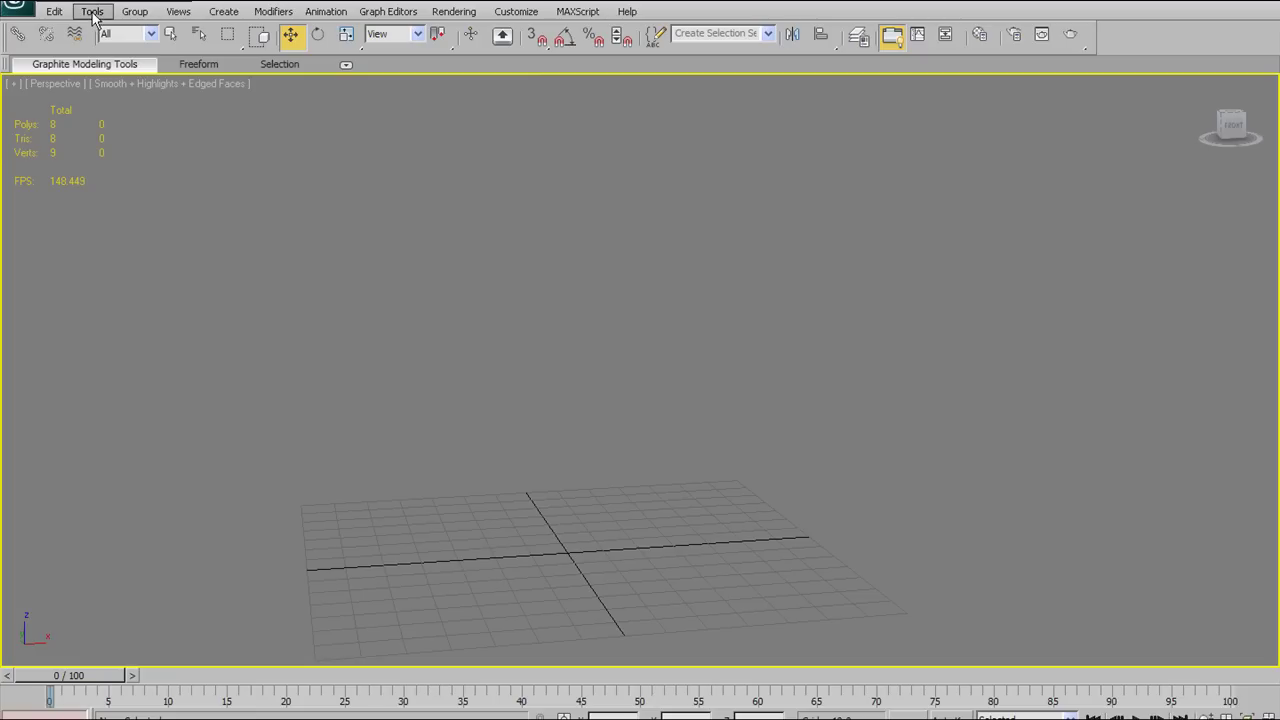
Hide the Graphite Modeling Tools ribbon and display it again
{"action": "left_click", "coordinate": [92, 14]}
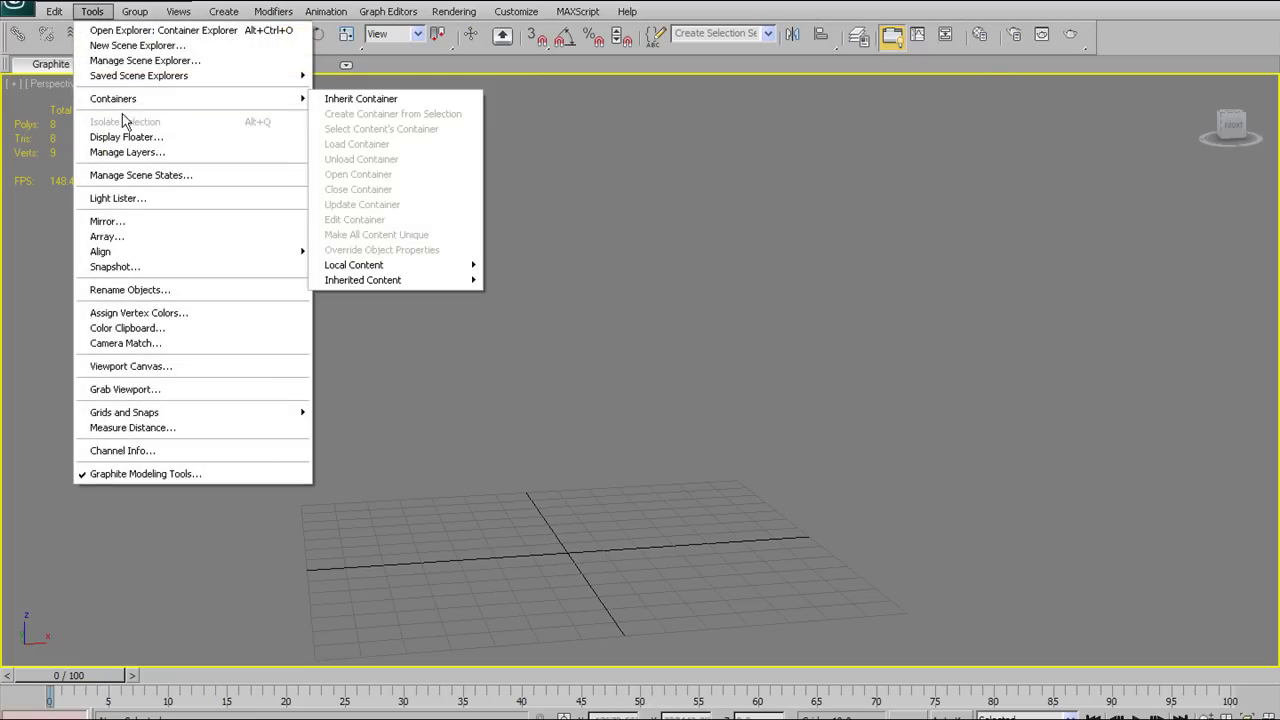
{"action": "left_click", "coordinate": [125, 474]}
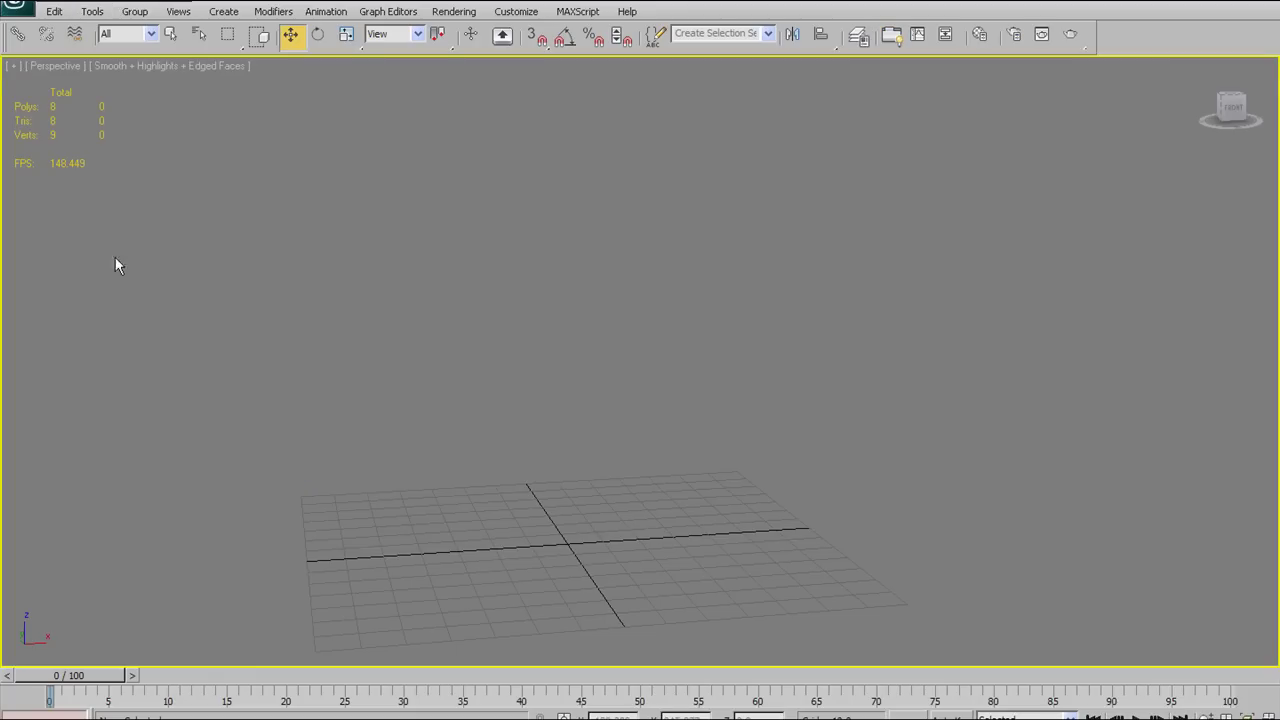
{"action": "left_click", "coordinate": [99, 15]}
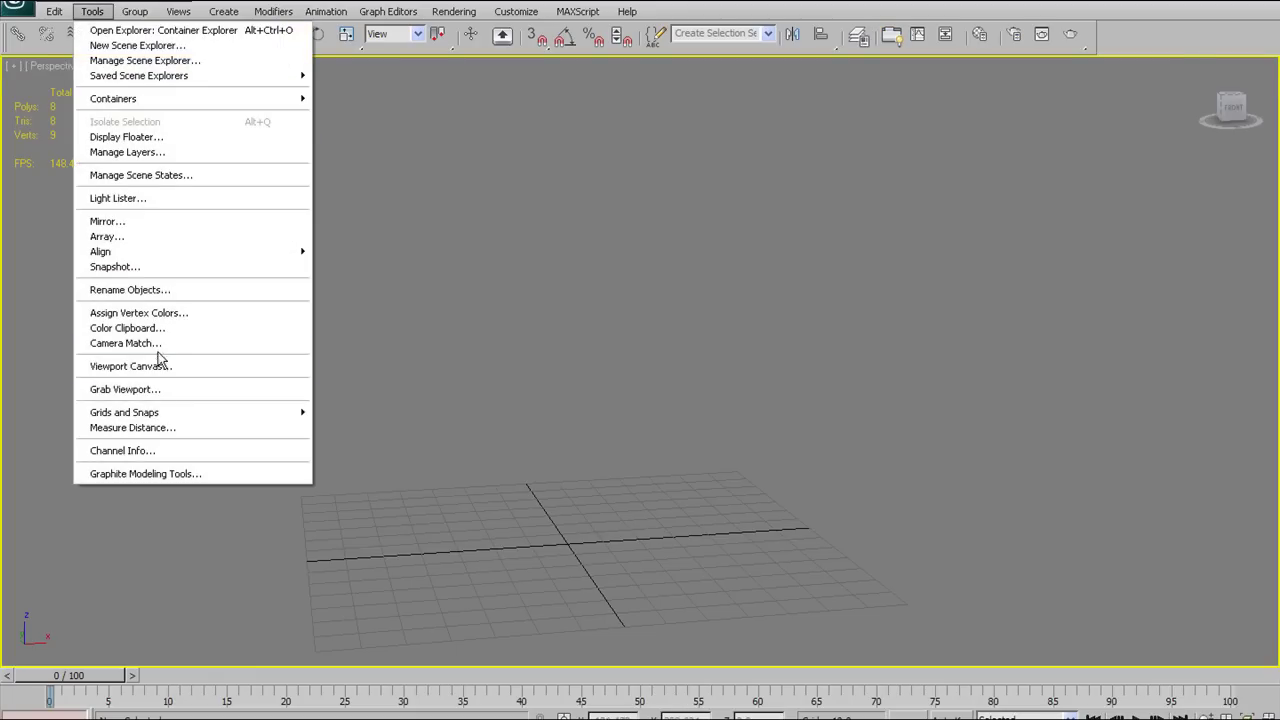
{"action": "left_click", "coordinate": [148, 474]}
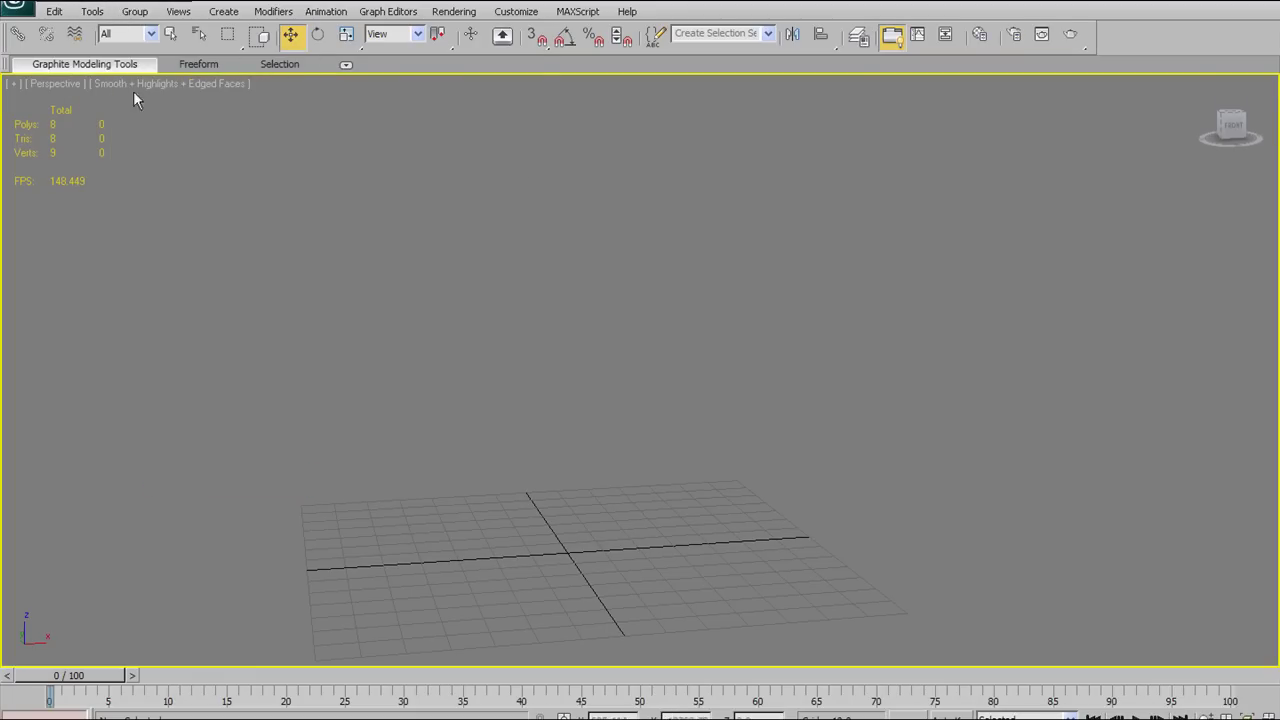
Expand the Graphite Modeling Tools ribbon to its full height and toggle the command panel several times, leaving it displayed
{"action": "left_click", "coordinate": [347, 65]}
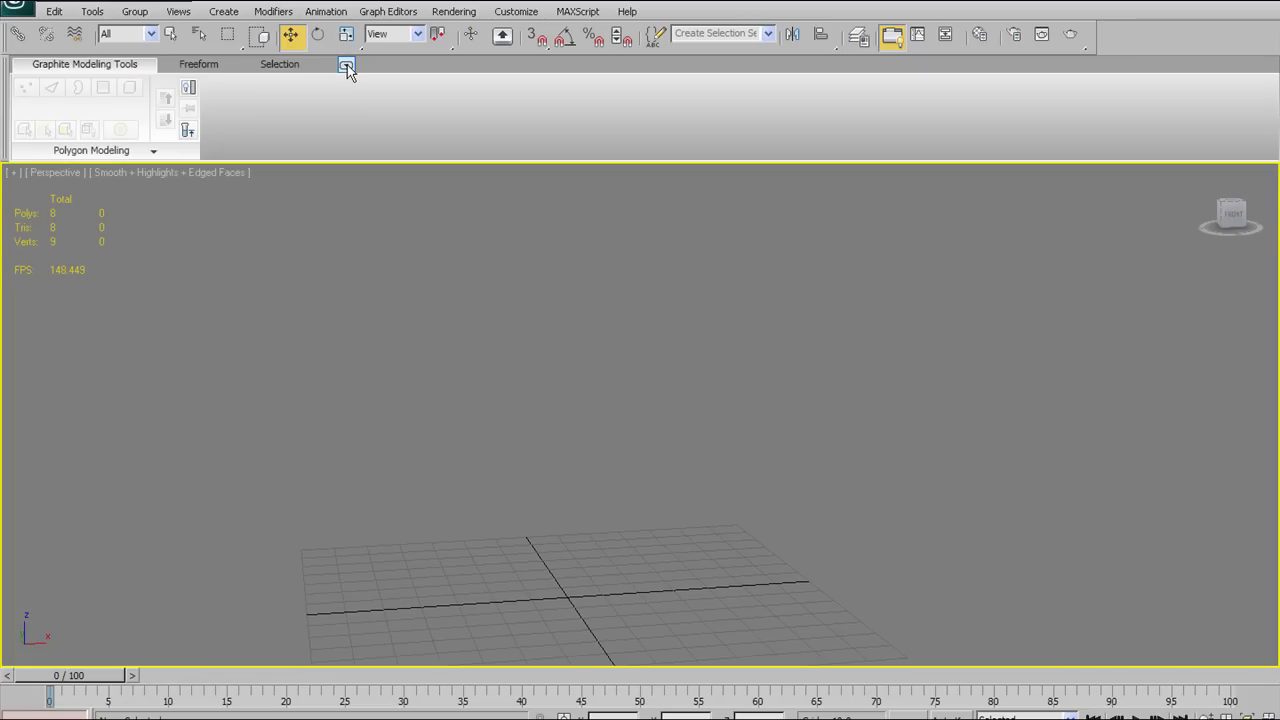
{"action": "mouse_move", "coordinate": [1114, 123]}
{"action": "left_click", "coordinate": [189, 89]}
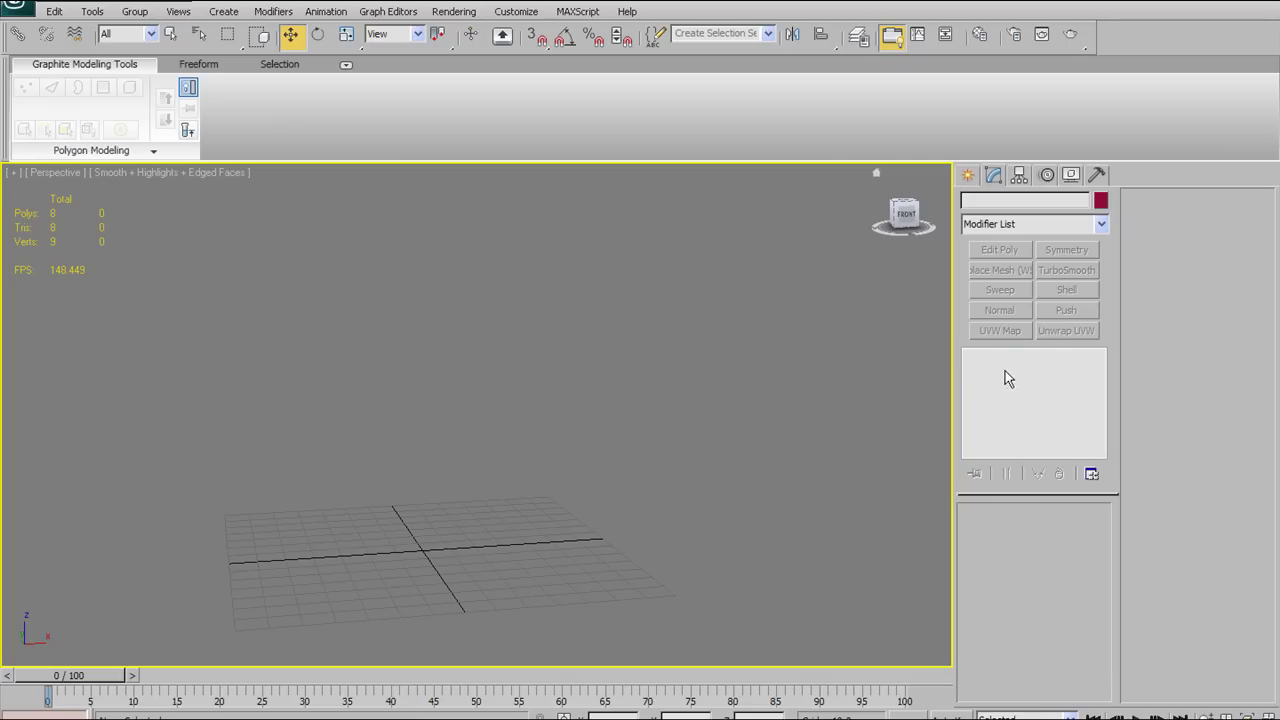
{"action": "left_click", "coordinate": [189, 89]}
{"action": "left_click", "coordinate": [189, 90]}
{"action": "left_click", "coordinate": [189, 90]}
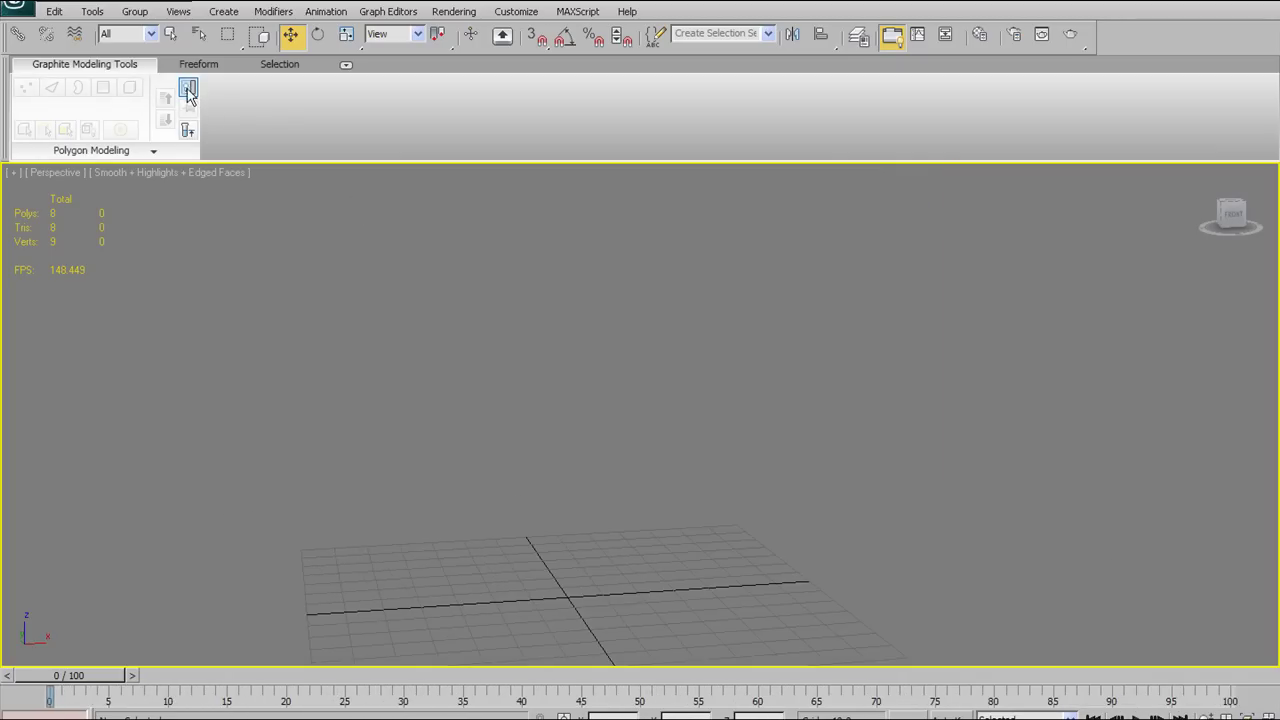
{"action": "left_click", "coordinate": [190, 90]}
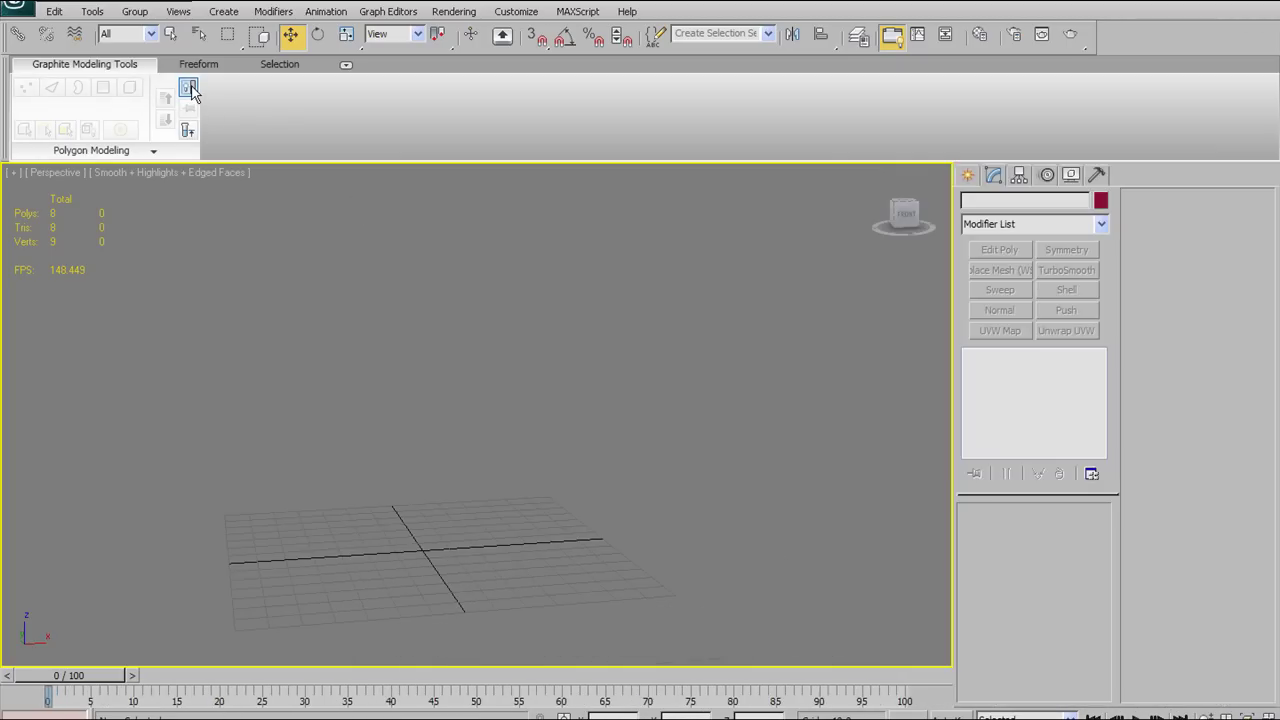
{"action": "left_click", "coordinate": [189, 89]}
{"action": "left_click", "coordinate": [189, 89]}
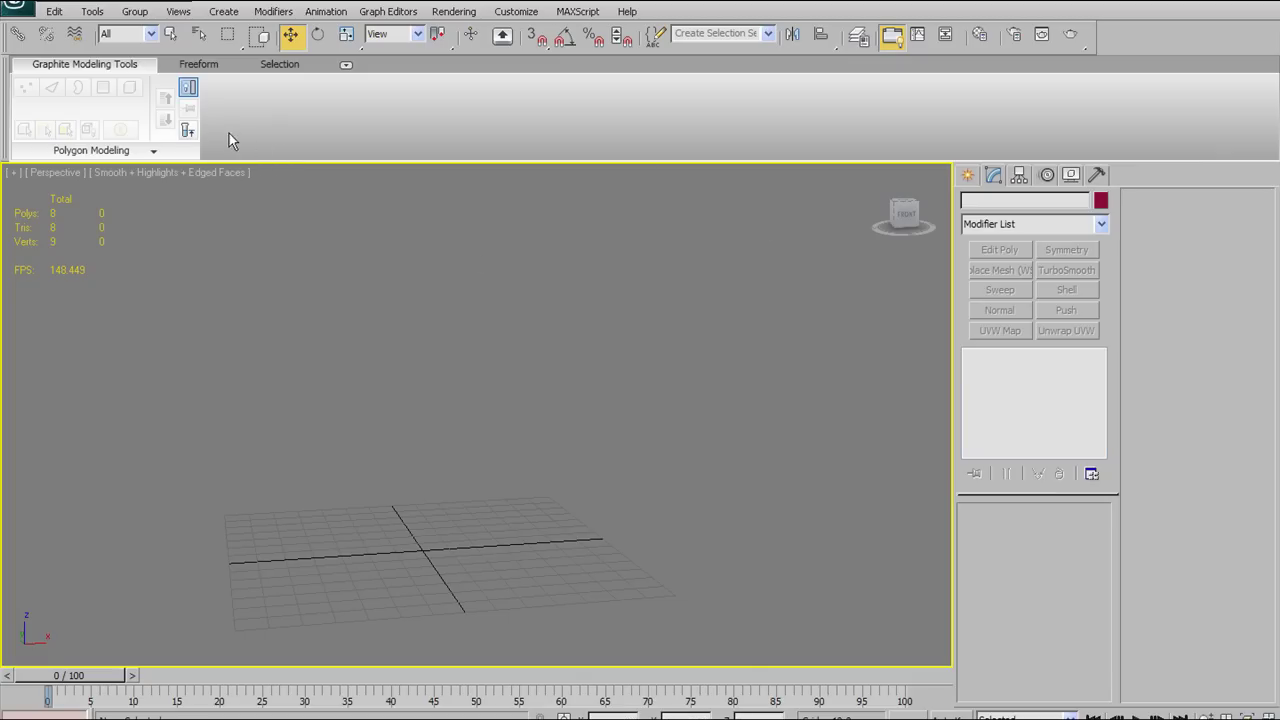
Create a cylinder of about 50 radius at the grid origin in the top view and raise its height to about 129
{"action": "mouse_move", "coordinate": [213, 113]}
{"action": "mouse_move", "coordinate": [113, 68]}
{"action": "mouse_move", "coordinate": [224, 84]}
{"action": "left_click", "coordinate": [968, 177]}
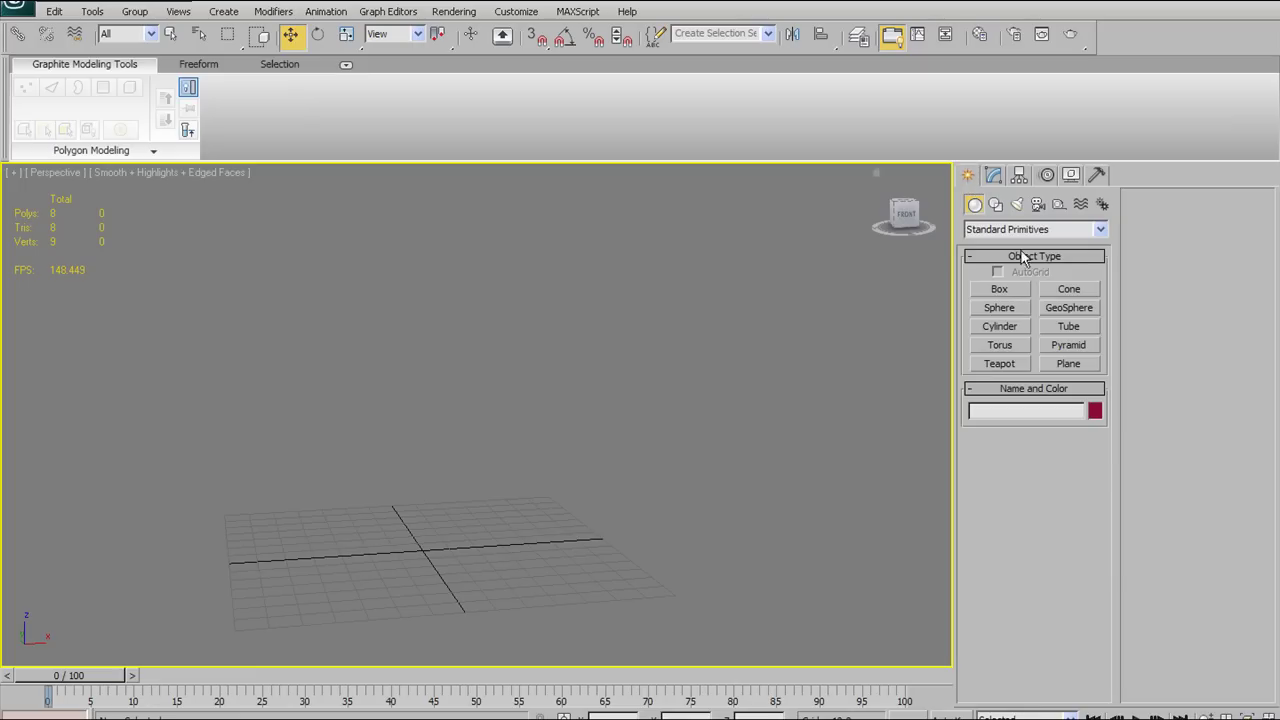
{"action": "left_click", "coordinate": [1017, 326]}
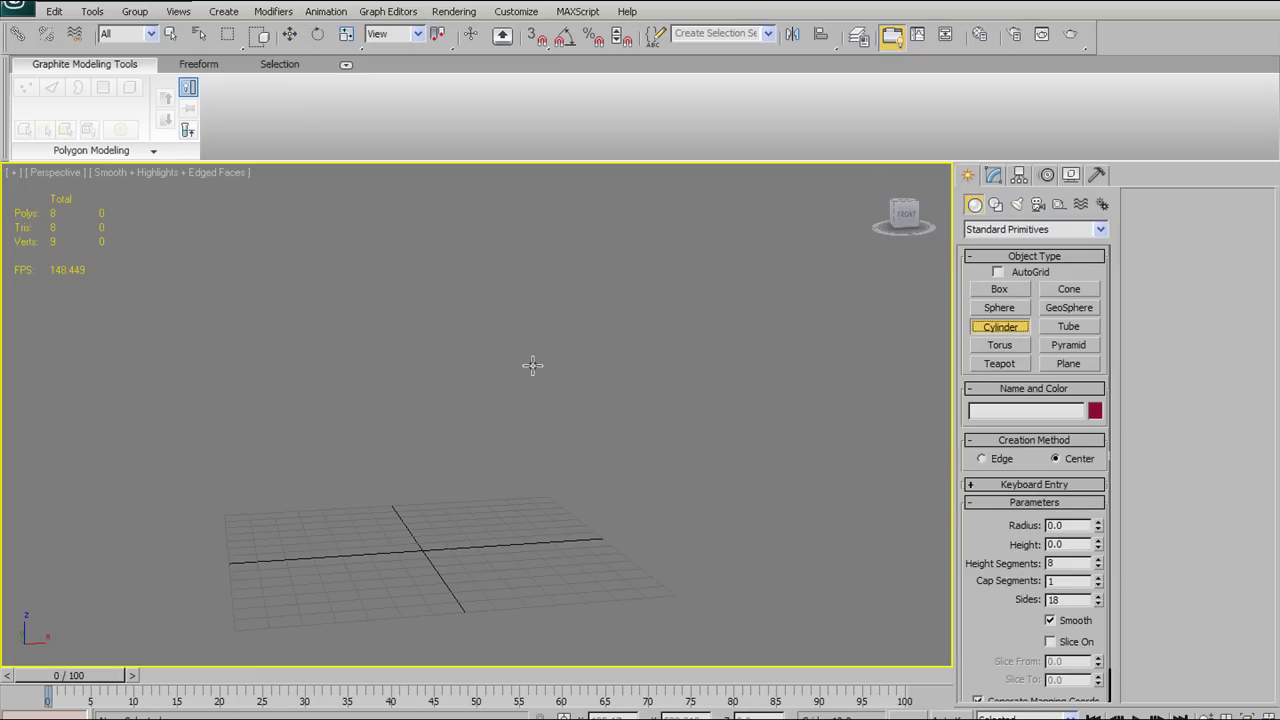
{"action": "key", "text": "t"}
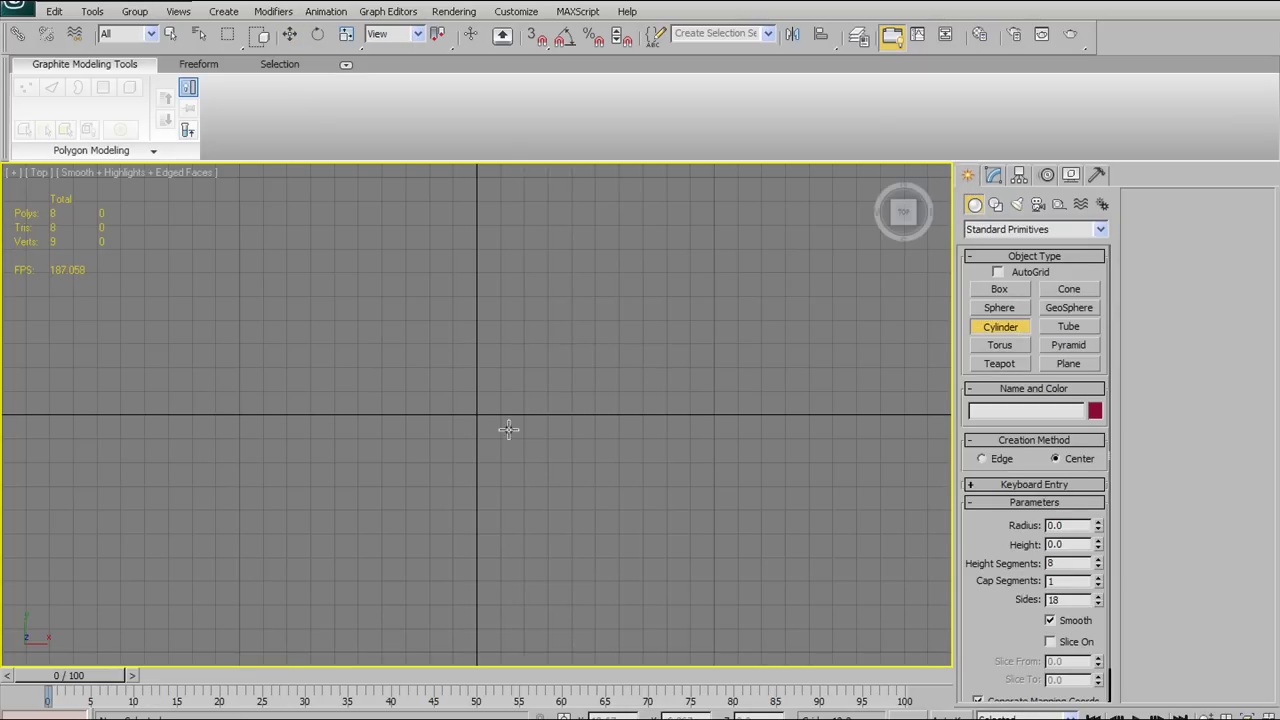
{"action": "left_click_drag", "start_coordinate": [480, 412], "coordinate": [571, 344]}
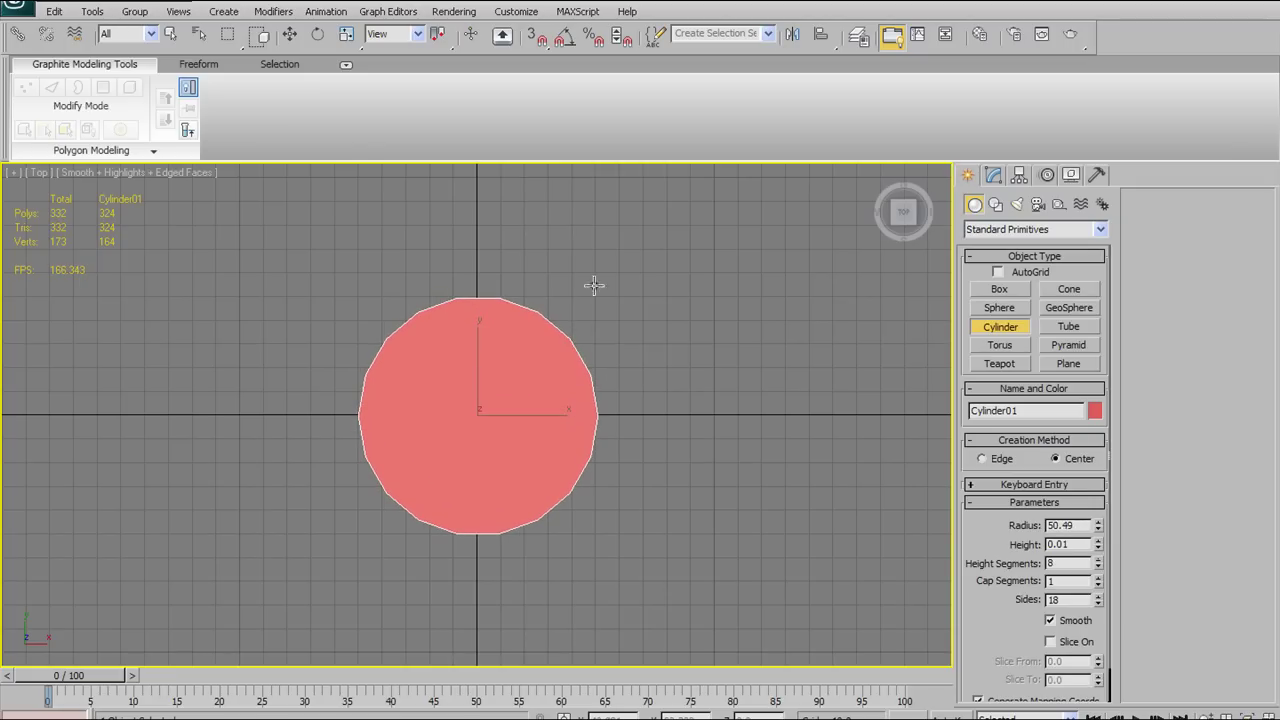
{"action": "left_click", "coordinate": [663, 200]}
{"action": "key", "text": "f"}
{"action": "key", "text": "z"}
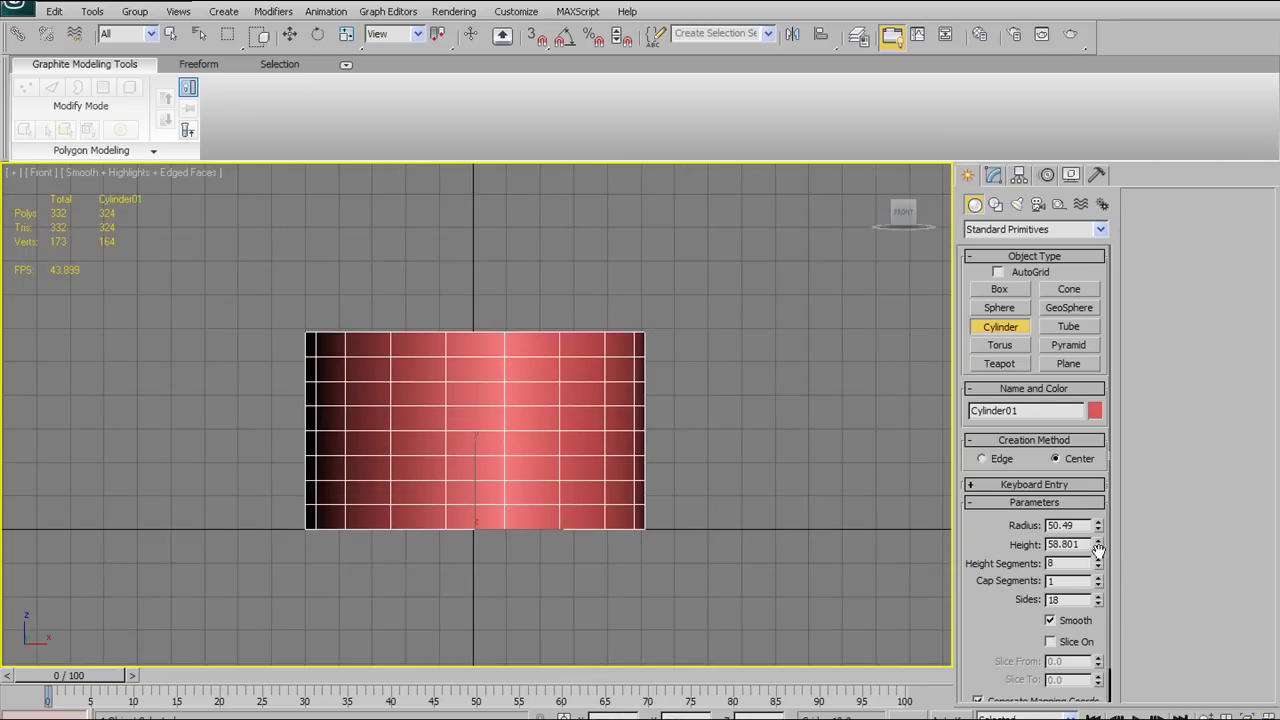
{"action": "left_click_drag", "start_coordinate": [1099, 551], "coordinate": [1036, 427]}
{"action": "middle_click_drag", "start_coordinate": [751, 306], "coordinate": [740, 387]}
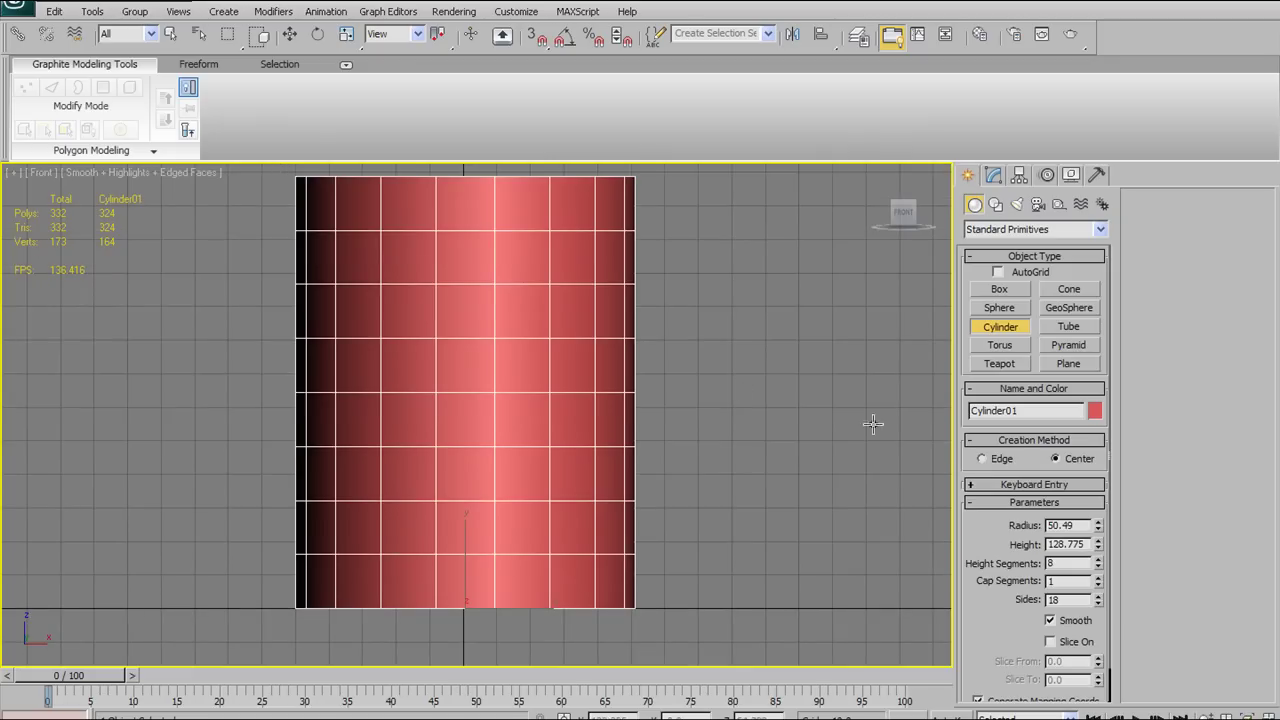
{"action": "scroll", "coordinate": [936, 441], "scroll_direction": "down", "scroll_amount": 2}
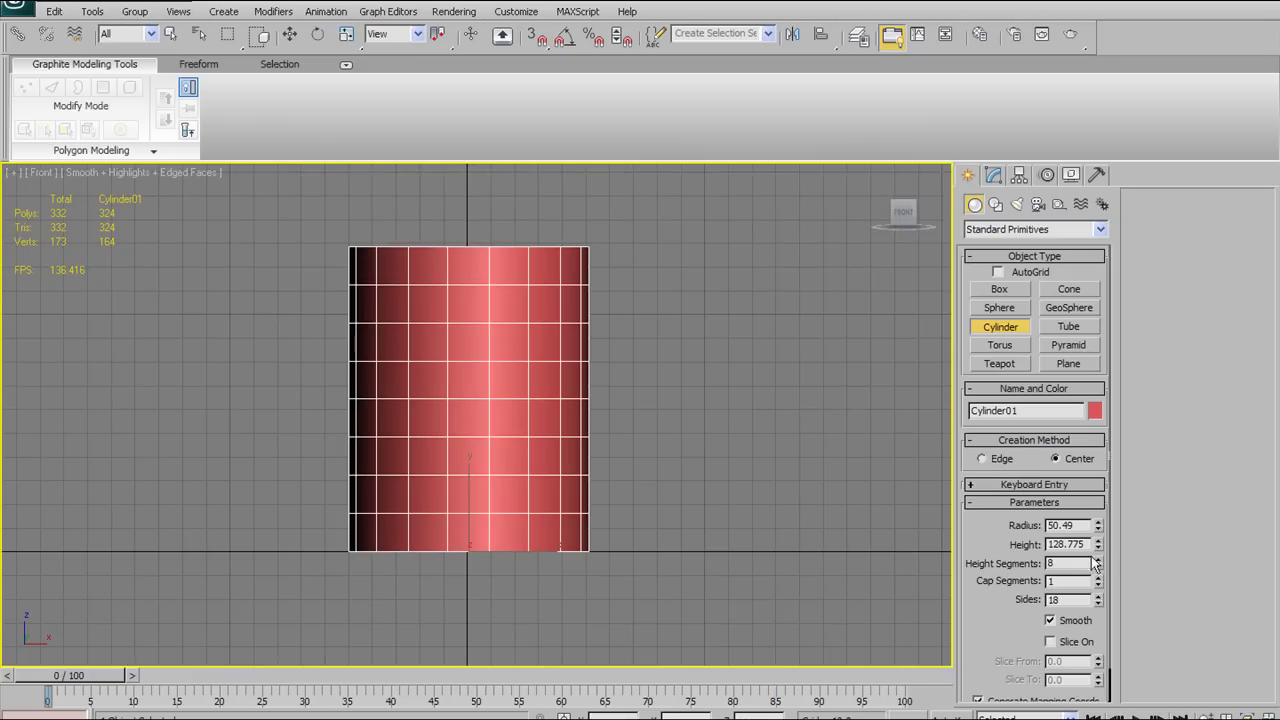
Set the cylinder's height to 100 and its radius to 30, and return to the perspective view
{"action": "double_click", "coordinate": [1065, 544]}
{"action": "type", "text": "100"}
{"action": "key", "text": "Return"}
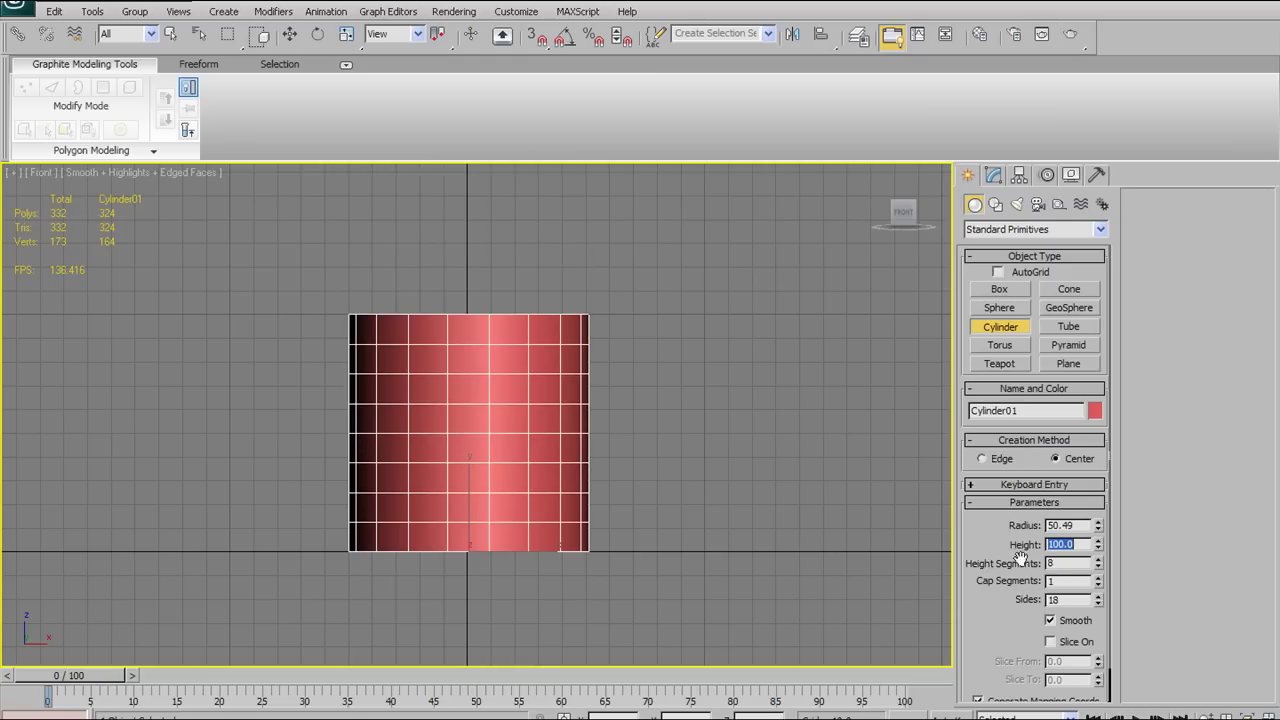
{"action": "double_click", "coordinate": [1078, 525]}
{"action": "type", "text": "30"}
{"action": "key", "text": "Return"}
{"action": "key", "text": "p"}
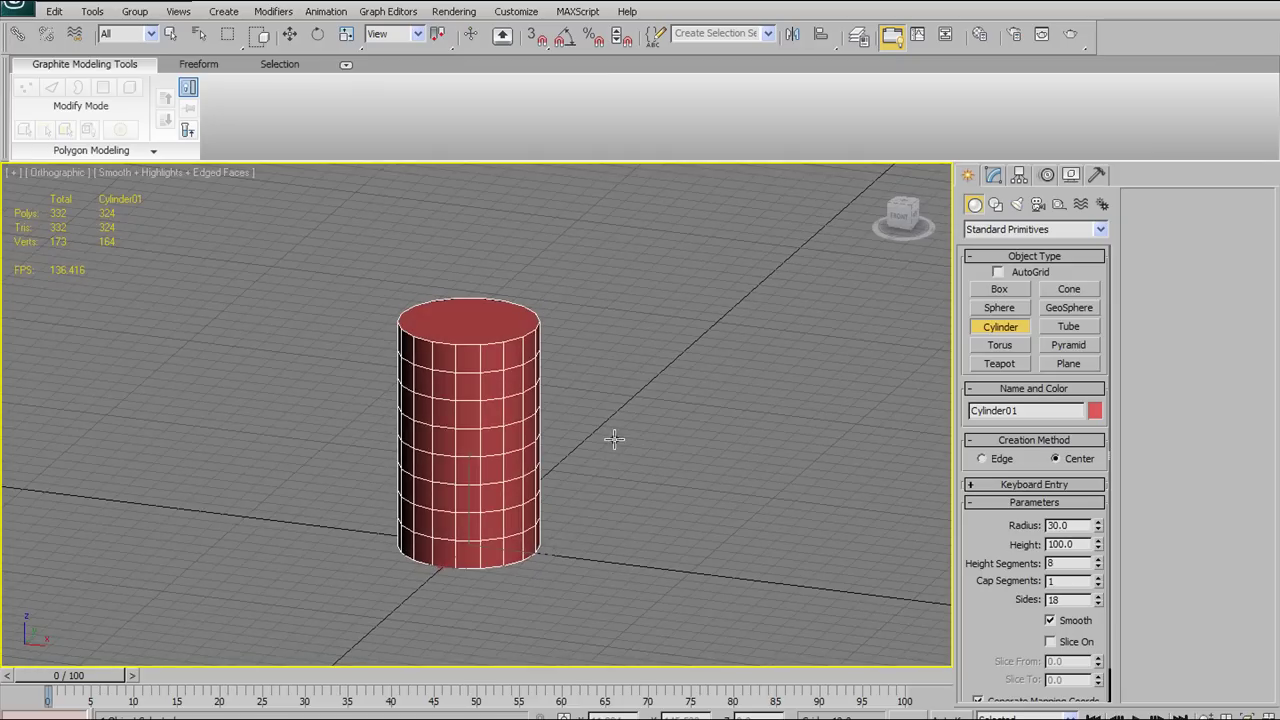
{"action": "middle_click_drag", "start_coordinate": [580, 440], "coordinate": [591, 414], "text": "alt"}
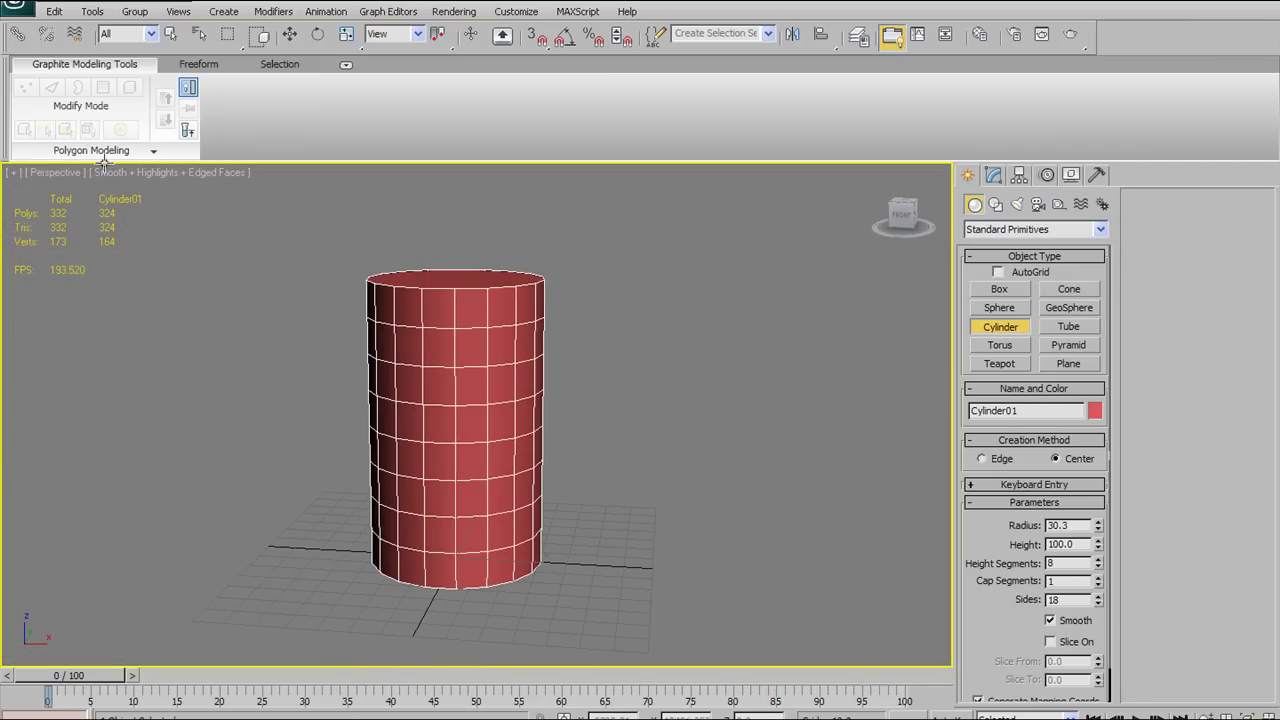
Leave cylinder creation with the Move tool and show the cylinder's modifier stack and parameters
{"action": "left_click", "coordinate": [60, 152]}
{"action": "left_click", "coordinate": [290, 35]}
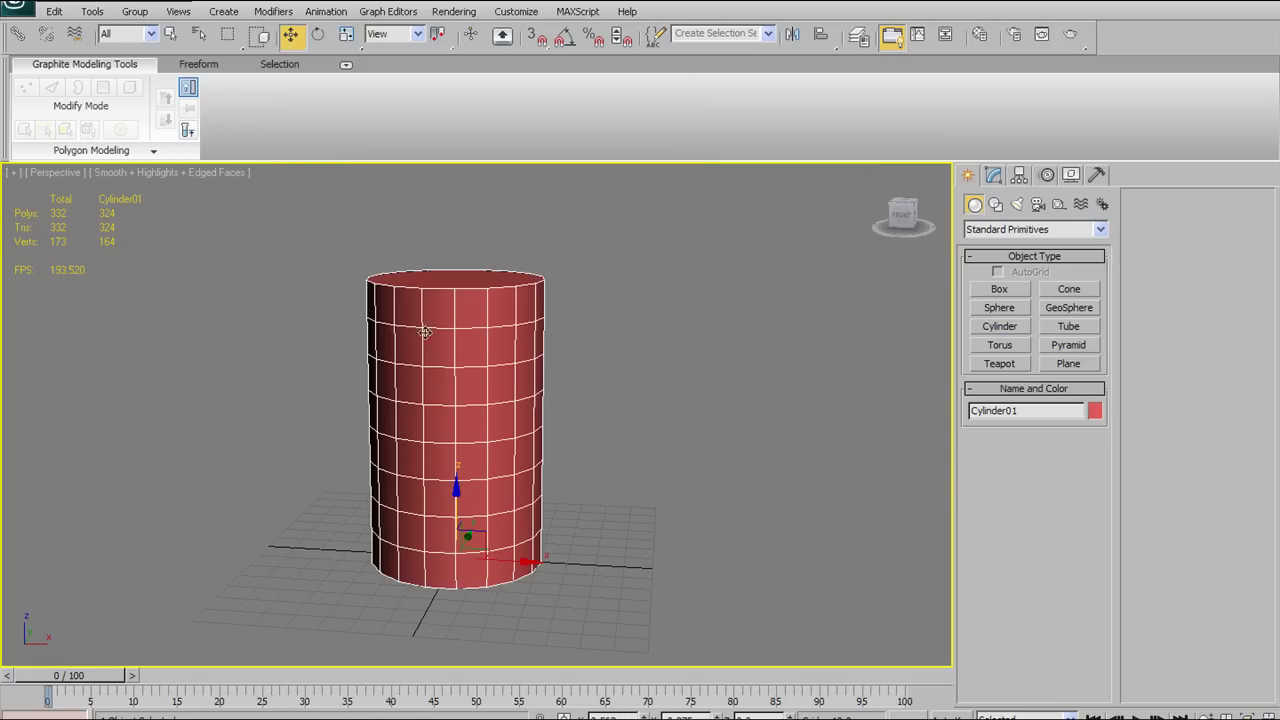
{"action": "left_click", "coordinate": [994, 177]}
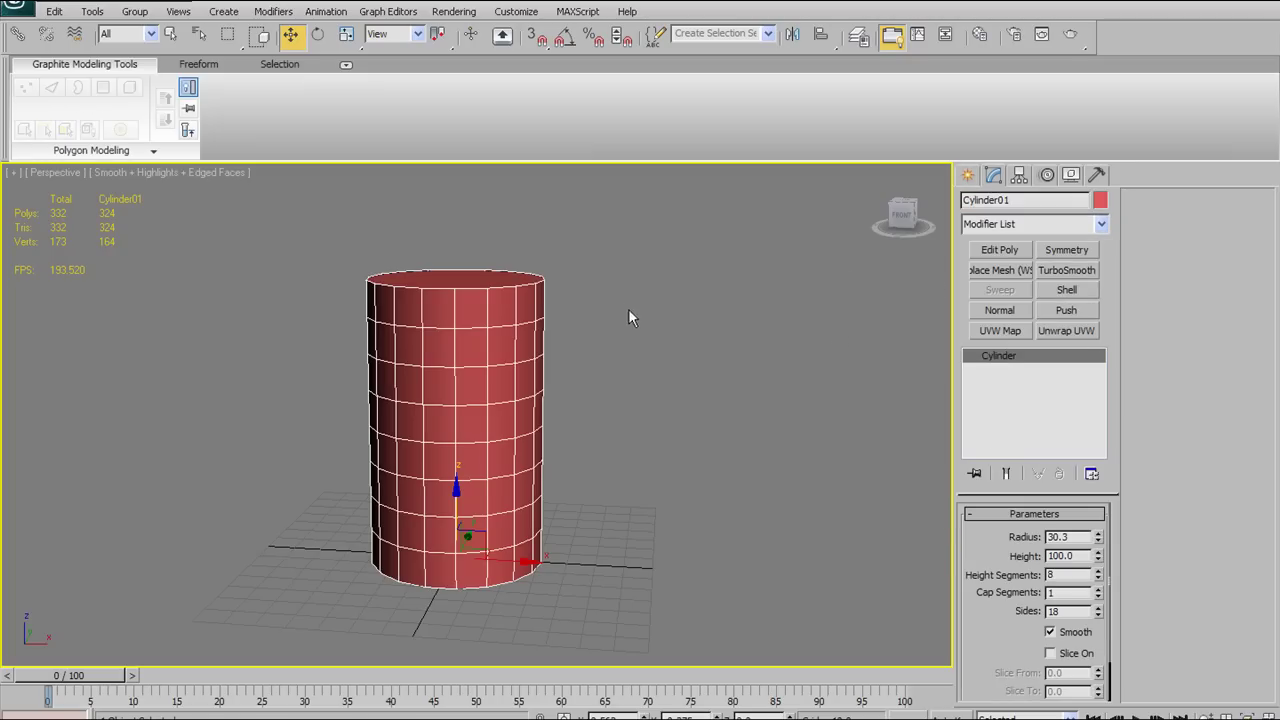
{"action": "right_click", "coordinate": [429, 326]}
{"action": "mouse_move", "coordinate": [480, 489]}
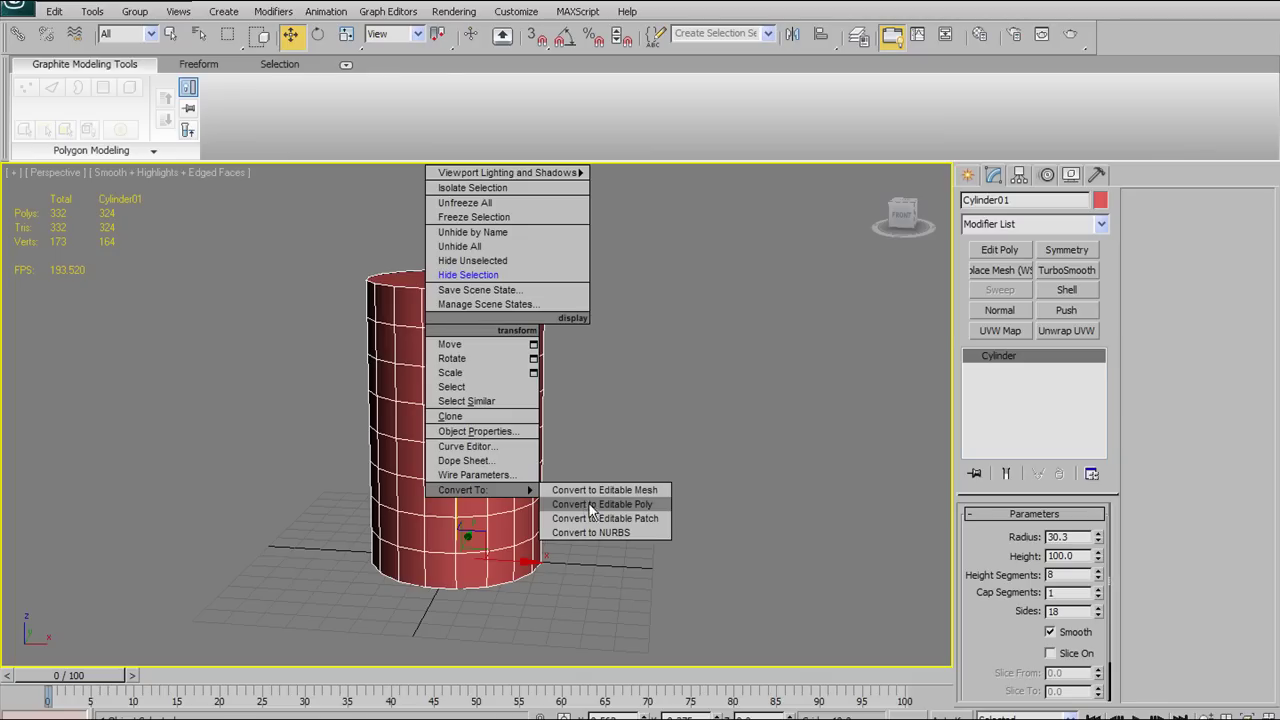
{"action": "left_click", "coordinate": [738, 243]}
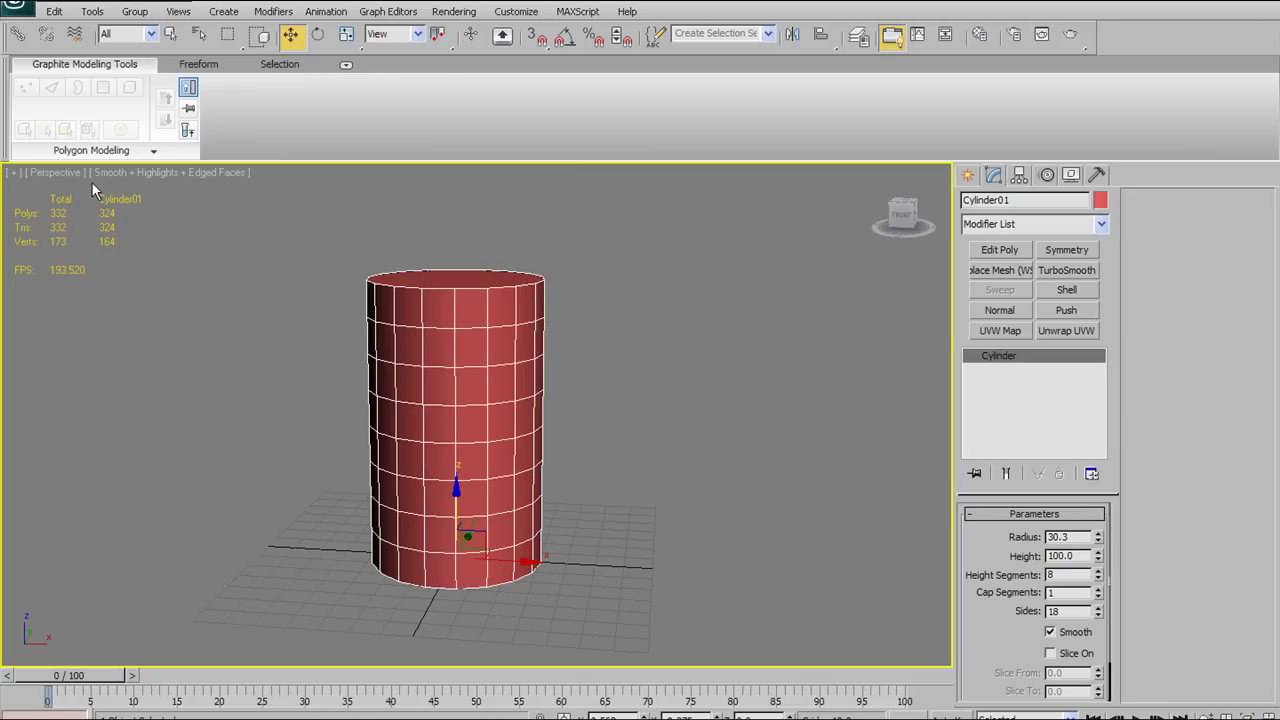
Convert the cylinder to an editable poly with the Polygon Modeling tools and undo the conversion
{"action": "left_click", "coordinate": [140, 150]}
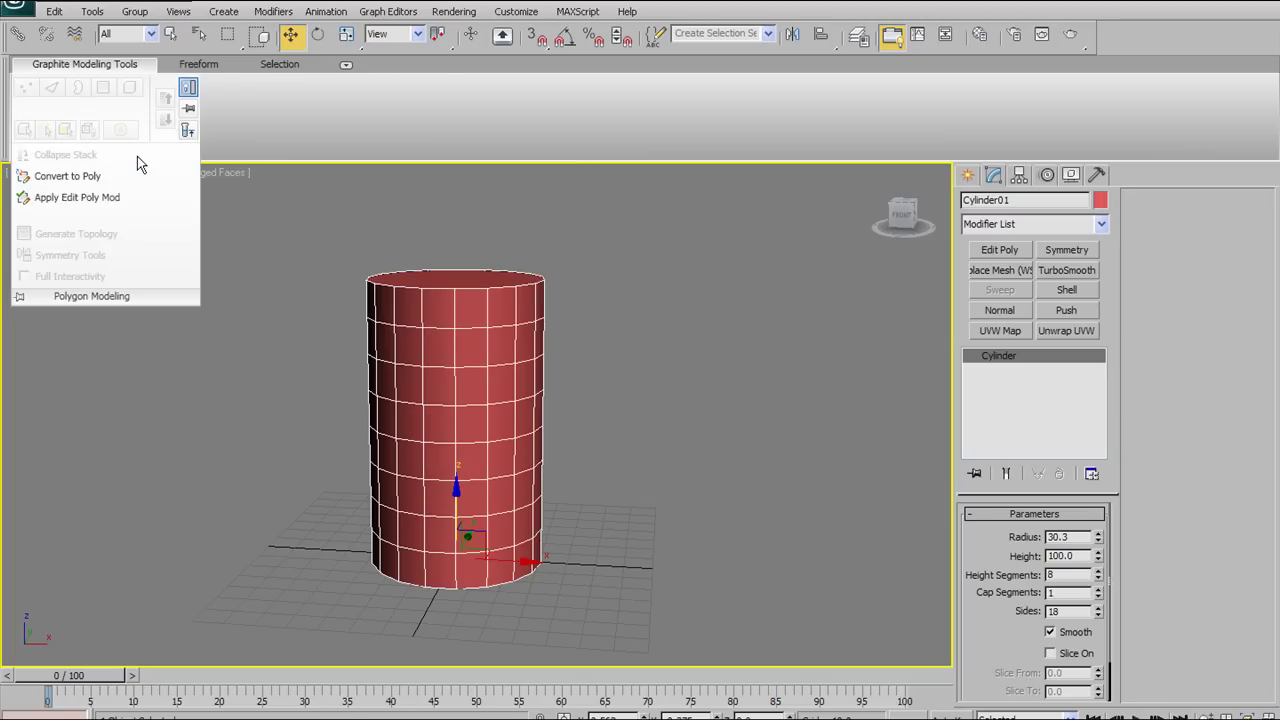
{"action": "left_click", "coordinate": [60, 178]}
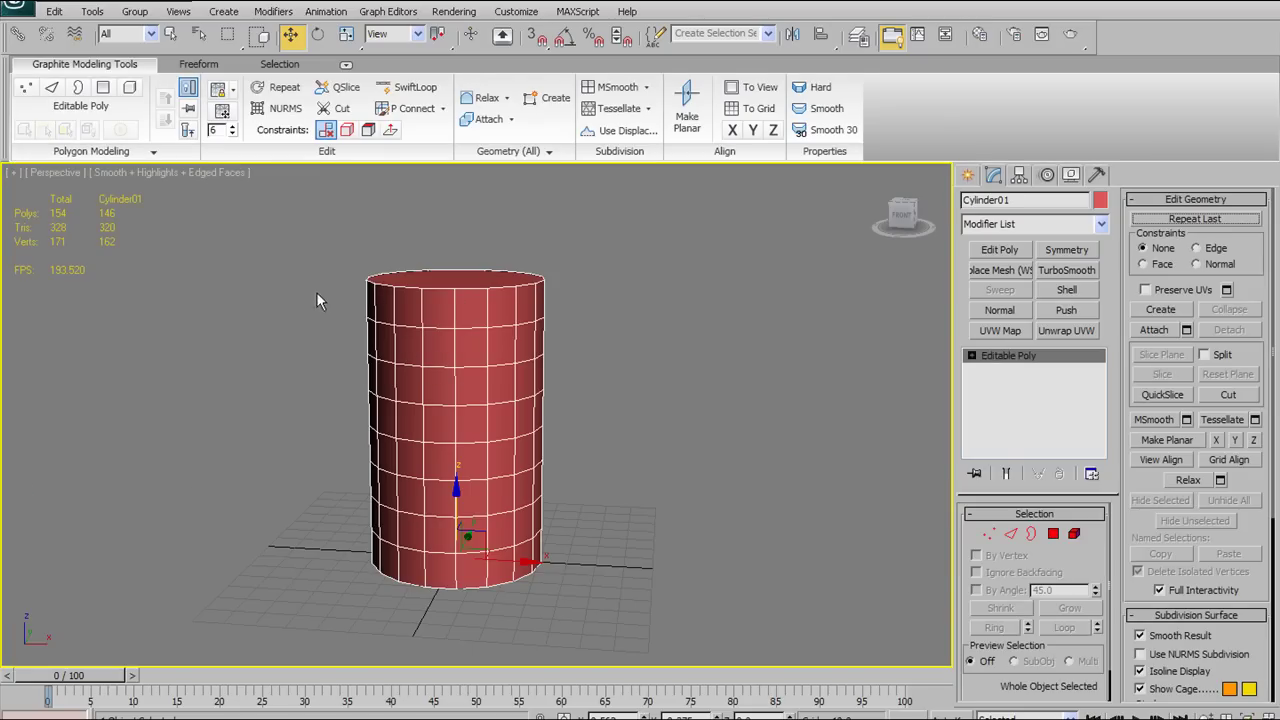
{"action": "key", "text": "ctrl+z"}
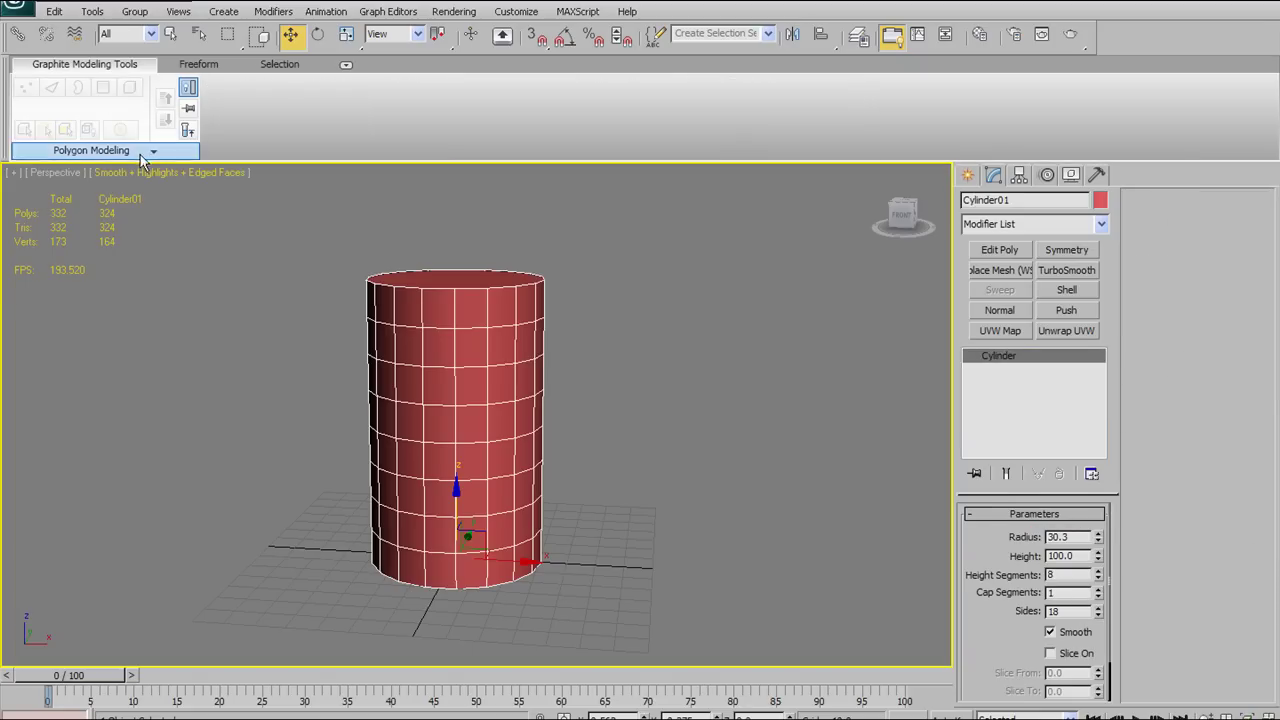
Apply an Edit Poly modifier to the cylinder, inspect its sub-object levels and the available modifiers, and undo the modifier
{"action": "left_click", "coordinate": [140, 165]}
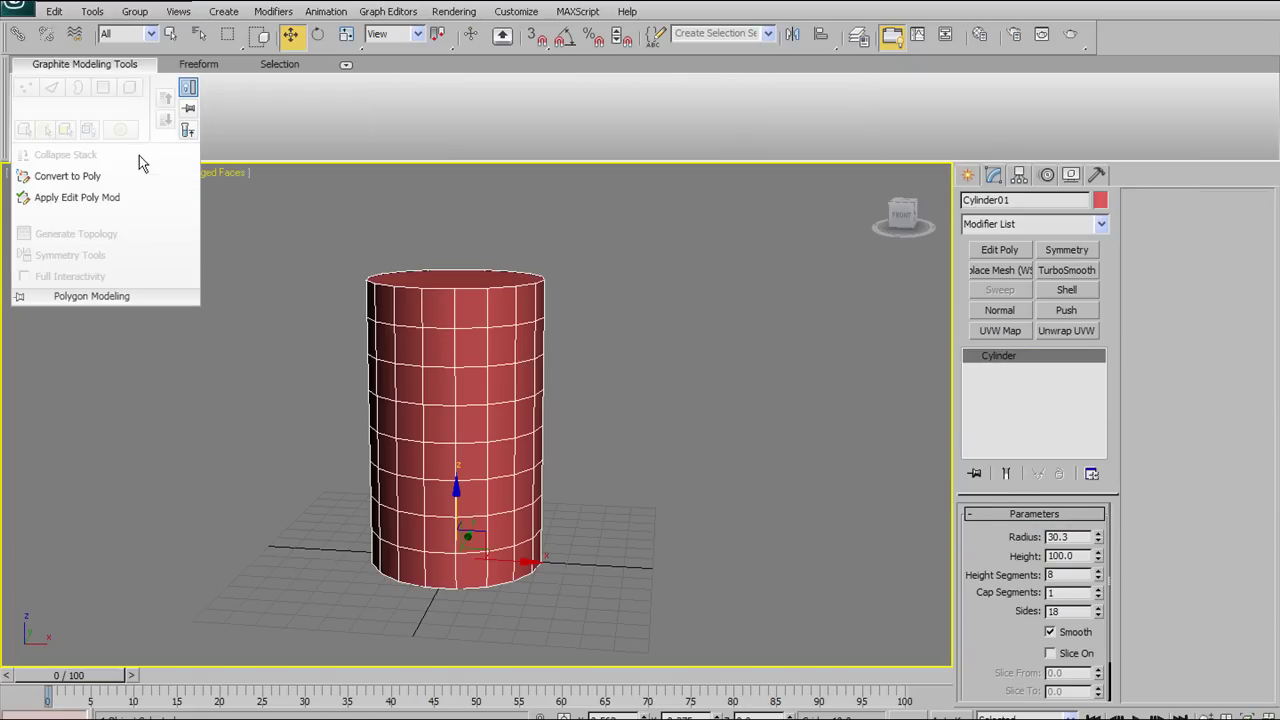
{"action": "left_click", "coordinate": [97, 203]}
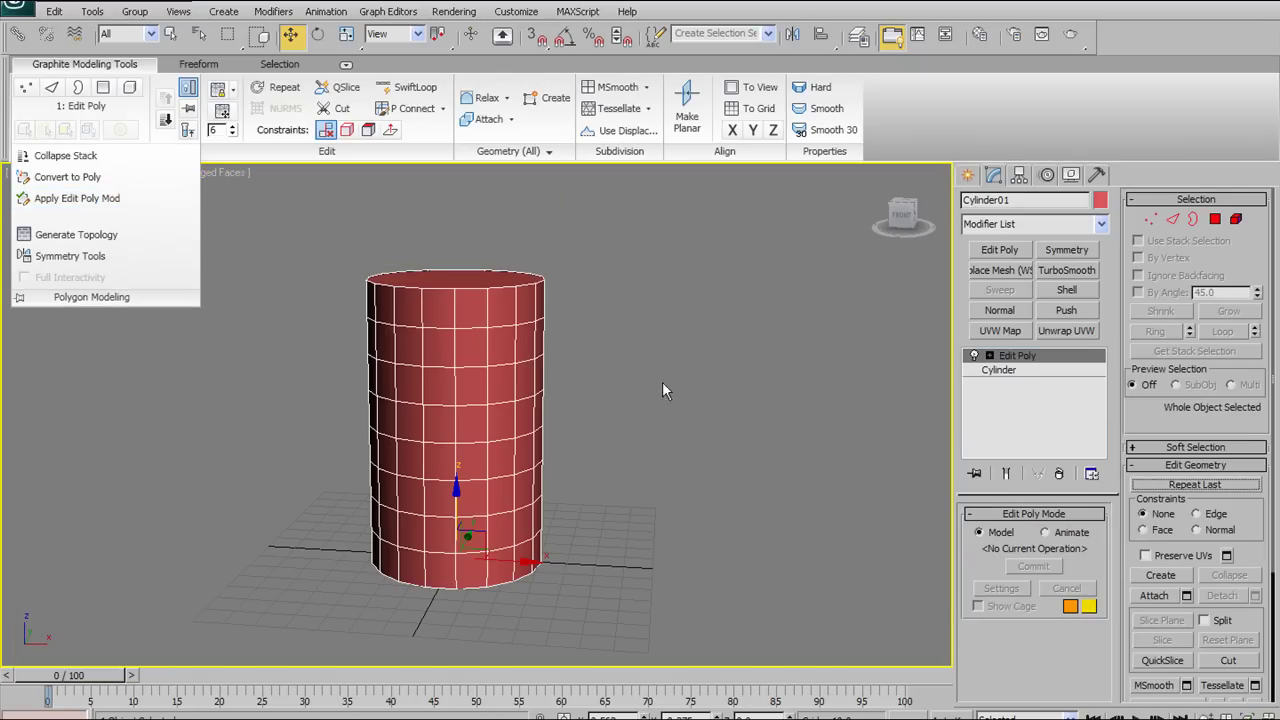
{"action": "left_click", "coordinate": [989, 356]}
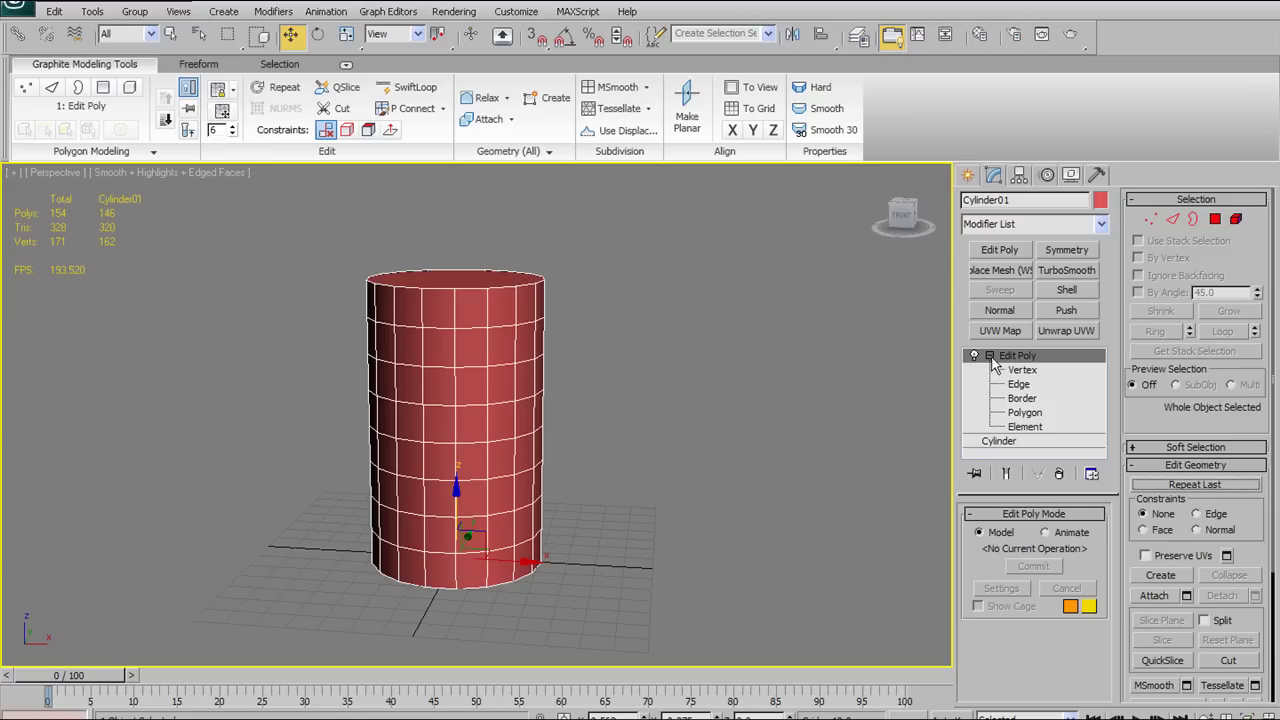
{"action": "left_click", "coordinate": [989, 356]}
{"action": "left_click", "coordinate": [1103, 226]}
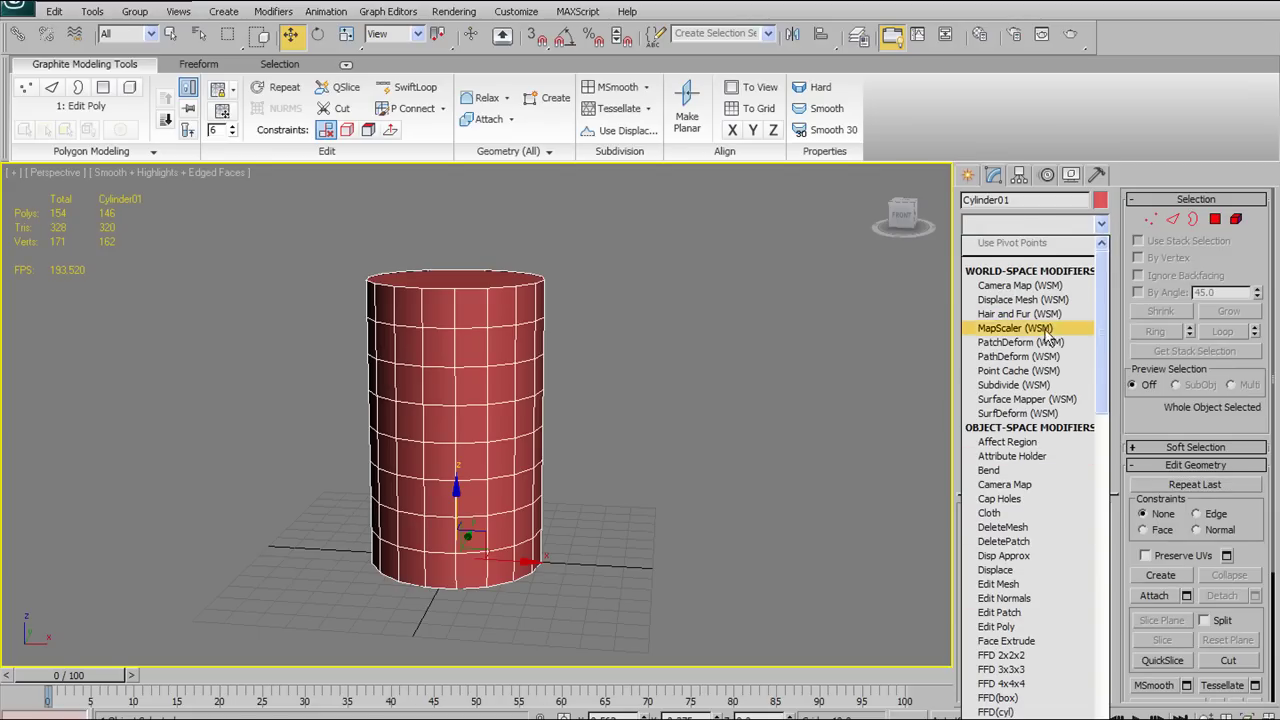
{"action": "left_click", "coordinate": [728, 353]}
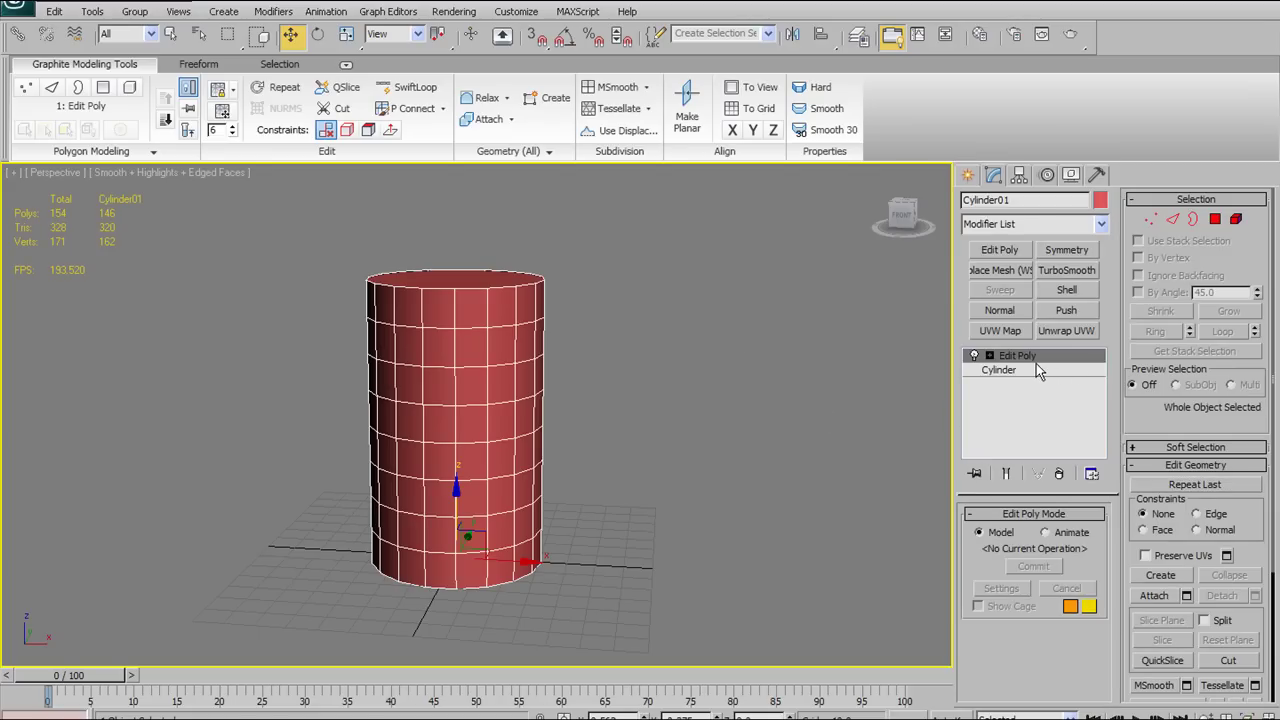
{"action": "key", "text": "ctrl+z"}
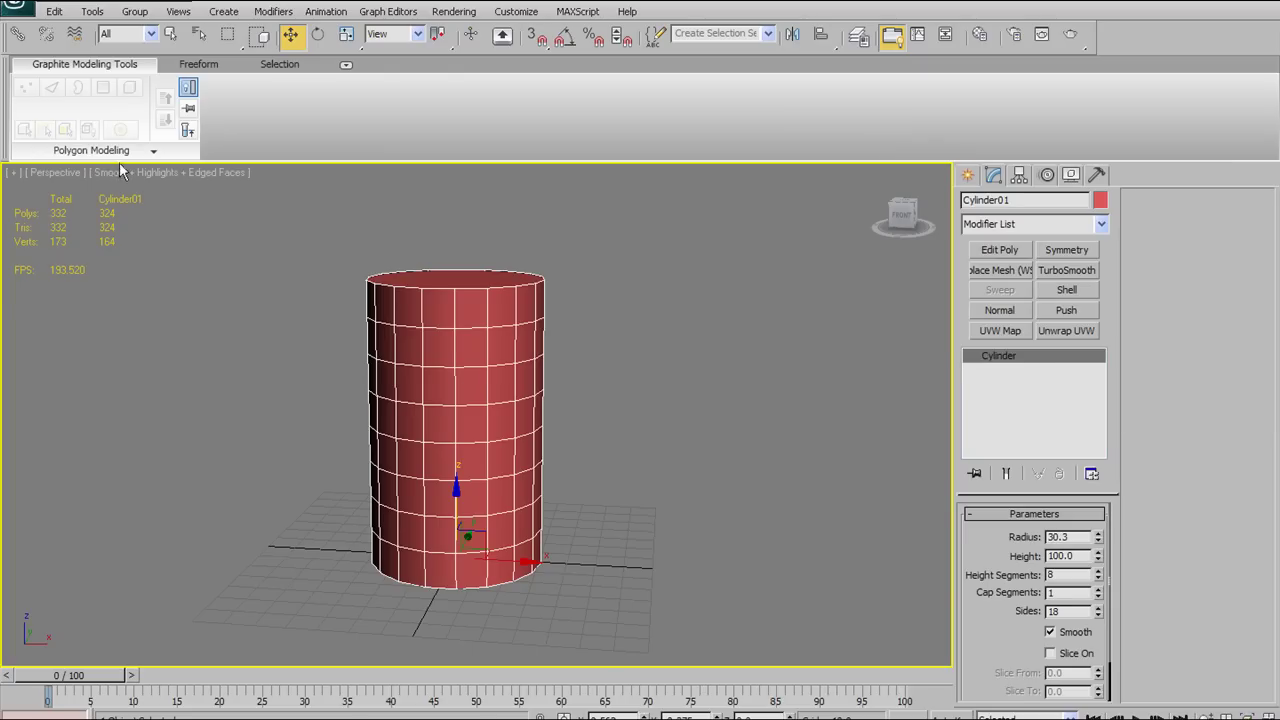
Convert the cylinder to an editable poly using the ribbon's Polygon Modeling tools
{"action": "left_click", "coordinate": [115, 151]}
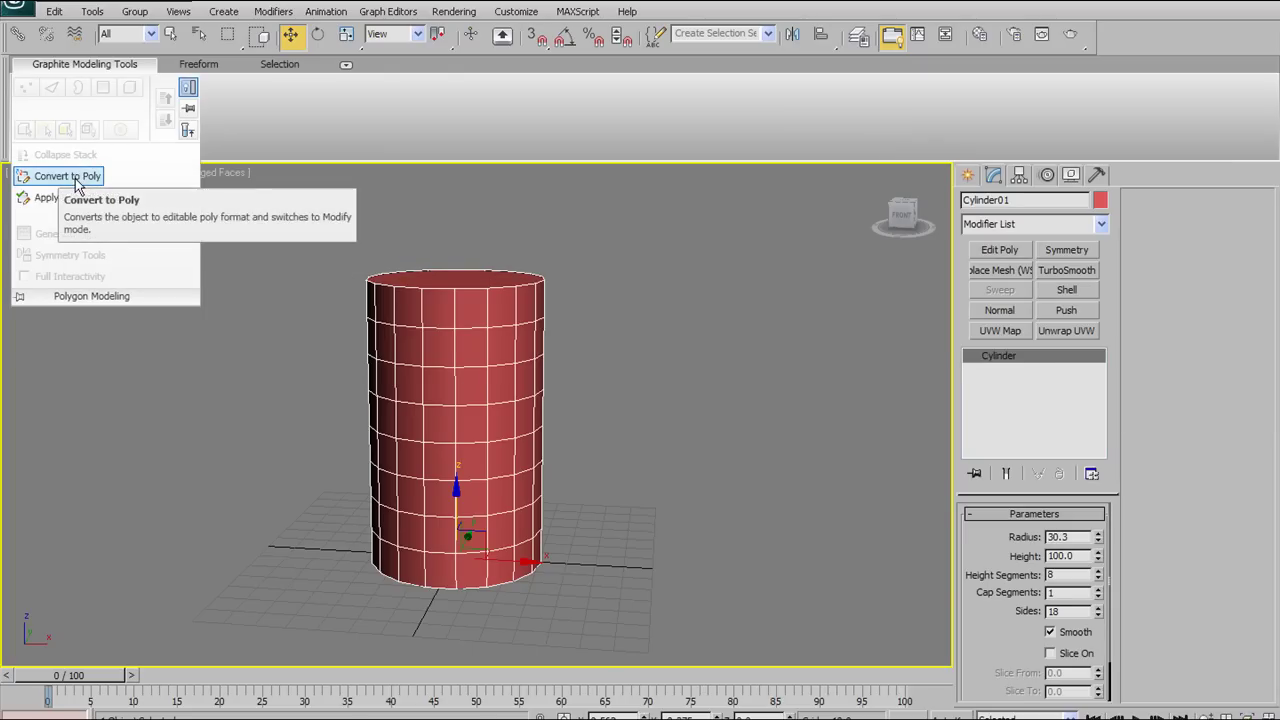
{"action": "left_click", "coordinate": [77, 183]}
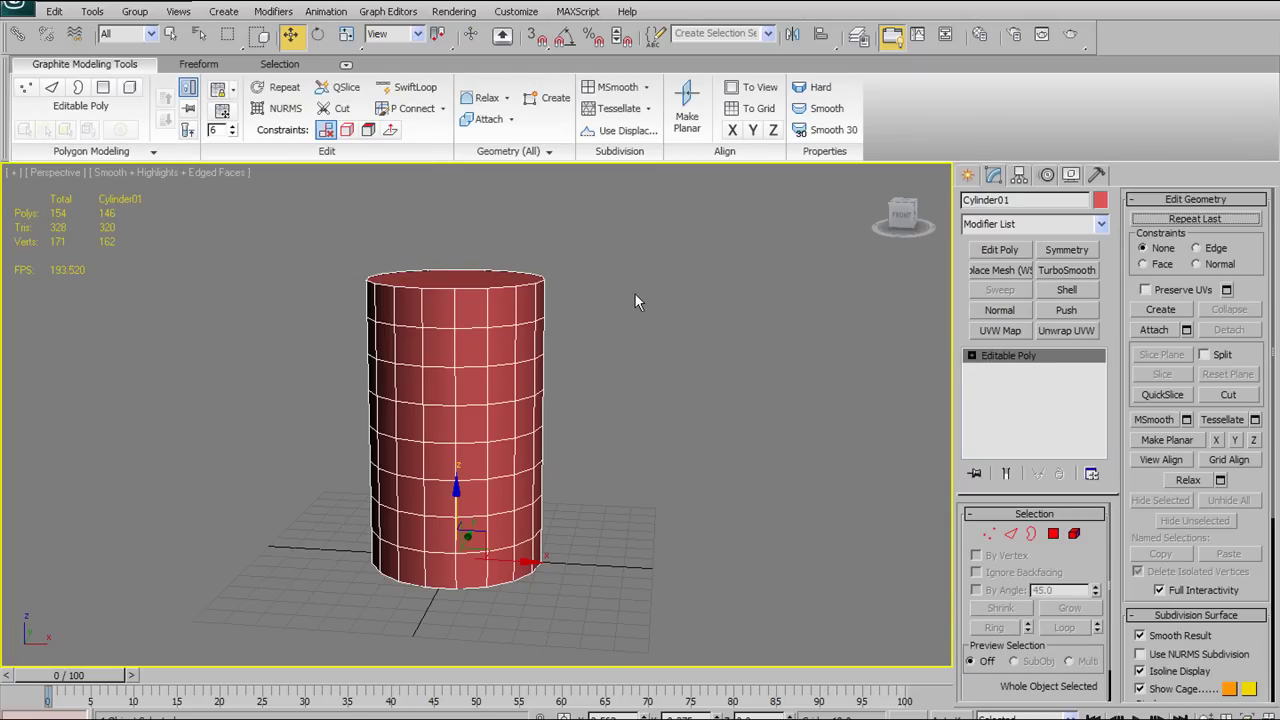
{"action": "left_click", "coordinate": [98, 157]}
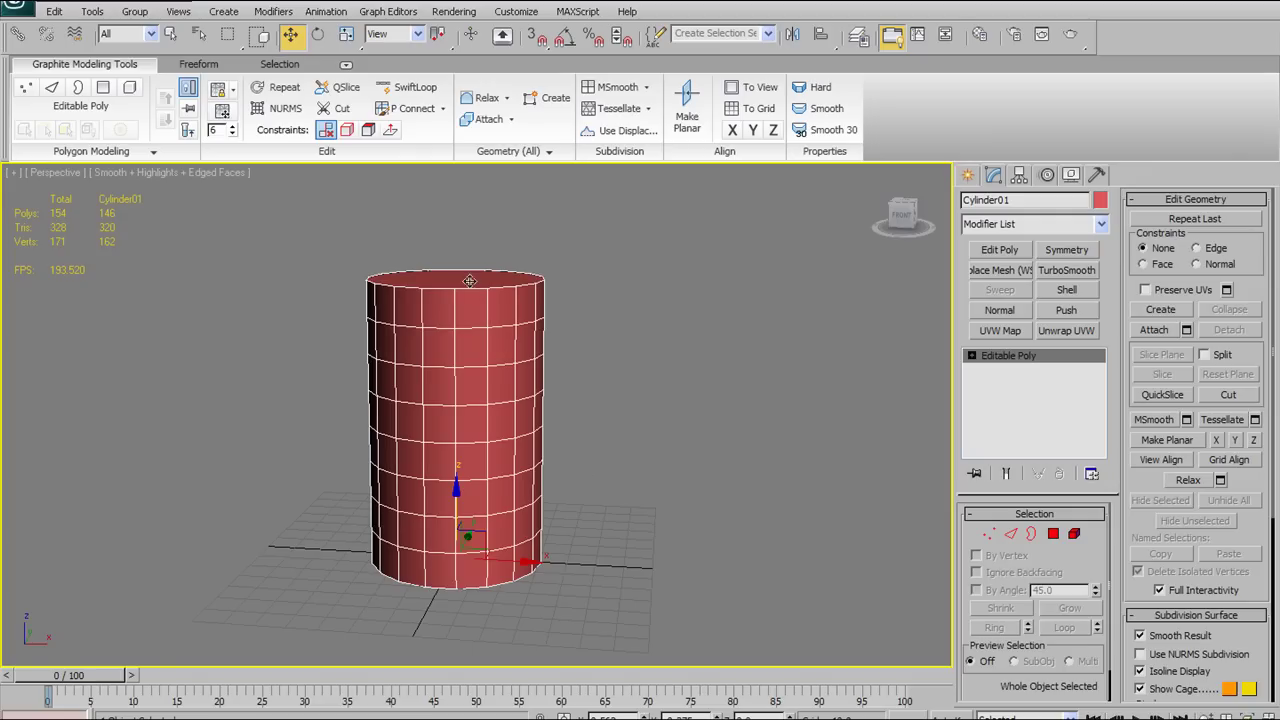
Switch the editable poly to Element level and select the whole cylinder
{"action": "left_click", "coordinate": [155, 156]}
{"action": "left_click", "coordinate": [154, 153]}
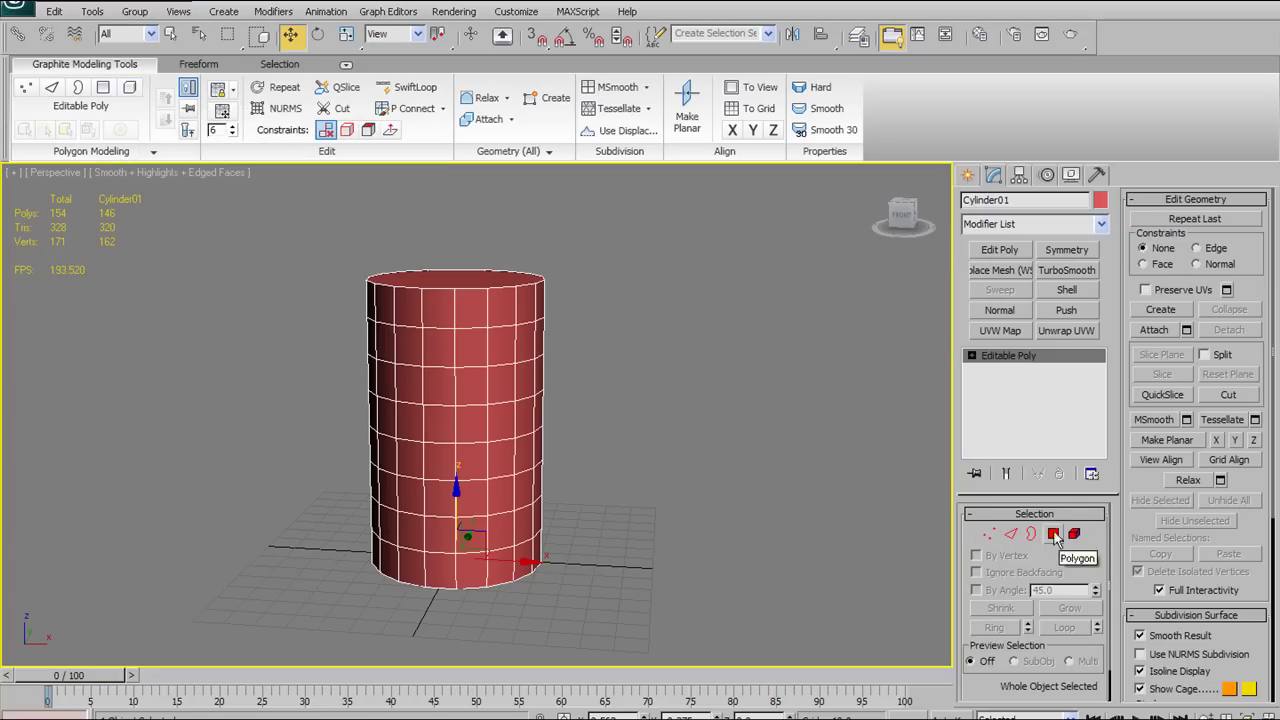
{"action": "left_click", "coordinate": [80, 112]}
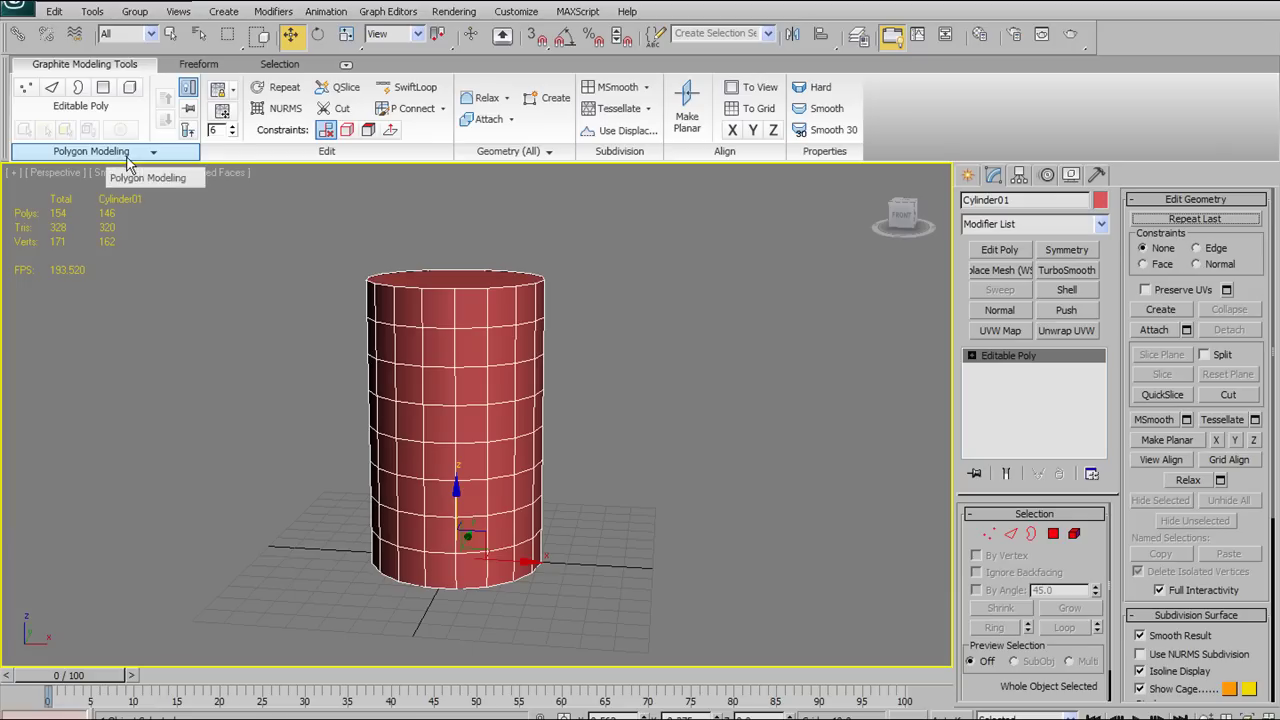
{"action": "left_click", "coordinate": [129, 87]}
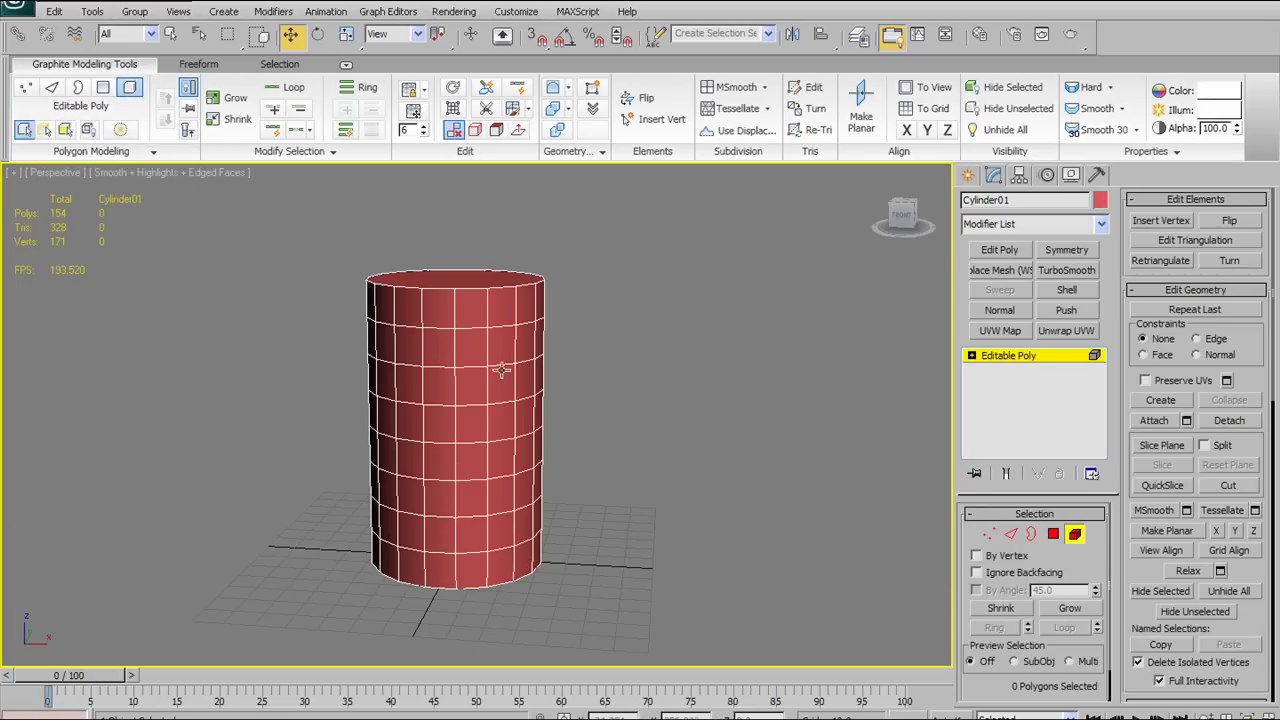
{"action": "left_click", "coordinate": [410, 322]}
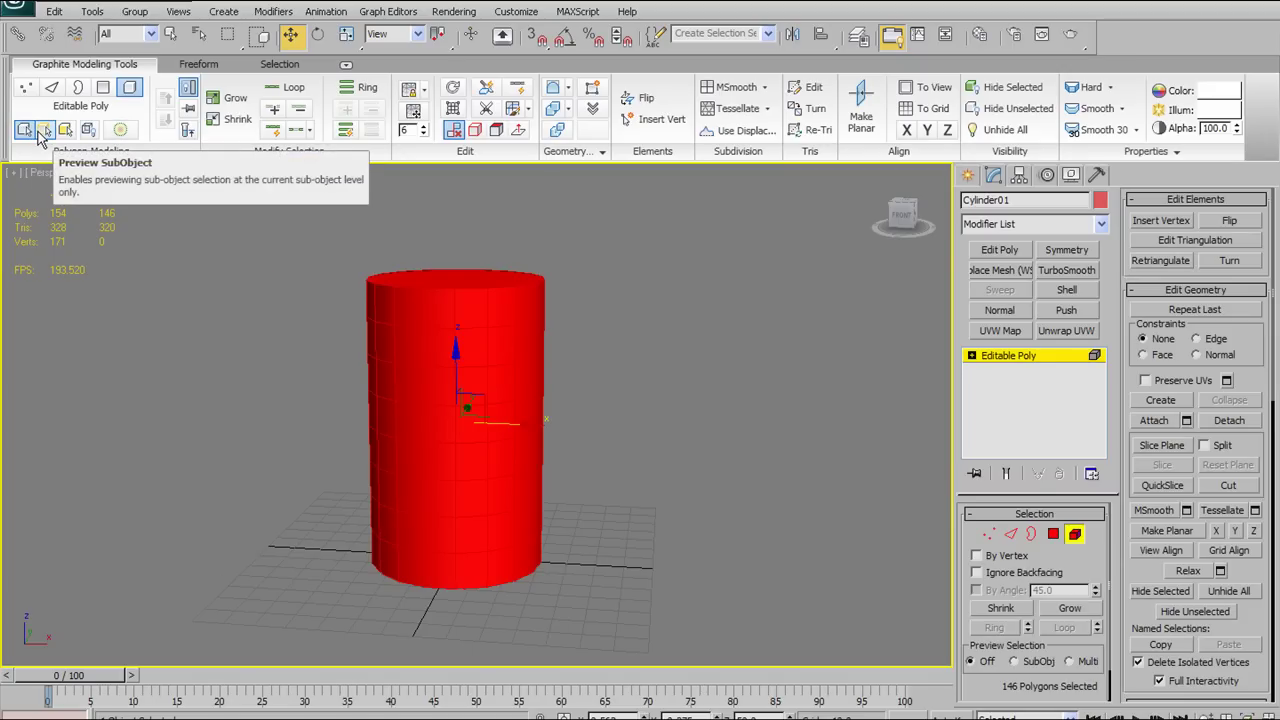
Turn on SubObject selection preview and pick single polygons on the cylinder's front at Polygon level
{"action": "left_click", "coordinate": [45, 131]}
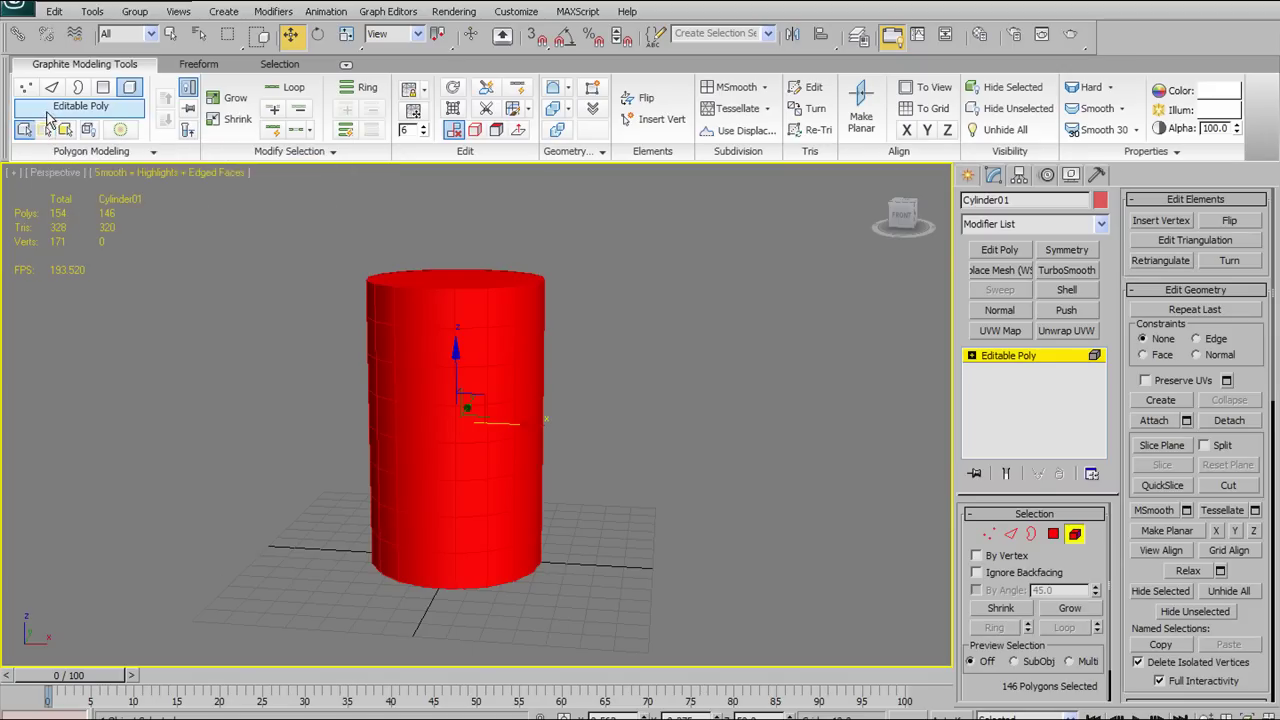
{"action": "left_click", "coordinate": [1053, 534]}
{"action": "left_click", "coordinate": [698, 303]}
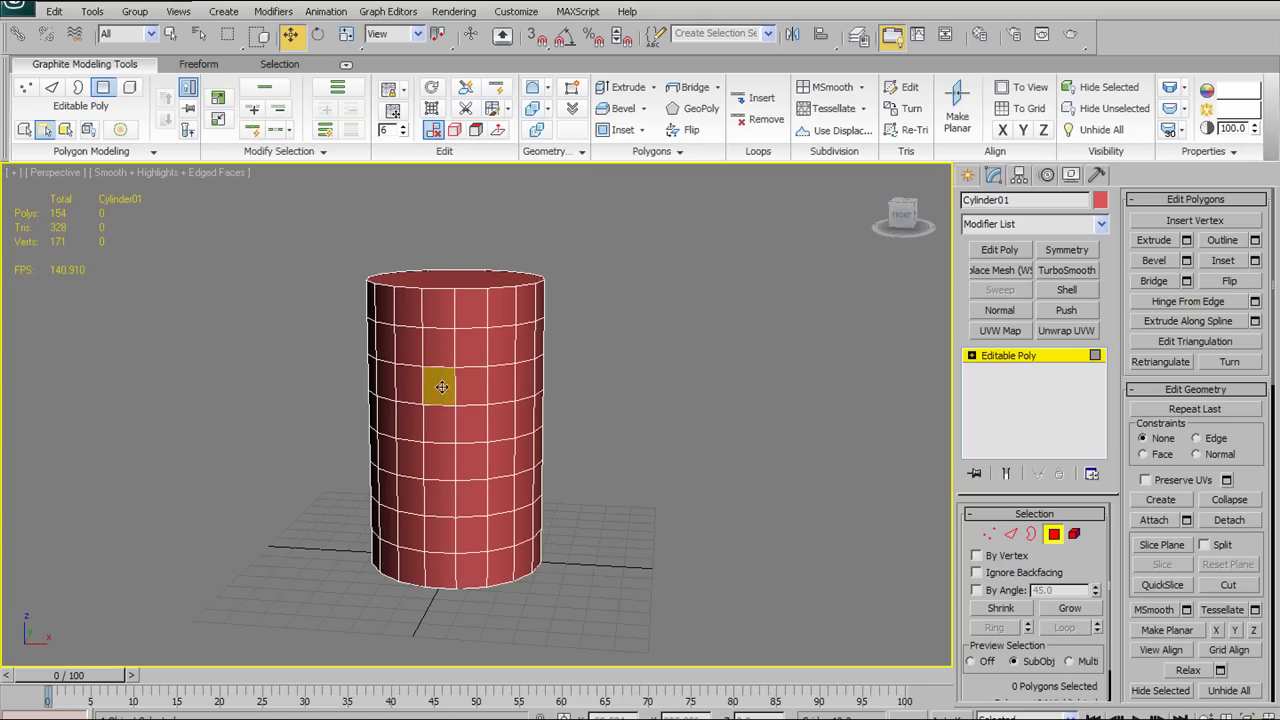
{"action": "left_click", "coordinate": [435, 316]}
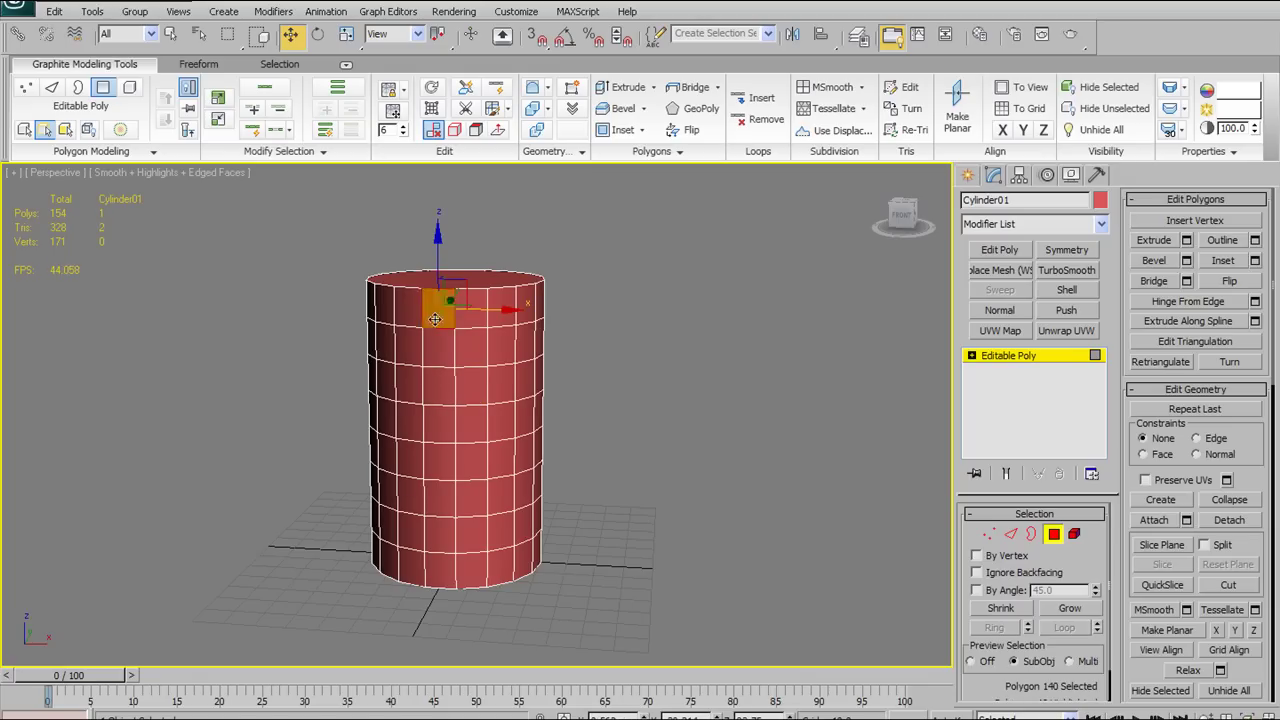
{"action": "left_click", "coordinate": [441, 380]}
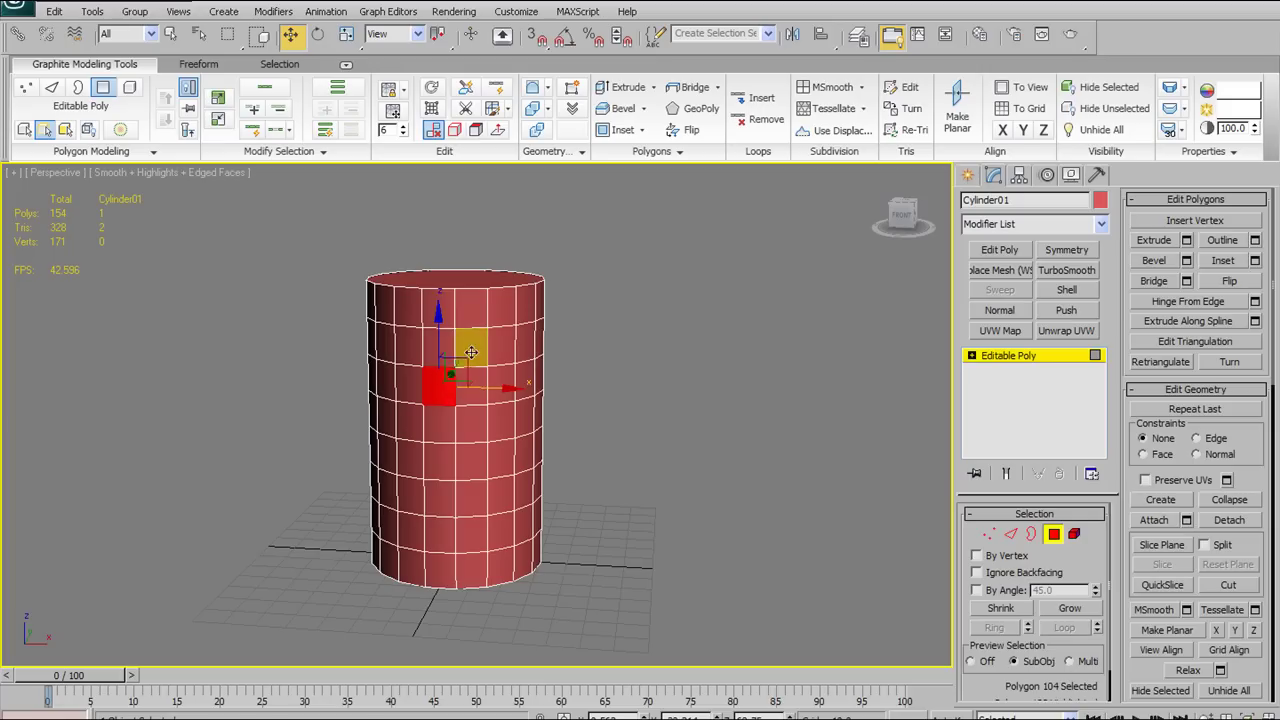
{"action": "left_click", "coordinate": [470, 346]}
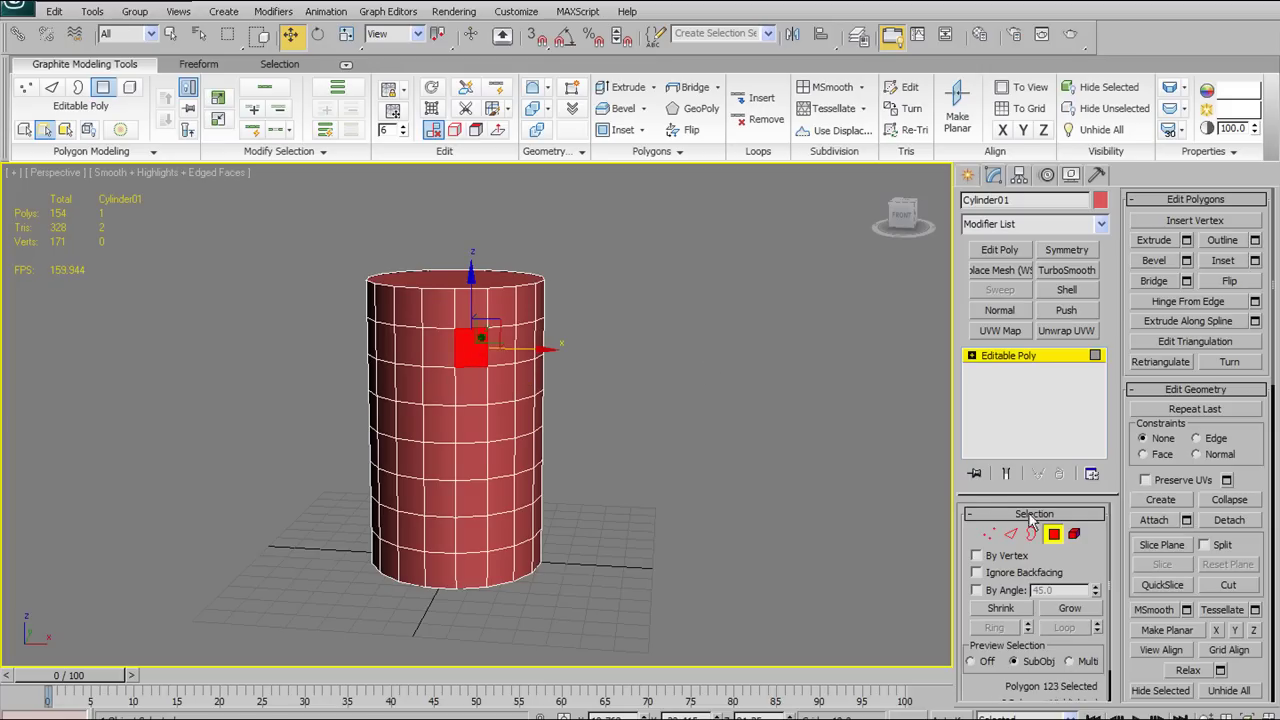
Try the Multi selection preview, turn on Ignore Backfacing, and set the preview back to SubObject
{"action": "left_click", "coordinate": [1069, 661]}
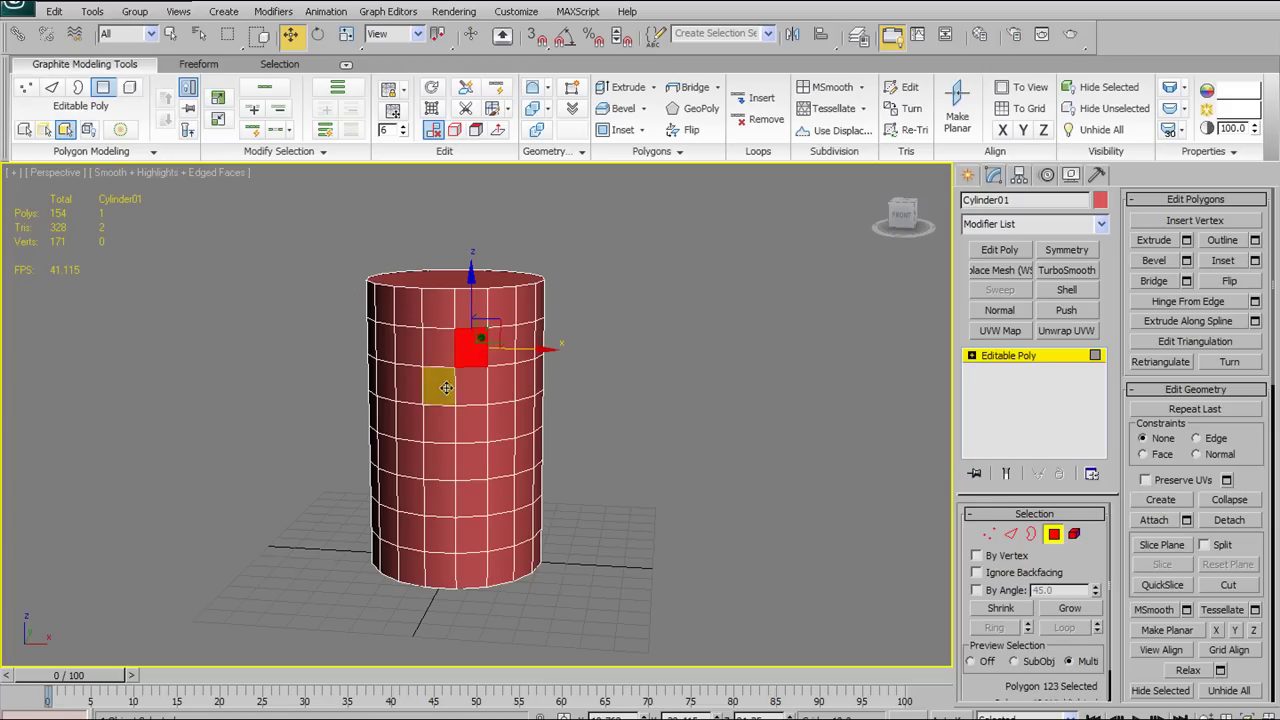
{"action": "left_click", "coordinate": [88, 129]}
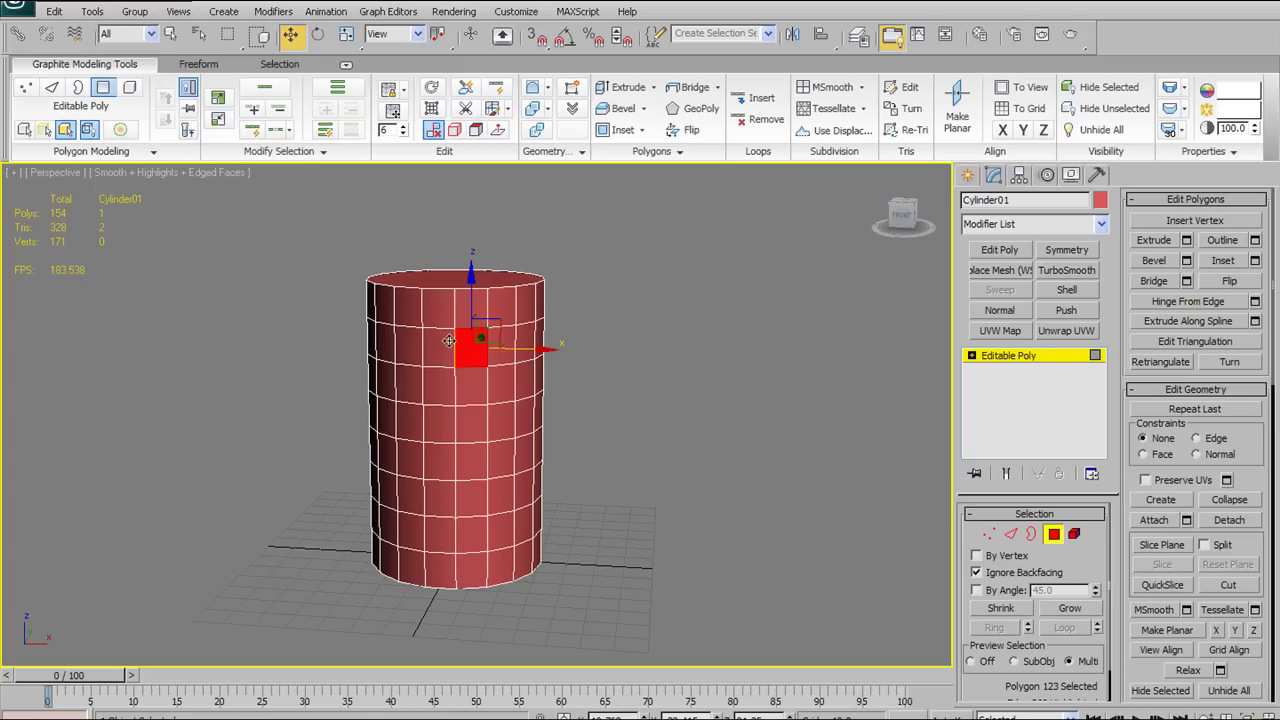
{"action": "left_click", "coordinate": [44, 129]}
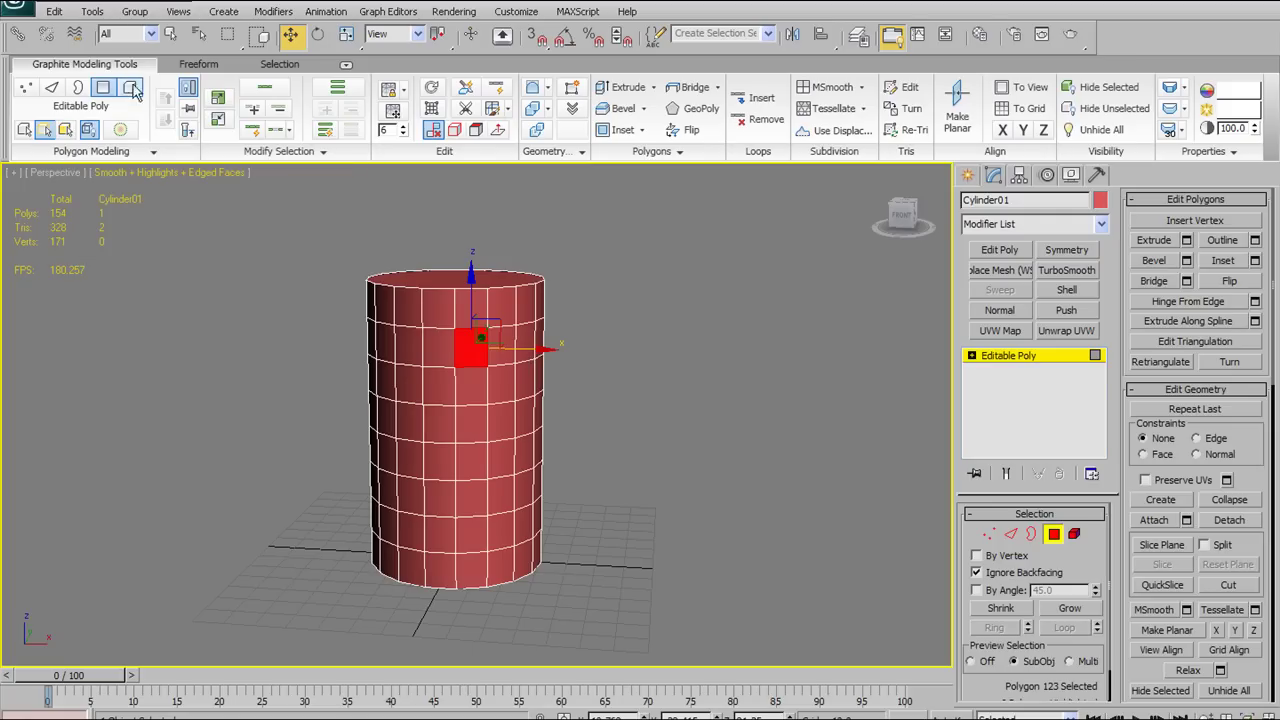
Turn off Ignore Backfacing, region-select vertices at mid-cylinder to check the back side, and clear the selection
{"action": "left_click", "coordinate": [89, 132]}
{"action": "left_click", "coordinate": [990, 535]}
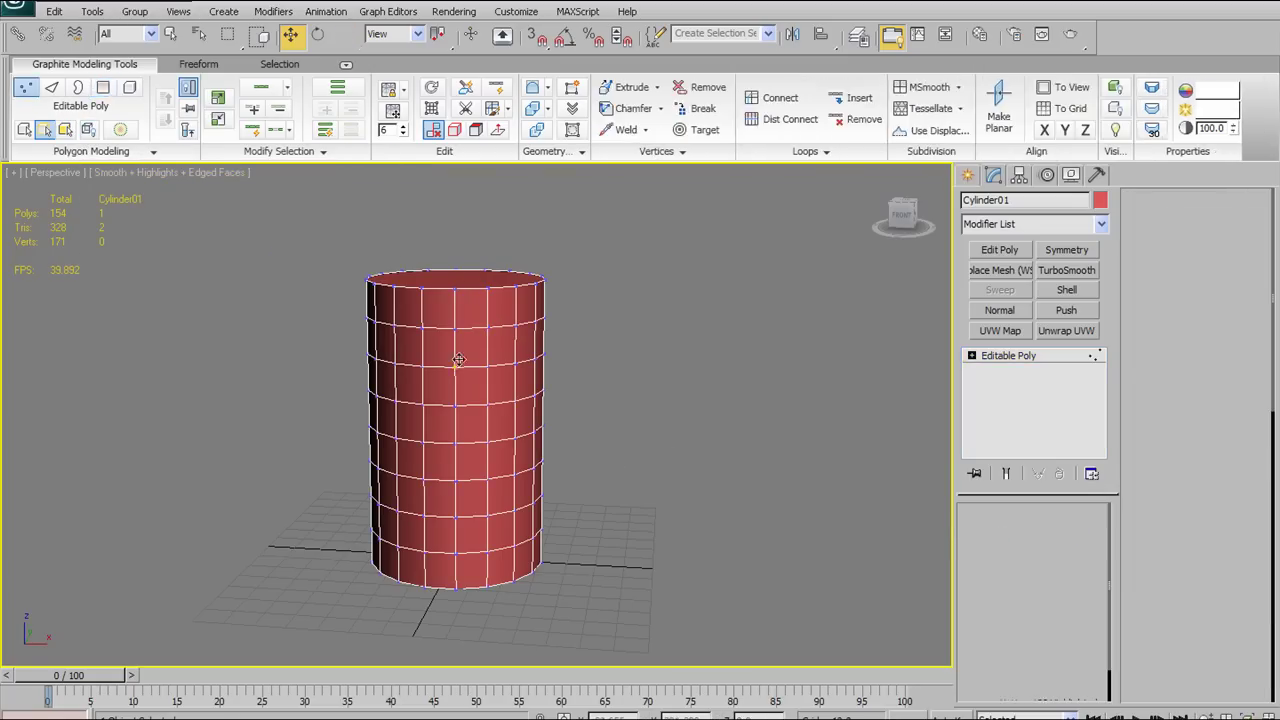
{"action": "left_click_drag", "start_coordinate": [408, 350], "coordinate": [503, 434]}
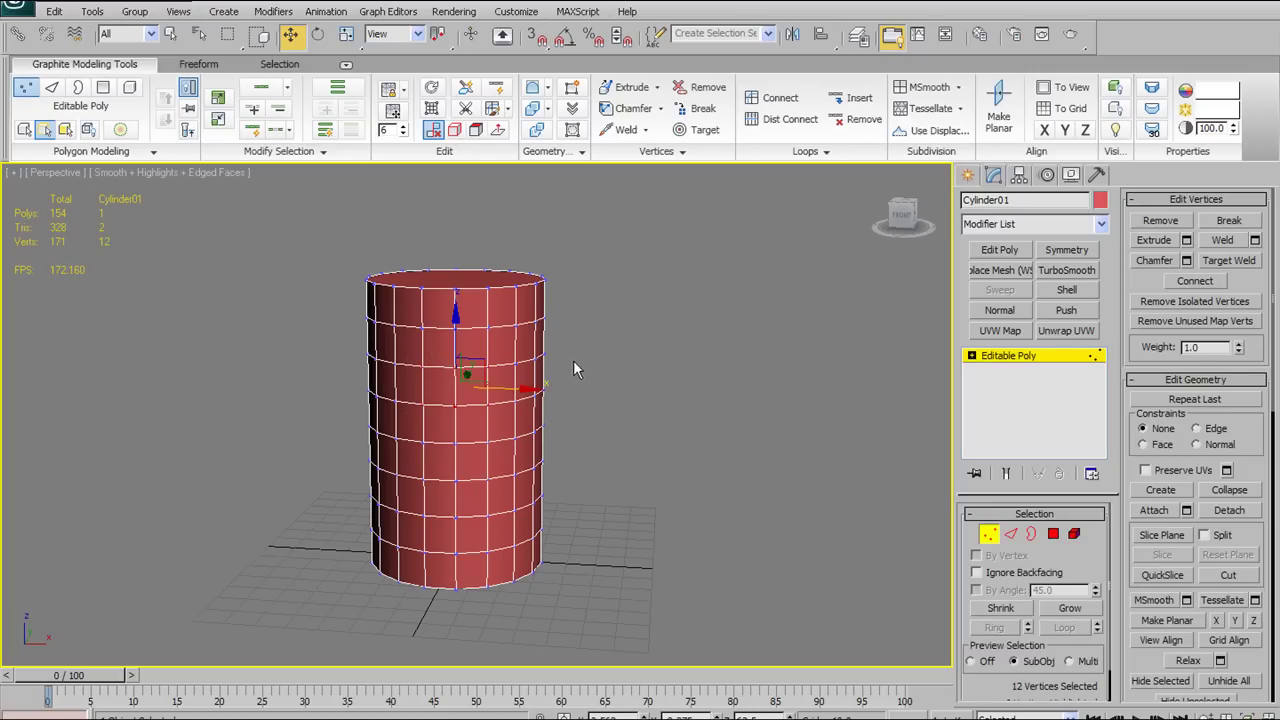
{"action": "mouse_move", "coordinate": [545, 372]}
{"action": "middle_mouse_down", "text": "alt"}
{"action": "mouse_move", "coordinate": [400, 385]}
{"action": "mouse_move", "coordinate": [251, 371]}
{"action": "mouse_move", "coordinate": [443, 386]}
{"action": "mouse_move", "coordinate": [563, 368]}
{"action": "middle_mouse_up", "text": "alt"}
{"action": "middle_click_drag", "start_coordinate": [566, 362], "coordinate": [555, 362], "text": "alt"}
{"action": "left_click", "coordinate": [615, 286]}
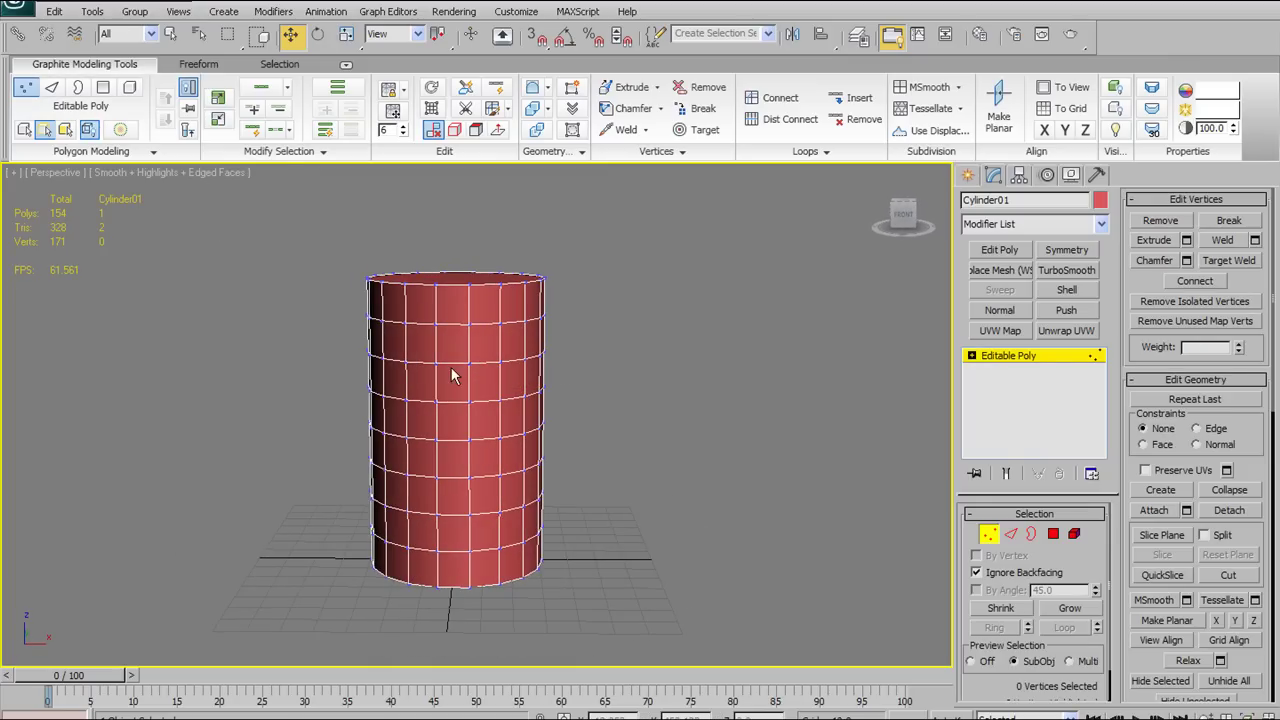
Region-select vertices on the cylinder's visible side with Ignore Backfacing on and check the back side
{"action": "left_click_drag", "start_coordinate": [511, 466], "coordinate": [512, 467]}
{"action": "middle_click_drag", "start_coordinate": [586, 456], "coordinate": [510, 400], "text": "alt"}
{"action": "middle_click_drag", "start_coordinate": [395, 360], "coordinate": [478, 338], "text": "alt"}
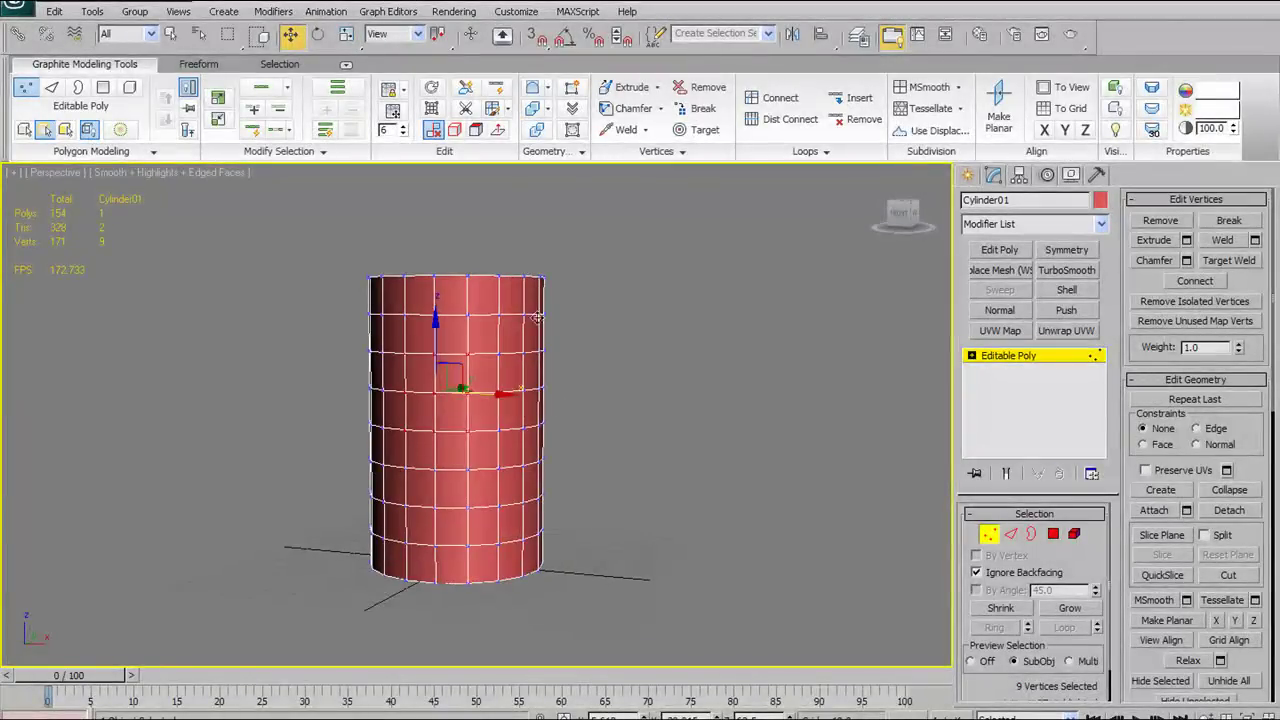
{"action": "left_click", "coordinate": [398, 347]}
{"action": "left_click_drag", "start_coordinate": [502, 458], "coordinate": [503, 458]}
Select the full-height vertical strip of polygons on the cylinder's front at Polygon level
{"action": "key", "text": "4"}
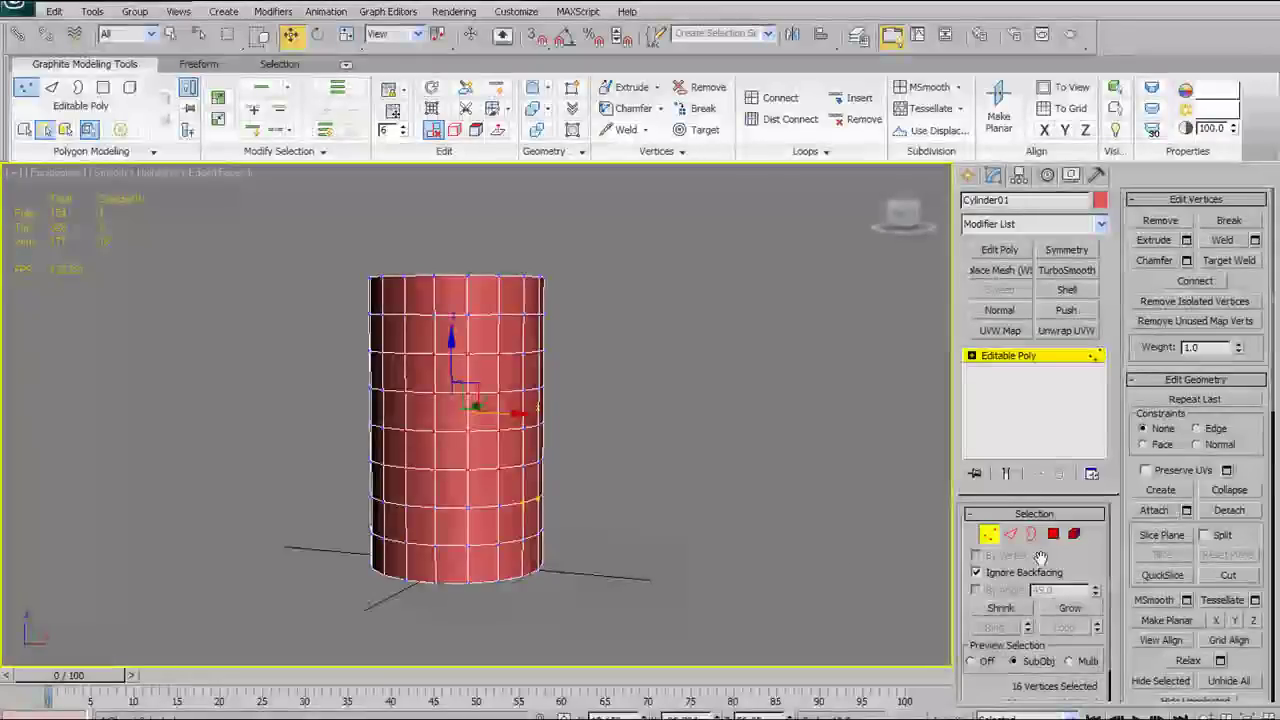
{"action": "left_click", "coordinate": [450, 335]}
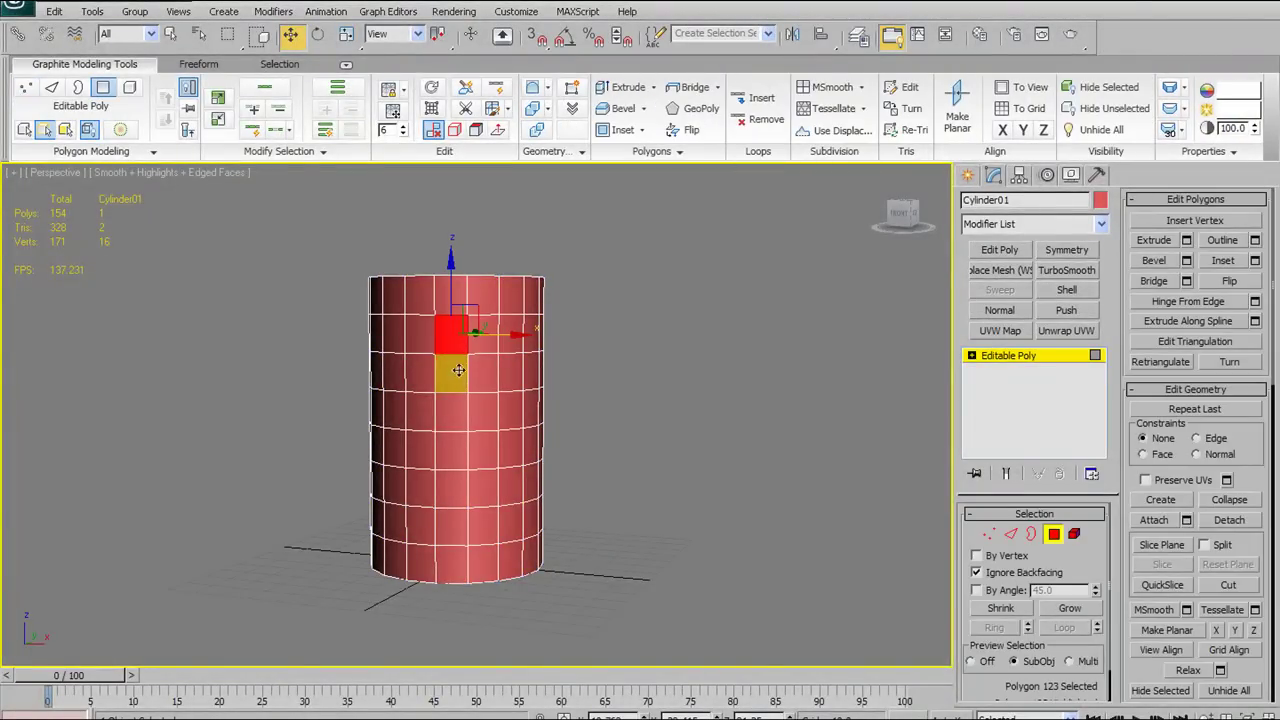
{"action": "left_click_drag", "start_coordinate": [443, 458], "coordinate": [455, 647]}
{"action": "mouse_move", "coordinate": [640, 445]}
{"action": "middle_mouse_down", "text": "alt"}
{"action": "mouse_move", "coordinate": [450, 465]}
{"action": "mouse_move", "coordinate": [252, 459]}
{"action": "mouse_move", "coordinate": [267, 486]}
{"action": "mouse_move", "coordinate": [589, 491]}
{"action": "mouse_move", "coordinate": [640, 470]}
{"action": "middle_mouse_up", "text": "alt"}
Leave and re-enter Polygon level, and turn off Ignore Backfacing
{"action": "left_click", "coordinate": [1054, 534]}
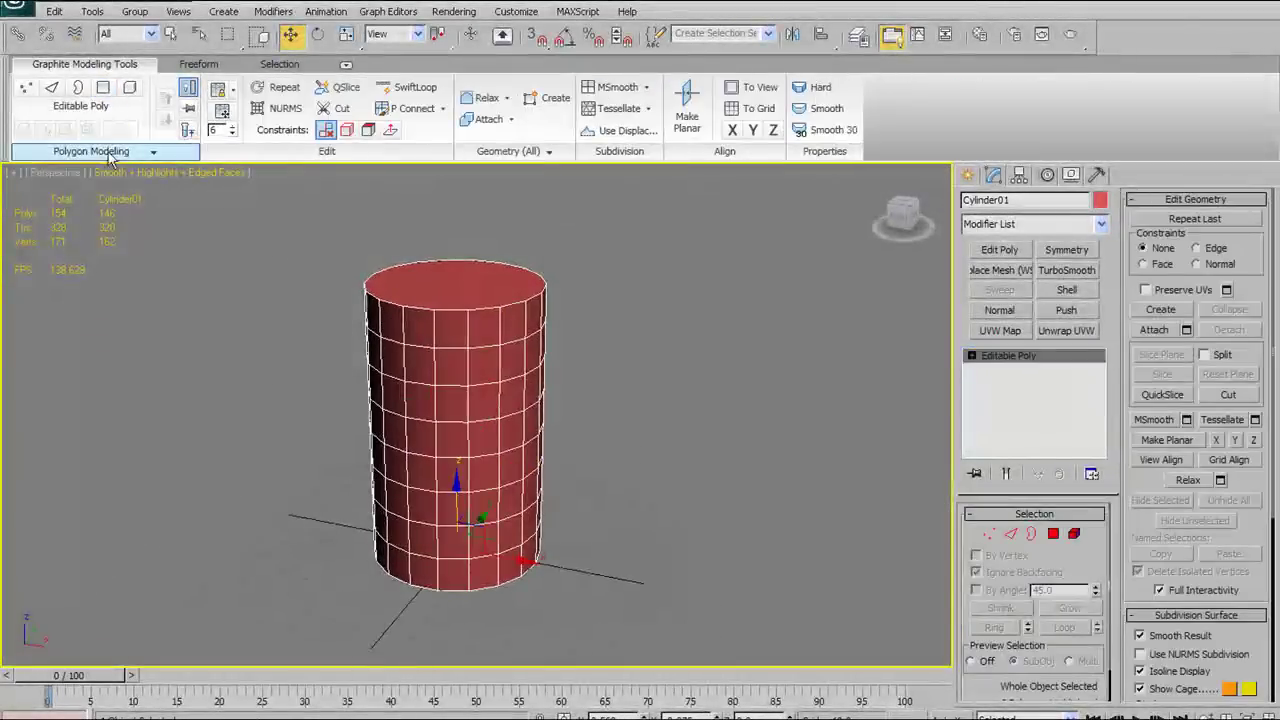
{"action": "left_click", "coordinate": [1053, 534]}
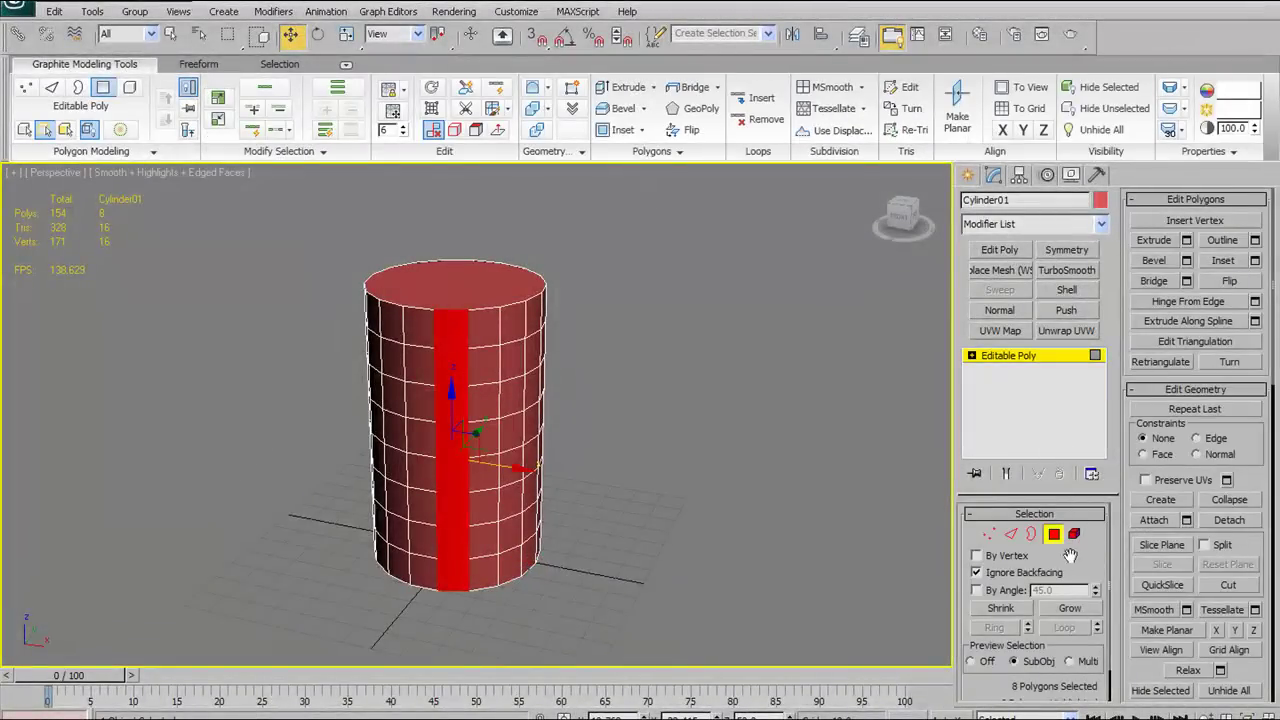
{"action": "scroll", "coordinate": [1071, 561], "scroll_direction": "down", "scroll_amount": 1}
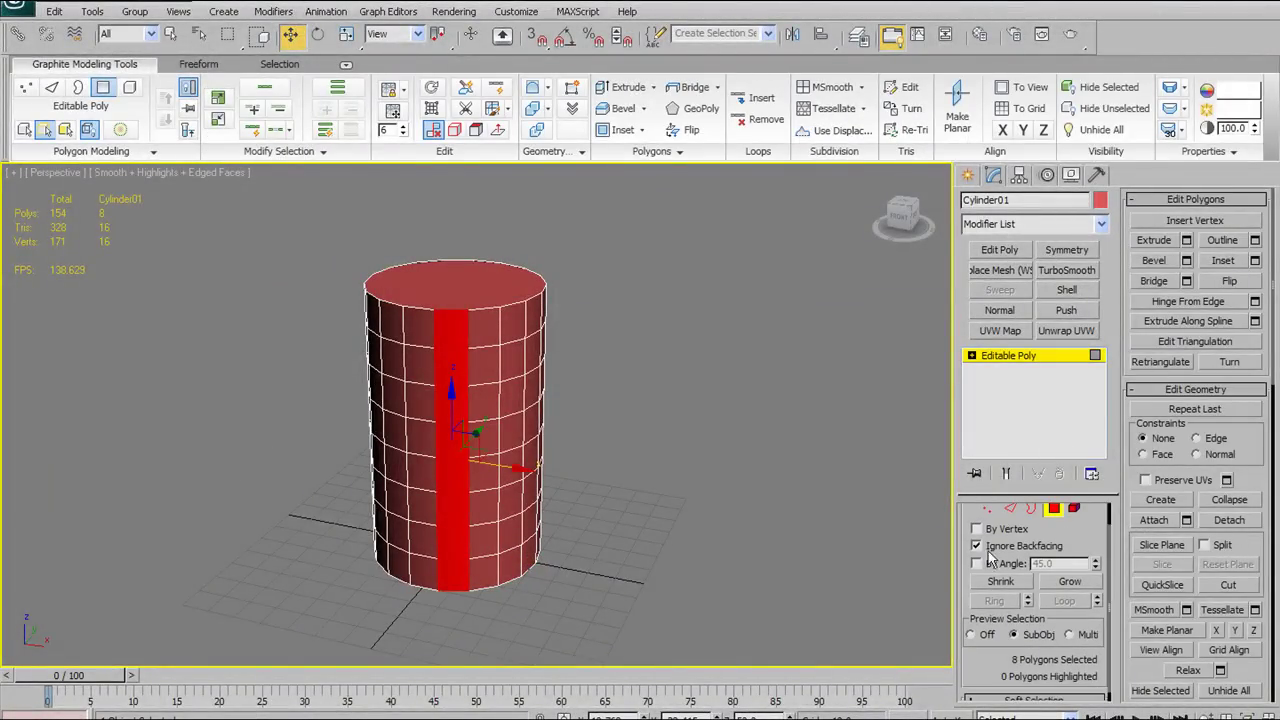
{"action": "left_click", "coordinate": [90, 133]}
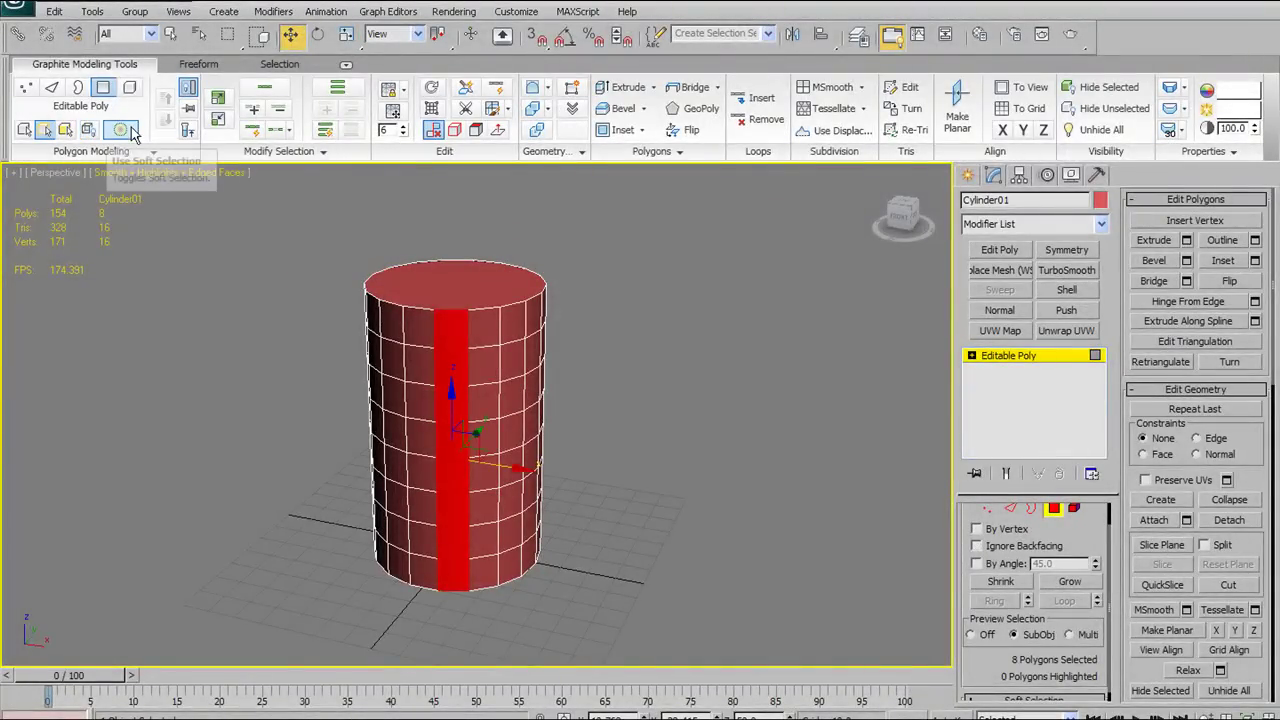
Enable Soft Selection and try moving a vertex outward from the cylinder's side, cancelling the move
{"action": "left_click", "coordinate": [122, 132]}
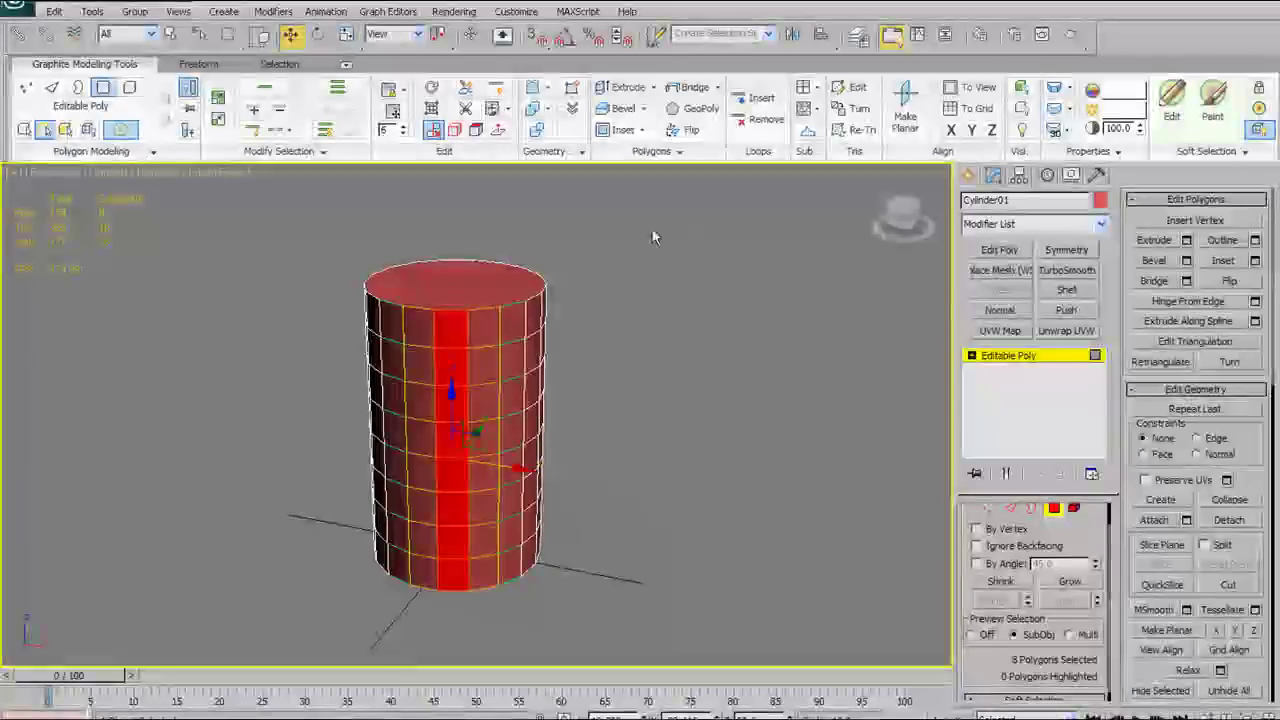
{"action": "left_click", "coordinate": [988, 511]}
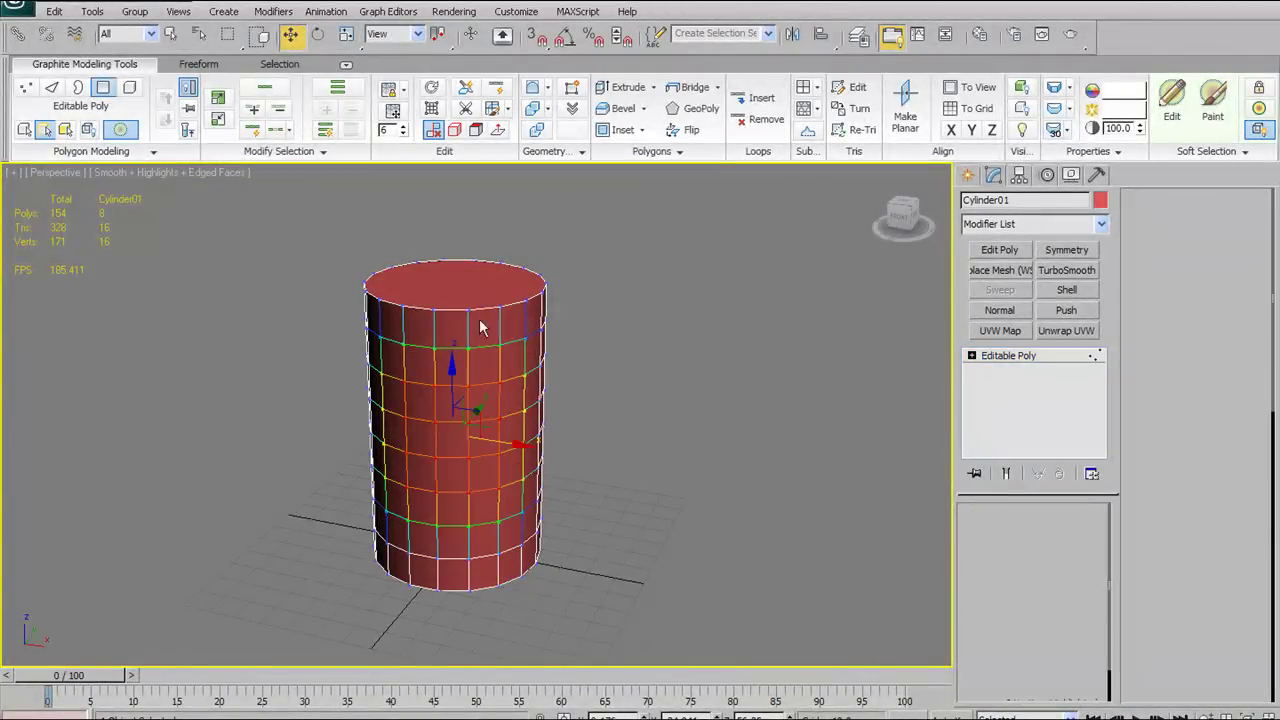
{"action": "middle_click_drag", "start_coordinate": [691, 399], "coordinate": [672, 428], "text": "alt"}
{"action": "left_click", "coordinate": [550, 412]}
{"action": "left_click", "coordinate": [523, 401]}
{"action": "left_click_drag", "start_coordinate": [600, 404], "coordinate": [651, 415]}
{"action": "right_click", "coordinate": [651, 415]}
Pull one polygon outward from the cylinder's side with Soft Selection, inspect the bulge, and undo the move
{"action": "left_click", "coordinate": [1053, 534]}
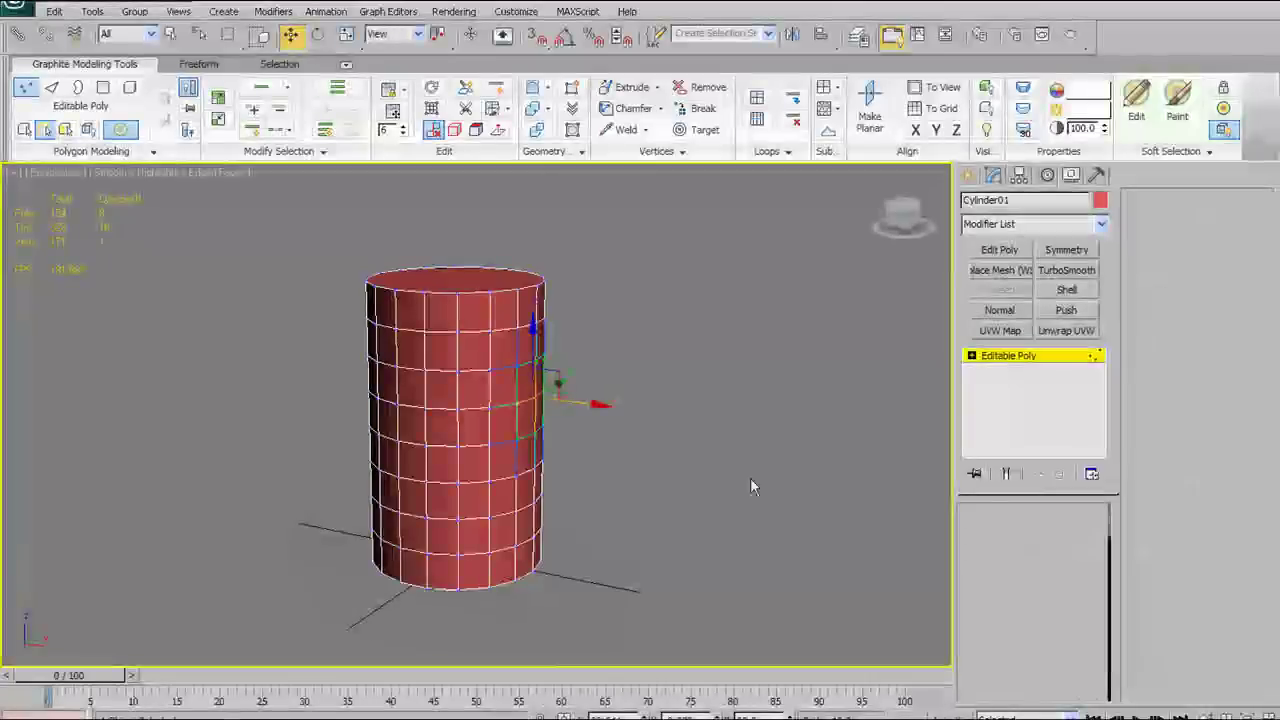
{"action": "left_click", "coordinate": [452, 420]}
{"action": "middle_click_drag", "start_coordinate": [466, 416], "coordinate": [543, 458], "text": "alt"}
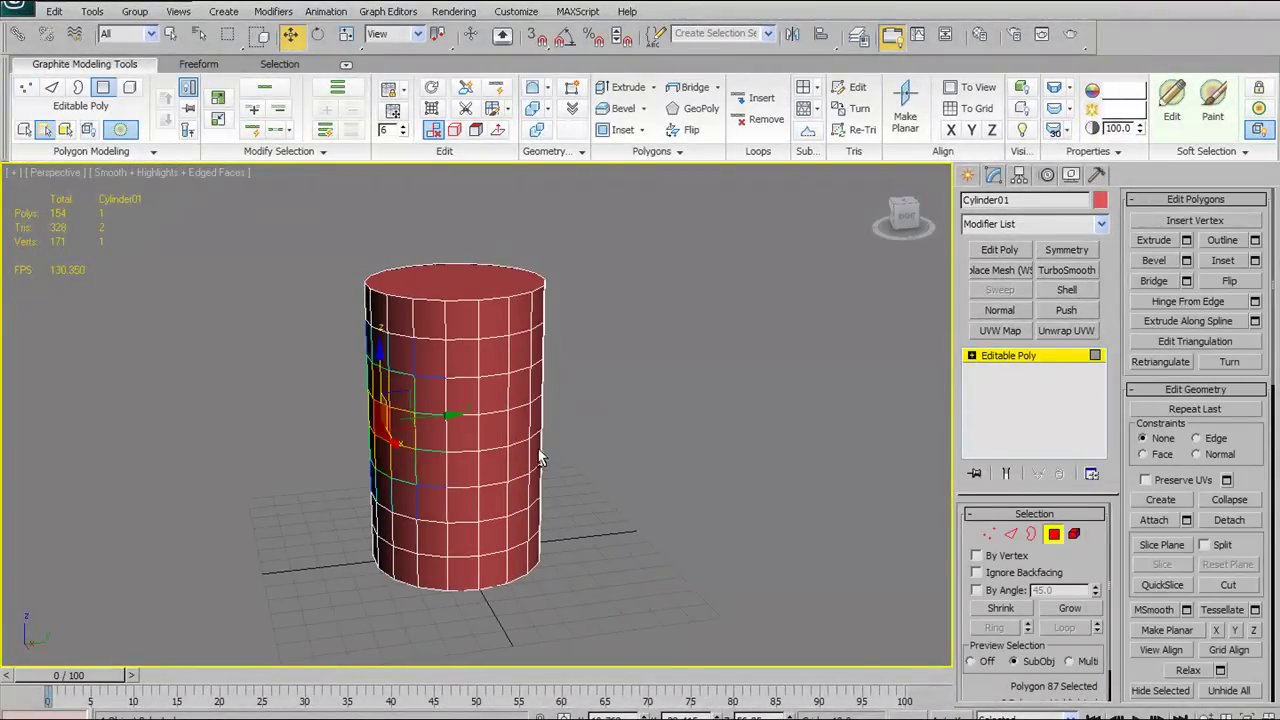
{"action": "left_click_drag", "start_coordinate": [426, 415], "coordinate": [349, 419]}
{"action": "middle_click_drag", "start_coordinate": [349, 419], "coordinate": [603, 405], "text": "alt"}
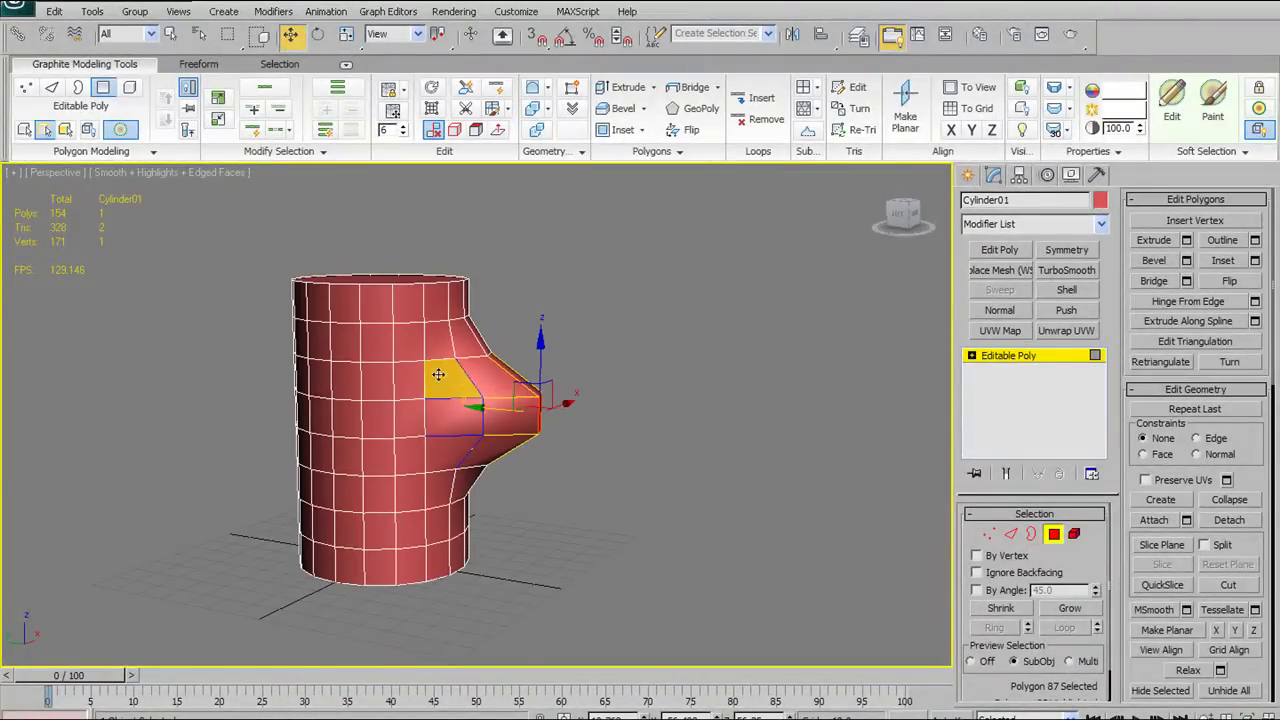
{"action": "middle_click_drag", "start_coordinate": [410, 380], "coordinate": [540, 400], "text": "alt"}
{"action": "key", "text": "ctrl+z"}
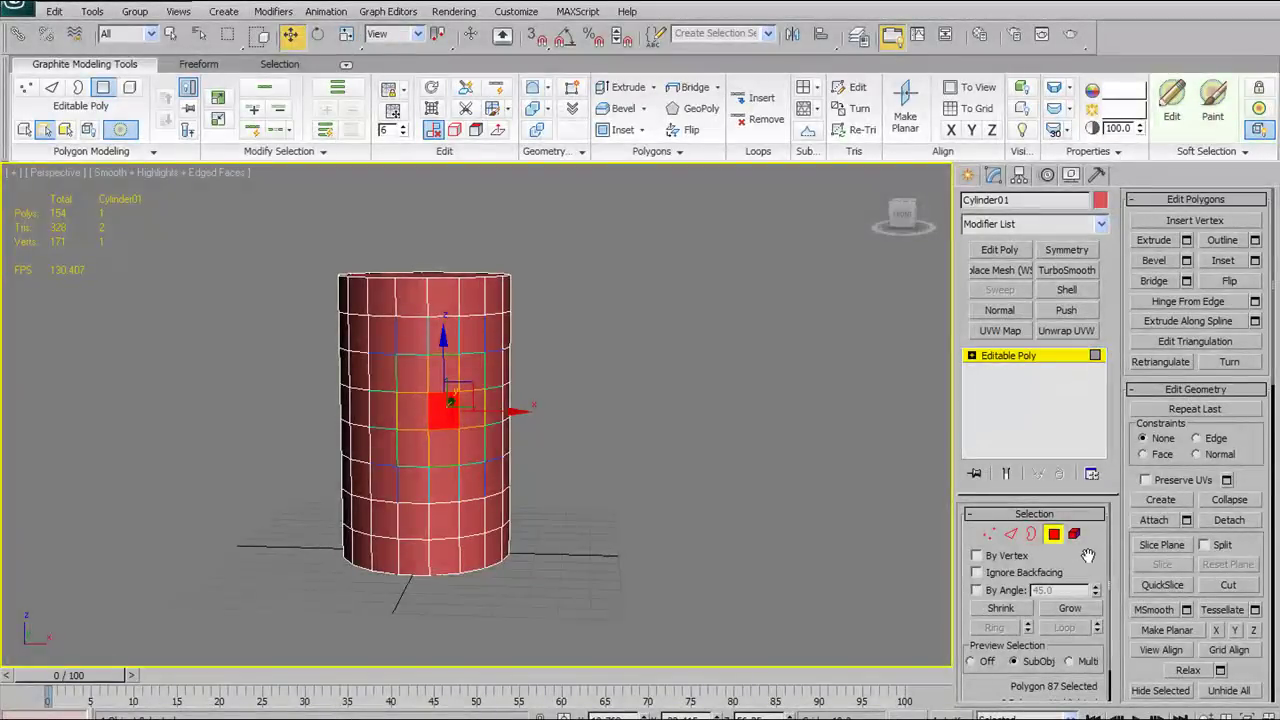
Review the Soft Selection falloff, pinch and bubble settings, and turn Soft Selection off
{"action": "scroll", "coordinate": [1088, 555], "scroll_direction": "down", "scroll_amount": 2}
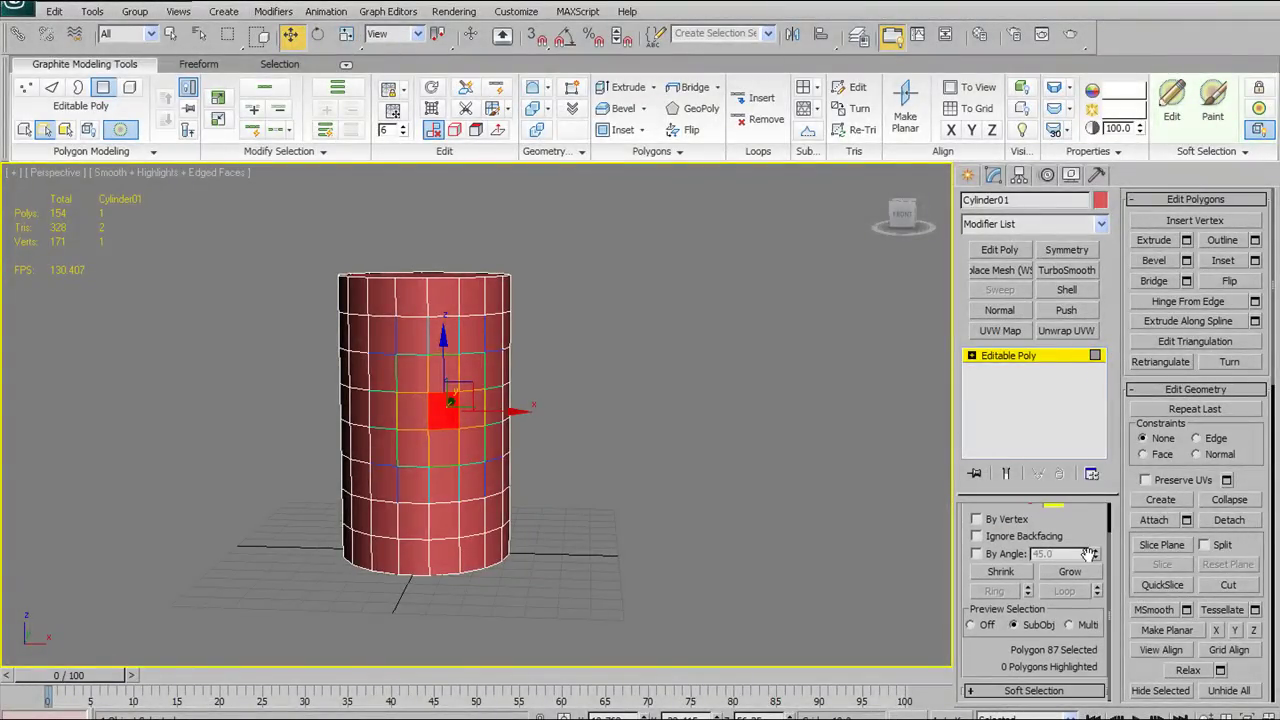
{"action": "left_click", "coordinate": [973, 692]}
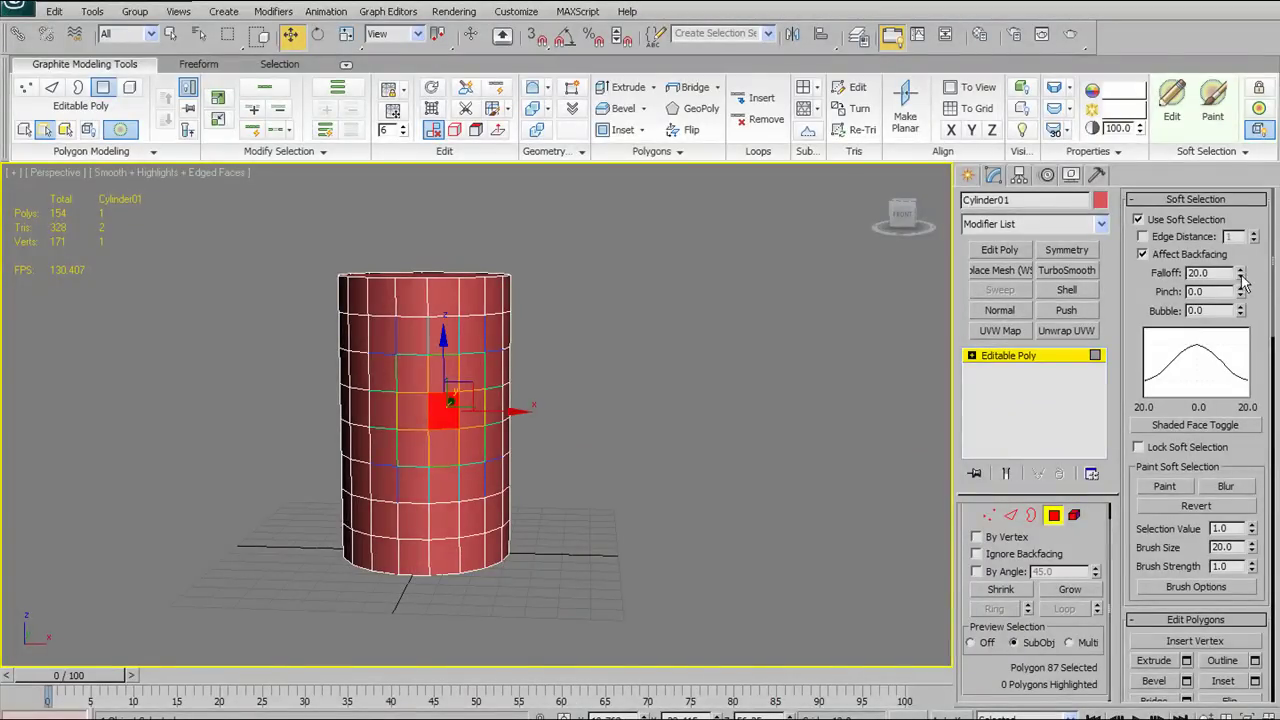
{"action": "left_click", "coordinate": [1190, 200]}
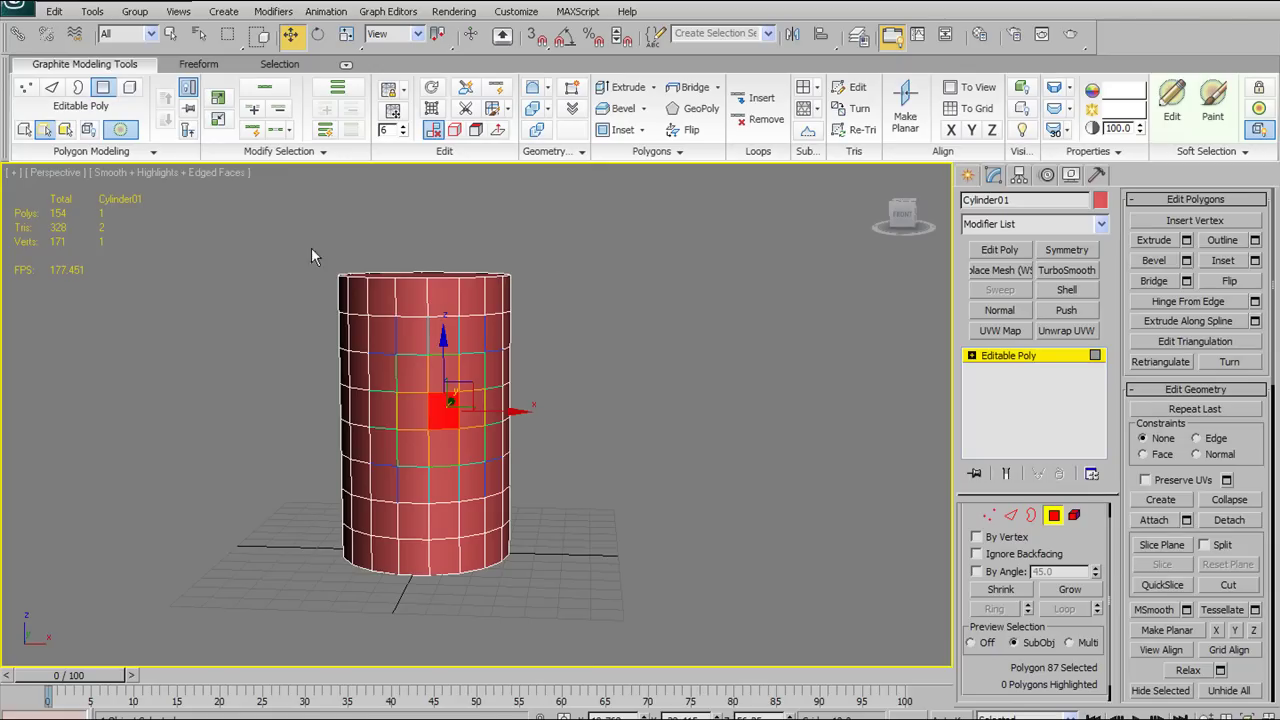
{"action": "left_click", "coordinate": [123, 130]}
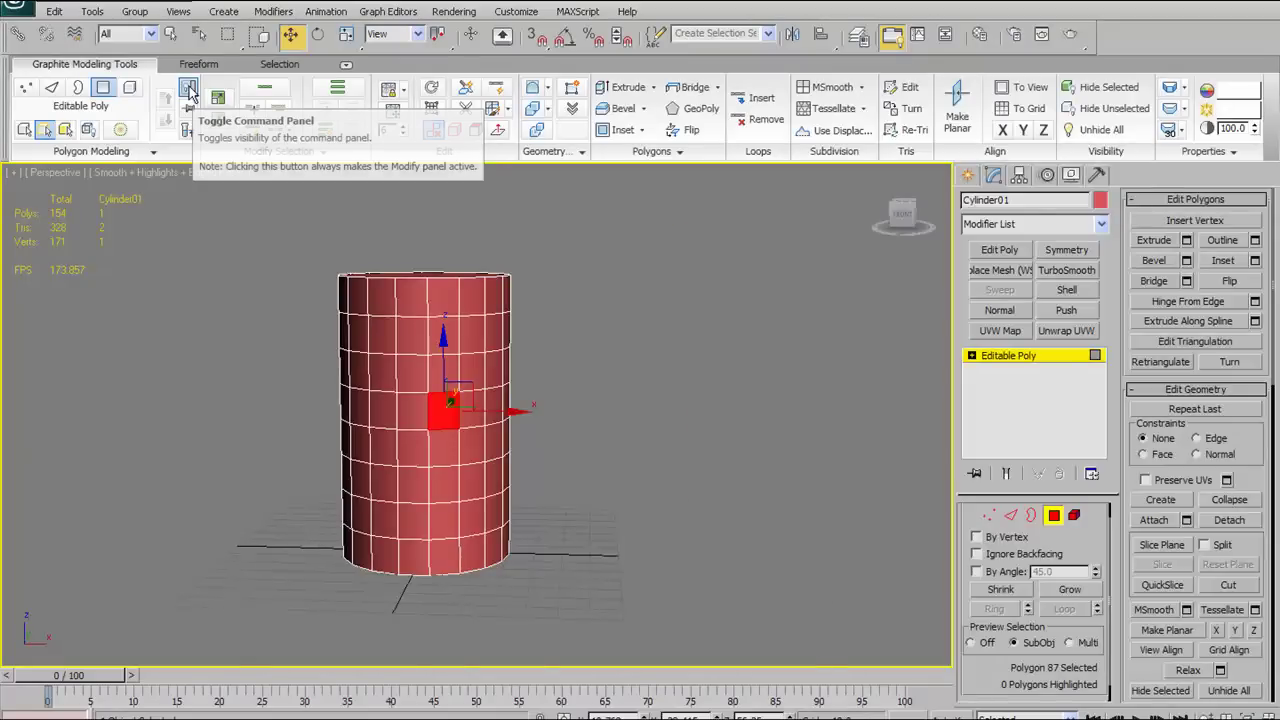
Hide and restore the command panel, and leave Polygon level to return to the whole cylinder
{"action": "left_click", "coordinate": [189, 90]}
{"action": "left_click", "coordinate": [189, 90]}
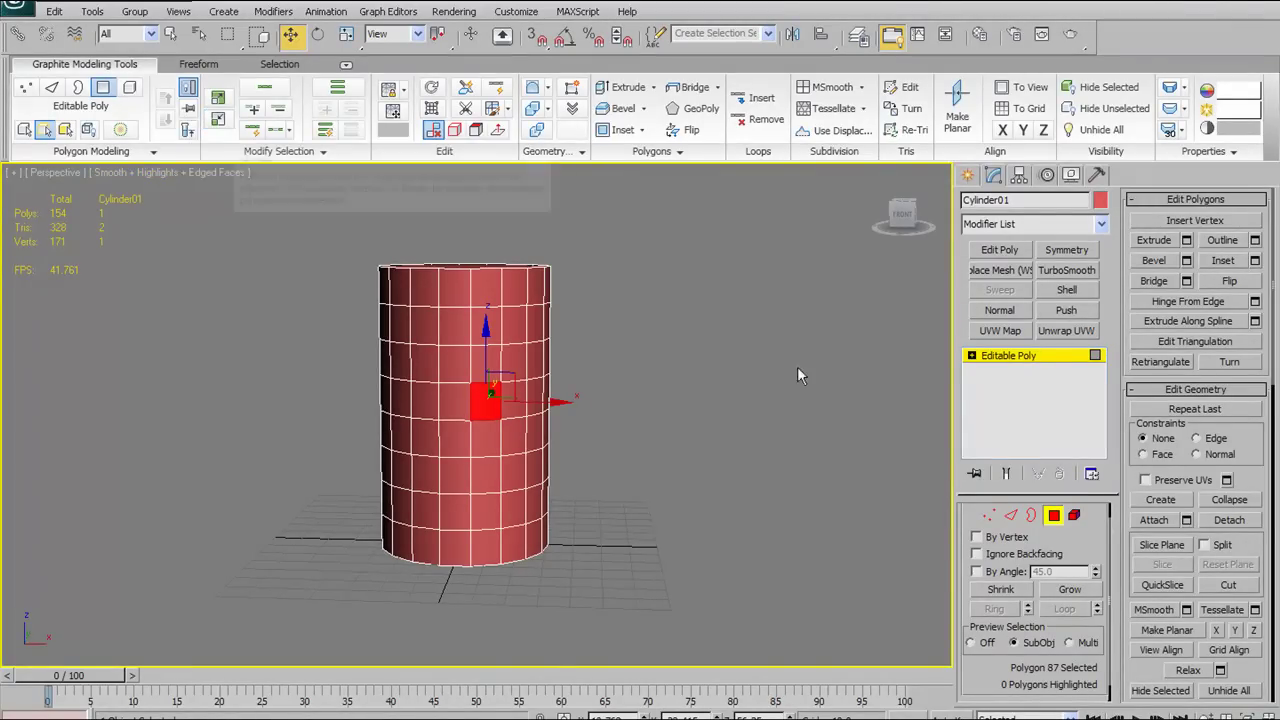
{"action": "left_click", "coordinate": [1055, 516]}
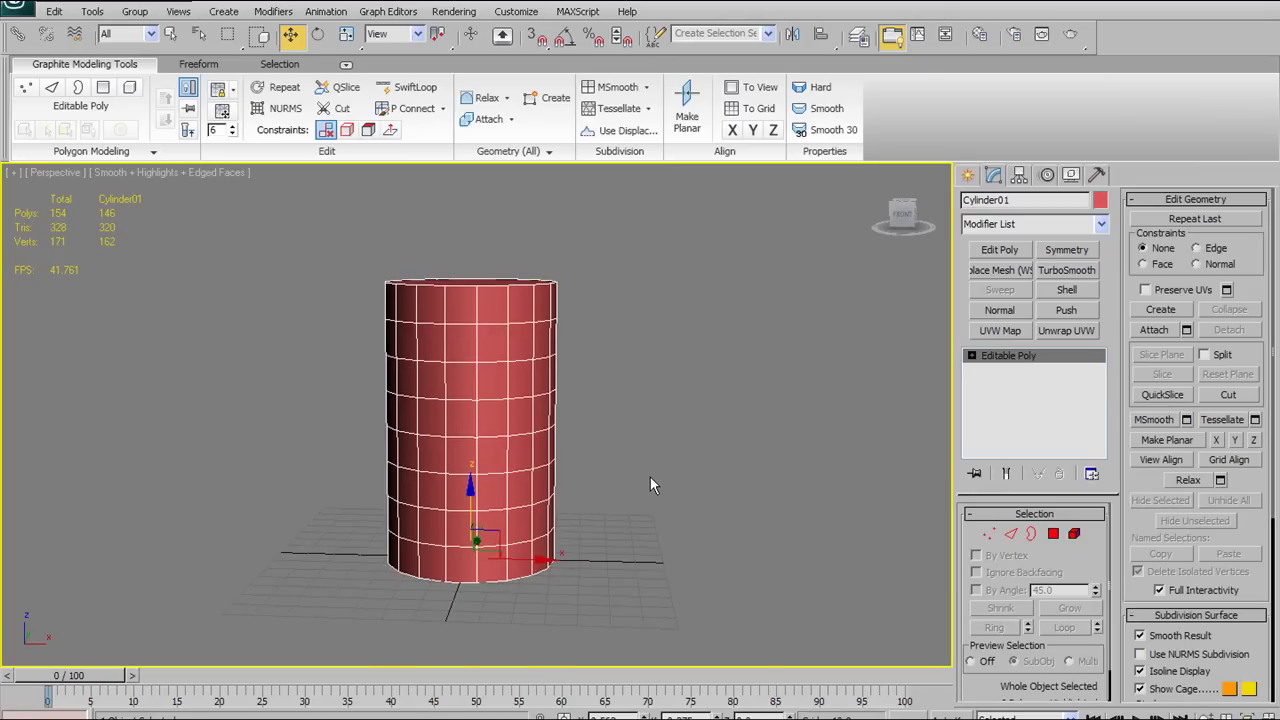
{"action": "scroll", "coordinate": [647, 475], "scroll_direction": "up", "scroll_amount": 3}
{"action": "middle_click_drag", "start_coordinate": [557, 376], "coordinate": [554, 380], "text": "alt"}
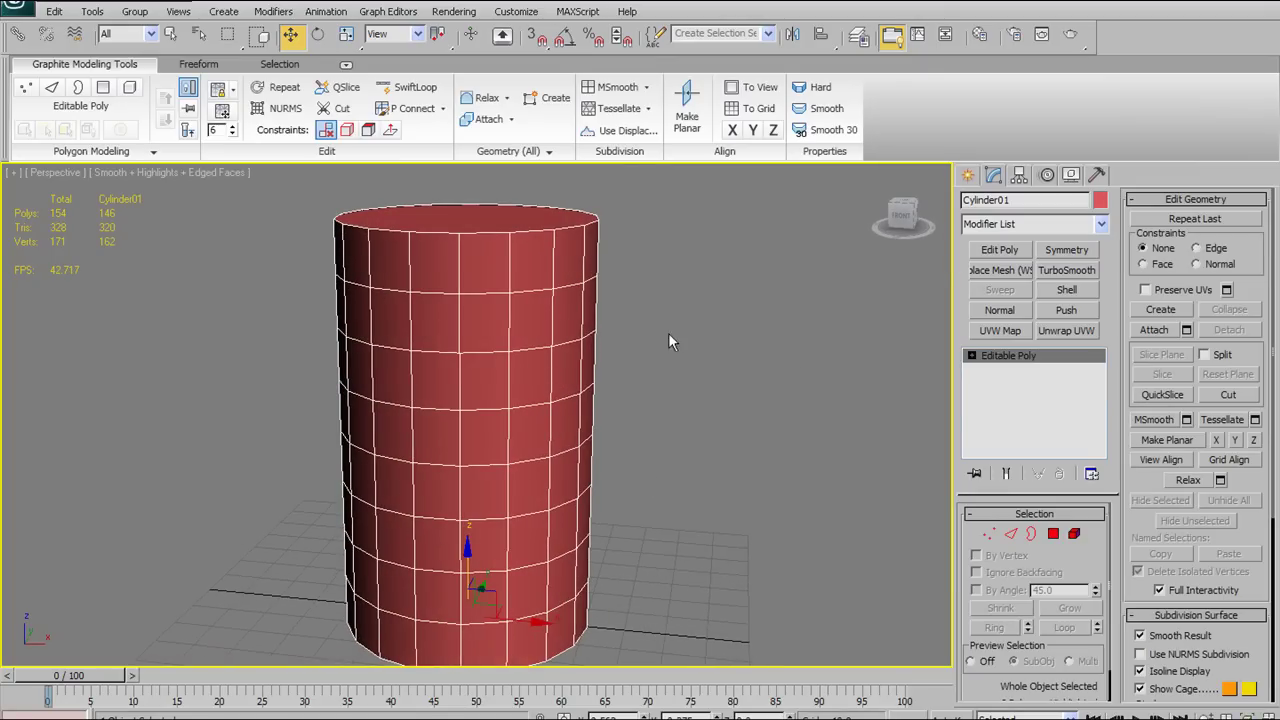
Add a TurboSmooth modifier to the cylinder and set its iterations to 3
{"action": "middle_click_drag", "start_coordinate": [462, 350], "coordinate": [553, 369], "text": "alt"}
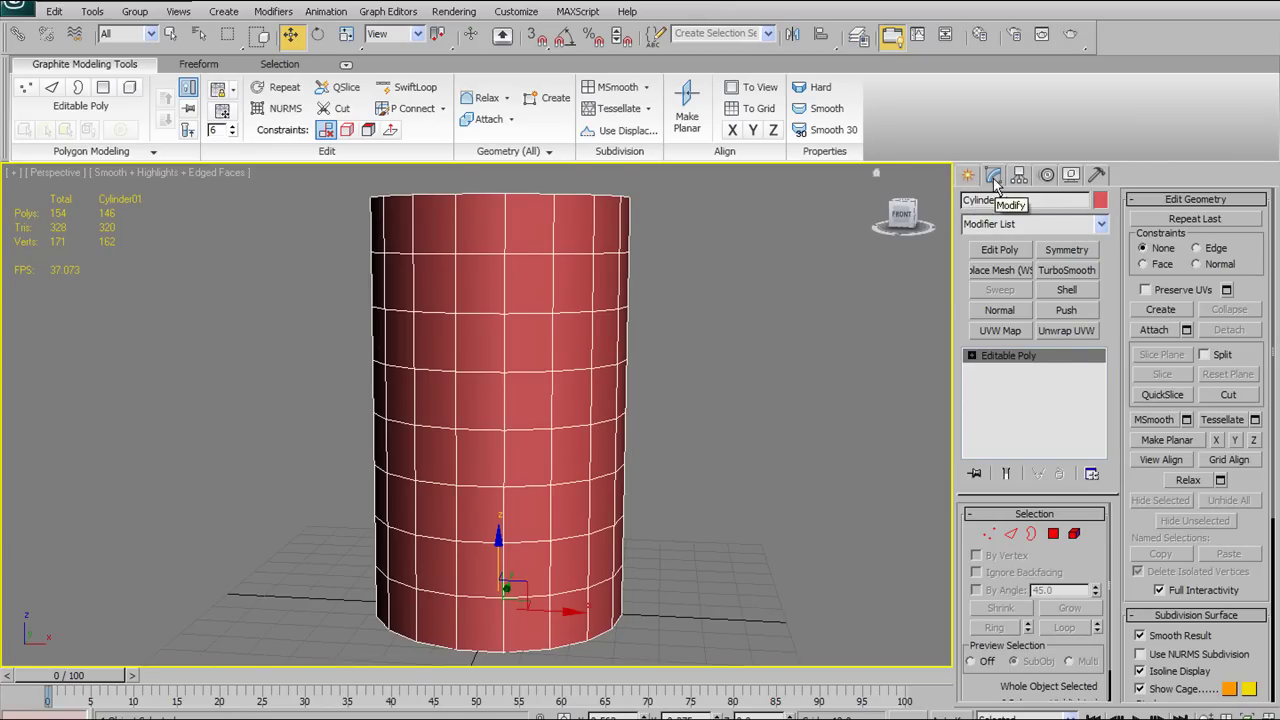
{"action": "mouse_move", "coordinate": [600, 322]}
{"action": "middle_mouse_down", "text": "alt"}
{"action": "mouse_move", "coordinate": [589, 345]}
{"action": "mouse_move", "coordinate": [620, 318]}
{"action": "mouse_move", "coordinate": [614, 341]}
{"action": "middle_mouse_up", "text": "alt"}
{"action": "left_click", "coordinate": [1066, 270]}
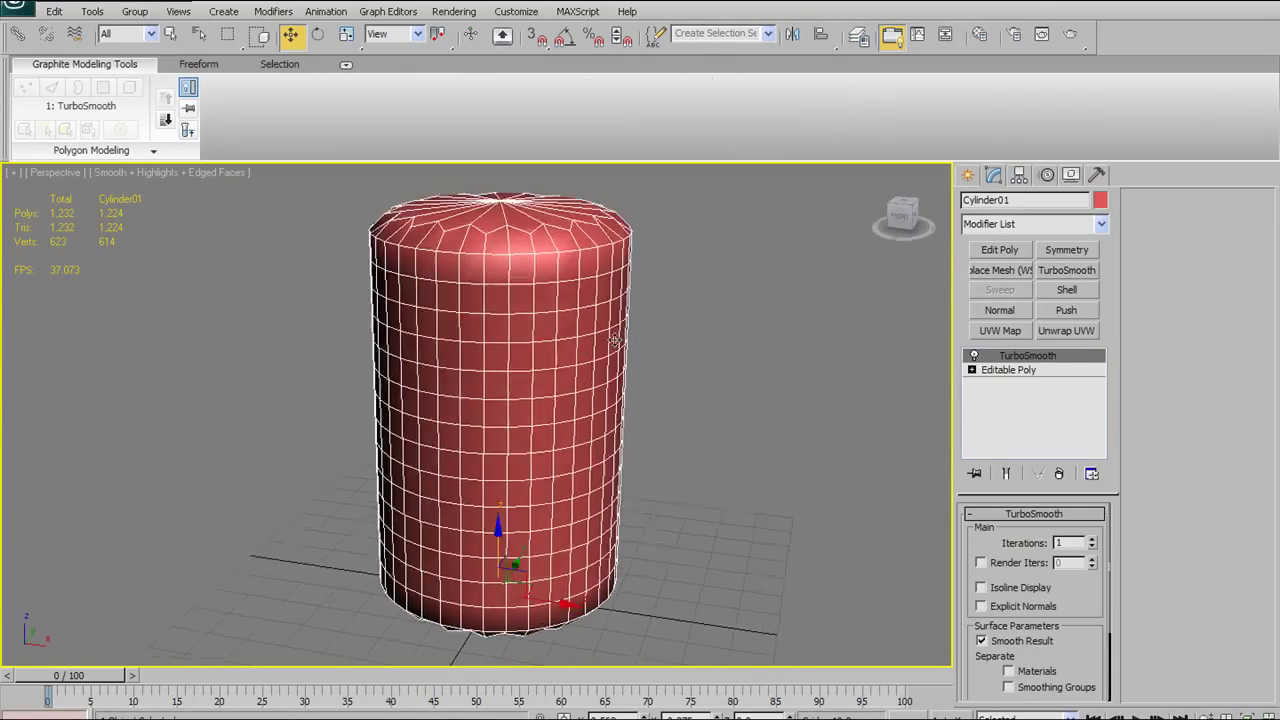
{"action": "left_click", "coordinate": [1093, 539]}
{"action": "left_click", "coordinate": [1093, 539]}
{"action": "mouse_move", "coordinate": [687, 394]}
{"action": "middle_mouse_down", "text": "alt"}
{"action": "mouse_move", "coordinate": [666, 409]}
{"action": "mouse_move", "coordinate": [703, 420]}
{"action": "mouse_move", "coordinate": [702, 406]}
{"action": "middle_mouse_up", "text": "alt"}
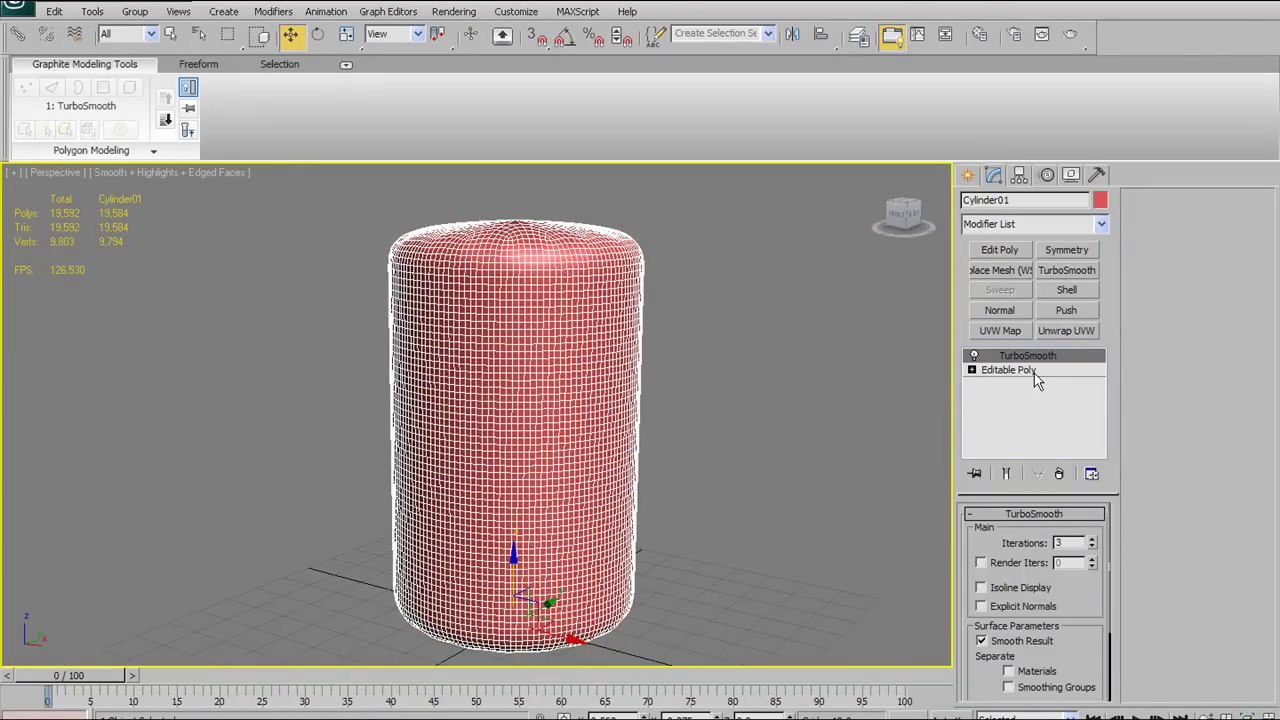
Reselect the smoothed cylinder and switch between its Editable Poly and TurboSmooth levels to compare the base and smoothed meshes
{"action": "left_click", "coordinate": [808, 352]}
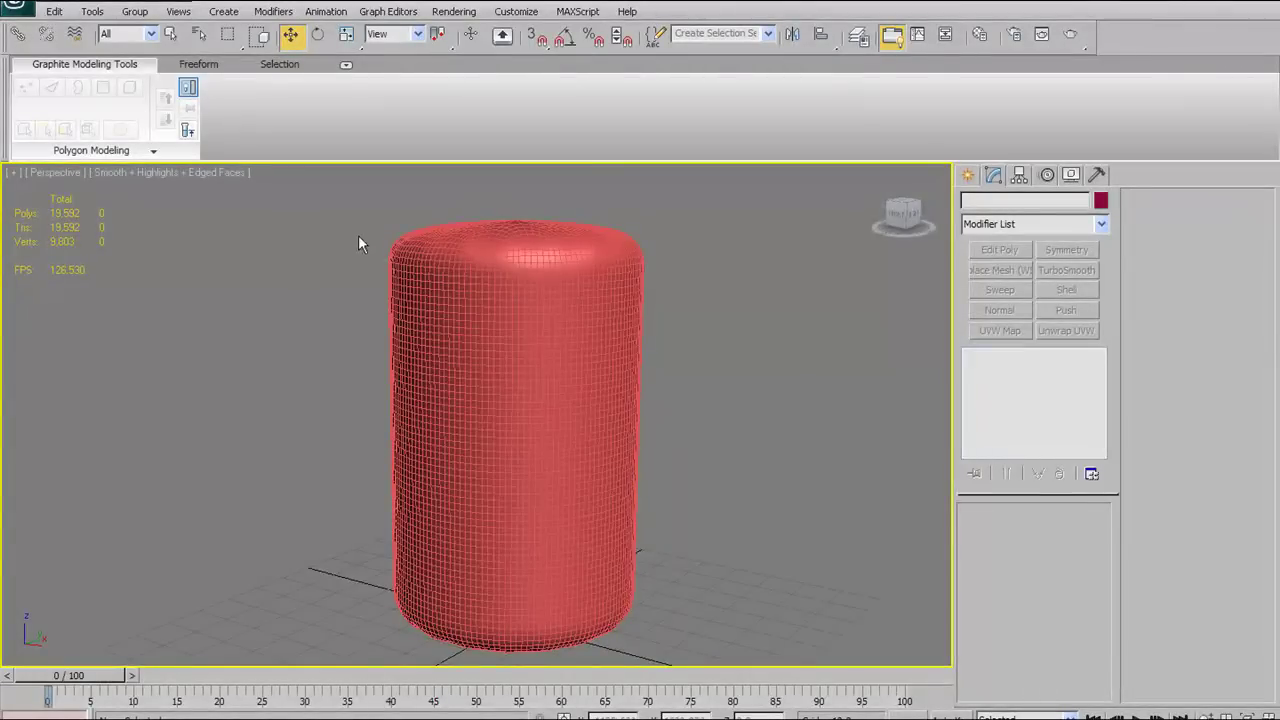
{"action": "left_click", "coordinate": [430, 252]}
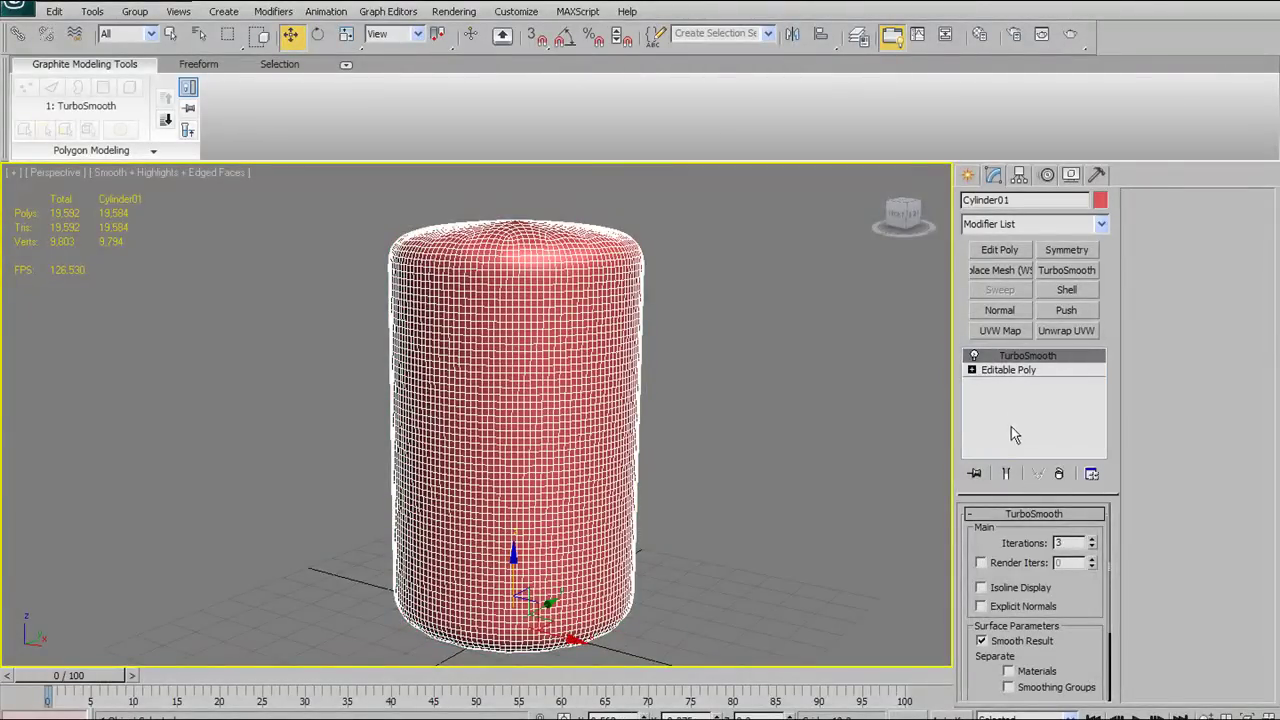
{"action": "left_click", "coordinate": [1010, 370]}
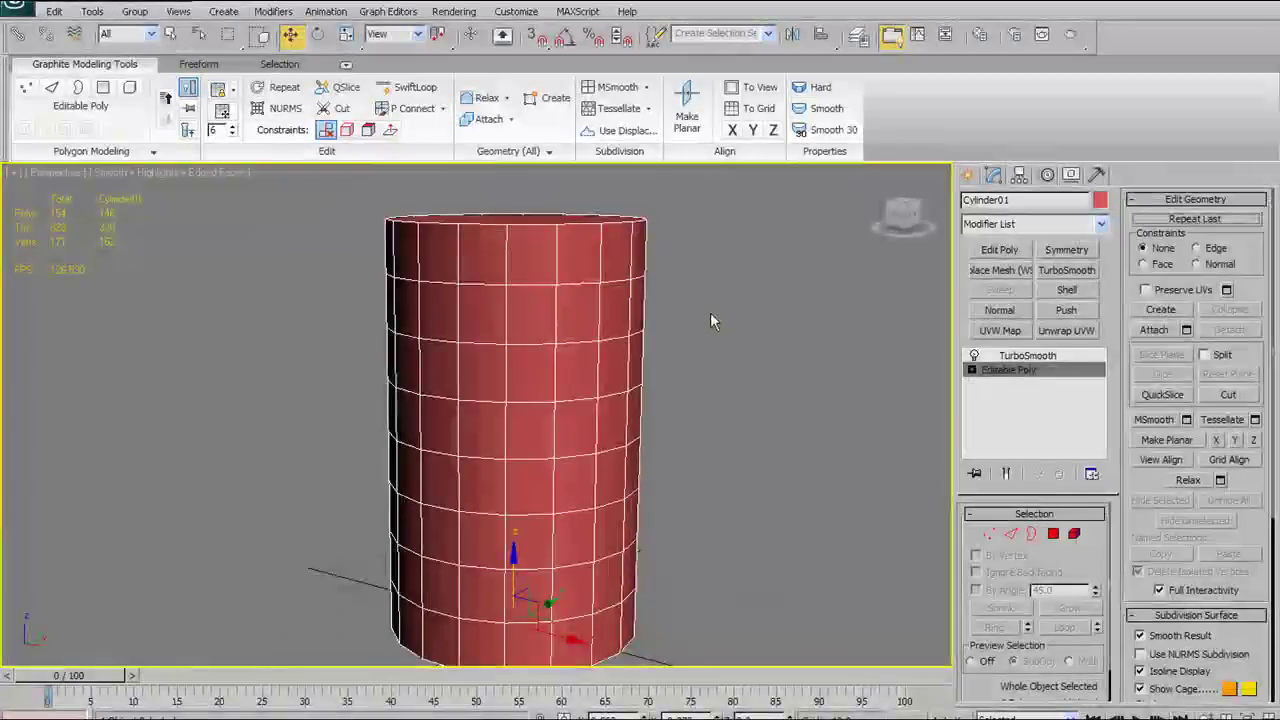
{"action": "scroll", "coordinate": [760, 330], "scroll_direction": "down", "scroll_amount": 2}
{"action": "left_click", "coordinate": [1029, 356]}
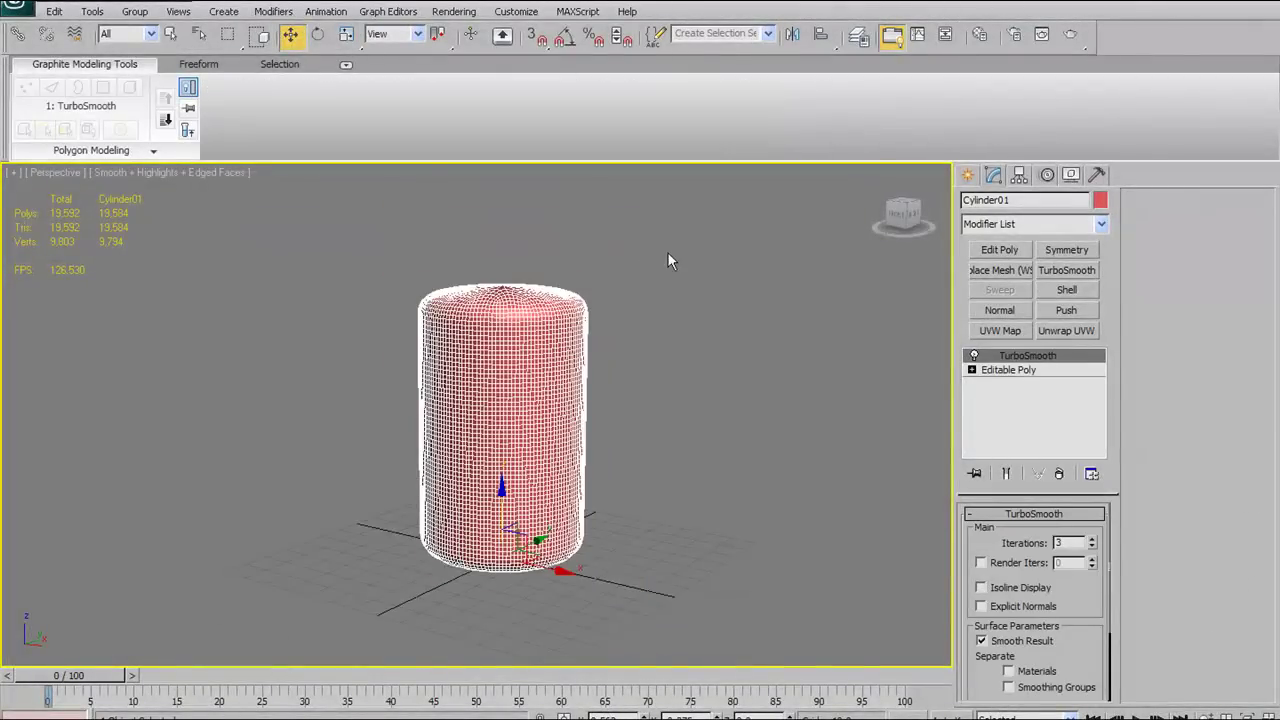
{"action": "middle_click_drag", "start_coordinate": [668, 253], "coordinate": [533, 275], "text": "alt"}
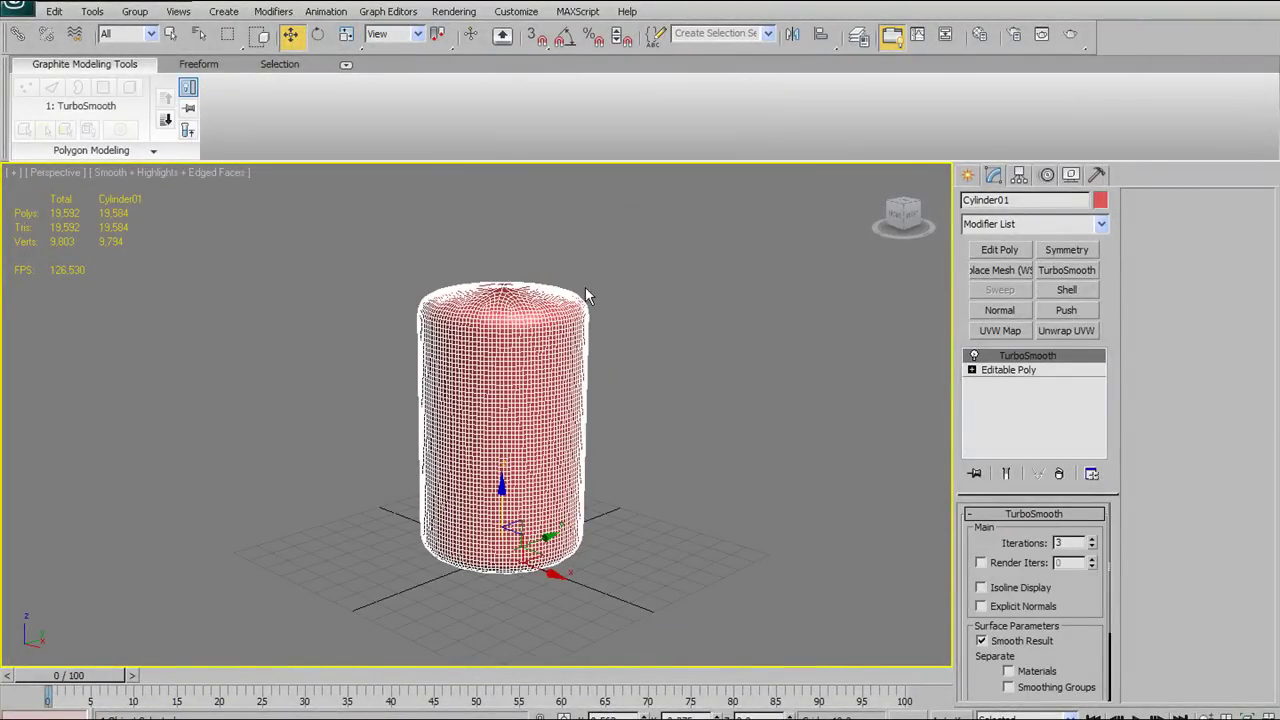
Deselect and reselect the cylinder, and go back to its Editable Poly level to view the unsmoothed mesh
{"action": "left_click", "coordinate": [618, 338]}
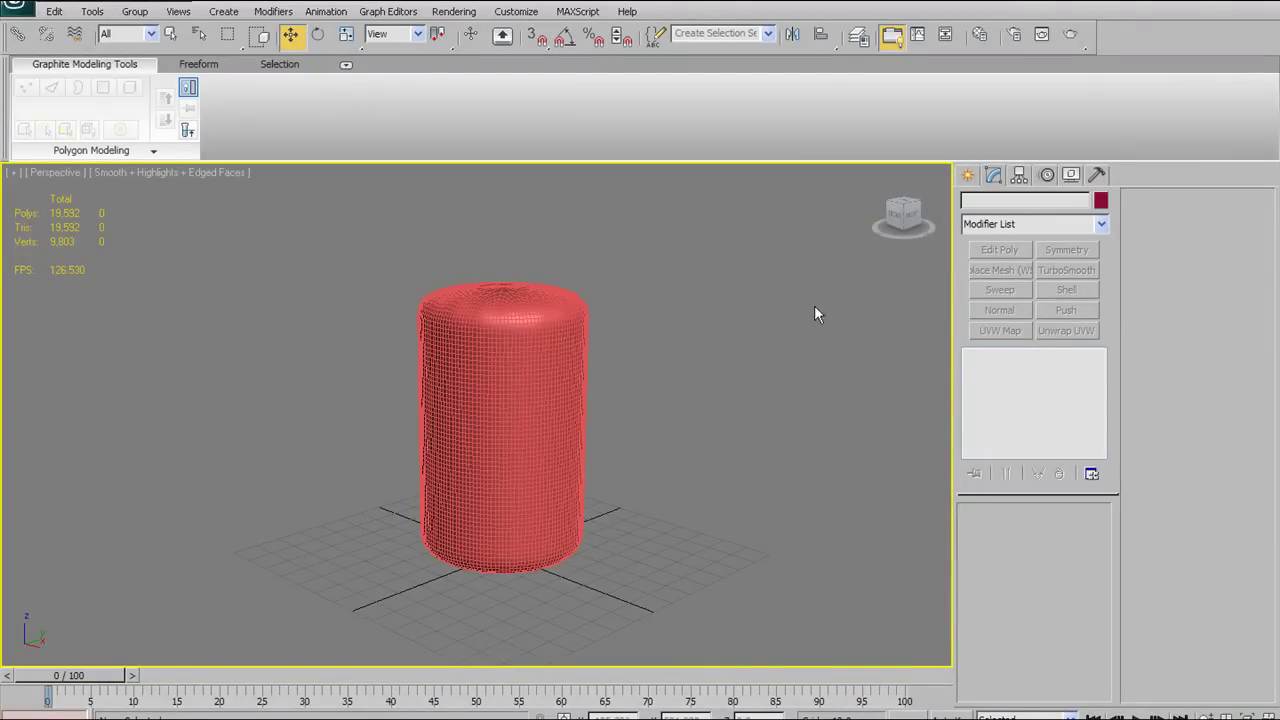
{"action": "left_click", "coordinate": [566, 371]}
{"action": "left_click", "coordinate": [1006, 370]}
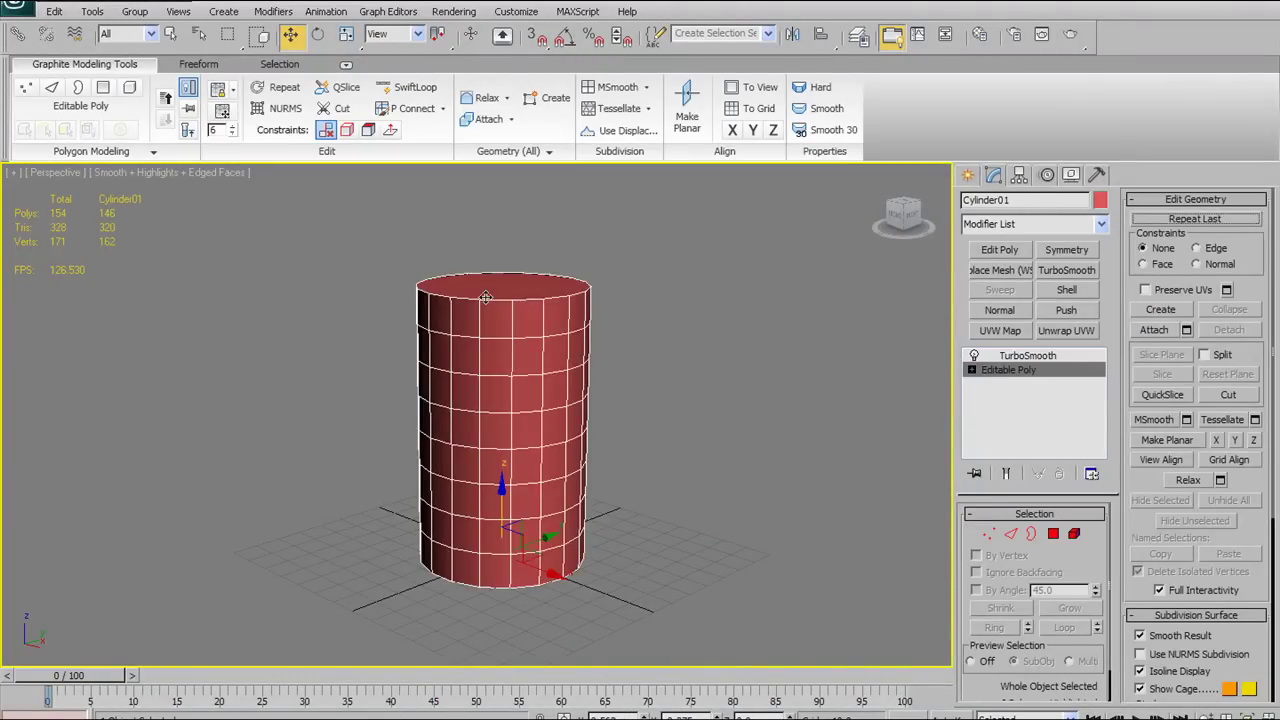
{"action": "scroll", "coordinate": [485, 297], "scroll_direction": "up", "scroll_amount": 2}
{"action": "middle_click_drag", "start_coordinate": [655, 281], "coordinate": [598, 346], "text": "alt"}
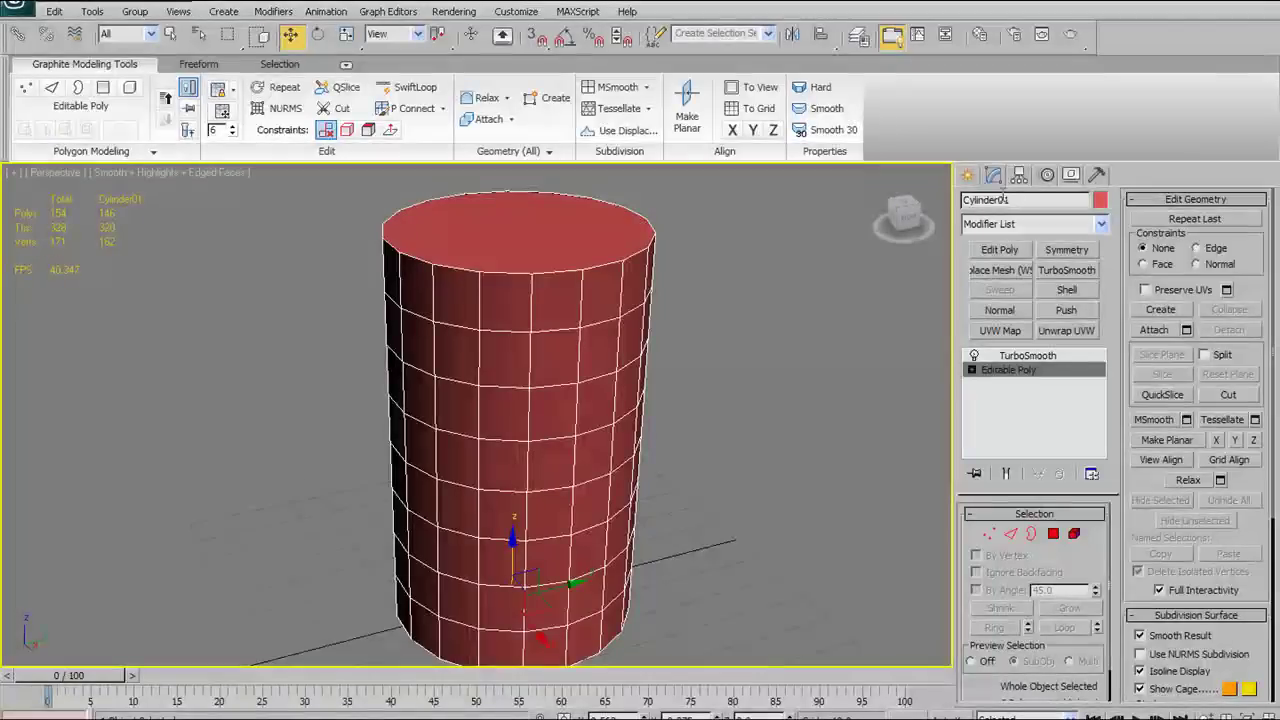
Create a box about 17 long and 35 wide in the Top view, touching the cylinder's side
{"action": "left_click", "coordinate": [970, 178]}
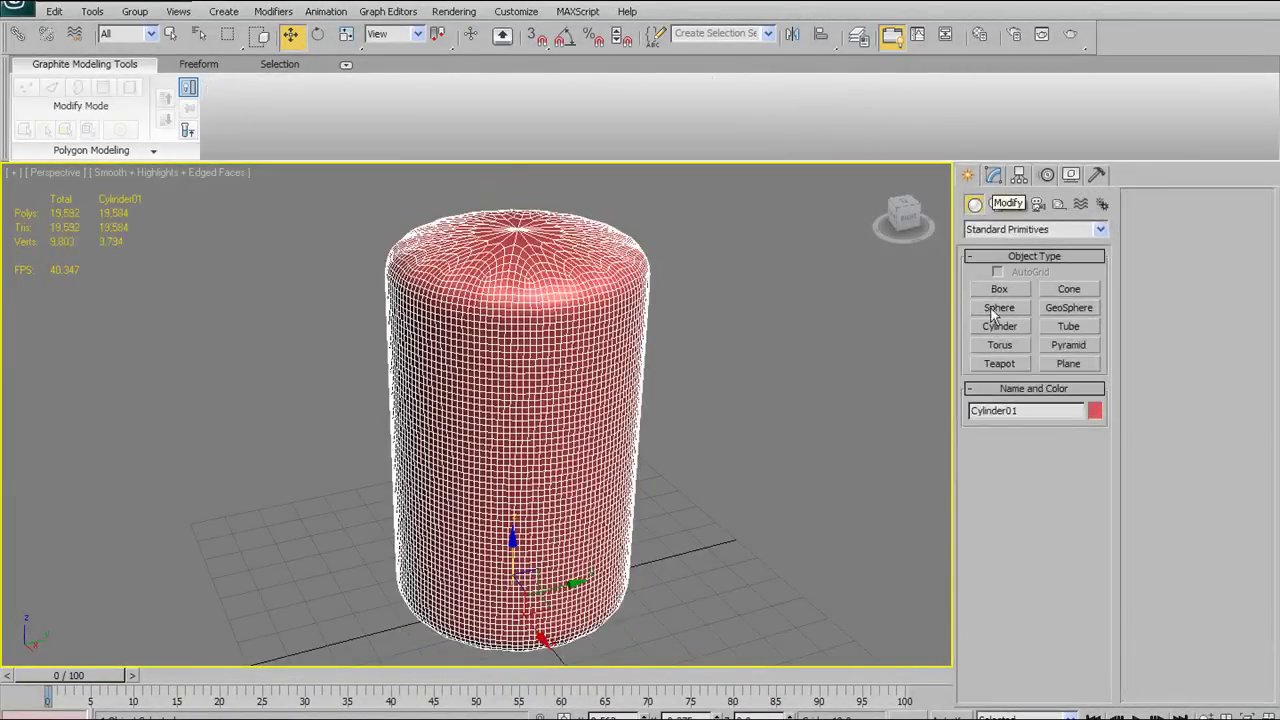
{"action": "left_click", "coordinate": [1000, 289]}
{"action": "scroll", "coordinate": [586, 403], "scroll_direction": "down", "scroll_amount": 3}
{"action": "scroll", "coordinate": [540, 395], "scroll_direction": "down", "scroll_amount": 2}
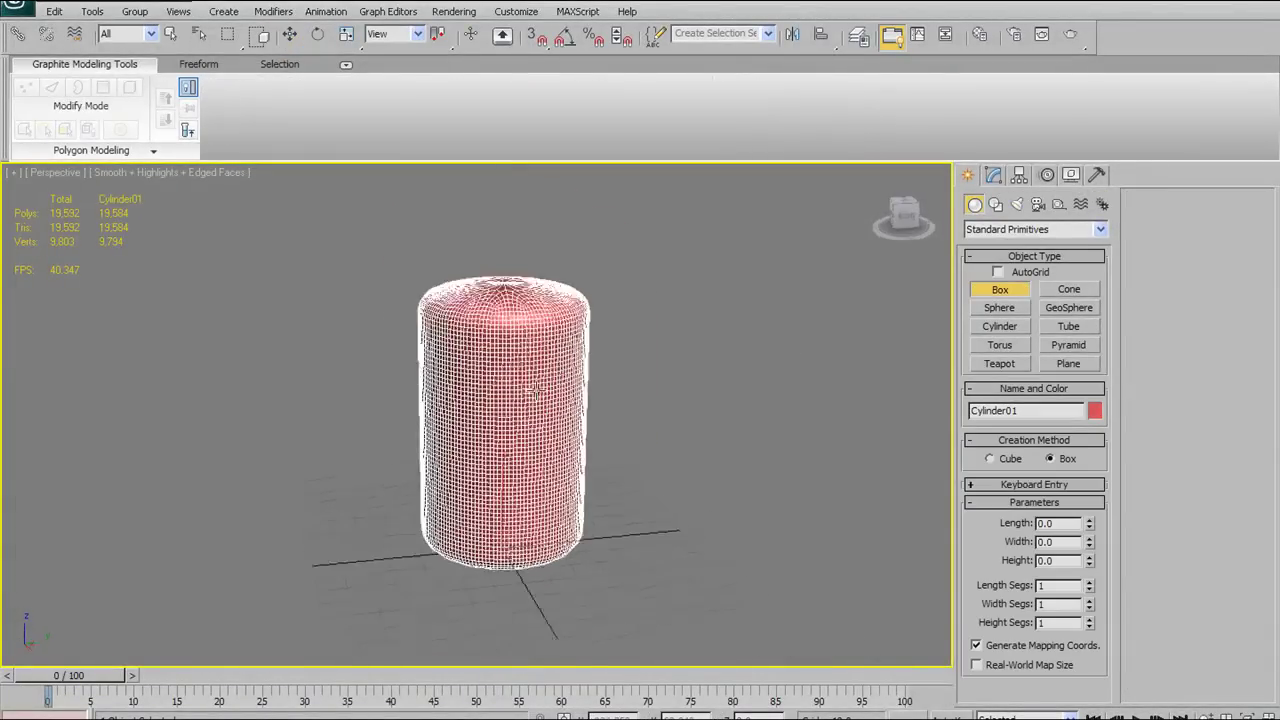
{"action": "key", "text": "t"}
{"action": "scroll", "coordinate": [584, 406], "scroll_direction": "up", "scroll_amount": 2}
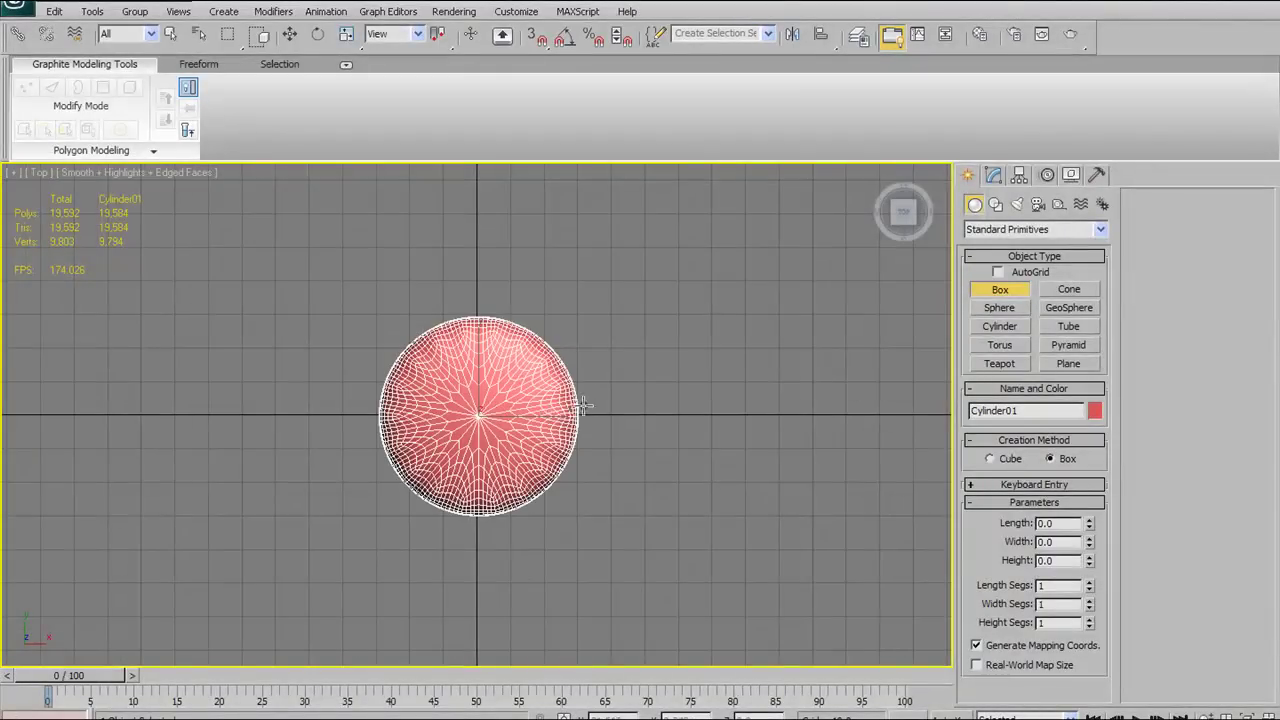
{"action": "left_click_drag", "start_coordinate": [577, 388], "coordinate": [694, 446]}
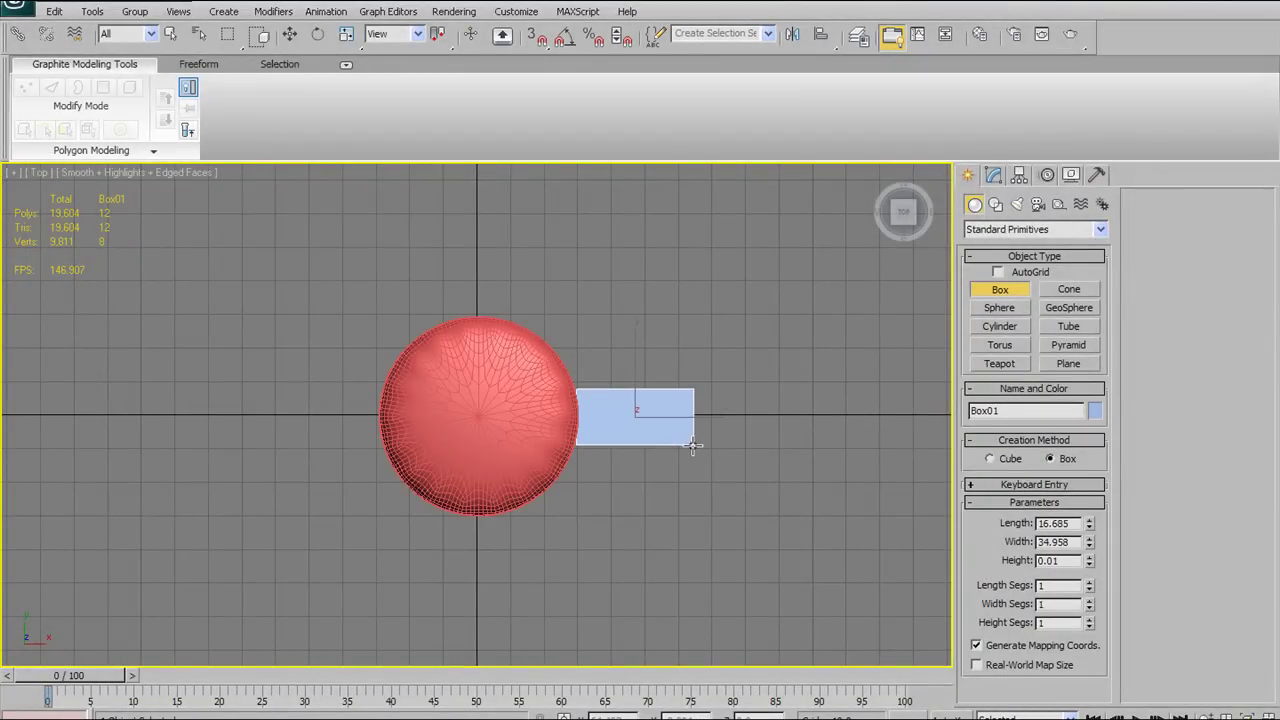
{"action": "left_click", "coordinate": [291, 36]}
Raise the box in the Perspective view to about mid-height of the cylinder
{"action": "middle_click_drag", "start_coordinate": [572, 432], "coordinate": [568, 296], "text": "alt"}
{"action": "middle_click_drag", "start_coordinate": [638, 343], "coordinate": [566, 432]}
{"action": "key", "text": "p"}
{"action": "left_click_drag", "start_coordinate": [601, 540], "coordinate": [600, 370]}
{"action": "middle_click_drag", "start_coordinate": [600, 370], "coordinate": [573, 453], "text": "alt"}
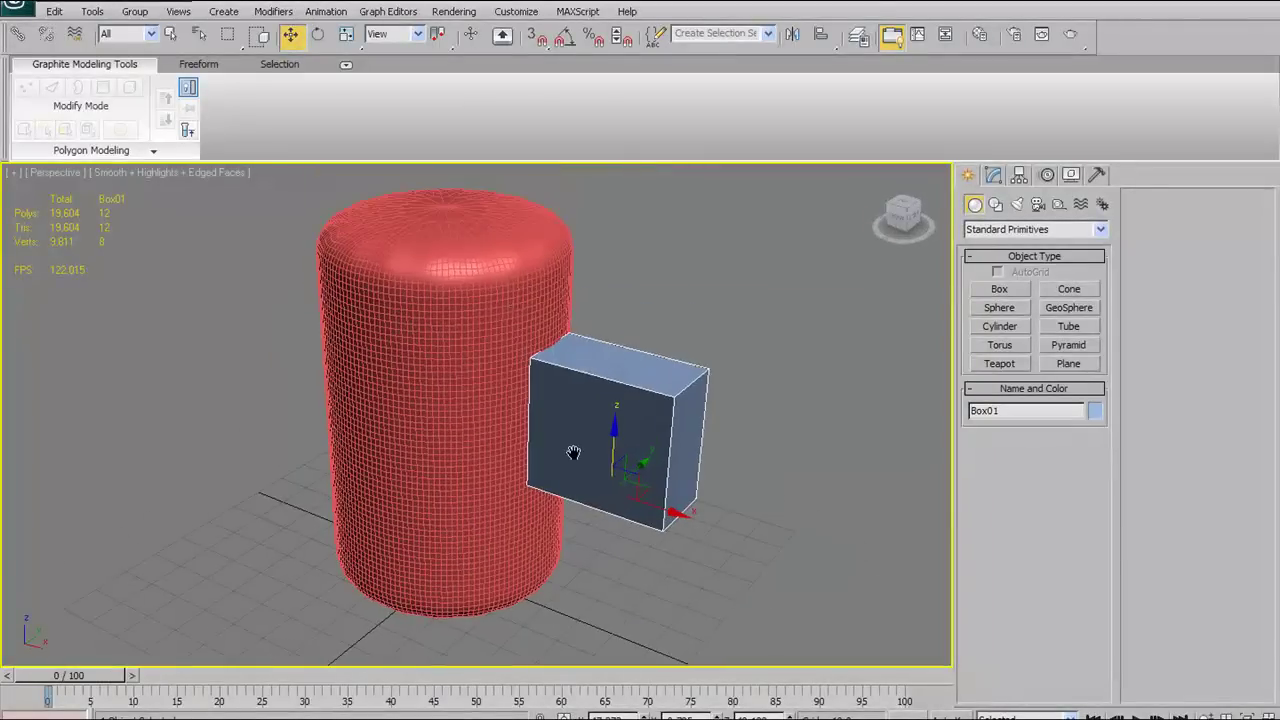
Select the cylinder and the box in turn and examine how the box meets the smoothed surface
{"action": "middle_click_drag", "start_coordinate": [563, 380], "coordinate": [495, 311], "text": "alt"}
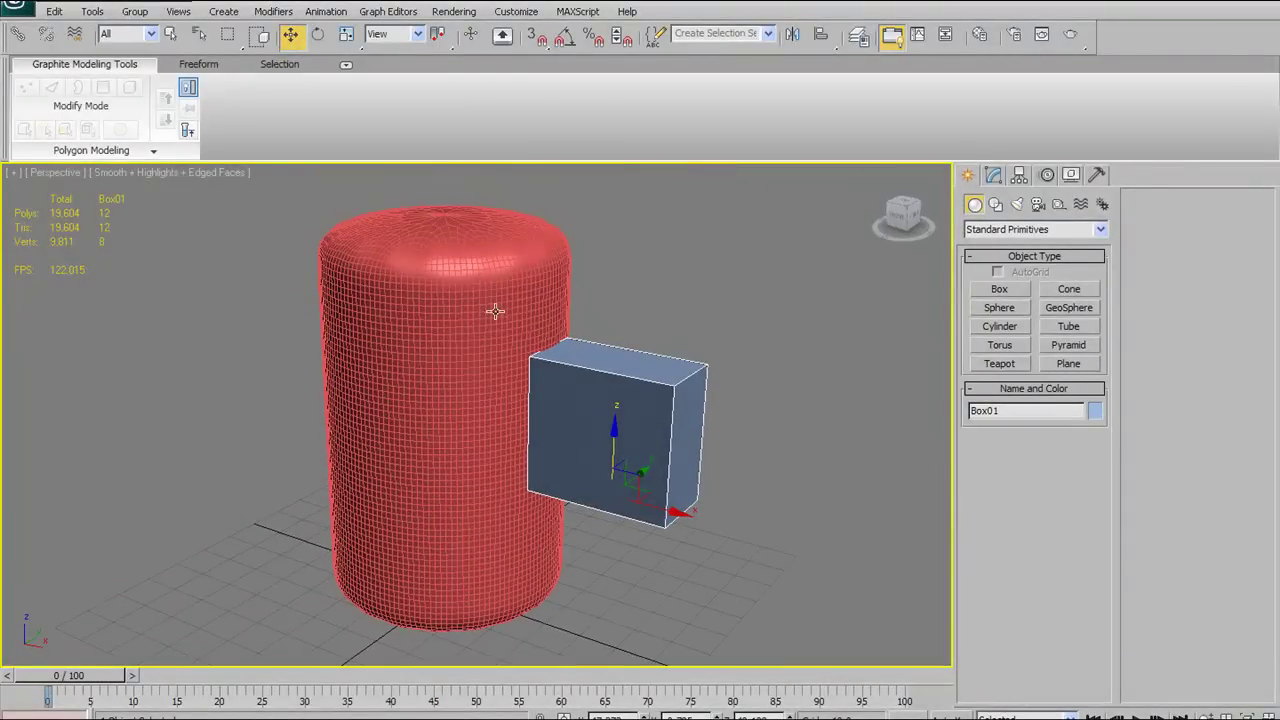
{"action": "left_click", "coordinate": [436, 317]}
{"action": "mouse_move", "coordinate": [550, 355]}
{"action": "middle_mouse_down", "text": "alt"}
{"action": "mouse_move", "coordinate": [651, 391]}
{"action": "mouse_move", "coordinate": [470, 355]}
{"action": "mouse_move", "coordinate": [556, 360]}
{"action": "middle_mouse_up", "text": "alt"}
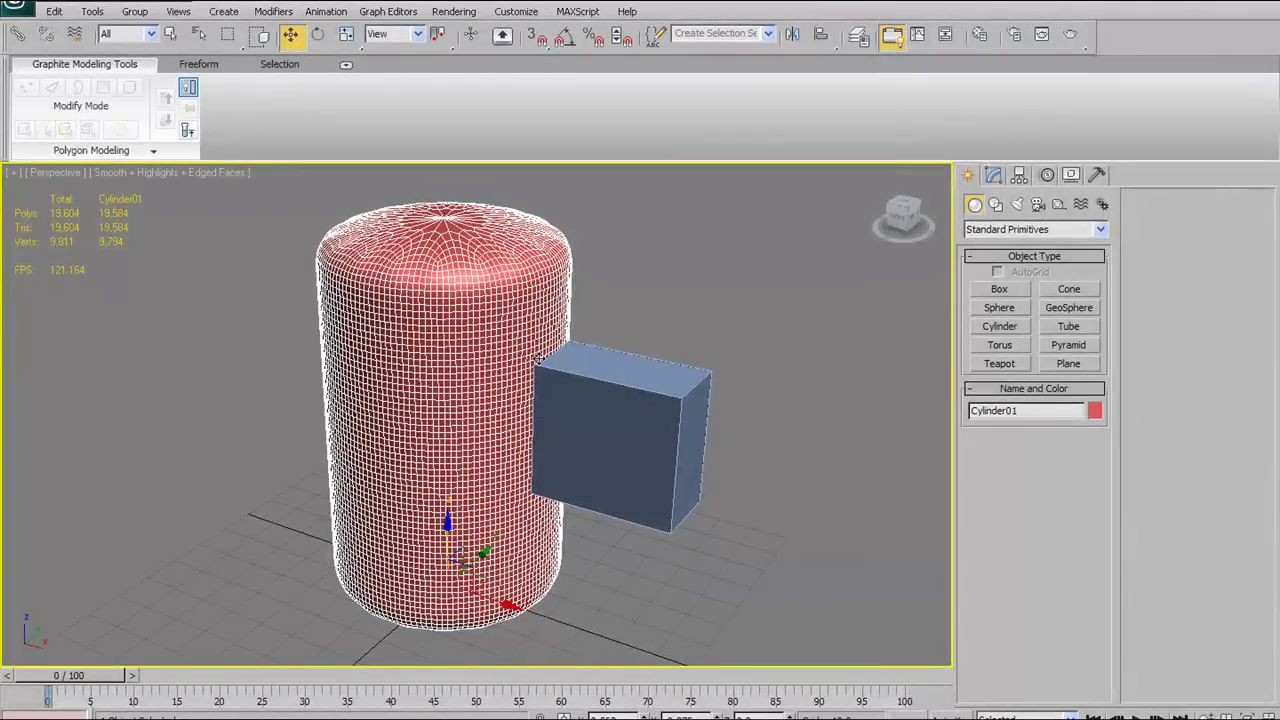
{"action": "middle_click_drag", "start_coordinate": [503, 323], "coordinate": [472, 278], "text": "alt"}
{"action": "mouse_move", "coordinate": [615, 315]}
{"action": "middle_mouse_down", "text": "alt"}
{"action": "mouse_move", "coordinate": [586, 331]}
{"action": "mouse_move", "coordinate": [611, 325]}
{"action": "middle_mouse_up", "text": "alt"}
{"action": "middle_click_drag", "start_coordinate": [516, 258], "coordinate": [490, 256], "text": "alt"}
{"action": "left_click", "coordinate": [640, 358]}
{"action": "middle_click_drag", "start_coordinate": [700, 277], "coordinate": [670, 278], "text": "alt"}
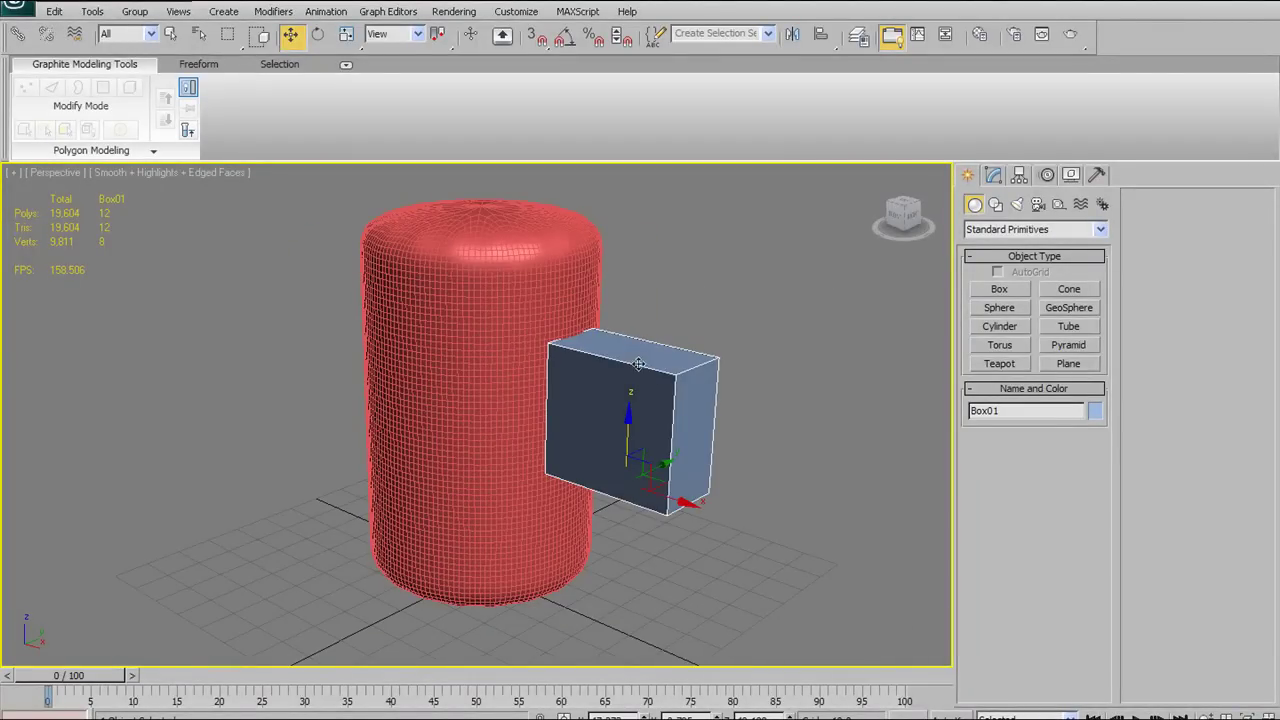
{"action": "middle_click_drag", "start_coordinate": [612, 355], "coordinate": [549, 370], "text": "alt"}
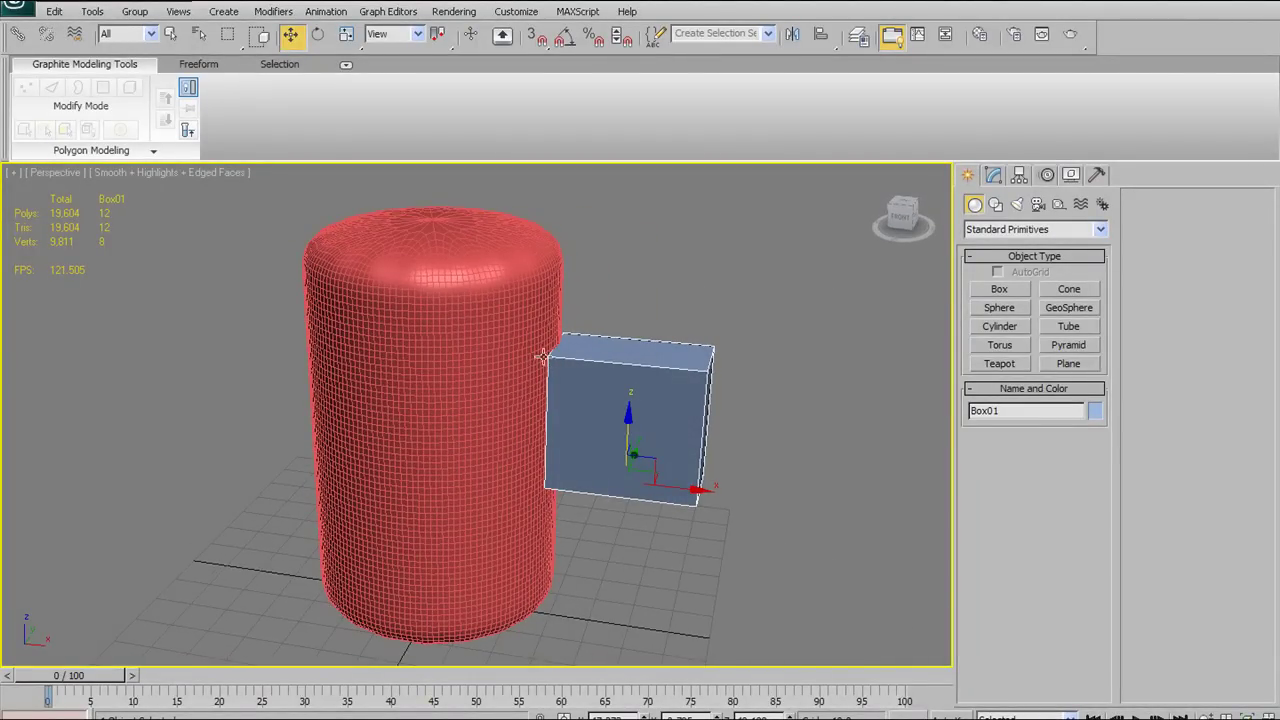
{"action": "middle_click_drag", "start_coordinate": [536, 444], "coordinate": [426, 276], "text": "alt"}
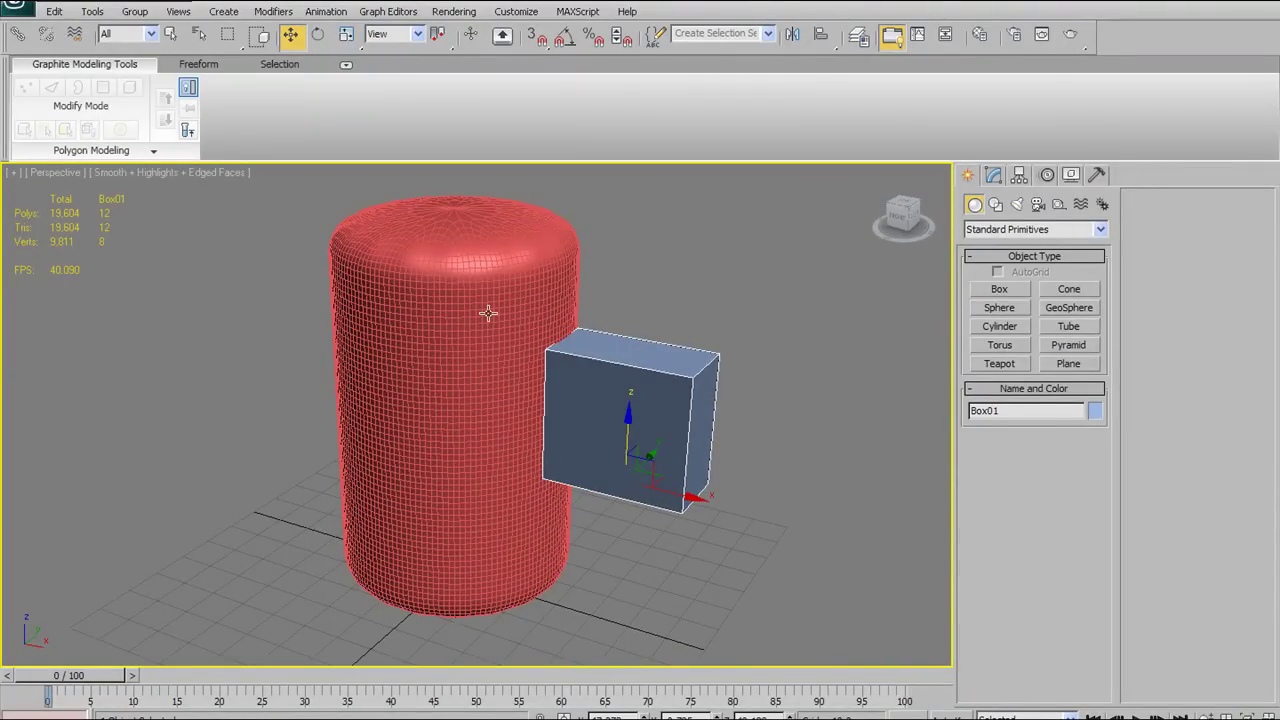
{"action": "middle_click_drag", "start_coordinate": [487, 313], "coordinate": [489, 305], "text": "alt"}
Toggle the edged faces display off and back on, and examine both objects
{"action": "key", "text": "F4"}
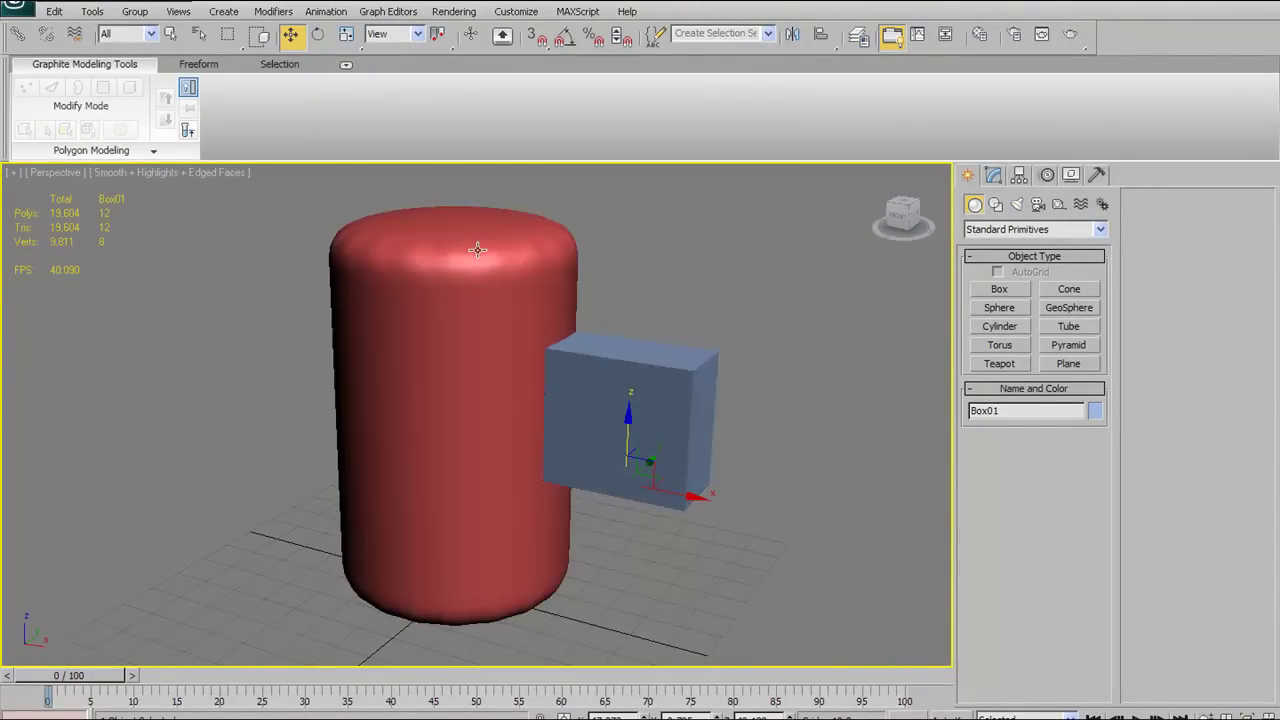
{"action": "key", "text": "F4"}
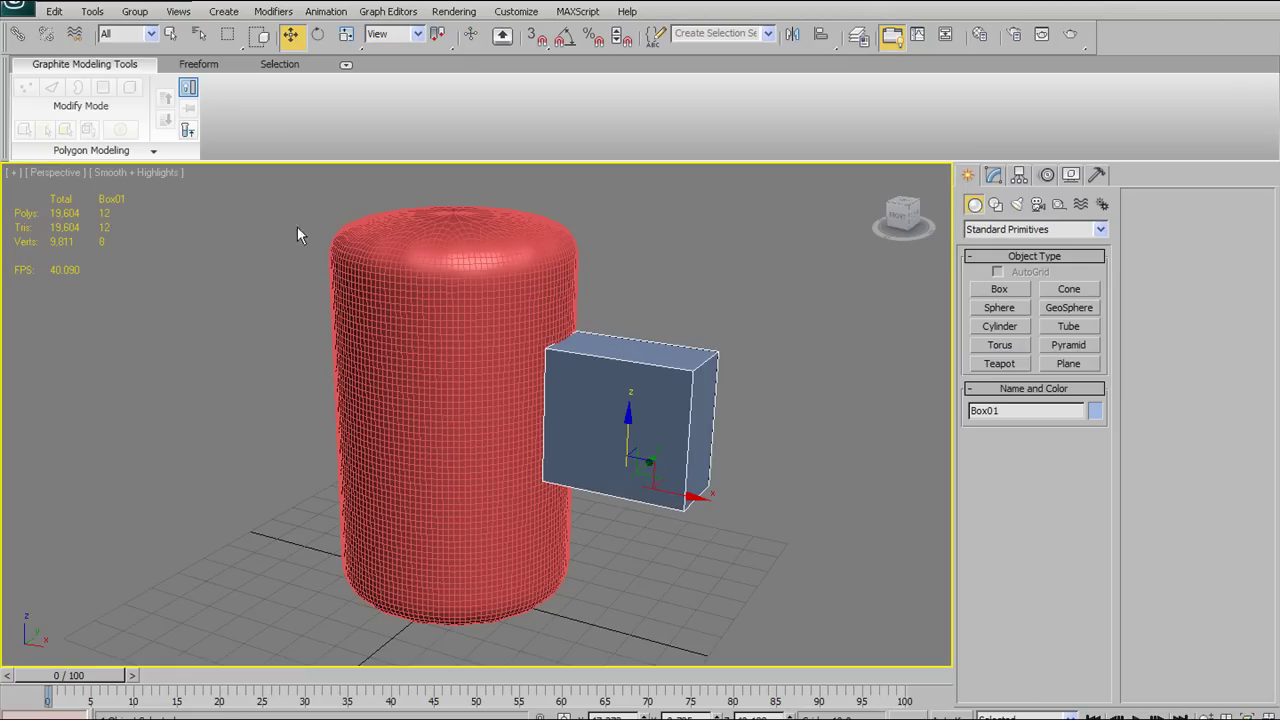
{"action": "middle_click_drag", "start_coordinate": [523, 279], "coordinate": [558, 313], "text": "alt"}
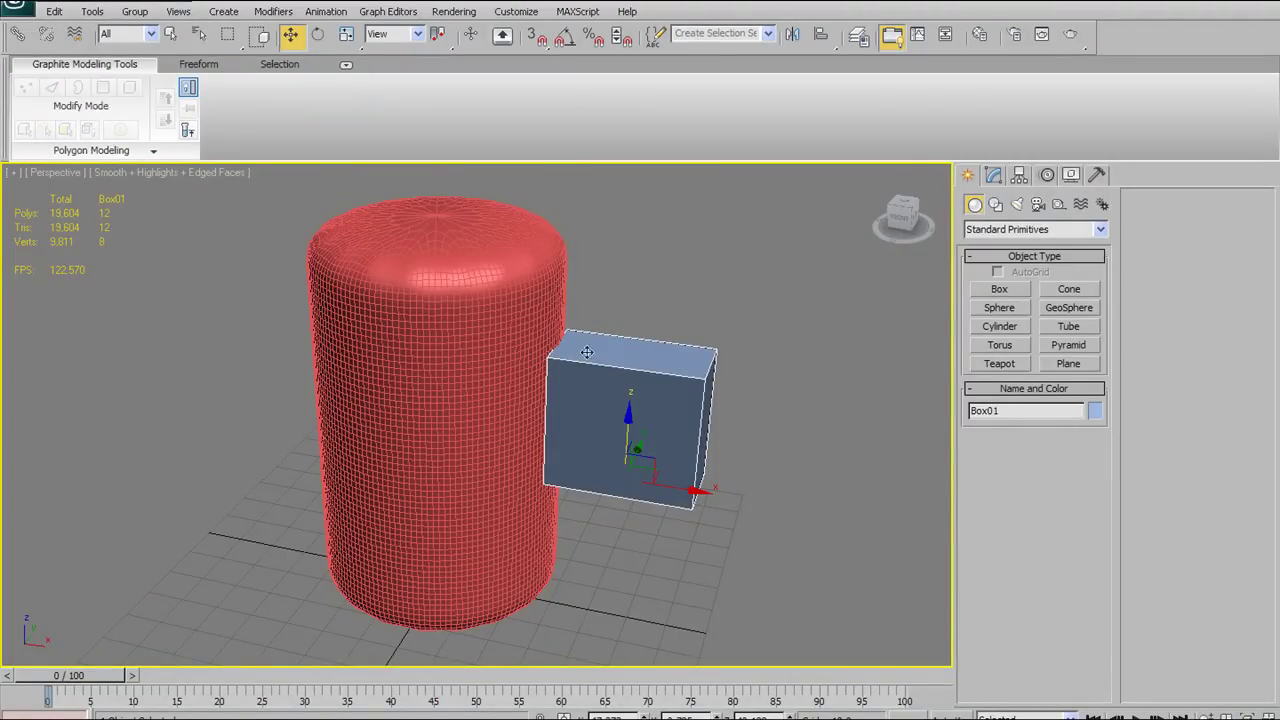
{"action": "middle_click_drag", "start_coordinate": [602, 356], "coordinate": [584, 342], "text": "alt"}
{"action": "middle_click_drag", "start_coordinate": [502, 265], "coordinate": [472, 300], "text": "alt"}
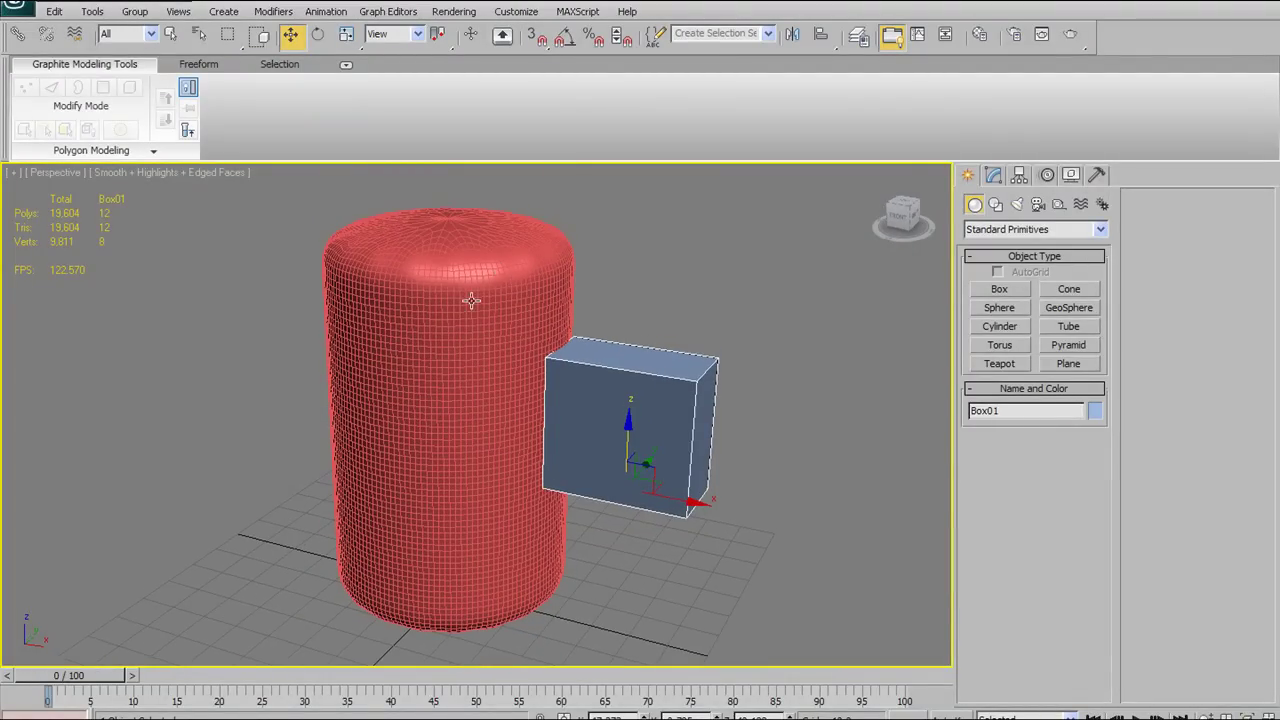
Select the cylinder, show its Editable Poly level below TurboSmooth, and pin the modifier stack
{"action": "left_click", "coordinate": [461, 275]}
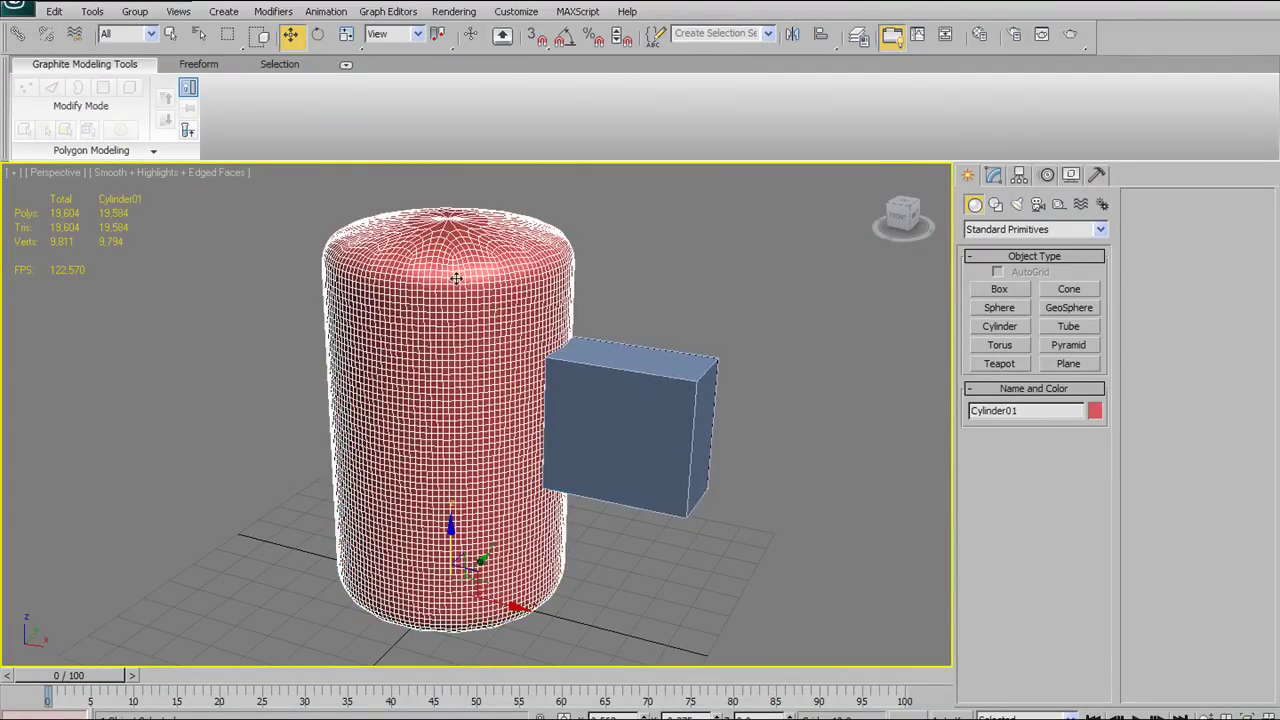
{"action": "left_click", "coordinate": [990, 178]}
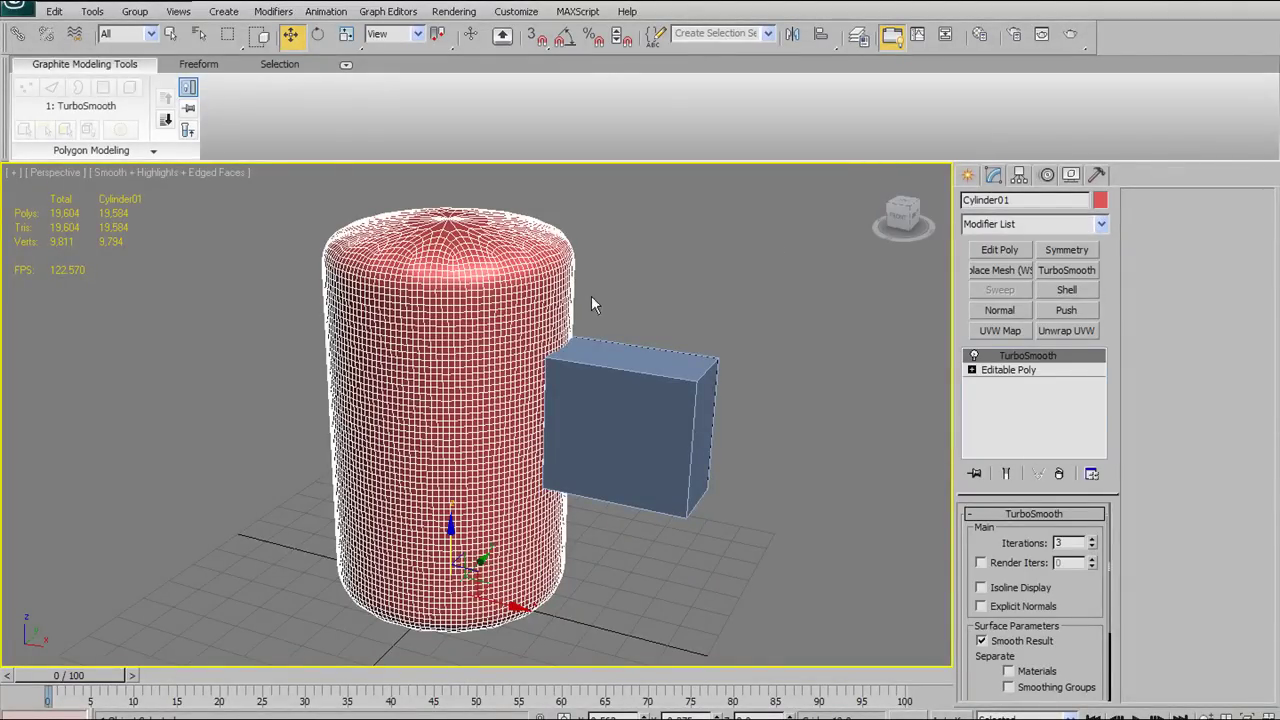
{"action": "left_click", "coordinate": [1026, 370]}
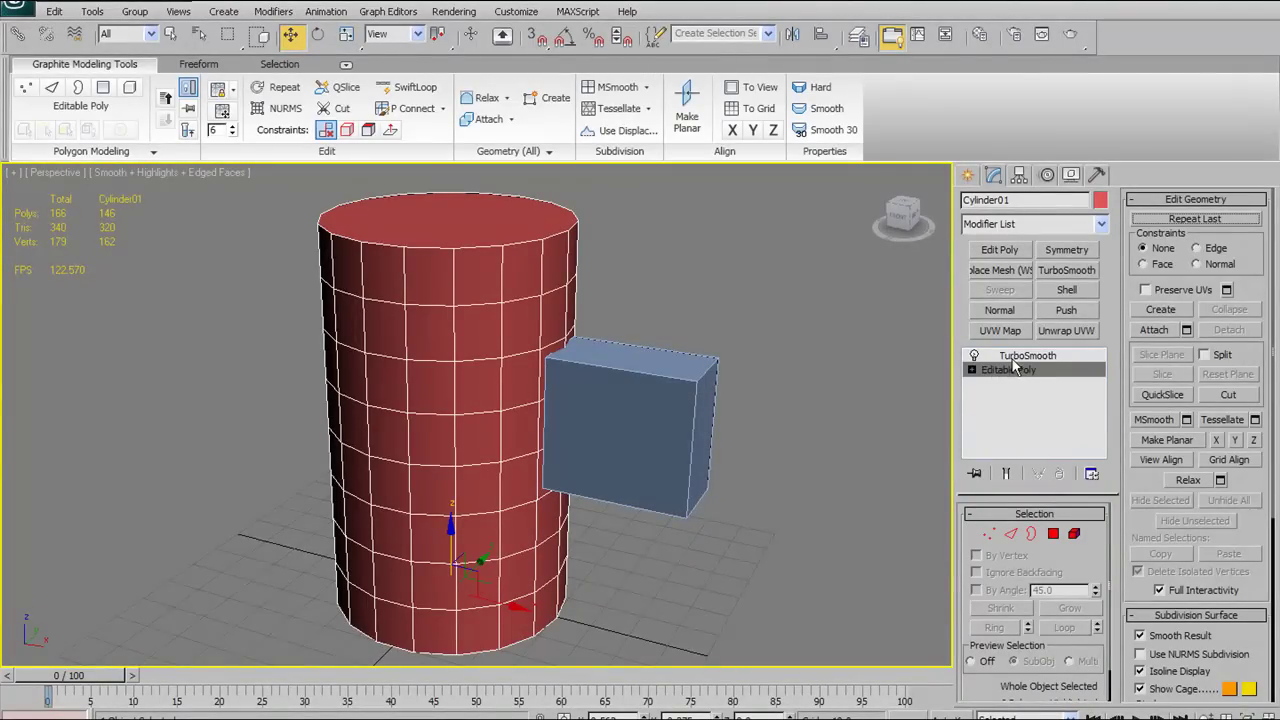
{"action": "left_click", "coordinate": [190, 112]}
Select the box while the stack stays pinned to the cylinder, and activate Edge level in the pinned stack
{"action": "left_click", "coordinate": [570, 380]}
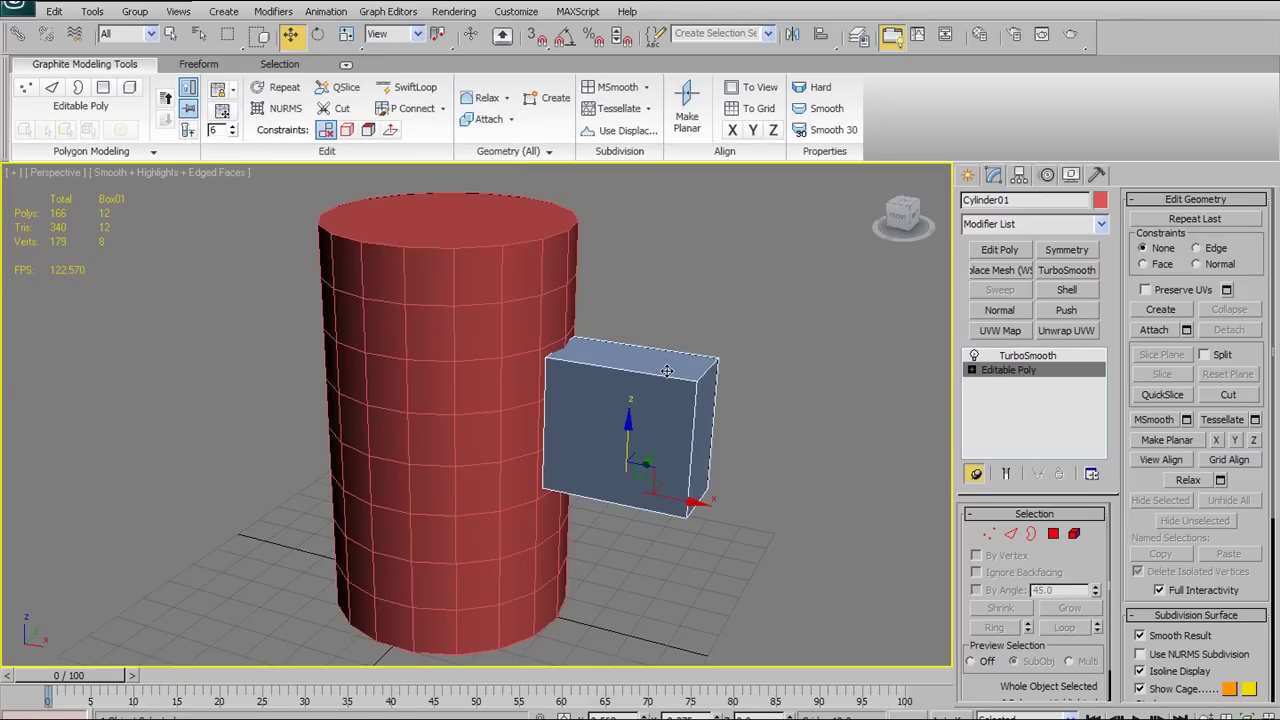
{"action": "middle_click_drag", "start_coordinate": [724, 402], "coordinate": [477, 264], "text": "alt"}
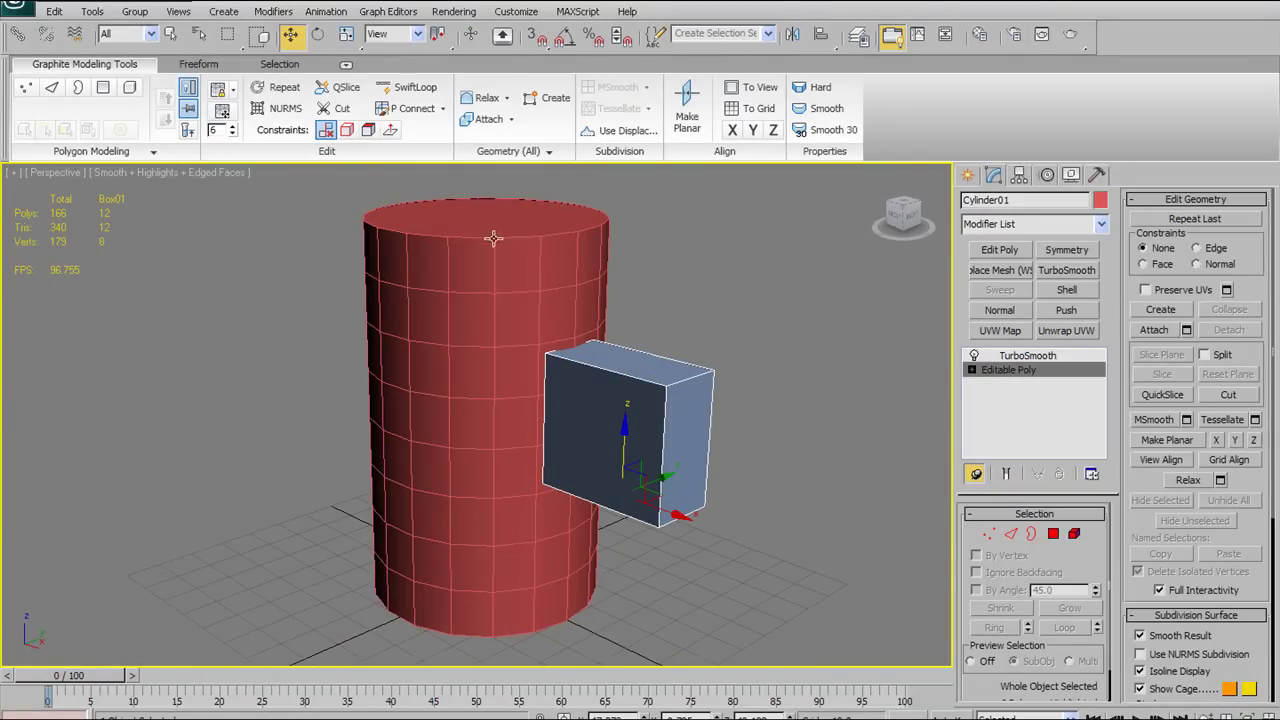
{"action": "middle_click_drag", "start_coordinate": [558, 307], "coordinate": [531, 337], "text": "alt"}
{"action": "left_click", "coordinate": [1012, 535]}
{"action": "middle_click_drag", "start_coordinate": [585, 413], "coordinate": [635, 383], "text": "alt"}
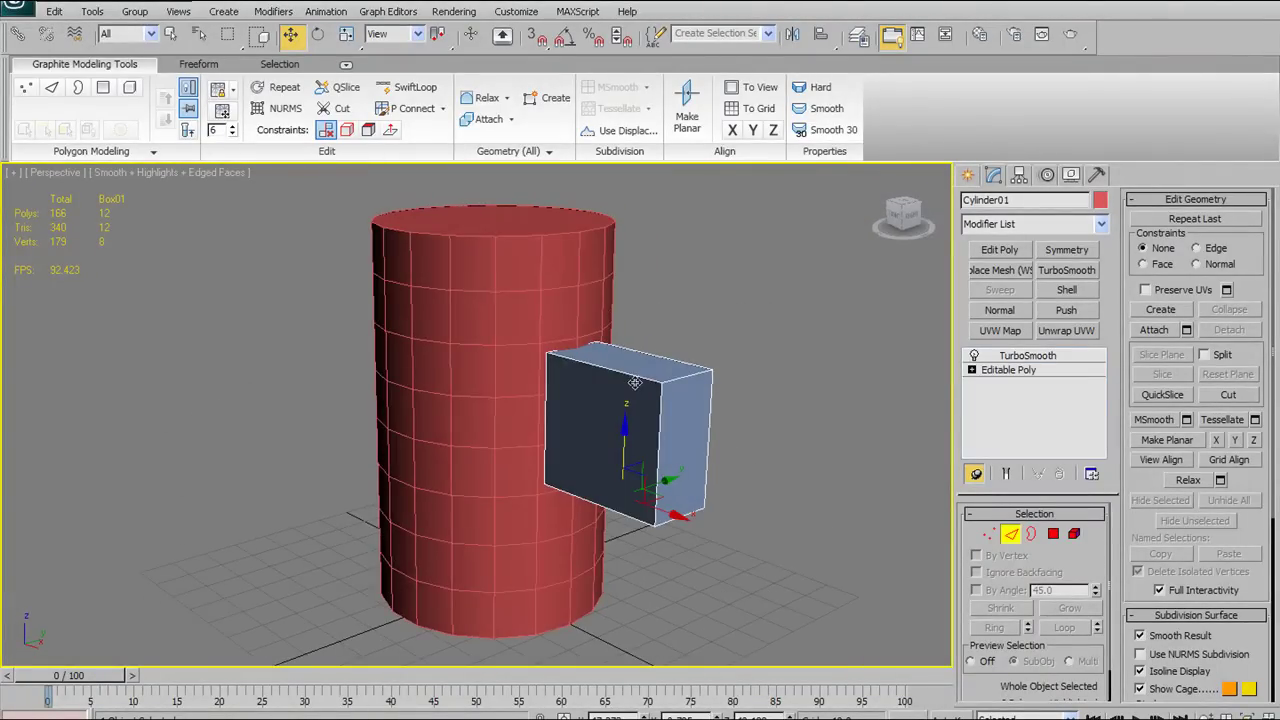
Alternate the selection between the cylinder and the box to check the pinned stack, ending on the box
{"action": "left_click", "coordinate": [570, 347]}
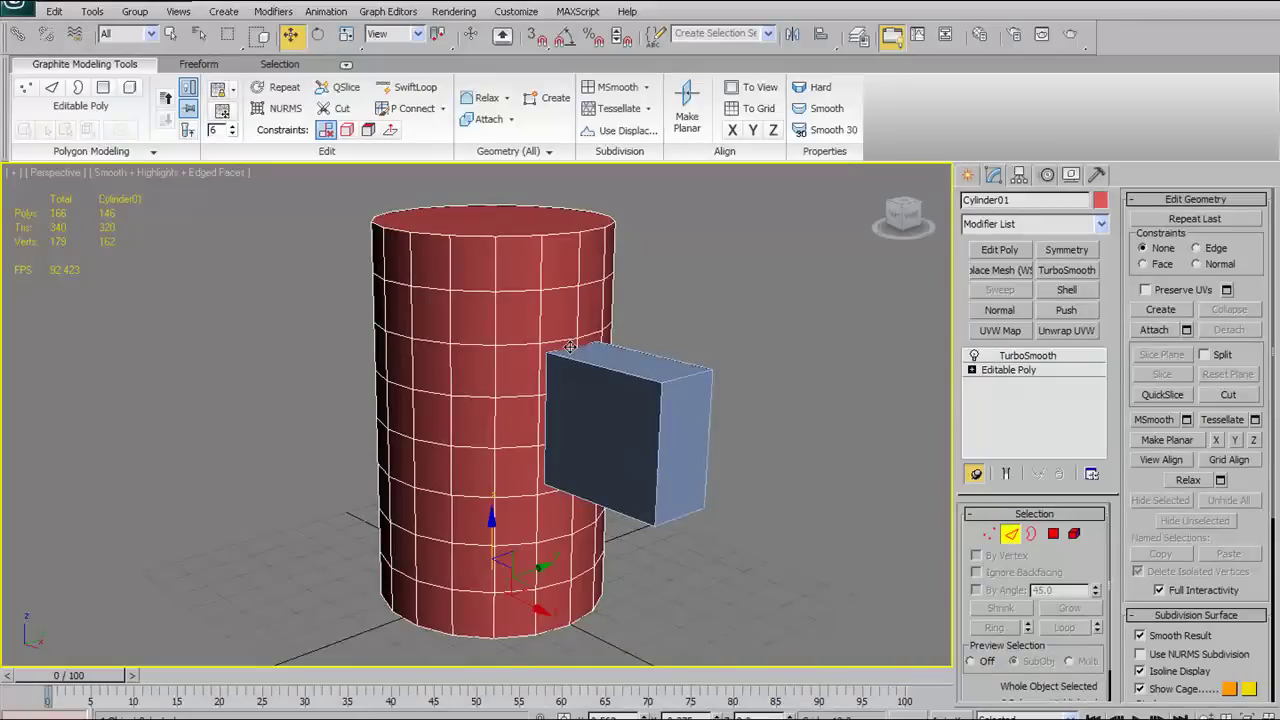
{"action": "left_click", "coordinate": [649, 441]}
{"action": "left_click", "coordinate": [553, 351]}
{"action": "left_click", "coordinate": [648, 399]}
{"action": "mouse_move", "coordinate": [666, 432]}
{"action": "middle_mouse_down", "text": "alt"}
{"action": "mouse_move", "coordinate": [674, 380]}
{"action": "mouse_move", "coordinate": [678, 438]}
{"action": "middle_mouse_up", "text": "alt"}
Convert the box to an editable poly and enter its Edge level
{"action": "right_click", "coordinate": [665, 414]}
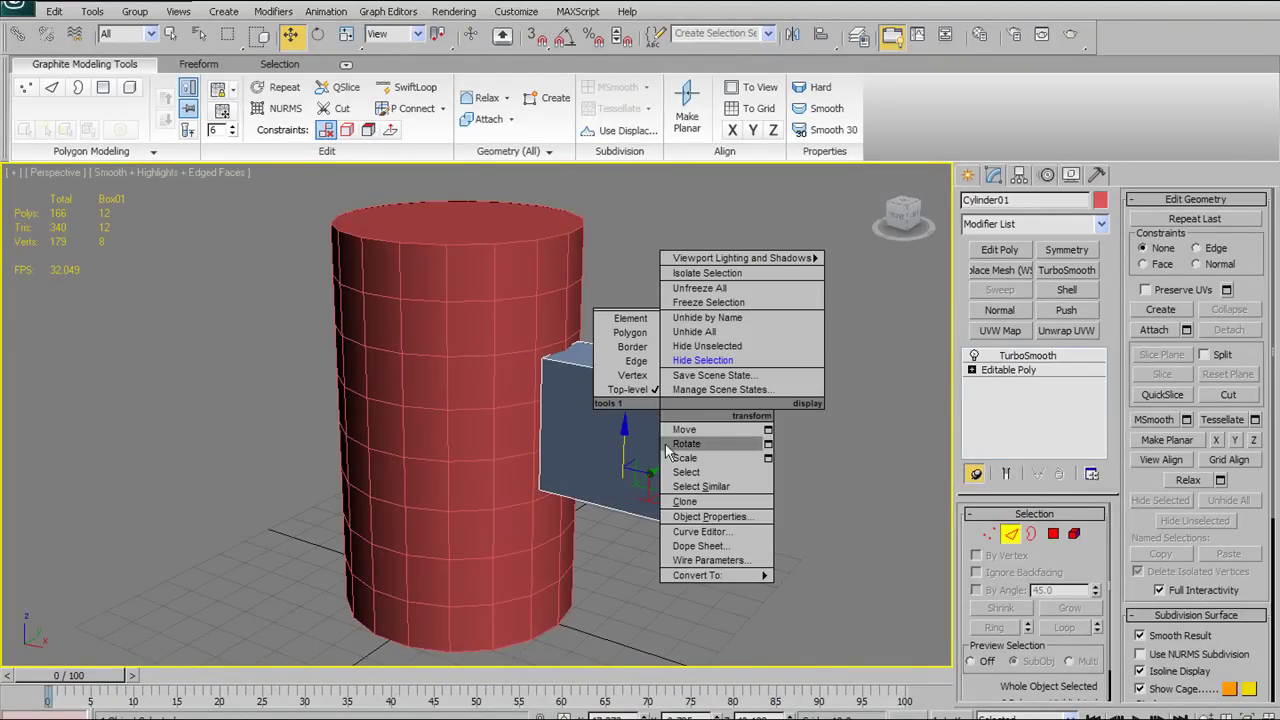
{"action": "mouse_move", "coordinate": [760, 566]}
{"action": "left_click", "coordinate": [823, 584]}
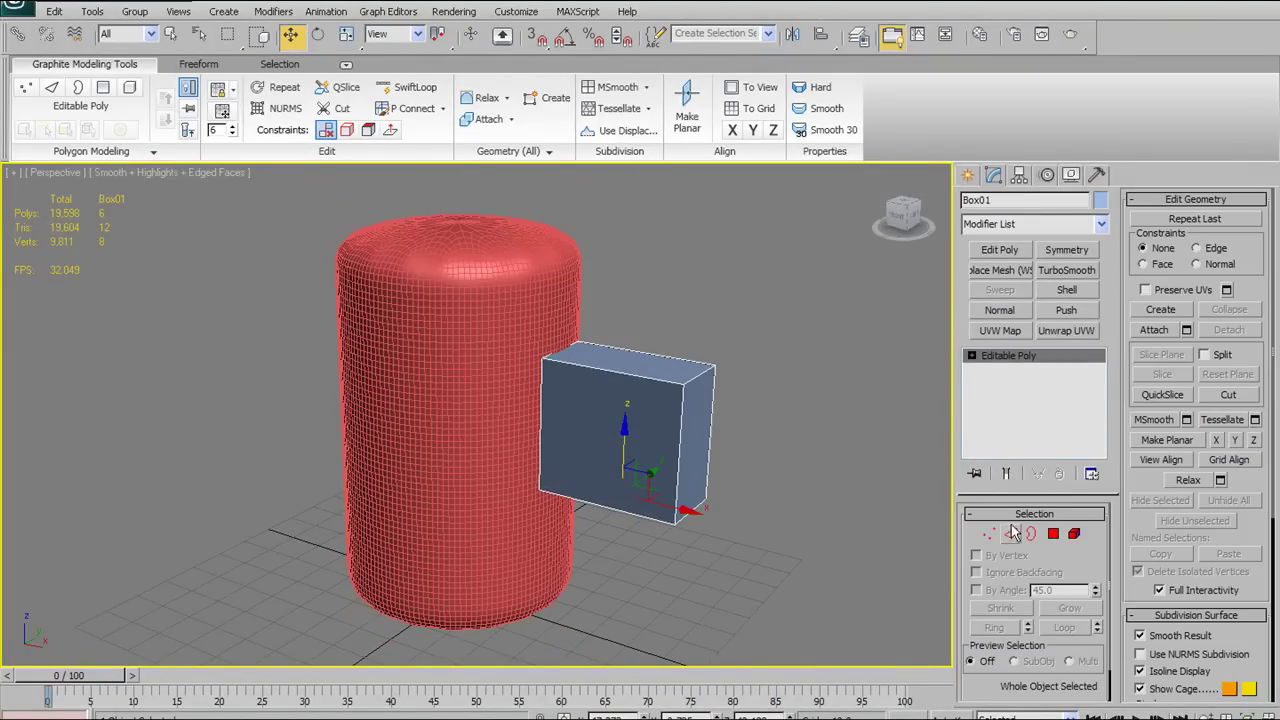
{"action": "left_click", "coordinate": [1011, 533]}
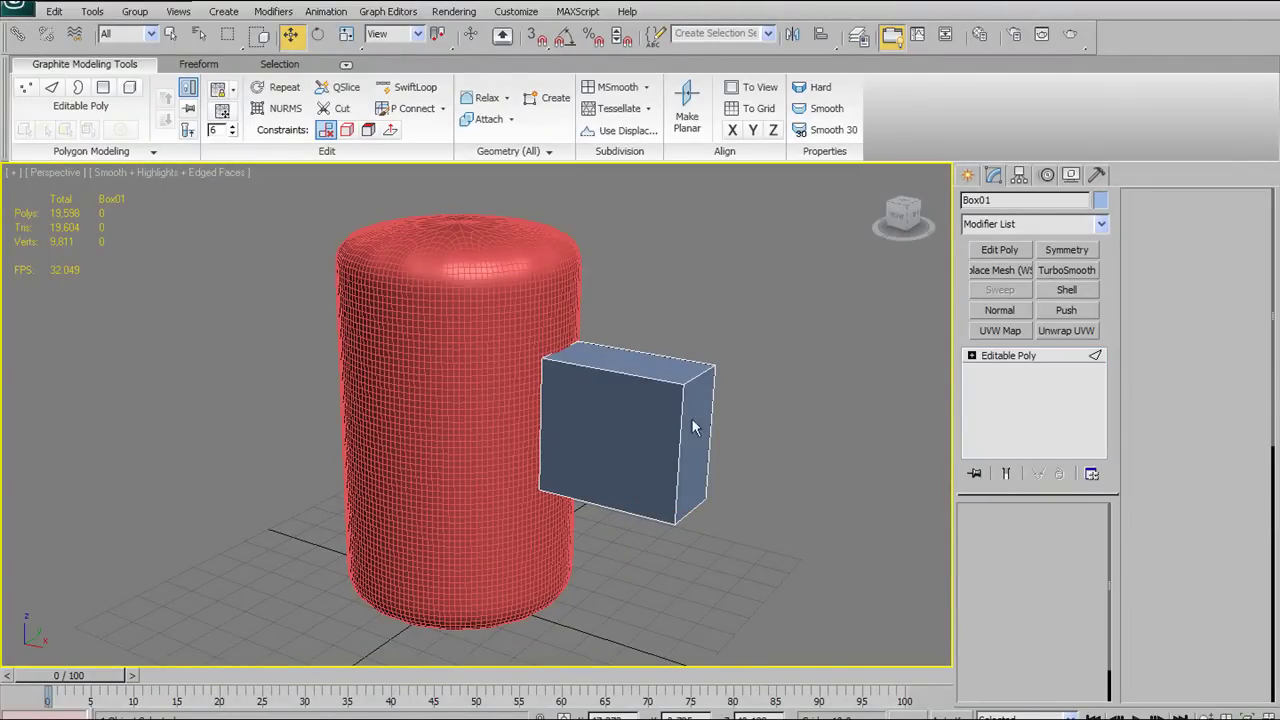
Leave the box's Edge level, pin the stack at the cylinder's Editable Poly level, and reselect the box
{"action": "left_click", "coordinate": [560, 348]}
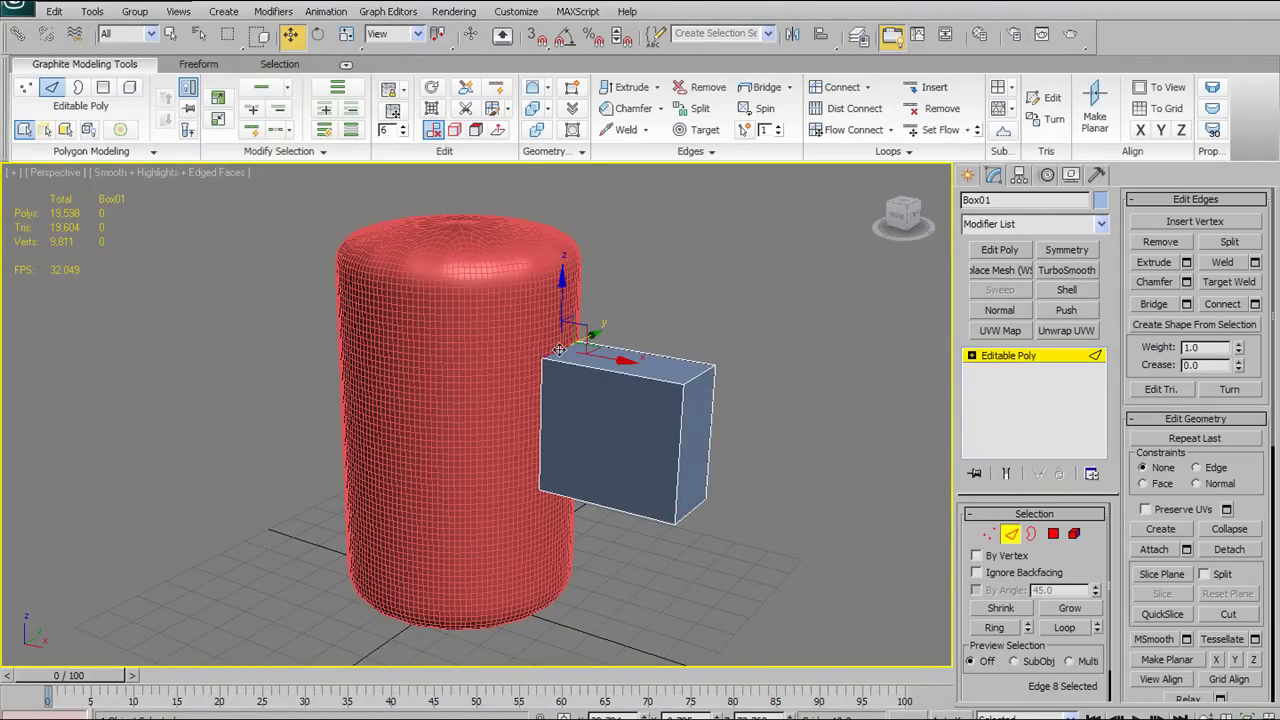
{"action": "left_click", "coordinate": [987, 363]}
{"action": "left_click", "coordinate": [480, 275]}
{"action": "left_click", "coordinate": [1033, 371]}
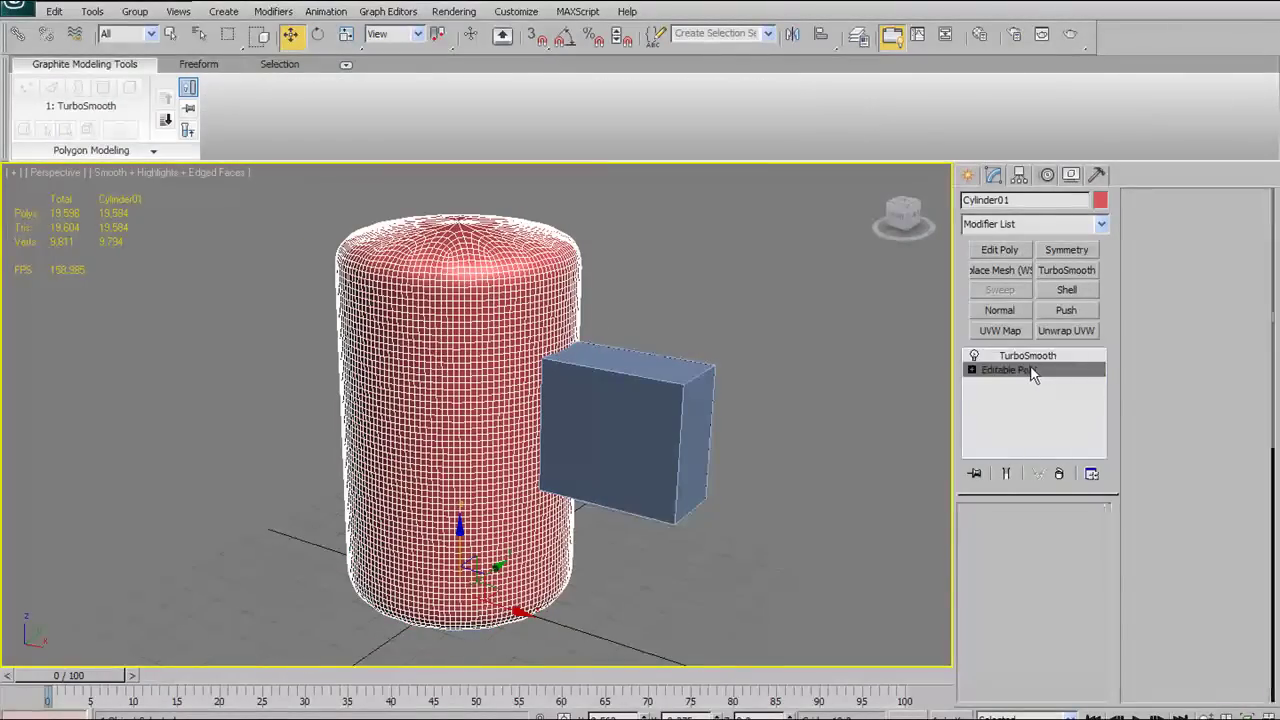
{"action": "left_click", "coordinate": [635, 408]}
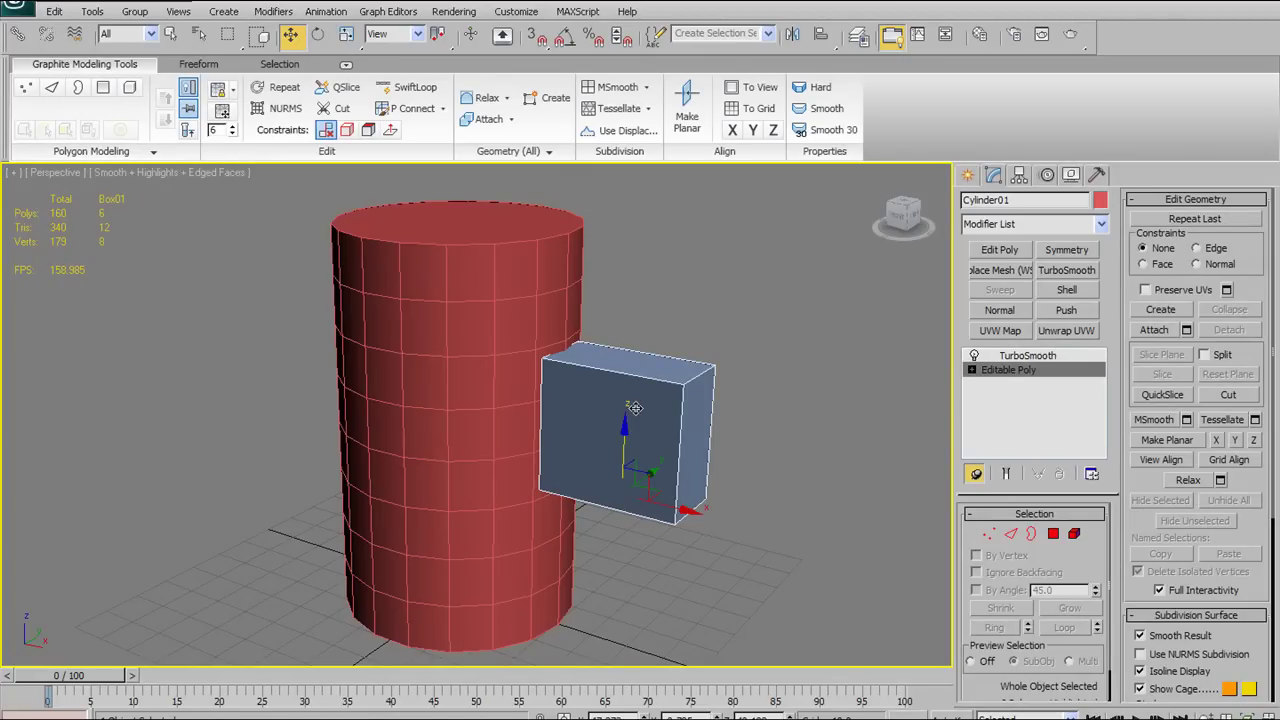
Try to edit the box through the sub-object levels of the cylinder's pinned stack, starting with Edge level
{"action": "left_click", "coordinate": [1011, 533]}
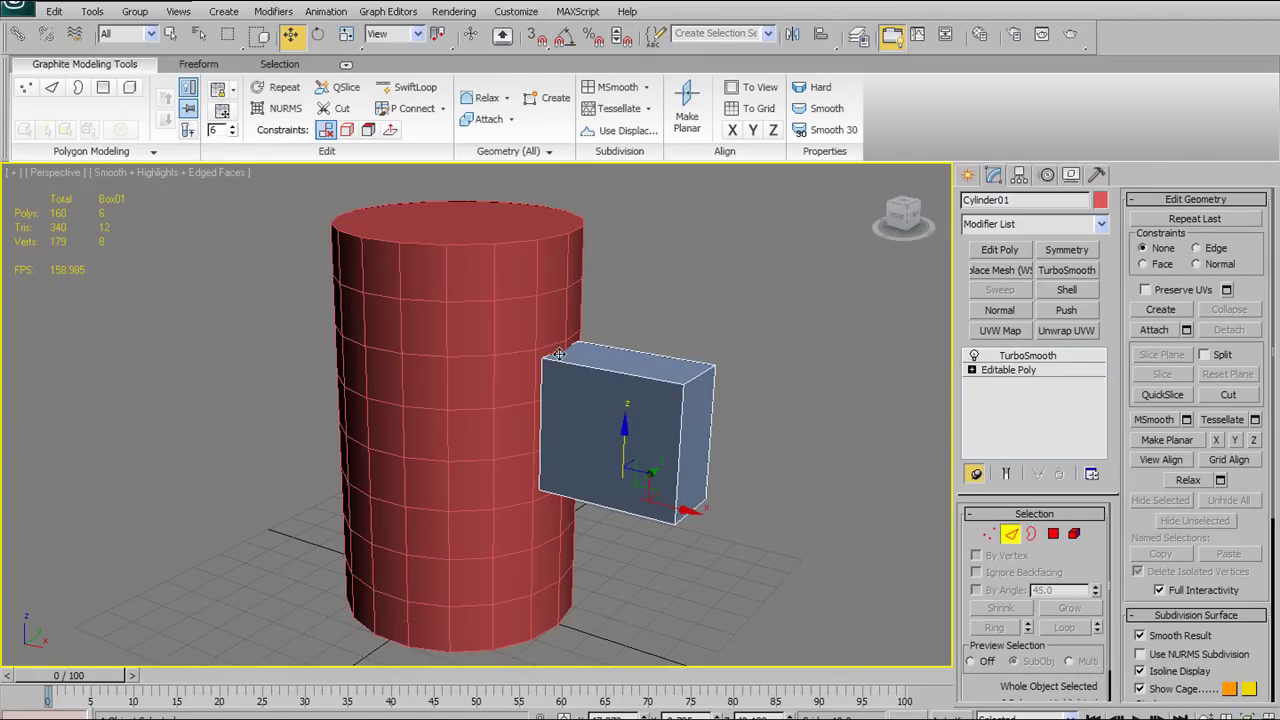
{"action": "left_click", "coordinate": [555, 350]}
{"action": "left_click", "coordinate": [635, 405]}
{"action": "middle_click_drag", "start_coordinate": [738, 440], "coordinate": [677, 426], "text": "alt"}
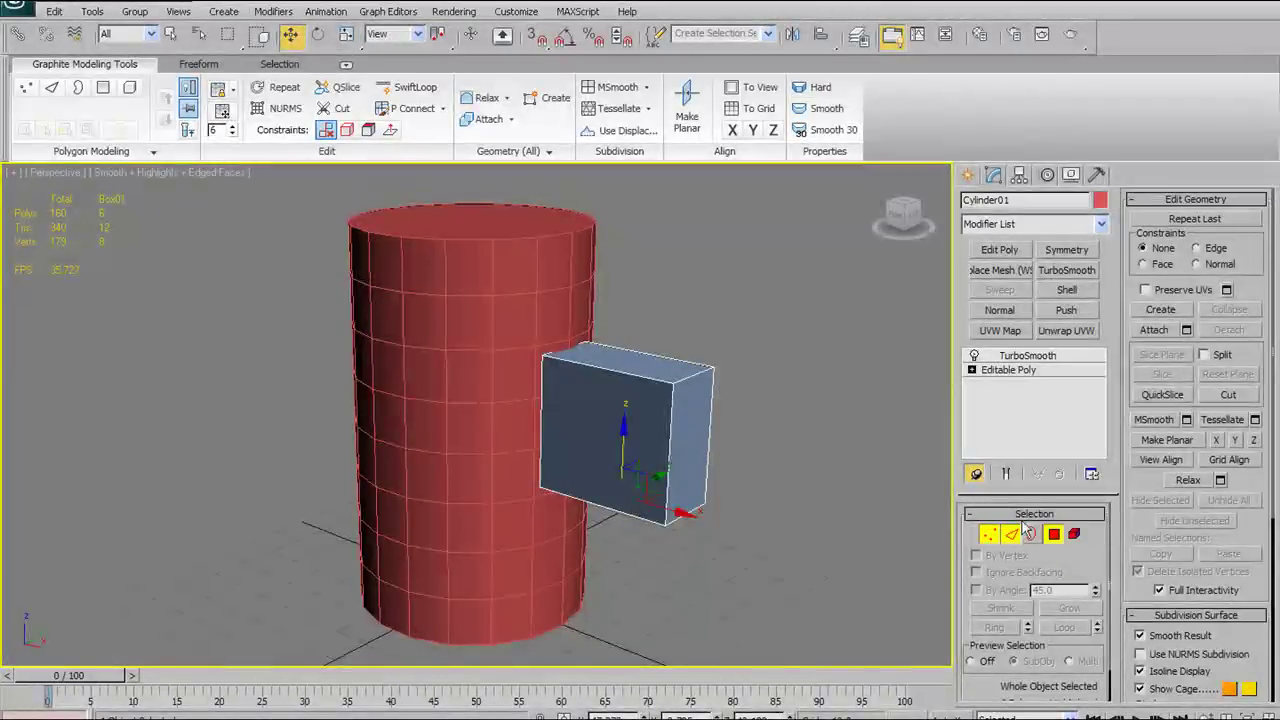
{"action": "left_click_drag", "start_coordinate": [668, 505], "coordinate": [664, 503]}
{"action": "left_click_drag", "start_coordinate": [620, 447], "coordinate": [614, 437]}
Select the cylinder, enter its Vertex level and unpin the modifier stack
{"action": "left_click", "coordinate": [514, 299]}
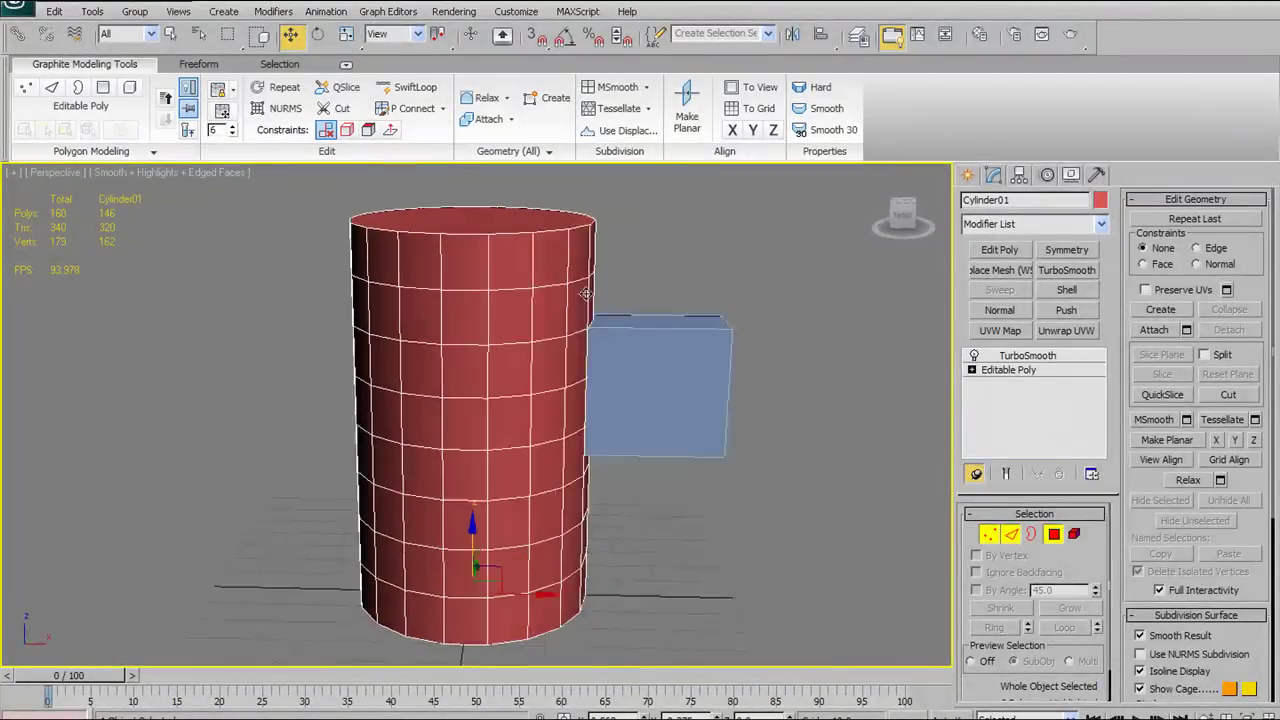
{"action": "left_click", "coordinate": [1010, 370]}
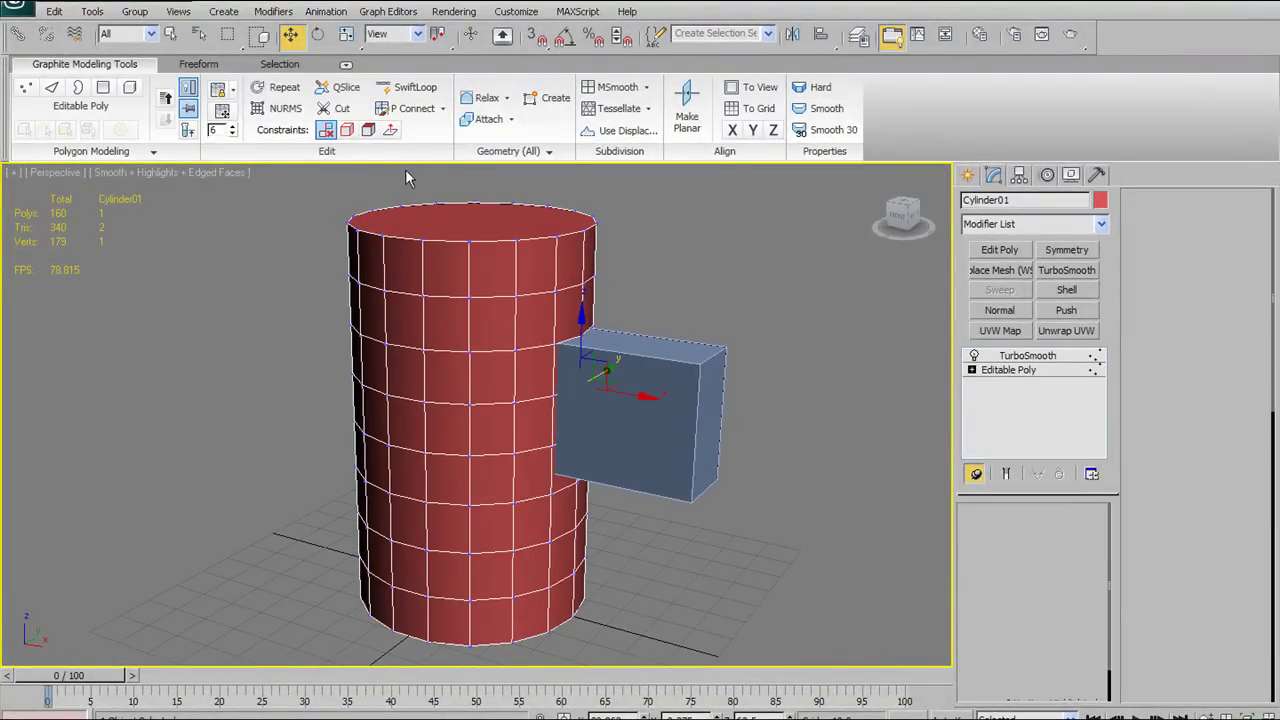
{"action": "key", "text": "1"}
{"action": "left_click", "coordinate": [189, 110]}
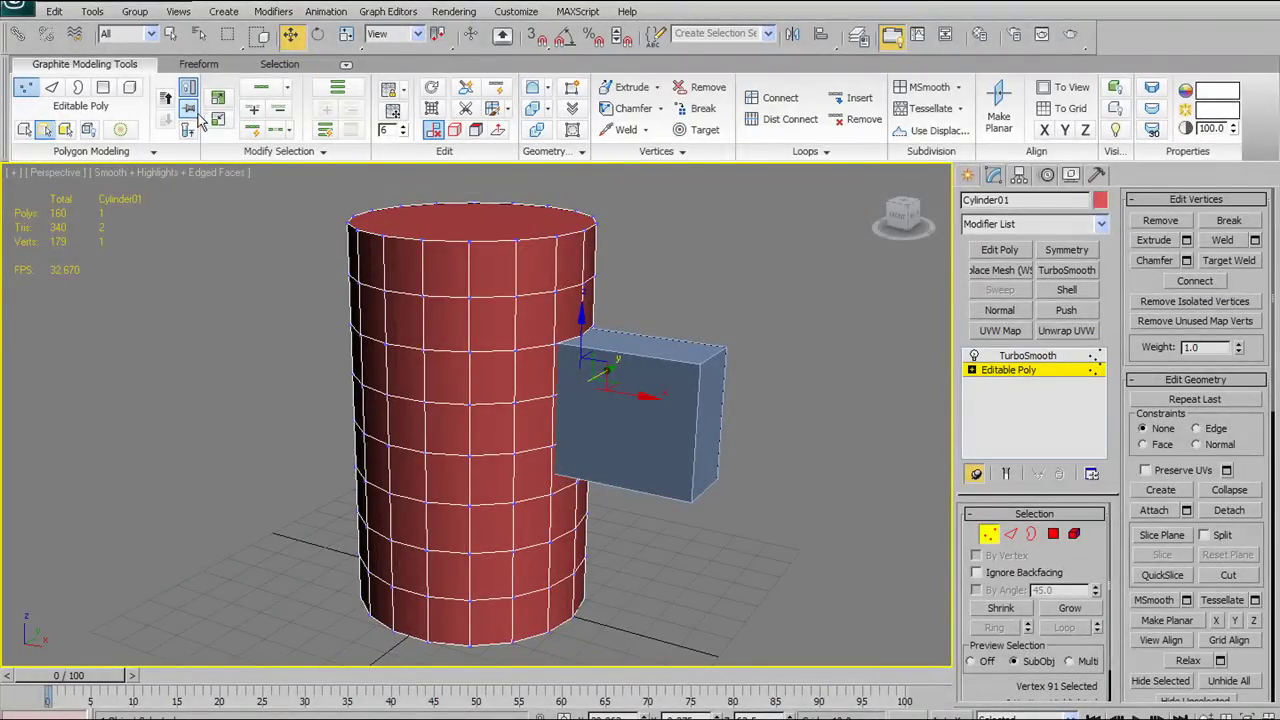
Leave the cylinder's Vertex level and select the box
{"action": "left_click", "coordinate": [705, 391]}
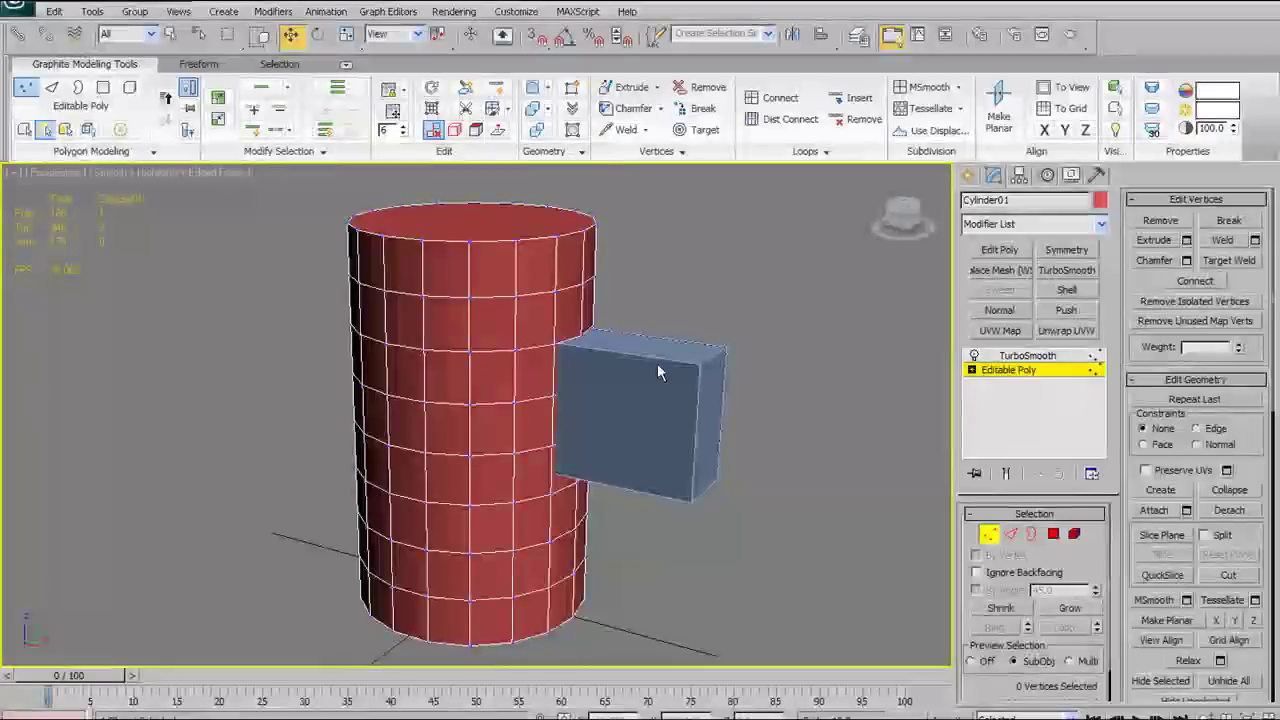
{"action": "left_click", "coordinate": [1008, 371]}
{"action": "left_click", "coordinate": [688, 368]}
{"action": "left_click", "coordinate": [687, 369]}
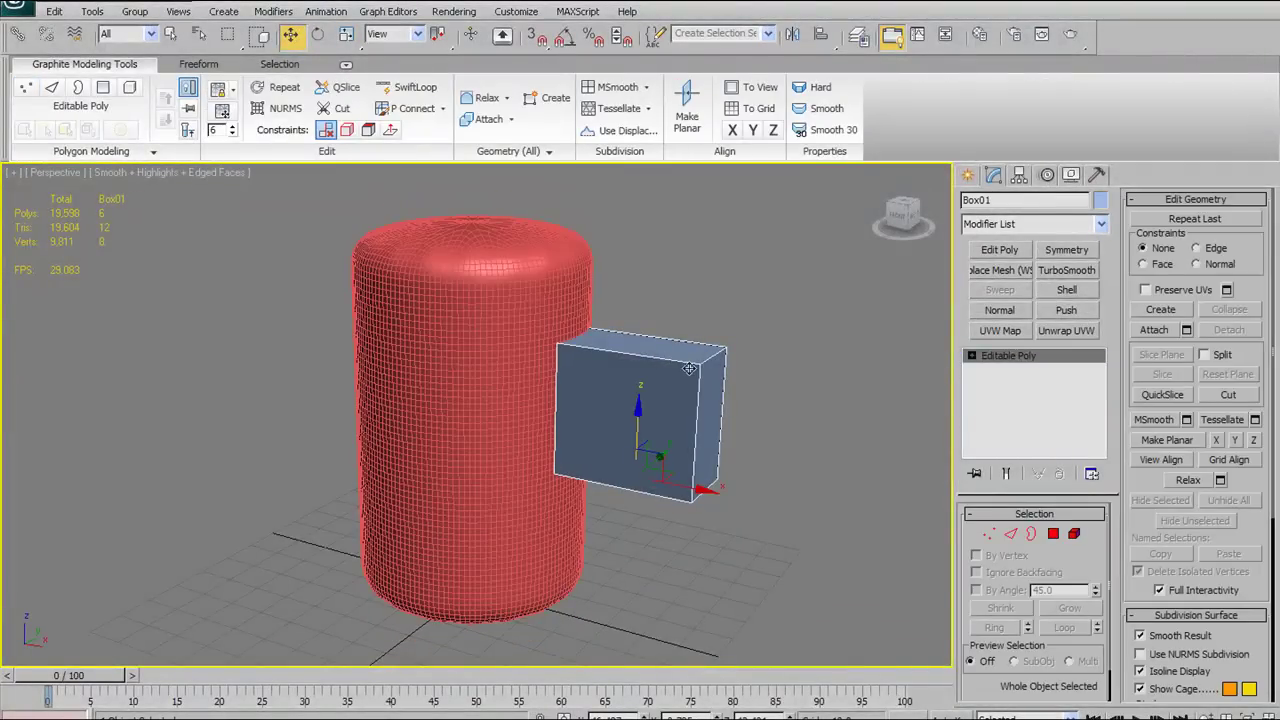
Select the cylinder and delete its TurboSmooth modifier
{"action": "left_click", "coordinate": [518, 292]}
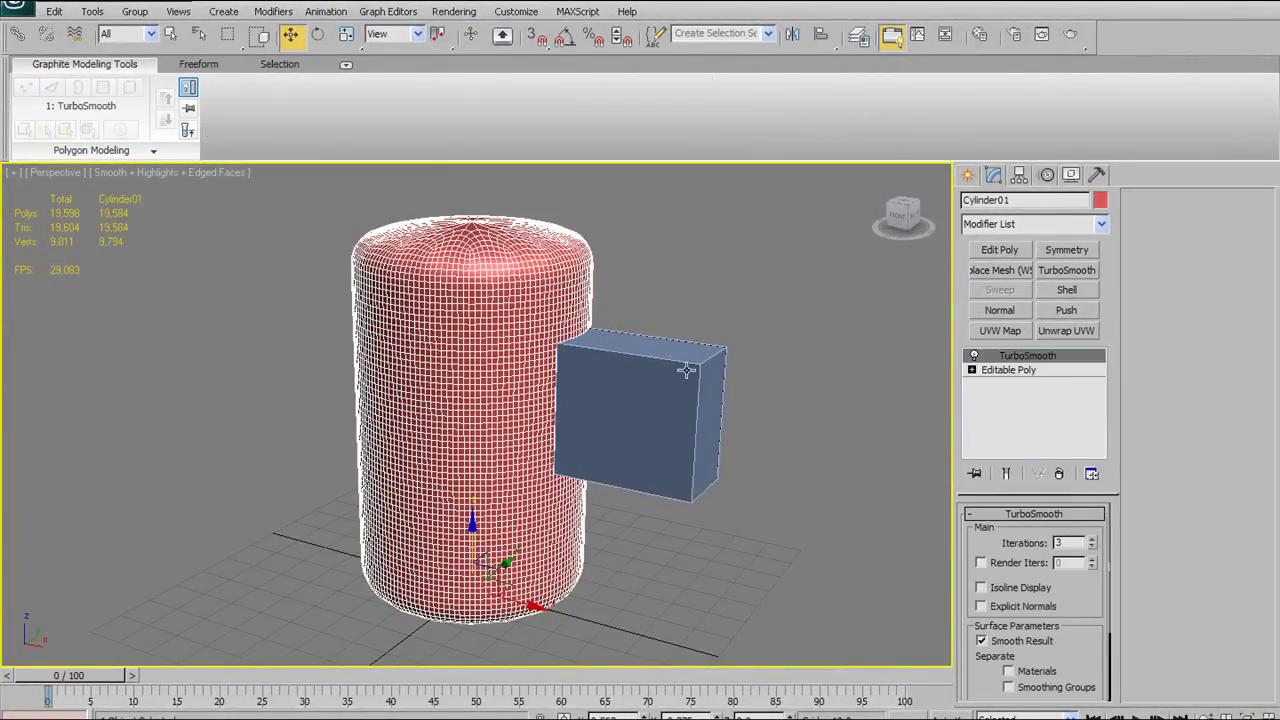
{"action": "right_click", "coordinate": [1062, 356]}
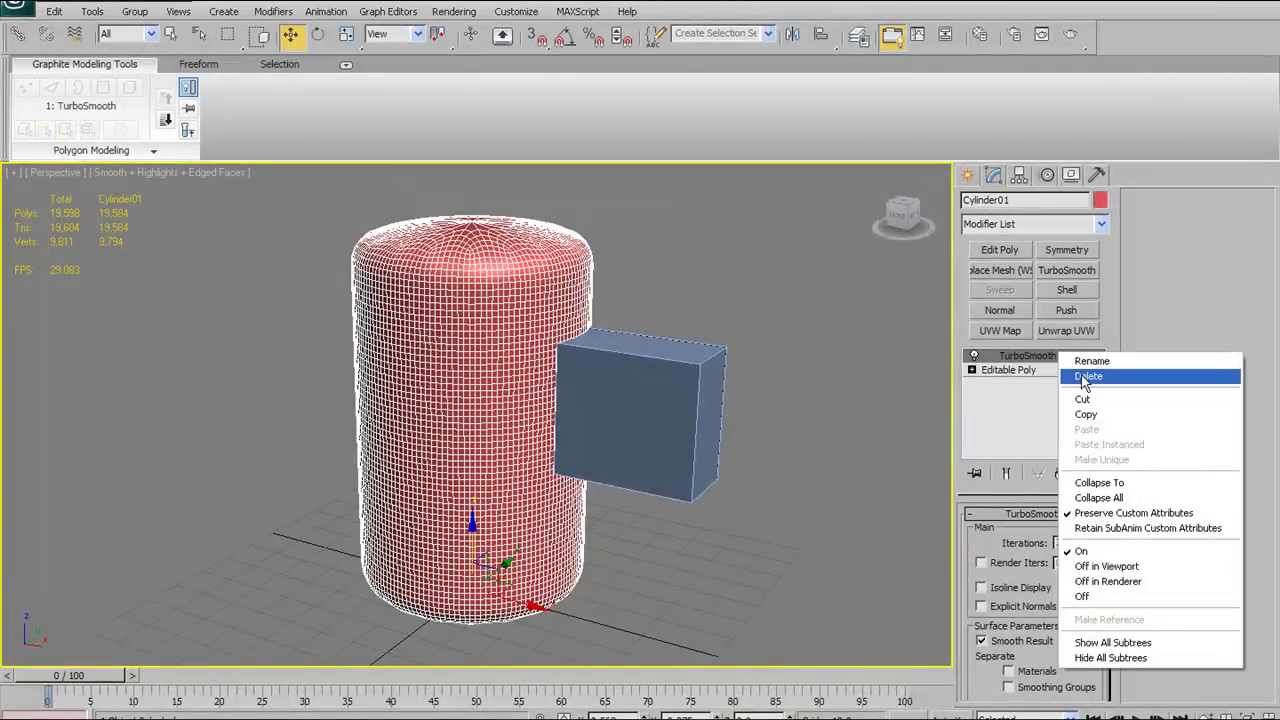
{"action": "left_click", "coordinate": [1085, 372]}
Delete the box from the scene and select the cylinder
{"action": "left_click", "coordinate": [577, 343]}
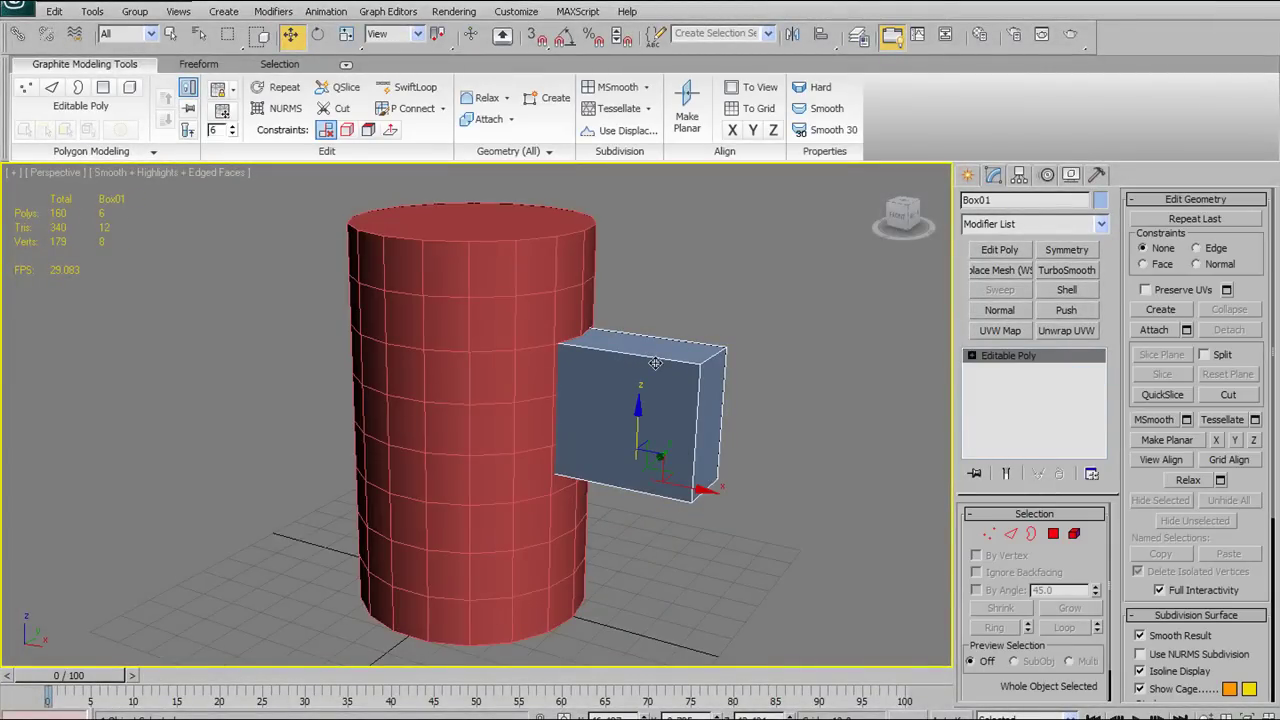
{"action": "key", "text": "Delete"}
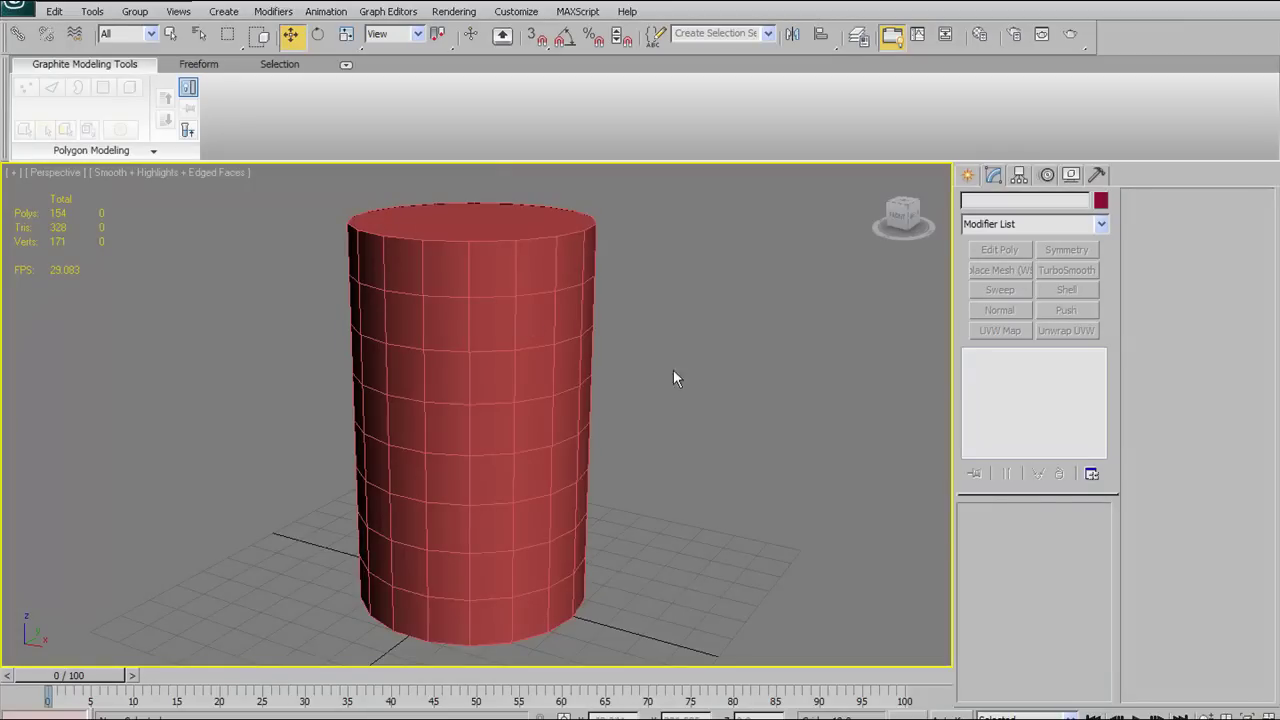
{"action": "left_click", "coordinate": [451, 311]}
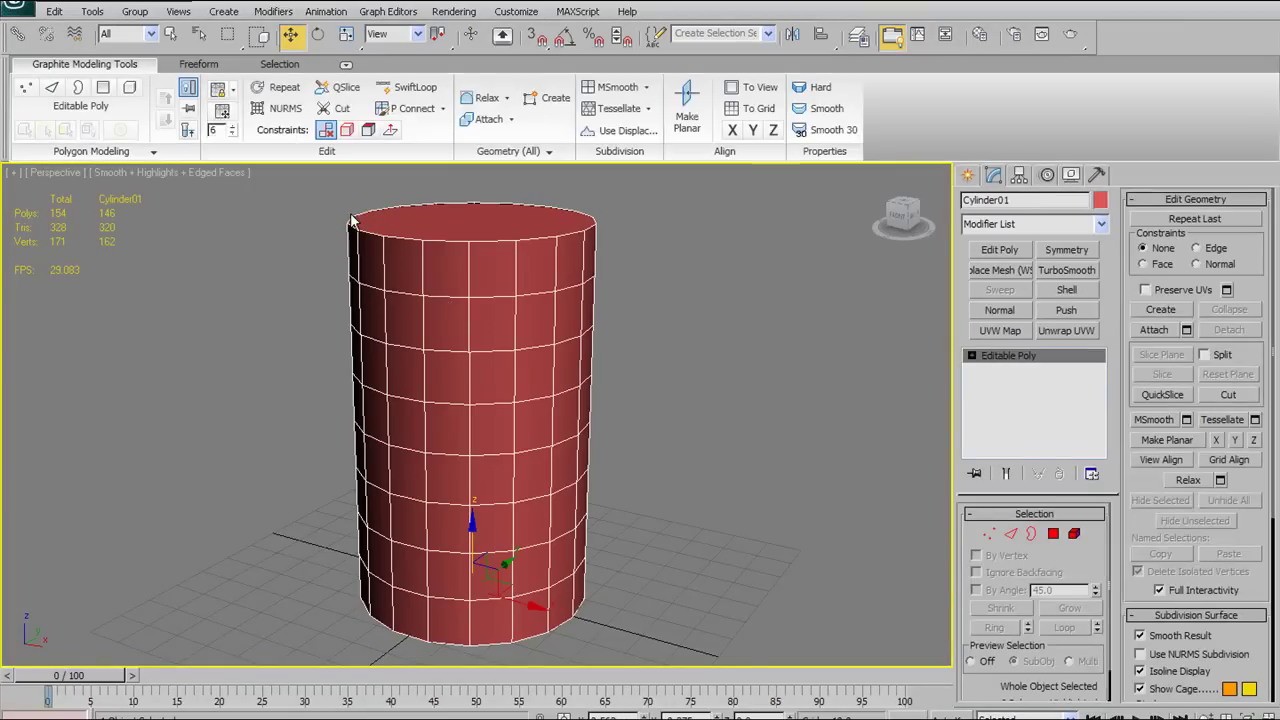
Enter the cylinder's Vertex level to examine how the ribbon's layout changes, and return to object level
{"action": "left_click", "coordinate": [190, 131]}
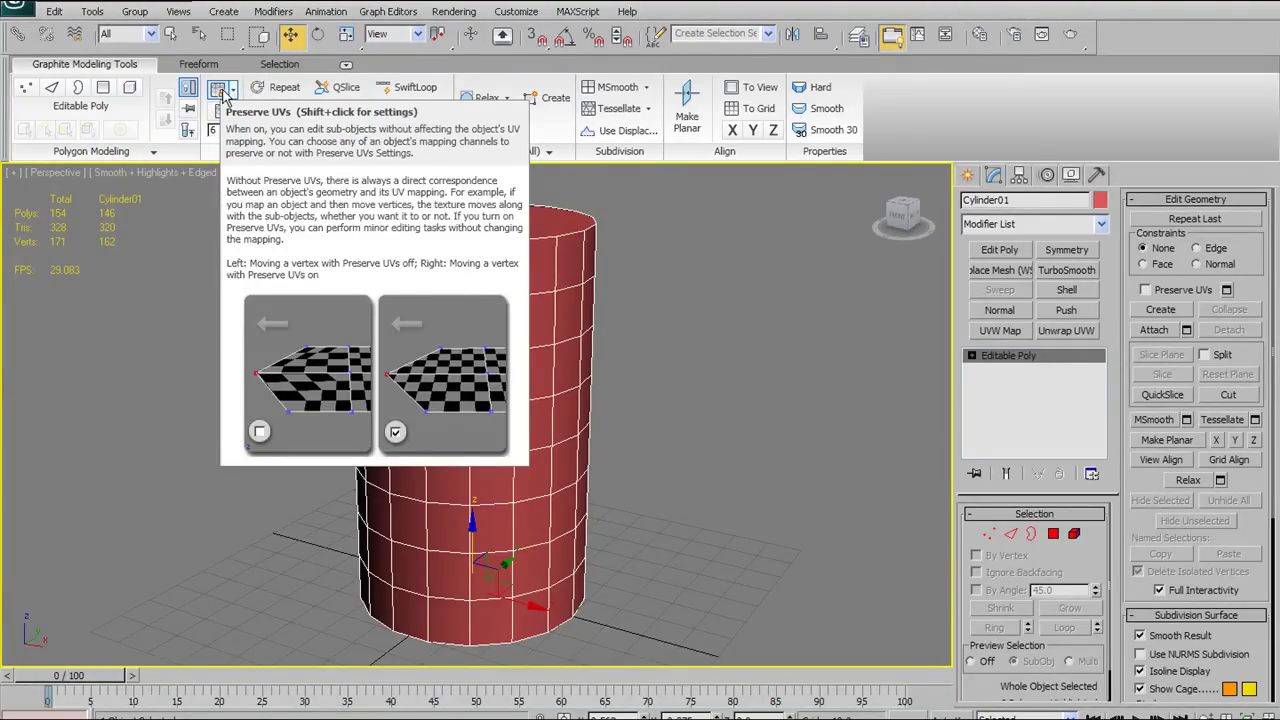
{"action": "left_click", "coordinate": [988, 534]}
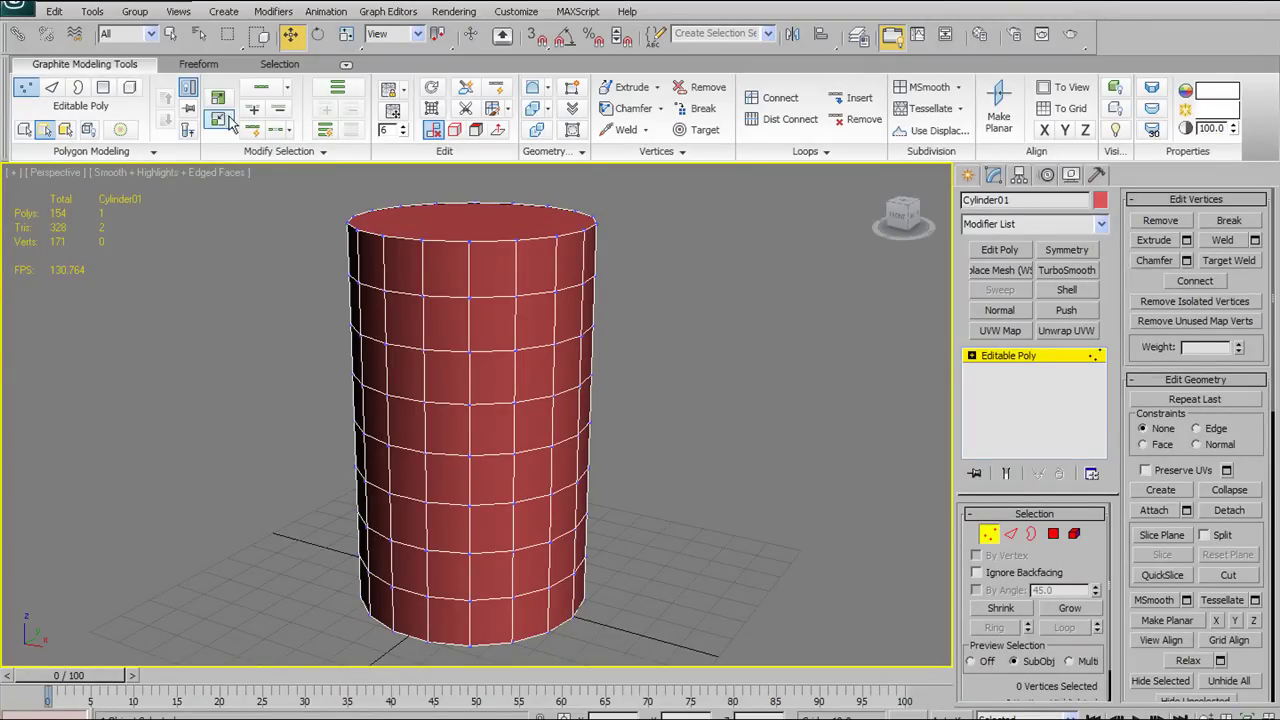
{"action": "left_click", "coordinate": [987, 532]}
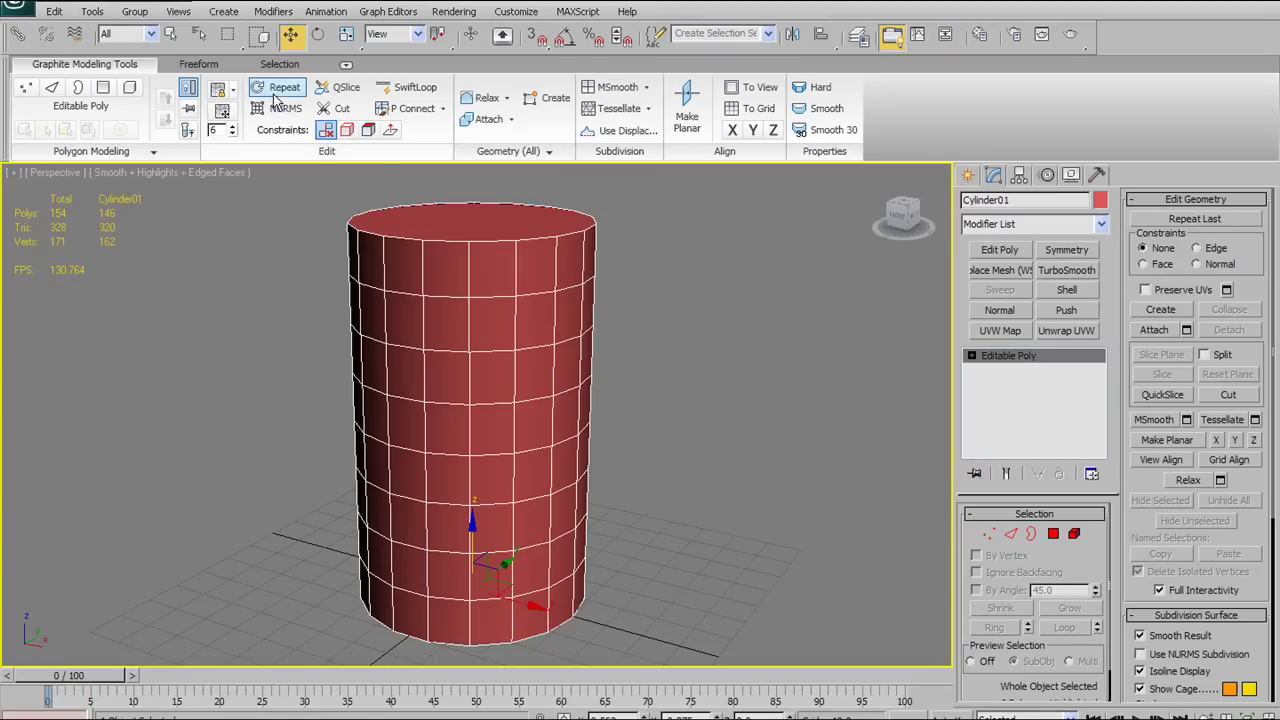
Enter the cylinder's Polygon level and turn Preview Selection off
{"action": "middle_click_drag", "start_coordinate": [484, 347], "coordinate": [488, 357]}
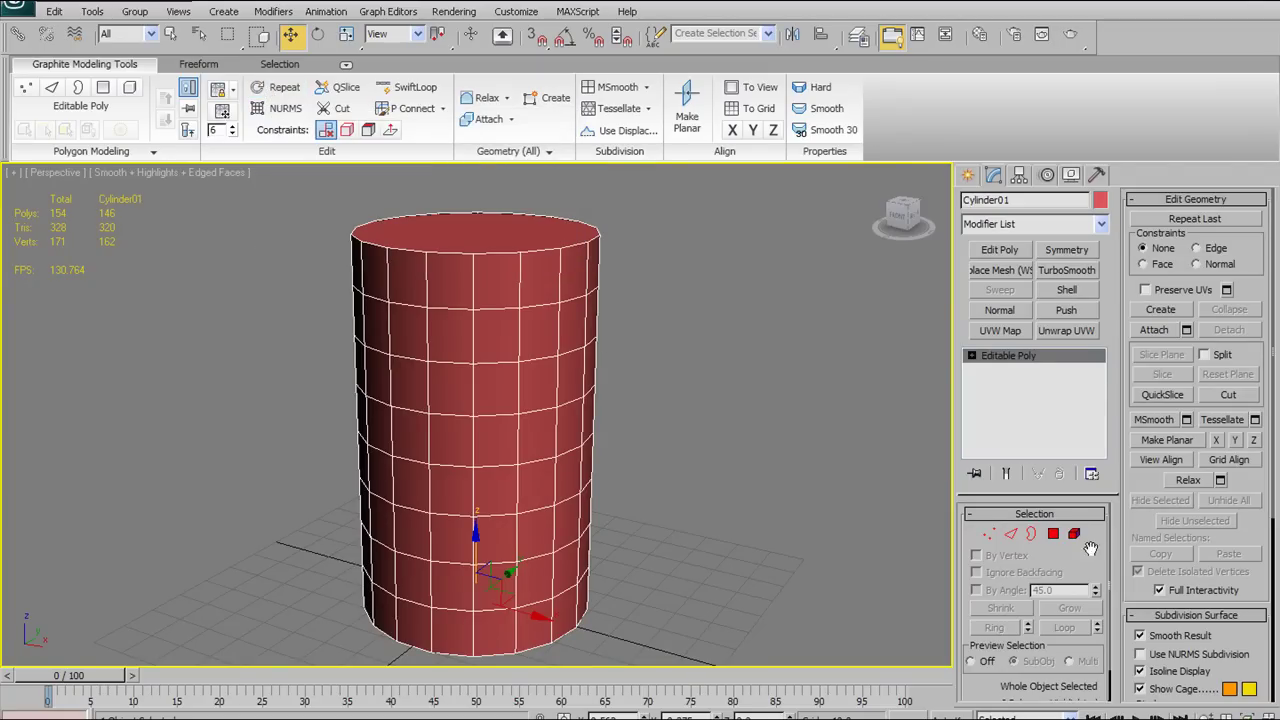
{"action": "left_click", "coordinate": [1053, 533]}
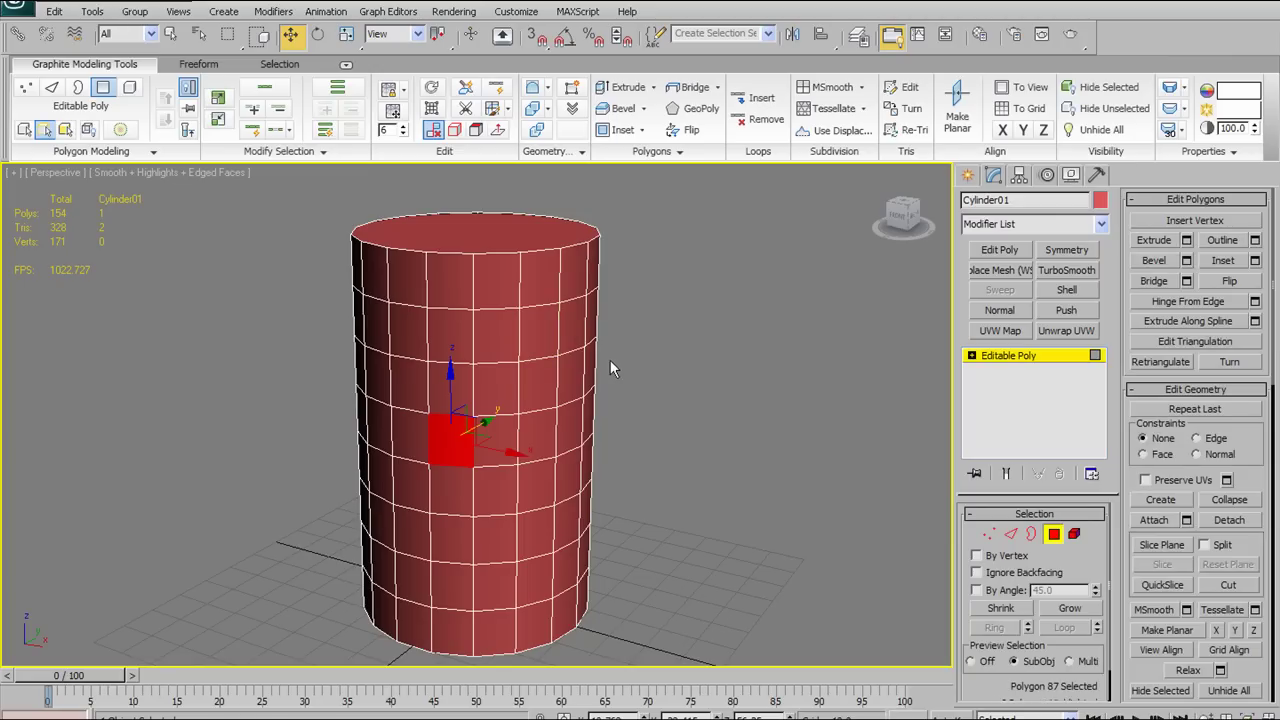
{"action": "left_click", "coordinate": [24, 130]}
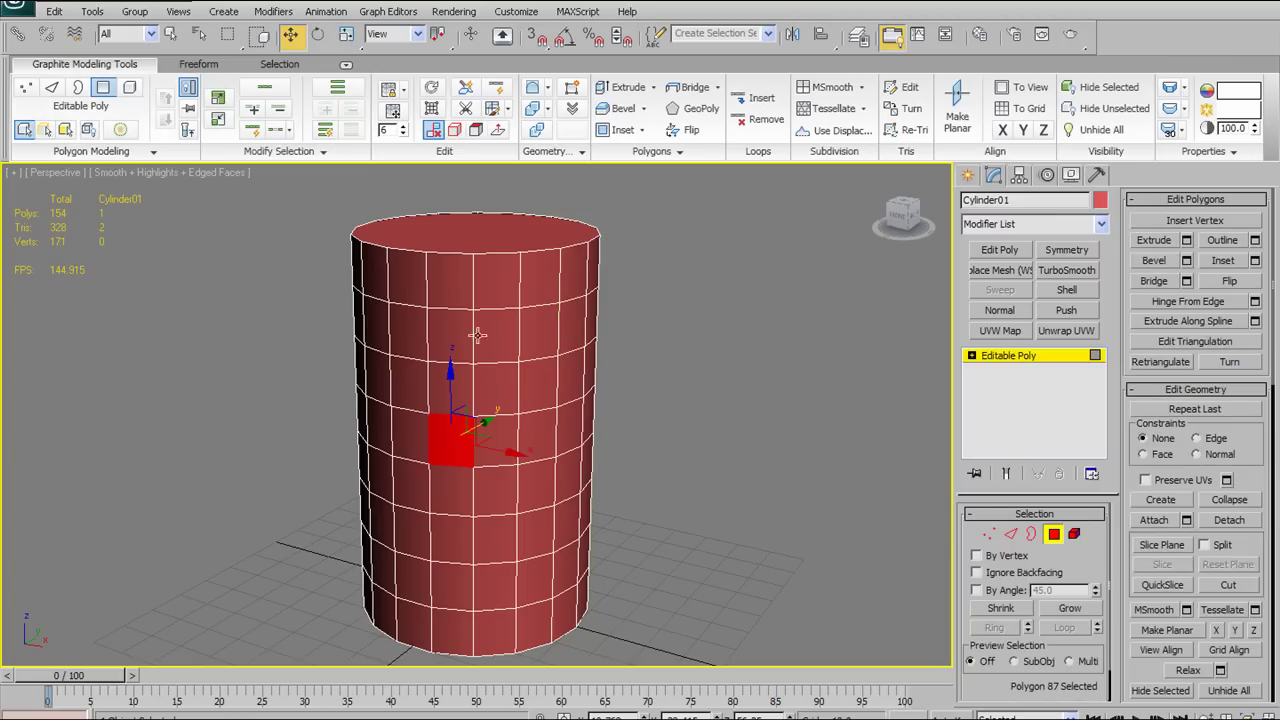
Pick a polygon on the cylinder's side, and replace the selection with the top cap polygon
{"action": "left_click", "coordinate": [578, 326]}
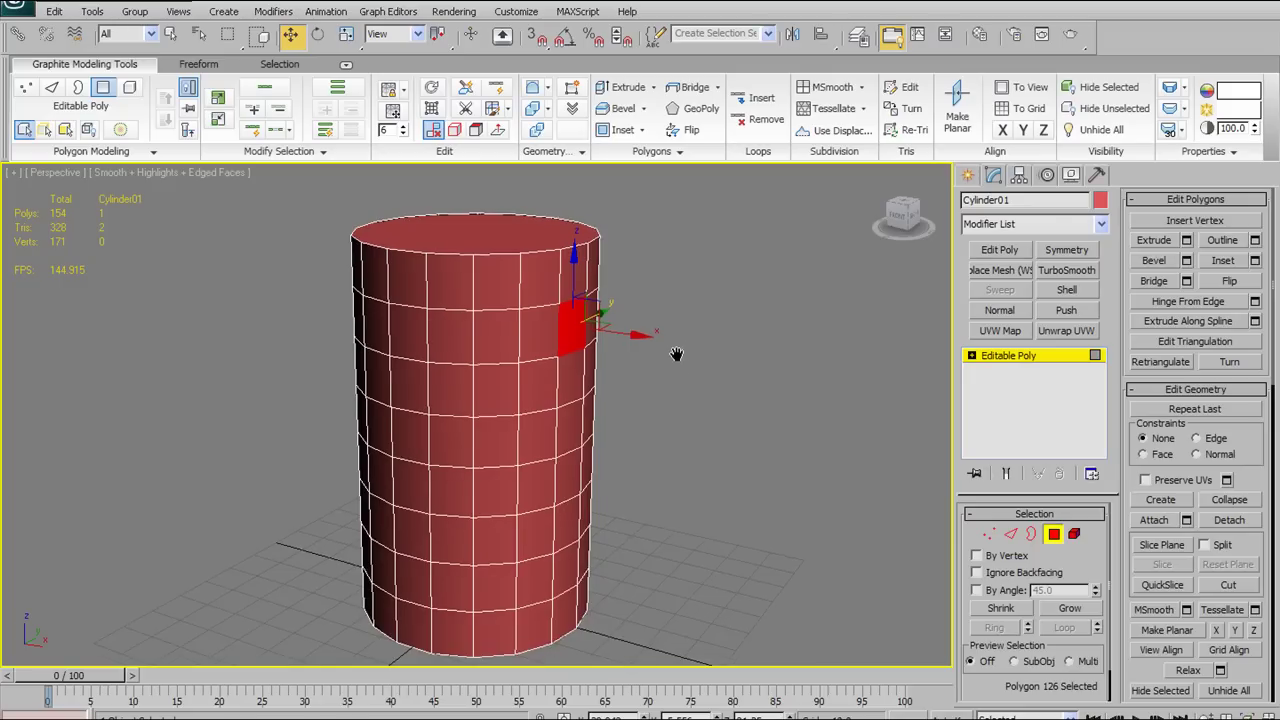
{"action": "middle_click_drag", "start_coordinate": [594, 353], "coordinate": [594, 363]}
{"action": "middle_click_drag", "start_coordinate": [517, 274], "coordinate": [524, 293], "text": "alt"}
{"action": "middle_click_drag", "start_coordinate": [573, 352], "coordinate": [586, 355], "text": "alt"}
{"action": "left_click", "coordinate": [506, 271]}
{"action": "middle_click_drag", "start_coordinate": [512, 271], "coordinate": [530, 281]}
{"action": "middle_click_drag", "start_coordinate": [821, 344], "coordinate": [790, 330], "text": "alt"}
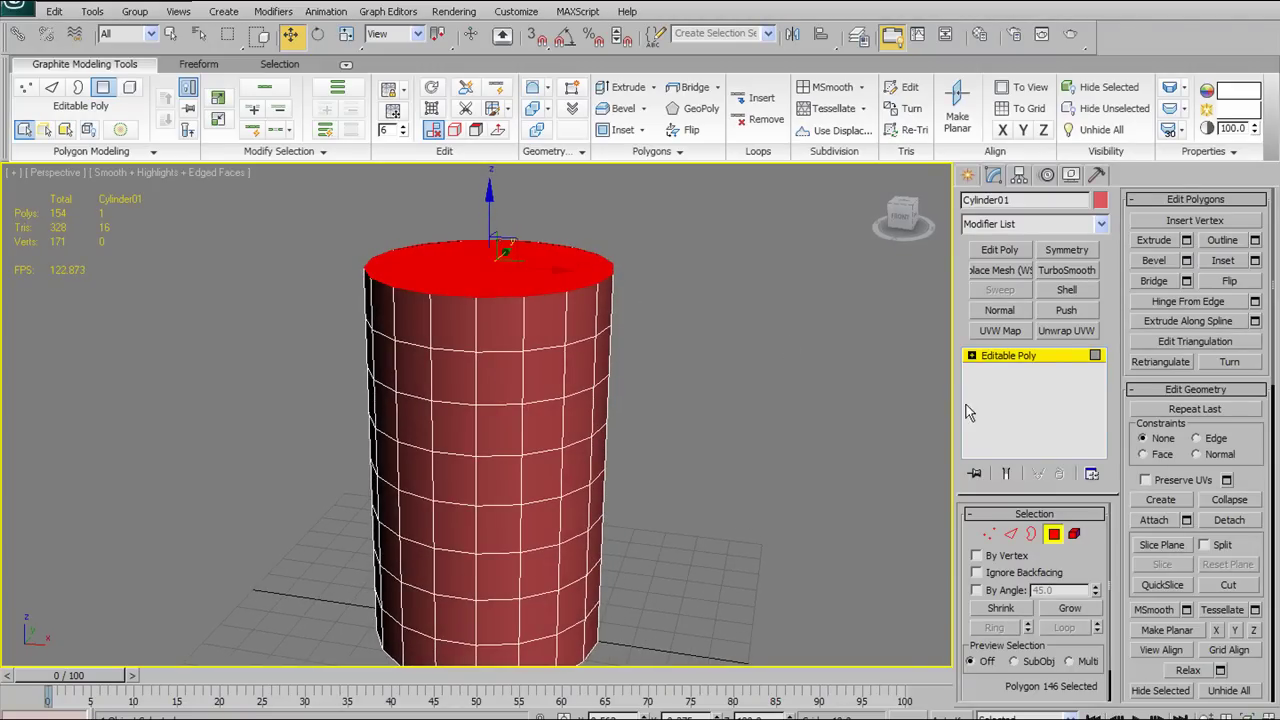
Extrude the cylinder's top cap polygon as a group with an extrusion height of 7.0
{"action": "left_click", "coordinate": [1187, 241]}
{"action": "left_click_drag", "start_coordinate": [1052, 300], "coordinate": [1059, 319]}
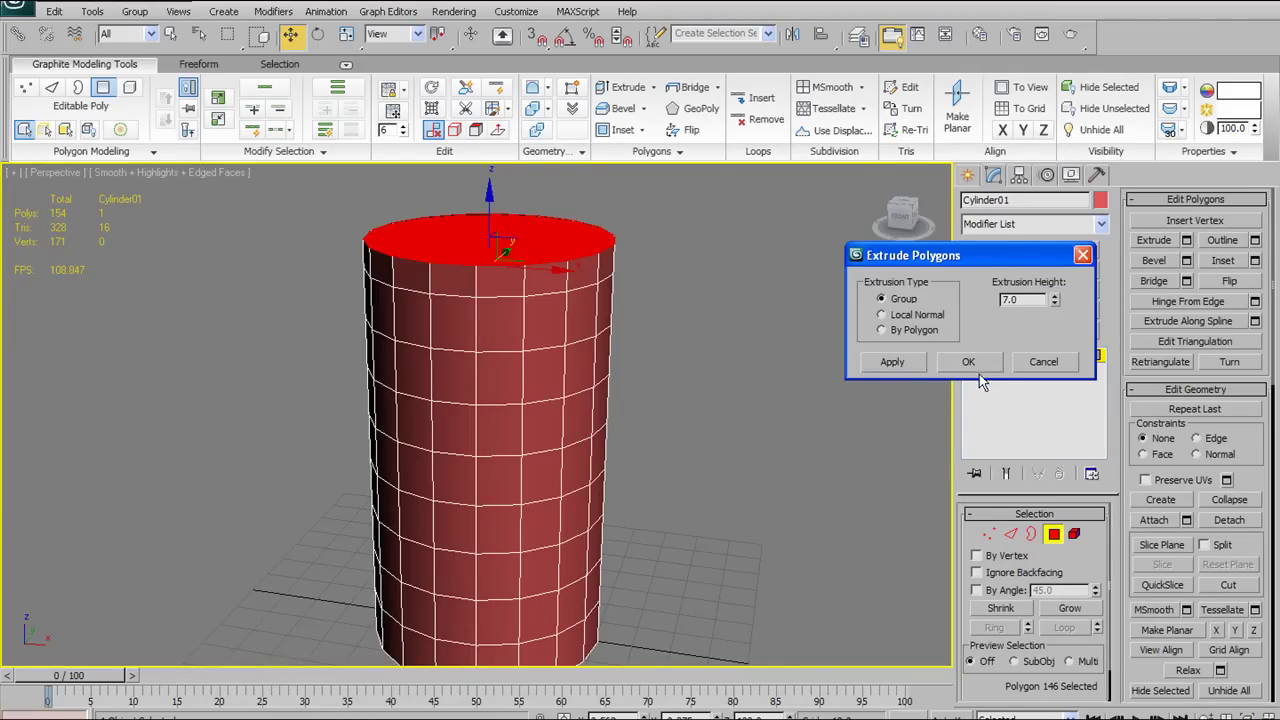
{"action": "left_click", "coordinate": [978, 368]}
{"action": "middle_click_drag", "start_coordinate": [611, 228], "coordinate": [612, 238], "text": "alt"}
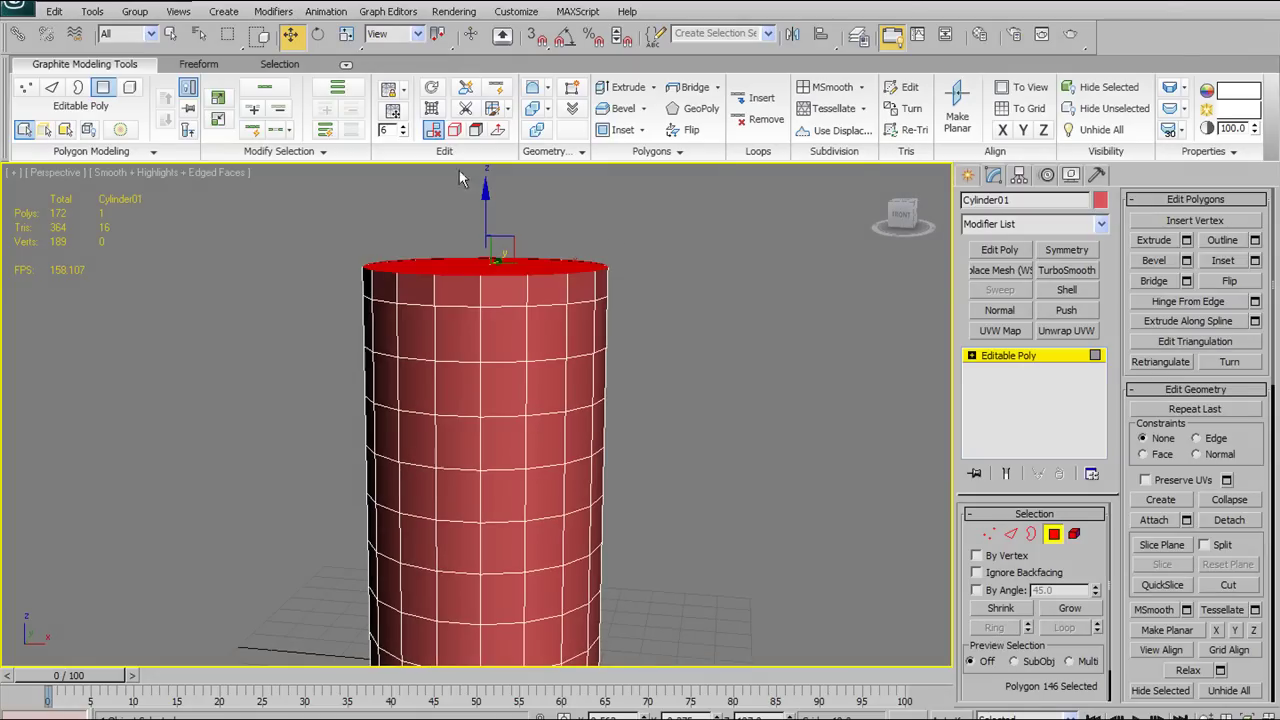
Repeat the last extrusion on the top cap four times with the Repeat command
{"action": "left_click", "coordinate": [432, 88]}
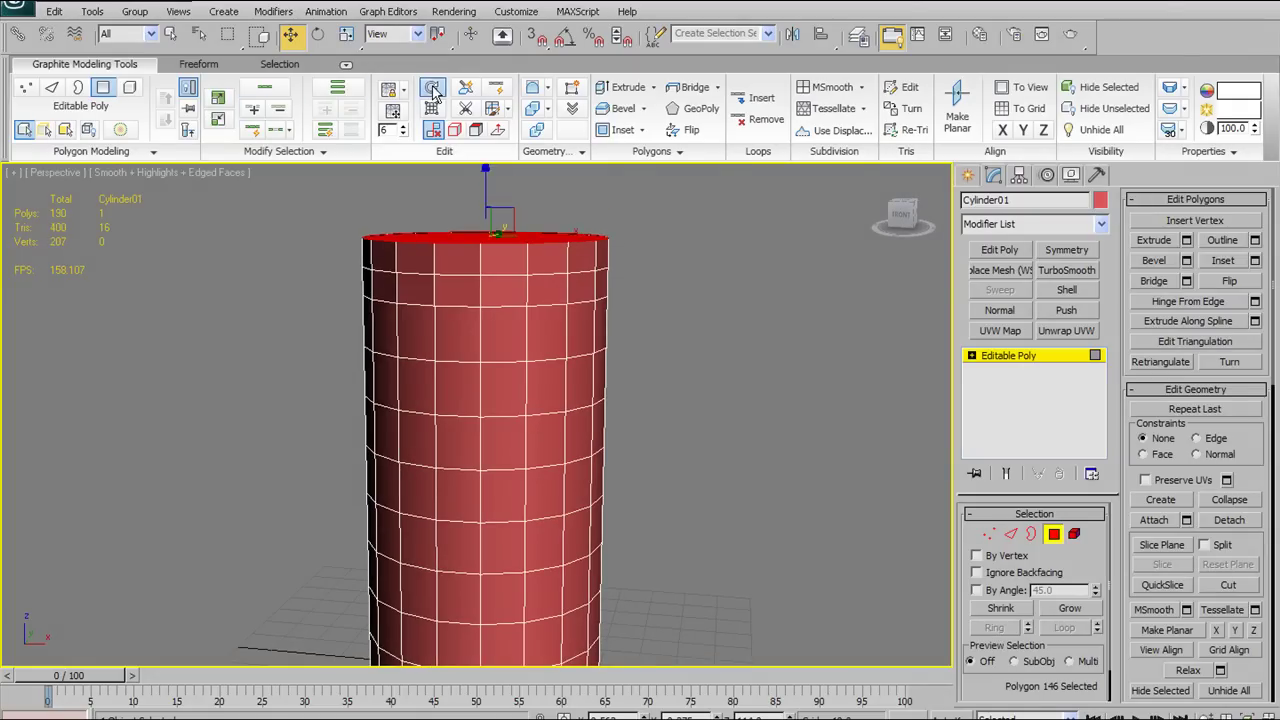
{"action": "left_click", "coordinate": [432, 88]}
{"action": "left_click", "coordinate": [432, 88]}
{"action": "left_click", "coordinate": [432, 88]}
{"action": "middle_click_drag", "start_coordinate": [492, 230], "coordinate": [399, 291]}
Undo the repeated extrusions and the original extrusion of the top cap
{"action": "key", "text": "ctrl+z"}
{"action": "key", "text": "ctrl+z"}
{"action": "key", "text": "ctrl+z"}
{"action": "key", "text": "ctrl+z"}
{"action": "key", "text": "ctrl+z"}
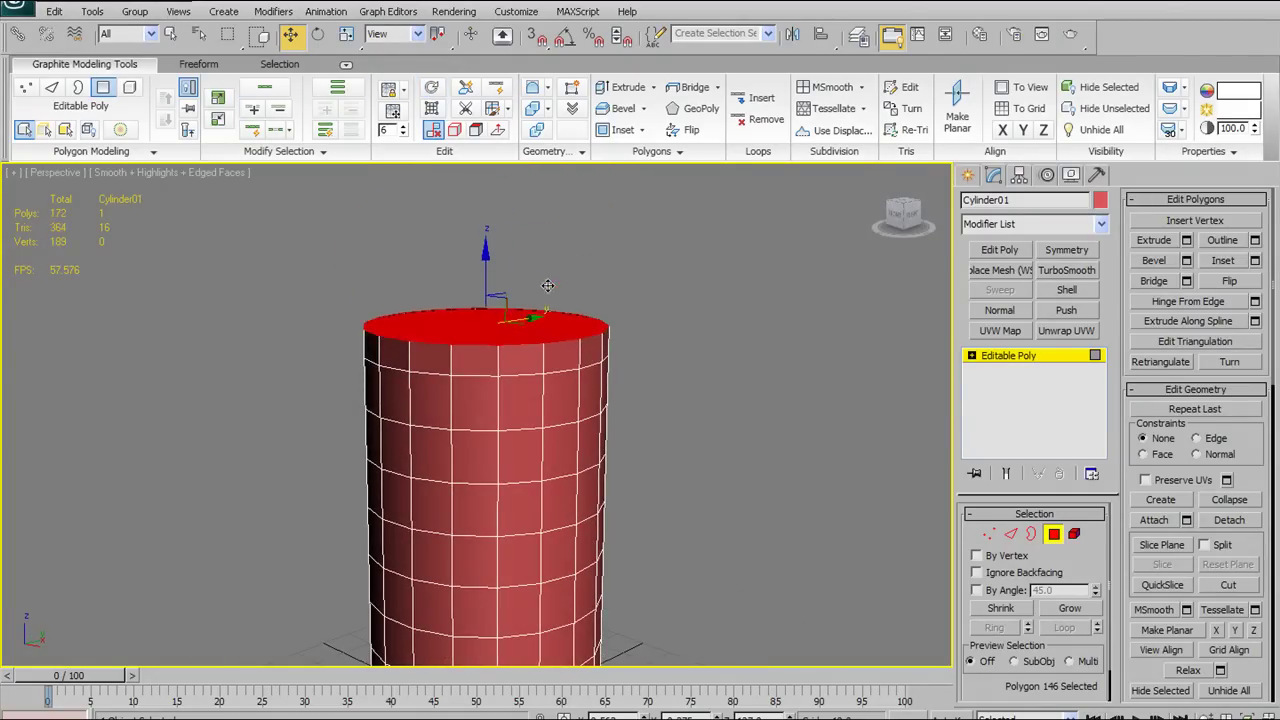
{"action": "mouse_move", "coordinate": [546, 287]}
{"action": "middle_mouse_down", "text": "alt"}
{"action": "mouse_move", "coordinate": [572, 326]}
{"action": "mouse_move", "coordinate": [581, 281]}
{"action": "mouse_move", "coordinate": [570, 292]}
{"action": "middle_mouse_up", "text": "alt"}
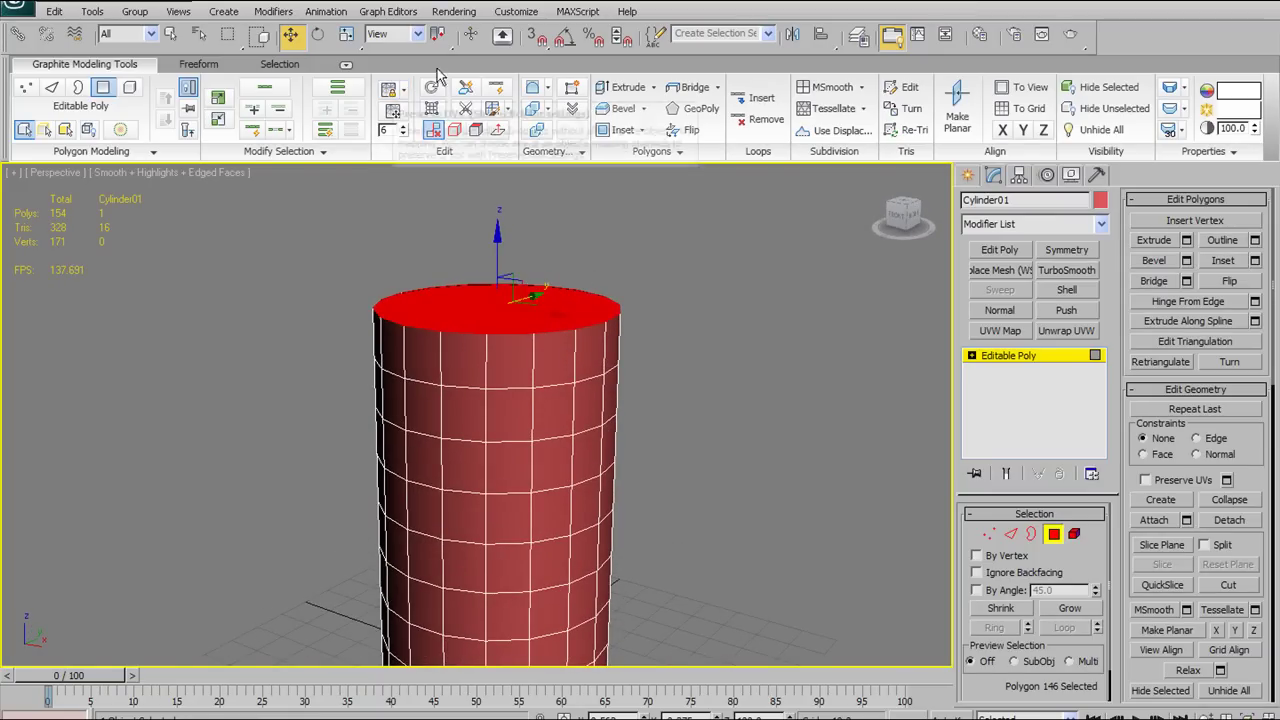
Deselect the top cap polygon and turn on NURMS subdivision for the cylinder
{"action": "left_click", "coordinate": [629, 380]}
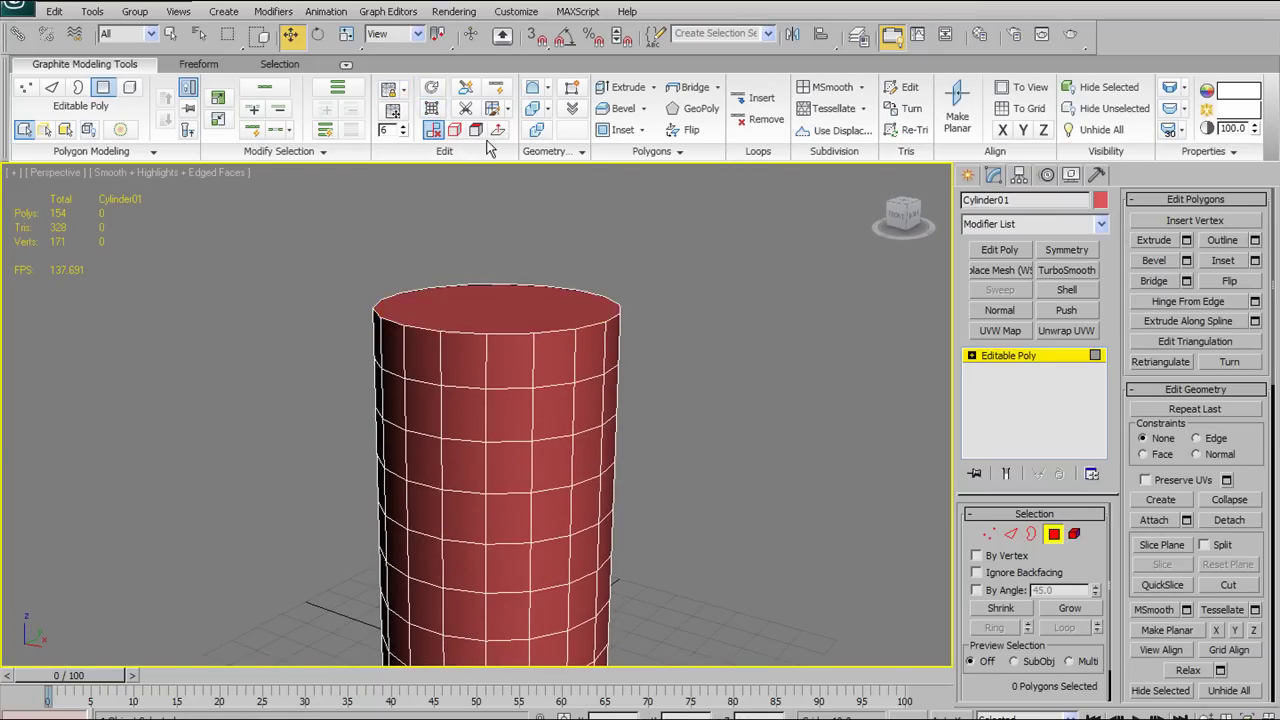
{"action": "left_click", "coordinate": [432, 110]}
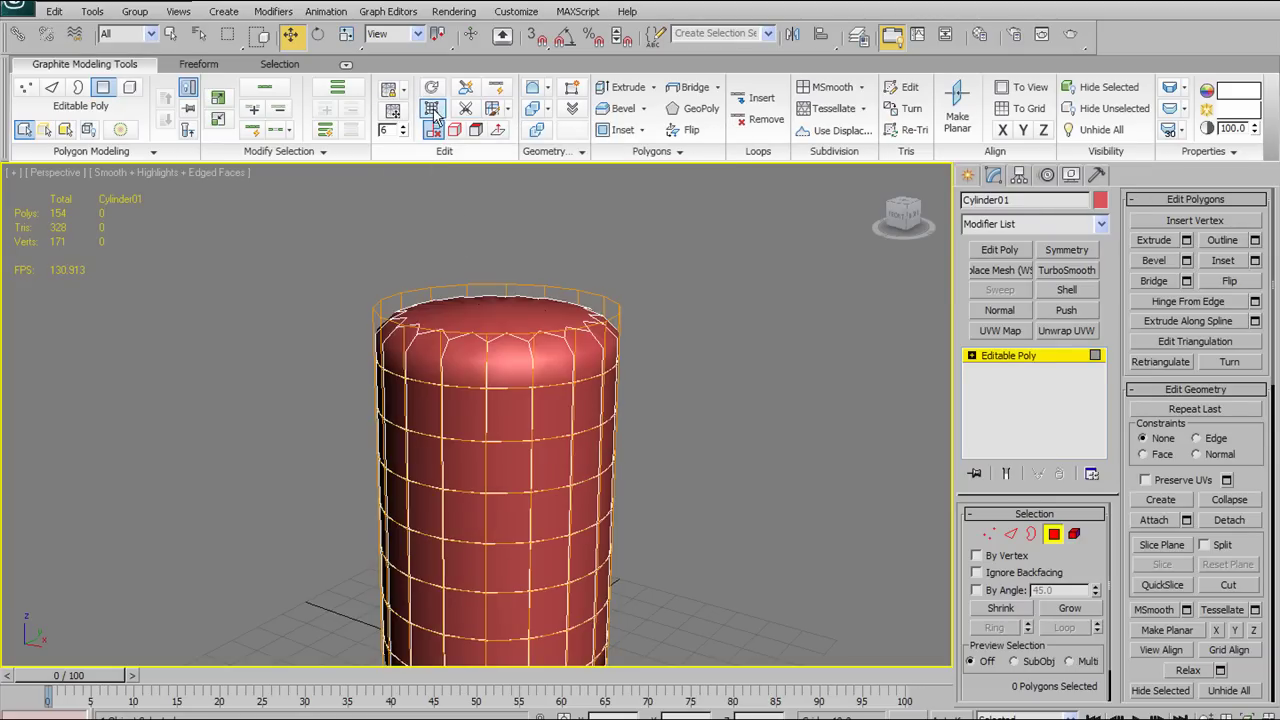
{"action": "middle_click_drag", "start_coordinate": [586, 449], "coordinate": [594, 400], "text": "alt"}
{"action": "middle_click_drag", "start_coordinate": [663, 258], "coordinate": [653, 261], "text": "alt"}
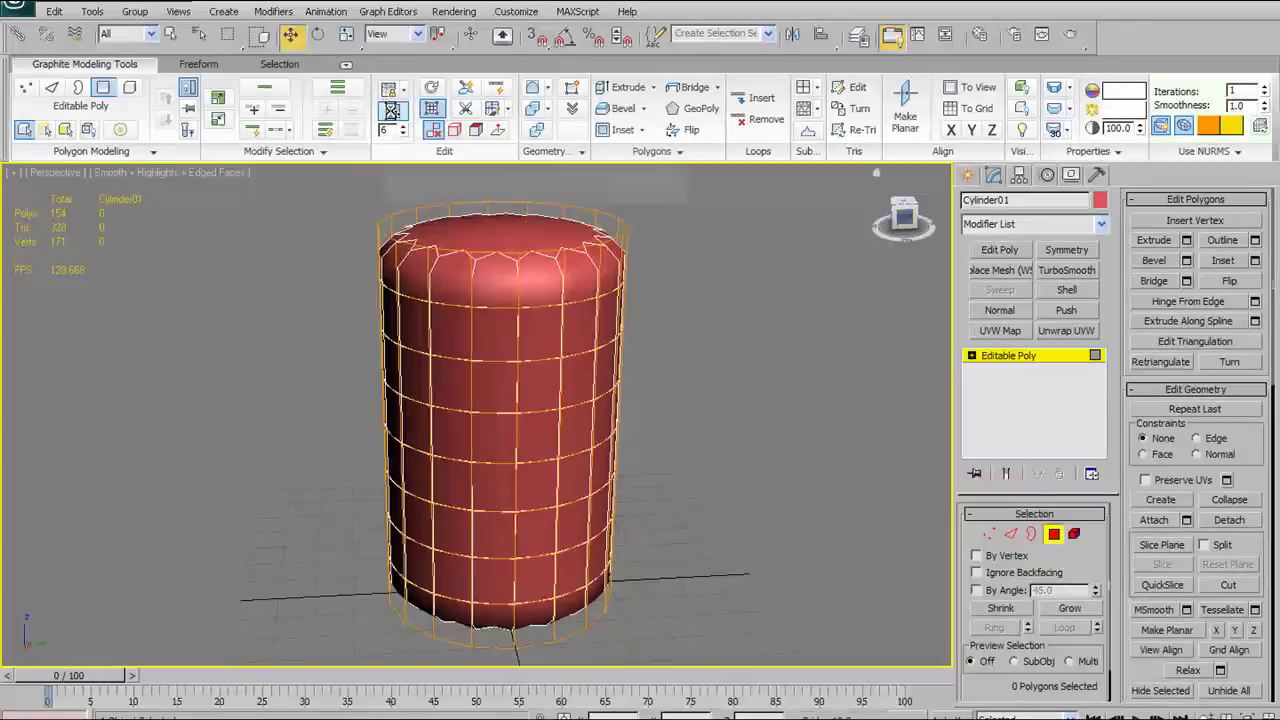
Try to start the UVW Tweak tool on the cylinder
{"action": "left_click", "coordinate": [393, 111]}
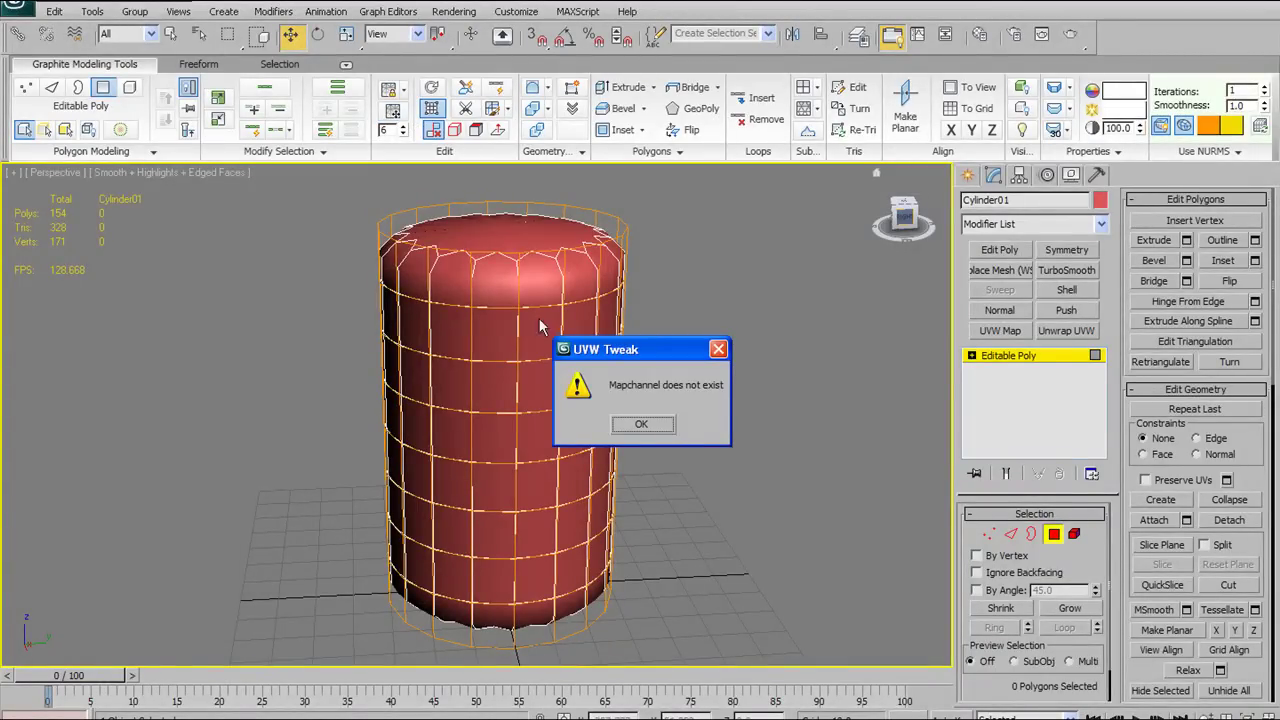
{"action": "left_click", "coordinate": [640, 424]}
Toggle NURMS subdivision repeatedly to compare the smoothed and unsmoothed cylinder, ending with it on
{"action": "left_click", "coordinate": [435, 108]}
{"action": "left_click", "coordinate": [435, 108]}
{"action": "left_click", "coordinate": [435, 108]}
{"action": "left_click", "coordinate": [435, 108]}
{"action": "left_click", "coordinate": [435, 108]}
{"action": "left_click", "coordinate": [435, 108]}
{"action": "left_click", "coordinate": [435, 108]}
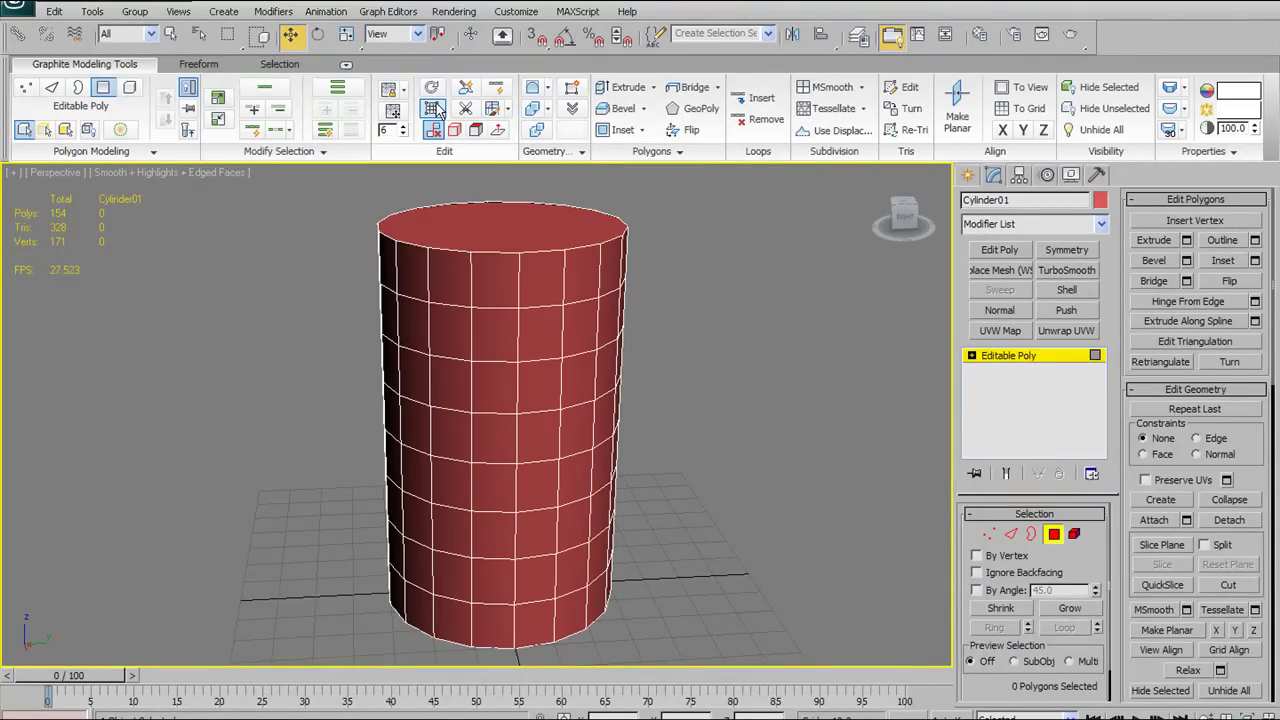
{"action": "left_click", "coordinate": [435, 108]}
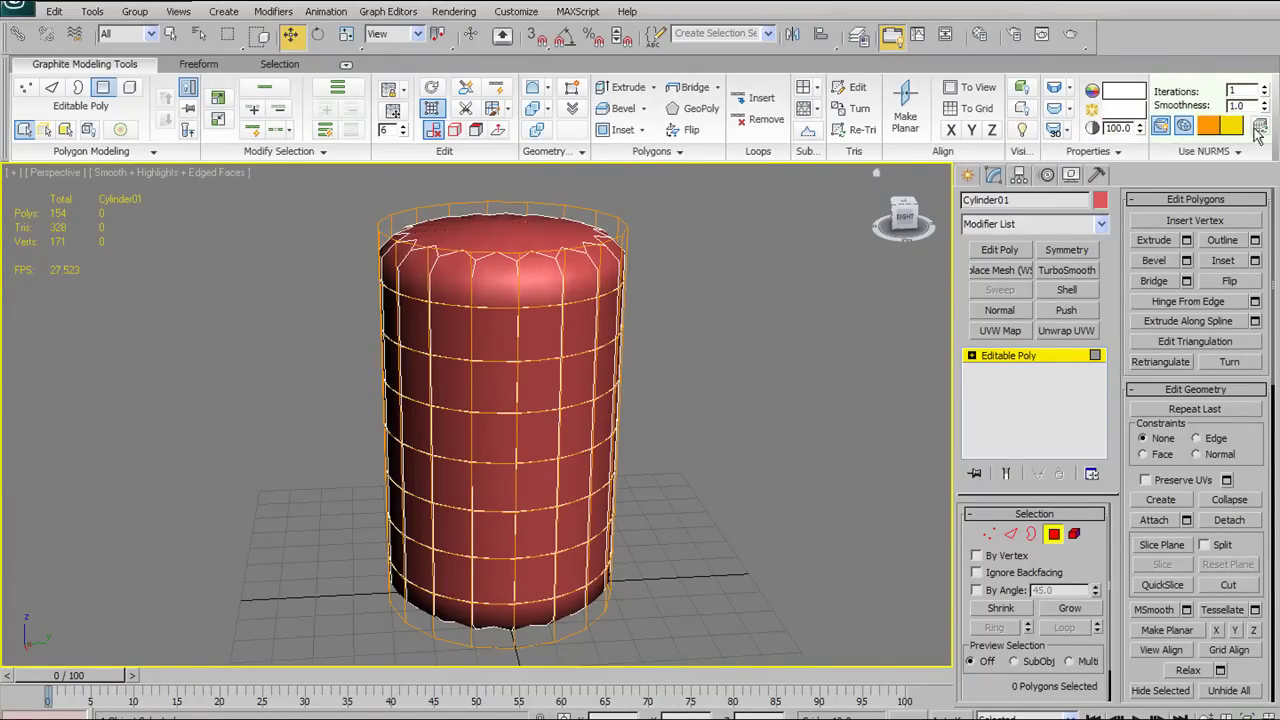
Toggle Isoline Display off and on to compare the smoothed cylinder's wireframe, leaving it on
{"action": "left_click", "coordinate": [1162, 128]}
{"action": "left_click", "coordinate": [1162, 128]}
{"action": "left_click", "coordinate": [1162, 127]}
{"action": "left_click", "coordinate": [1162, 127]}
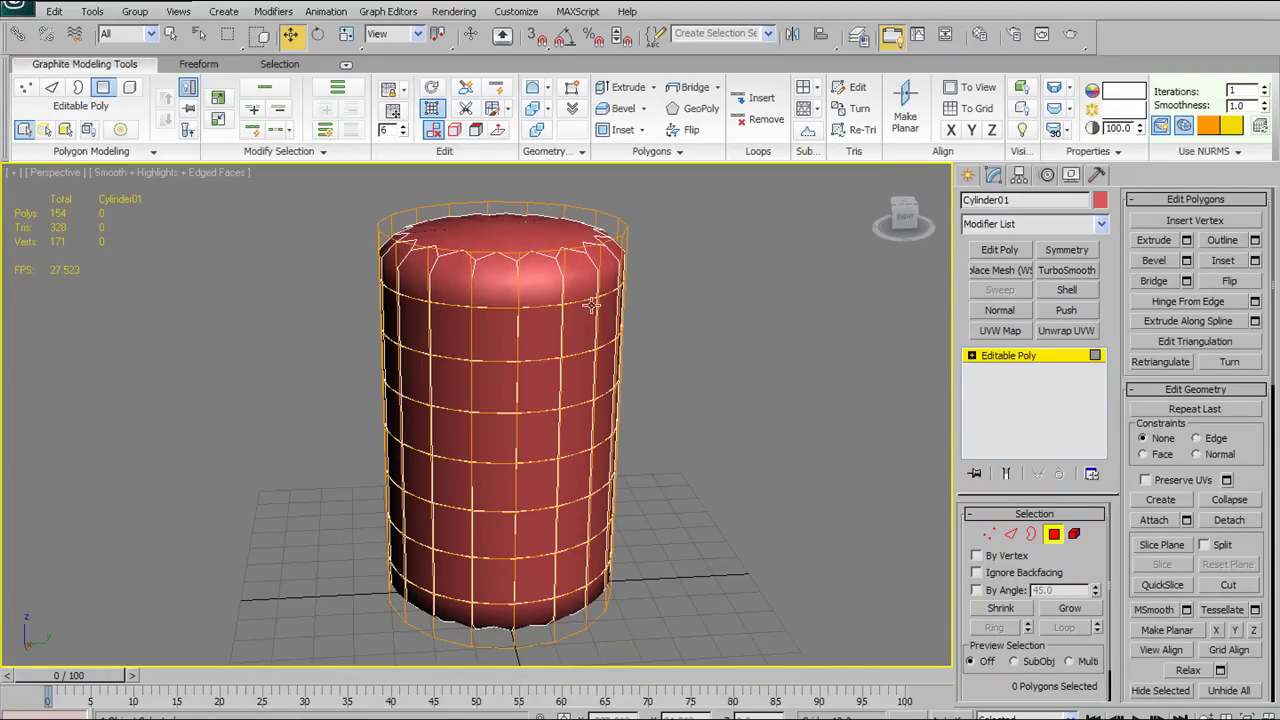
Inspect the smoothed cylinder from several angles and turn off its NURMS control cage display
{"action": "middle_click_drag", "start_coordinate": [579, 349], "coordinate": [543, 357], "text": "alt"}
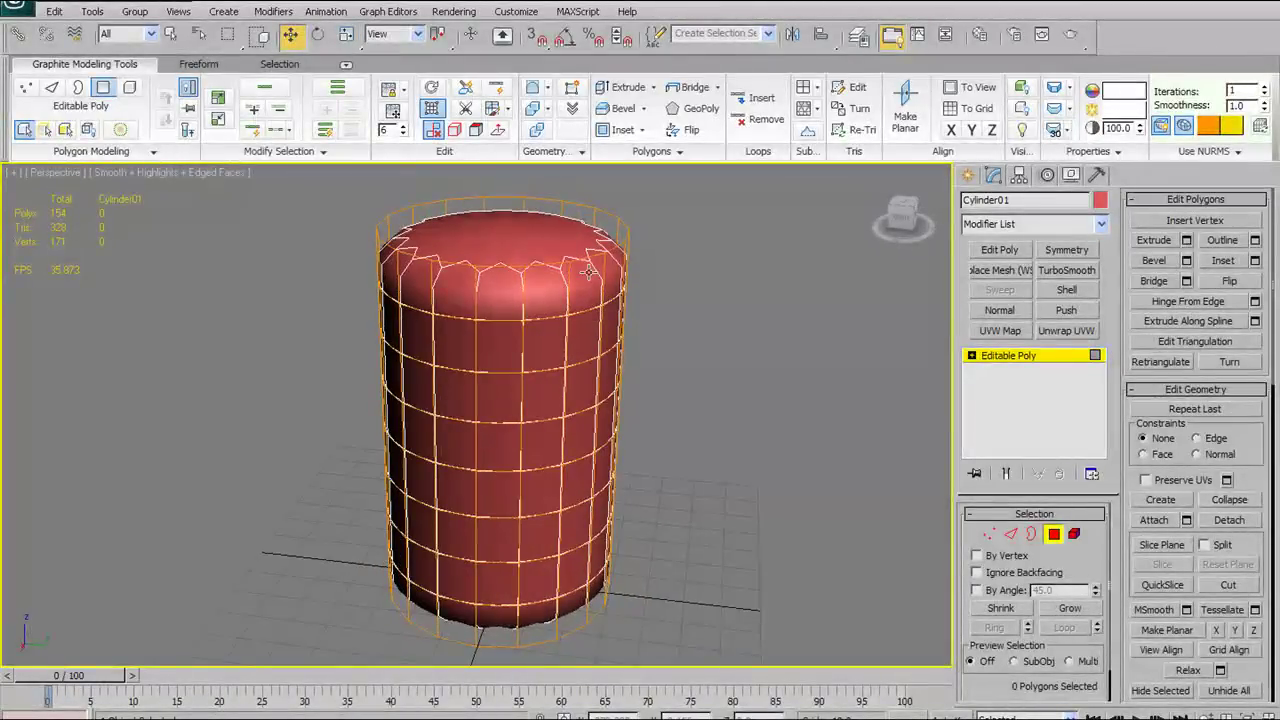
{"action": "middle_click_drag", "start_coordinate": [608, 266], "coordinate": [521, 457], "text": "alt"}
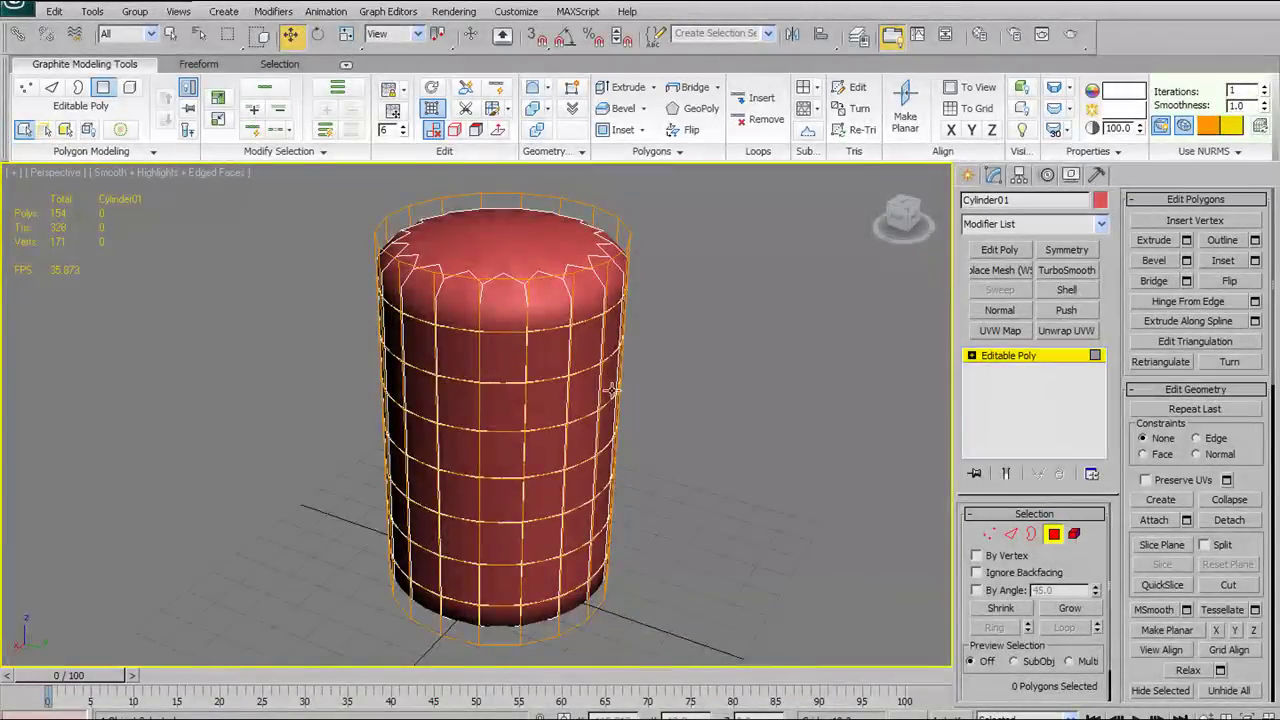
{"action": "middle_click_drag", "start_coordinate": [612, 390], "coordinate": [620, 381], "text": "alt"}
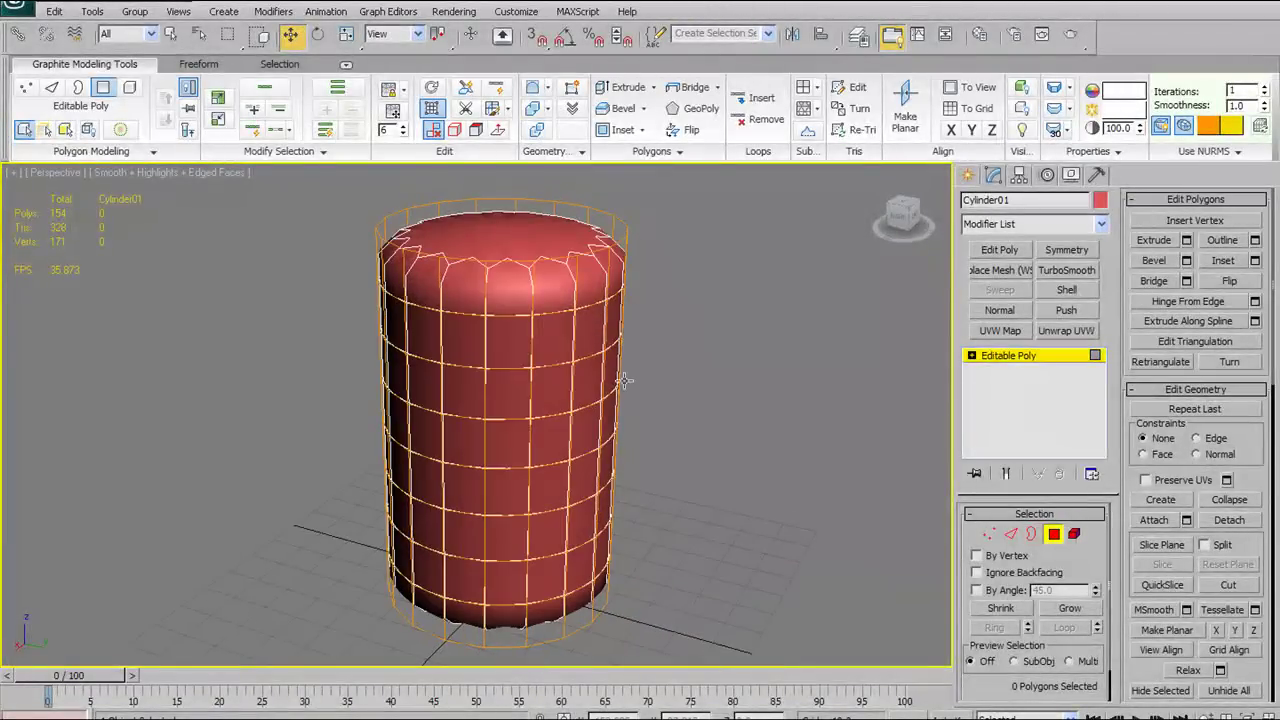
{"action": "left_click", "coordinate": [1161, 127]}
{"action": "middle_click_drag", "start_coordinate": [600, 385], "coordinate": [634, 356], "text": "alt"}
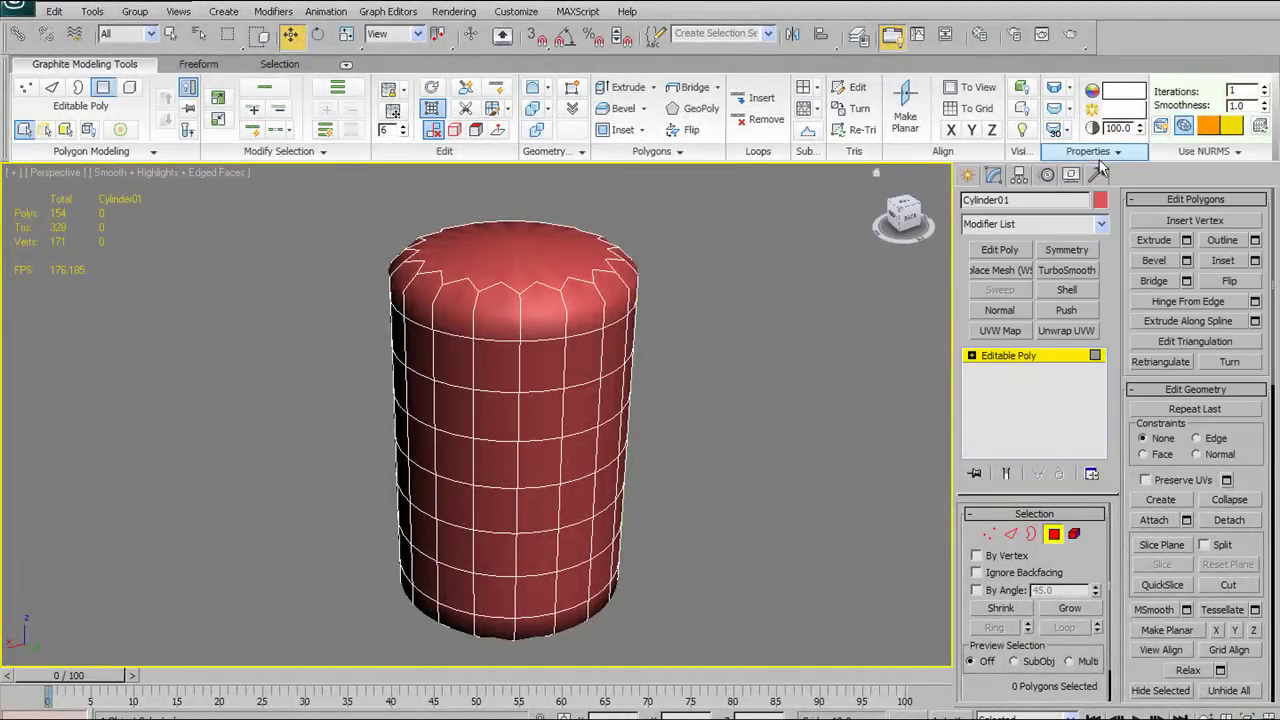
Set the NURMS iterations to 2 and turn off Isoline Display to show the cylinder's full subdivided mesh
{"action": "left_click", "coordinate": [1186, 131]}
{"action": "left_click", "coordinate": [1186, 131]}
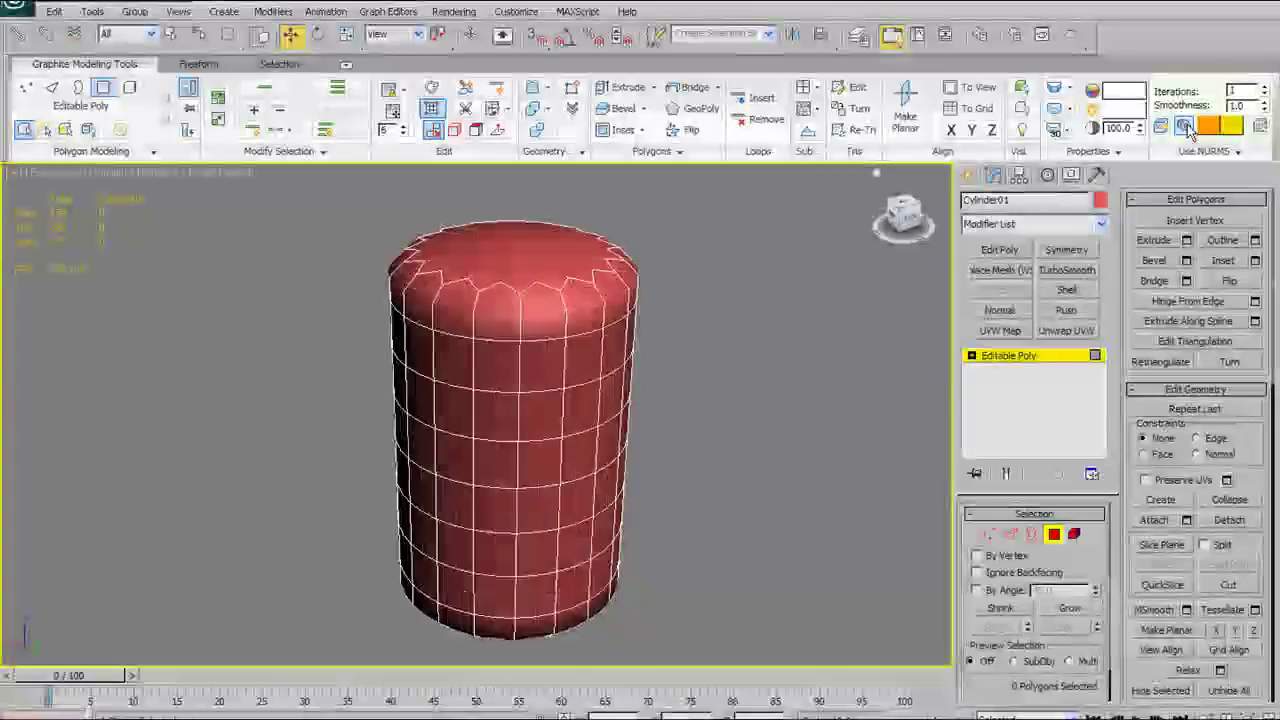
{"action": "middle_click_drag", "start_coordinate": [560, 300], "coordinate": [730, 410], "text": "alt"}
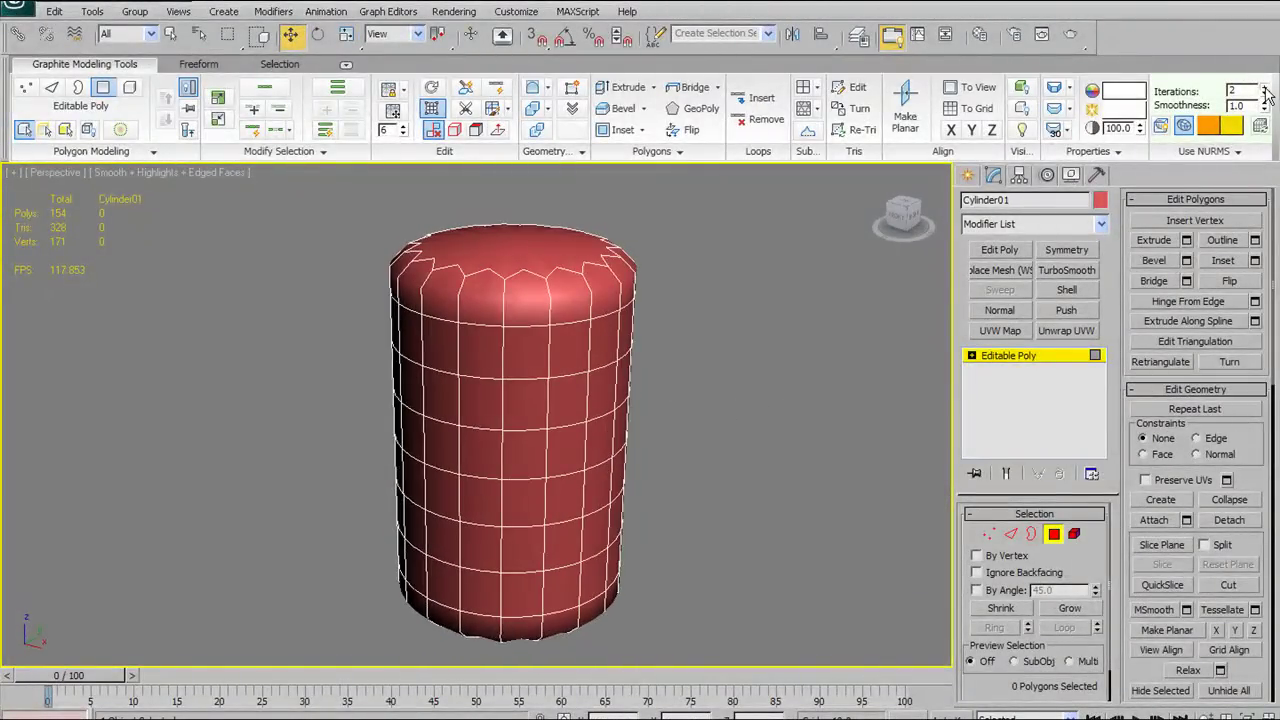
{"action": "middle_click_drag", "start_coordinate": [640, 344], "coordinate": [671, 277], "text": "alt"}
{"action": "left_click", "coordinate": [1205, 130]}
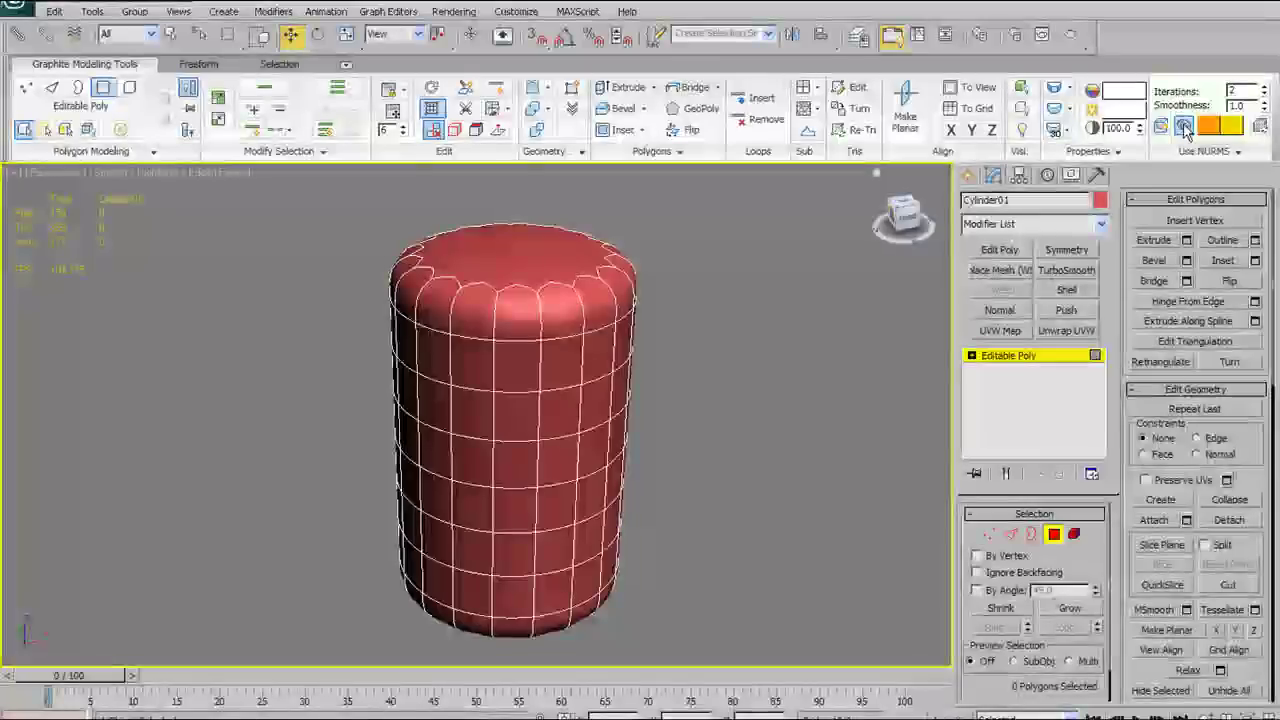
{"action": "mouse_move", "coordinate": [584, 374]}
{"action": "middle_mouse_down", "text": "alt"}
{"action": "mouse_move", "coordinate": [694, 426]}
{"action": "mouse_move", "coordinate": [766, 409]}
{"action": "mouse_move", "coordinate": [640, 394]}
{"action": "mouse_move", "coordinate": [583, 368]}
{"action": "mouse_move", "coordinate": [600, 390]}
{"action": "mouse_move", "coordinate": [600, 430]}
{"action": "mouse_move", "coordinate": [594, 366]}
{"action": "mouse_move", "coordinate": [586, 380]}
{"action": "middle_mouse_up", "text": "alt"}
Lower the NURMS iterations to 0 and raise them back to 2 to compare the cylinder's mesh density
{"action": "left_click", "coordinate": [1265, 95]}
{"action": "left_click", "coordinate": [1265, 95]}
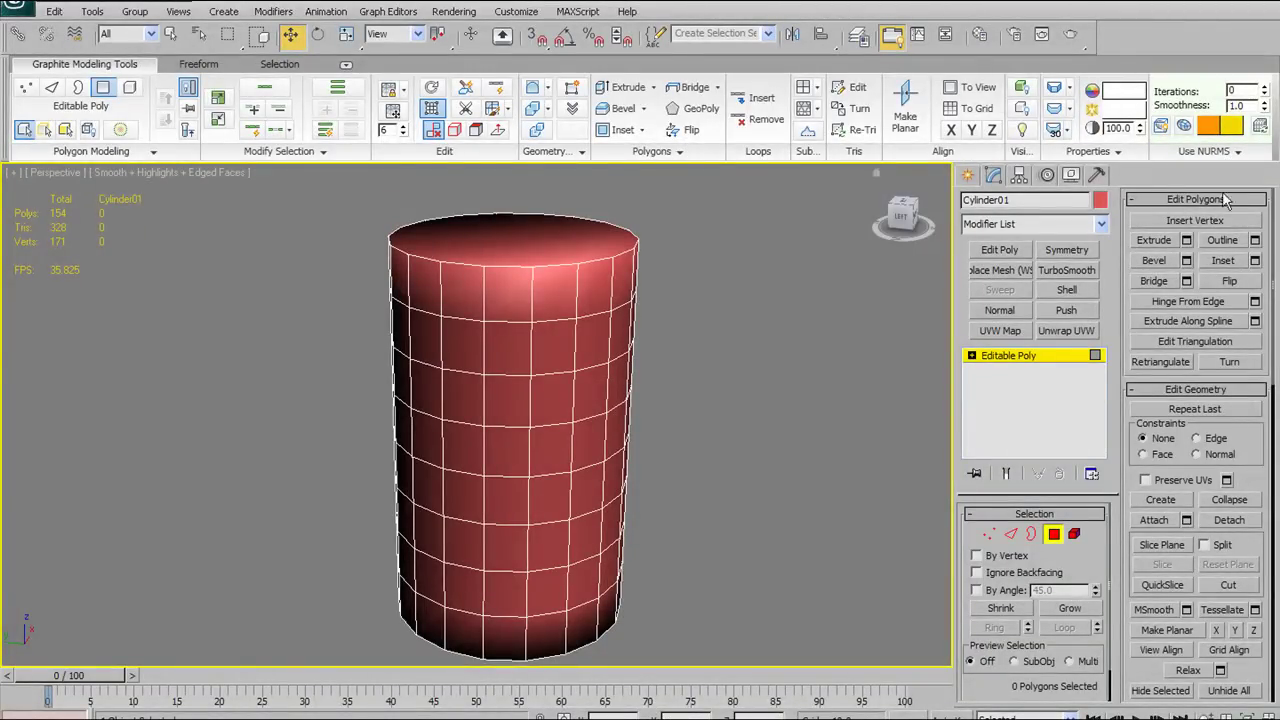
{"action": "left_click", "coordinate": [1265, 88]}
{"action": "left_click", "coordinate": [1265, 88]}
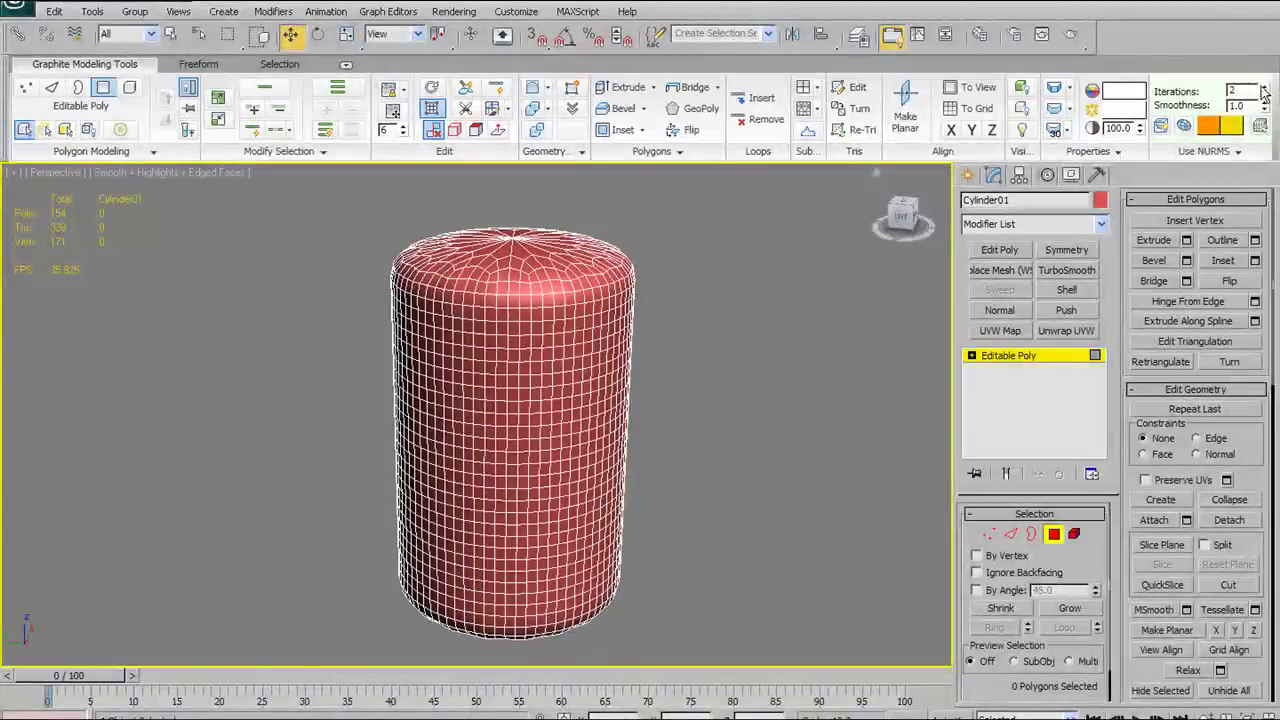
{"action": "middle_click_drag", "start_coordinate": [590, 370], "coordinate": [576, 322], "text": "alt"}
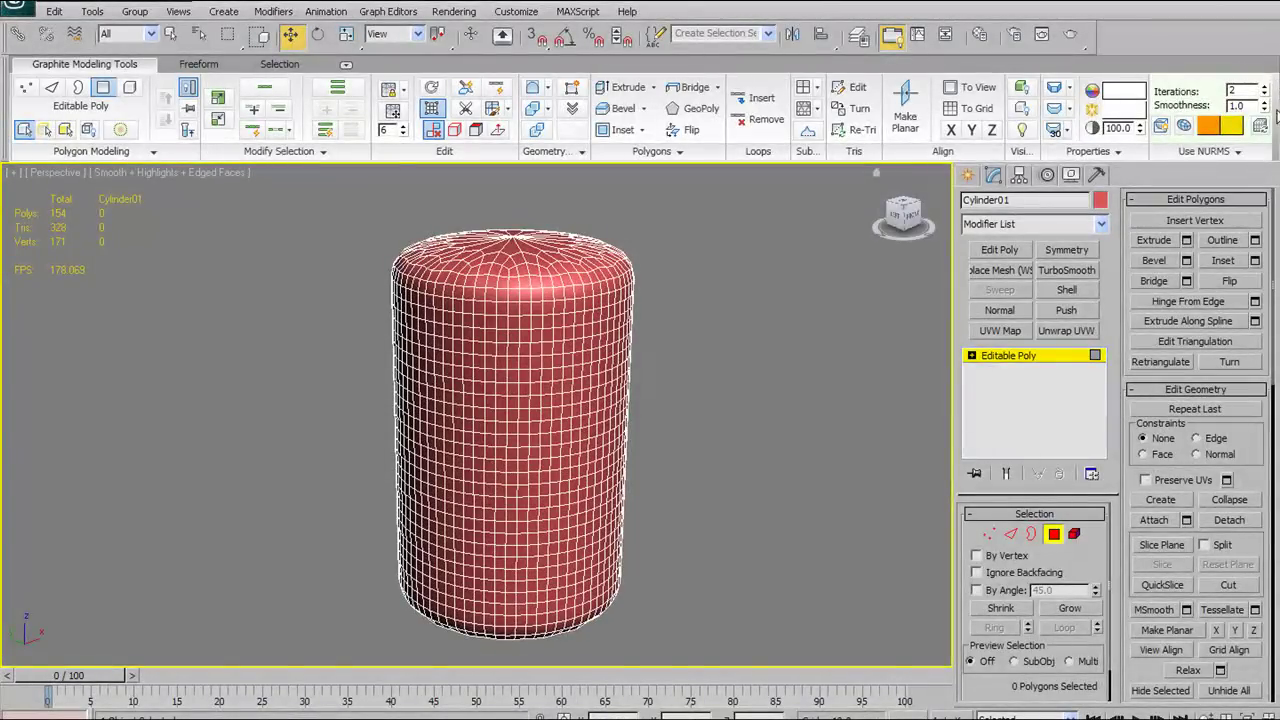
Try lower NURMS smoothness values down to 0.0 on the cylinder and restore the smoothness to 1.0
{"action": "mouse_move", "coordinate": [1265, 108]}
{"action": "left_mouse_down"}
{"action": "mouse_move", "coordinate": [1264, 143]}
{"action": "mouse_move", "coordinate": [1275, 105]}
{"action": "mouse_move", "coordinate": [1268, 94]}
{"action": "mouse_move", "coordinate": [1265, 113]}
{"action": "mouse_move", "coordinate": [1263, 98]}
{"action": "left_mouse_up"}
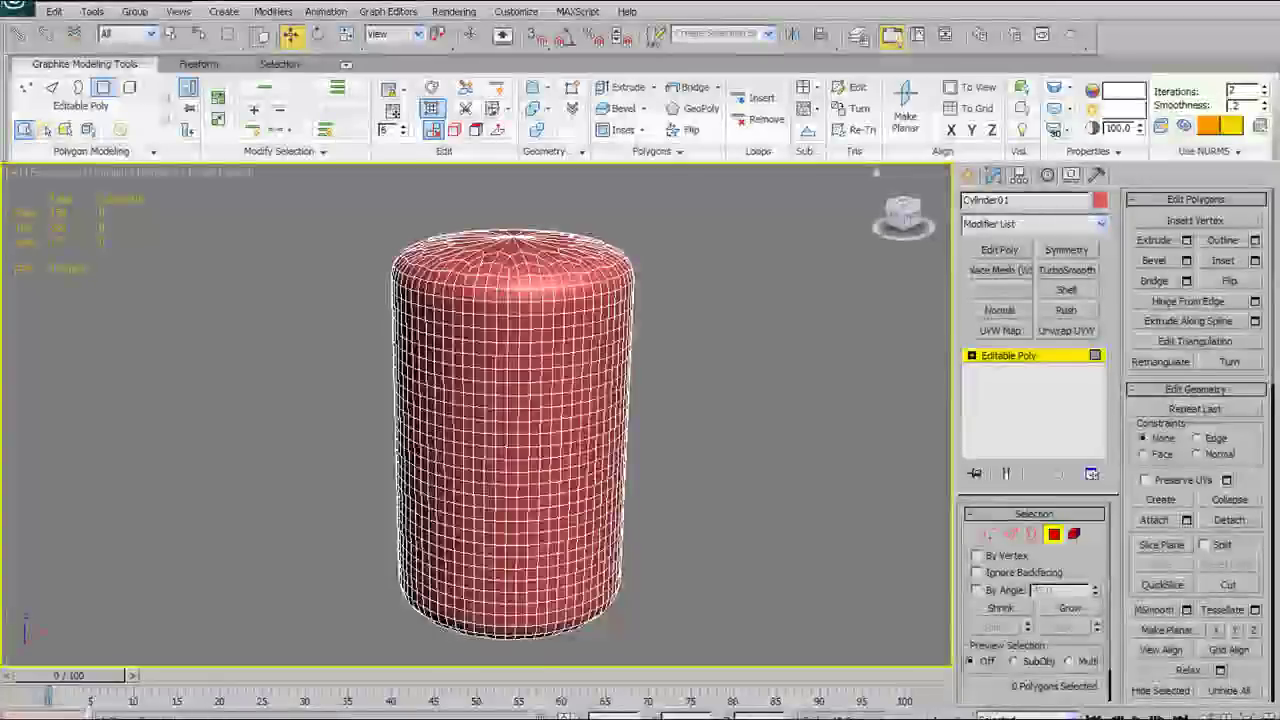
{"action": "key", "text": "Return"}
{"action": "left_click", "coordinate": [1257, 106]}
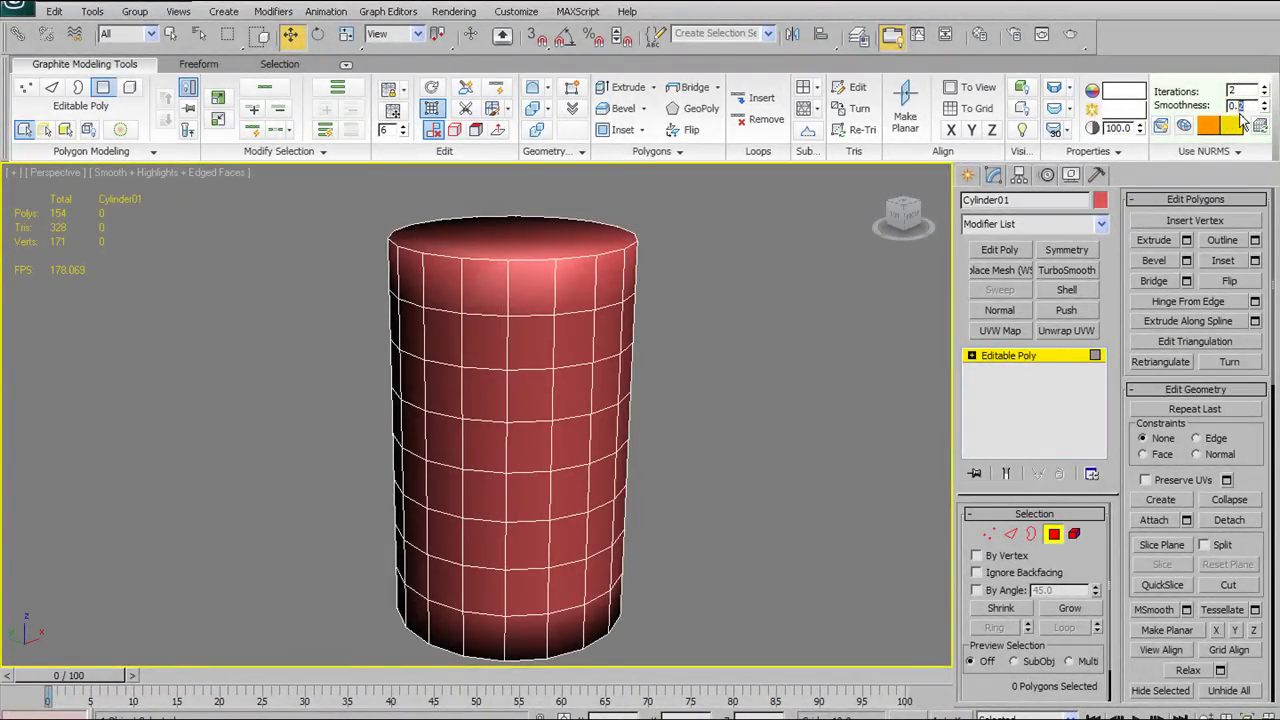
{"action": "double_click", "coordinate": [1255, 105]}
{"action": "mouse_move", "coordinate": [1264, 112]}
{"action": "left_mouse_down"}
{"action": "mouse_move", "coordinate": [1265, 98]}
{"action": "mouse_move", "coordinate": [1267, 114]}
{"action": "left_mouse_up"}
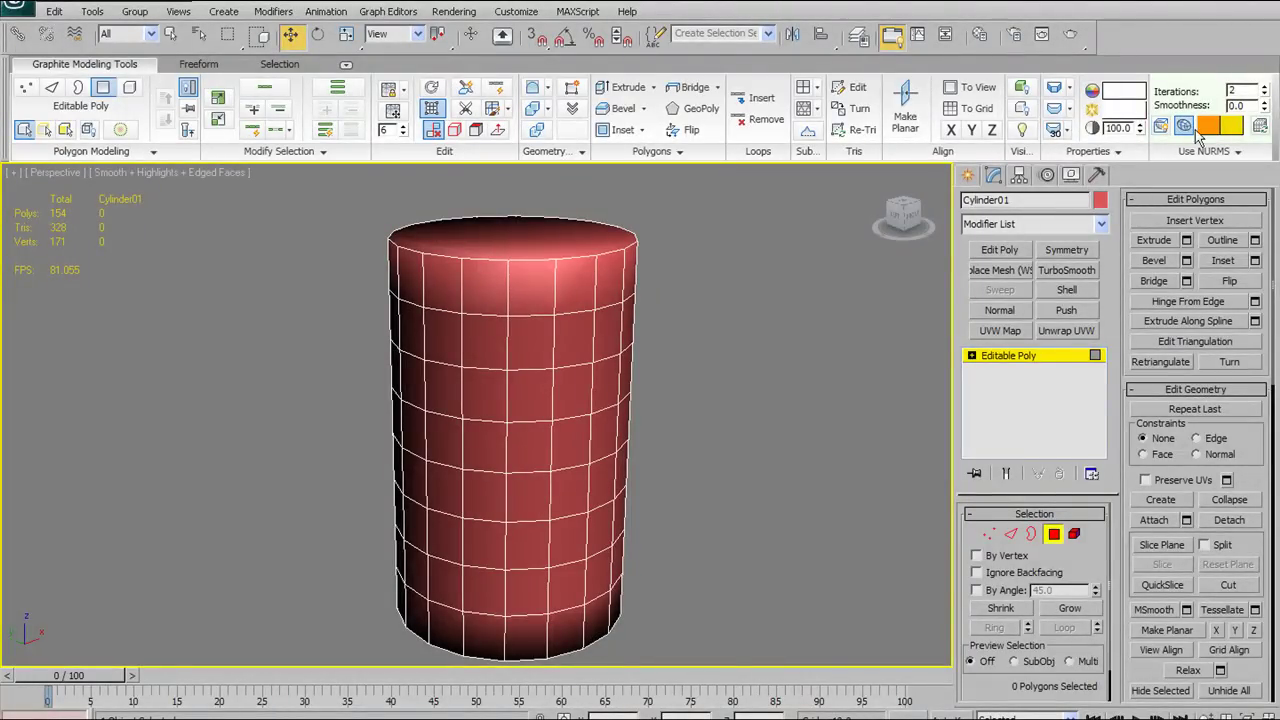
{"action": "left_click_drag", "start_coordinate": [1264, 110], "coordinate": [1275, 79]}
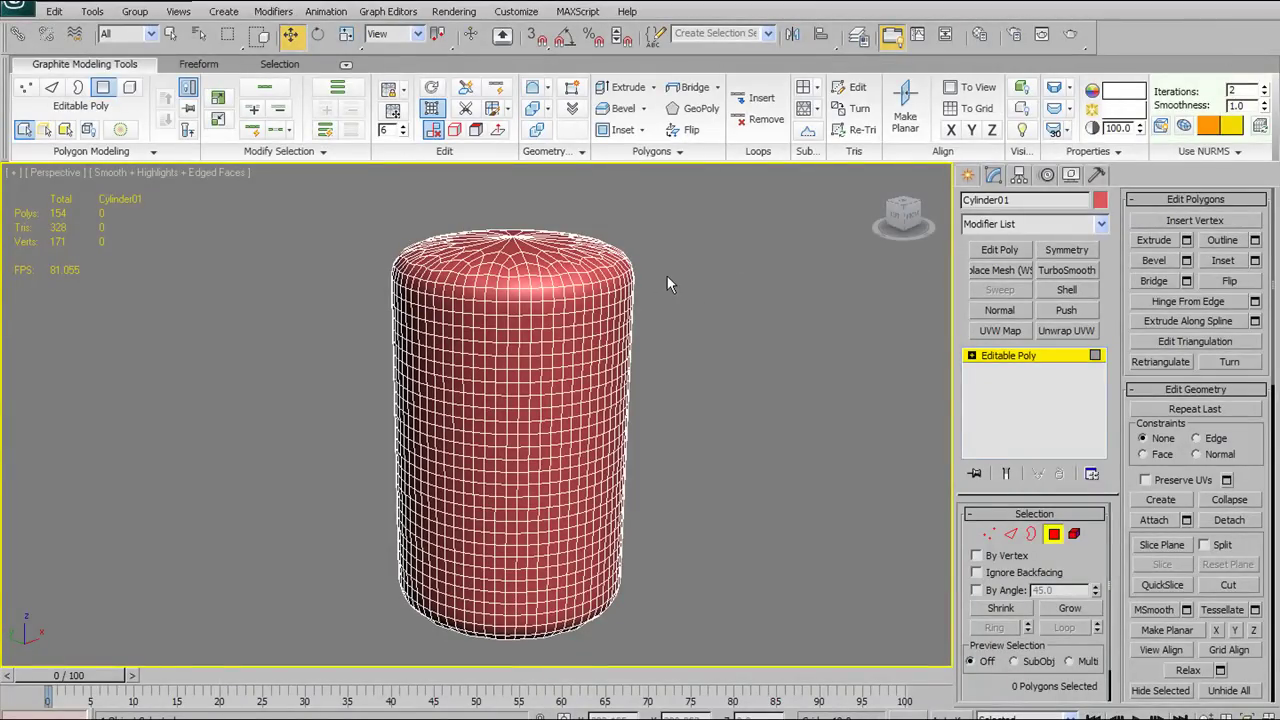
{"action": "middle_click_drag", "start_coordinate": [646, 365], "coordinate": [601, 382], "text": "alt"}
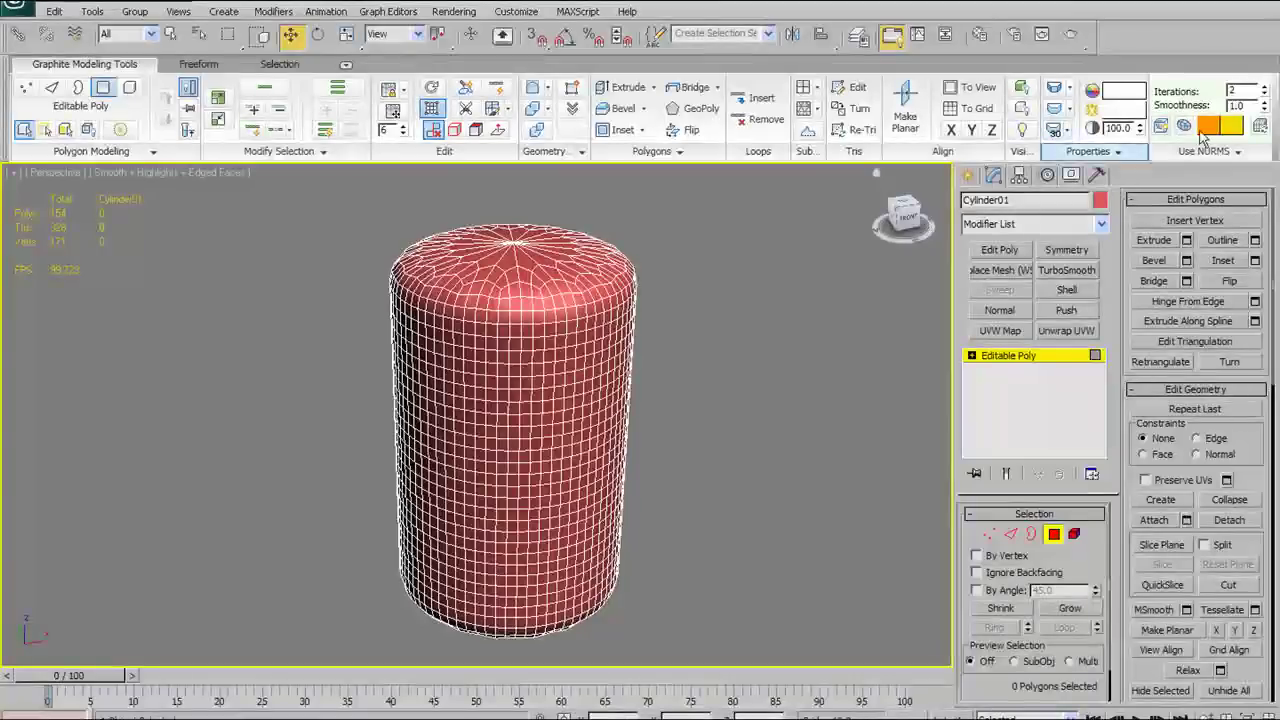
Step the NURMS iterations down through 1 to 0, check the unsubdivided cylinder and return them to 2
{"action": "left_click", "coordinate": [1265, 93]}
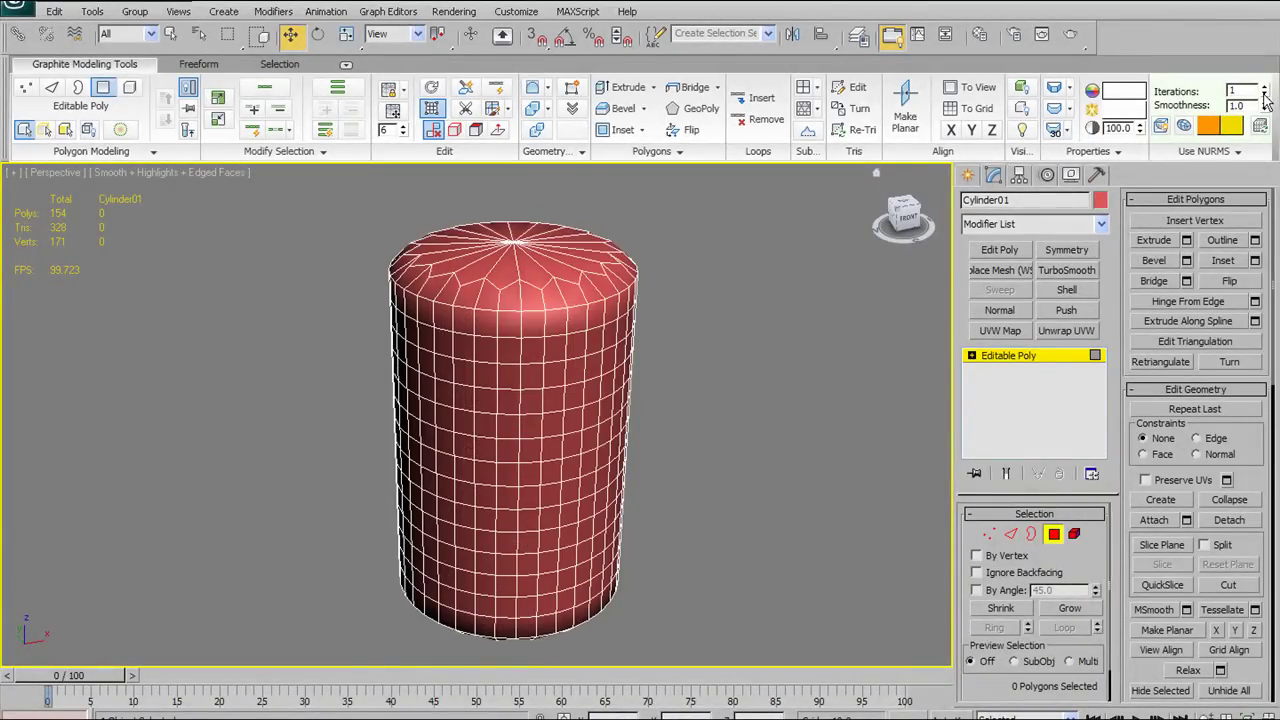
{"action": "left_click", "coordinate": [1265, 97]}
{"action": "middle_click_drag", "start_coordinate": [523, 351], "coordinate": [737, 338], "text": "alt"}
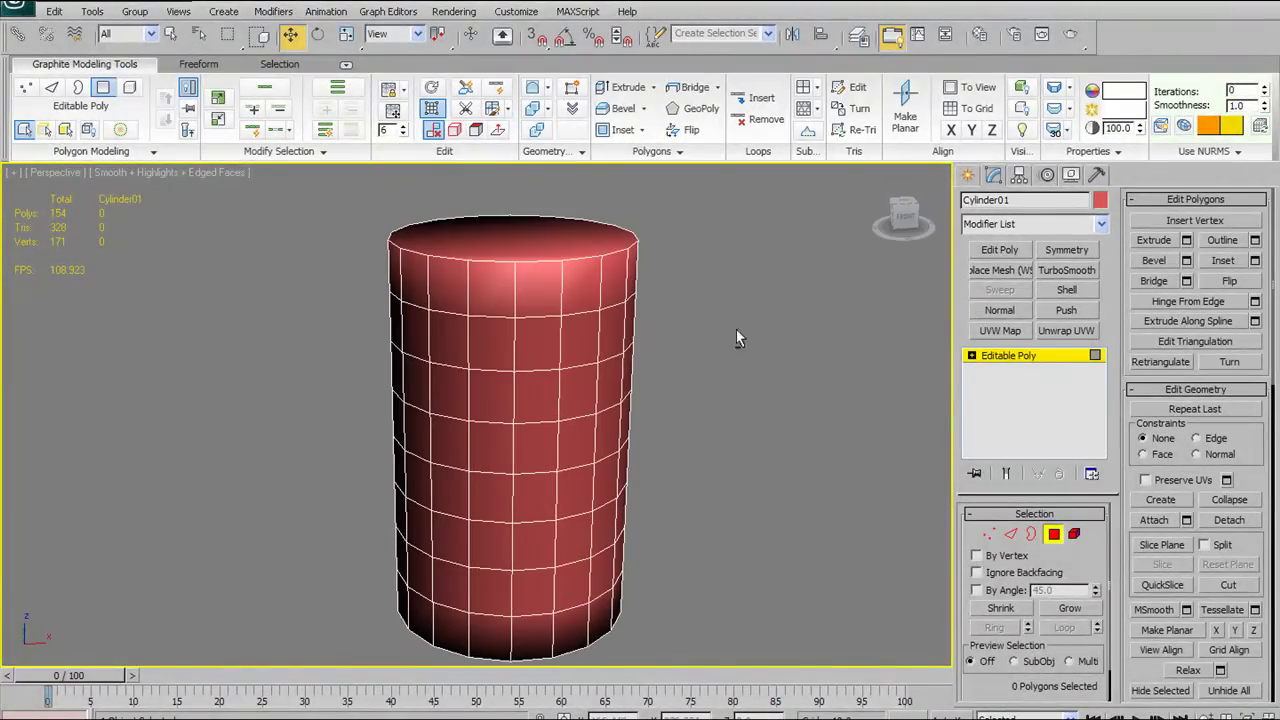
{"action": "left_click", "coordinate": [1265, 88]}
{"action": "left_click", "coordinate": [1265, 88]}
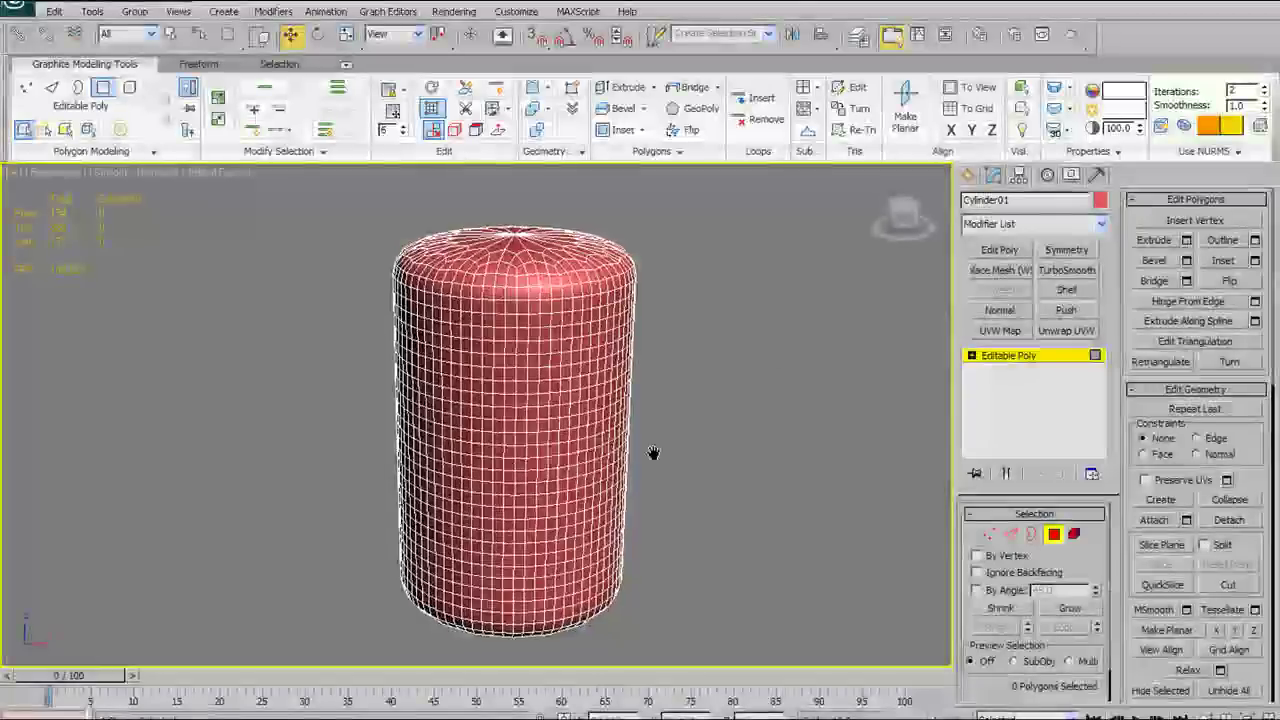
{"action": "middle_click_drag", "start_coordinate": [651, 449], "coordinate": [659, 442]}
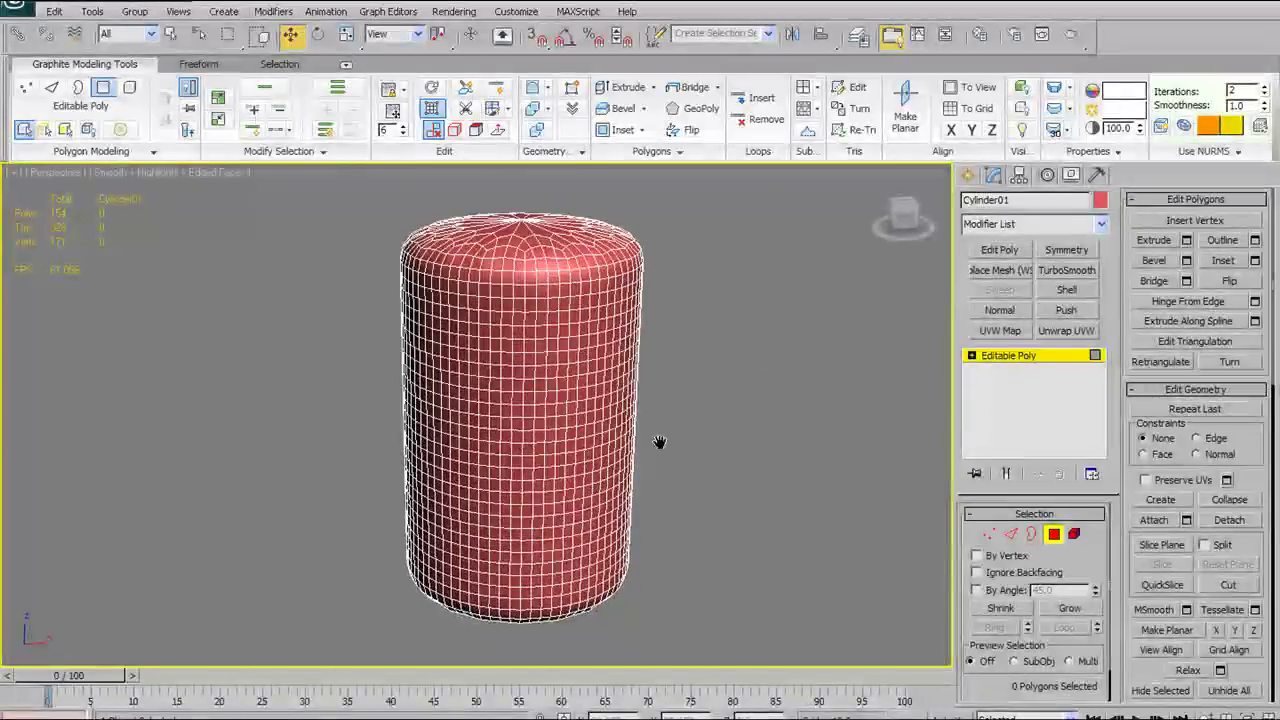
Turn on Isoline Display and toggle Smooth Result off and on to compare the cylinder's shading
{"action": "left_click", "coordinate": [1234, 152]}
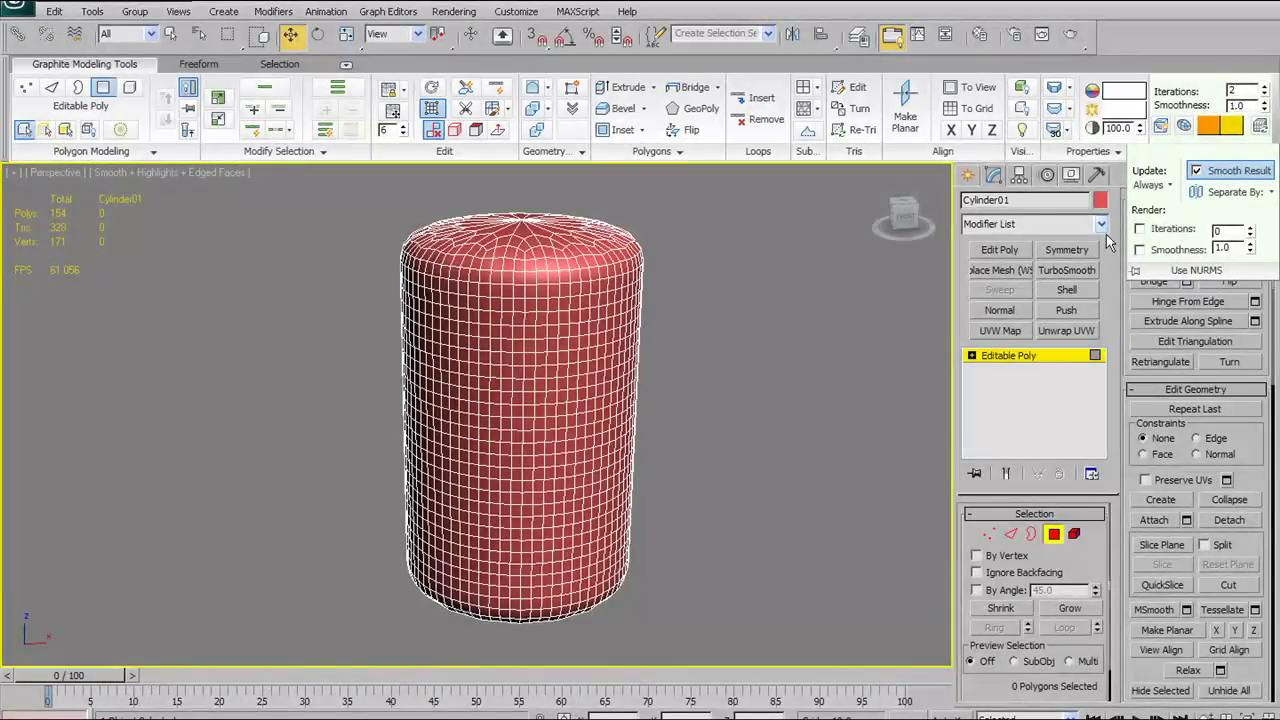
{"action": "left_click", "coordinate": [1200, 177]}
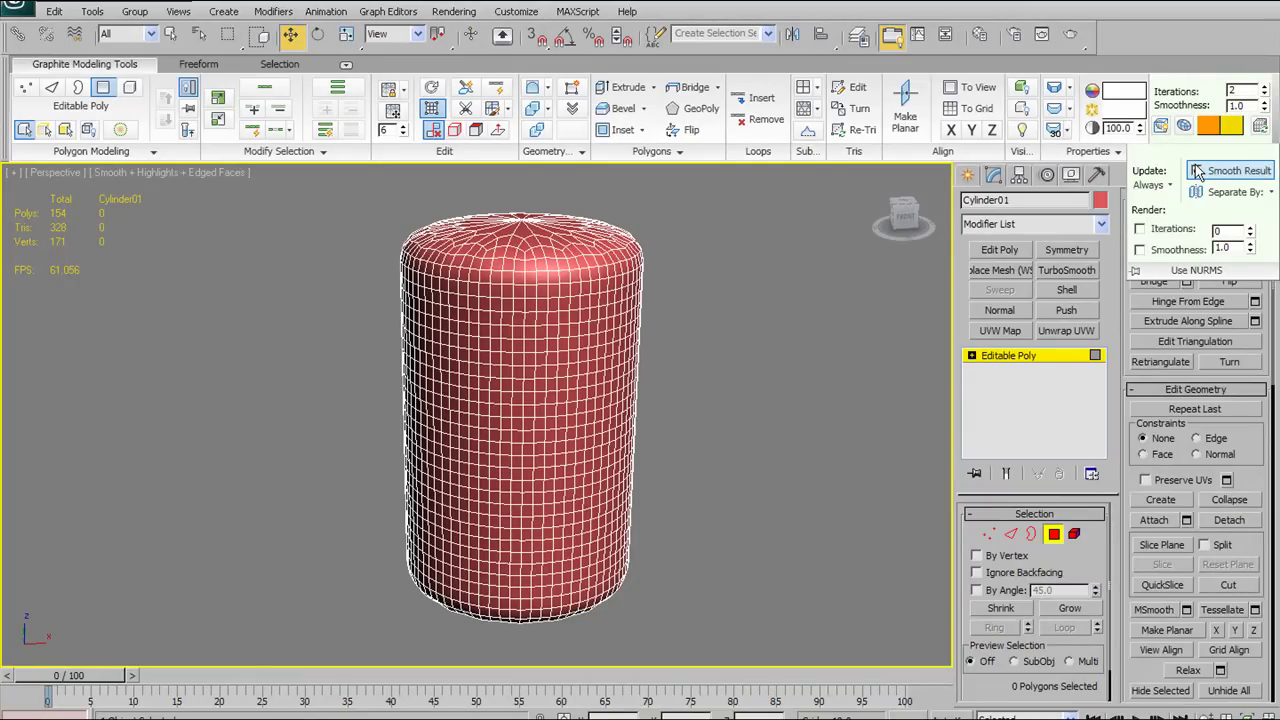
{"action": "left_click", "coordinate": [1183, 126]}
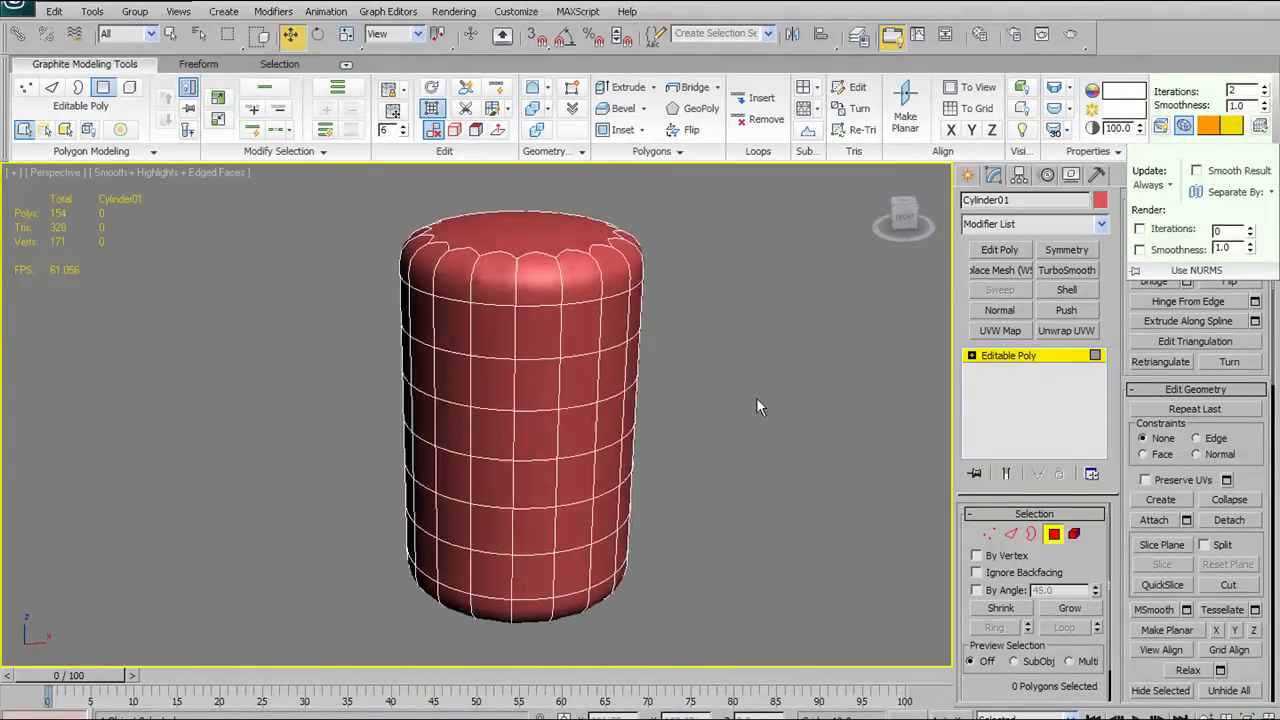
{"action": "left_click", "coordinate": [1197, 172]}
{"action": "middle_click_drag", "start_coordinate": [658, 294], "coordinate": [645, 352], "text": "alt"}
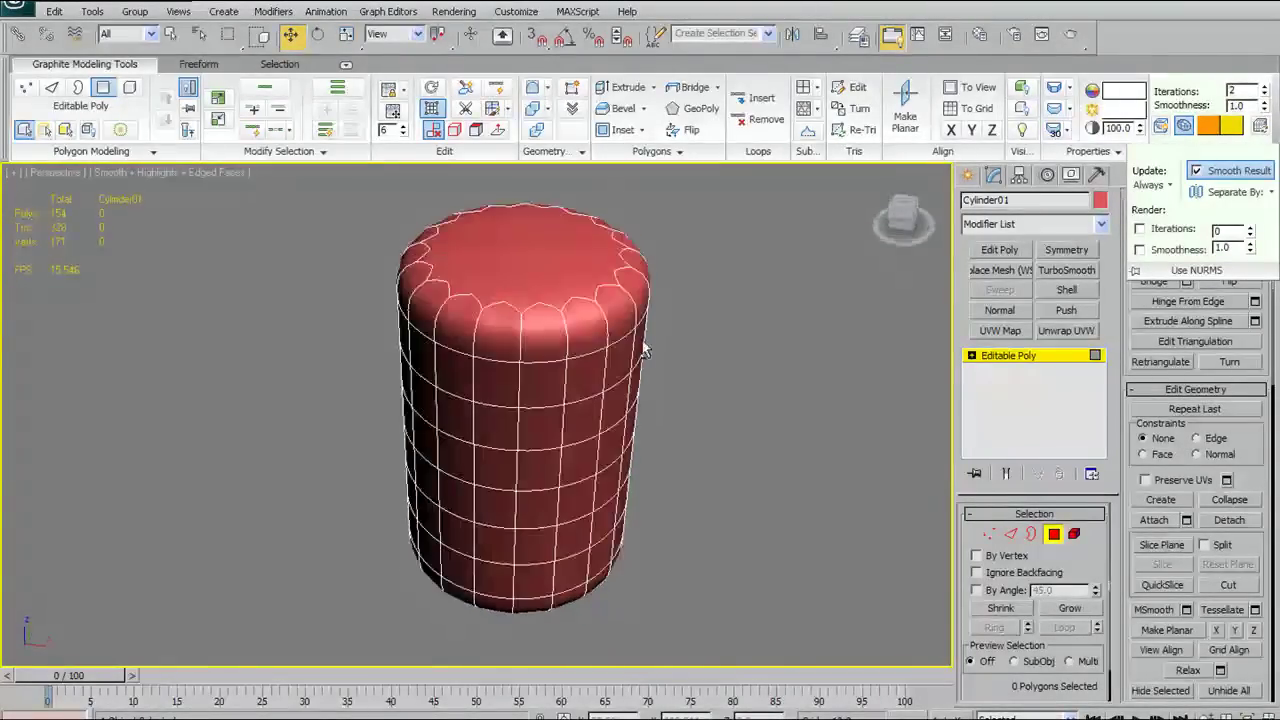
{"action": "middle_click_drag", "start_coordinate": [404, 355], "coordinate": [466, 258], "text": "alt"}
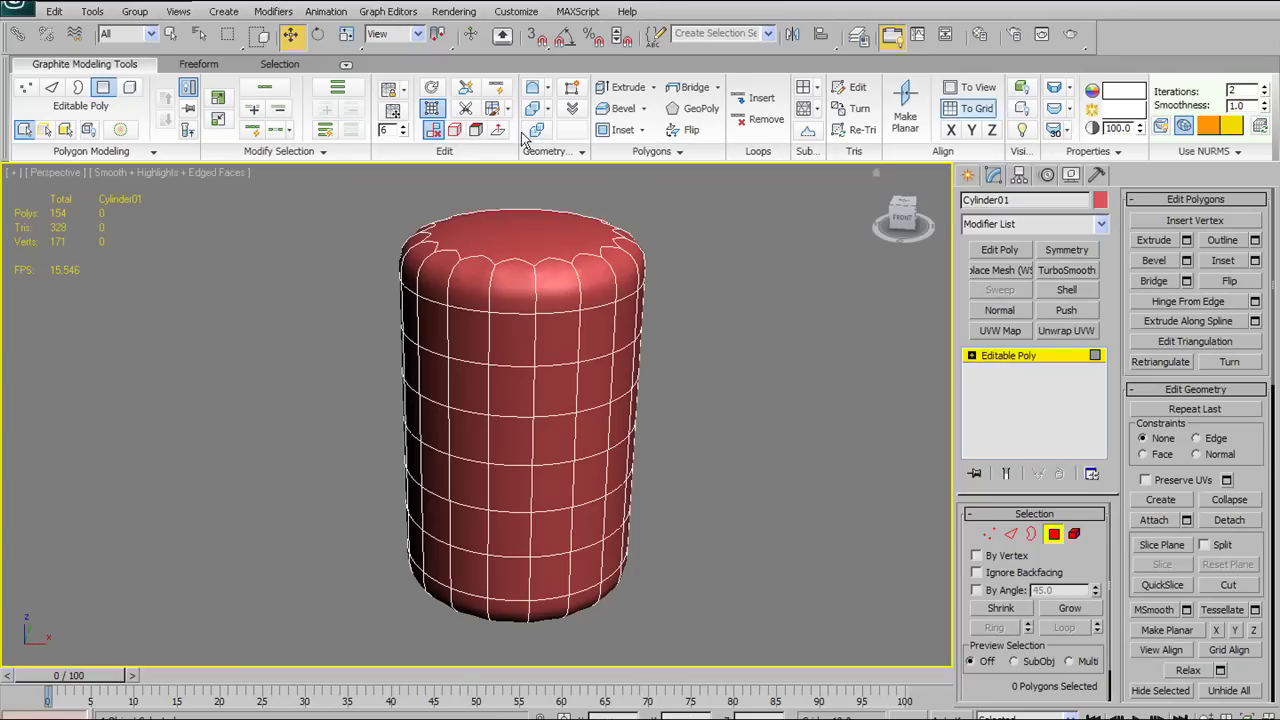
Turn NURMS subdivision off and back on to compare the original faceted cylinder with the smoothed one
{"action": "left_click", "coordinate": [436, 110]}
{"action": "middle_click_drag", "start_coordinate": [557, 243], "coordinate": [574, 298], "text": "alt"}
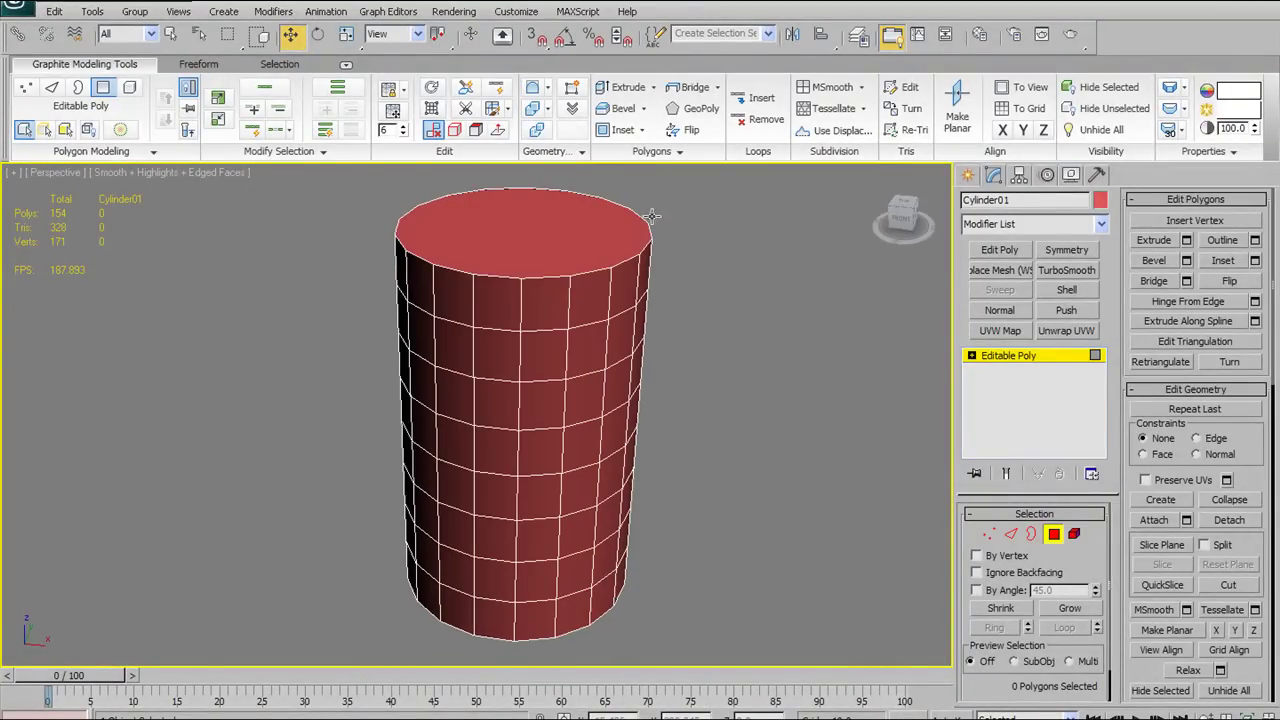
{"action": "left_click", "coordinate": [1204, 151]}
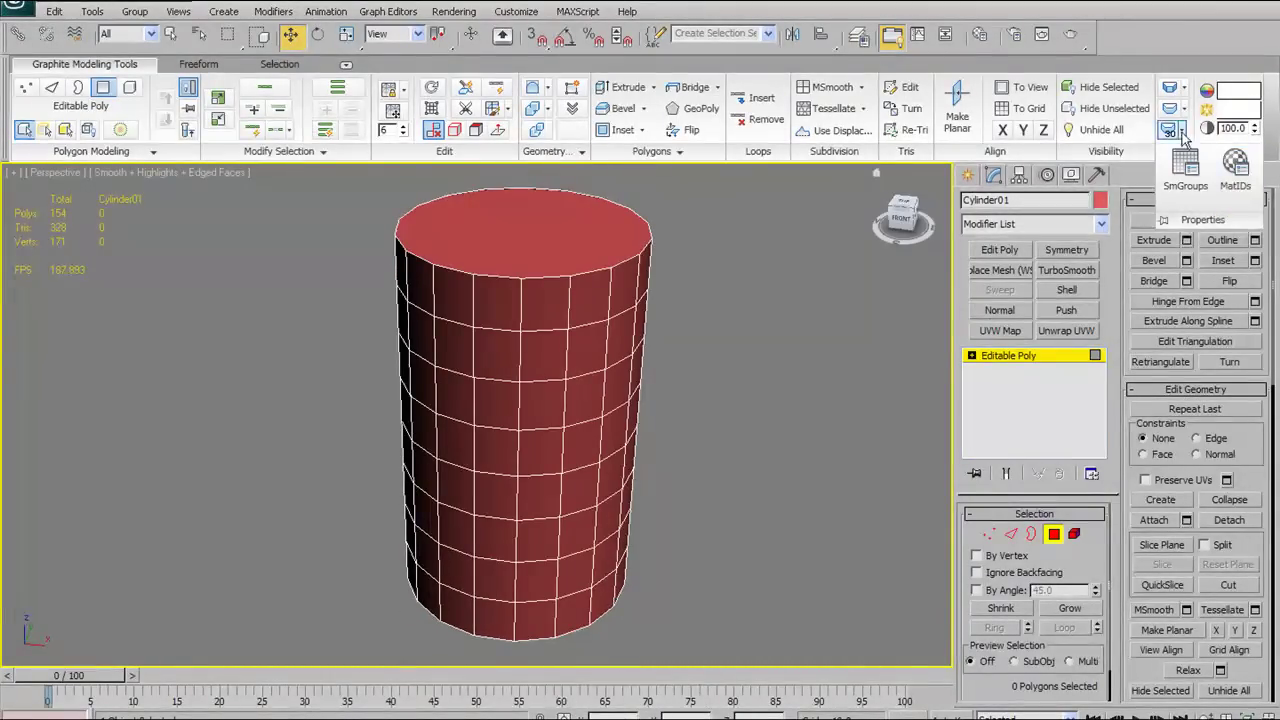
{"action": "left_click", "coordinate": [434, 109]}
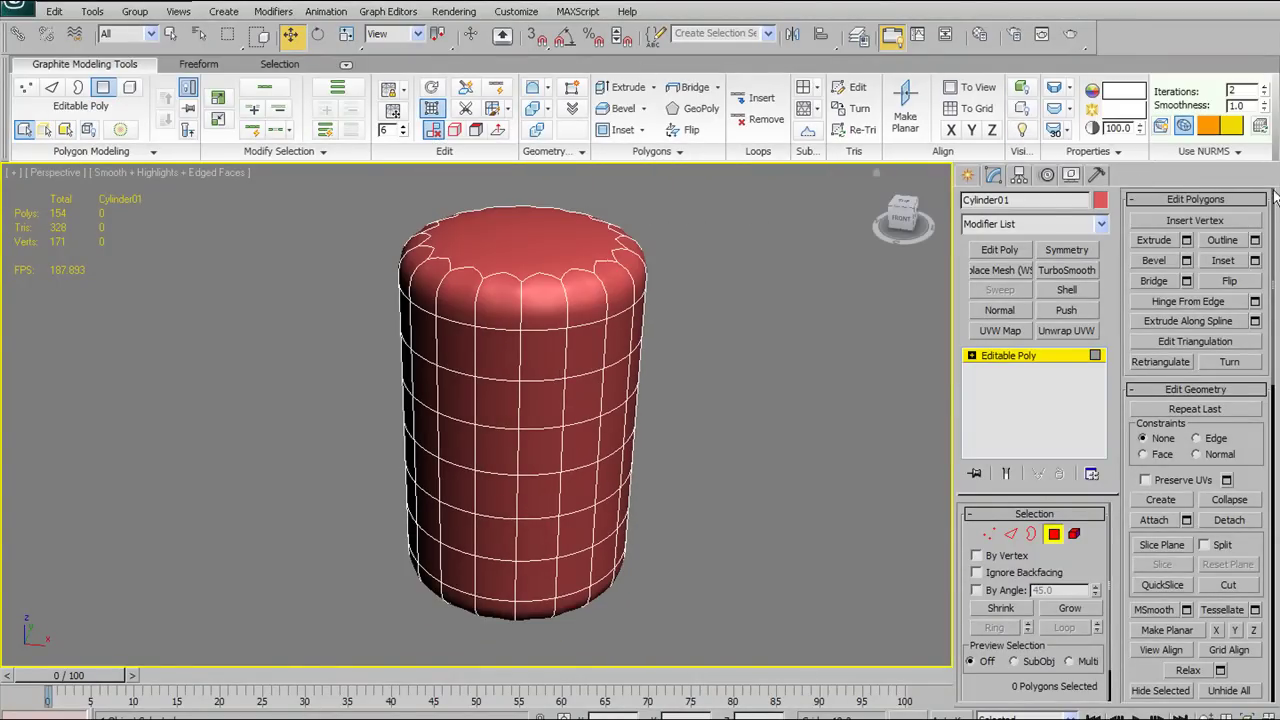
Turn off Smooth Result and Isoline Display, and hide the edged faces on the cylinder
{"action": "left_click", "coordinate": [1210, 151]}
{"action": "middle_click_drag", "start_coordinate": [489, 408], "coordinate": [492, 379], "text": "alt"}
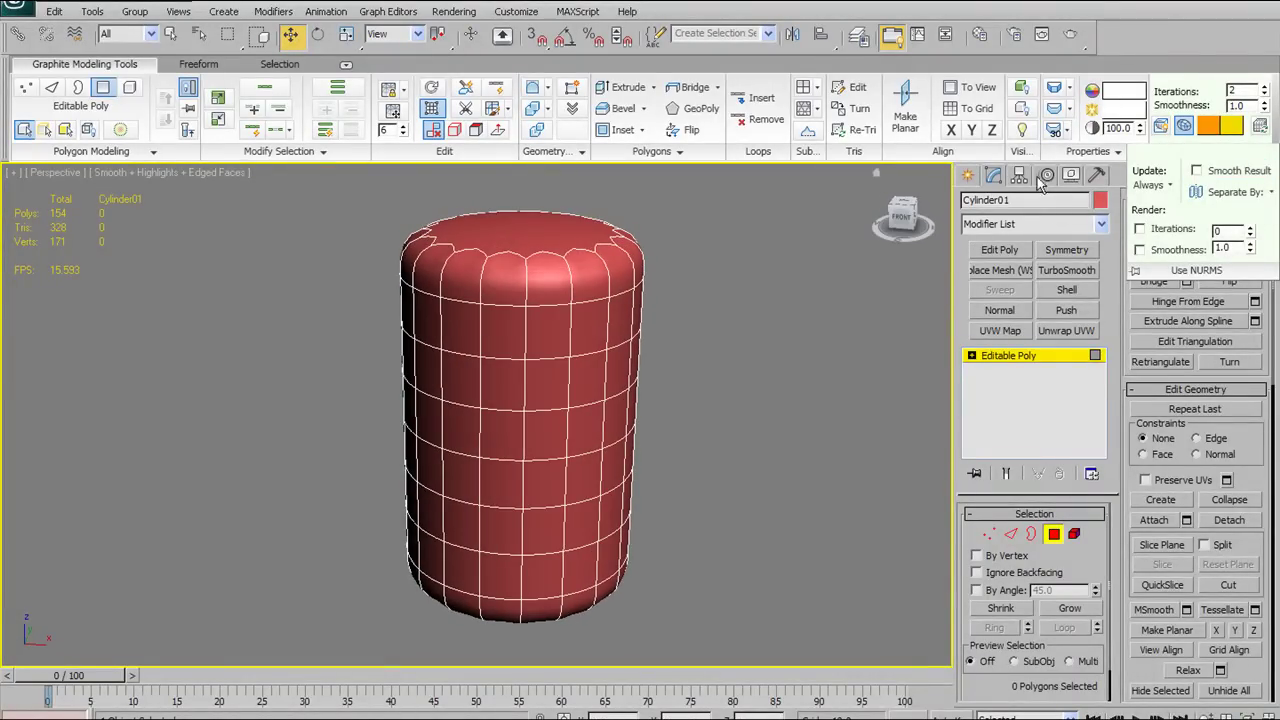
{"action": "left_click", "coordinate": [1183, 127]}
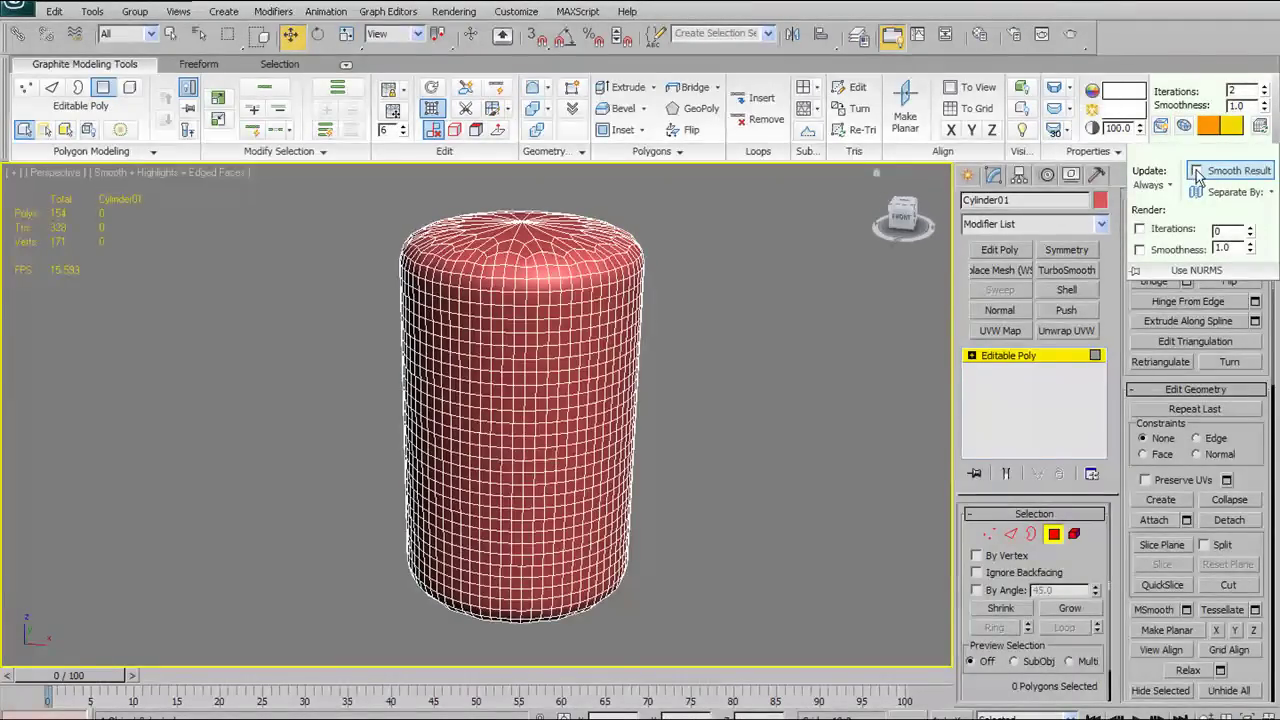
{"action": "key", "text": "F4"}
{"action": "middle_click_drag", "start_coordinate": [678, 372], "coordinate": [672, 402], "text": "alt"}
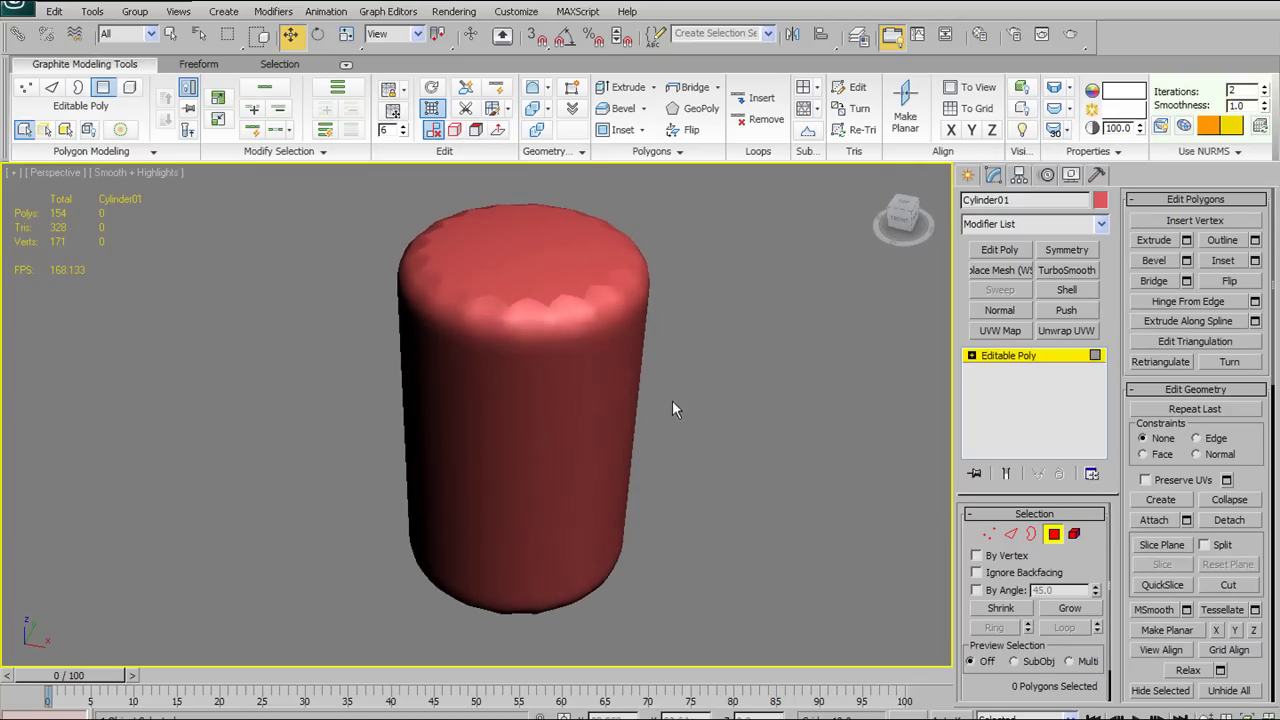
Examine the jagged shading around the cylinder's top cap and turn on Smooth Result
{"action": "left_click", "coordinate": [1222, 152]}
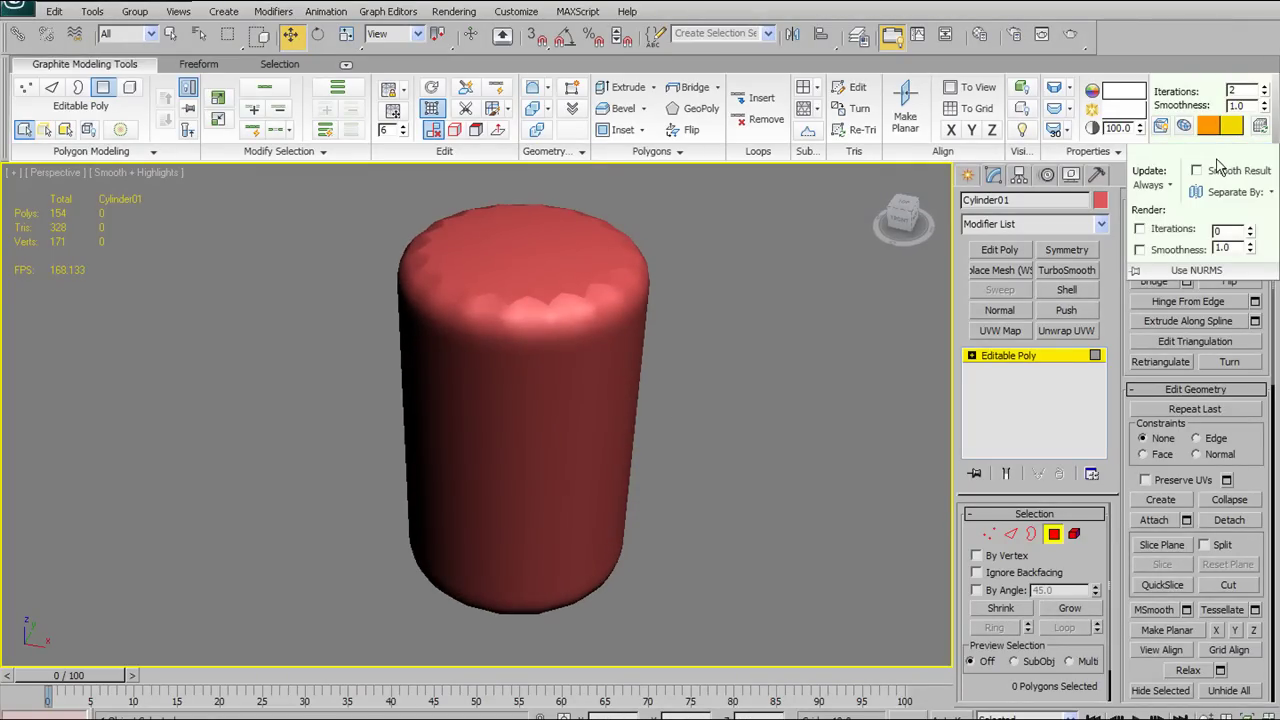
{"action": "middle_click_drag", "start_coordinate": [781, 270], "coordinate": [755, 260], "text": "alt"}
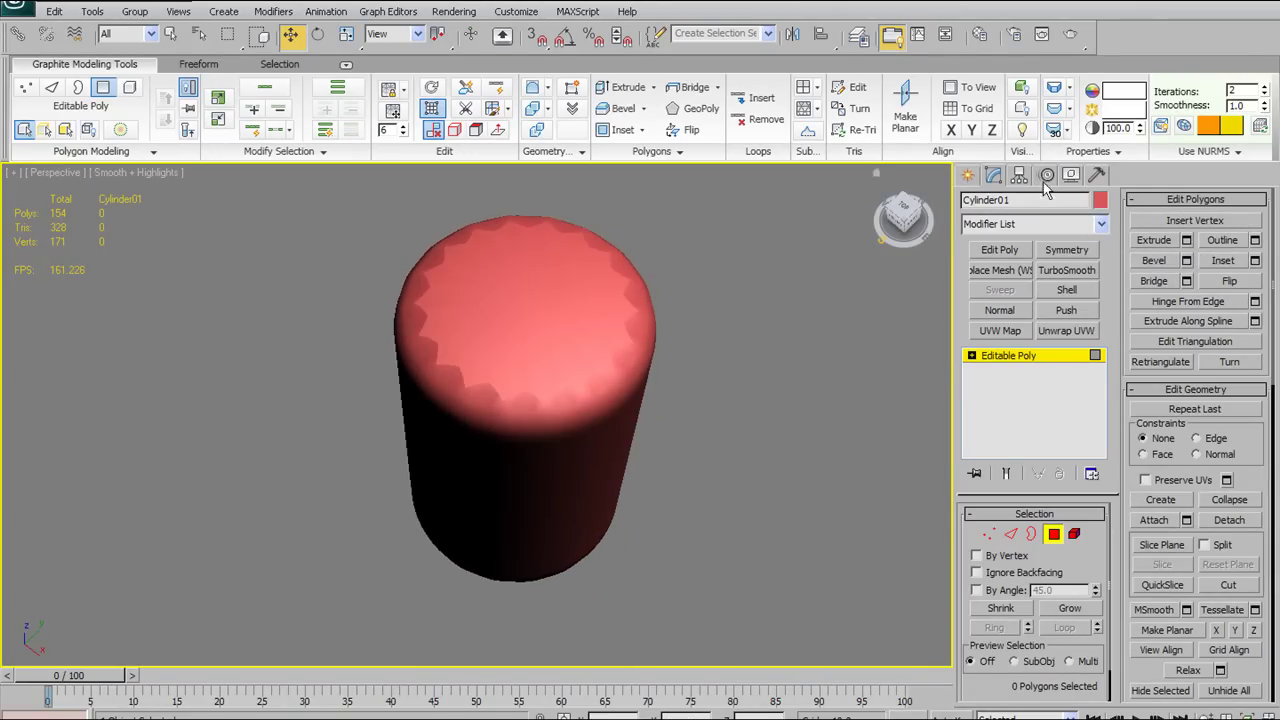
{"action": "left_click", "coordinate": [1196, 151]}
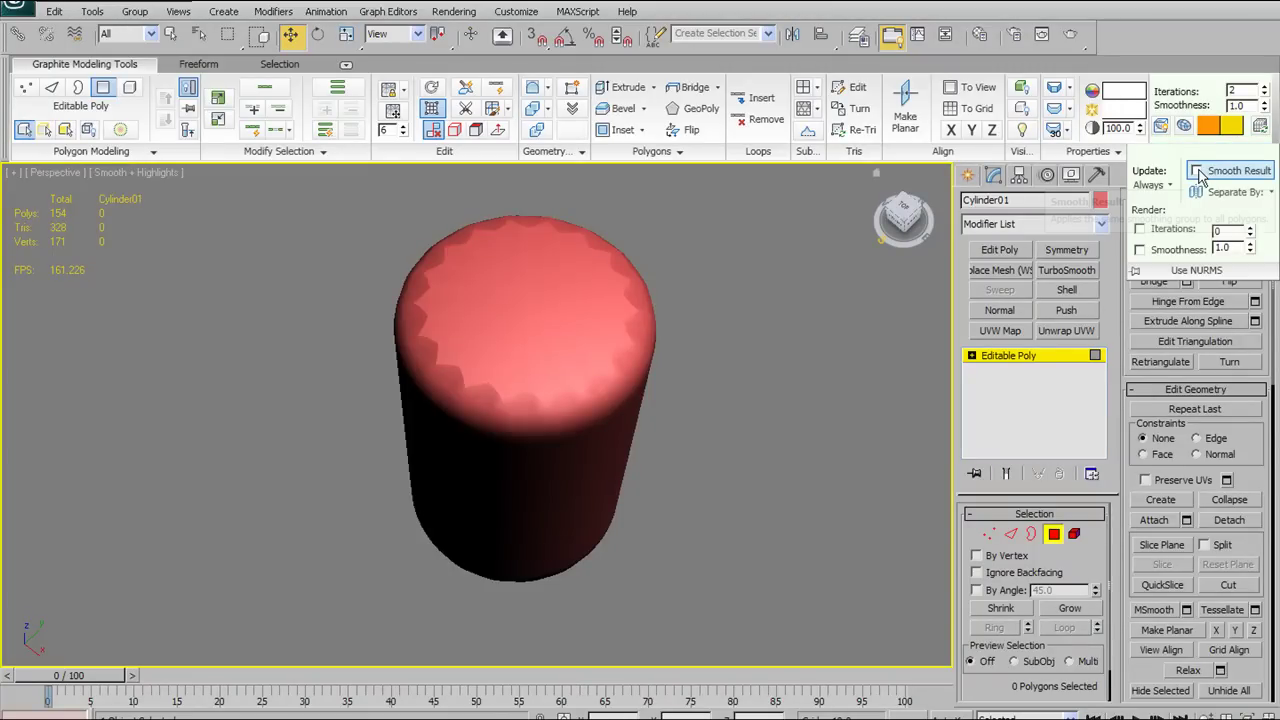
{"action": "left_click", "coordinate": [1197, 171]}
{"action": "middle_click_drag", "start_coordinate": [432, 453], "coordinate": [548, 426], "text": "alt"}
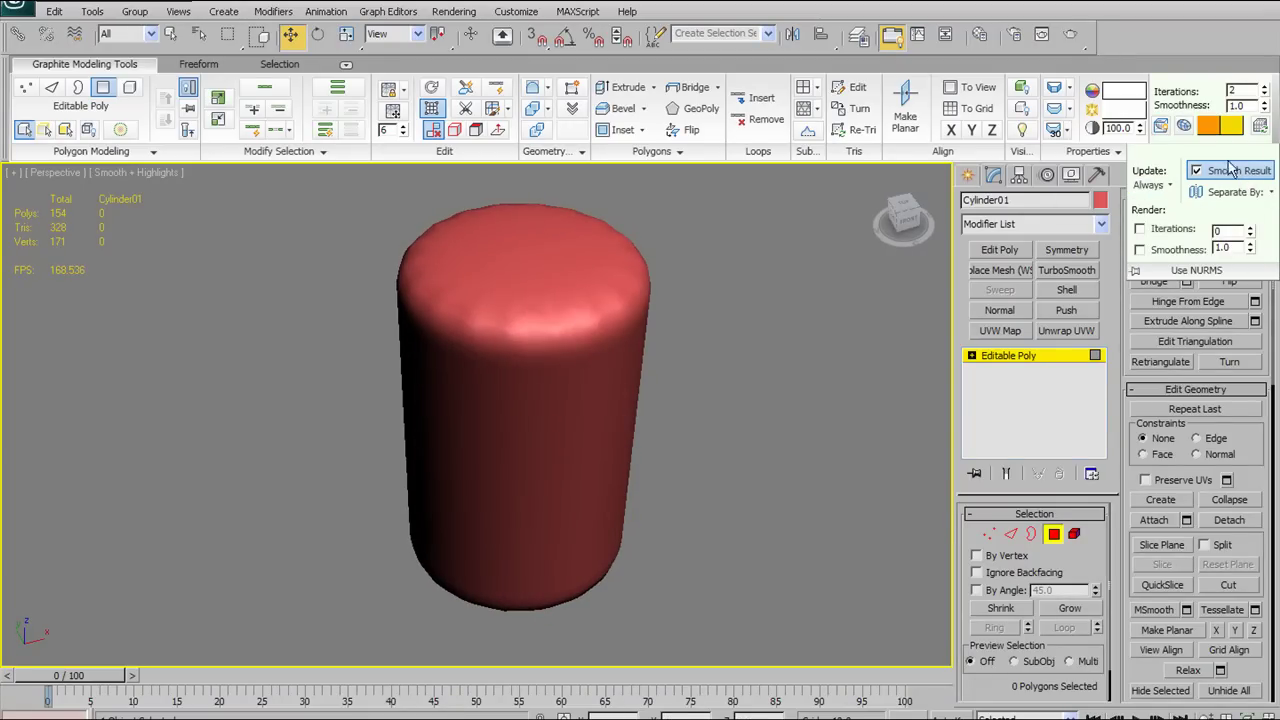
Toggle NURMS separation by Smoothing Groups to compare the cylinder's cap edge, leave it on, and inspect the result from several angles
{"action": "left_click", "coordinate": [1269, 193]}
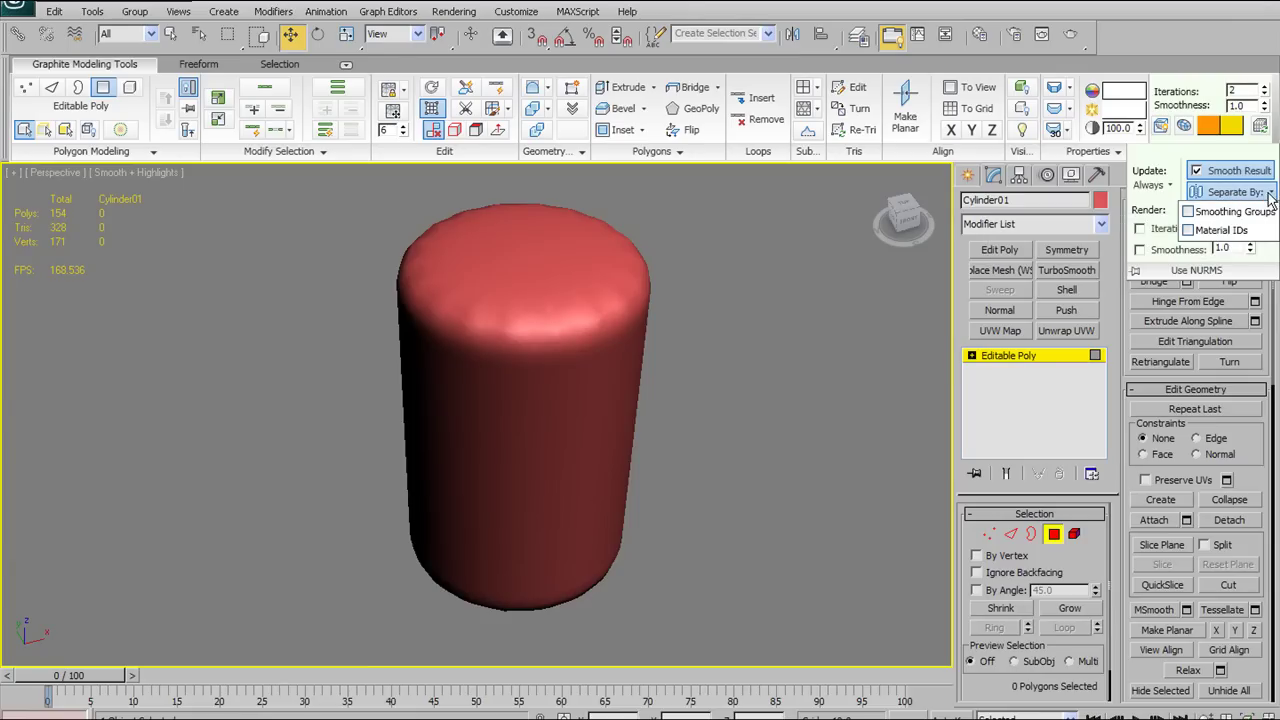
{"action": "left_click", "coordinate": [1189, 213]}
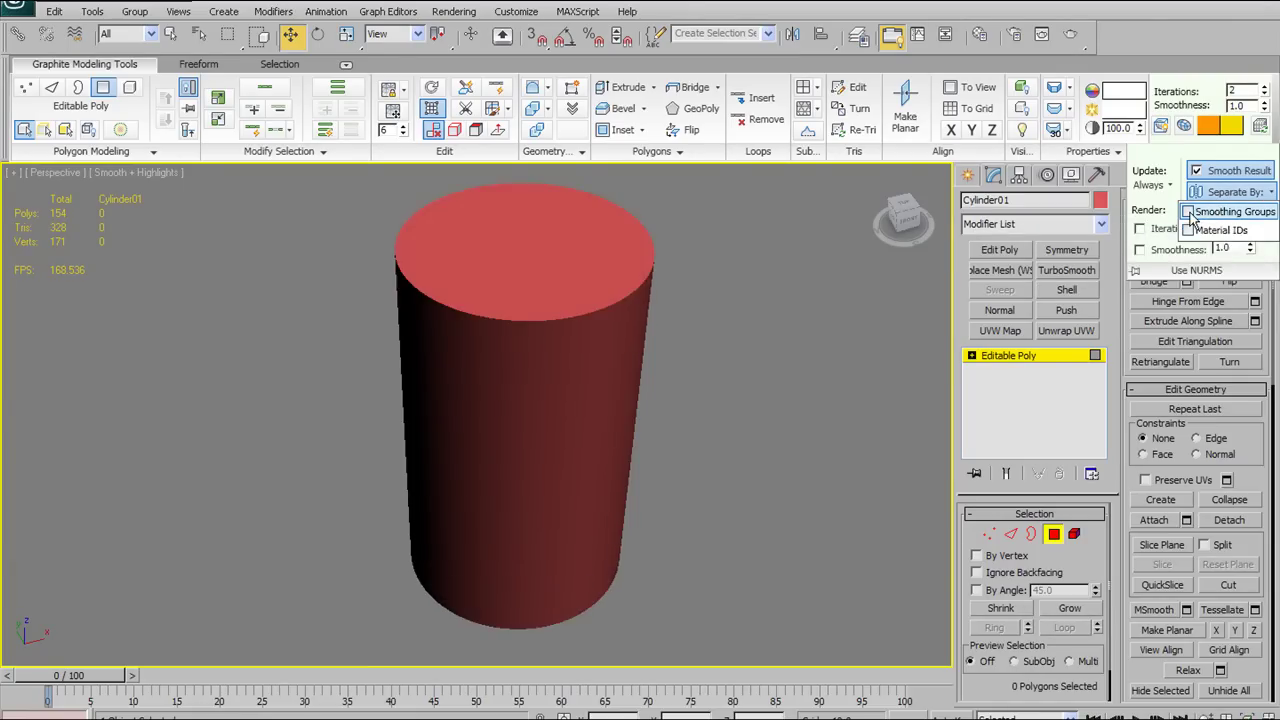
{"action": "left_click", "coordinate": [1189, 213]}
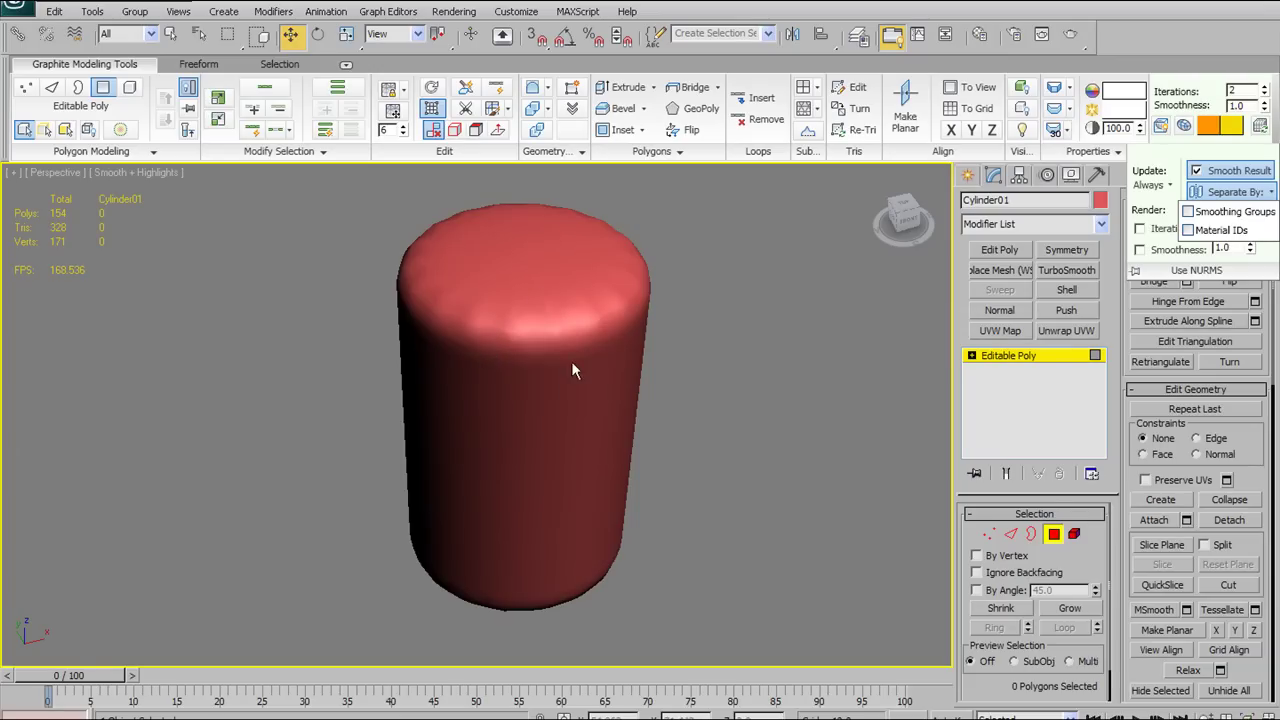
{"action": "left_click", "coordinate": [1188, 213]}
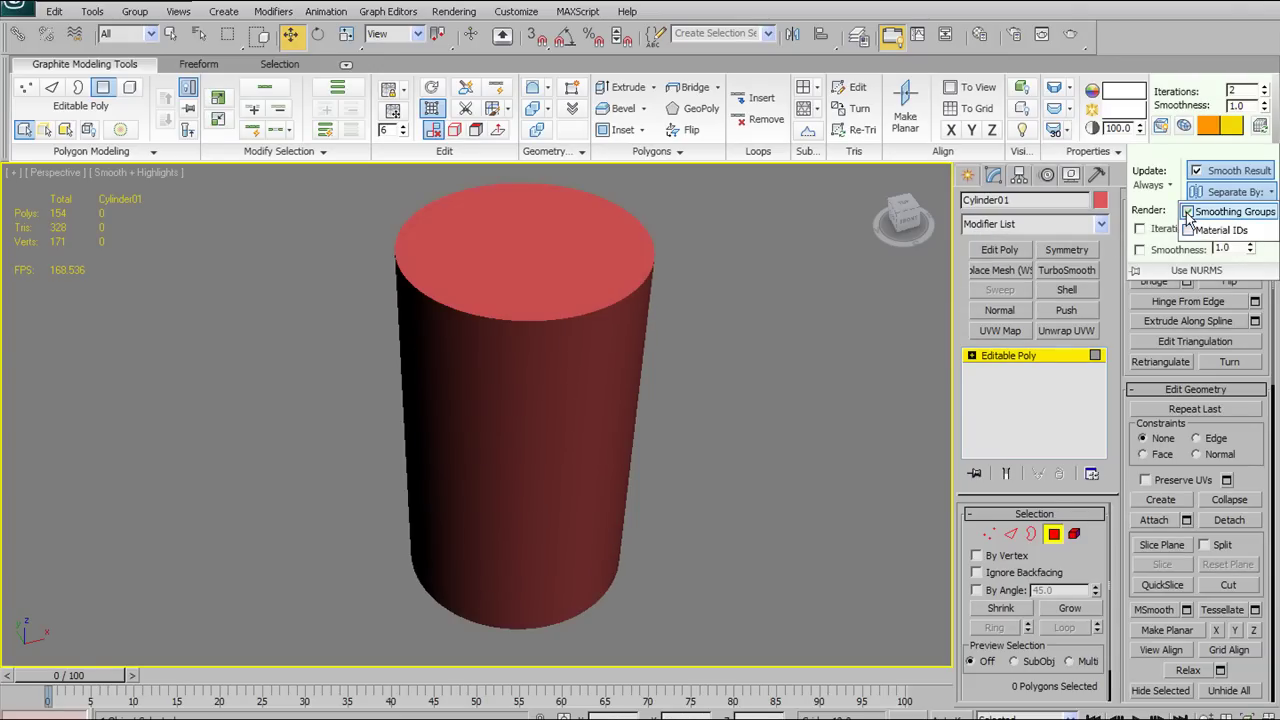
{"action": "left_click", "coordinate": [1188, 213]}
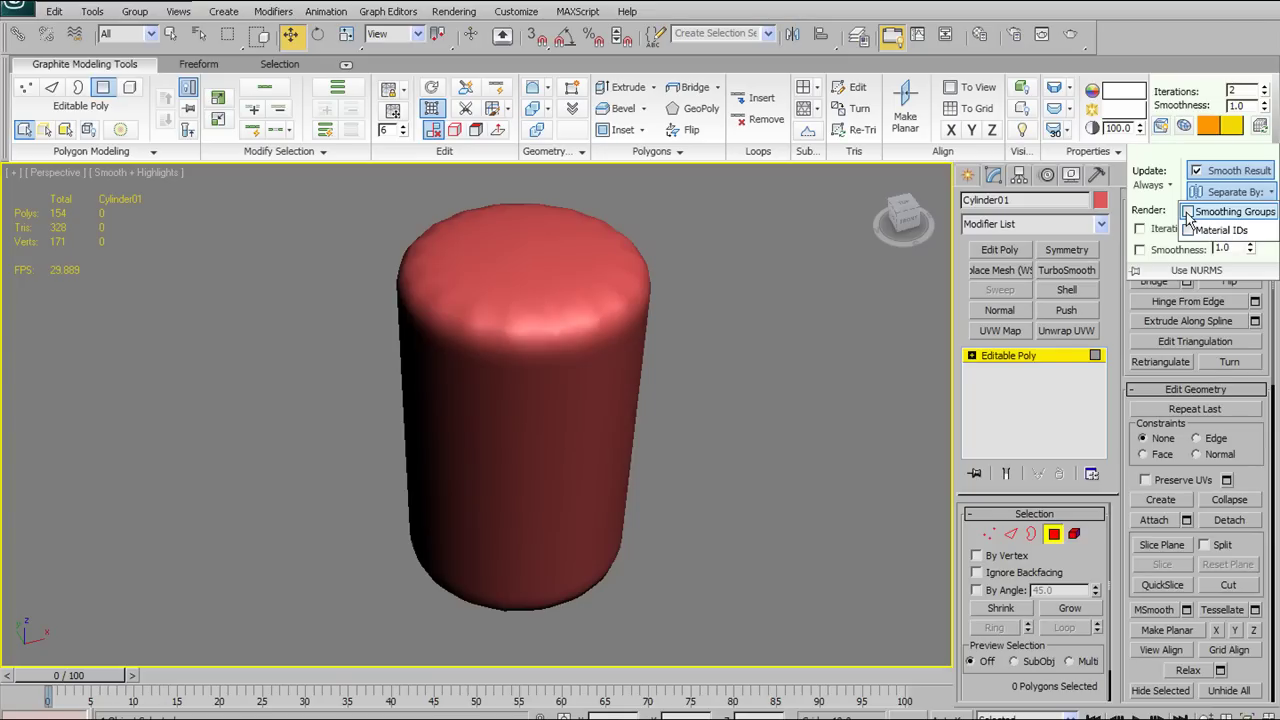
{"action": "left_click", "coordinate": [1188, 213]}
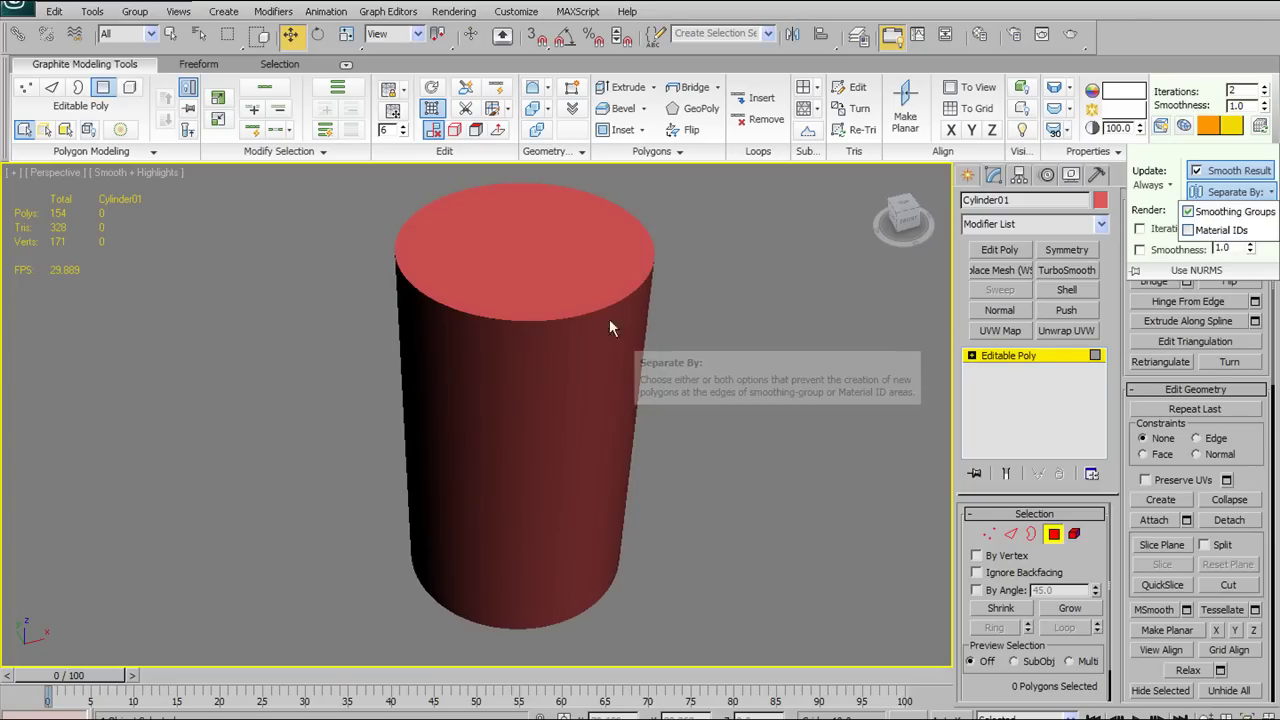
{"action": "middle_click_drag", "start_coordinate": [580, 318], "coordinate": [640, 268], "text": "alt"}
{"action": "middle_click_drag", "start_coordinate": [616, 320], "coordinate": [502, 333], "text": "alt"}
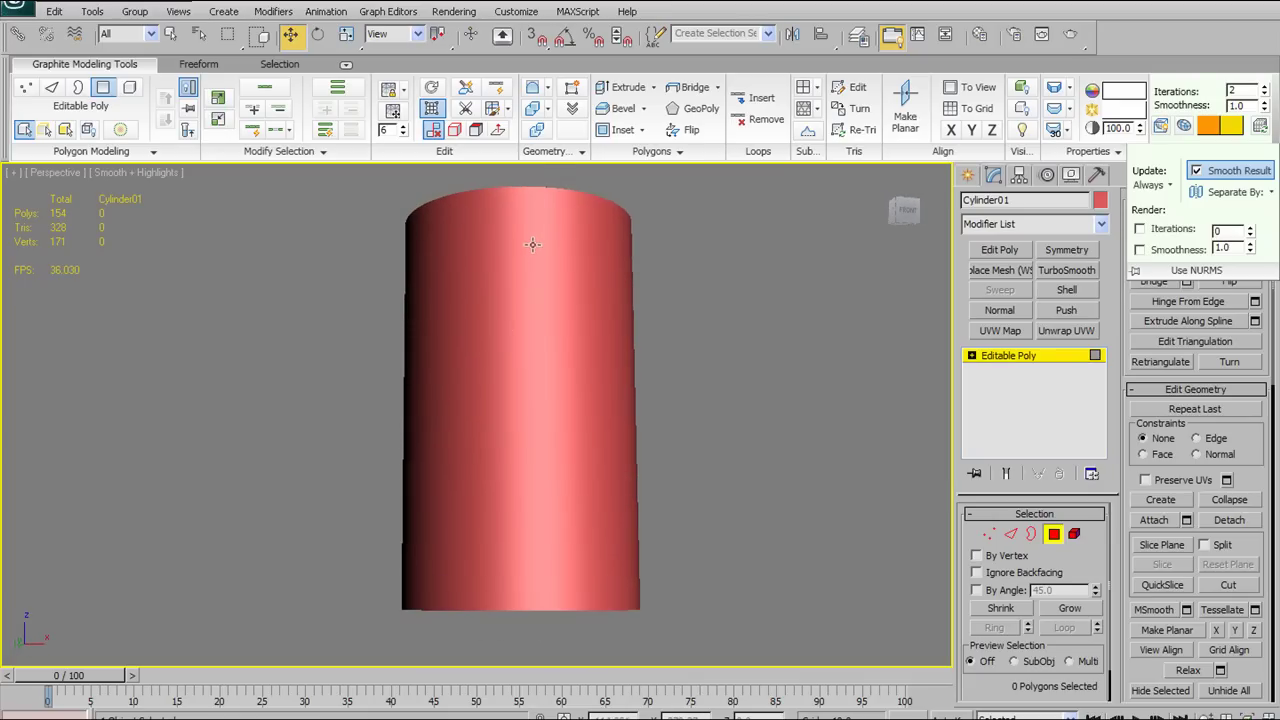
{"action": "middle_click_drag", "start_coordinate": [588, 322], "coordinate": [586, 352], "text": "alt"}
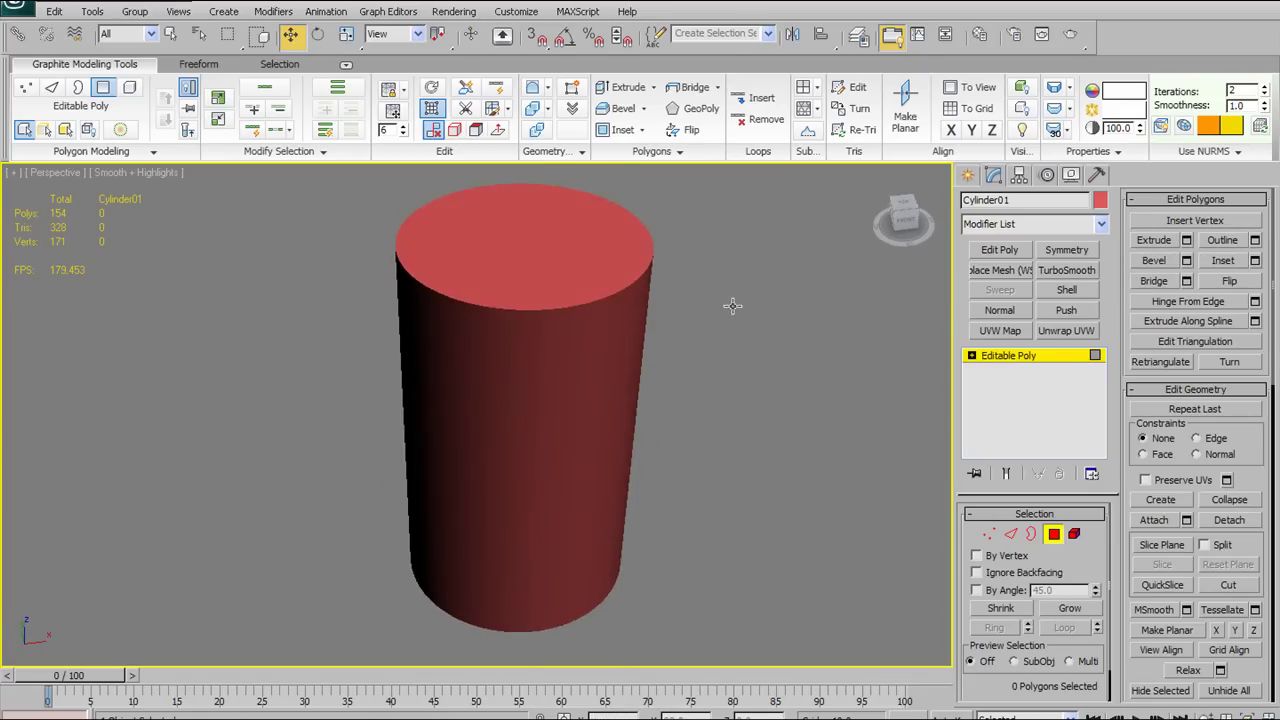
Turn off separation by Smoothing Groups and toggle separation by Material IDs on and off to compare the cap edge
{"action": "left_click", "coordinate": [1237, 152]}
{"action": "left_click", "coordinate": [1240, 191]}
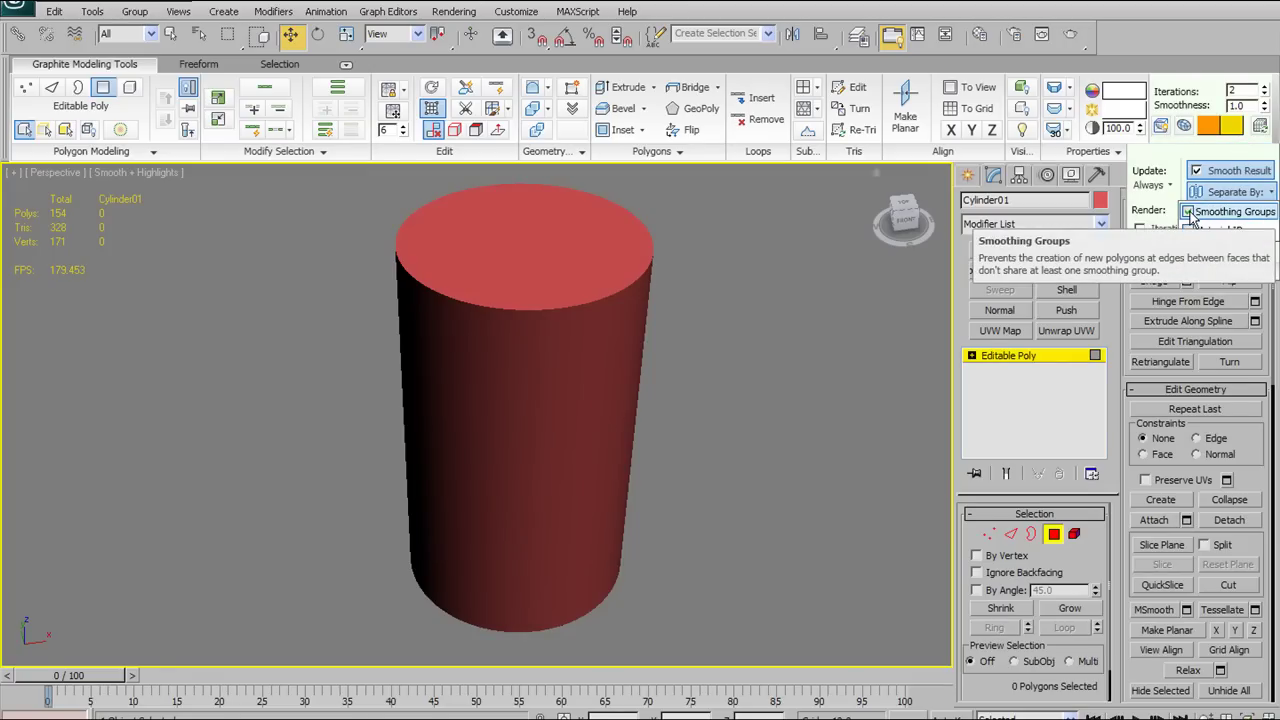
{"action": "middle_click_drag", "start_coordinate": [672, 308], "coordinate": [674, 269], "text": "alt"}
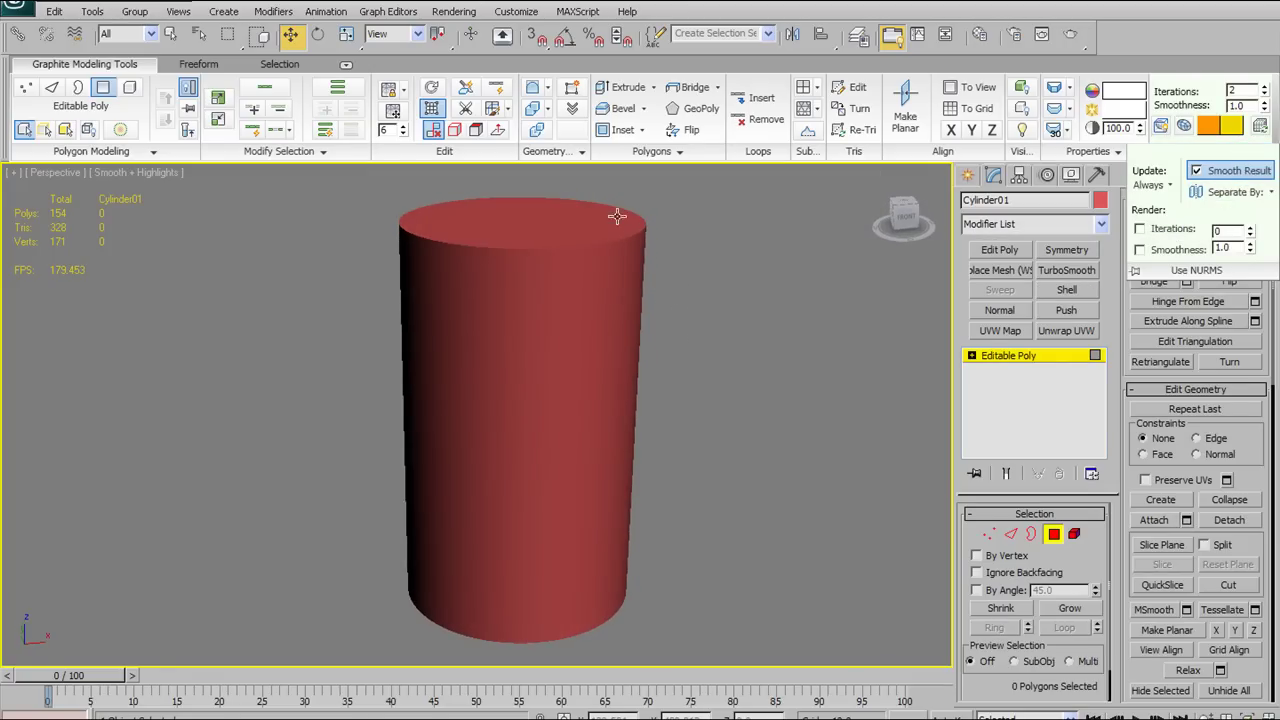
{"action": "left_click", "coordinate": [1237, 152]}
{"action": "left_click", "coordinate": [1204, 195]}
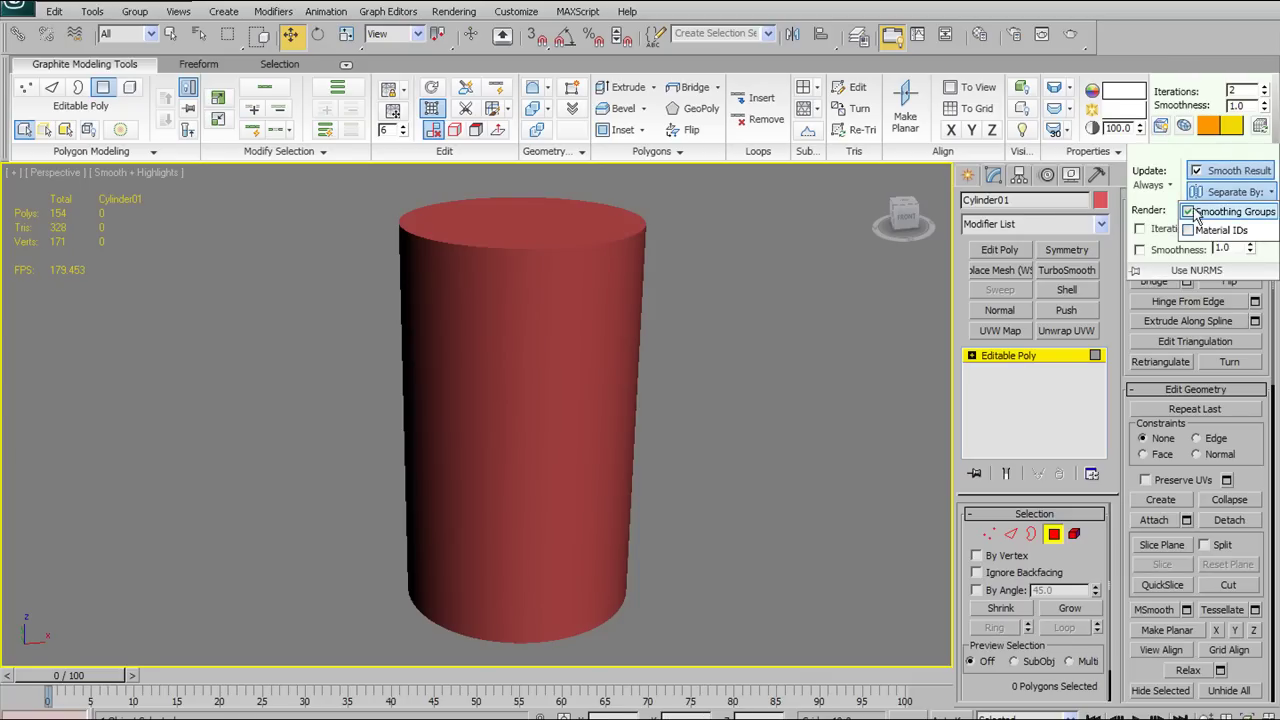
{"action": "left_click", "coordinate": [1189, 212]}
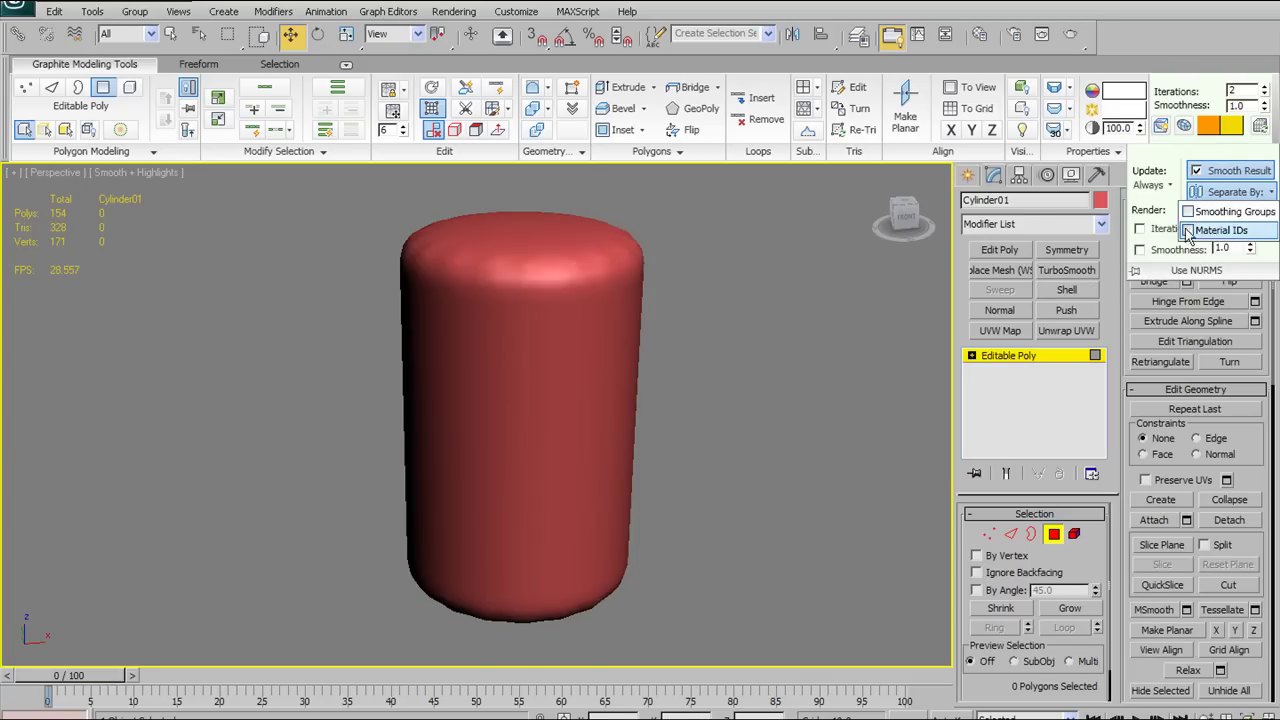
{"action": "left_click", "coordinate": [1189, 231]}
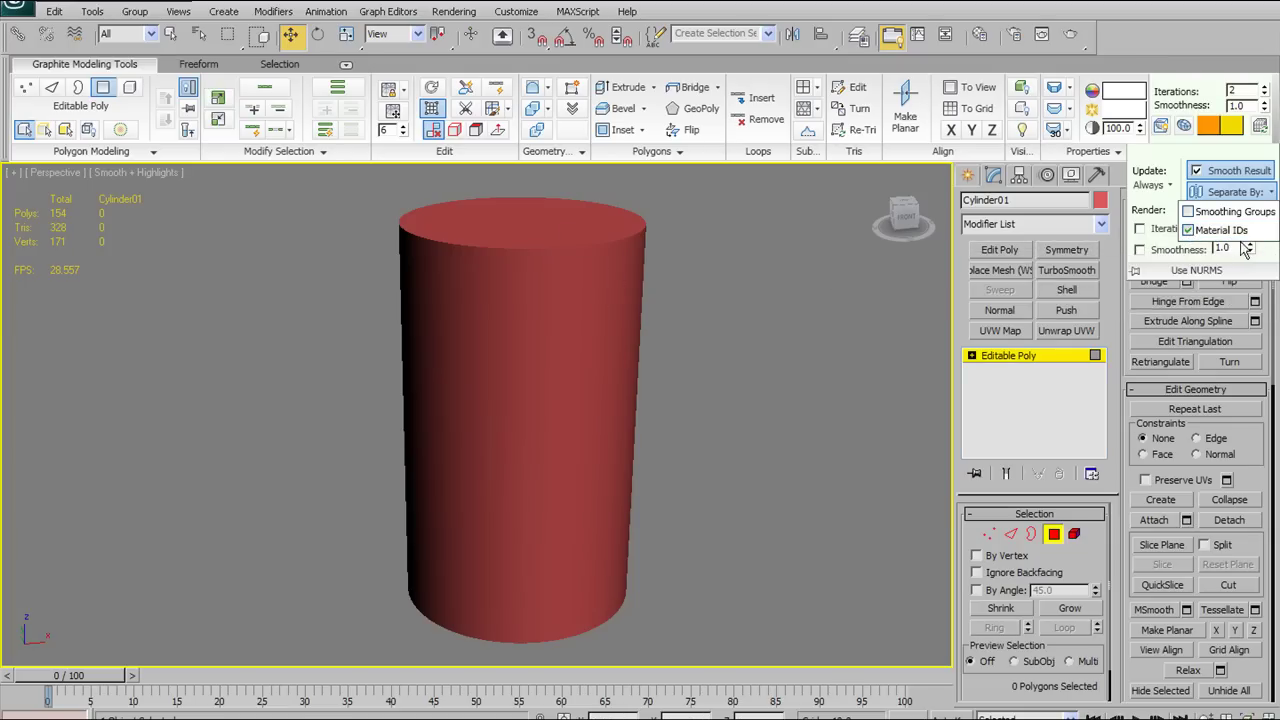
{"action": "left_click", "coordinate": [1189, 231]}
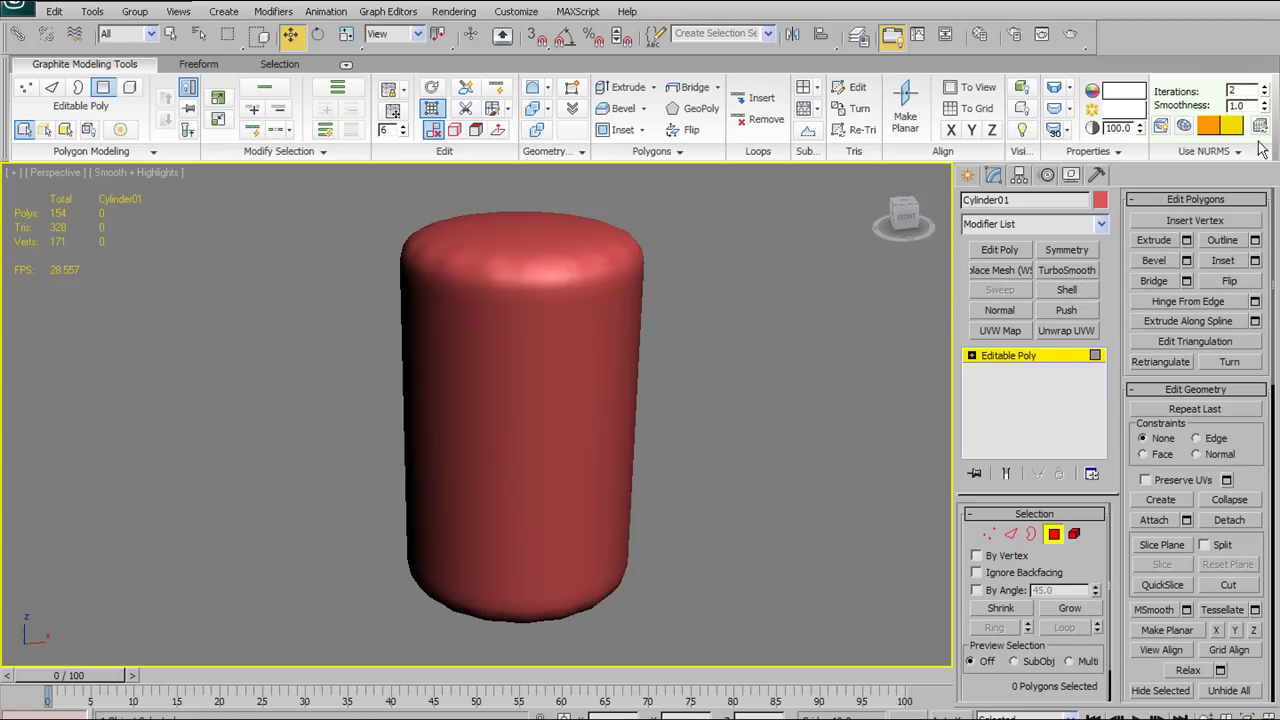
Enable the NURMS render Iterations override at 0 and test-render the Perspective view
{"action": "left_click", "coordinate": [1260, 149]}
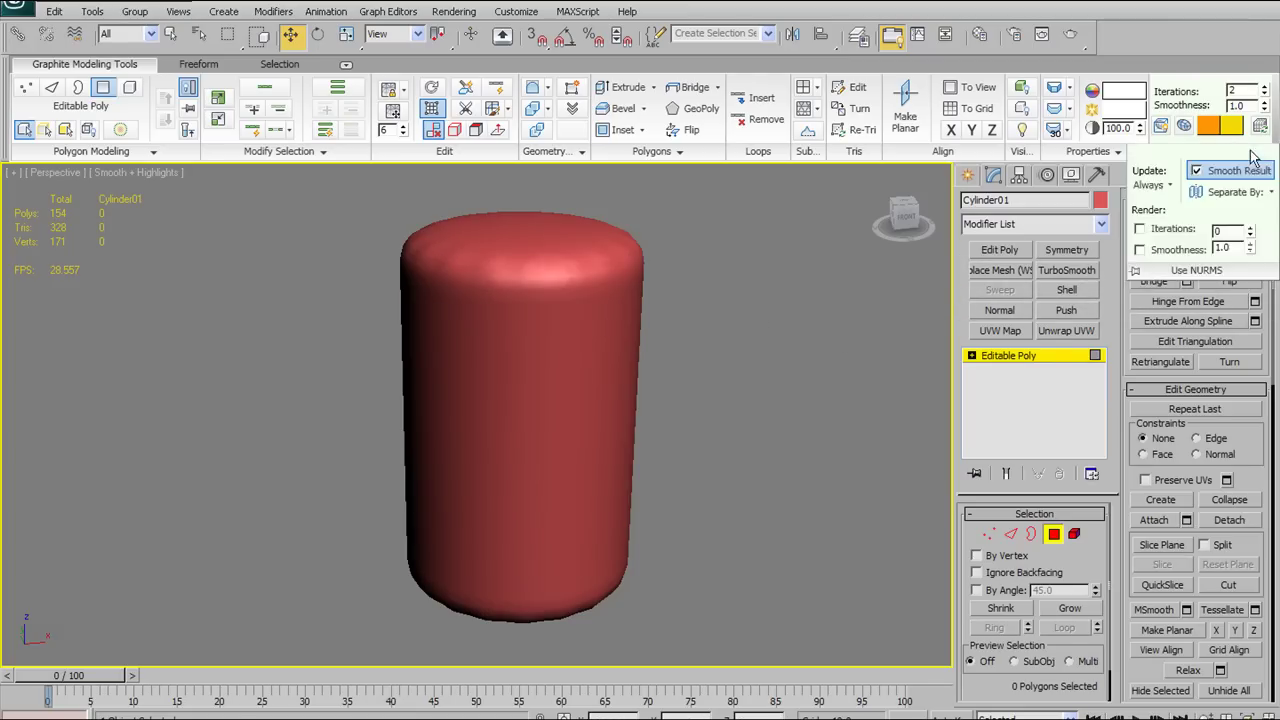
{"action": "left_click", "coordinate": [1141, 230]}
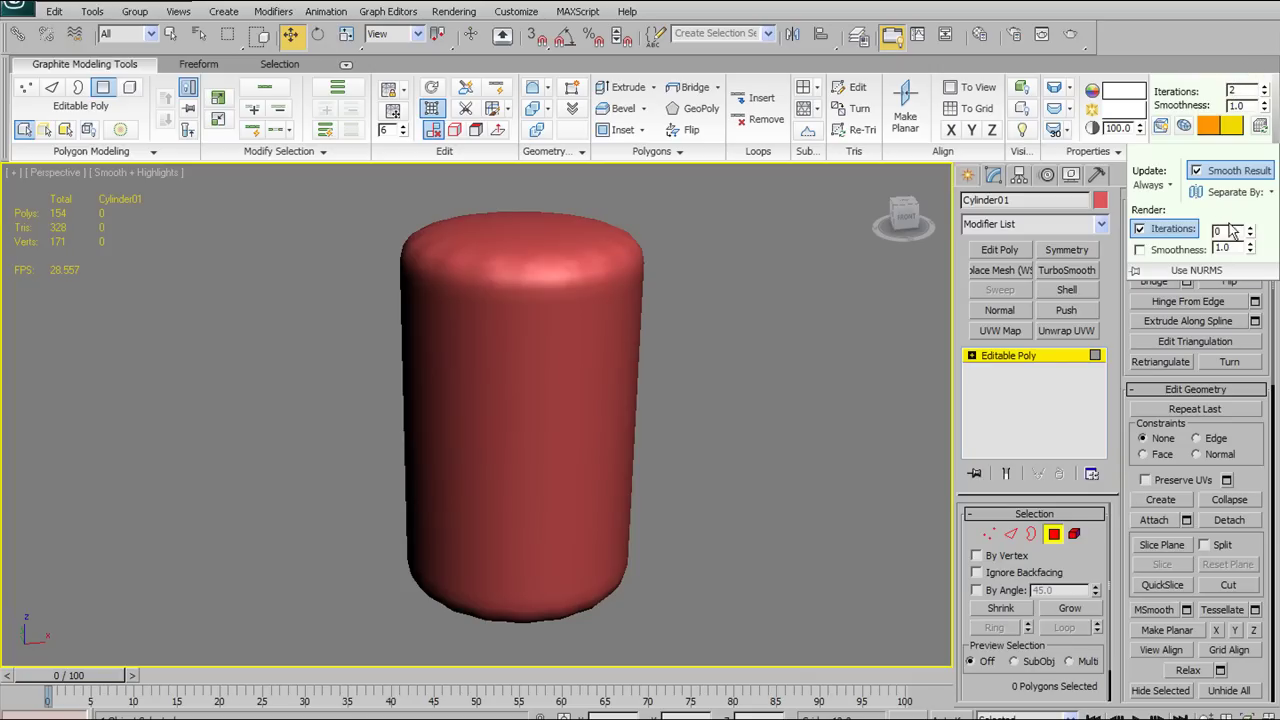
{"action": "mouse_move", "coordinate": [1174, 230]}
{"action": "left_click", "coordinate": [1070, 34]}
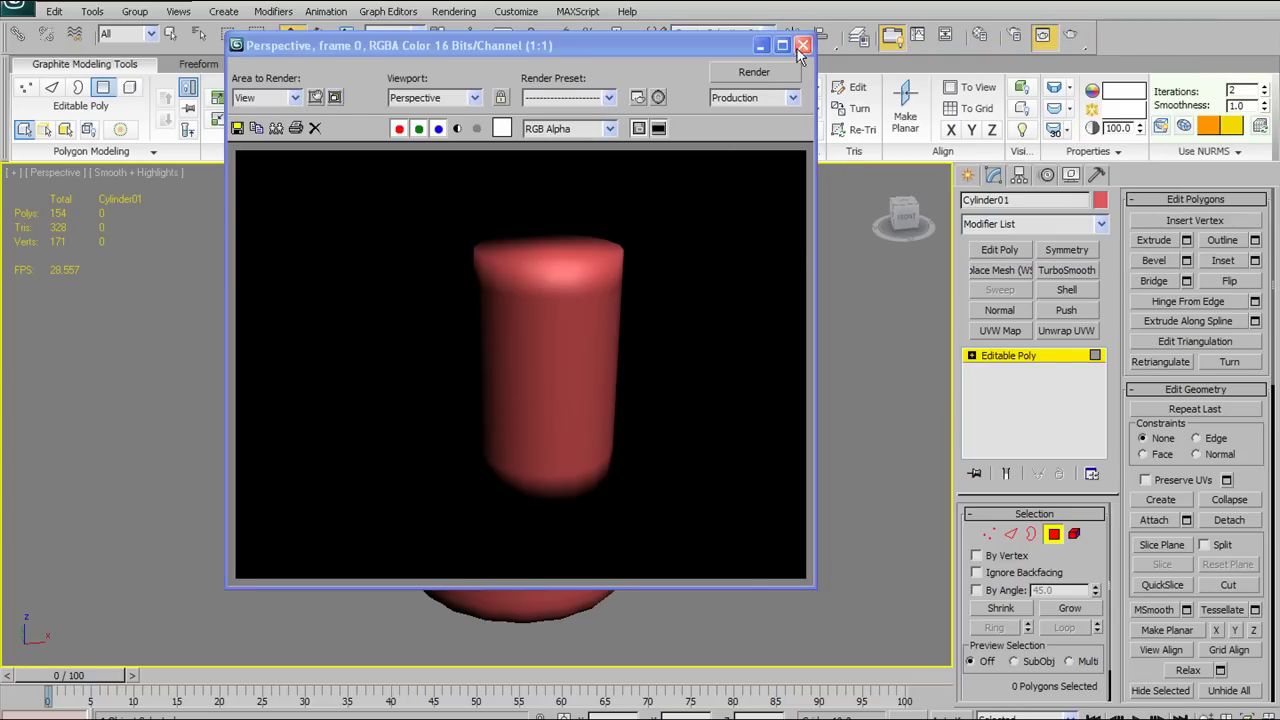
{"action": "left_click", "coordinate": [802, 45]}
Set the NURMS render iterations to 3, test-render the cylinder again, and display its edged faces in the viewport
{"action": "left_click", "coordinate": [1196, 151]}
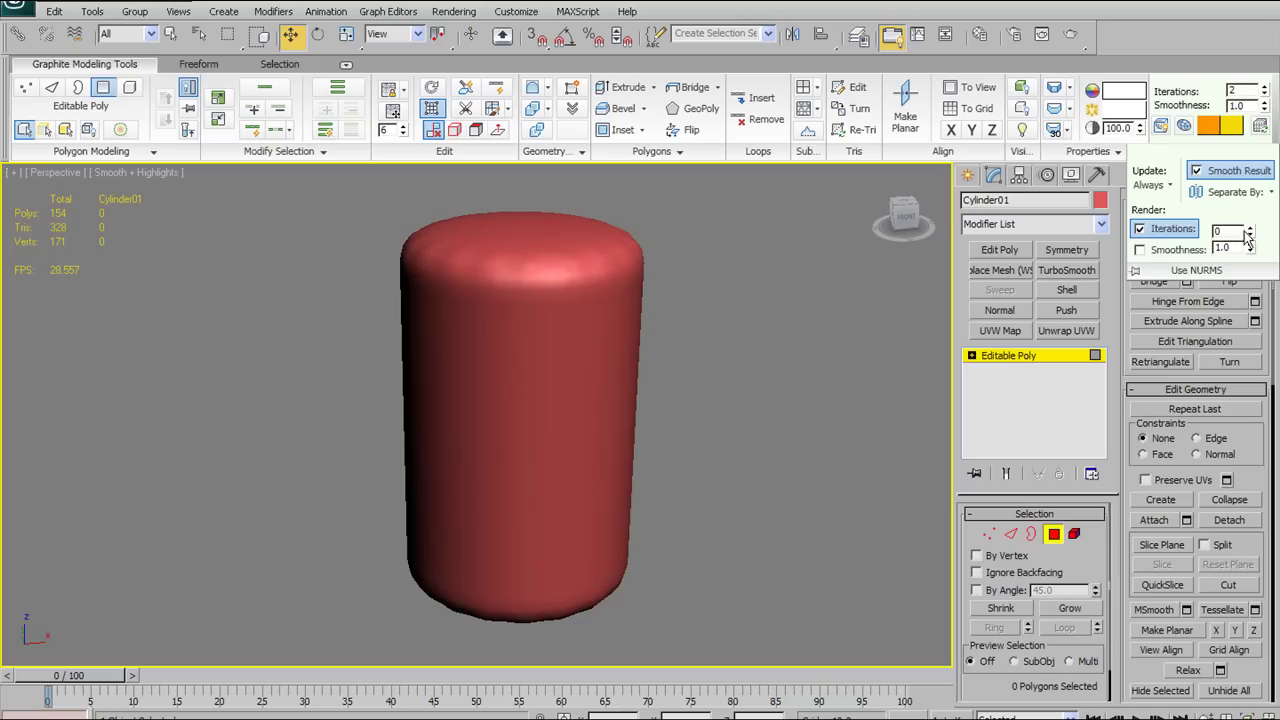
{"action": "key", "text": "F4"}
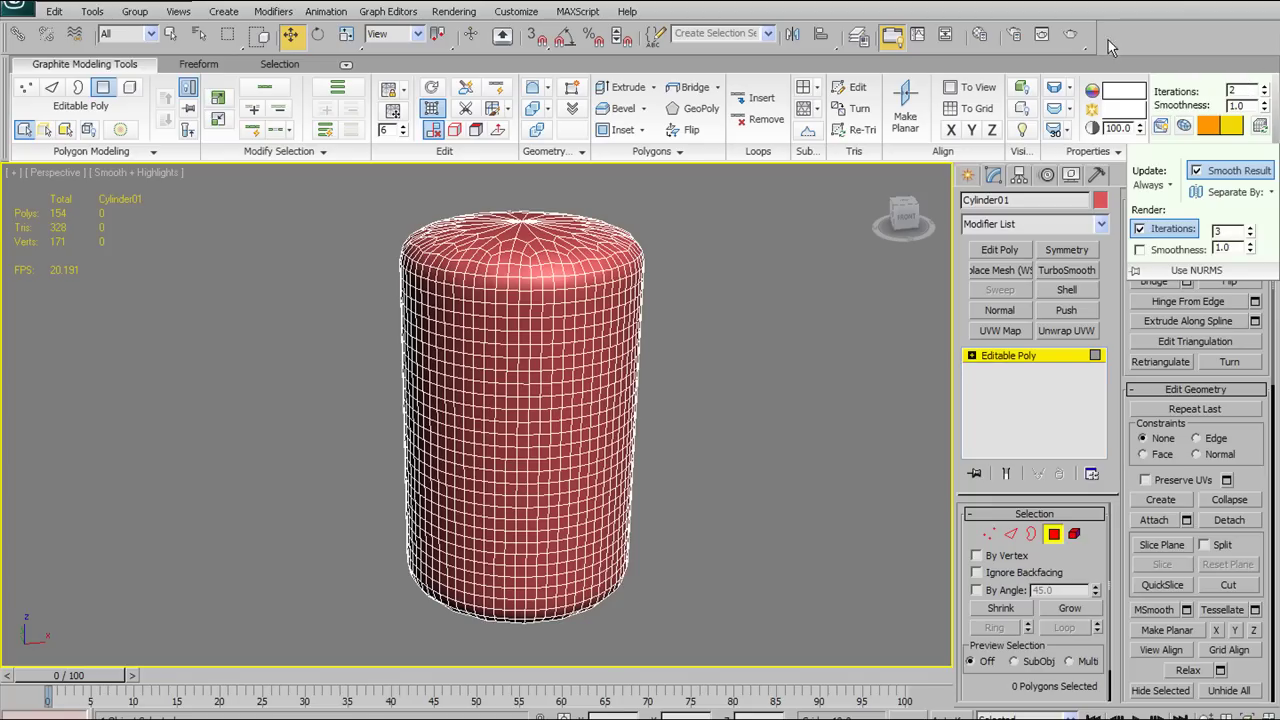
{"action": "left_click", "coordinate": [1070, 34]}
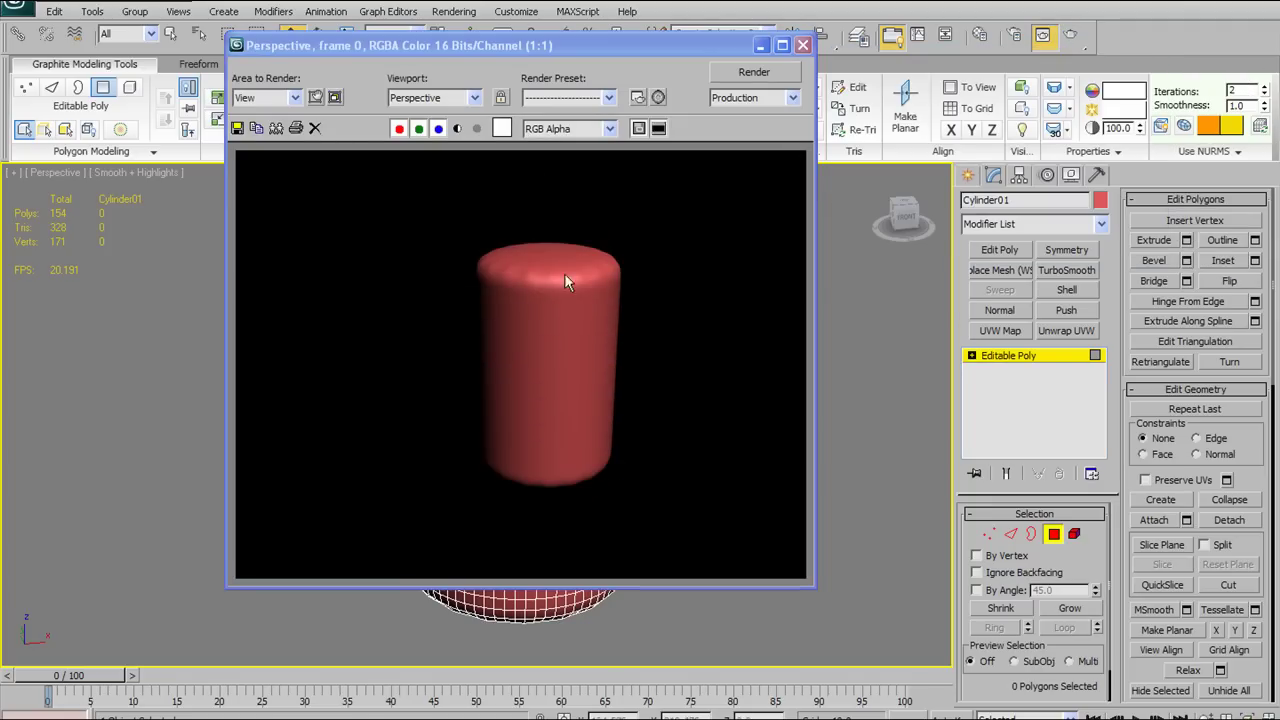
{"action": "left_click", "coordinate": [802, 45]}
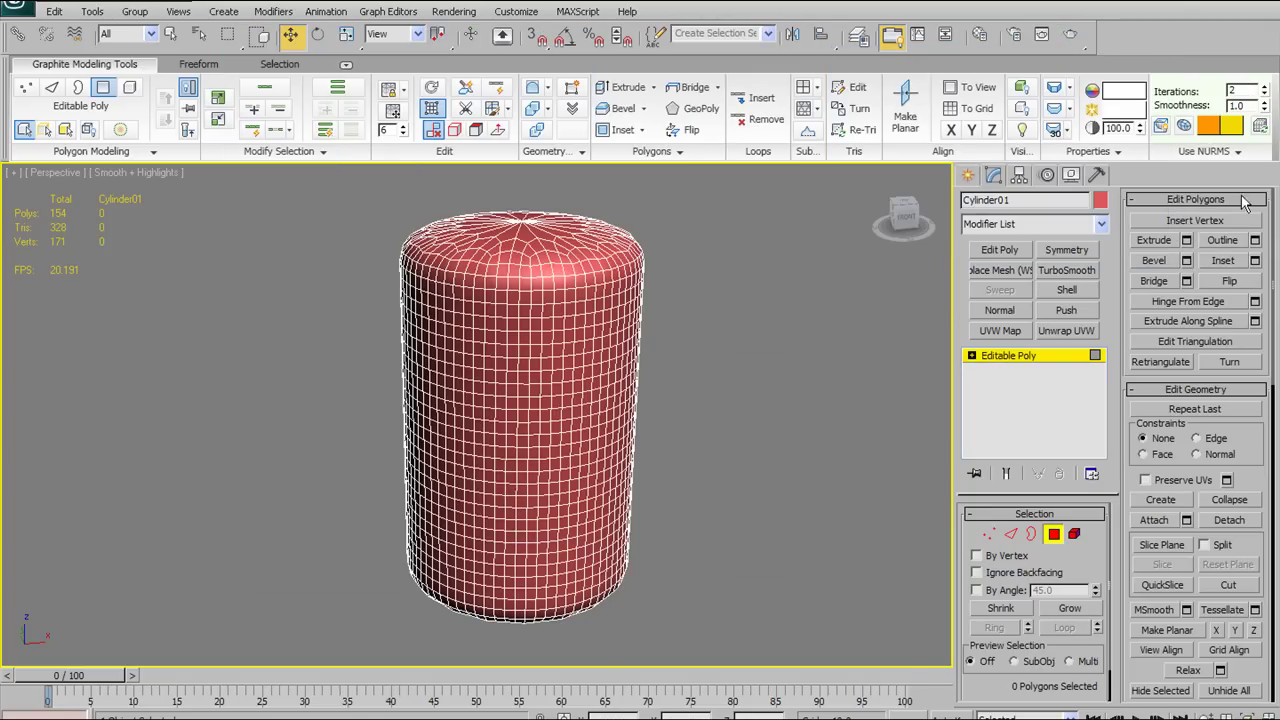
{"action": "key", "text": "F4"}
{"action": "middle_click_drag", "start_coordinate": [698, 290], "coordinate": [720, 320], "text": "alt"}
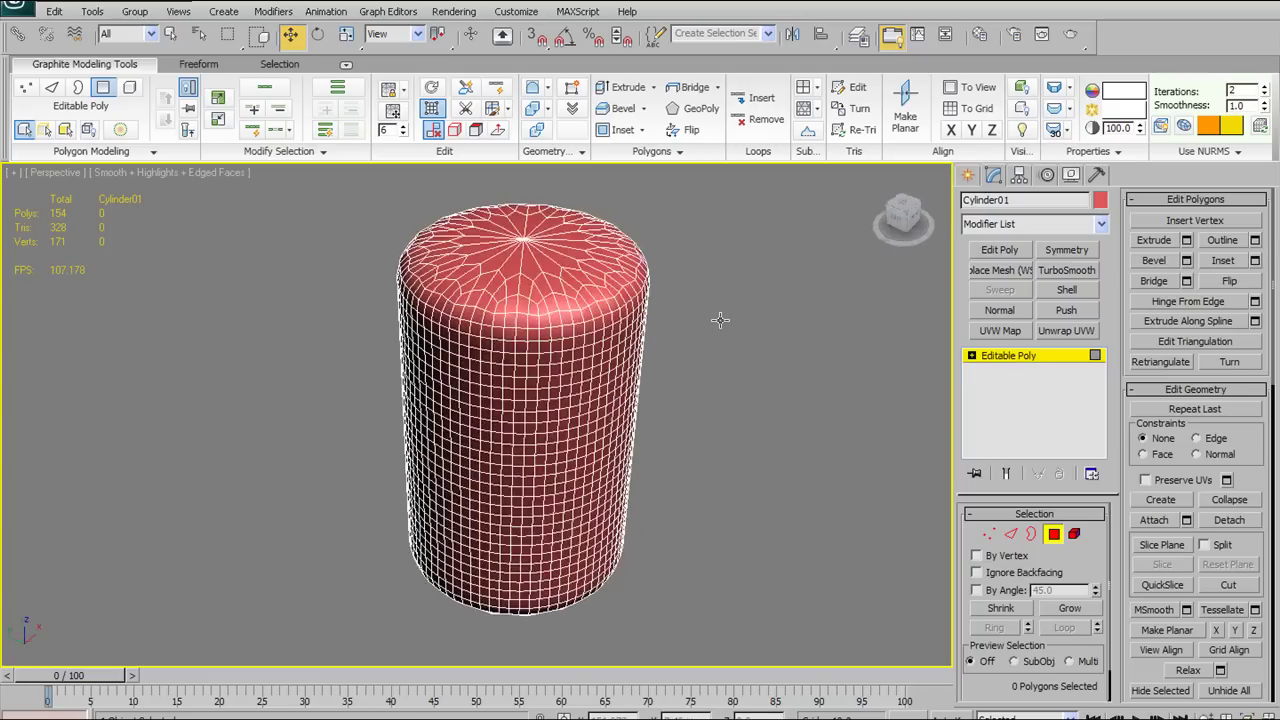
Turn off the render Iterations override and switch the render Smoothness override on and back off
{"action": "left_click", "coordinate": [1236, 151]}
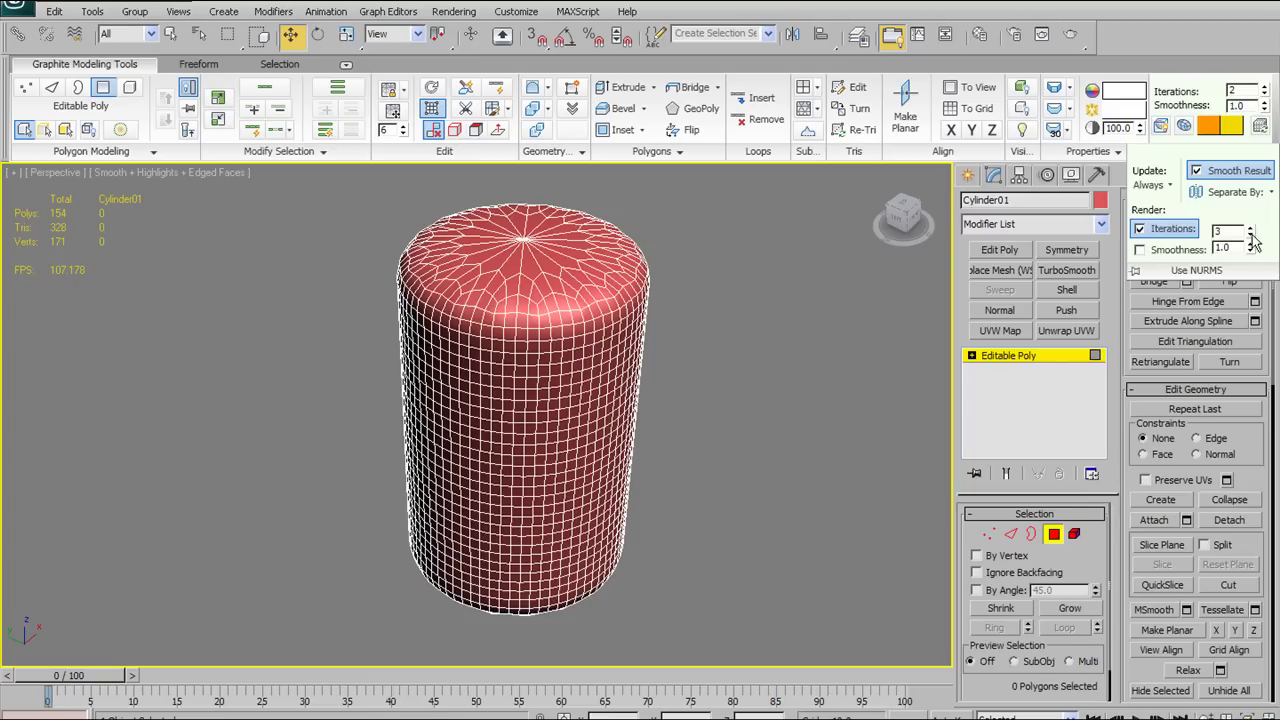
{"action": "left_click", "coordinate": [1140, 228]}
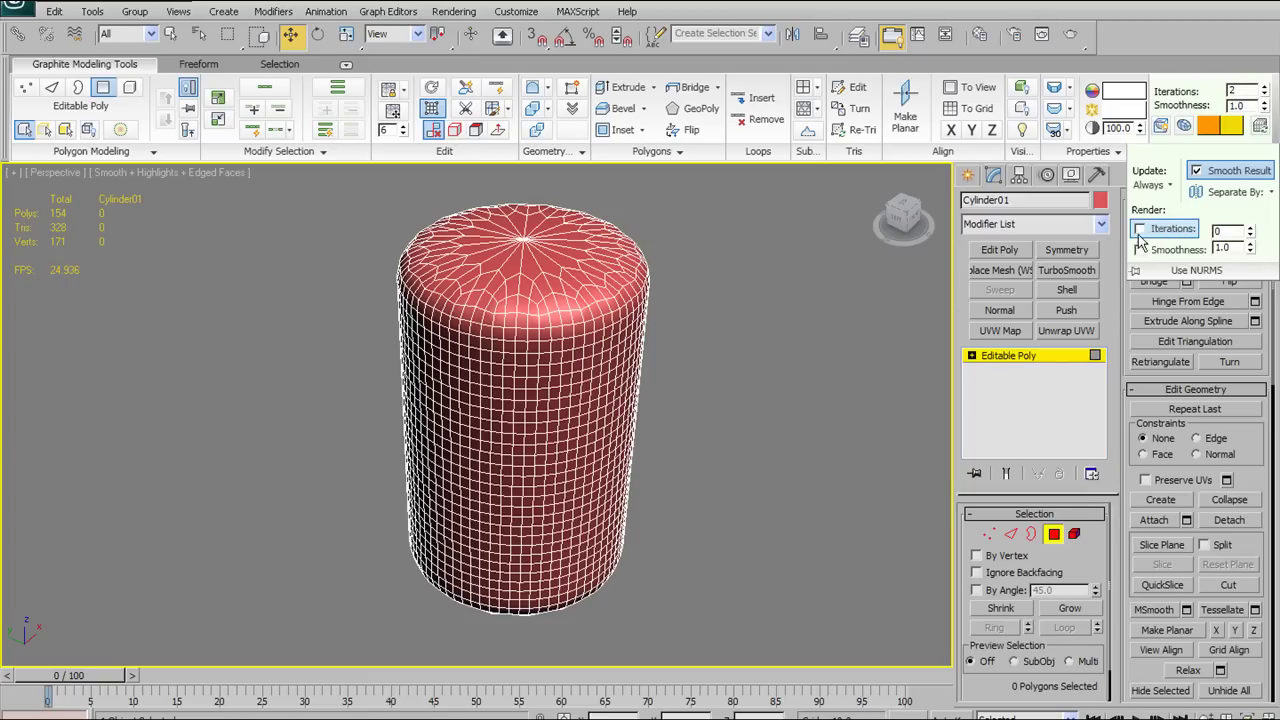
{"action": "left_click", "coordinate": [1140, 250]}
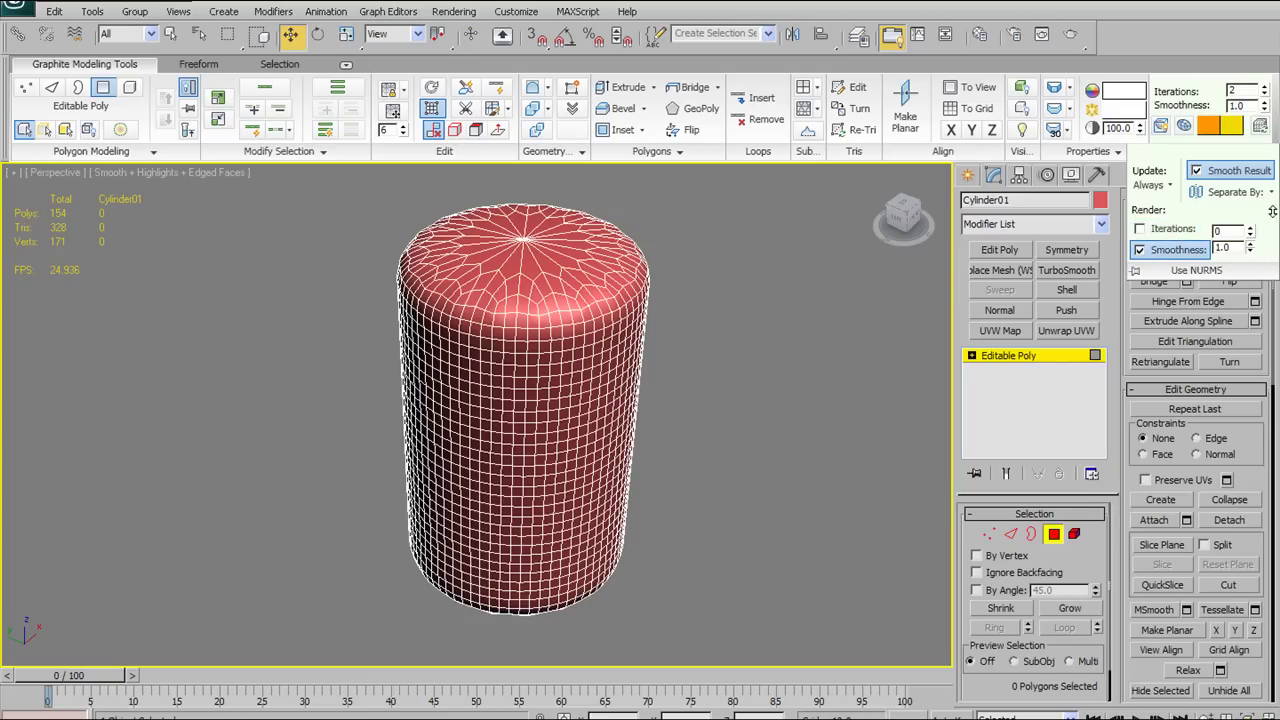
{"action": "left_click_drag", "start_coordinate": [1257, 253], "coordinate": [1261, 126]}
{"action": "left_click", "coordinate": [1139, 249]}
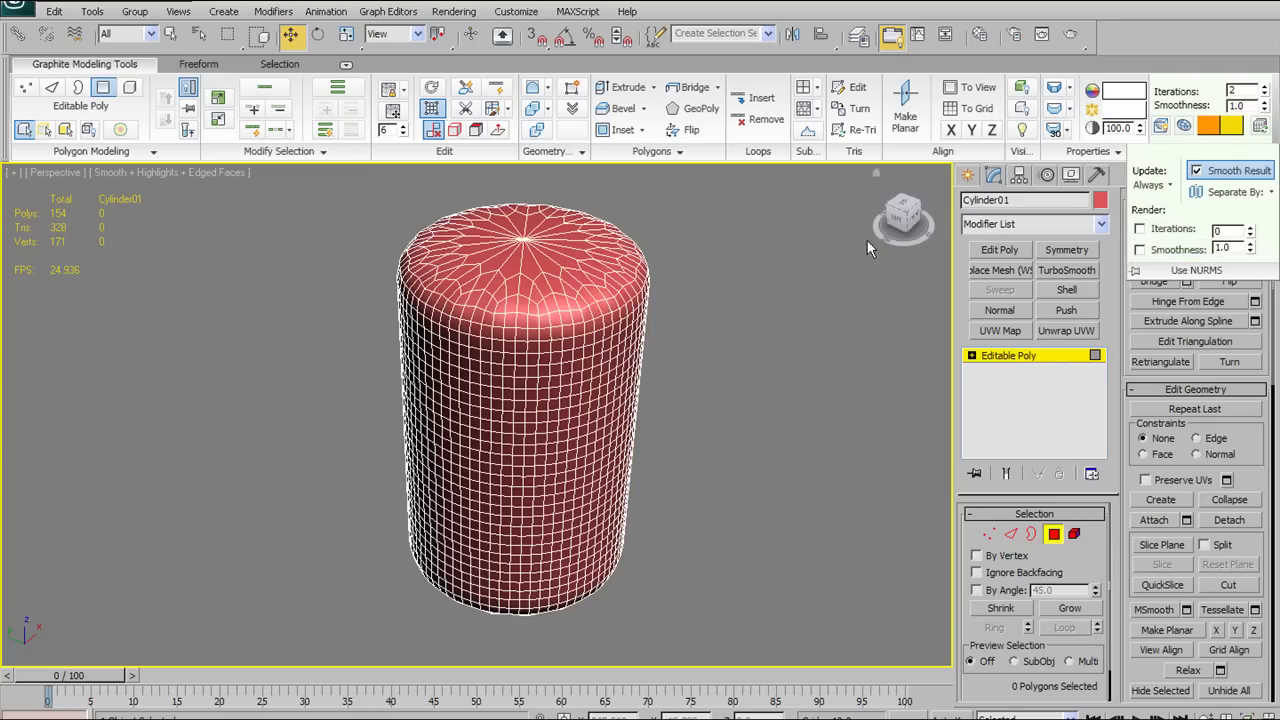
Turn off NURMS subdivision and select a single polygon on the upper side of the cylinder
{"action": "middle_click_drag", "start_coordinate": [549, 295], "coordinate": [397, 366], "text": "alt"}
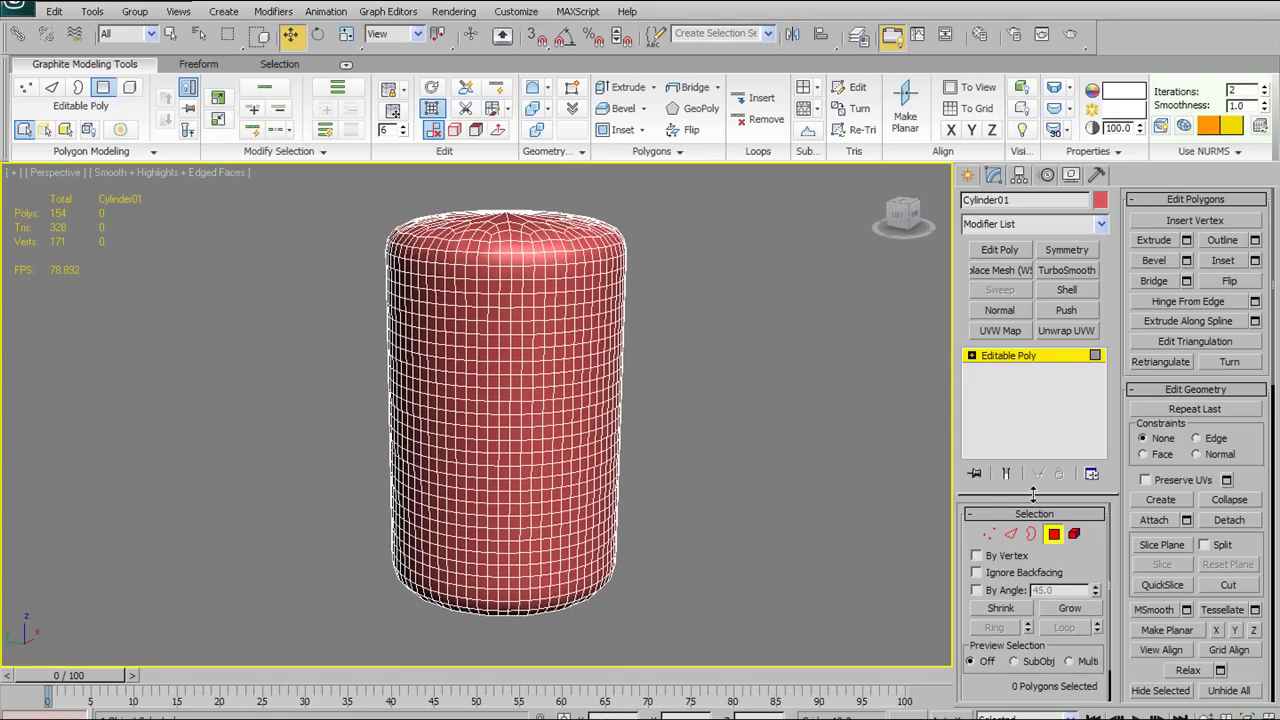
{"action": "scroll", "coordinate": [1081, 556], "scroll_direction": "down", "scroll_amount": 1}
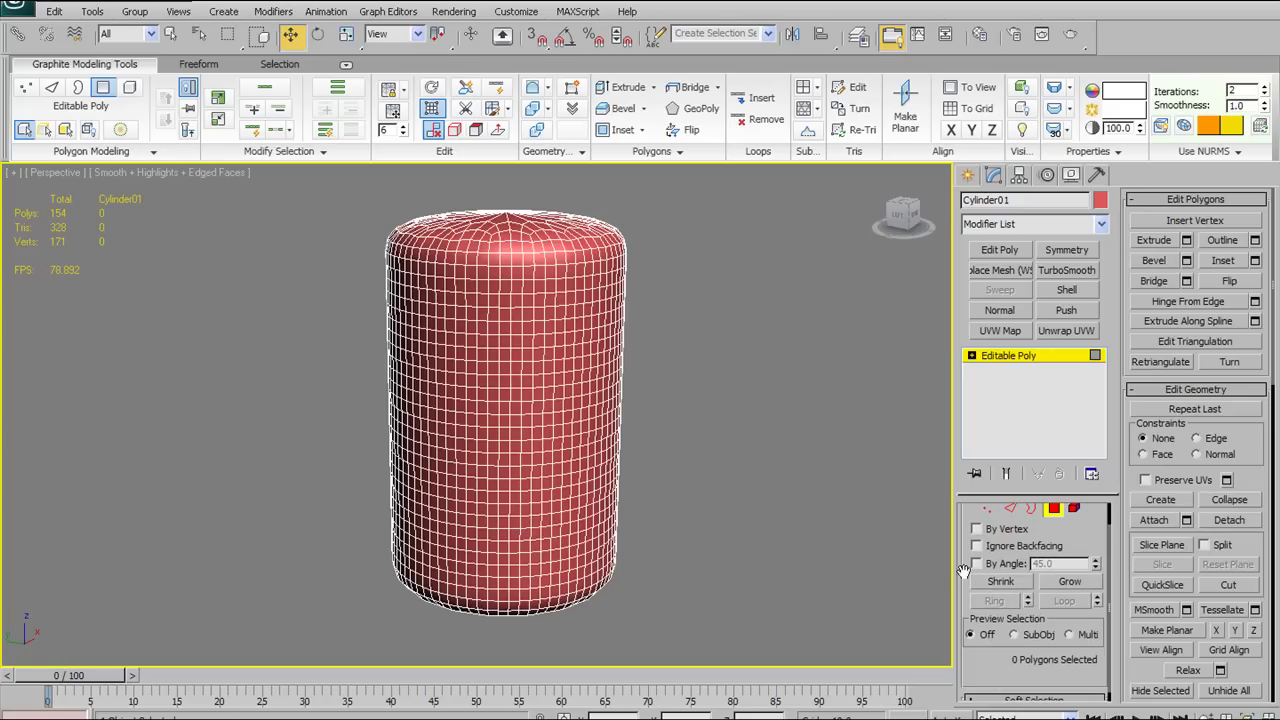
{"action": "scroll", "coordinate": [1044, 553], "scroll_direction": "up", "scroll_amount": 1}
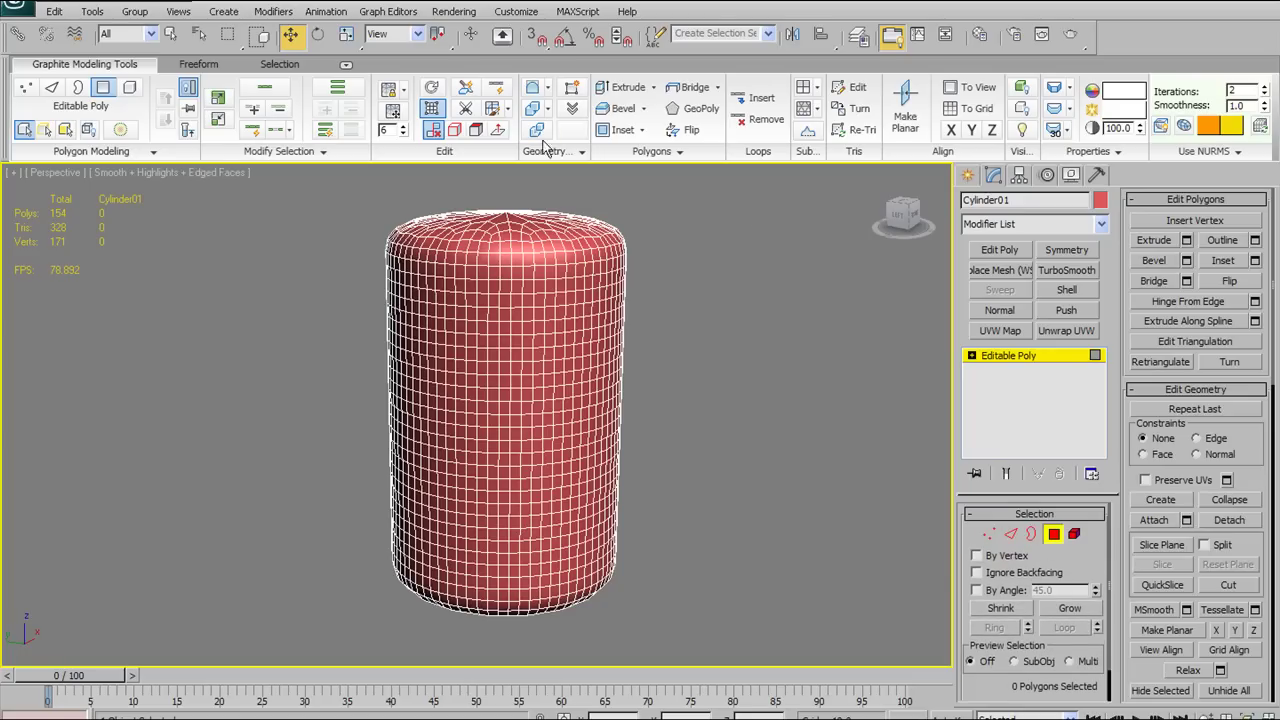
{"action": "left_click", "coordinate": [431, 108]}
{"action": "left_click", "coordinate": [520, 350]}
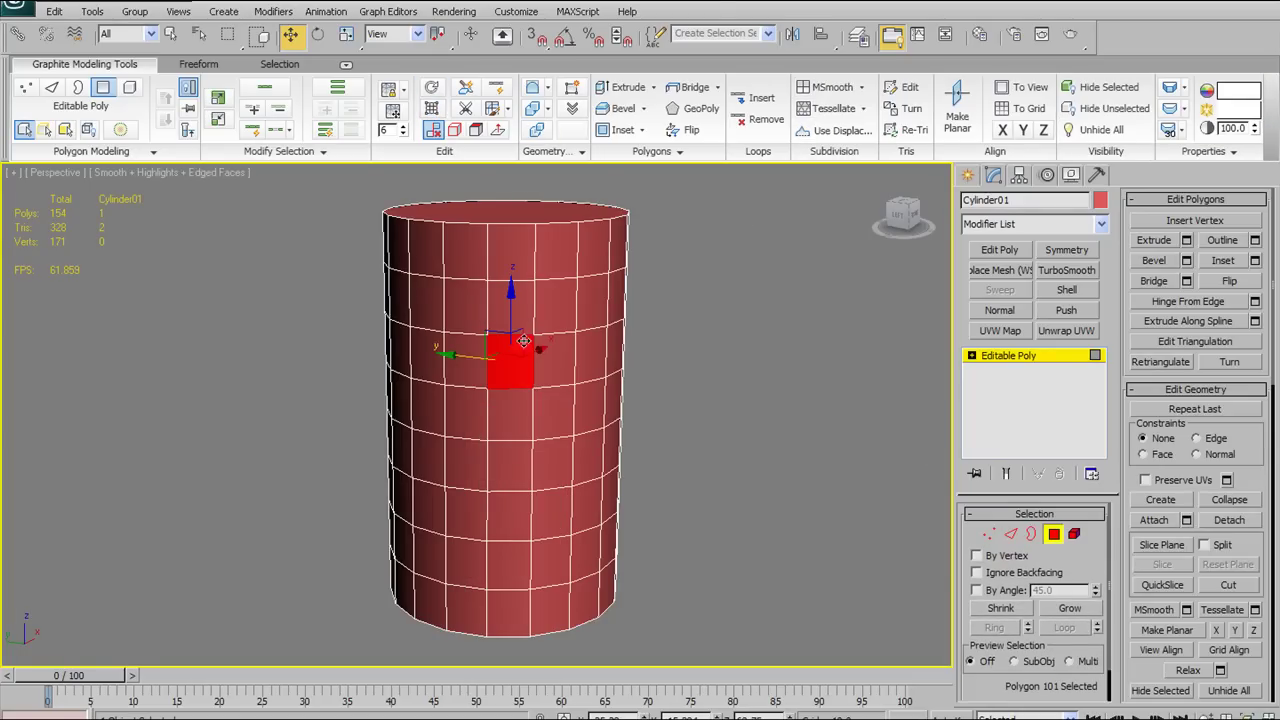
Grow the polygon selection three times and shrink it until nothing is selected
{"action": "left_click", "coordinate": [218, 98]}
{"action": "left_click", "coordinate": [218, 98]}
{"action": "left_click", "coordinate": [218, 98]}
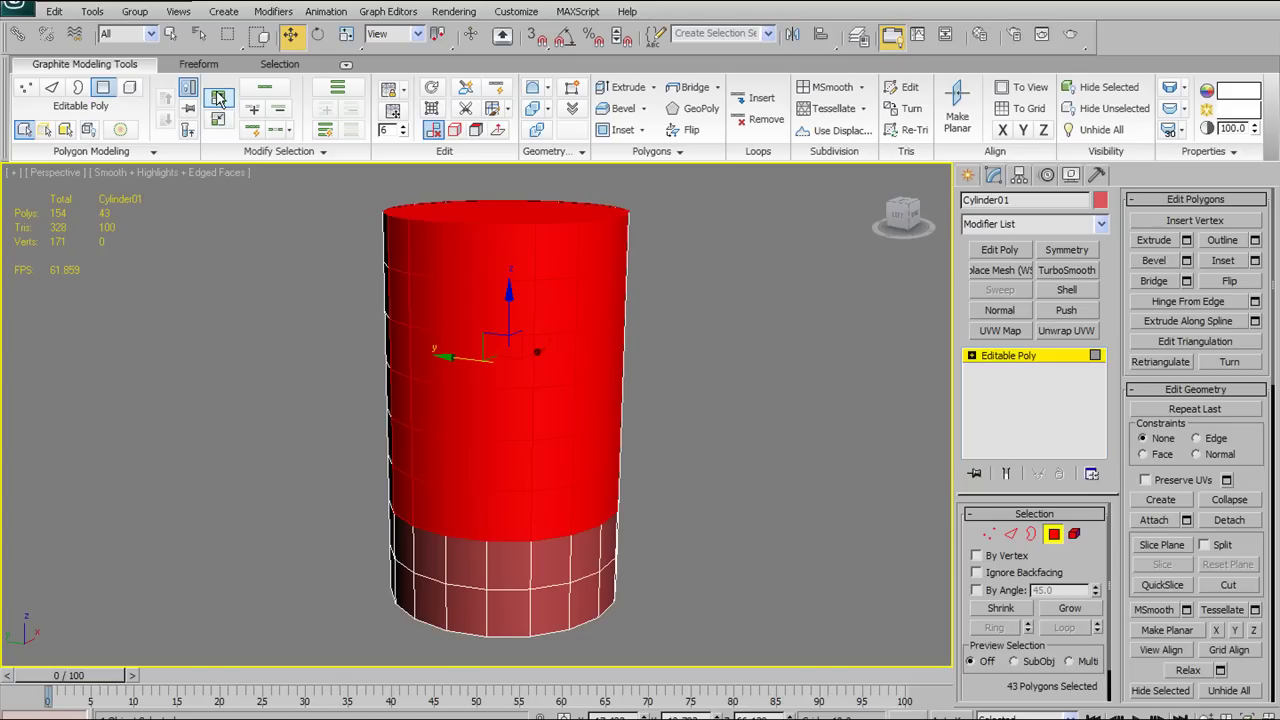
{"action": "left_click", "coordinate": [218, 119]}
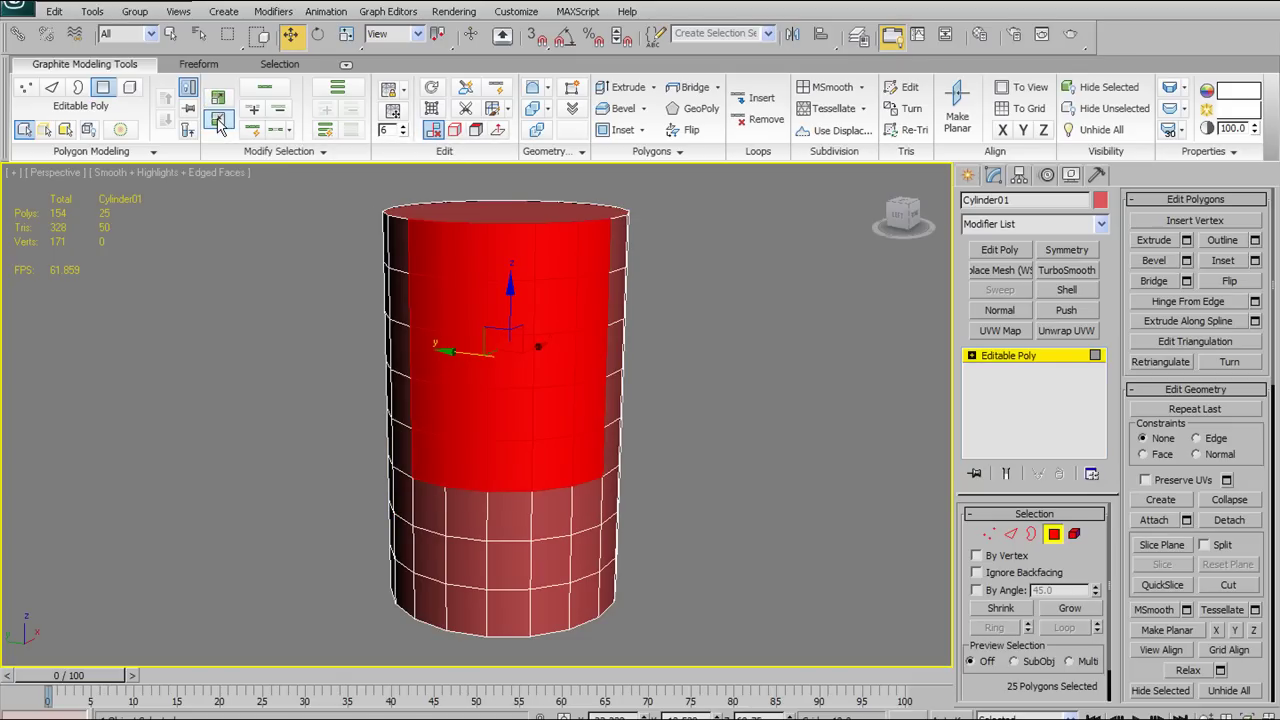
{"action": "left_click", "coordinate": [218, 119]}
{"action": "left_click", "coordinate": [218, 119]}
{"action": "left_click", "coordinate": [218, 119]}
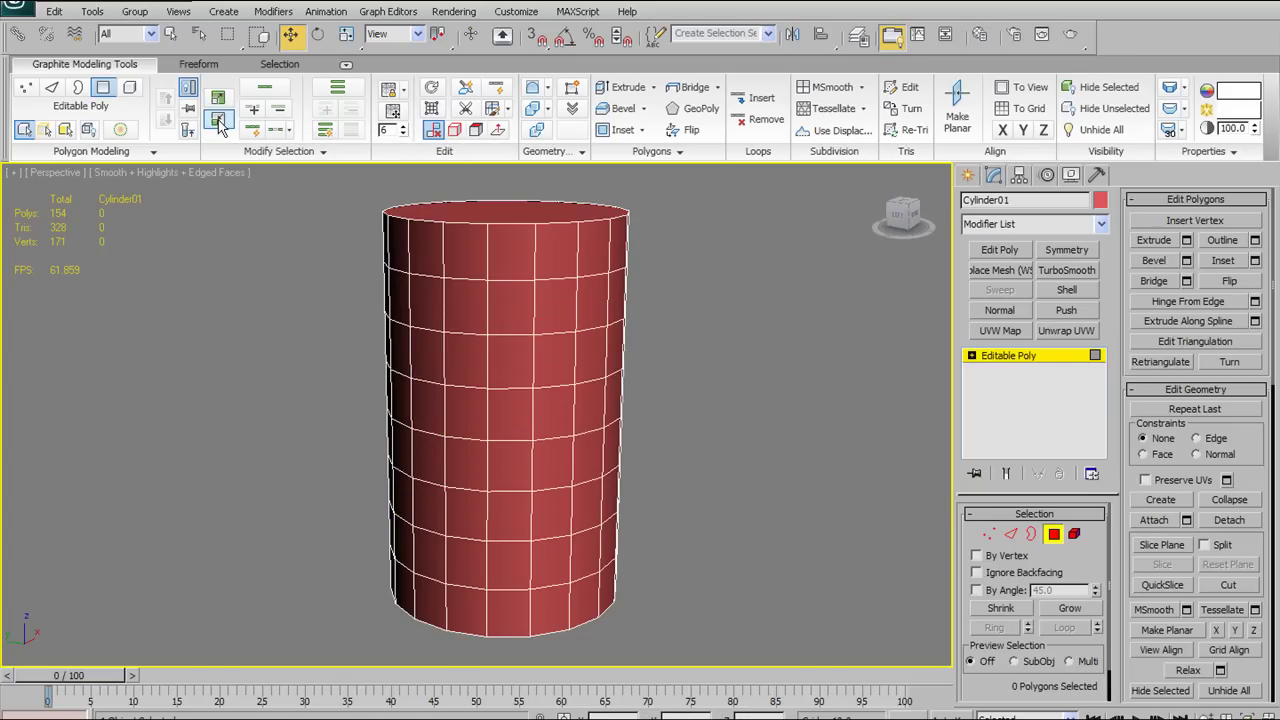
Undo the shrinking to restore the single selected polygon and grow the selection once around it
{"action": "key", "text": "ctrl+z"}
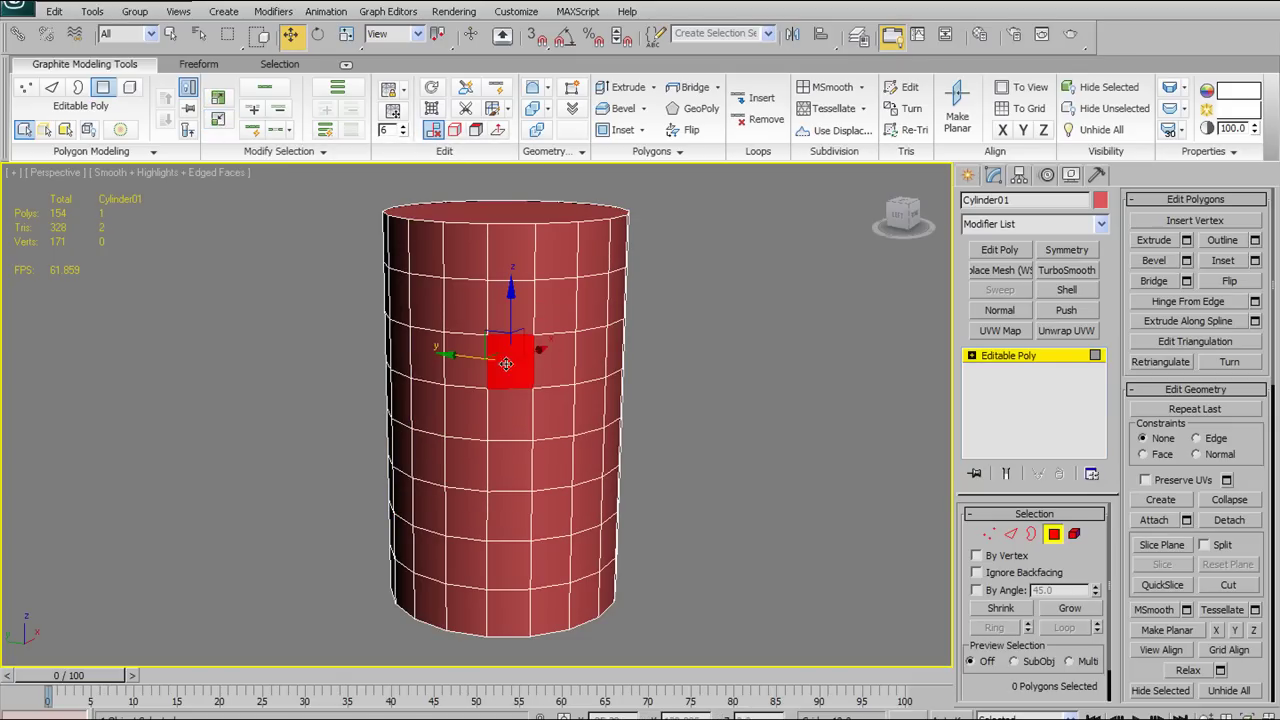
{"action": "left_click", "coordinate": [218, 98]}
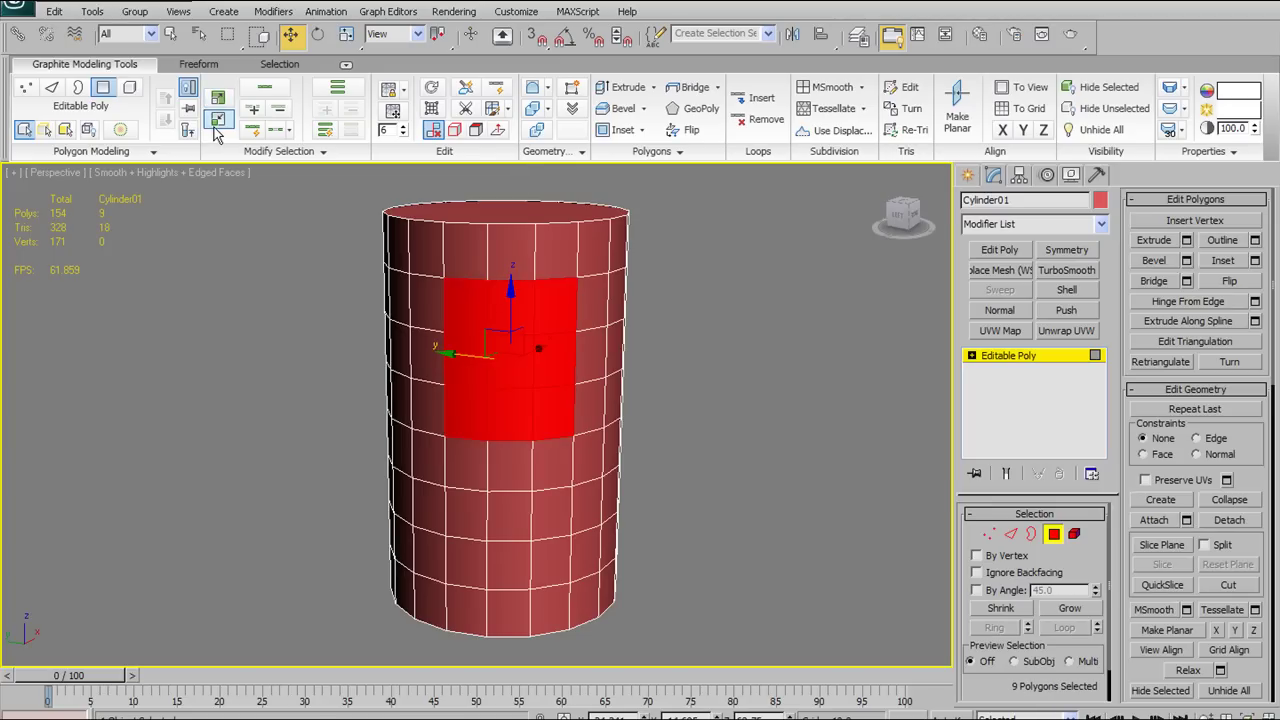
Shrink the polygon selection twice until nothing is selected and switch to edge level
{"action": "left_click", "coordinate": [222, 120]}
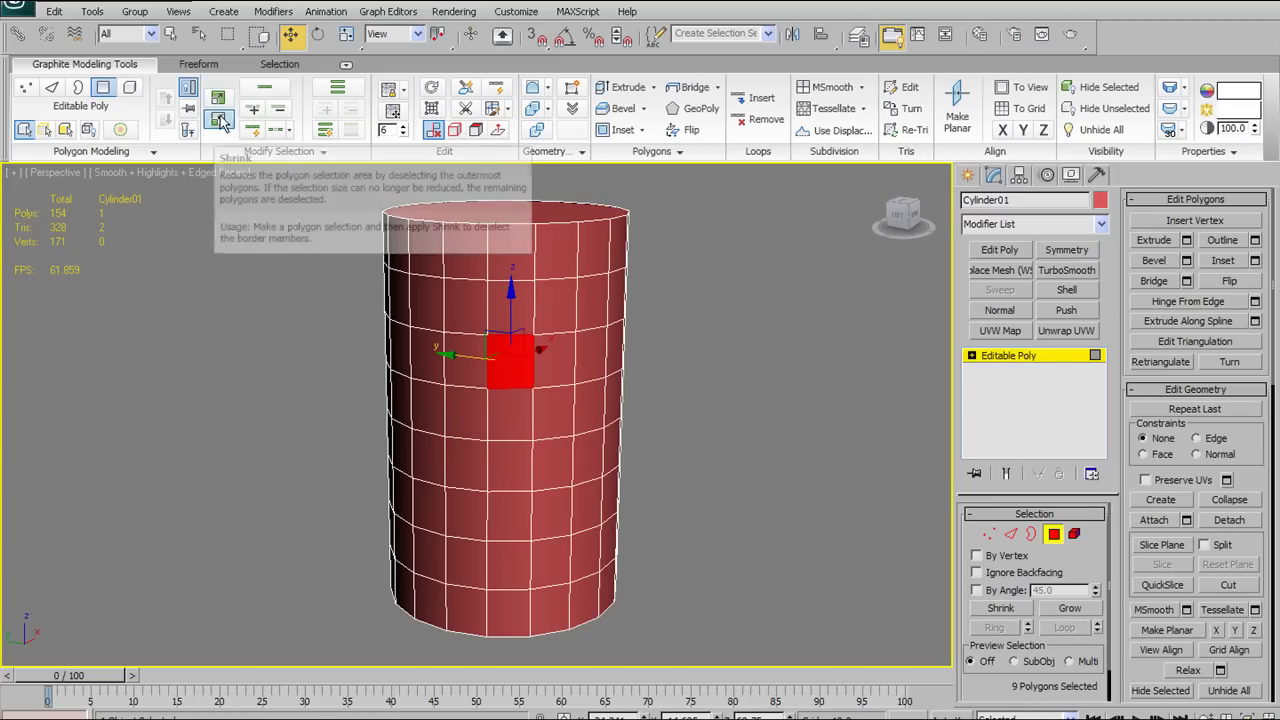
{"action": "left_click", "coordinate": [219, 120]}
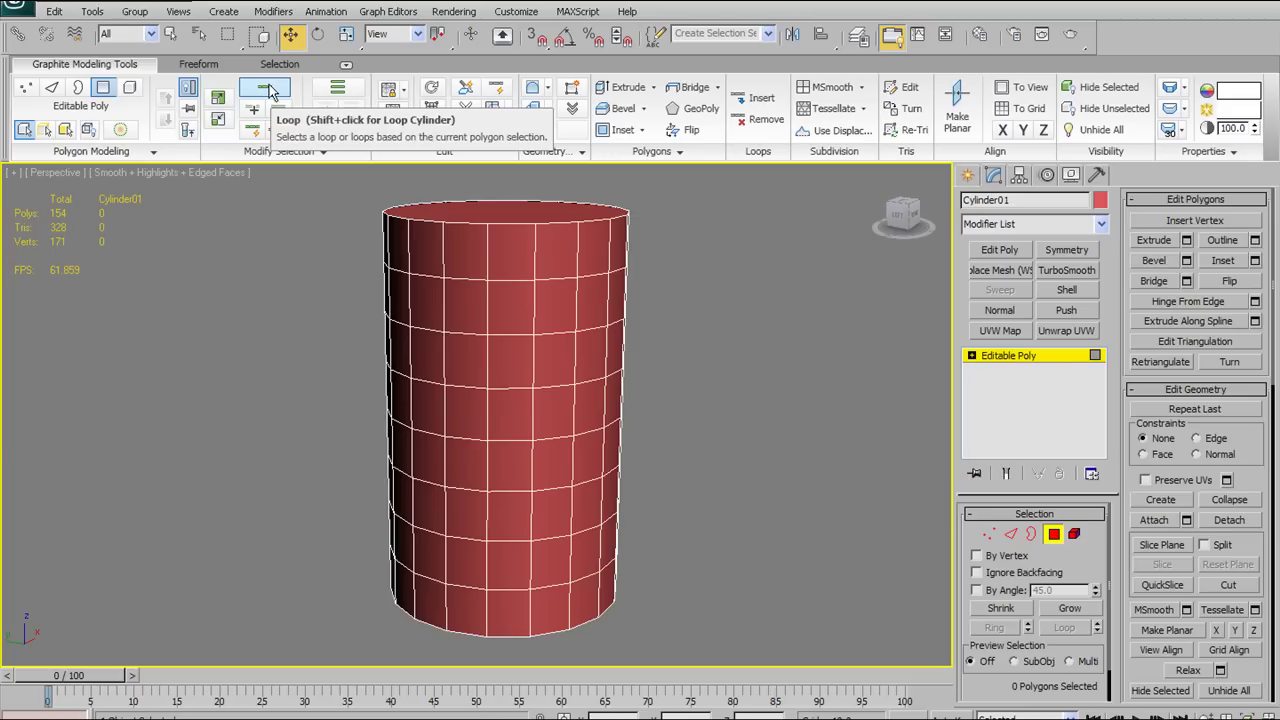
{"action": "left_click", "coordinate": [1010, 534]}
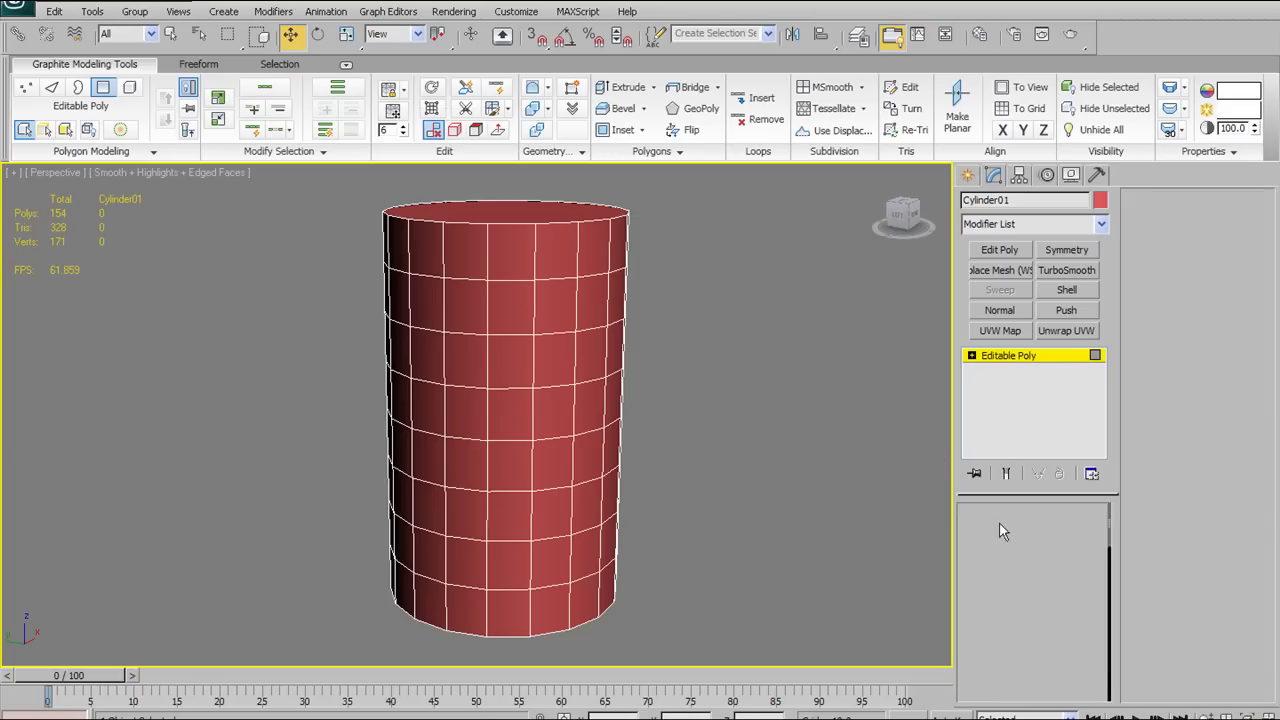
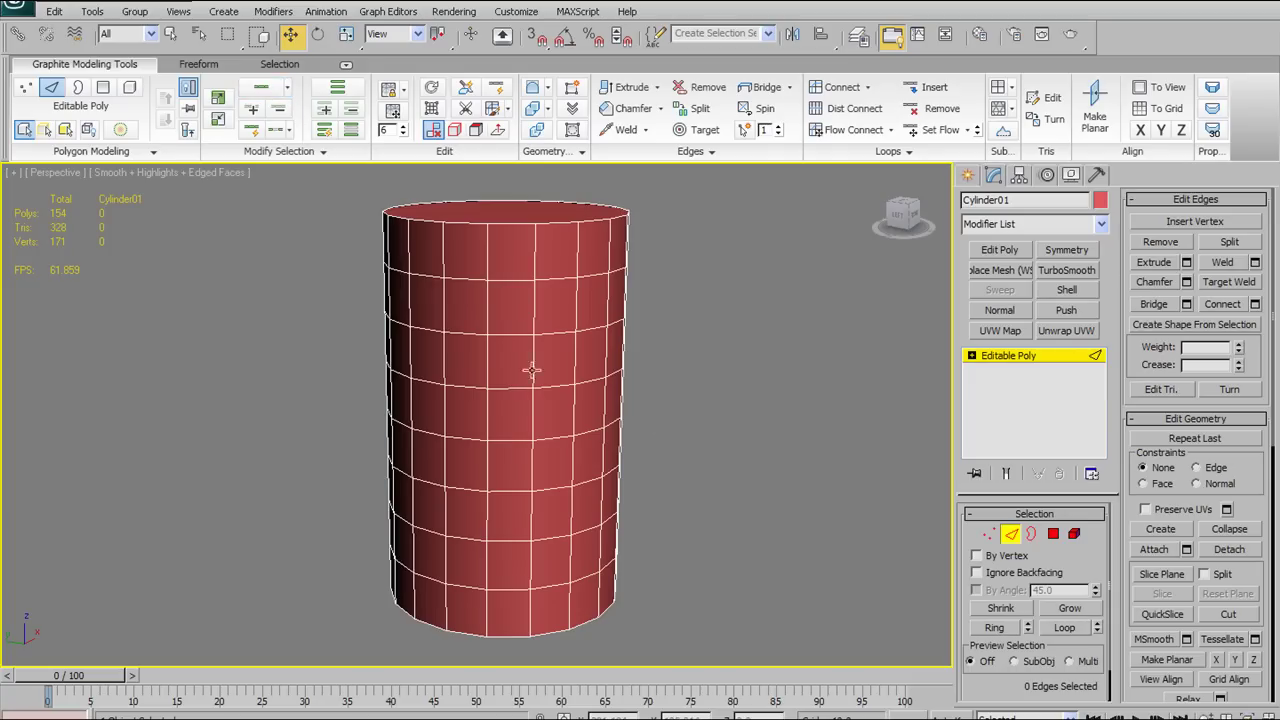
Select a horizontal edge on the upper side of the cylinder and extend it to a full edge loop
{"action": "left_click", "coordinate": [509, 336]}
{"action": "left_click", "coordinate": [265, 92]}
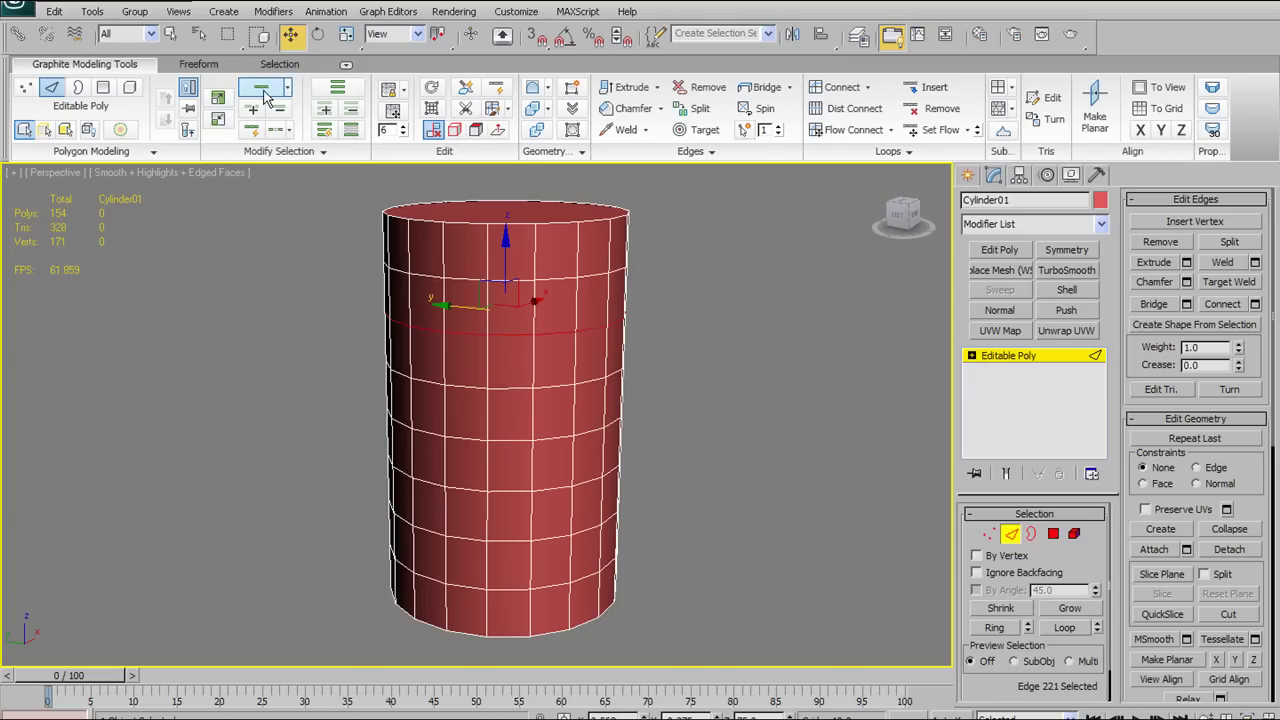
{"action": "mouse_move", "coordinate": [668, 448]}
{"action": "middle_mouse_down", "text": "alt"}
{"action": "mouse_move", "coordinate": [480, 457]}
{"action": "mouse_move", "coordinate": [463, 423]}
{"action": "mouse_move", "coordinate": [543, 479]}
{"action": "mouse_move", "coordinate": [651, 474]}
{"action": "mouse_move", "coordinate": [680, 450]}
{"action": "middle_mouse_up", "text": "alt"}
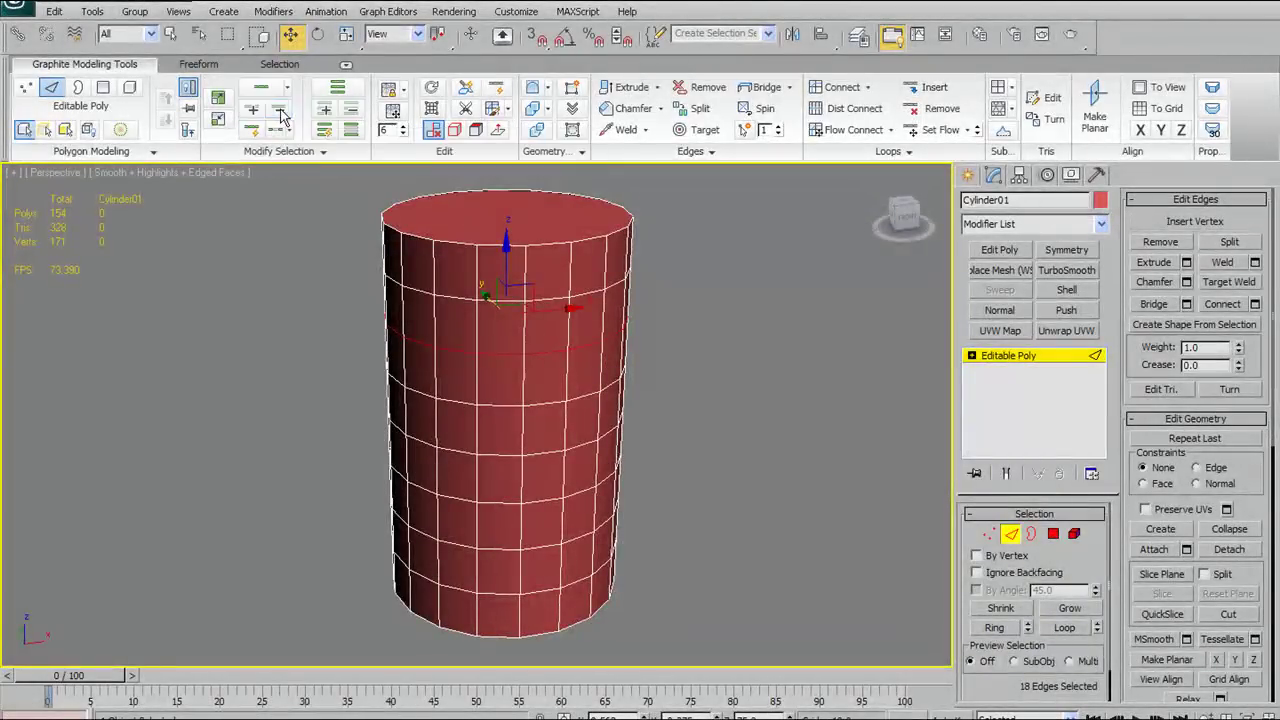
Select a single edge of the cylinder's top rim and select the whole rim with Loop Cylinder Ends
{"action": "left_click", "coordinate": [505, 243]}
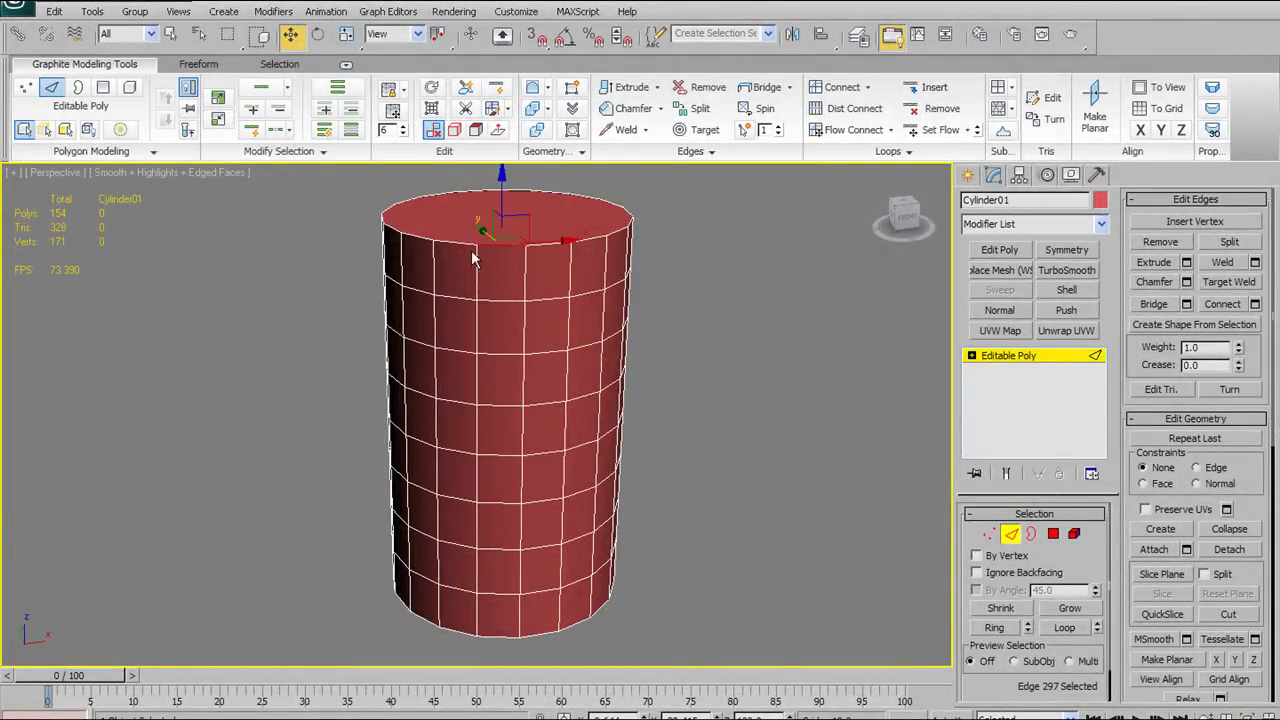
{"action": "left_click", "coordinate": [266, 93]}
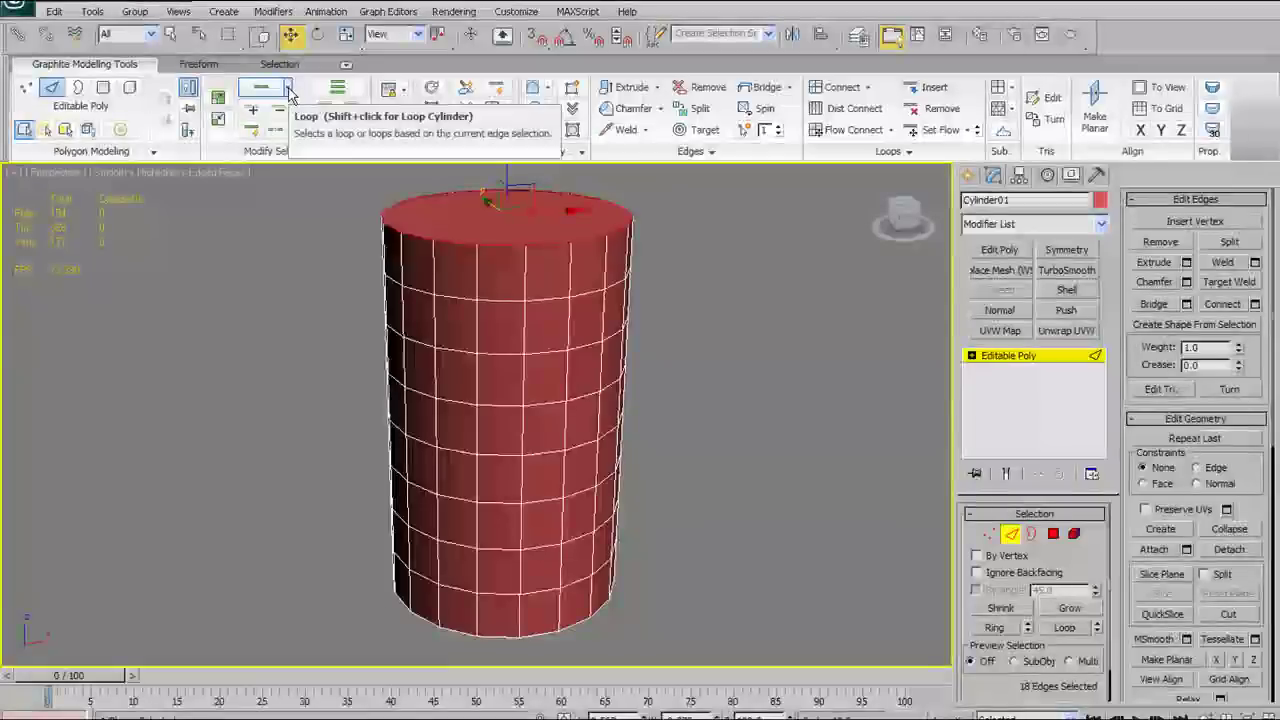
{"action": "left_click", "coordinate": [289, 92]}
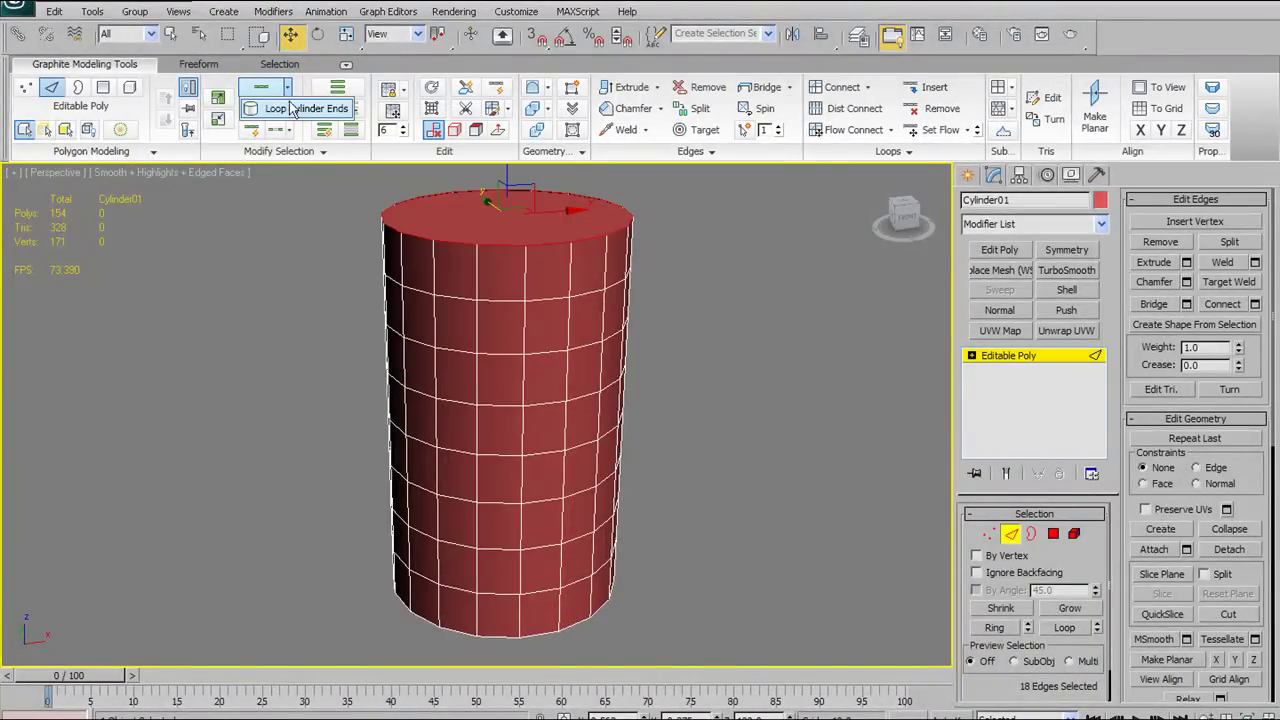
{"action": "left_click", "coordinate": [290, 110]}
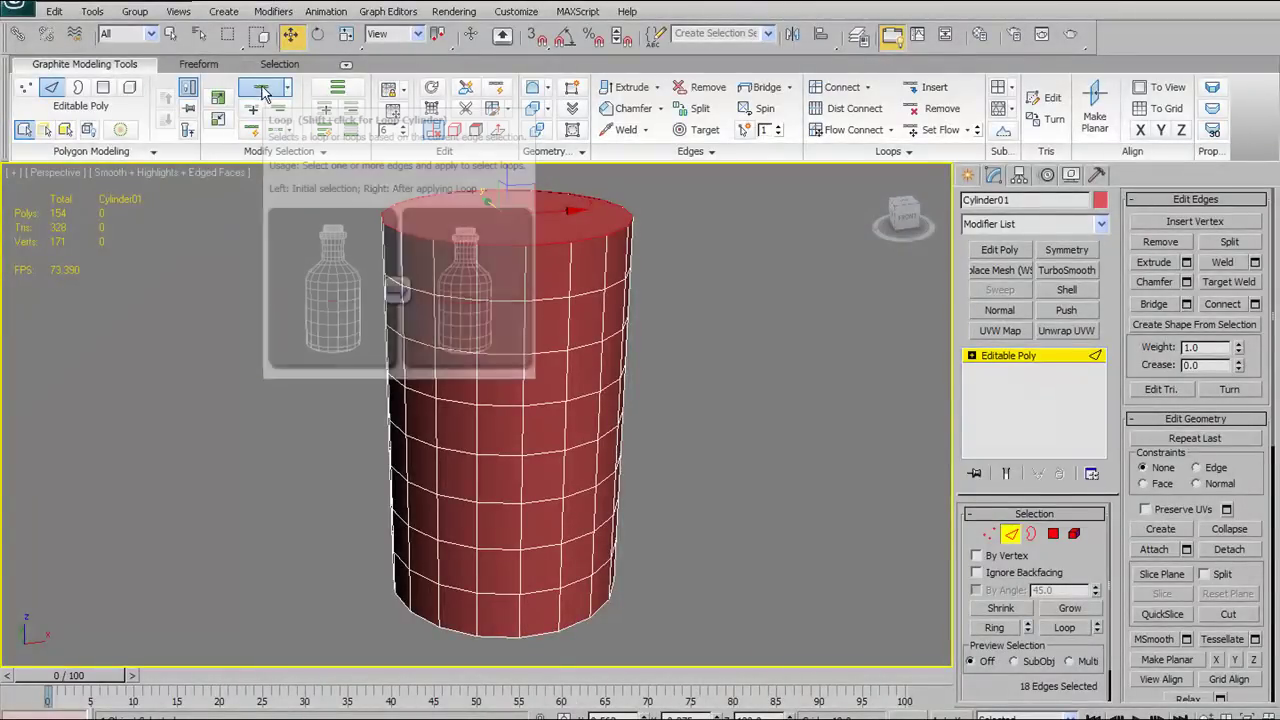
Deselect the rim loop, pick a single top rim edge and clear the selection again
{"action": "left_click", "coordinate": [548, 237]}
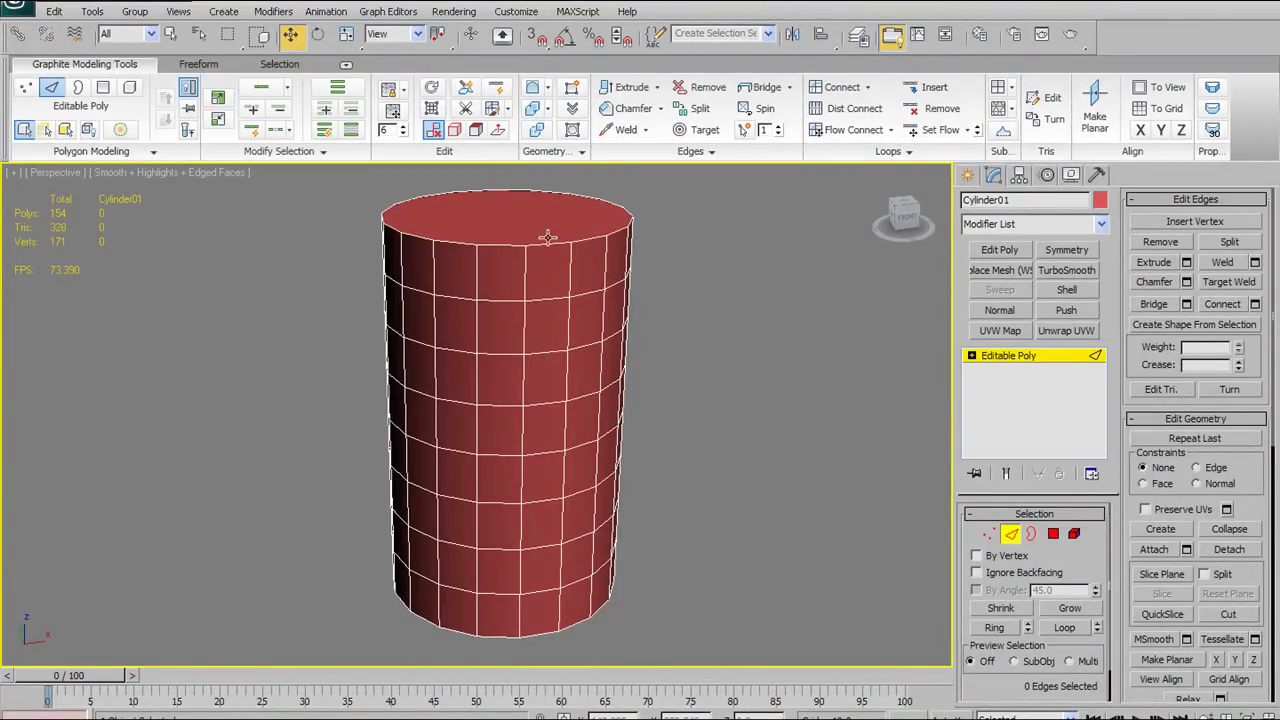
{"action": "left_click", "coordinate": [516, 245]}
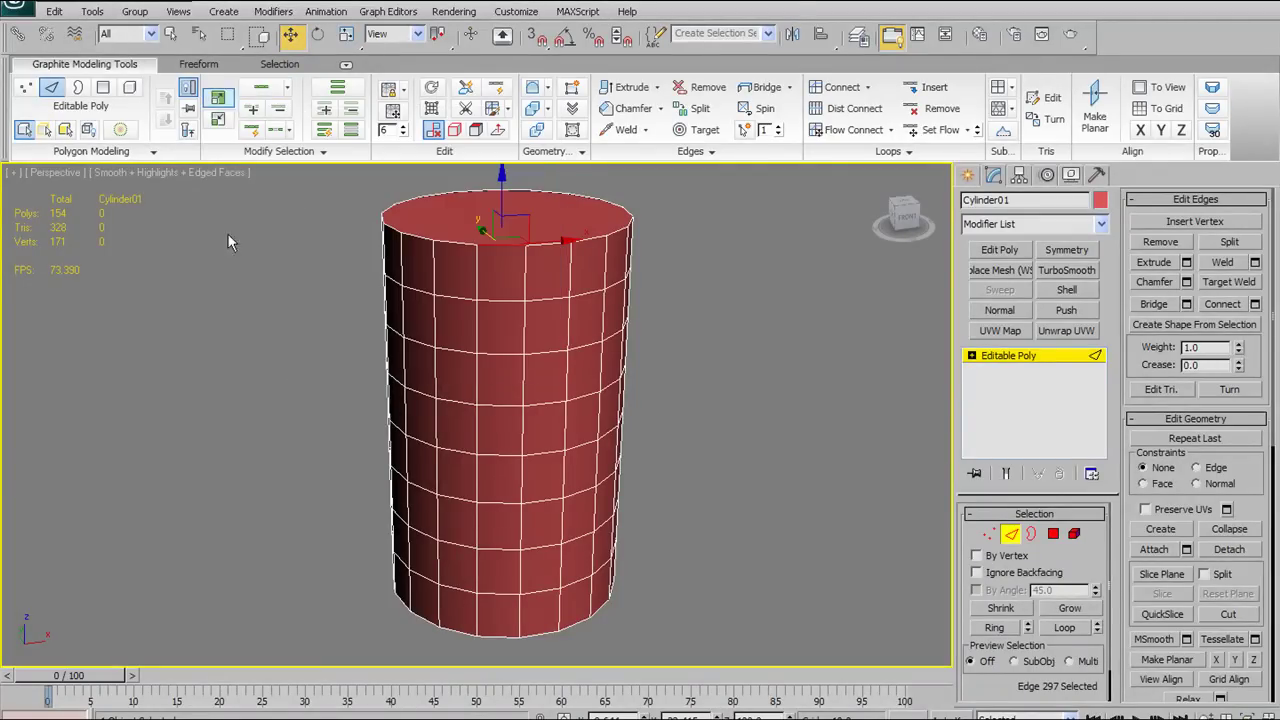
{"action": "left_click", "coordinate": [305, 285]}
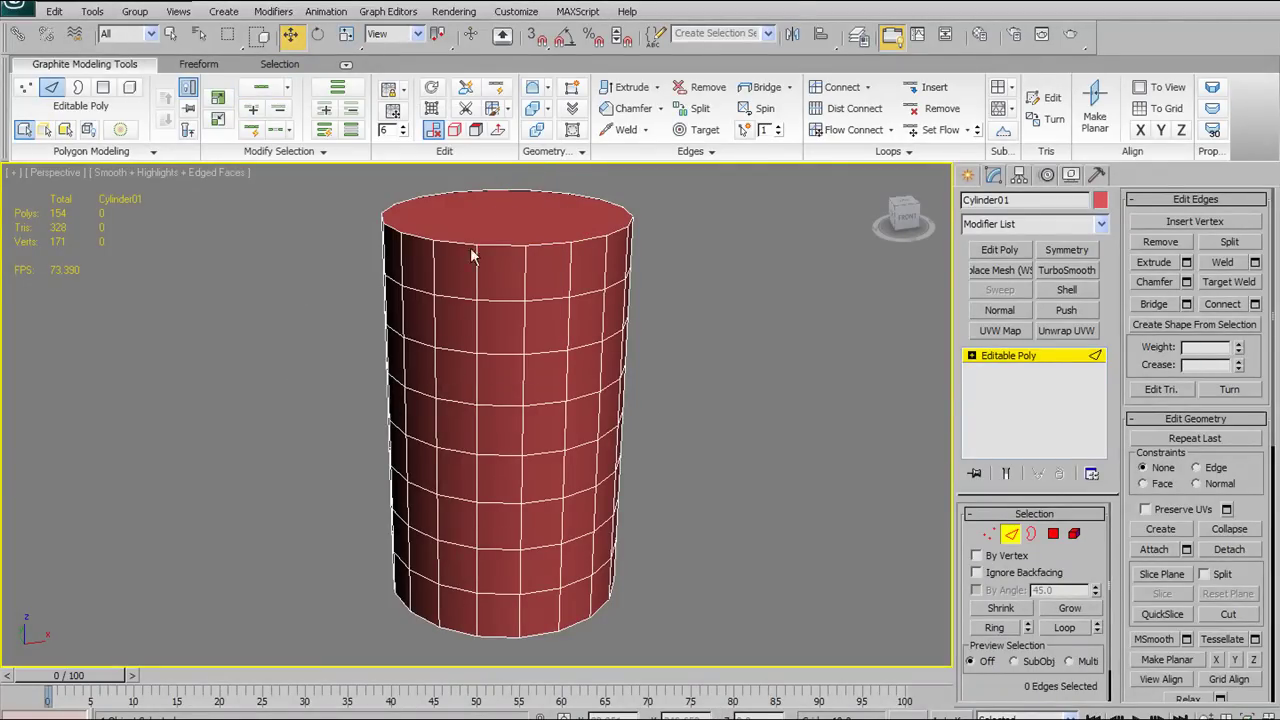
Select a single edge of the top rim and try to extend it with the standard Editable Poly Loop command
{"action": "middle_click_drag", "start_coordinate": [524, 247], "coordinate": [495, 287]}
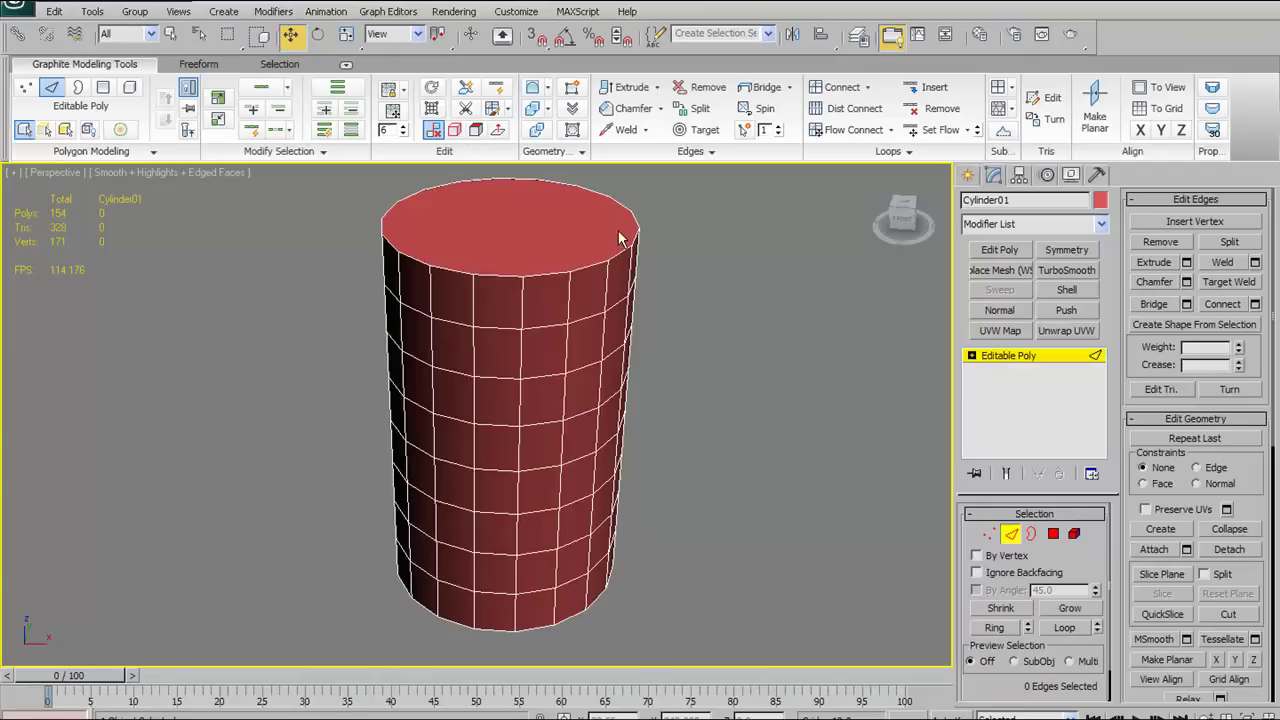
{"action": "middle_click_drag", "start_coordinate": [625, 235], "coordinate": [558, 212], "text": "alt"}
{"action": "middle_click_drag", "start_coordinate": [490, 268], "coordinate": [657, 236], "text": "alt"}
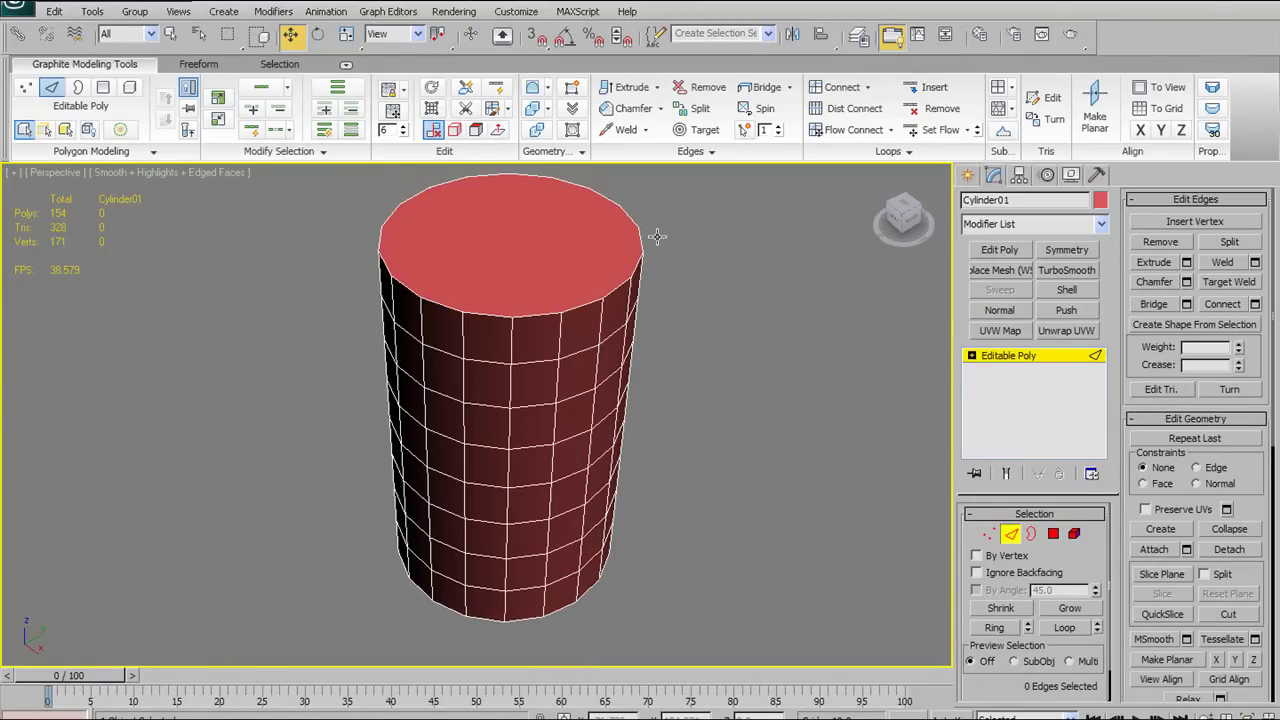
{"action": "middle_click_drag", "start_coordinate": [635, 396], "coordinate": [570, 445], "text": "alt"}
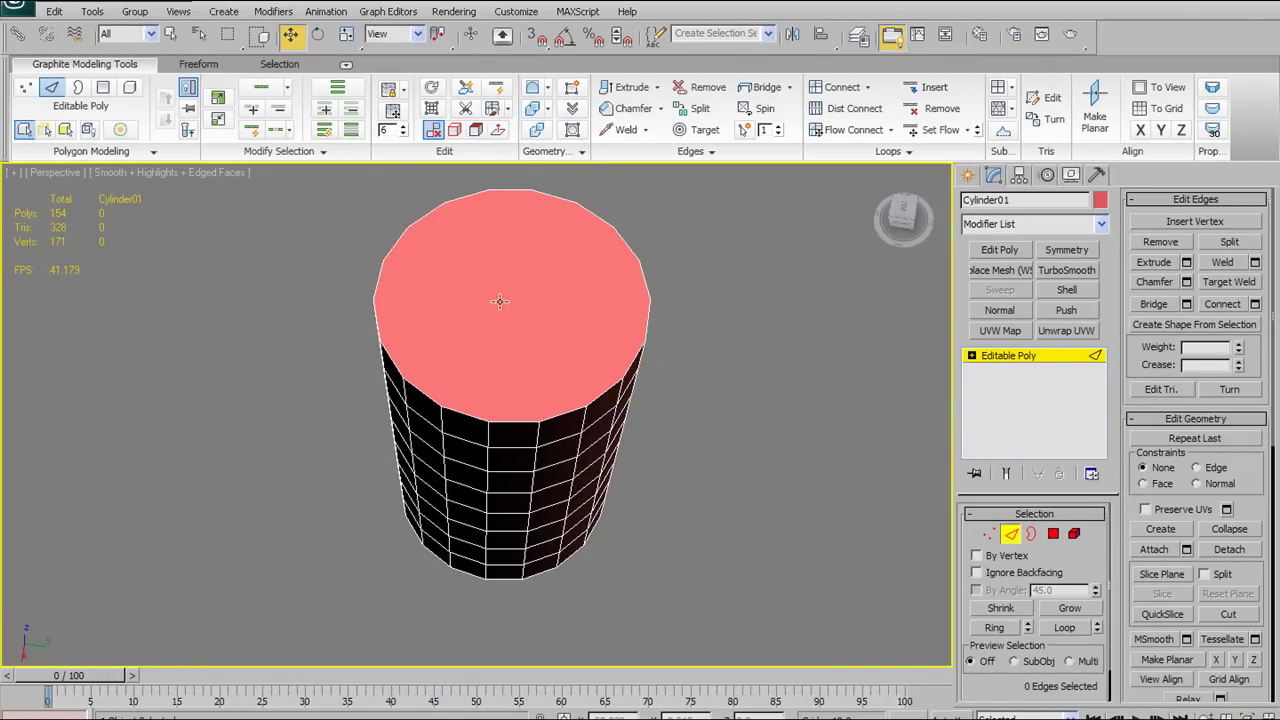
{"action": "mouse_move", "coordinate": [490, 310]}
{"action": "middle_mouse_down", "text": "alt"}
{"action": "mouse_move", "coordinate": [500, 286]}
{"action": "mouse_move", "coordinate": [543, 298]}
{"action": "mouse_move", "coordinate": [557, 355]}
{"action": "mouse_move", "coordinate": [763, 366]}
{"action": "mouse_move", "coordinate": [560, 300]}
{"action": "mouse_move", "coordinate": [389, 273]}
{"action": "middle_mouse_up", "text": "alt"}
{"action": "left_click", "coordinate": [528, 285]}
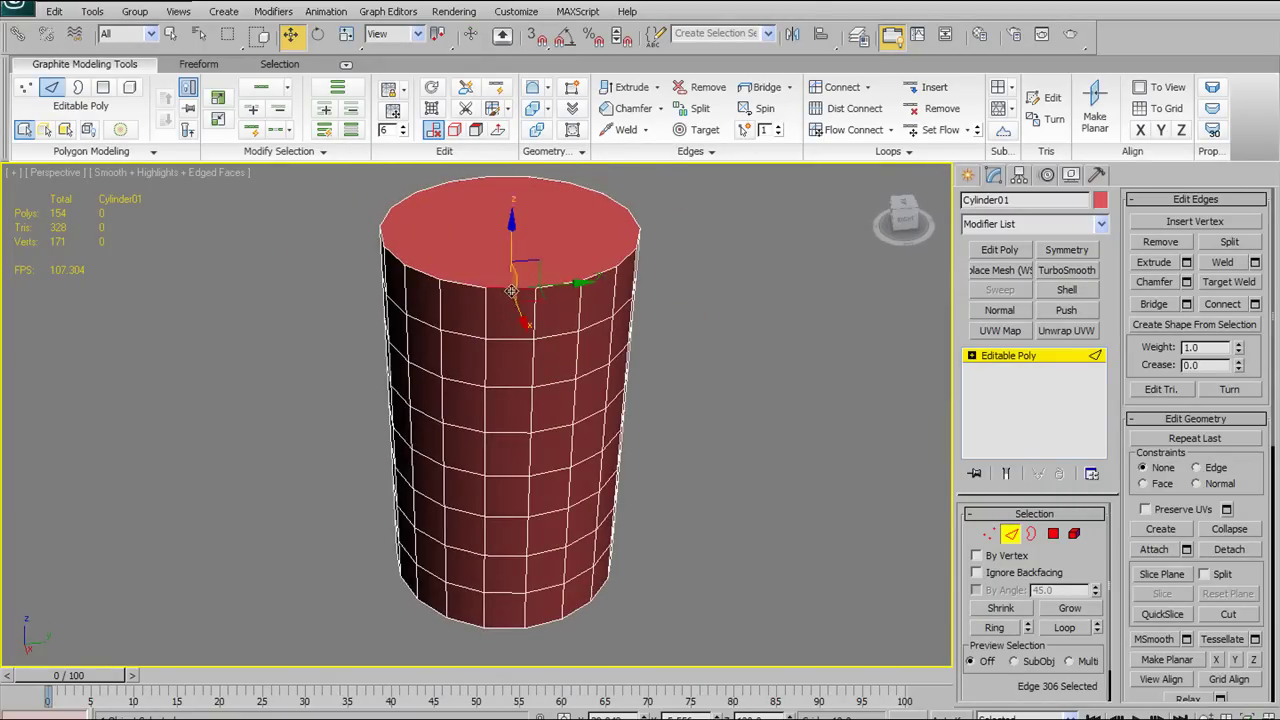
{"action": "middle_click_drag", "start_coordinate": [656, 363], "coordinate": [546, 312], "text": "alt"}
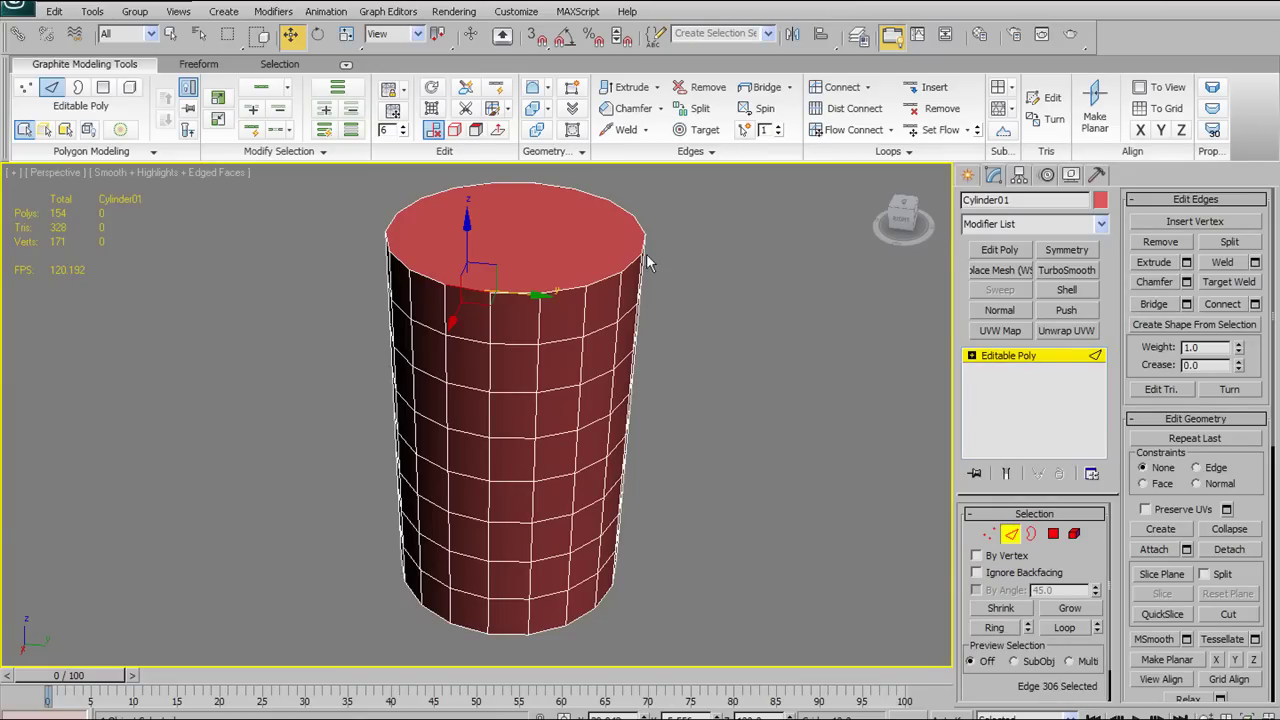
{"action": "middle_click_drag", "start_coordinate": [634, 284], "coordinate": [618, 278], "text": "alt"}
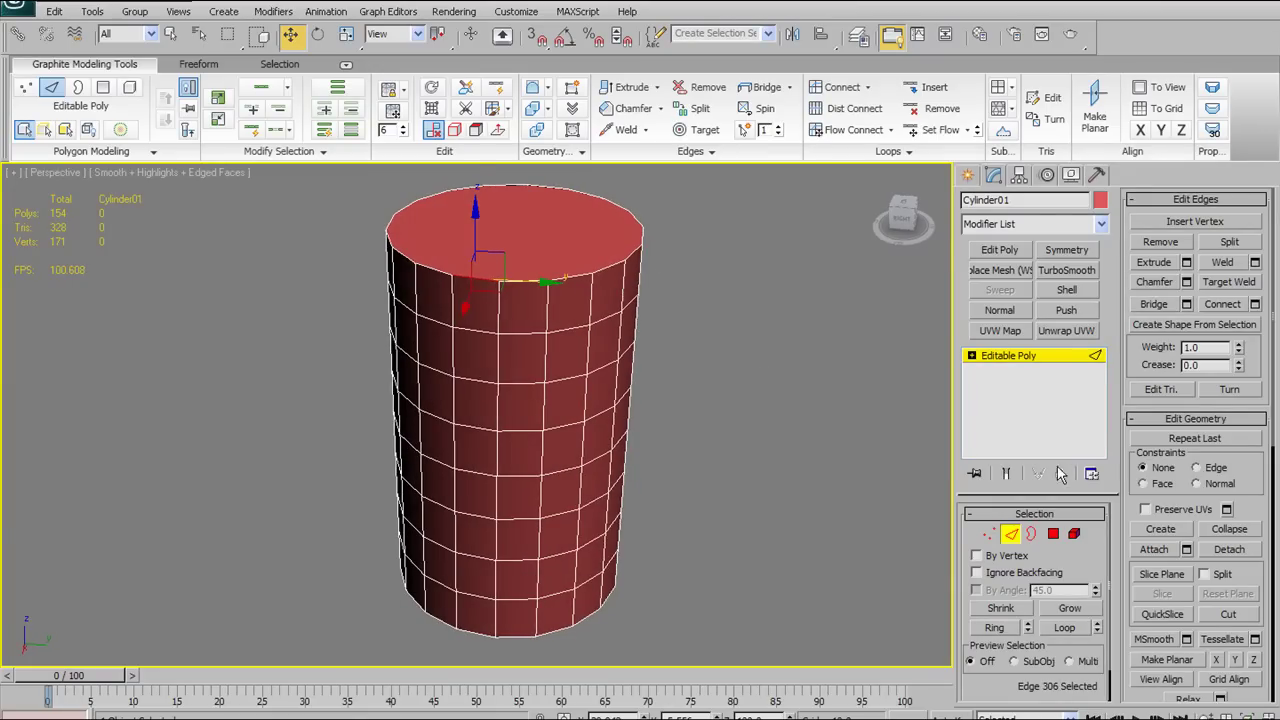
{"action": "left_click", "coordinate": [1066, 630]}
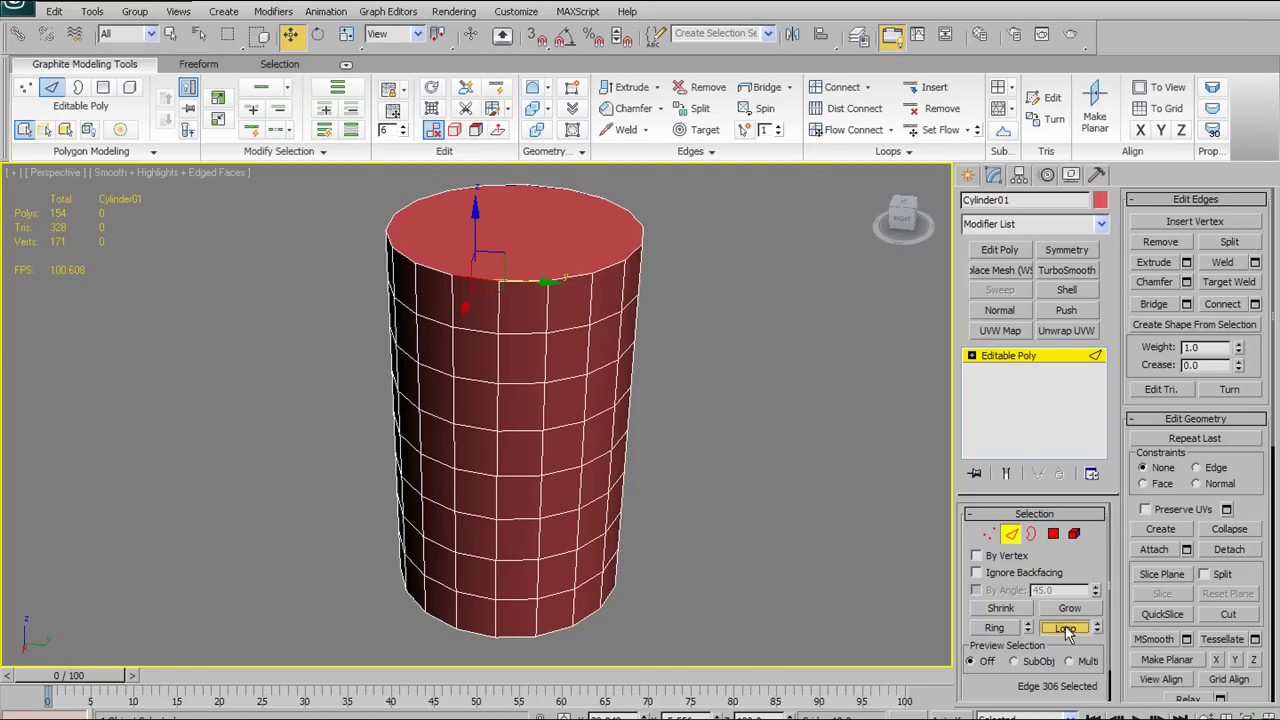
Select the top cap polygon at polygon level and convert it to a selection of its rim edges
{"action": "left_click", "coordinate": [1053, 534]}
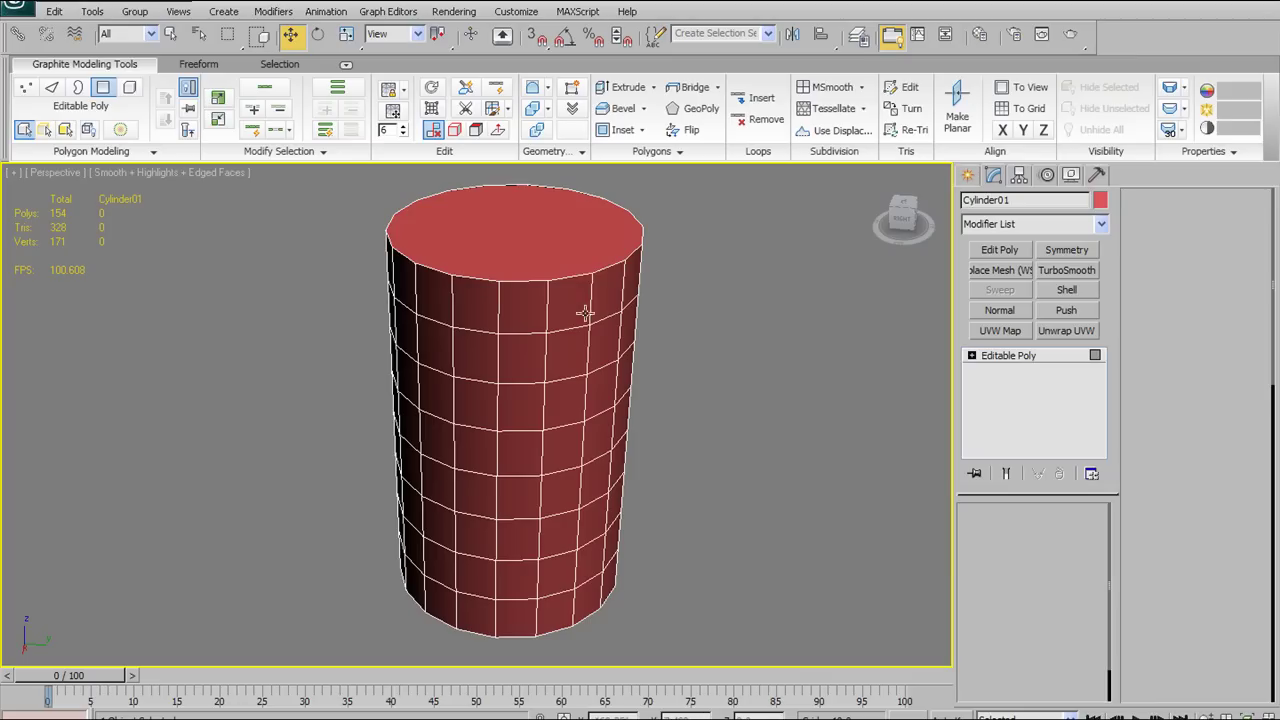
{"action": "left_click", "coordinate": [562, 248]}
{"action": "middle_click_drag", "start_coordinate": [666, 319], "coordinate": [633, 326], "text": "alt"}
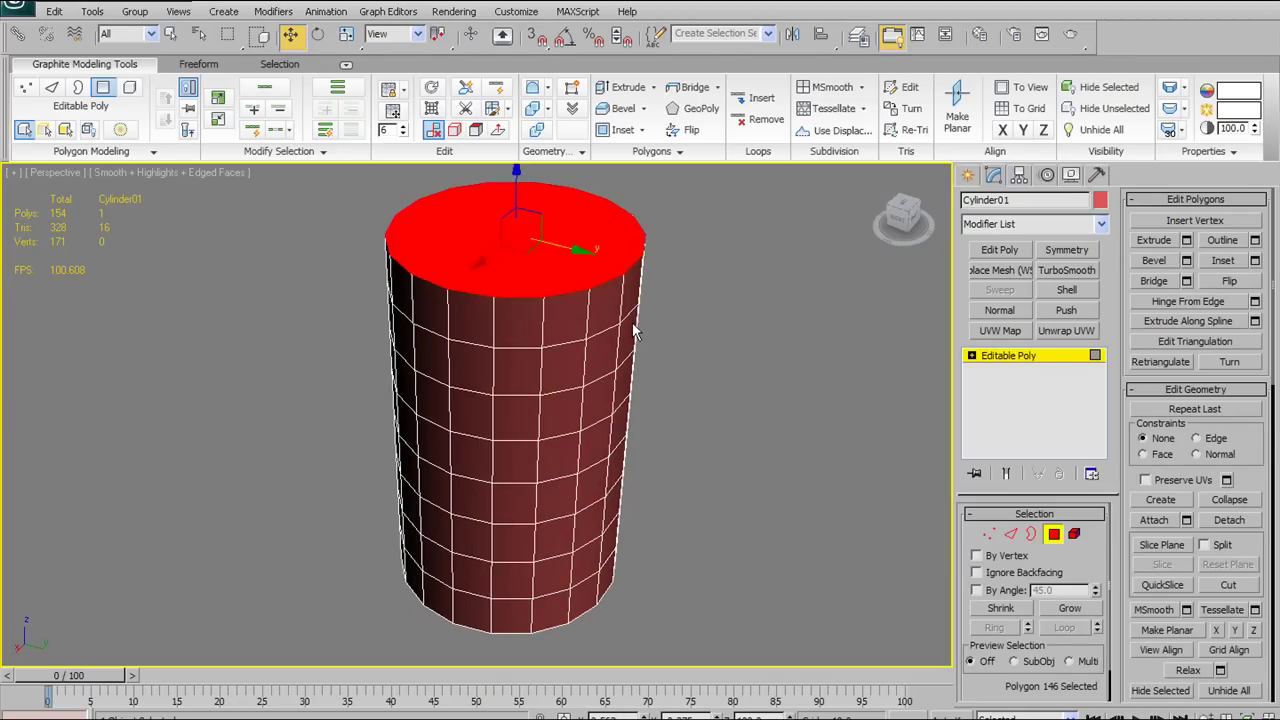
{"action": "left_click", "coordinate": [1012, 535]}
{"action": "middle_click_drag", "start_coordinate": [608, 363], "coordinate": [652, 284], "text": "alt"}
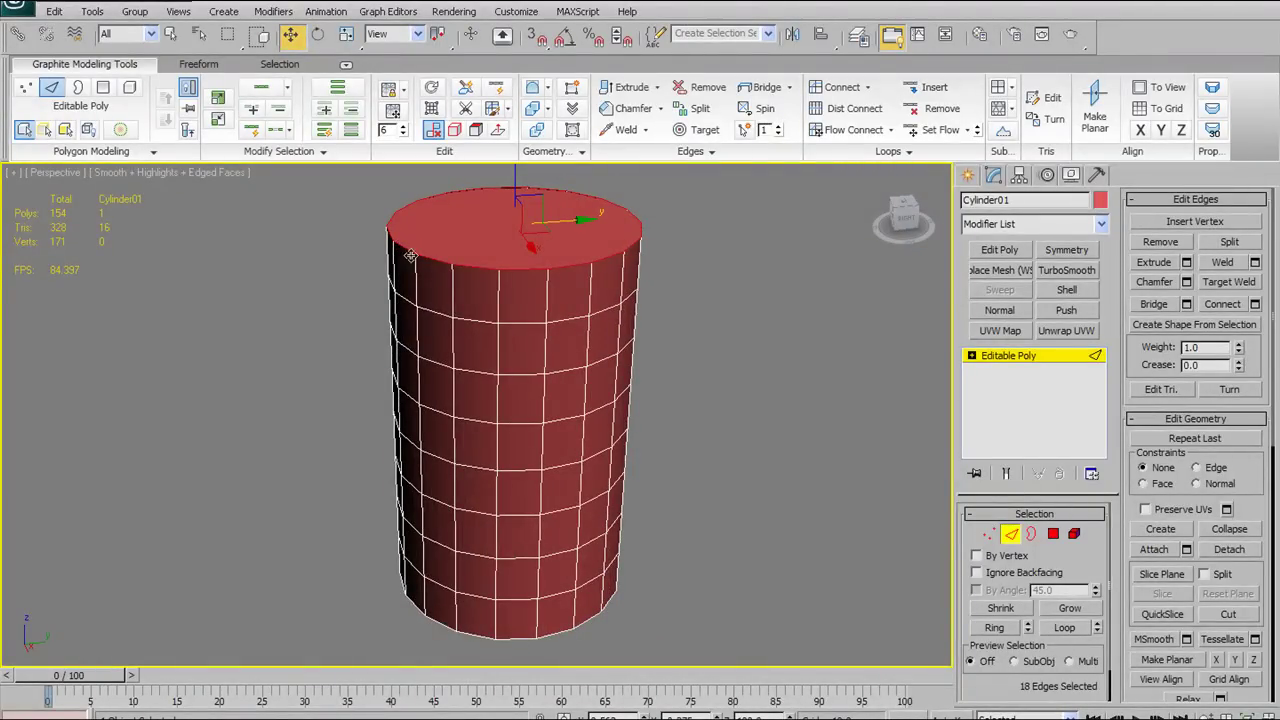
{"action": "middle_click_drag", "start_coordinate": [651, 327], "coordinate": [652, 372], "text": "alt"}
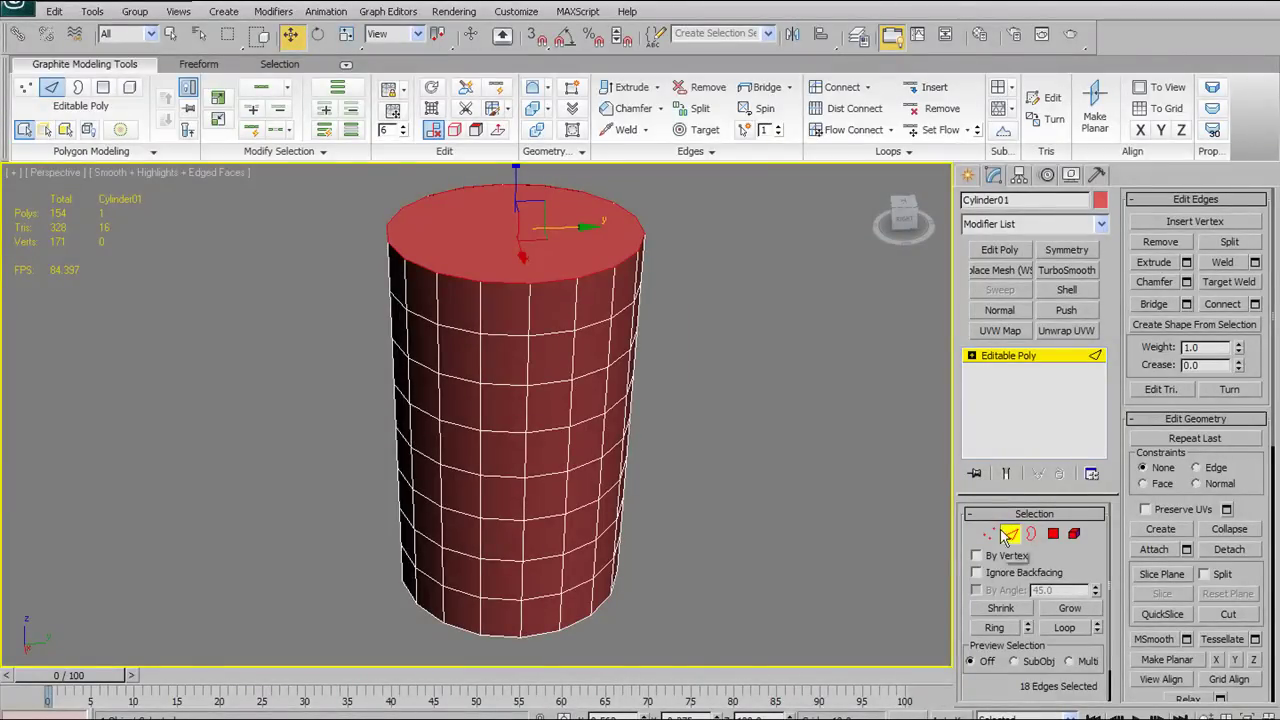
Select a rim edge, replace it with a horizontal side edge, apply the standard Loop command and clear the selection
{"action": "left_click", "coordinate": [550, 280]}
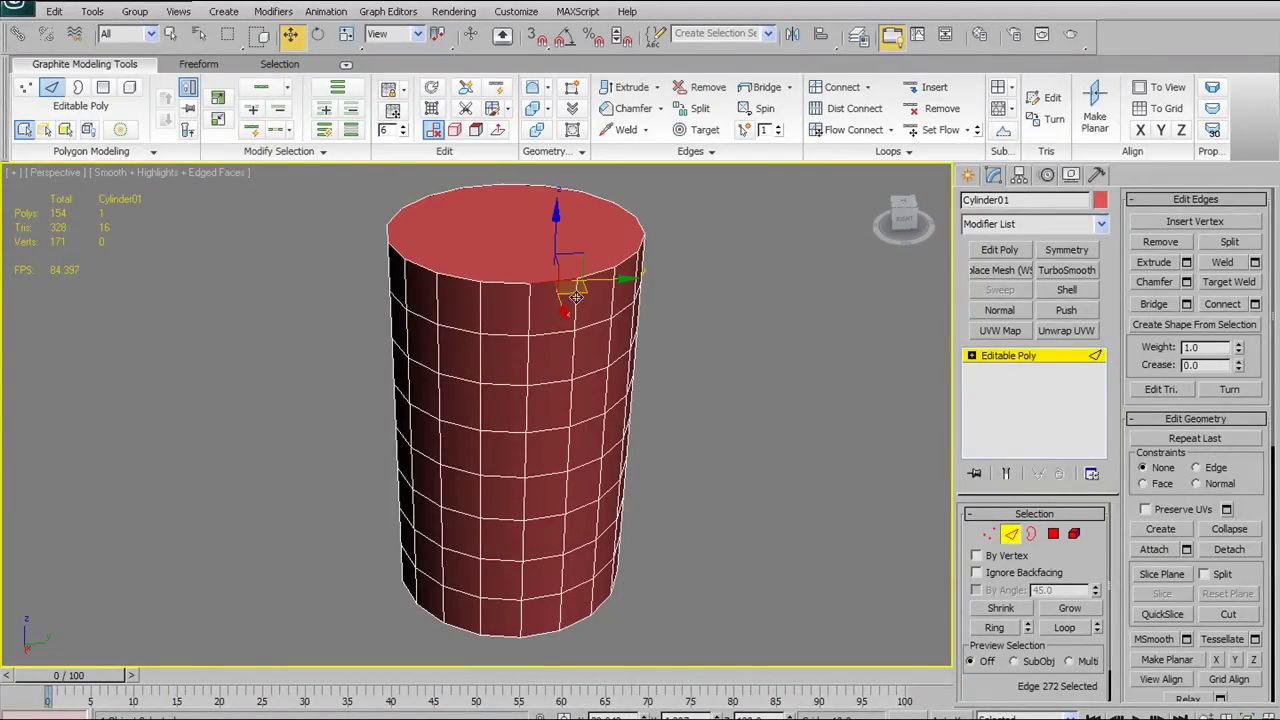
{"action": "left_click", "coordinate": [537, 433]}
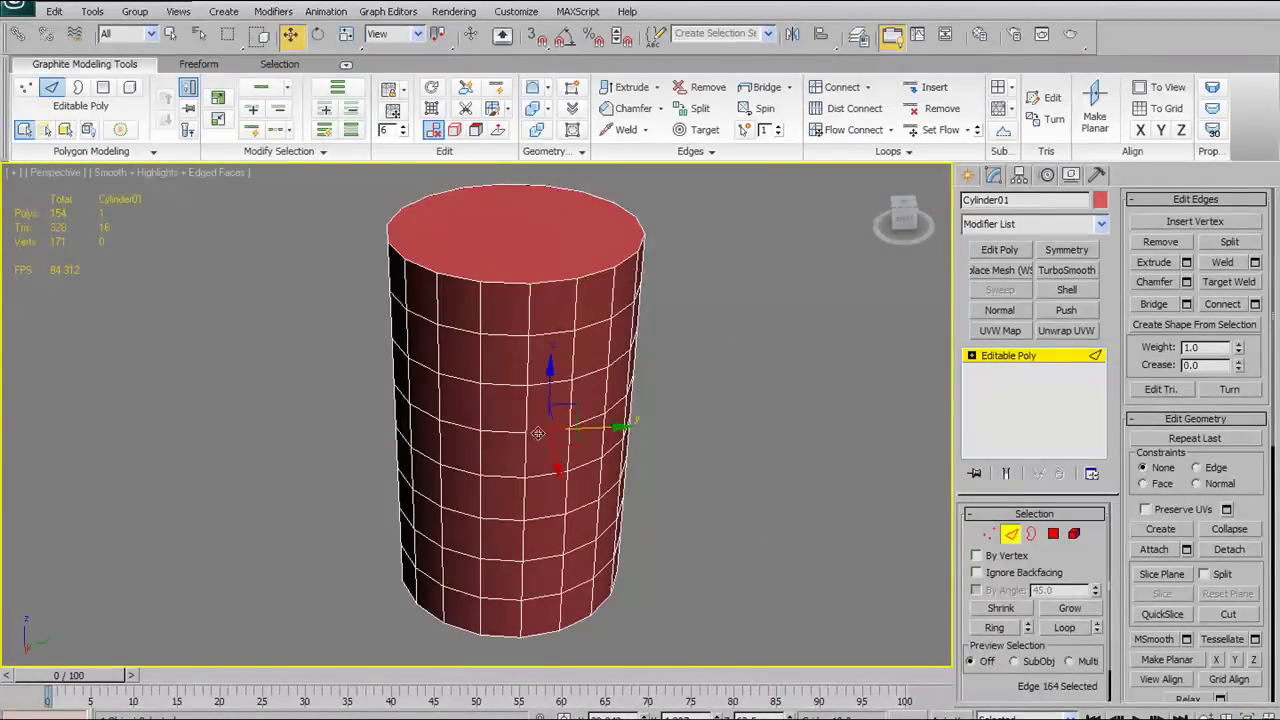
{"action": "left_click", "coordinate": [1064, 626]}
{"action": "left_click", "coordinate": [689, 407]}
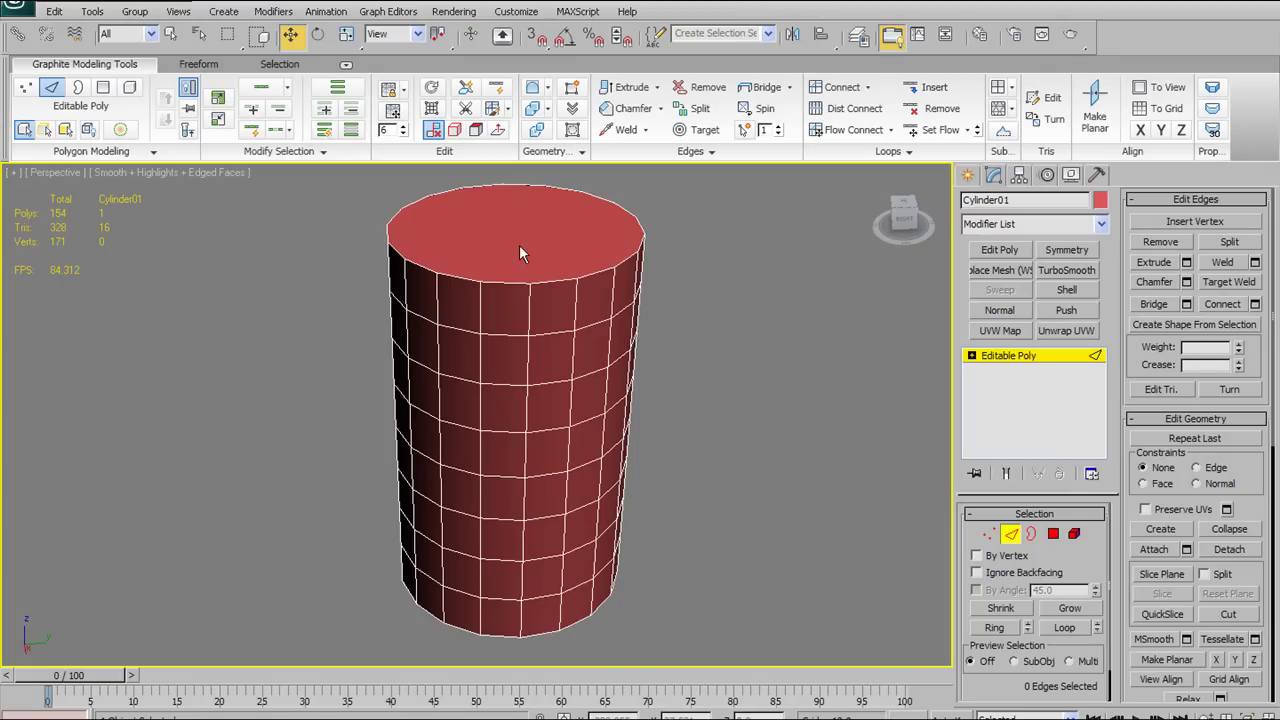
Select one edge of the top rim and extend it around the whole cylinder end with the ribbon's Loop tool
{"action": "left_click", "coordinate": [556, 277]}
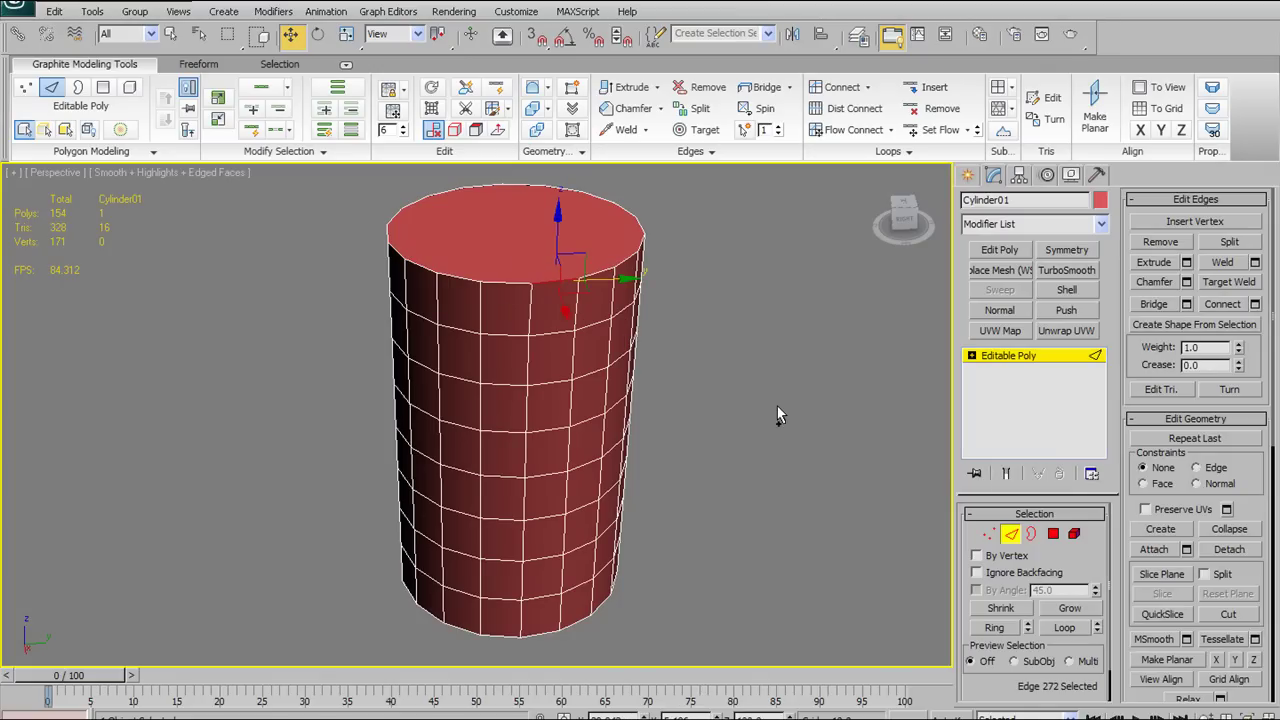
{"action": "left_click", "coordinate": [286, 88]}
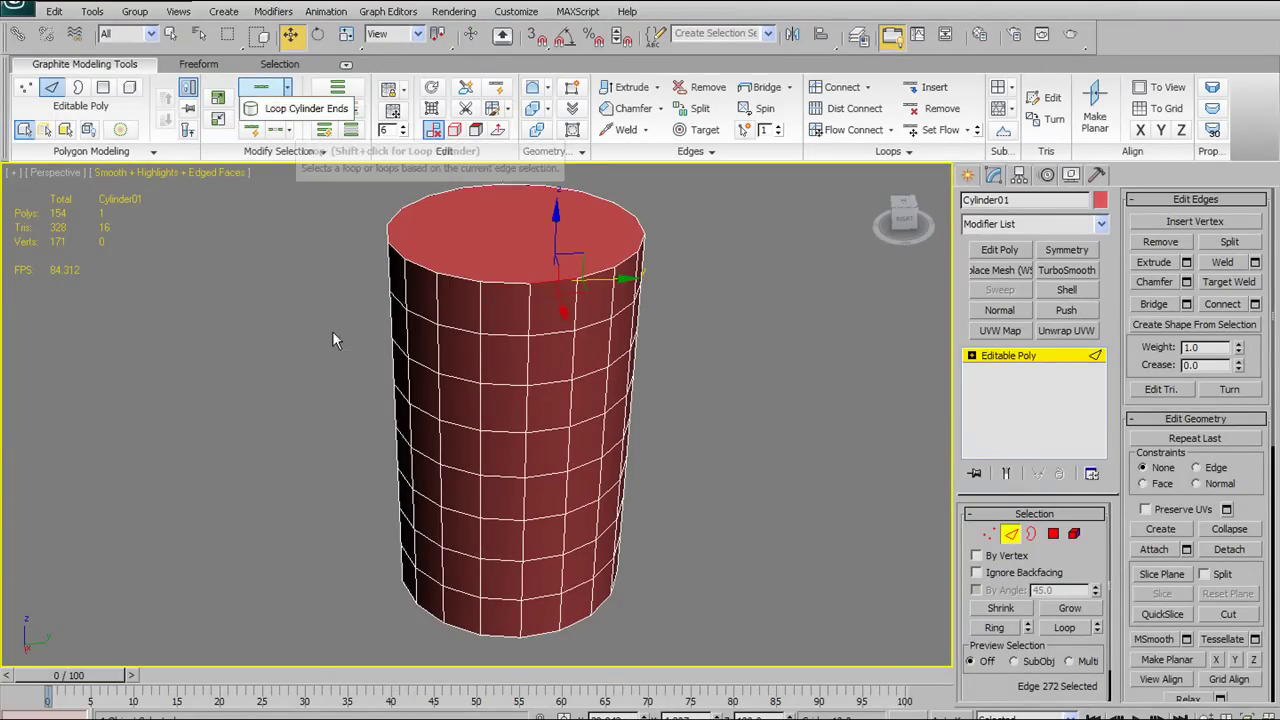
{"action": "left_click", "coordinate": [509, 280]}
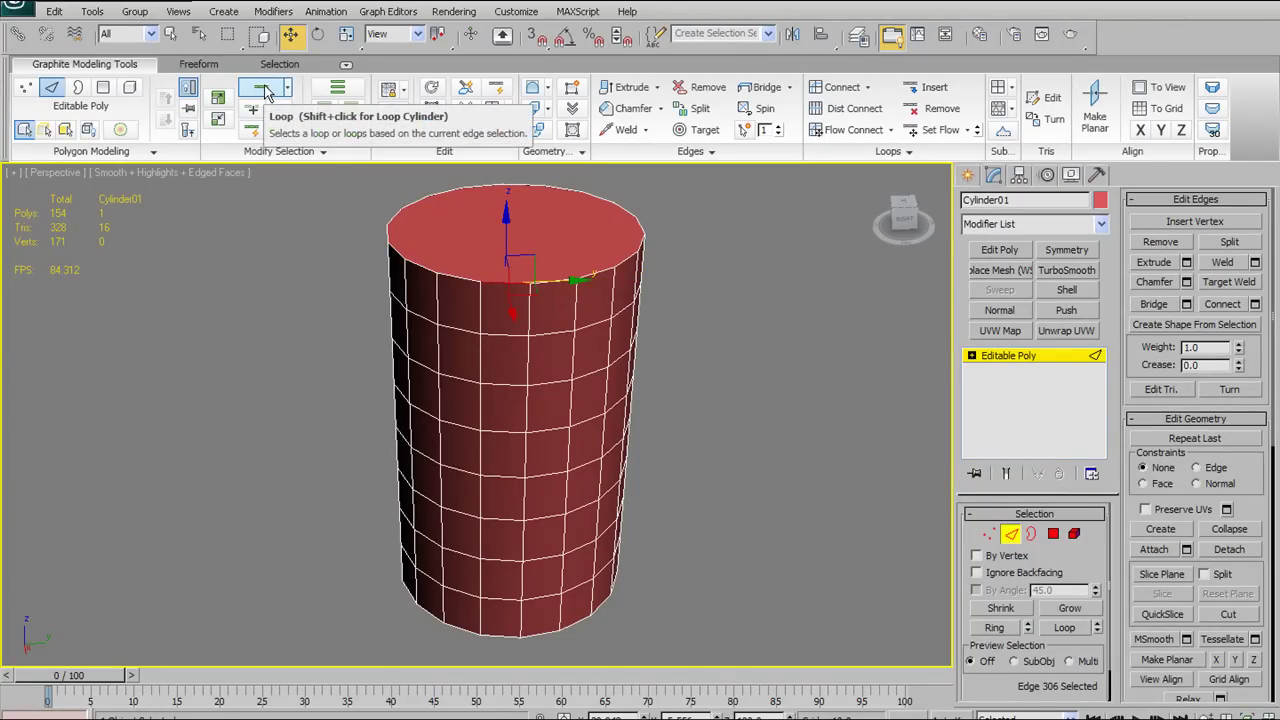
{"action": "left_click", "coordinate": [265, 91]}
{"action": "middle_click_drag", "start_coordinate": [685, 321], "coordinate": [505, 308], "text": "alt"}
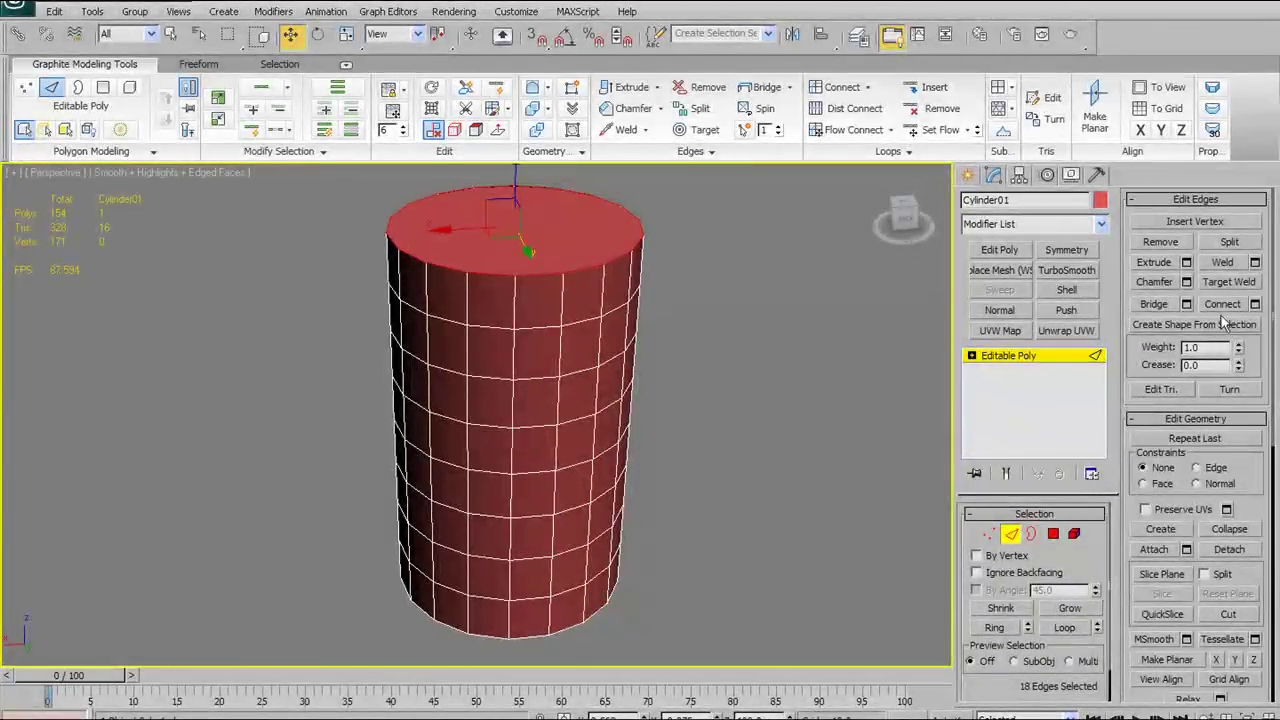
Preview a chamfer of 0.68 with 1 segment on the top rim edges and cancel it
{"action": "left_click", "coordinate": [1186, 283]}
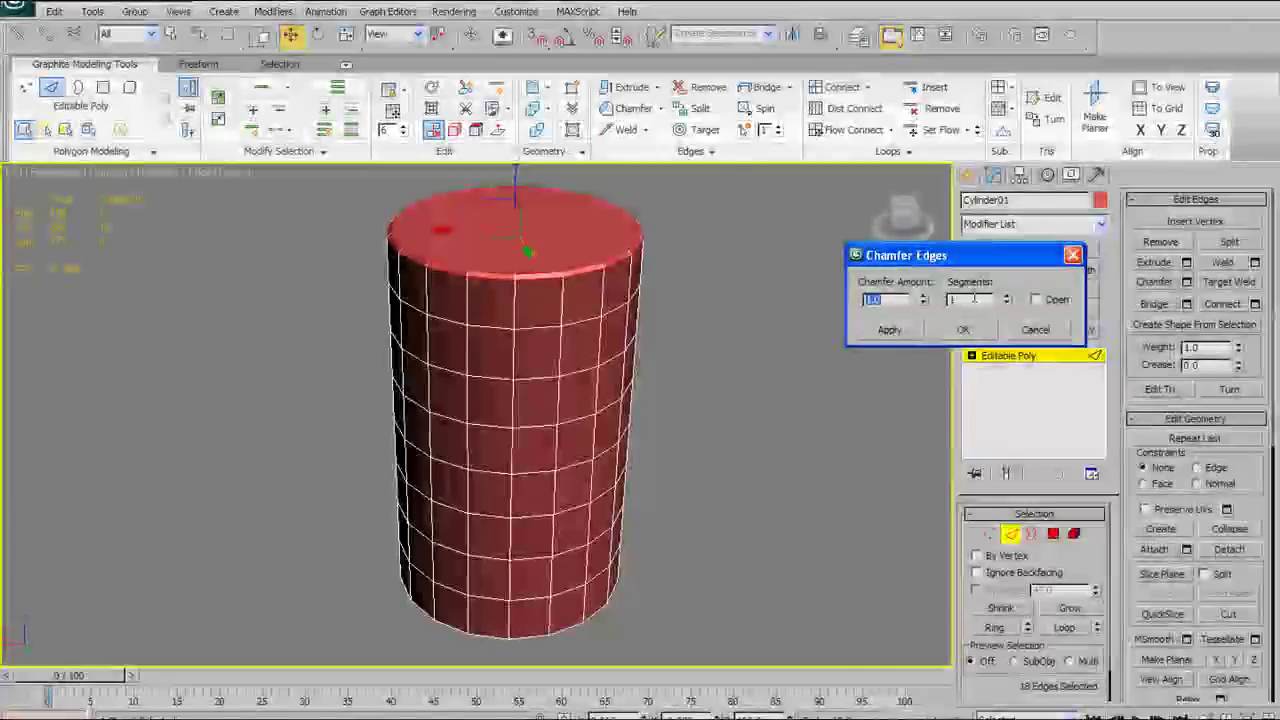
{"action": "left_click_drag", "start_coordinate": [922, 302], "coordinate": [864, 329]}
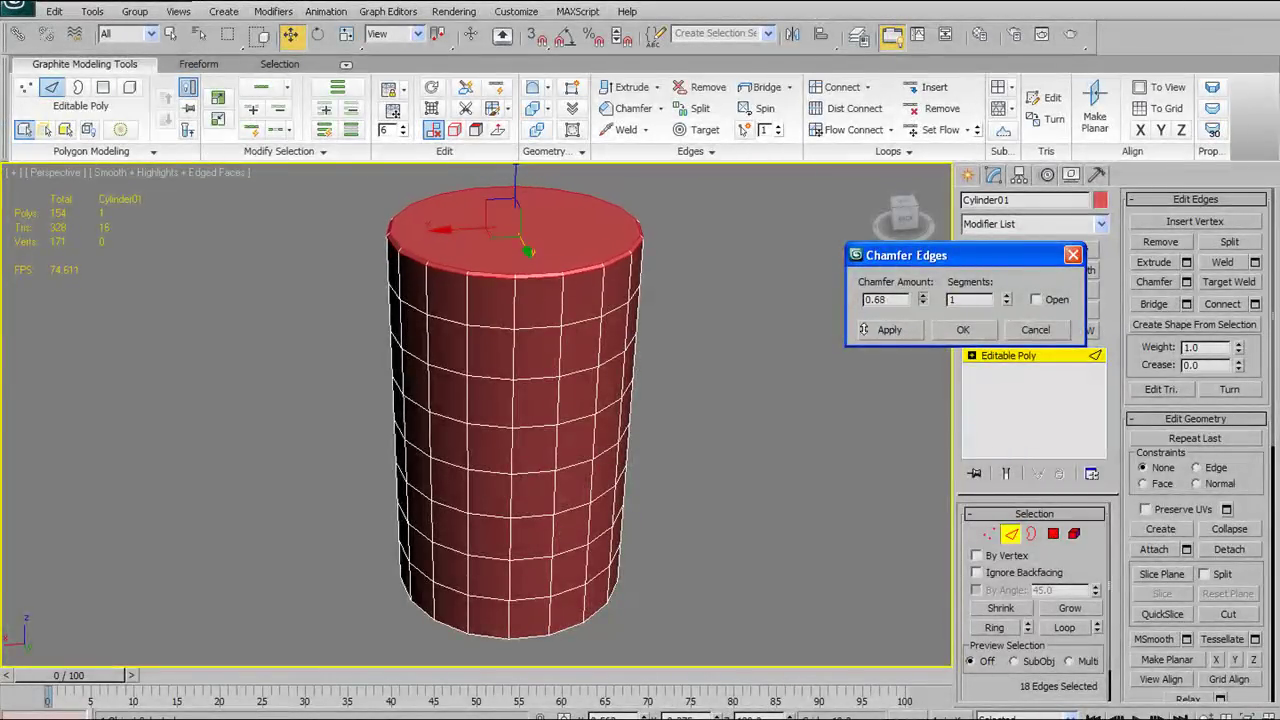
{"action": "left_click", "coordinate": [1060, 331]}
Select a horizontal edge on the cylinder's side and extend the selection step by step around the cylinder with Grow Loop
{"action": "middle_click_drag", "start_coordinate": [506, 232], "coordinate": [503, 240]}
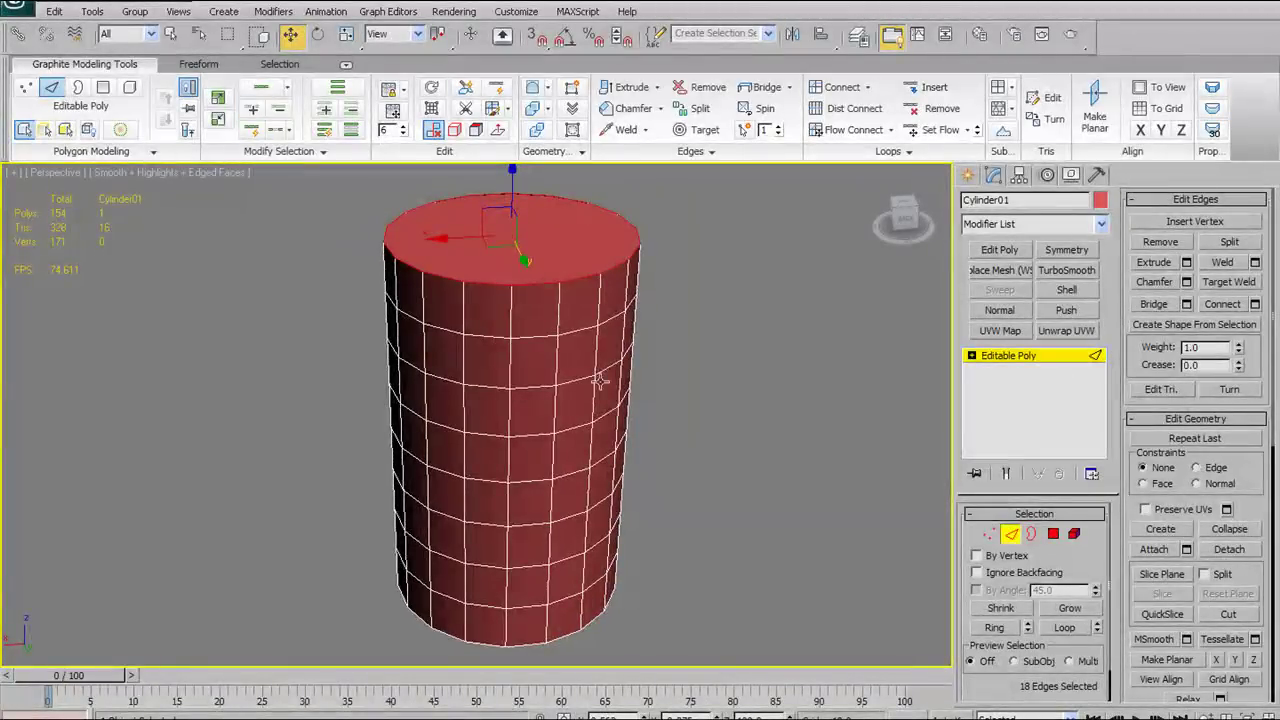
{"action": "left_click", "coordinate": [492, 383]}
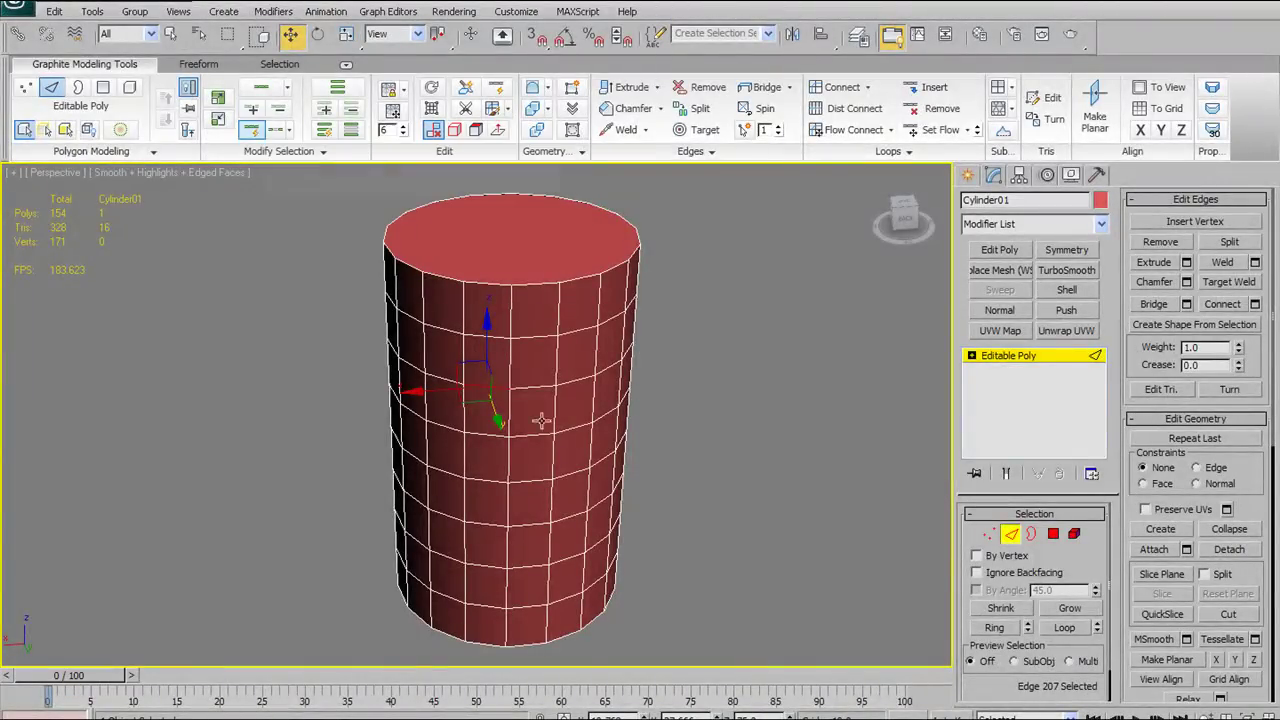
{"action": "left_click", "coordinate": [540, 388]}
{"action": "middle_click_drag", "start_coordinate": [617, 403], "coordinate": [459, 357], "text": "alt"}
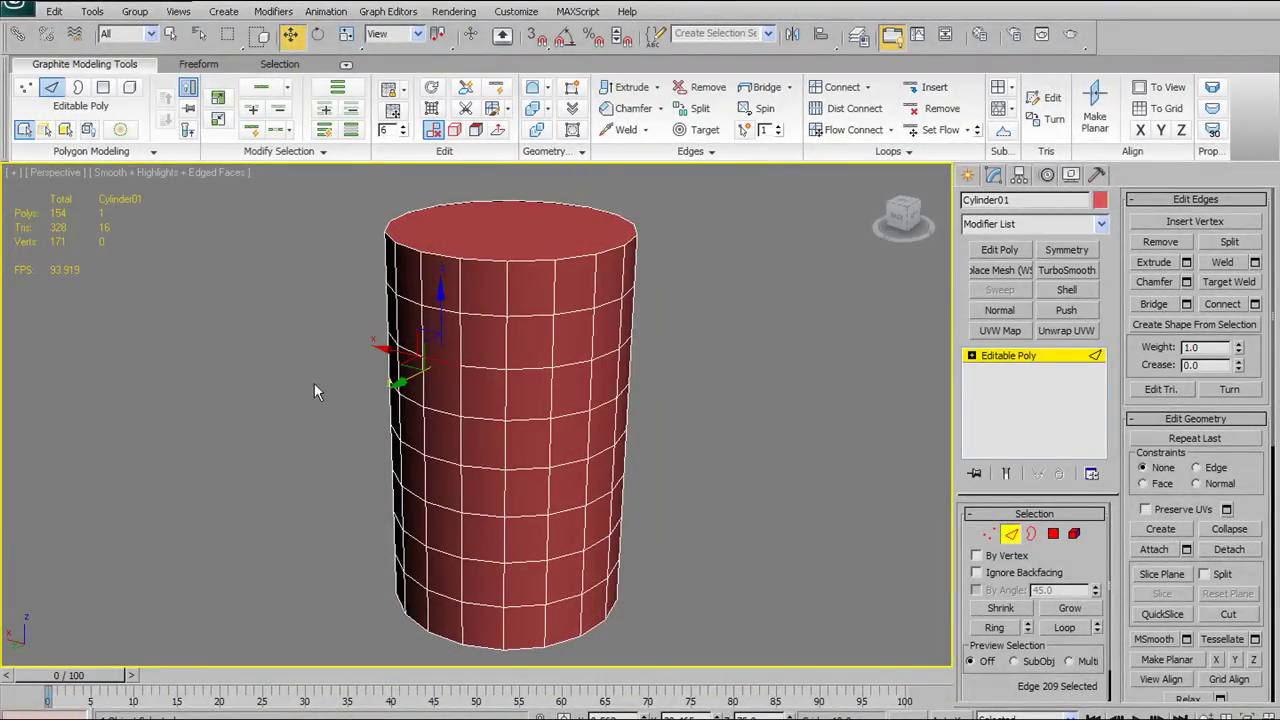
{"action": "middle_click_drag", "start_coordinate": [557, 252], "coordinate": [525, 300], "text": "alt"}
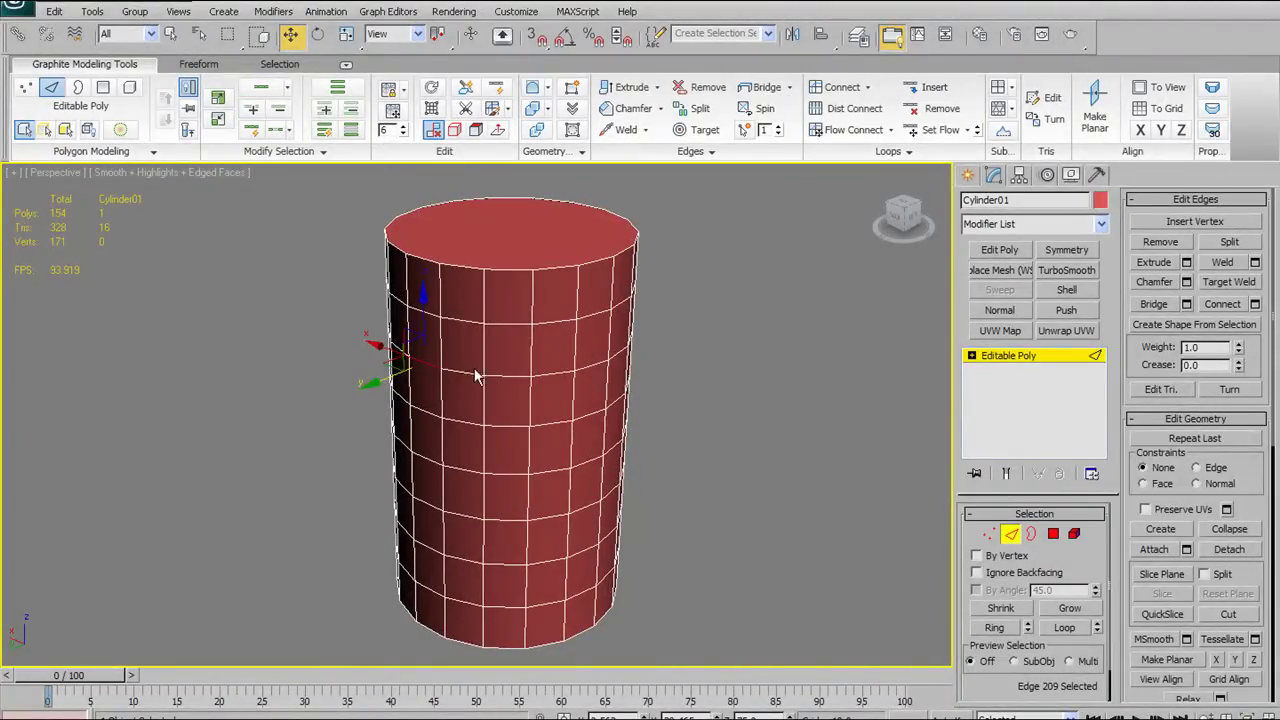
{"action": "left_click", "coordinate": [253, 110]}
{"action": "left_click", "coordinate": [253, 110]}
{"action": "left_click", "coordinate": [253, 110]}
{"action": "left_click", "coordinate": [253, 110]}
{"action": "middle_click_drag", "start_coordinate": [558, 410], "coordinate": [762, 405], "text": "alt"}
{"action": "left_click", "coordinate": [253, 112]}
{"action": "left_click", "coordinate": [253, 112]}
Reduce the loop selection step by step to a single edge with Shrink Loop
{"action": "left_click", "coordinate": [279, 113]}
{"action": "left_click", "coordinate": [279, 113]}
{"action": "left_click", "coordinate": [279, 113]}
{"action": "left_click", "coordinate": [279, 113]}
{"action": "middle_click_drag", "start_coordinate": [677, 463], "coordinate": [515, 473], "text": "alt"}
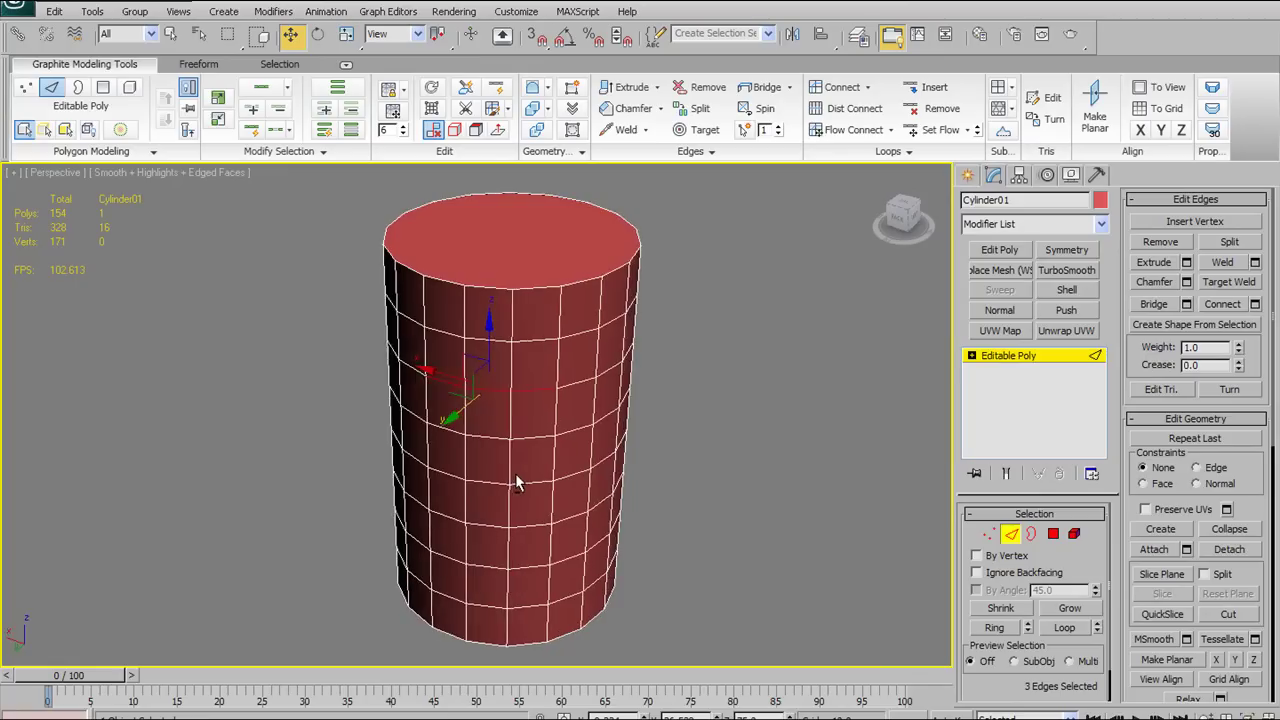
{"action": "left_click", "coordinate": [280, 115]}
{"action": "left_click", "coordinate": [280, 115]}
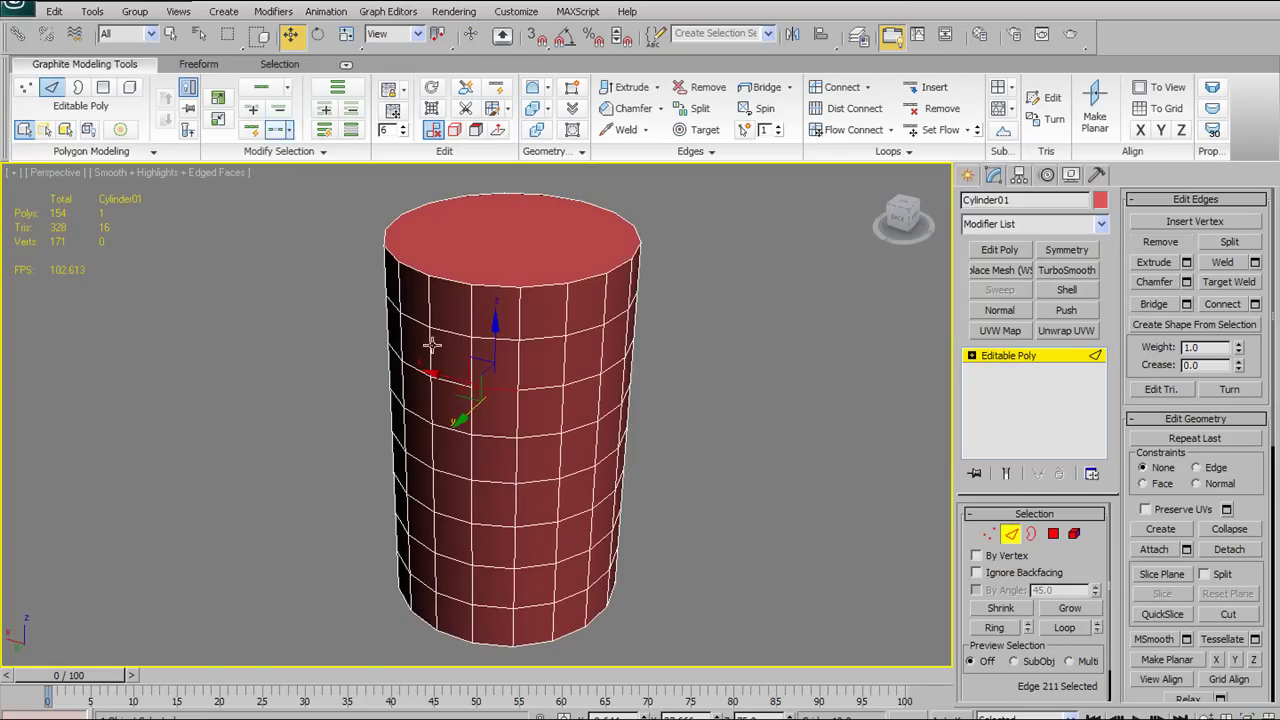
Select another horizontal side edge, turn on Loop Mode, and pick single side edges to select their complete horizontal loops
{"action": "left_click", "coordinate": [522, 390]}
{"action": "middle_click_drag", "start_coordinate": [541, 384], "coordinate": [516, 340], "text": "alt"}
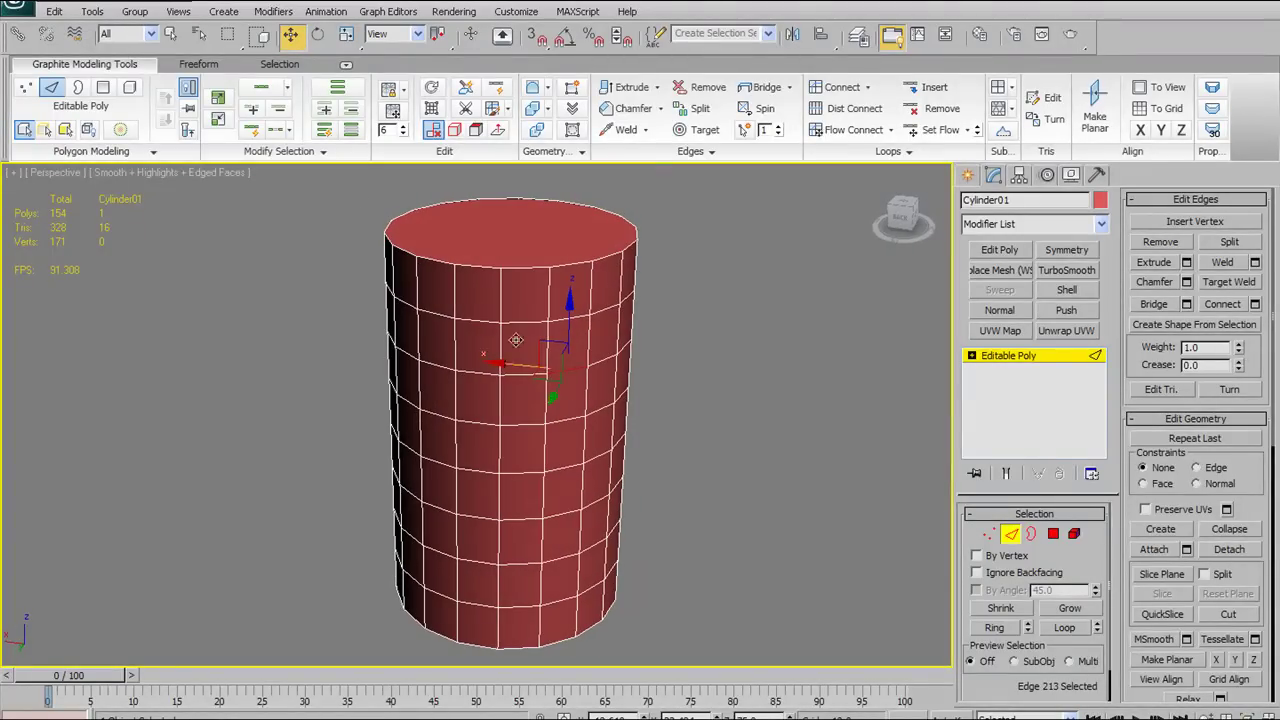
{"action": "left_click", "coordinate": [250, 131]}
{"action": "middle_click_drag", "start_coordinate": [690, 444], "coordinate": [531, 518], "text": "alt"}
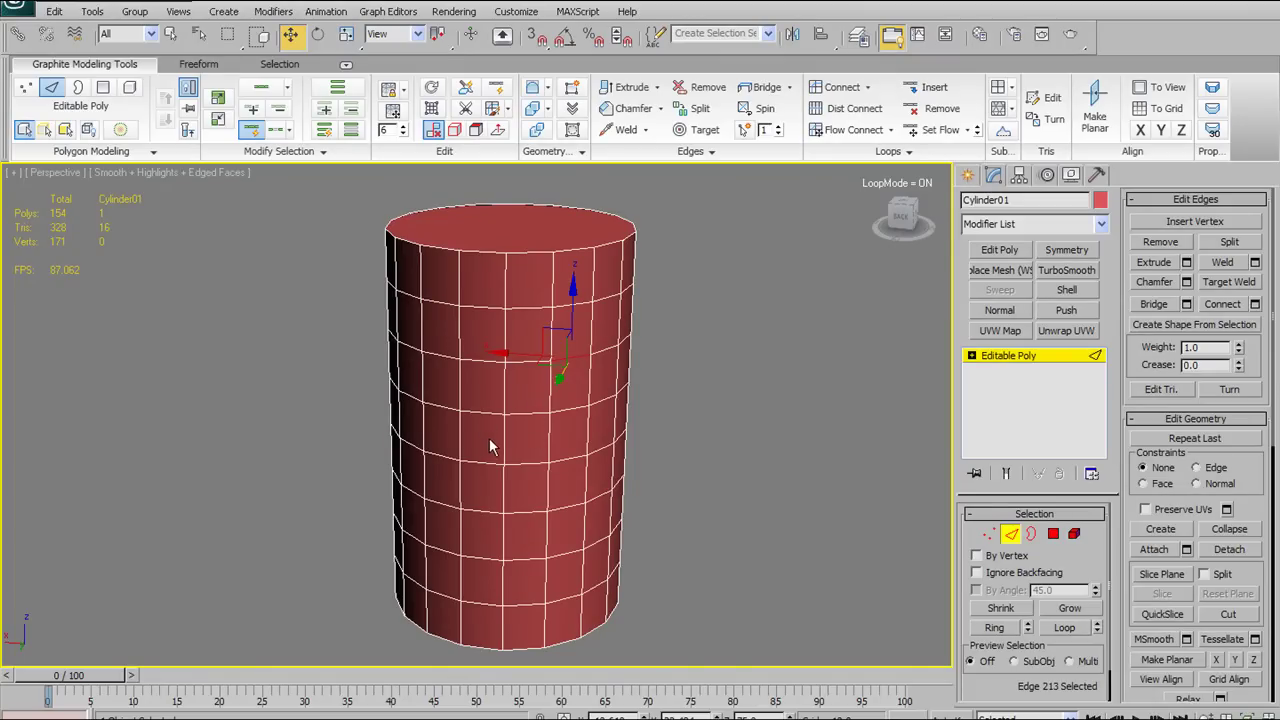
{"action": "left_click", "coordinate": [481, 559]}
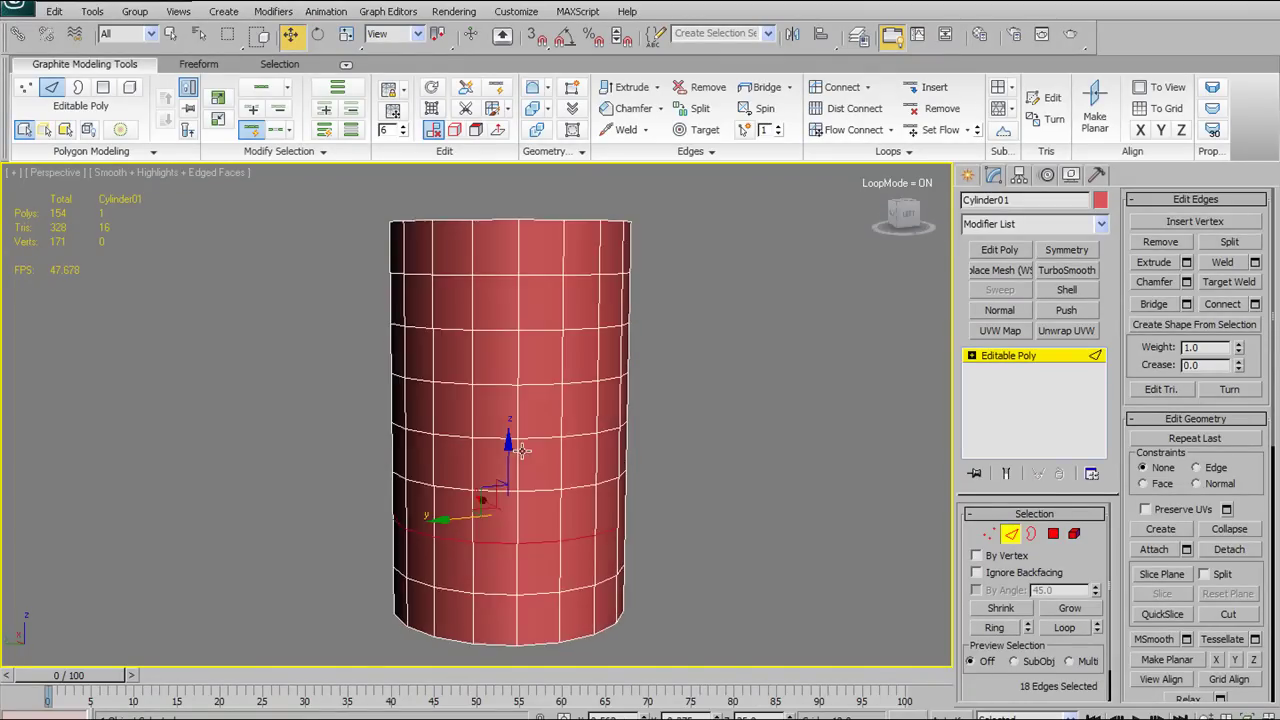
{"action": "left_click_drag", "start_coordinate": [470, 473], "coordinate": [527, 412]}
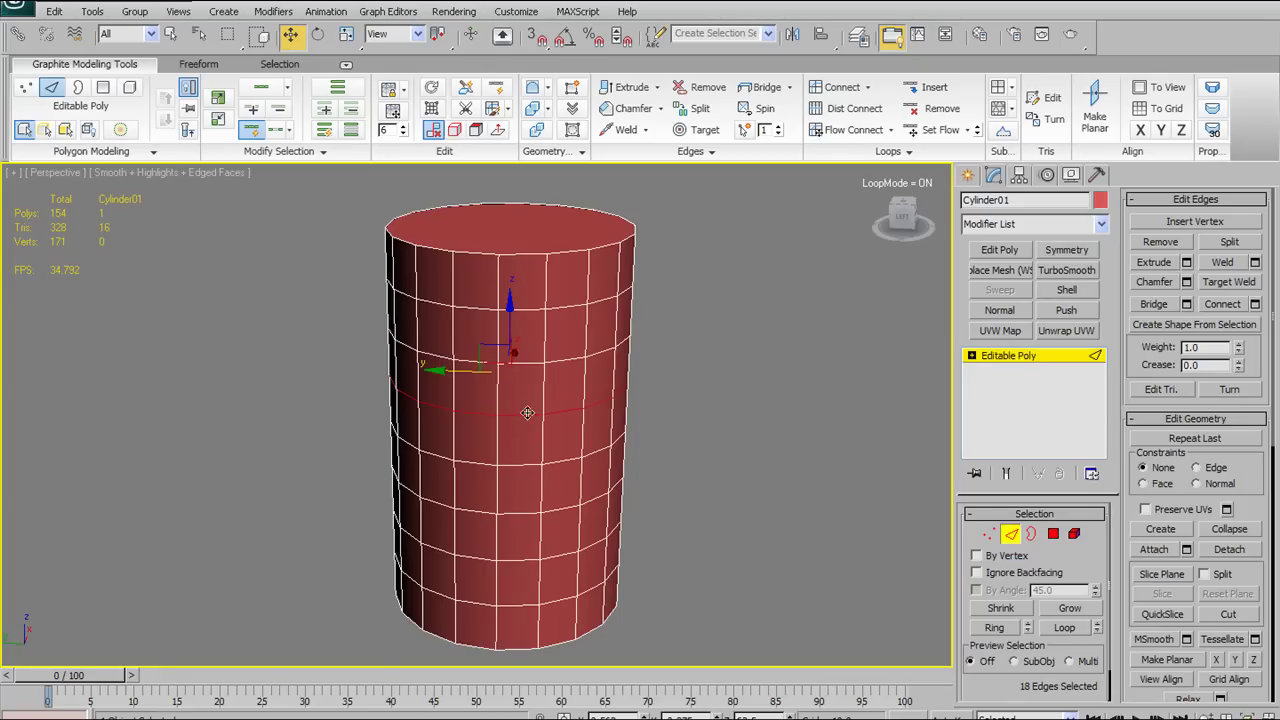
Select five successive horizontal edge loops on the cylinder, starting from the third loop down and adding each loop below
{"action": "left_click", "coordinate": [526, 359]}
{"action": "left_click", "coordinate": [518, 404], "text": "ctrl"}
{"action": "left_click", "coordinate": [530, 462], "text": "ctrl"}
{"action": "left_click", "coordinate": [522, 512], "text": "ctrl"}
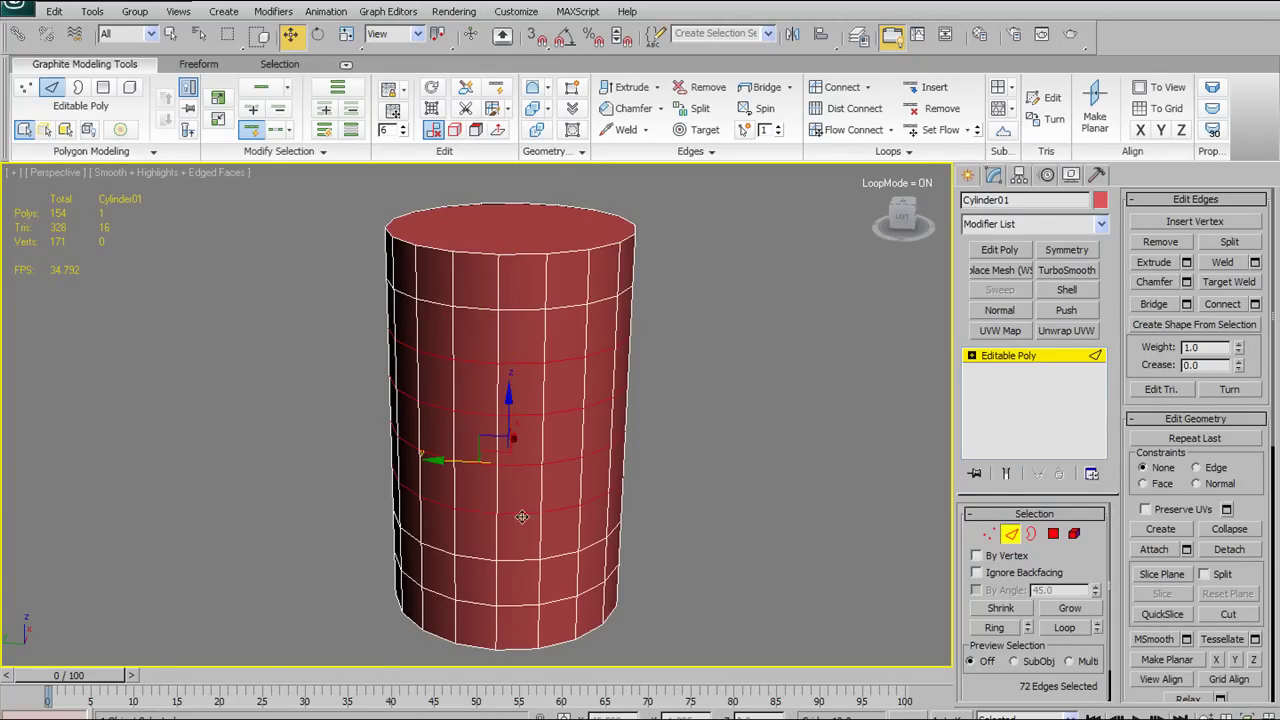
{"action": "left_click", "coordinate": [519, 560], "text": "ctrl"}
{"action": "middle_click_drag", "start_coordinate": [640, 440], "coordinate": [676, 424], "text": "alt"}
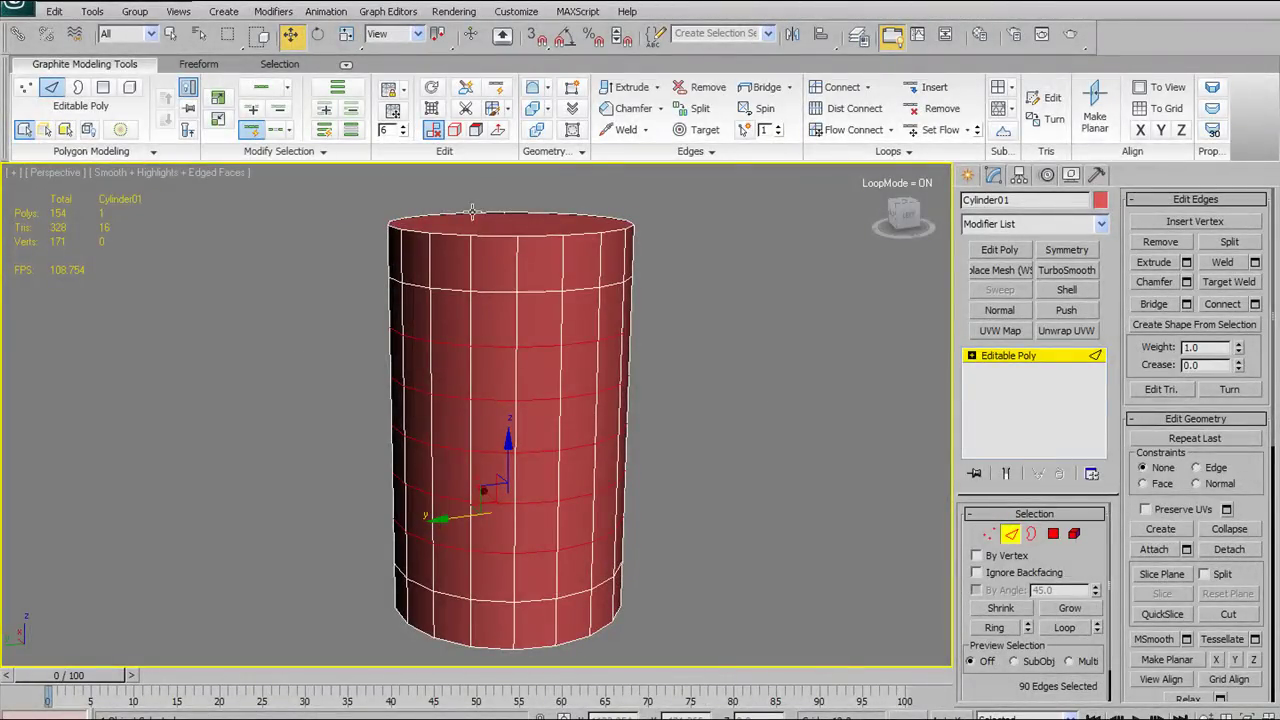
Turn off Loop Mode, clear the selection, and select one horizontal edge on the cylinder's upper side
{"action": "left_click", "coordinate": [280, 134]}
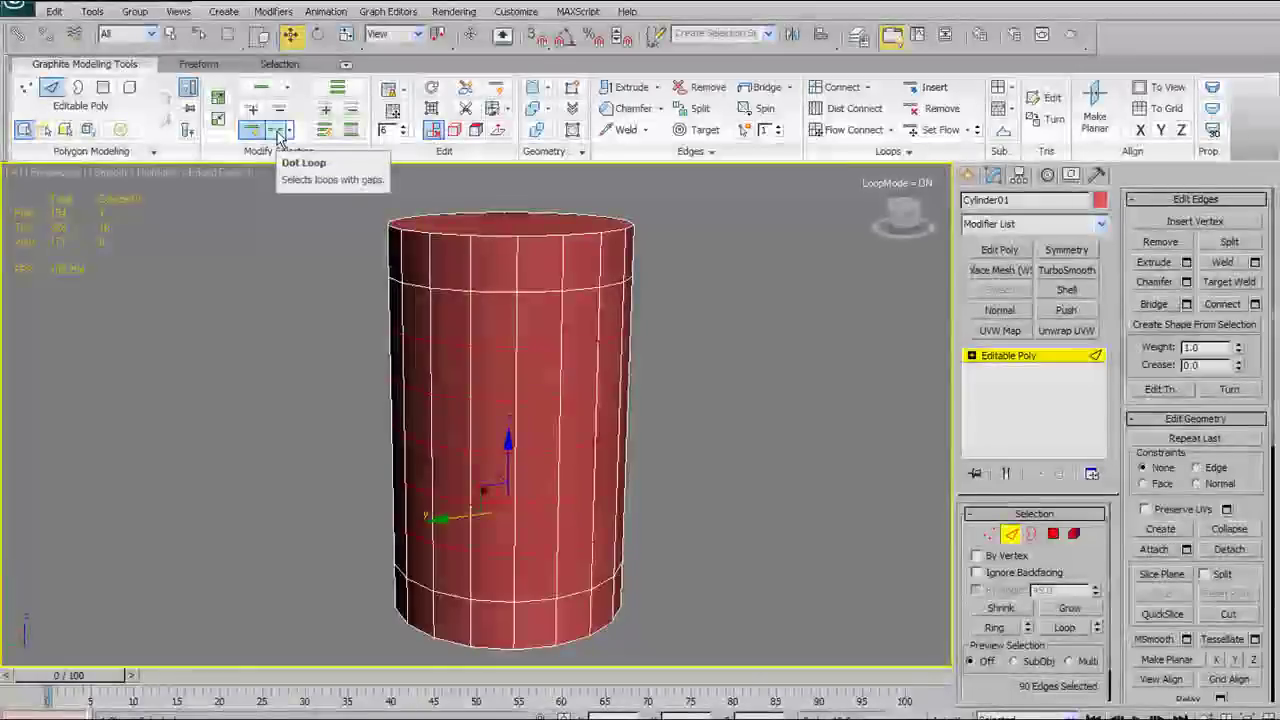
{"action": "left_click", "coordinate": [254, 131]}
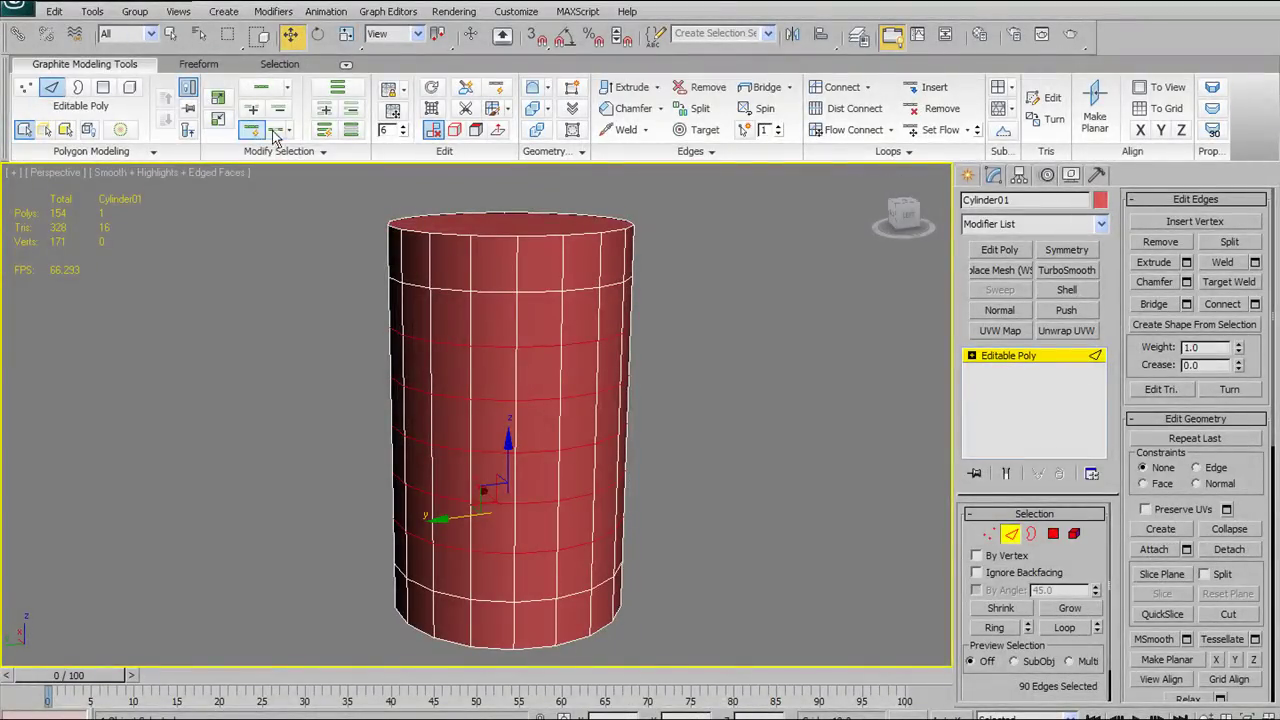
{"action": "left_click", "coordinate": [755, 434]}
{"action": "left_click", "coordinate": [497, 344]}
{"action": "middle_click_drag", "start_coordinate": [605, 408], "coordinate": [579, 434], "text": "alt"}
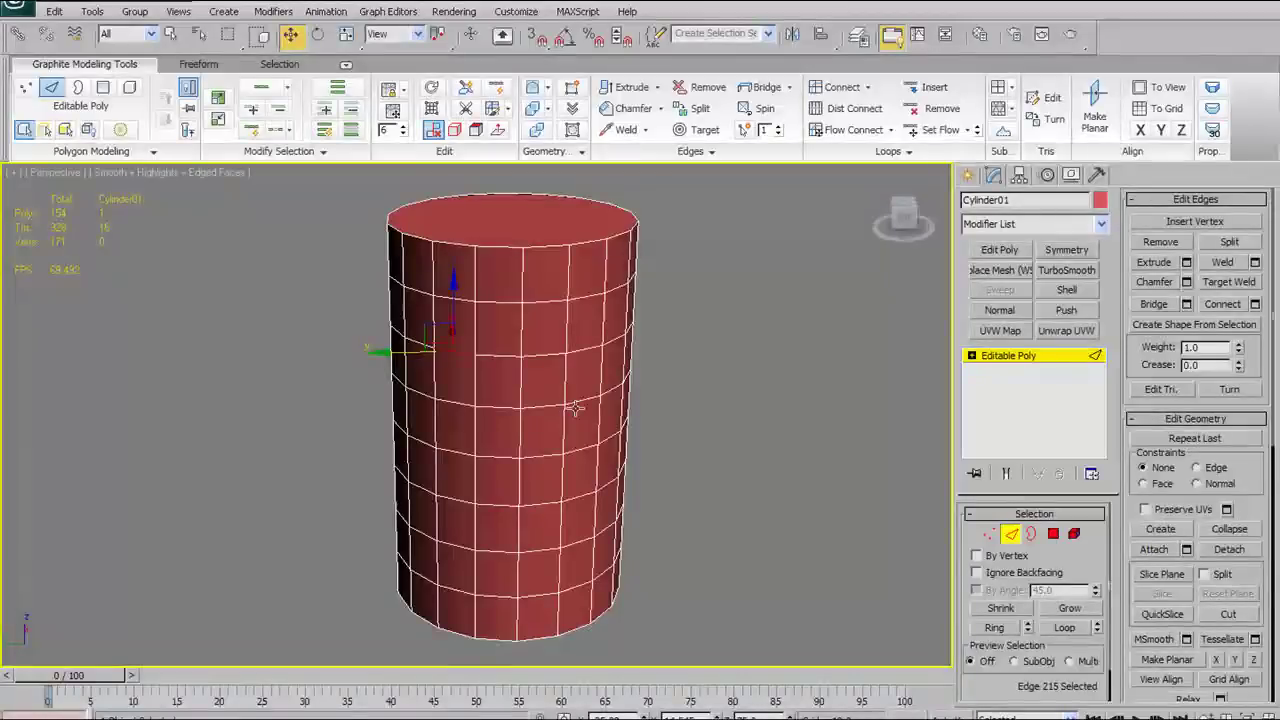
{"action": "middle_click_drag", "start_coordinate": [484, 327], "coordinate": [497, 297], "text": "alt"}
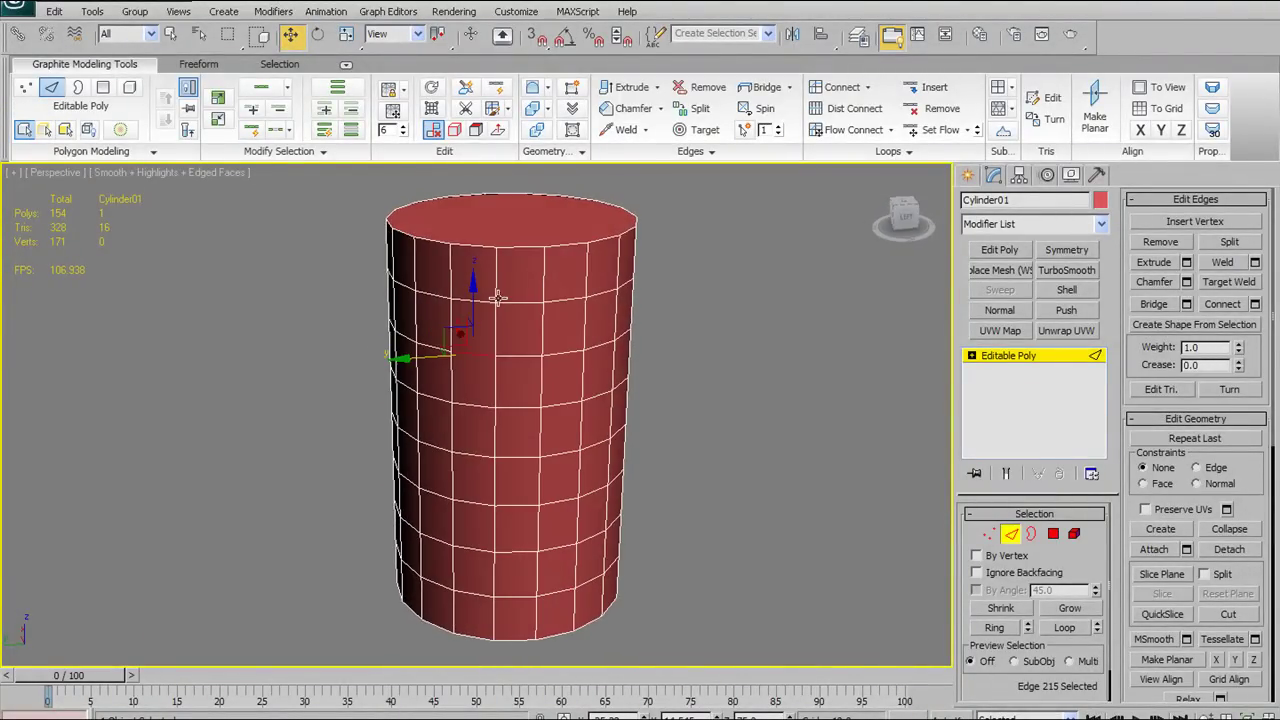
Select a vertical side edge, add a second one in the same row with a gap between them, and replace both with the edge below the first
{"action": "left_click", "coordinate": [453, 321]}
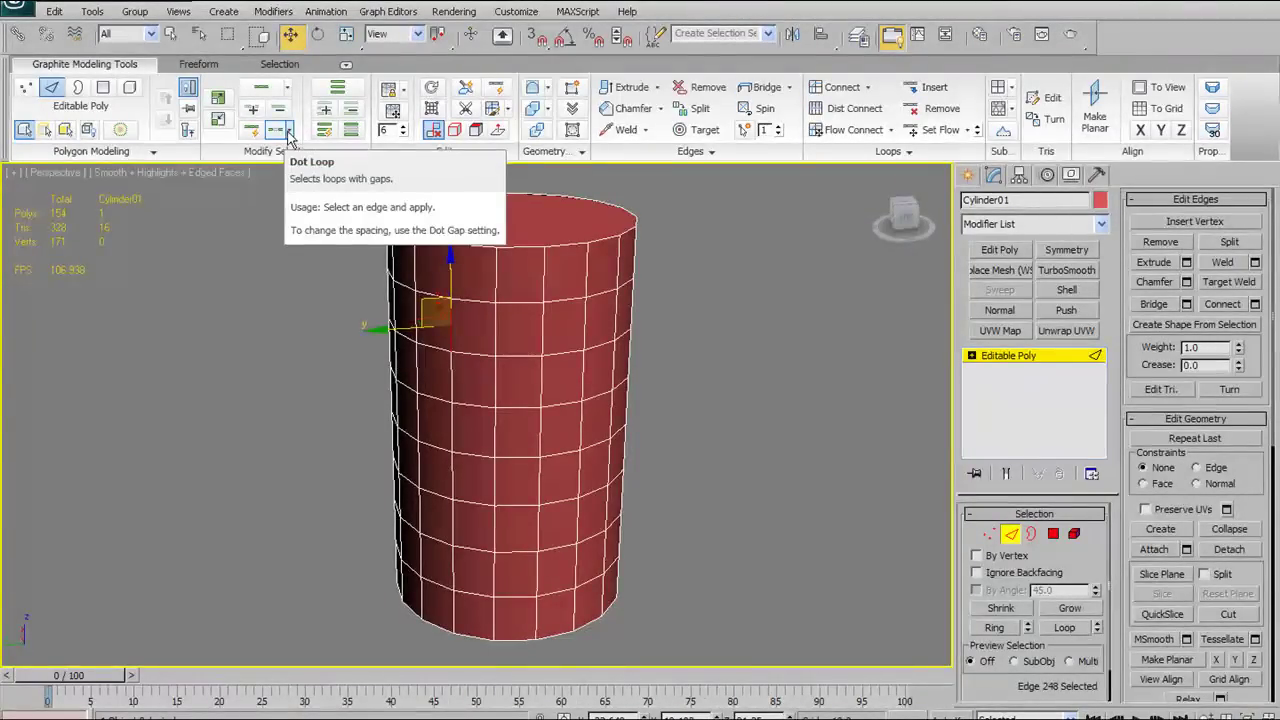
{"action": "middle_click_drag", "start_coordinate": [518, 332], "coordinate": [490, 343], "text": "alt"}
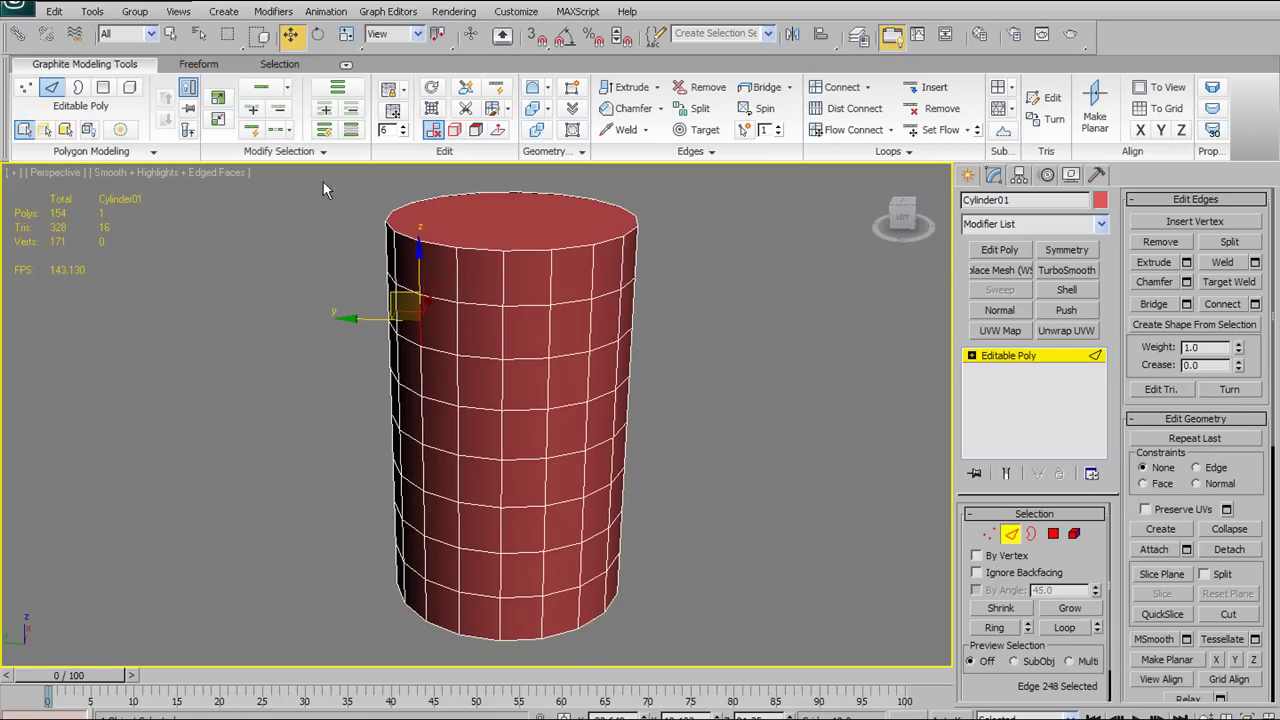
{"action": "left_click", "coordinate": [457, 321], "text": "ctrl"}
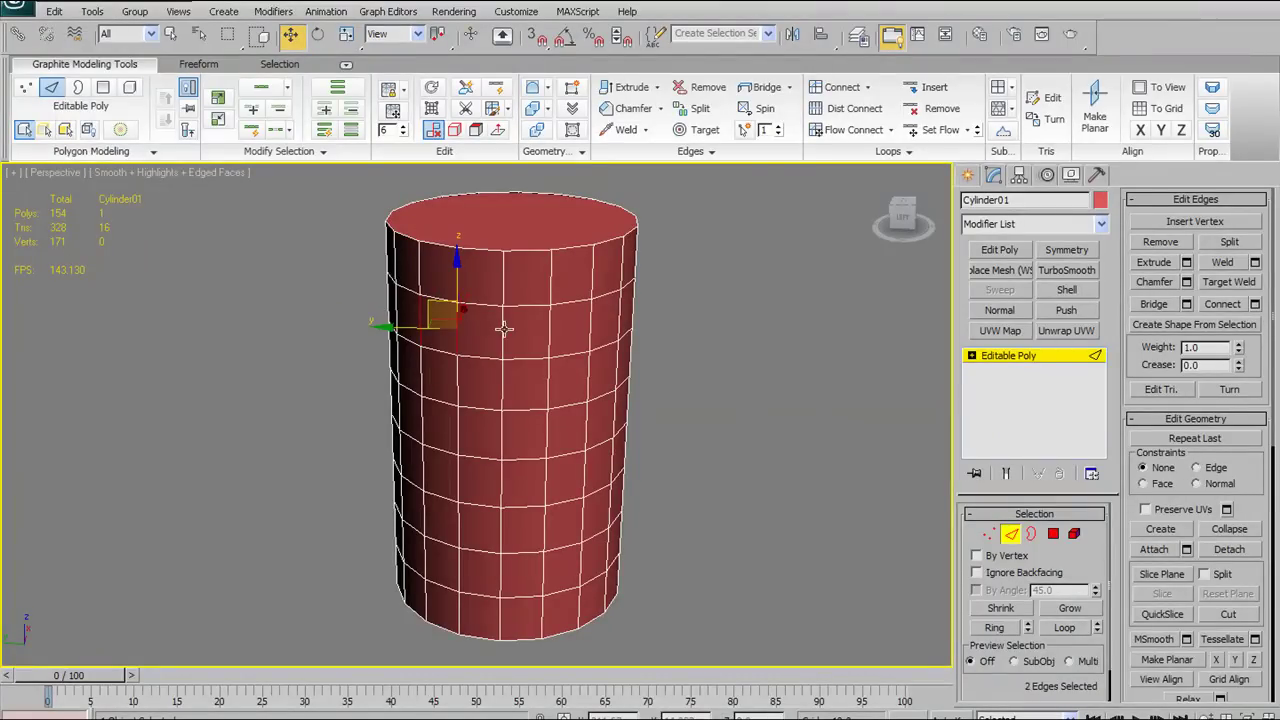
{"action": "left_click", "coordinate": [423, 380]}
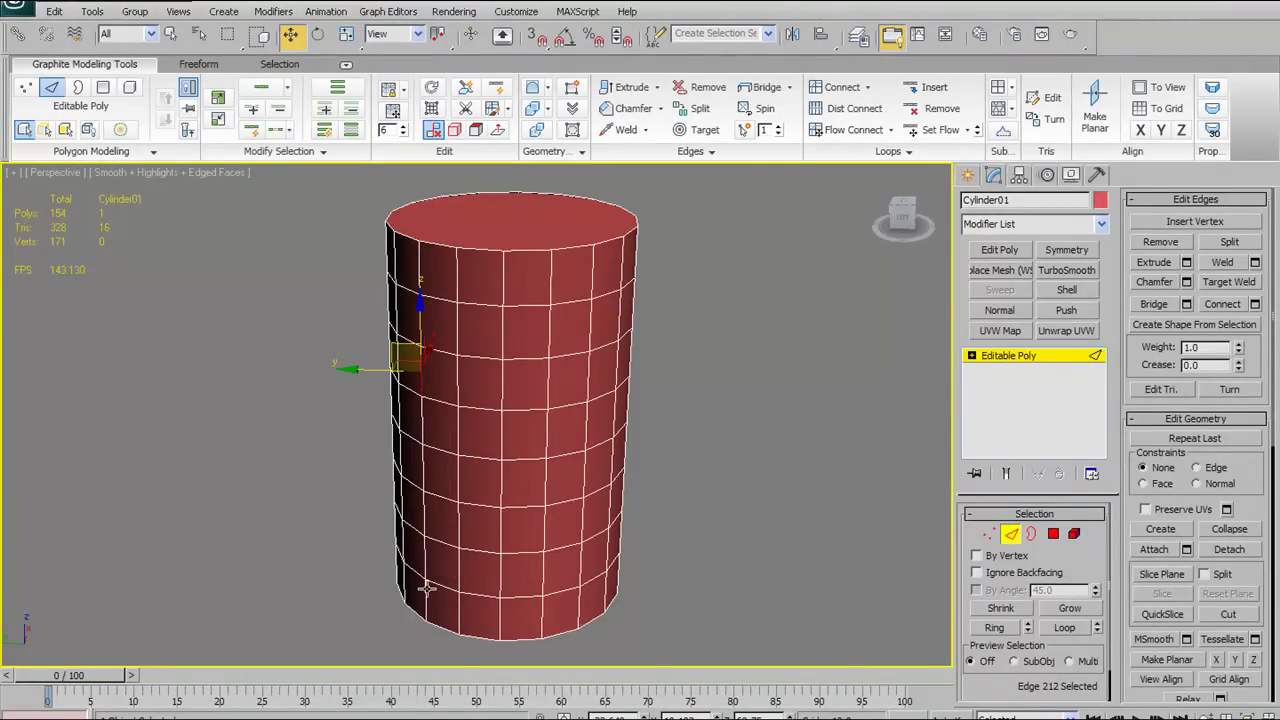
Select every other vertical edge up one column from the bottom, and replace the selection with the column's lowest edge
{"action": "left_click", "coordinate": [427, 589]}
{"action": "left_click", "coordinate": [425, 510], "text": "ctrl"}
{"action": "left_click", "coordinate": [423, 429], "text": "ctrl"}
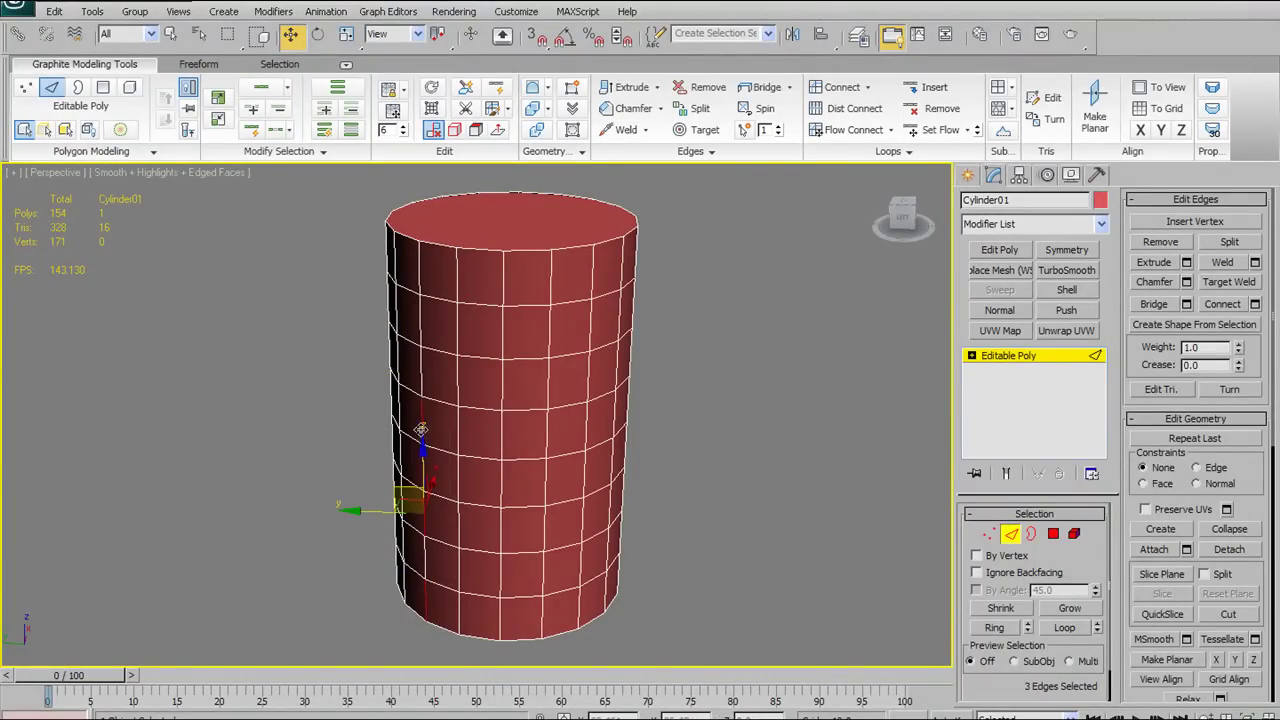
{"action": "left_click", "coordinate": [422, 335], "text": "ctrl"}
{"action": "left_click", "coordinate": [427, 604]}
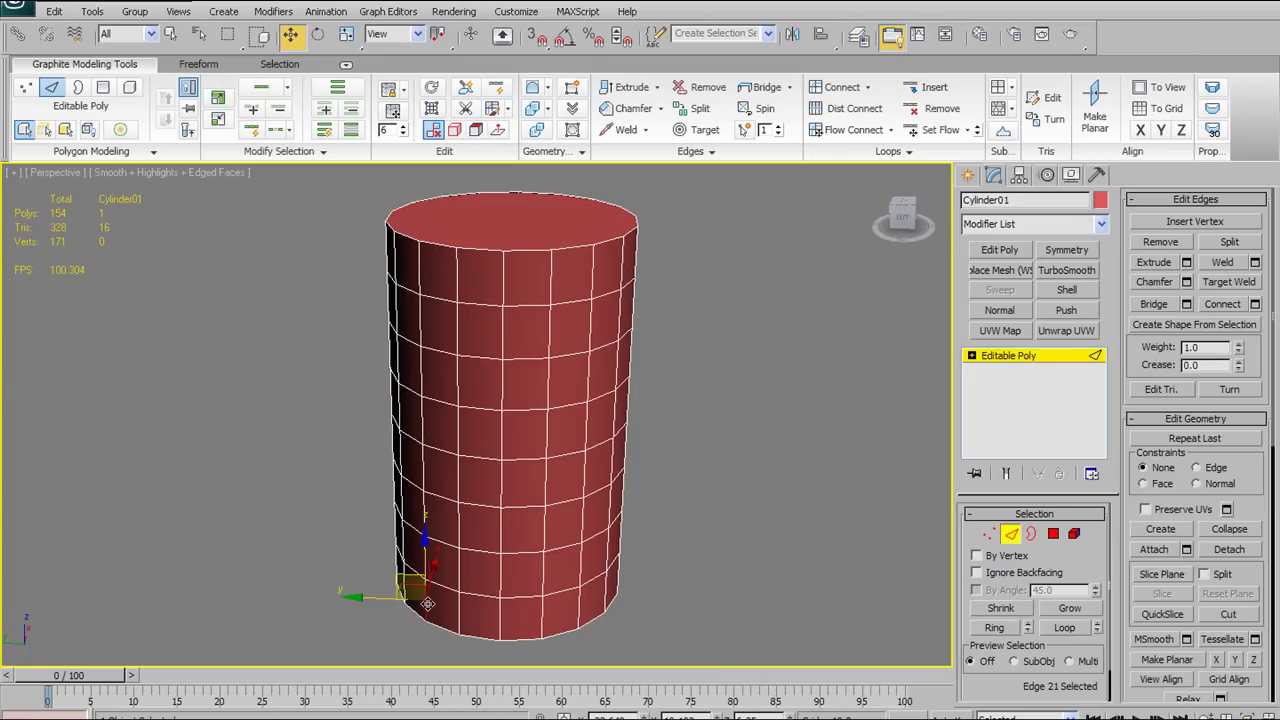
Reselect a single vertical edge in the cylinder's bottom row and set the Dot Gap to 2
{"action": "left_click", "coordinate": [425, 457], "text": "ctrl"}
{"action": "left_click", "coordinate": [423, 330], "text": "ctrl"}
{"action": "left_click", "coordinate": [647, 540]}
{"action": "middle_click_drag", "start_coordinate": [500, 517], "coordinate": [523, 531], "text": "alt"}
{"action": "left_click", "coordinate": [453, 621]}
{"action": "middle_click_drag", "start_coordinate": [523, 620], "coordinate": [510, 609], "text": "alt"}
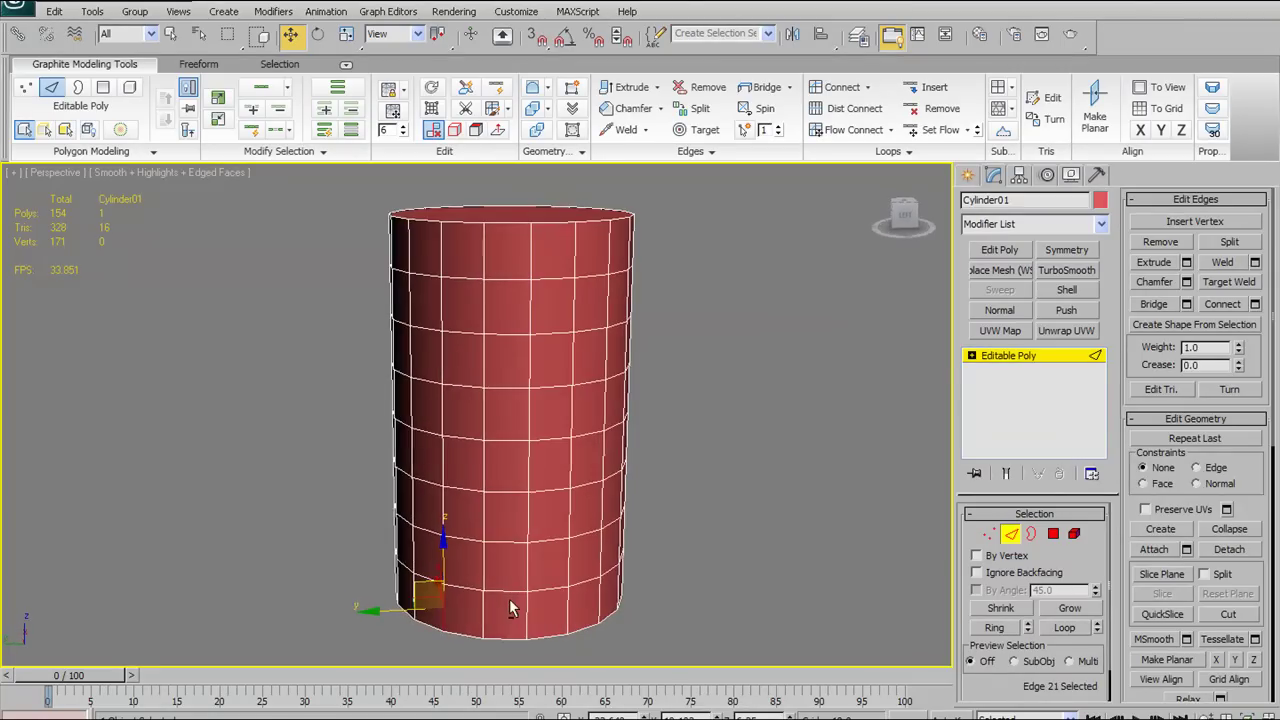
{"action": "left_click", "coordinate": [312, 152]}
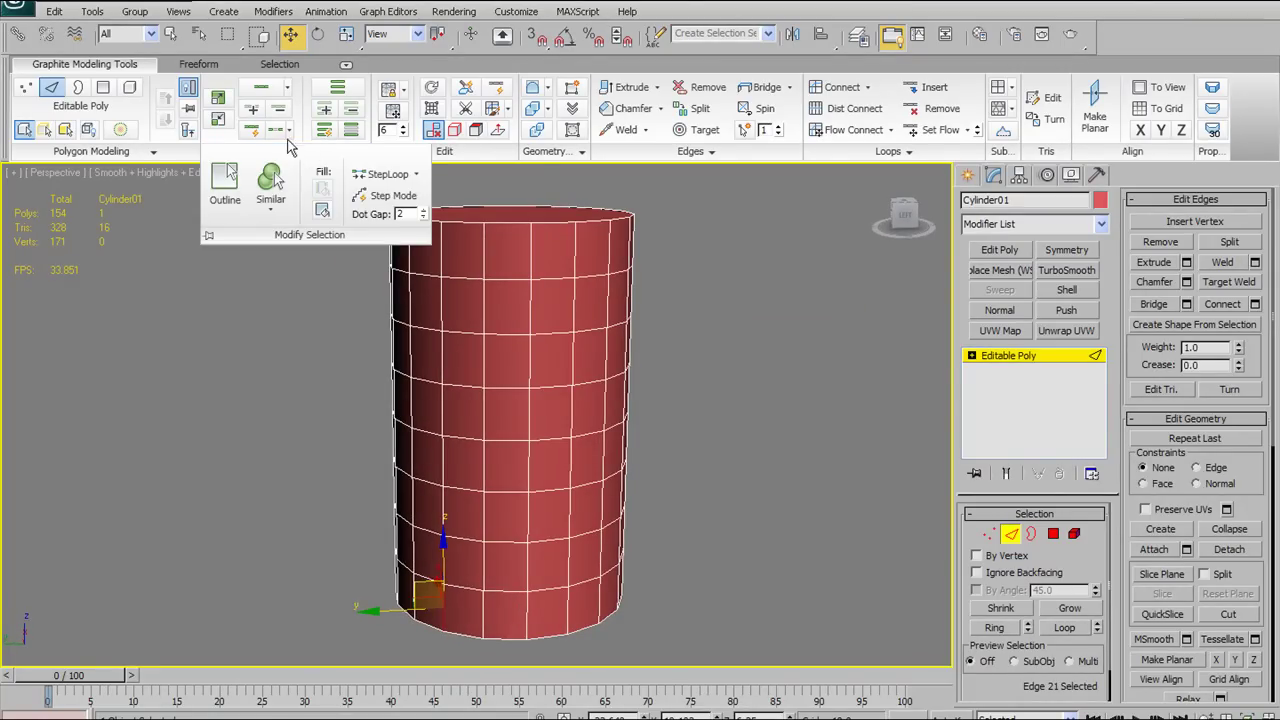
Try selecting every other vertical edge up one column individually, then clear the selection
{"action": "left_click", "coordinate": [286, 383]}
{"action": "left_click", "coordinate": [444, 590]}
{"action": "left_click", "coordinate": [444, 513], "text": "ctrl"}
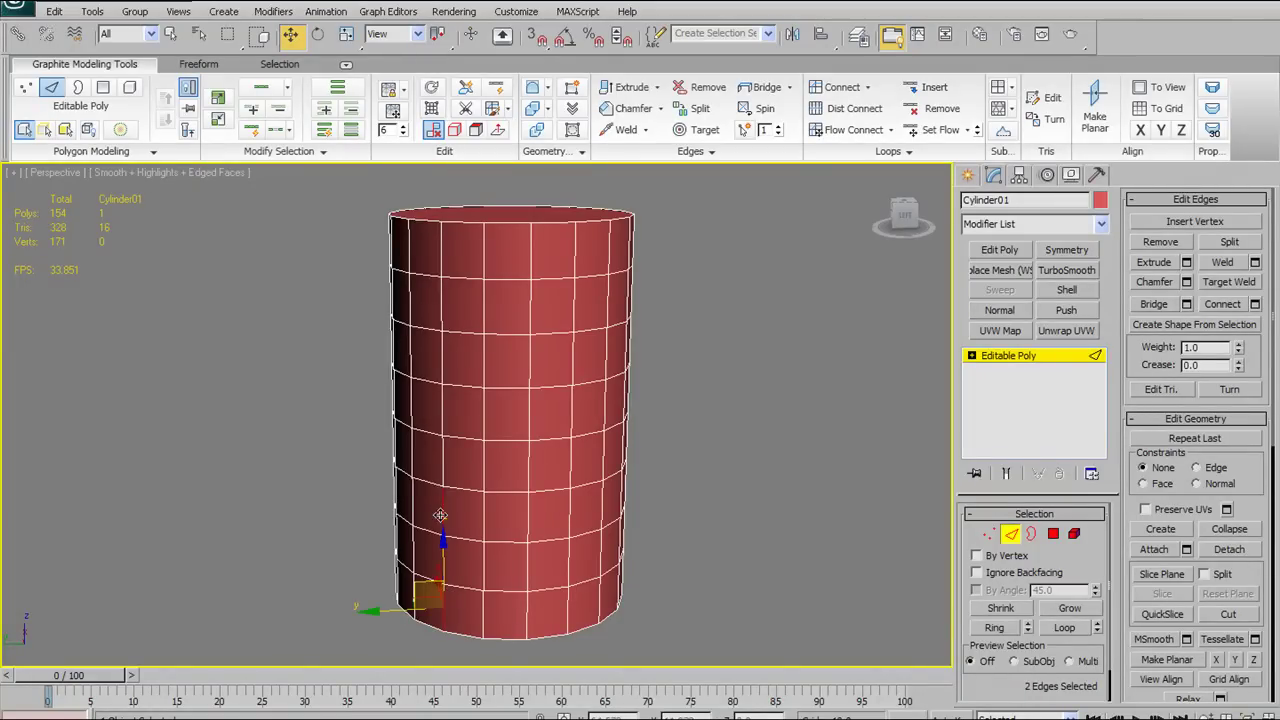
{"action": "left_click", "coordinate": [444, 408], "text": "ctrl"}
{"action": "left_click", "coordinate": [442, 308], "text": "ctrl"}
{"action": "left_click", "coordinate": [311, 288]}
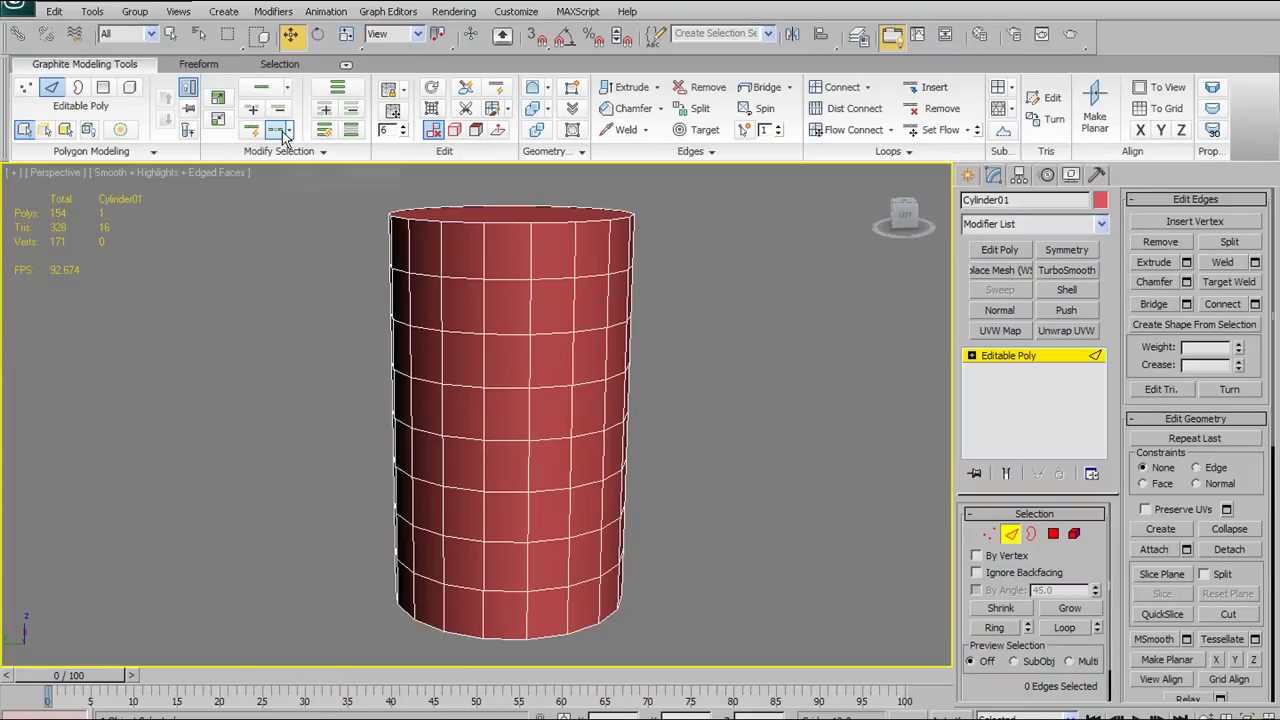
Select a vertical edge in the bottom row and apply Dot Loop to pick every third edge up that column
{"action": "left_click", "coordinate": [441, 620]}
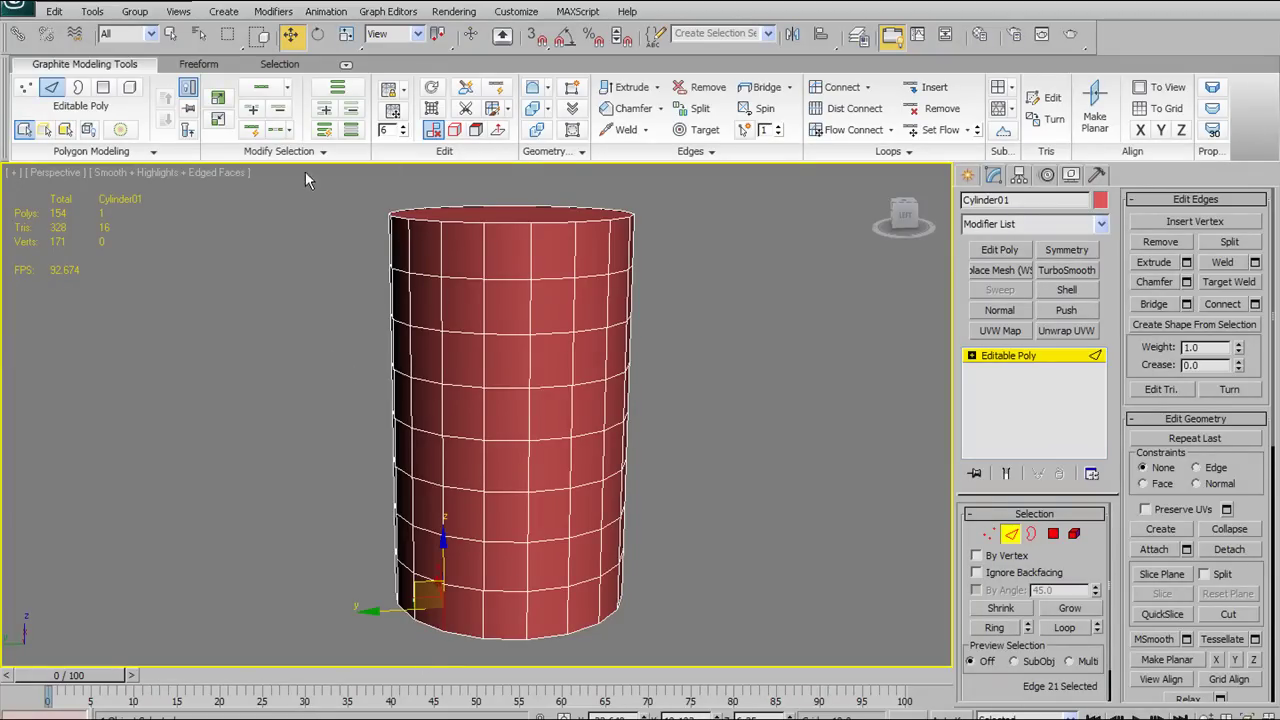
{"action": "left_click", "coordinate": [276, 129]}
{"action": "middle_click_drag", "start_coordinate": [557, 428], "coordinate": [610, 382], "text": "alt"}
{"action": "left_click_drag", "start_coordinate": [476, 431], "coordinate": [459, 310]}
{"action": "key", "text": "ctrl+z"}
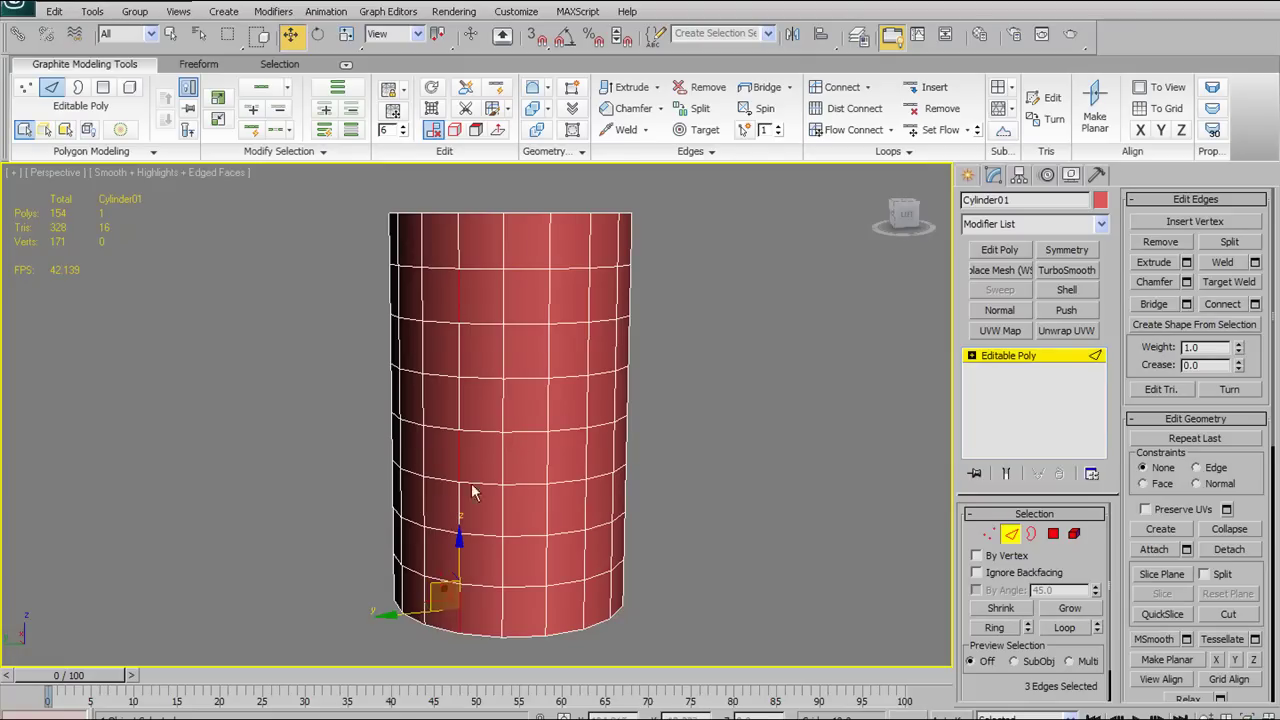
Ring-select the vertical edges of the bottom row from one edge, and spread the selection to every third row with Dot Loop
{"action": "left_click", "coordinate": [603, 624]}
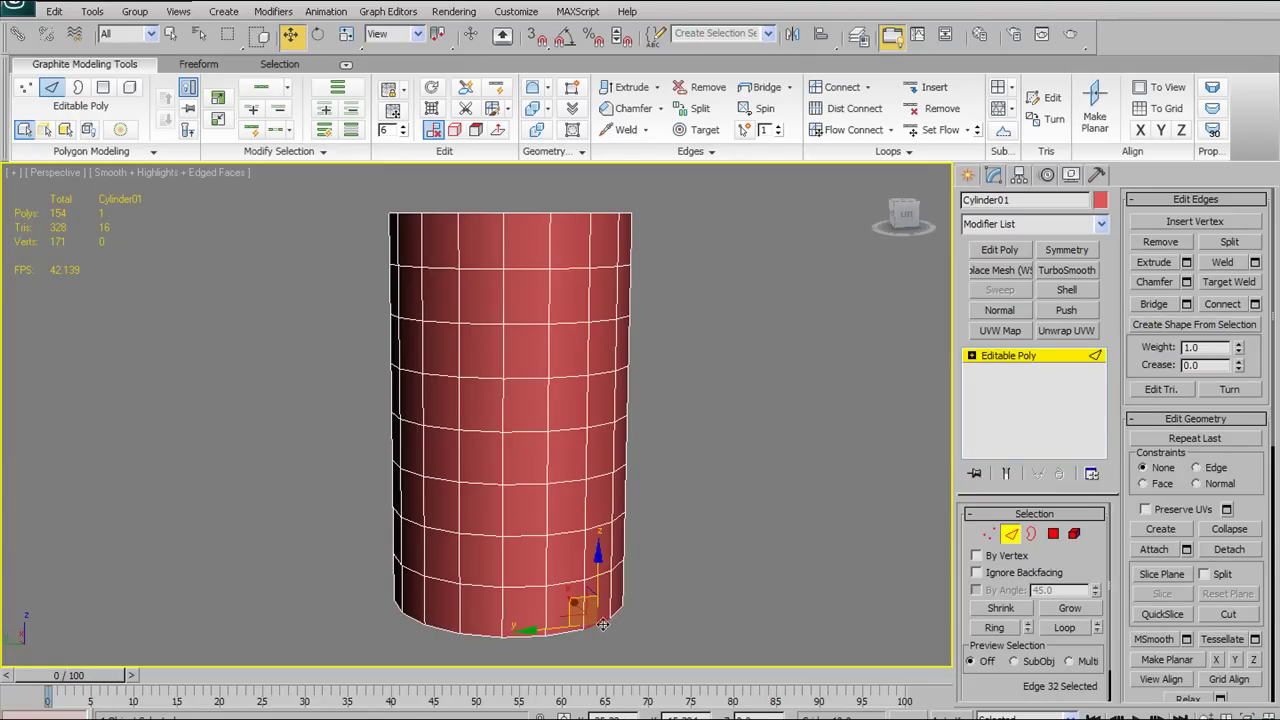
{"action": "left_click", "coordinate": [460, 606]}
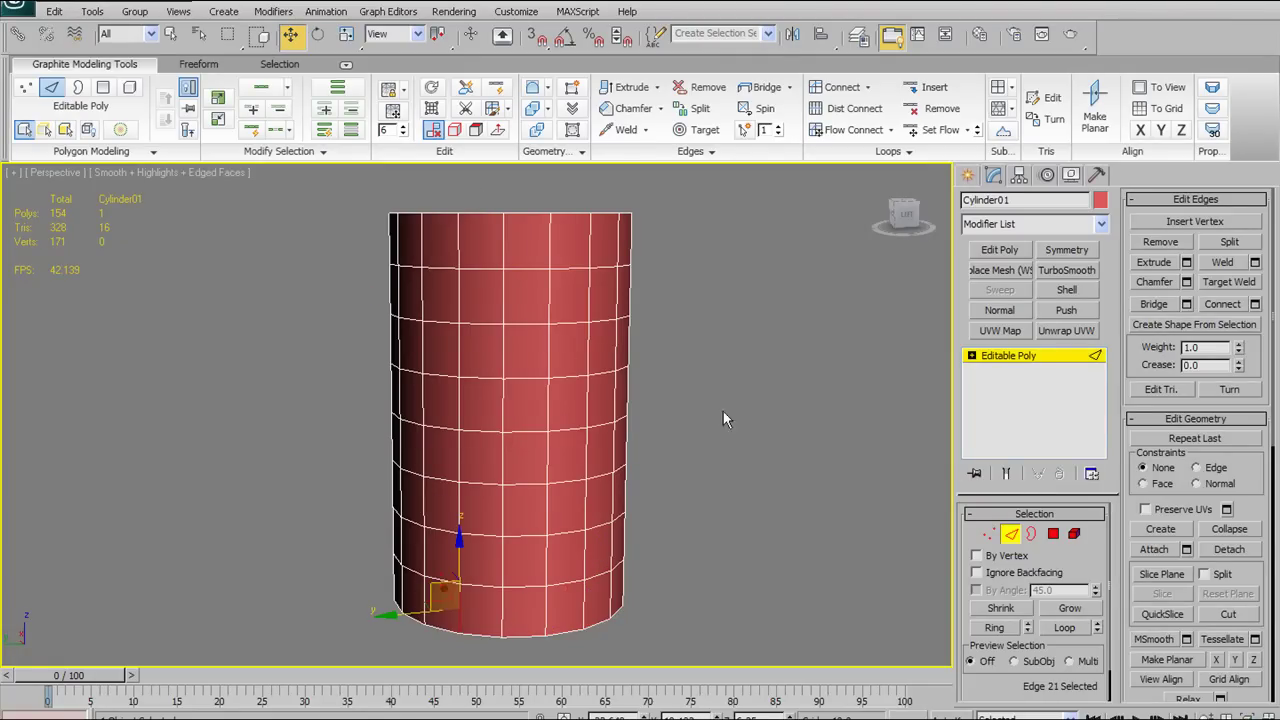
{"action": "left_click", "coordinate": [994, 627]}
{"action": "left_click", "coordinate": [278, 136]}
{"action": "middle_click_drag", "start_coordinate": [640, 398], "coordinate": [500, 425], "text": "alt"}
Convert the edge selection to polygon bands and try extruding them by Local Normal with a height of 7.0
{"action": "left_click", "coordinate": [1053, 535]}
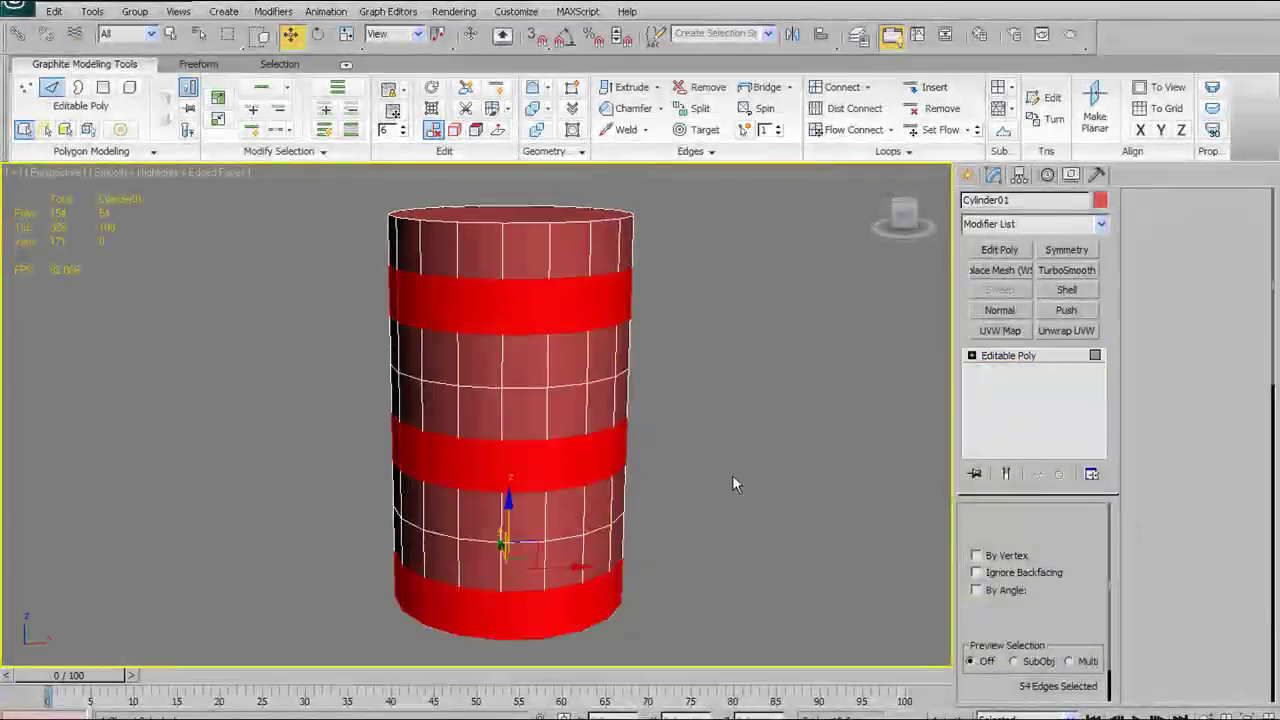
{"action": "middle_click_drag", "start_coordinate": [611, 486], "coordinate": [788, 481], "text": "alt"}
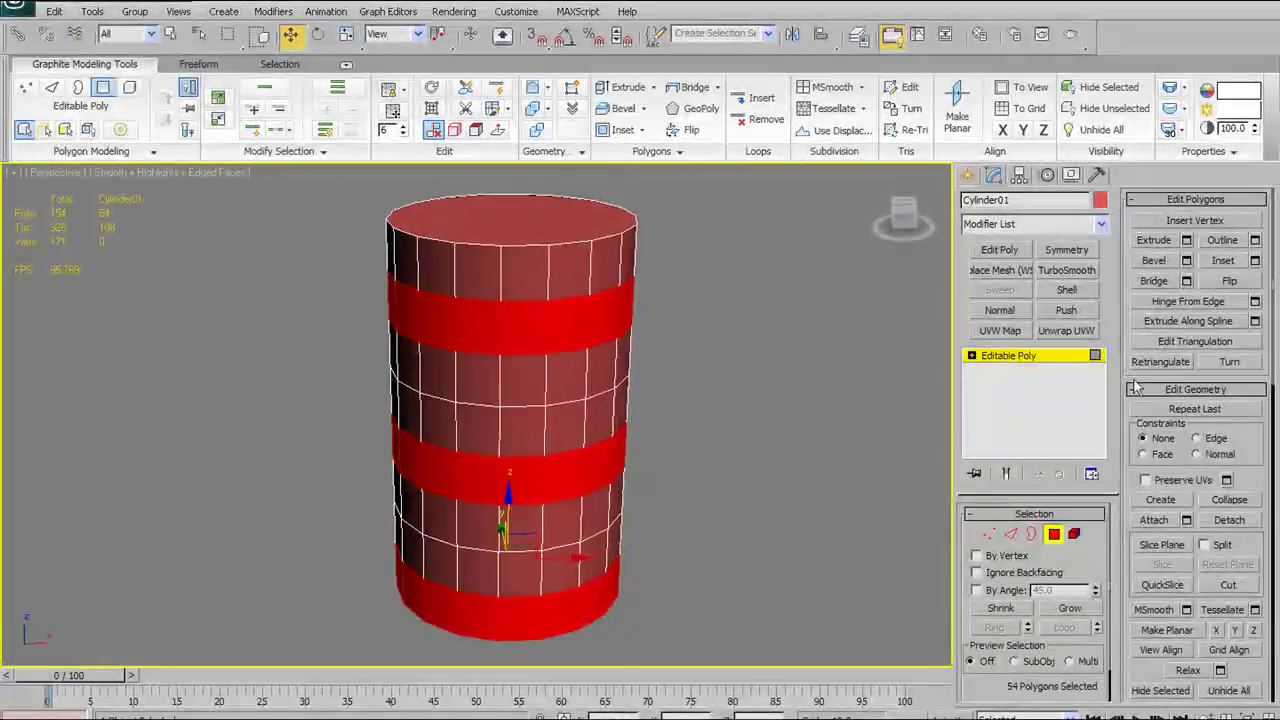
{"action": "left_click", "coordinate": [1188, 241]}
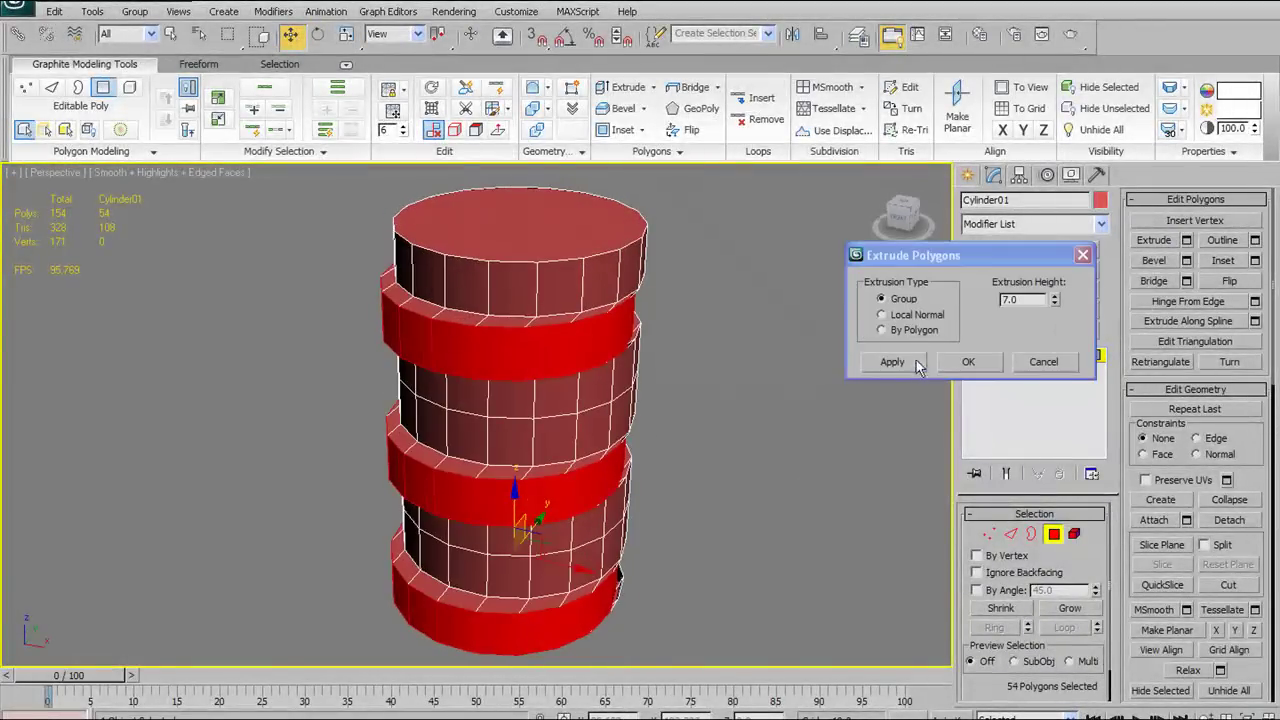
{"action": "left_click", "coordinate": [919, 314]}
{"action": "middle_click_drag", "start_coordinate": [560, 290], "coordinate": [363, 343], "text": "alt"}
{"action": "middle_click_drag", "start_coordinate": [441, 324], "coordinate": [569, 492], "text": "alt"}
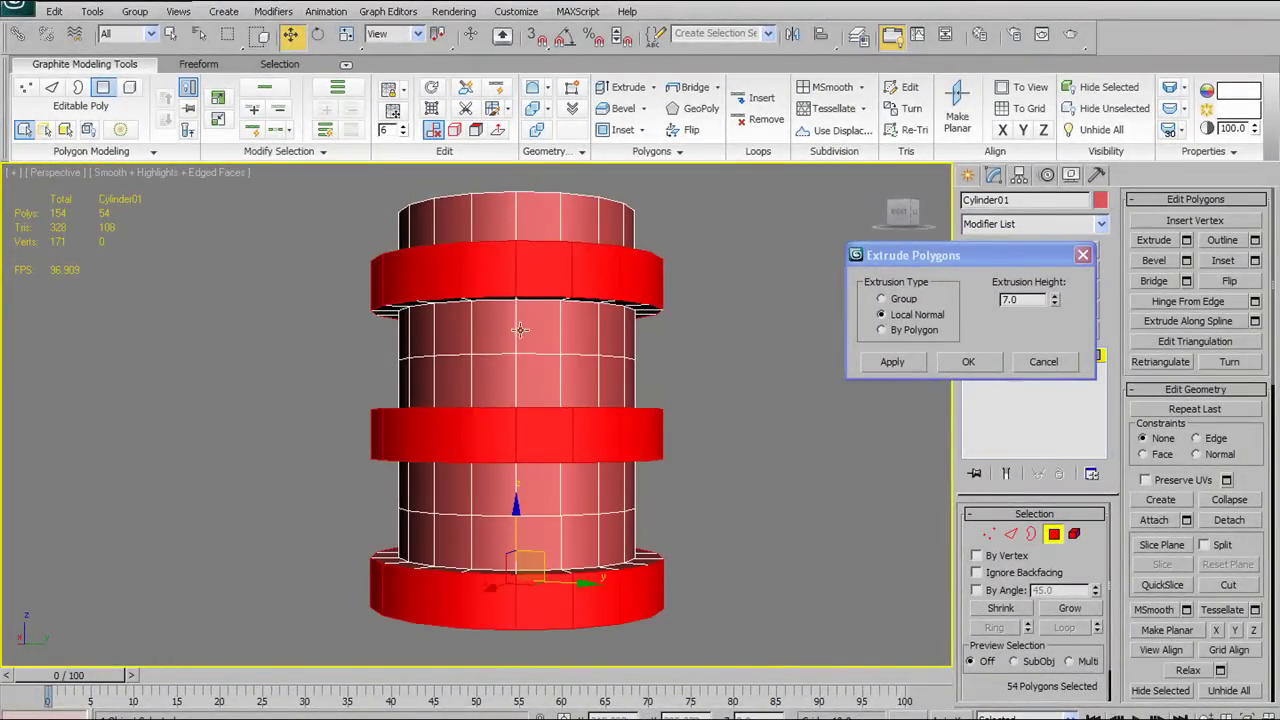
{"action": "middle_click_drag", "start_coordinate": [650, 355], "coordinate": [876, 532], "text": "alt"}
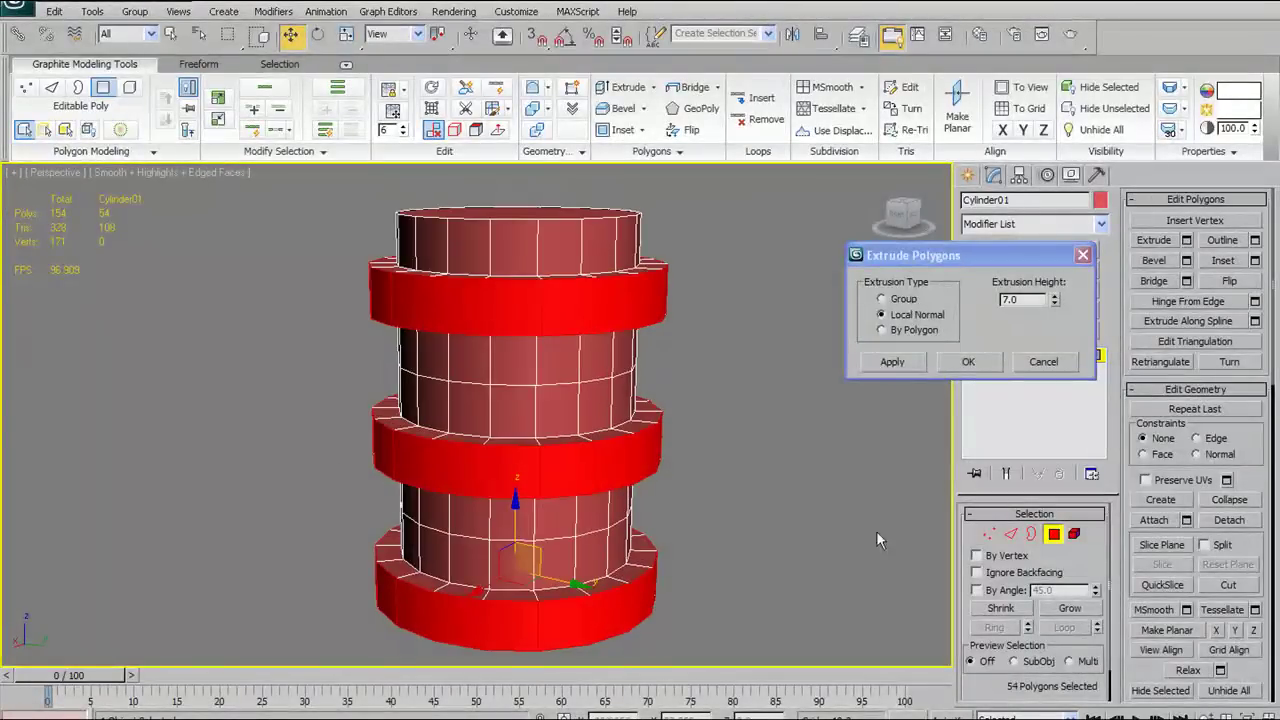
{"action": "left_click", "coordinate": [1047, 365]}
{"action": "left_click", "coordinate": [648, 328]}
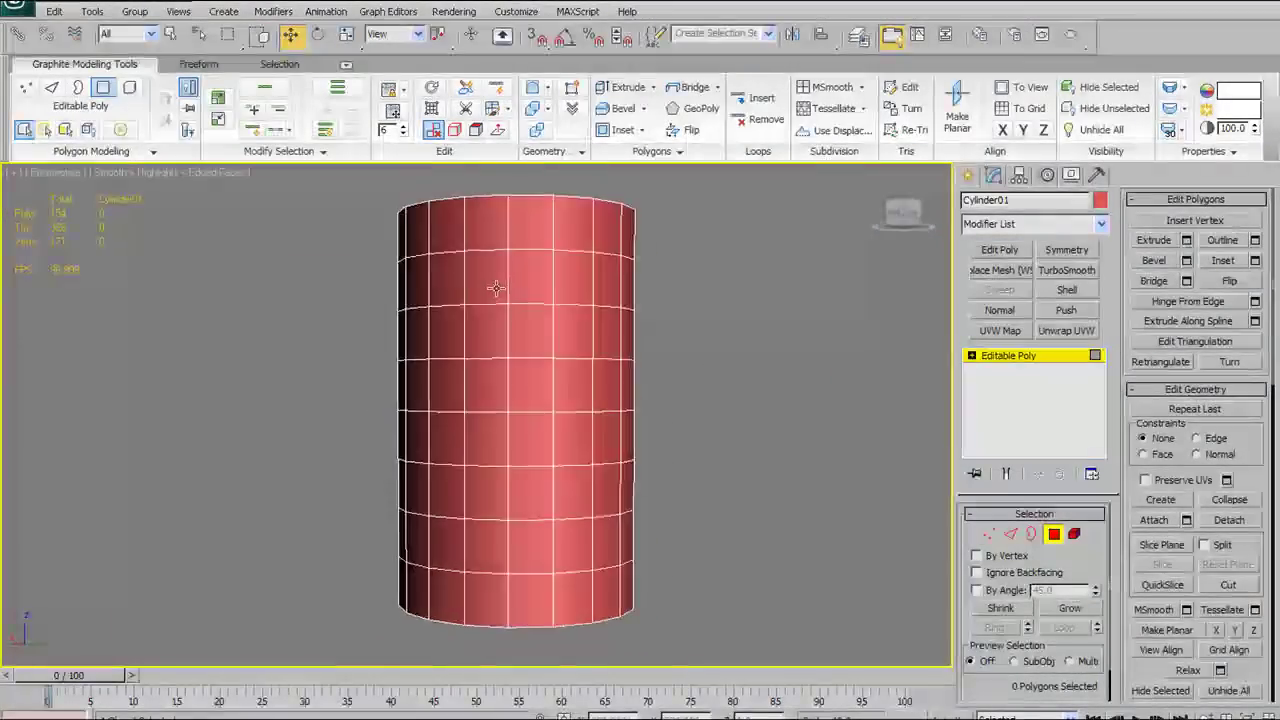
Return to edge level, set the Dot Gap to 1, and apply Dot Loop from a bottom-row edge to pick alternate edges up its column
{"action": "left_click", "coordinate": [323, 151]}
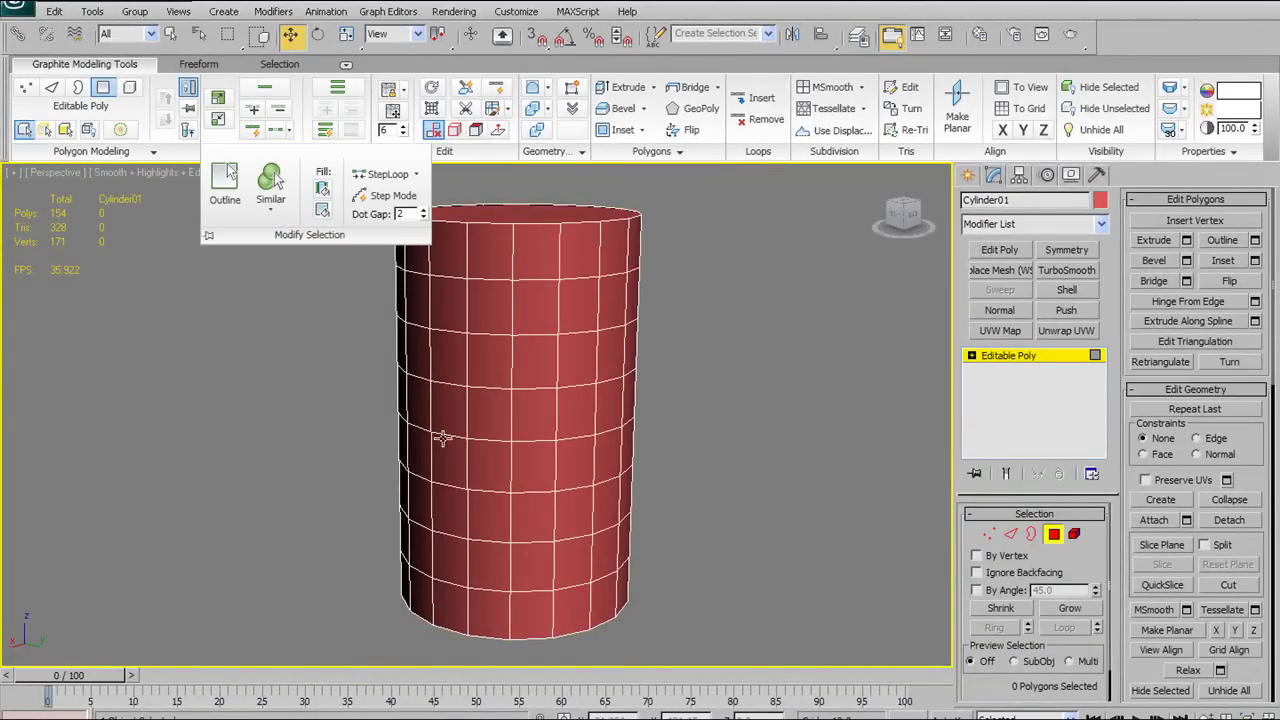
{"action": "left_click", "coordinate": [1011, 534]}
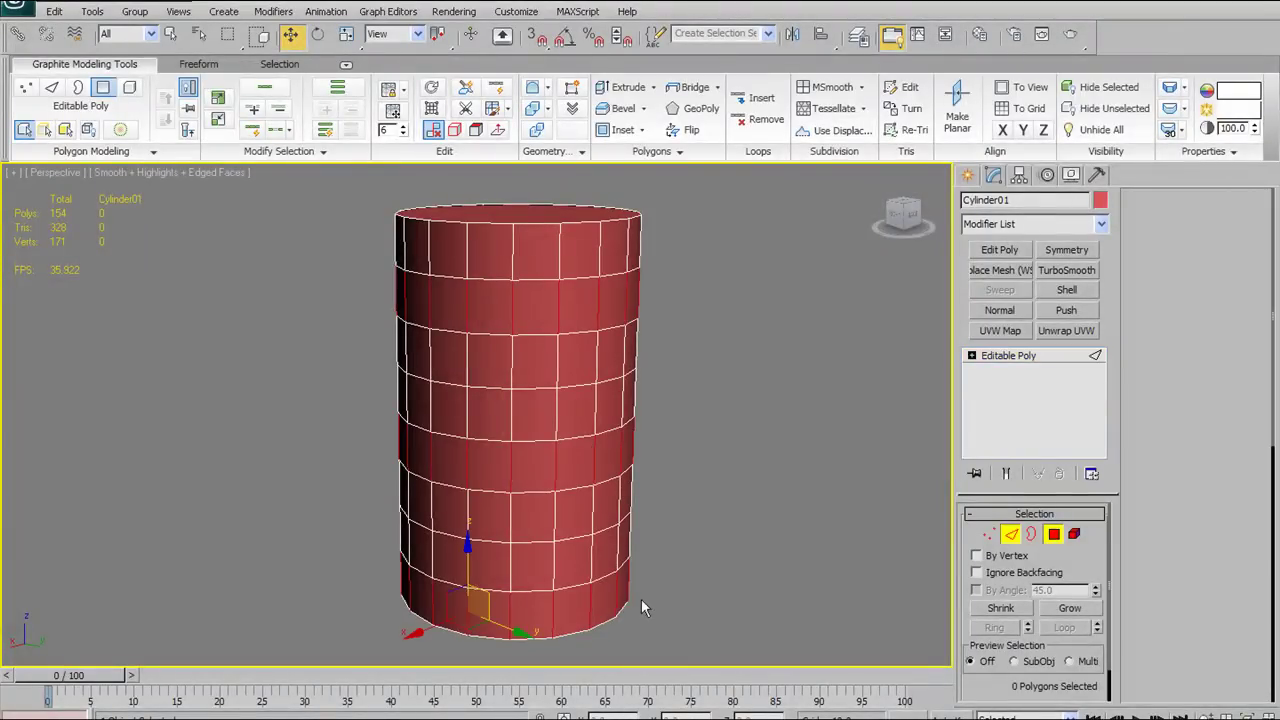
{"action": "left_click", "coordinate": [477, 614]}
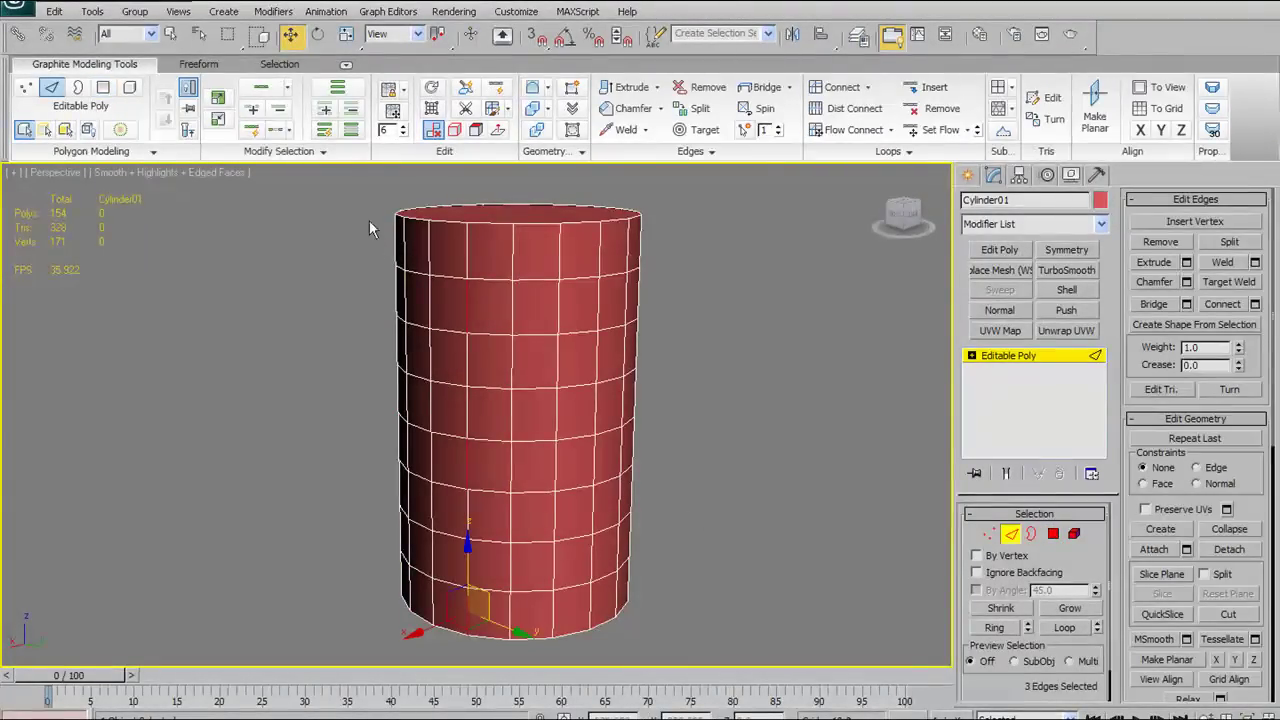
{"action": "left_click", "coordinate": [323, 152]}
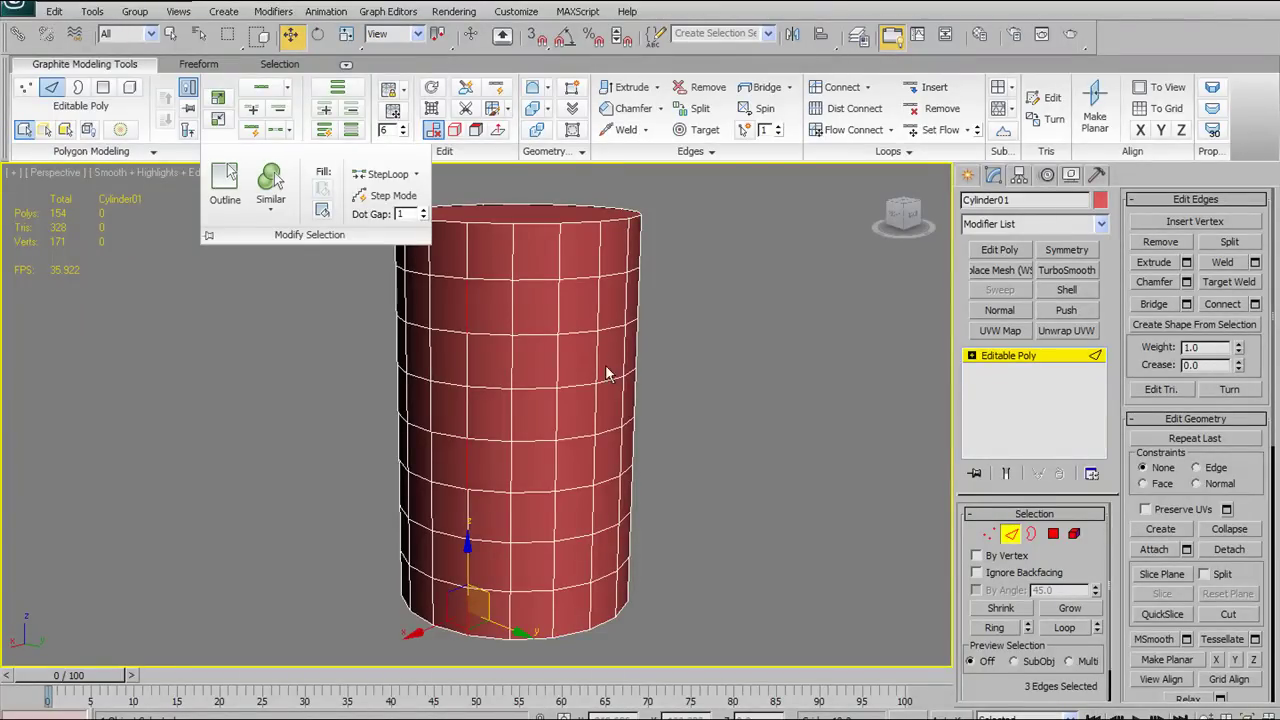
{"action": "left_click", "coordinate": [470, 607]}
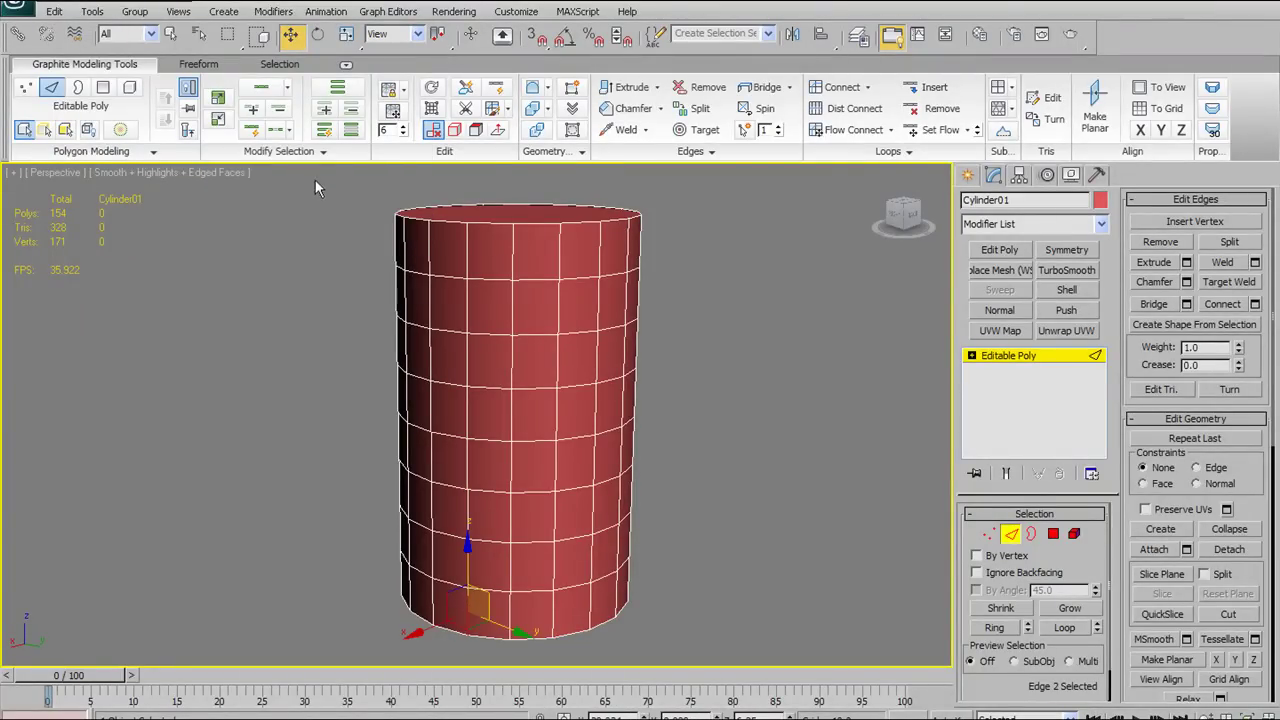
{"action": "left_click", "coordinate": [284, 136]}
{"action": "middle_click_drag", "start_coordinate": [466, 477], "coordinate": [437, 470], "text": "alt"}
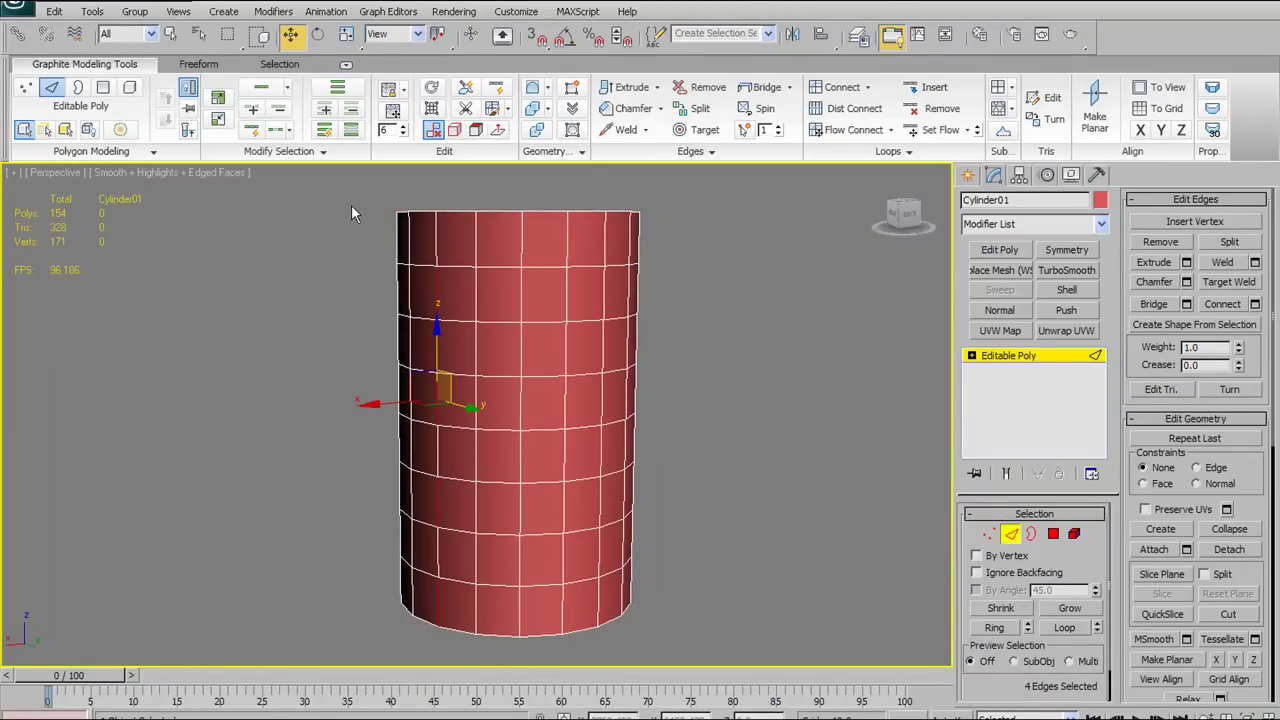
Apply Dot Loop from the same bottom edge with a wider gap to select every fourth edge, then clear the selection
{"action": "left_click", "coordinate": [439, 610]}
{"action": "left_click", "coordinate": [279, 151]}
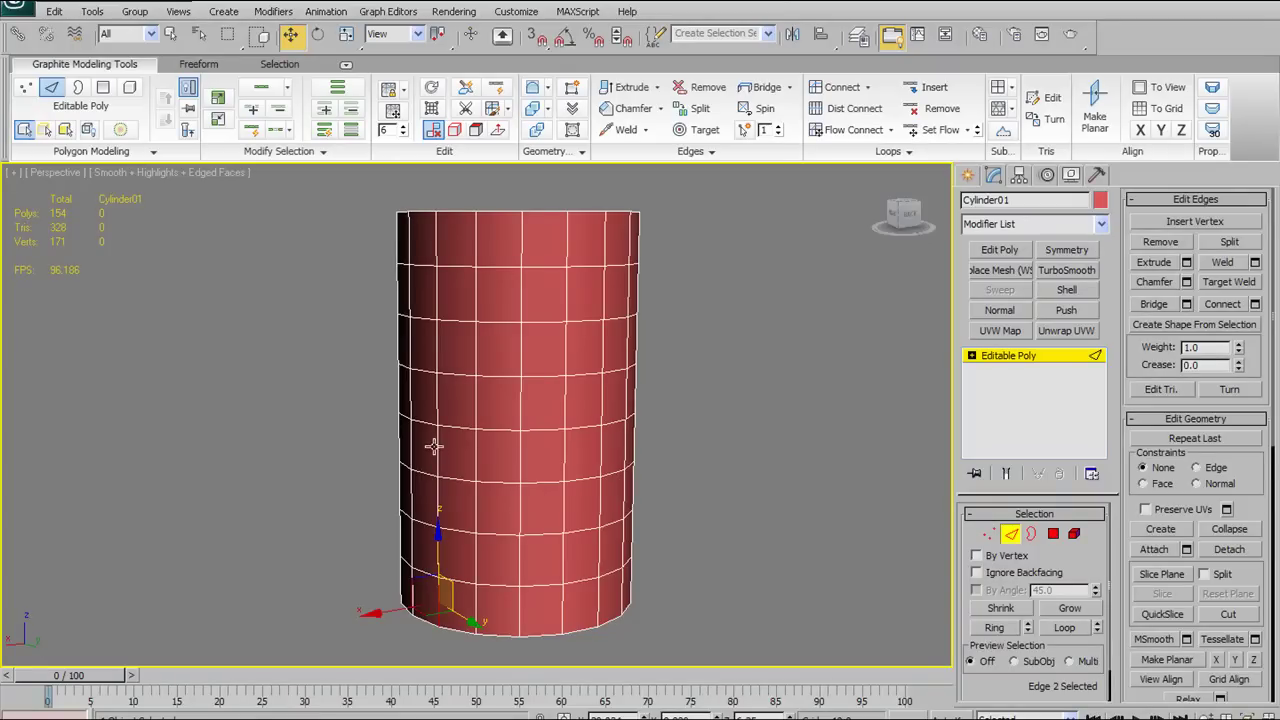
{"action": "left_click", "coordinate": [277, 134]}
{"action": "middle_click_drag", "start_coordinate": [551, 386], "coordinate": [516, 378], "text": "alt"}
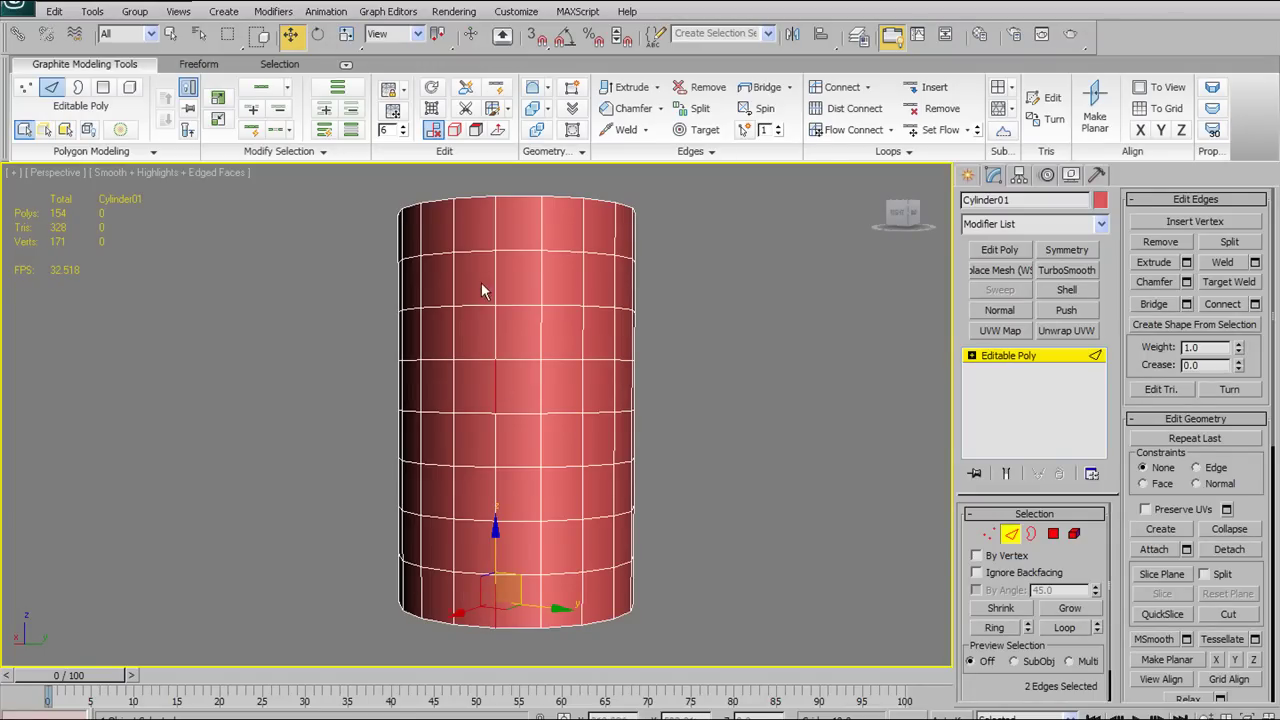
{"action": "middle_click_drag", "start_coordinate": [612, 424], "coordinate": [491, 341], "text": "alt"}
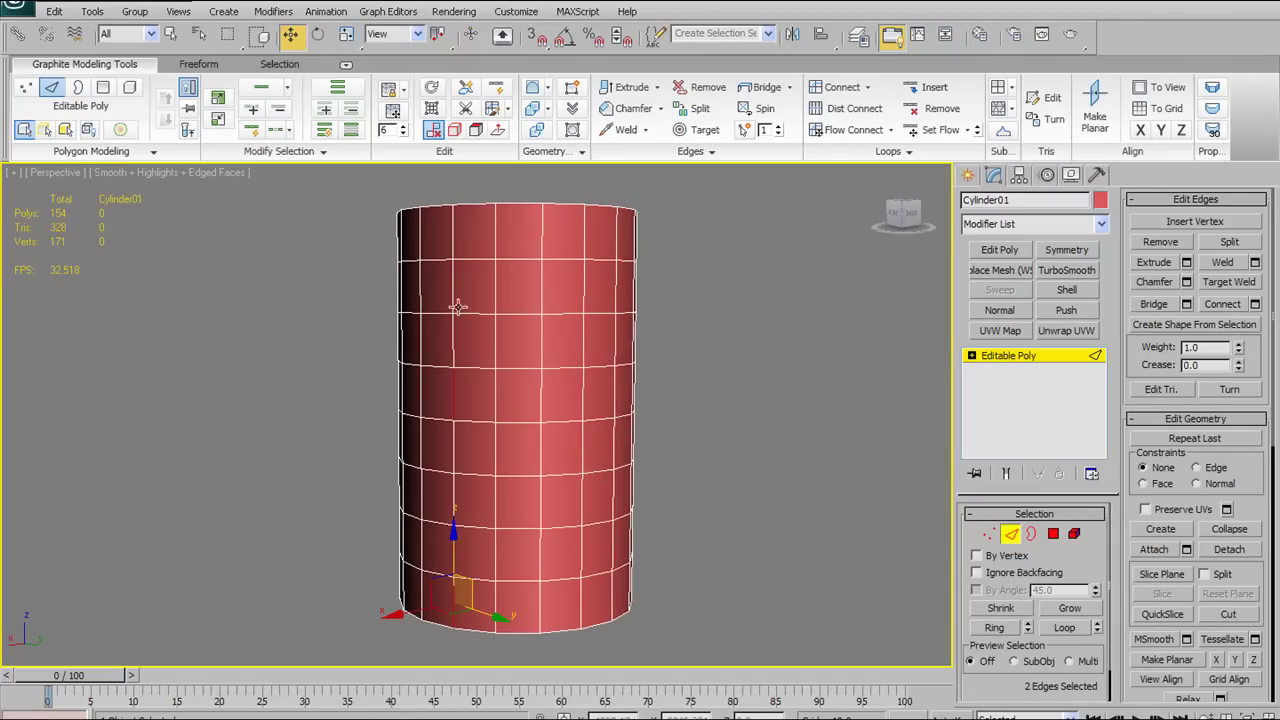
{"action": "left_click", "coordinate": [705, 358]}
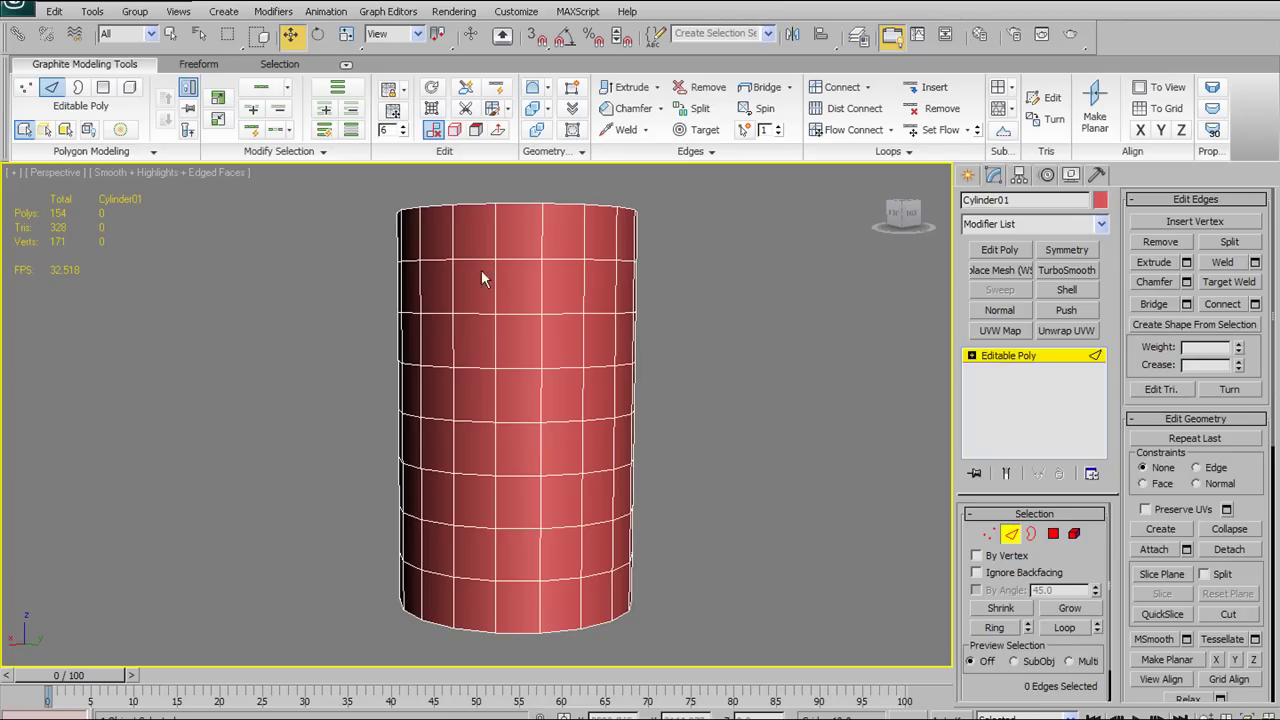
Select a vertical edge in the second row from the cylinder's top and extend it to the full edge ring
{"action": "left_click", "coordinate": [492, 278]}
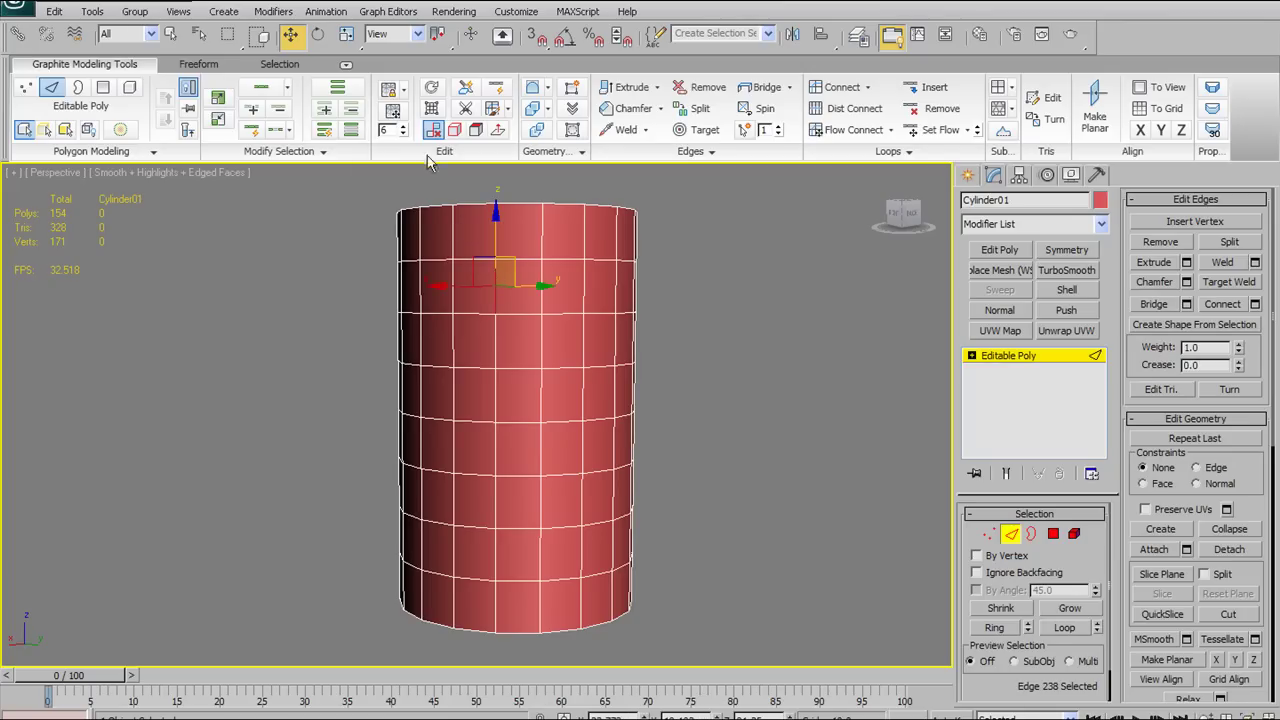
{"action": "left_click", "coordinate": [343, 90]}
{"action": "mouse_move", "coordinate": [600, 270]}
{"action": "middle_mouse_down", "text": "alt"}
{"action": "mouse_move", "coordinate": [646, 312]}
{"action": "mouse_move", "coordinate": [699, 313]}
{"action": "mouse_move", "coordinate": [608, 278]}
{"action": "middle_mouse_up", "text": "alt"}
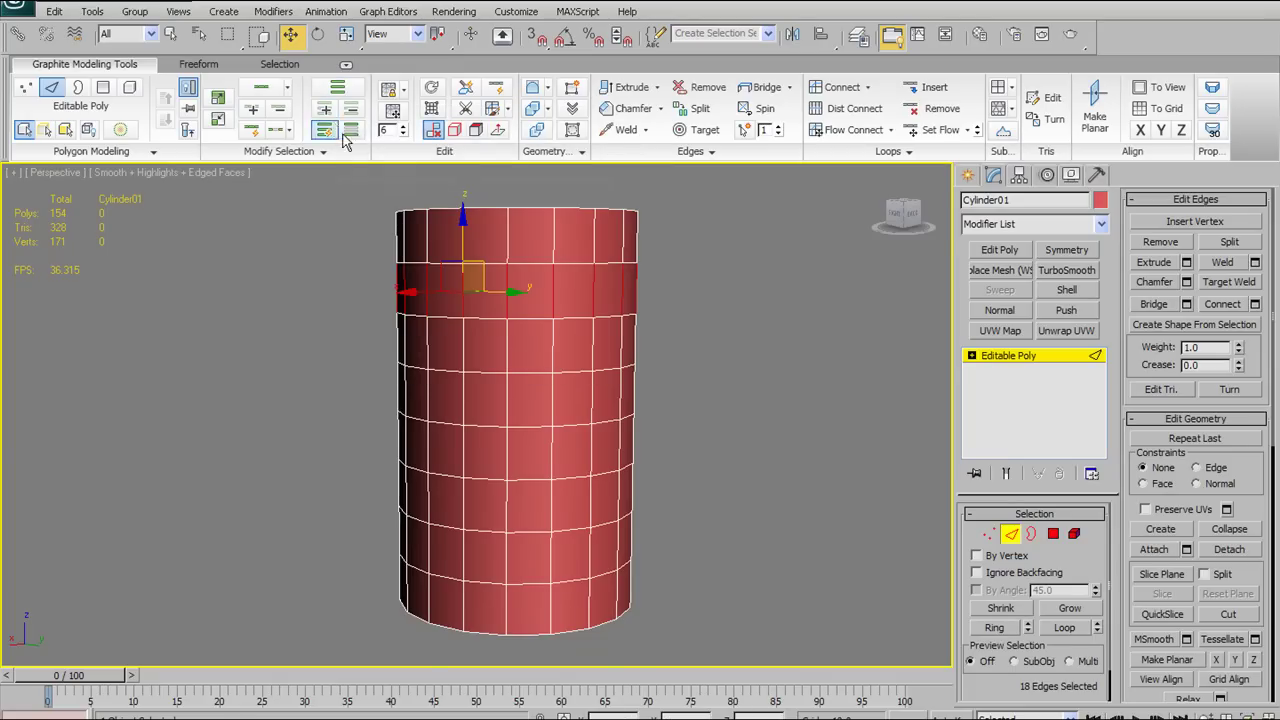
Select a vertical edge in the third row from the top, grow the ring selection to seven edges, and clear it
{"action": "left_click", "coordinate": [509, 345]}
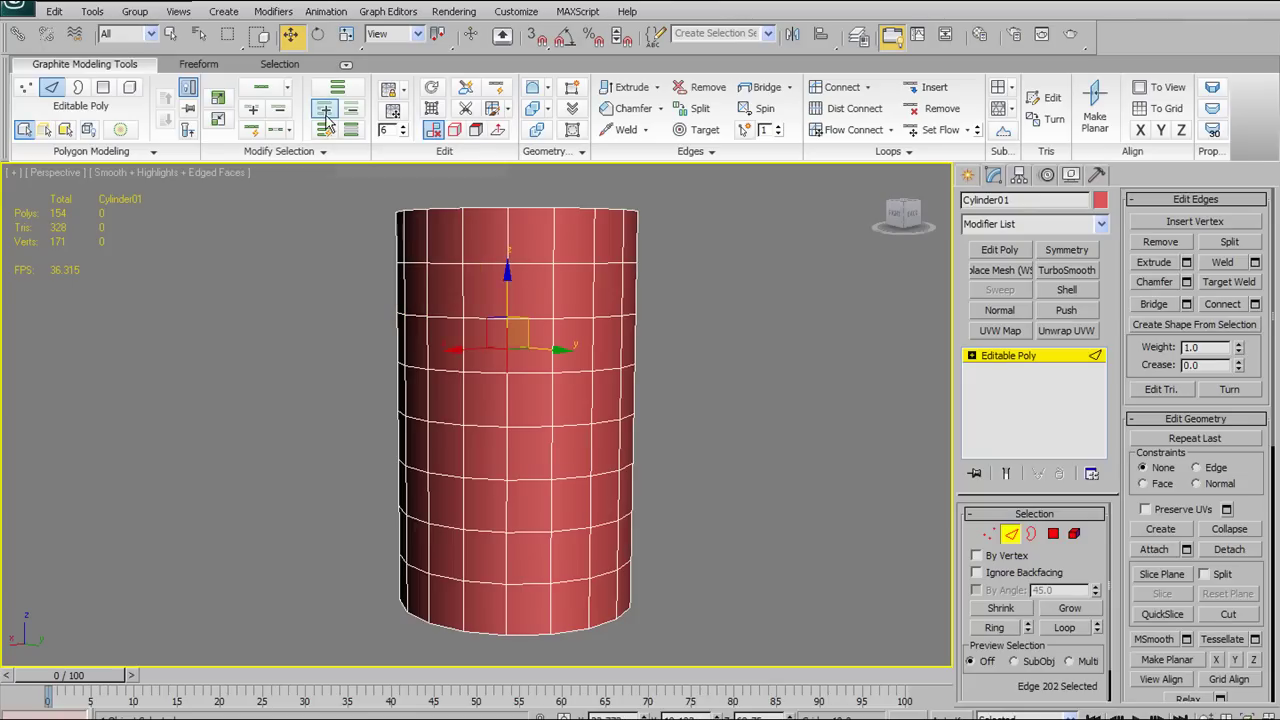
{"action": "left_click", "coordinate": [326, 116]}
{"action": "middle_click_drag", "start_coordinate": [690, 400], "coordinate": [455, 378], "text": "alt"}
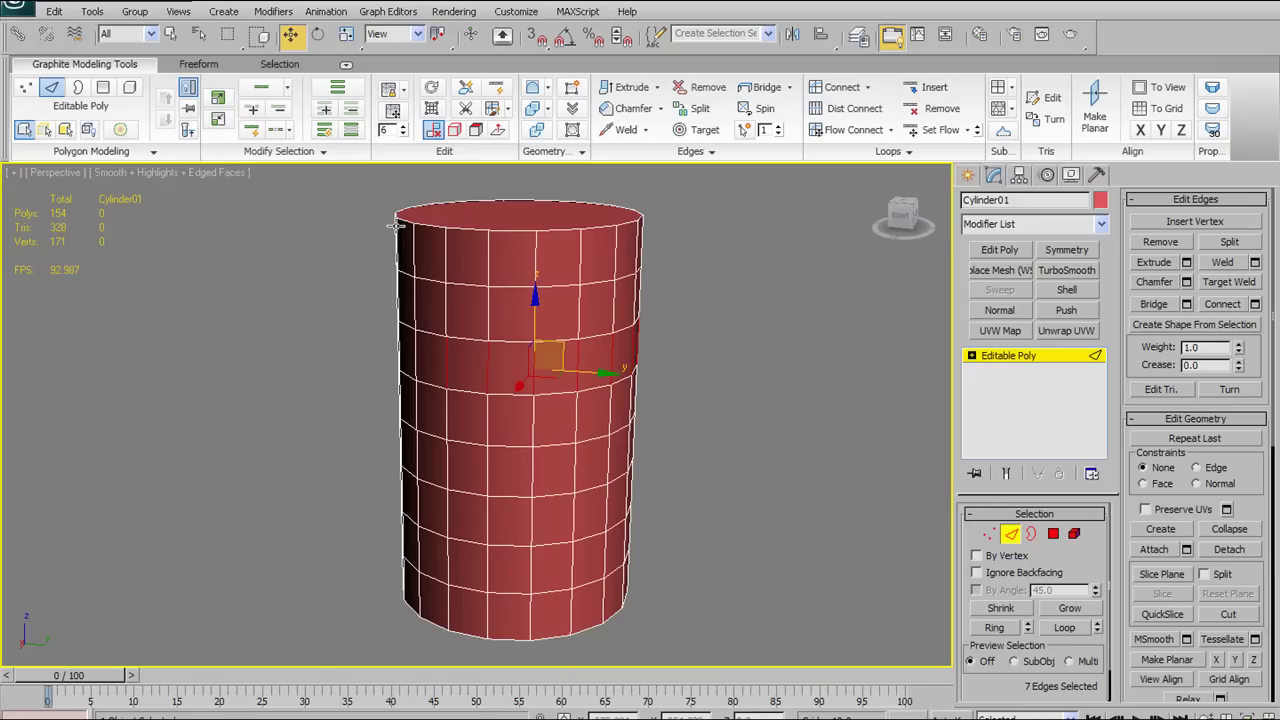
{"action": "left_click", "coordinate": [552, 371]}
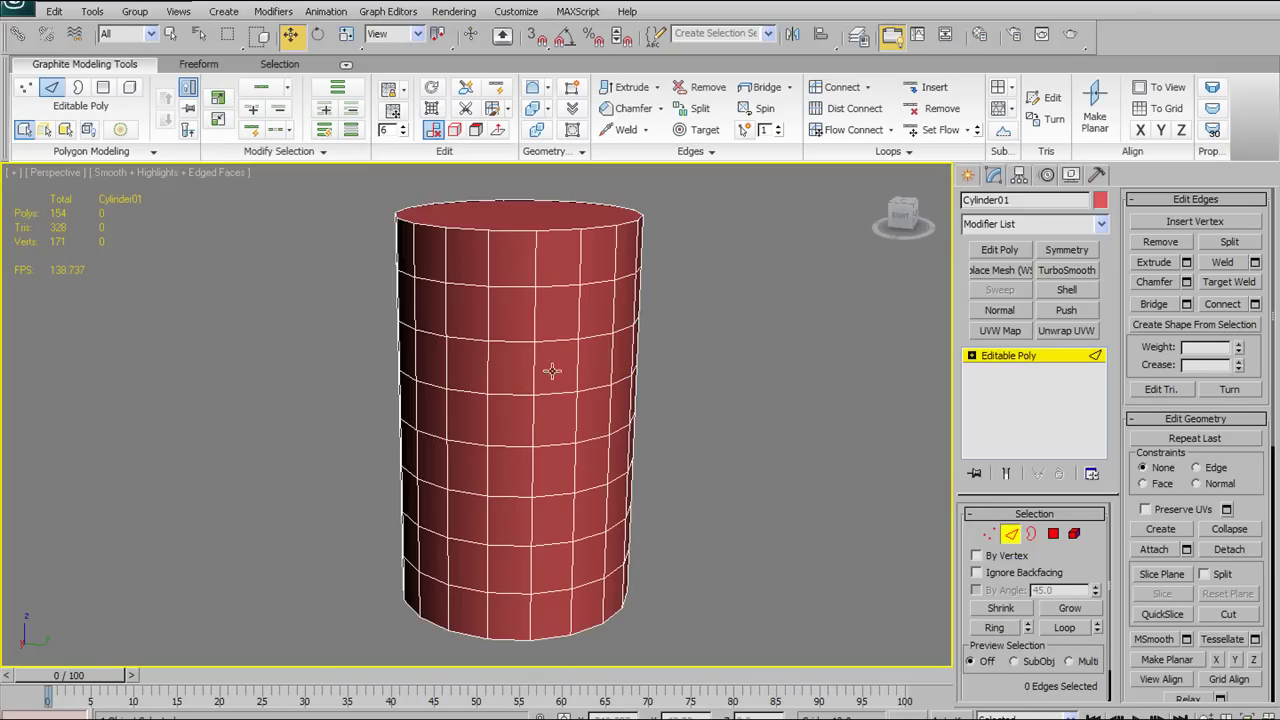
Turn on Ring Mode and select the full edge rings in the second, third and fourth rows from the top
{"action": "left_click", "coordinate": [578, 366]}
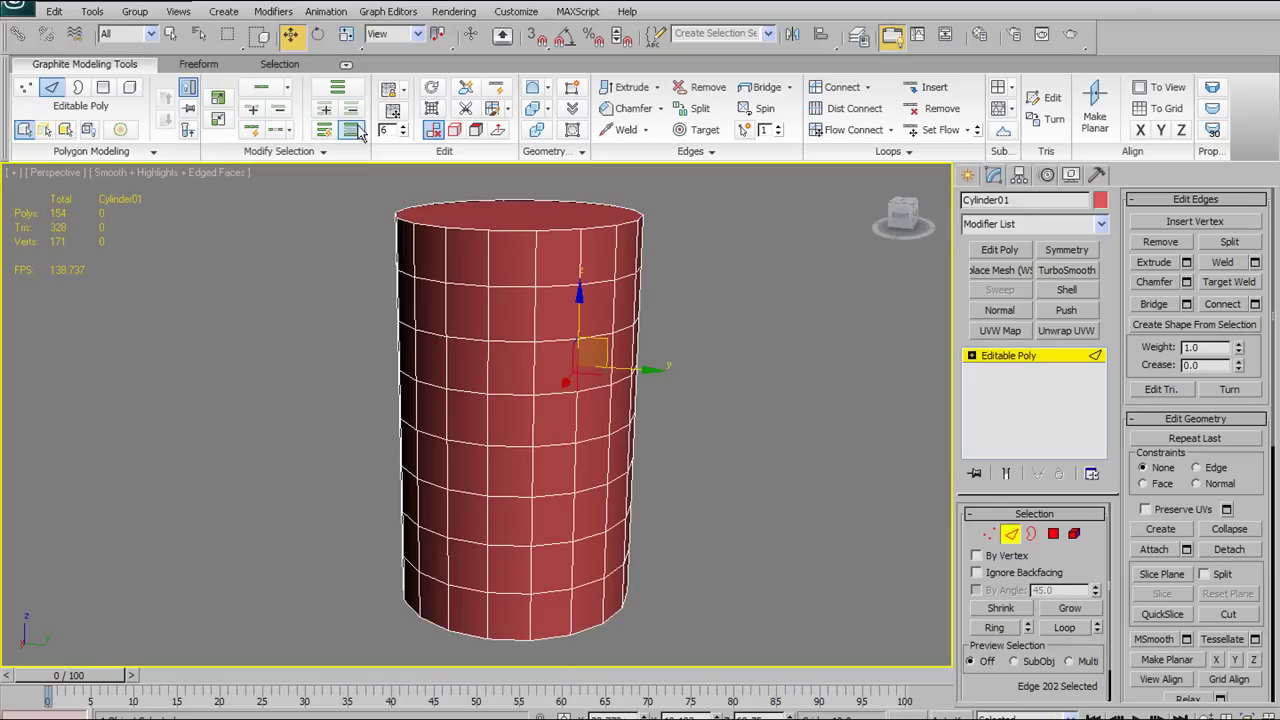
{"action": "left_click", "coordinate": [446, 380], "text": "shift"}
{"action": "left_click", "coordinate": [535, 433], "text": "ctrl"}
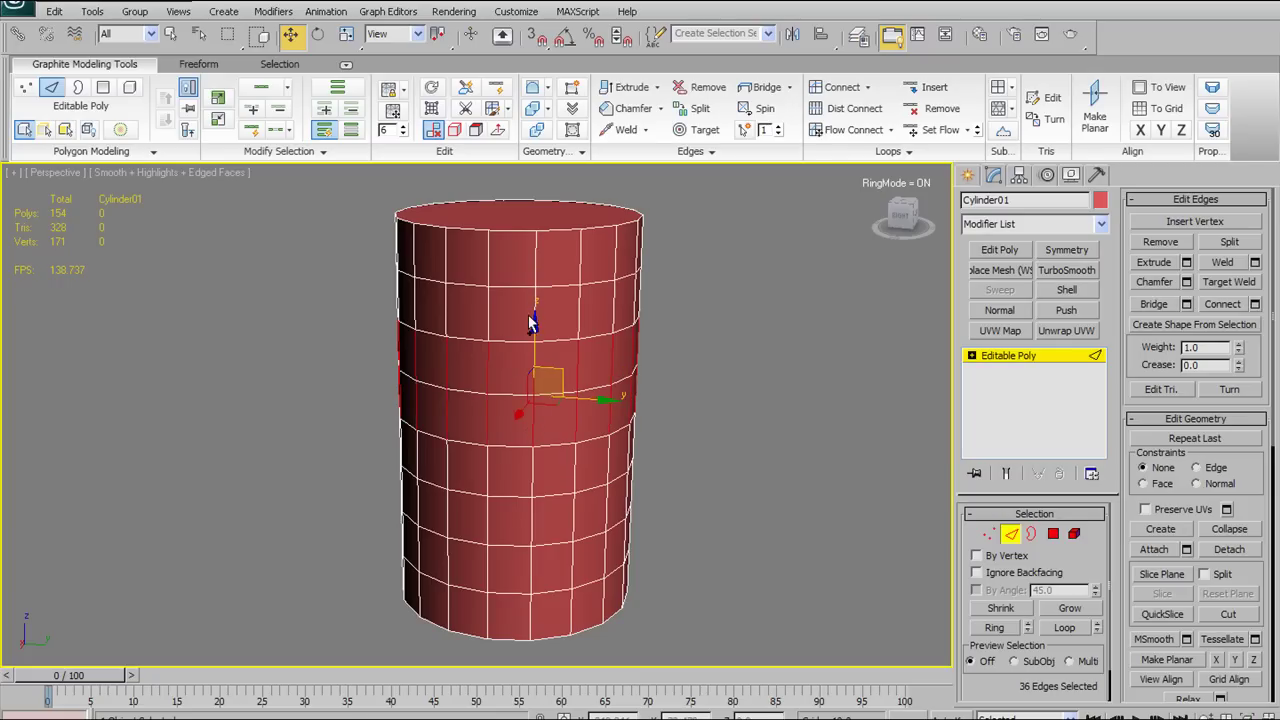
{"action": "left_click", "coordinate": [543, 262], "text": "ctrl"}
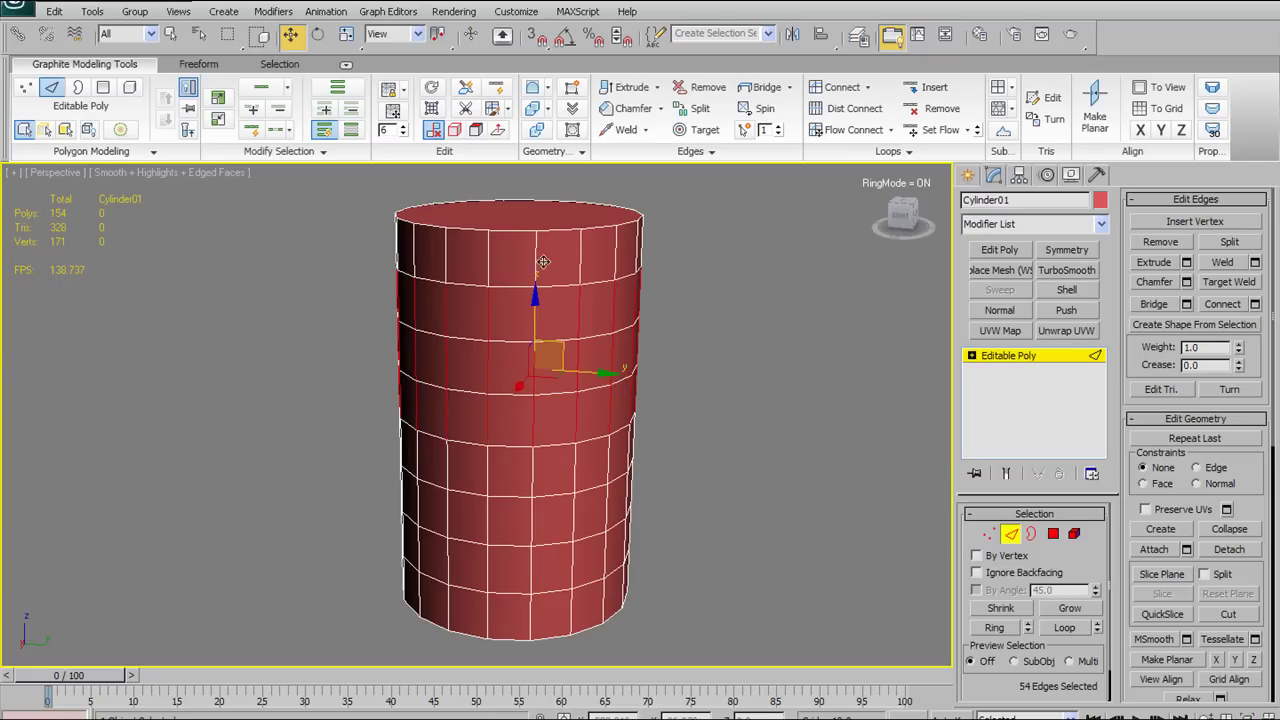
Replace the selection with the edge ring in the second row from the bottom, and turn off Ring Mode
{"action": "left_click", "coordinate": [532, 466]}
{"action": "left_click", "coordinate": [532, 558]}
{"action": "middle_click_drag", "start_coordinate": [558, 352], "coordinate": [555, 331]}
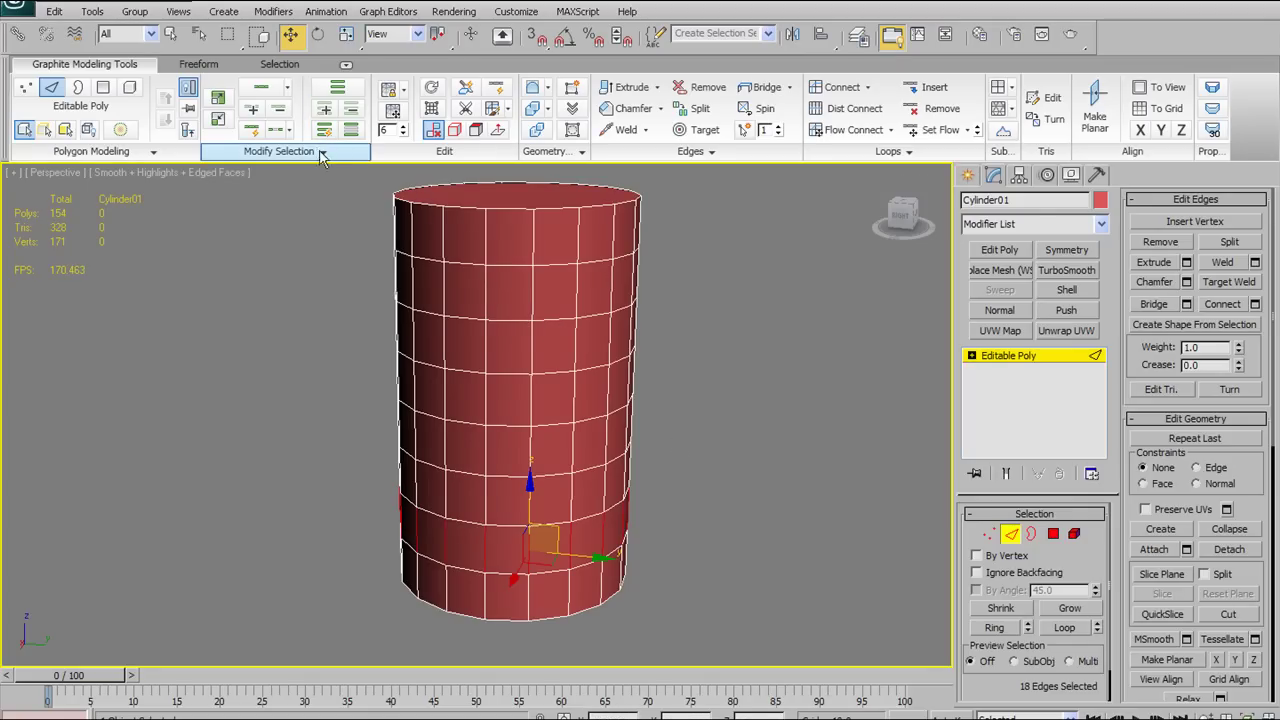
Select one vertical edge in the second row from the bottom and apply Dot Ring to pick spaced edges around the cylinder
{"action": "left_click", "coordinate": [541, 521]}
{"action": "left_click", "coordinate": [486, 546]}
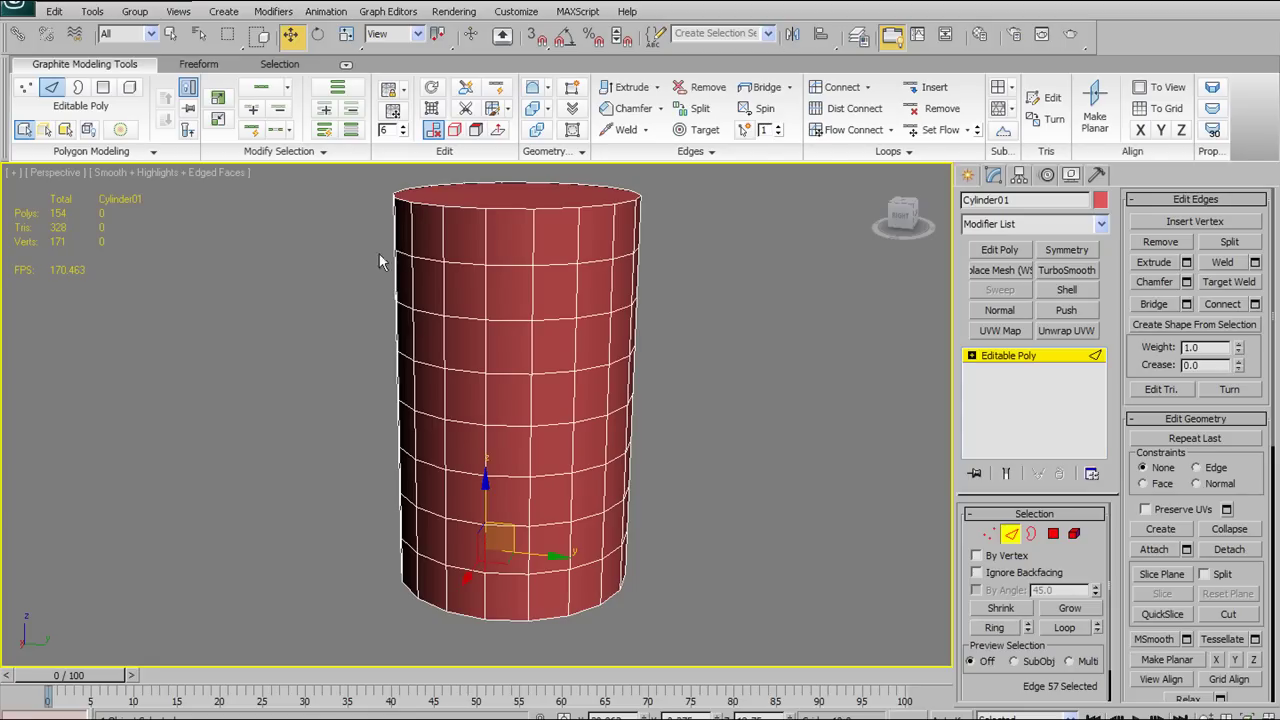
{"action": "left_click", "coordinate": [351, 130]}
{"action": "middle_click_drag", "start_coordinate": [686, 460], "coordinate": [565, 543], "text": "alt"}
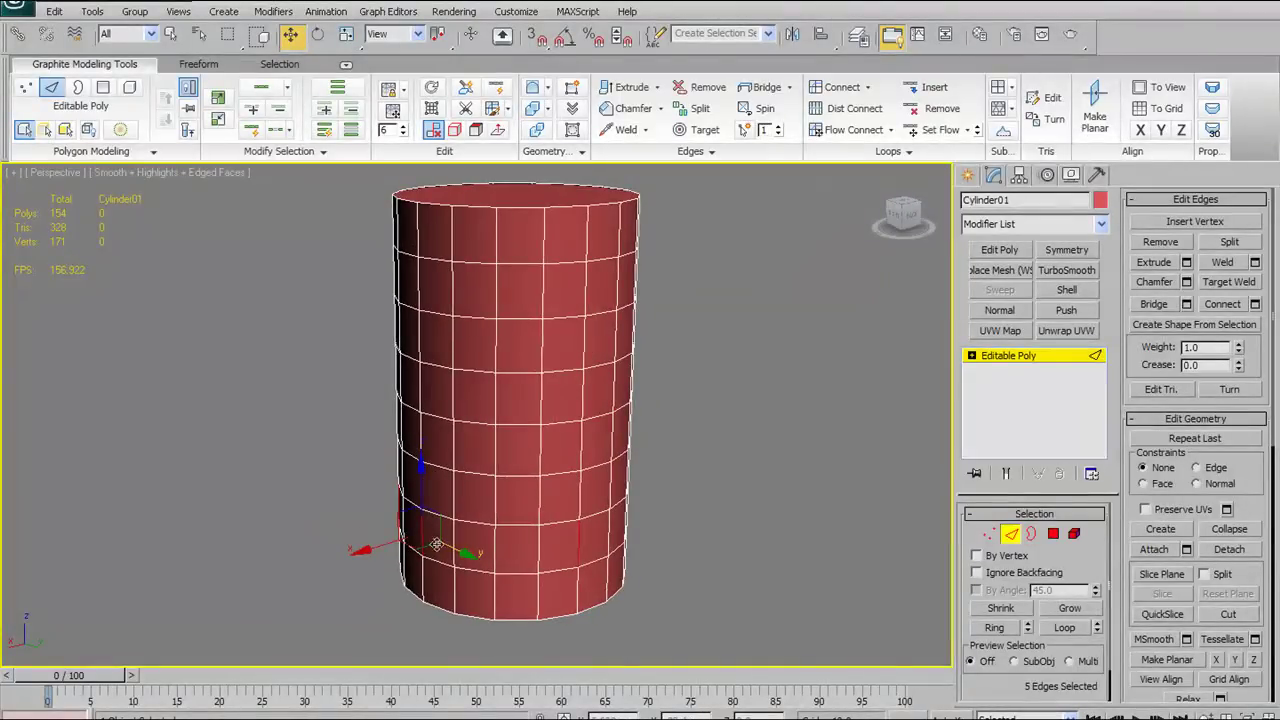
Check the spaced edges in the second row from the bottom and clear the edge selection
{"action": "middle_click_drag", "start_coordinate": [463, 547], "coordinate": [509, 547], "text": "alt"}
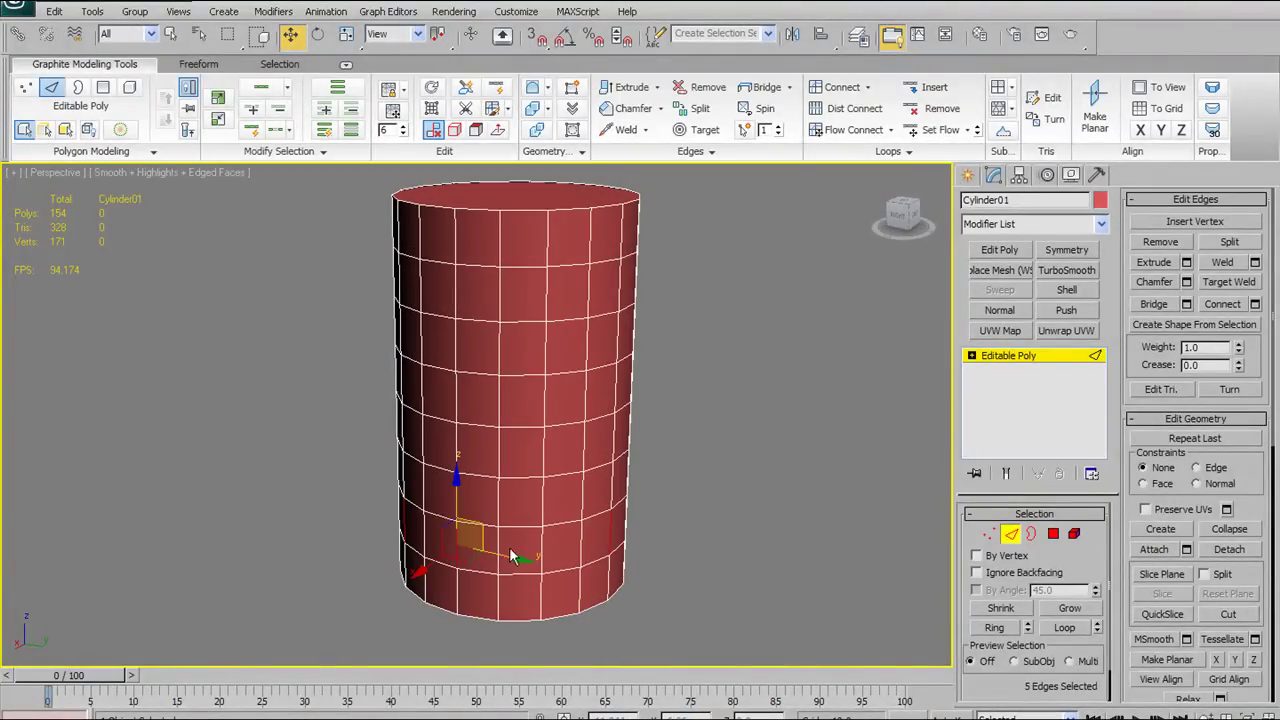
{"action": "left_click", "coordinate": [608, 530]}
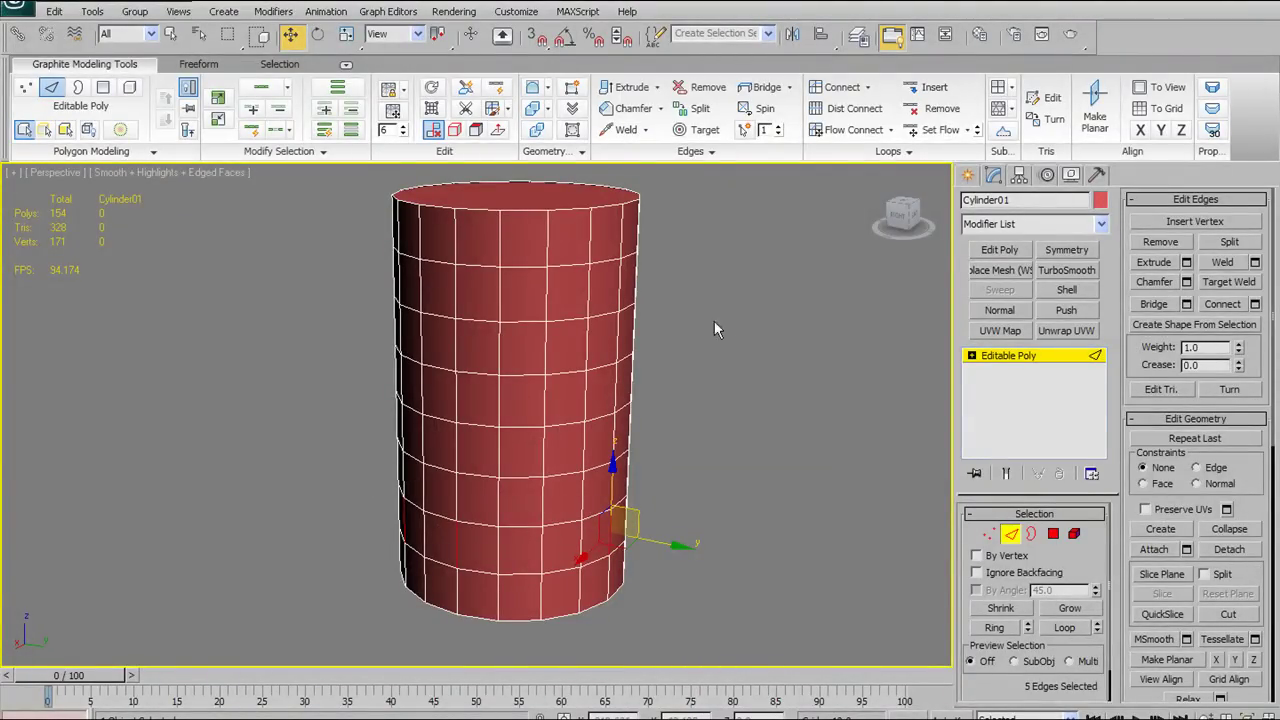
{"action": "left_click", "coordinate": [739, 319]}
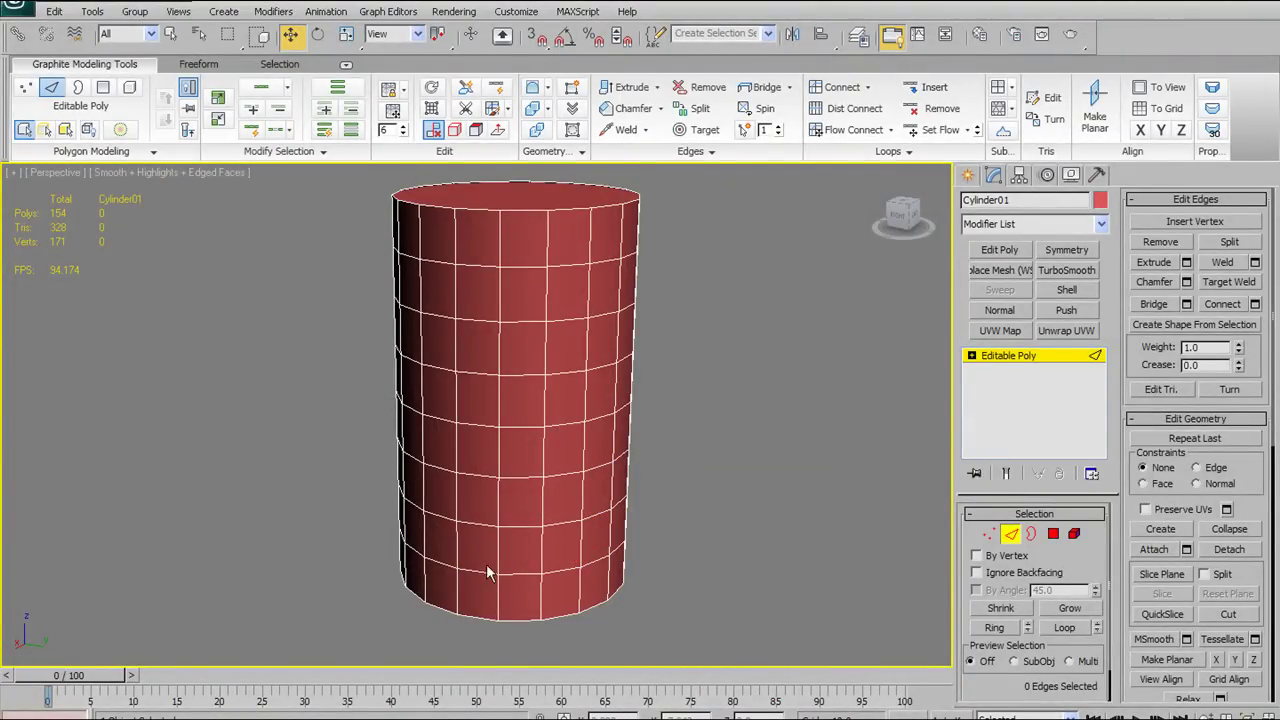
{"action": "left_click", "coordinate": [323, 151]}
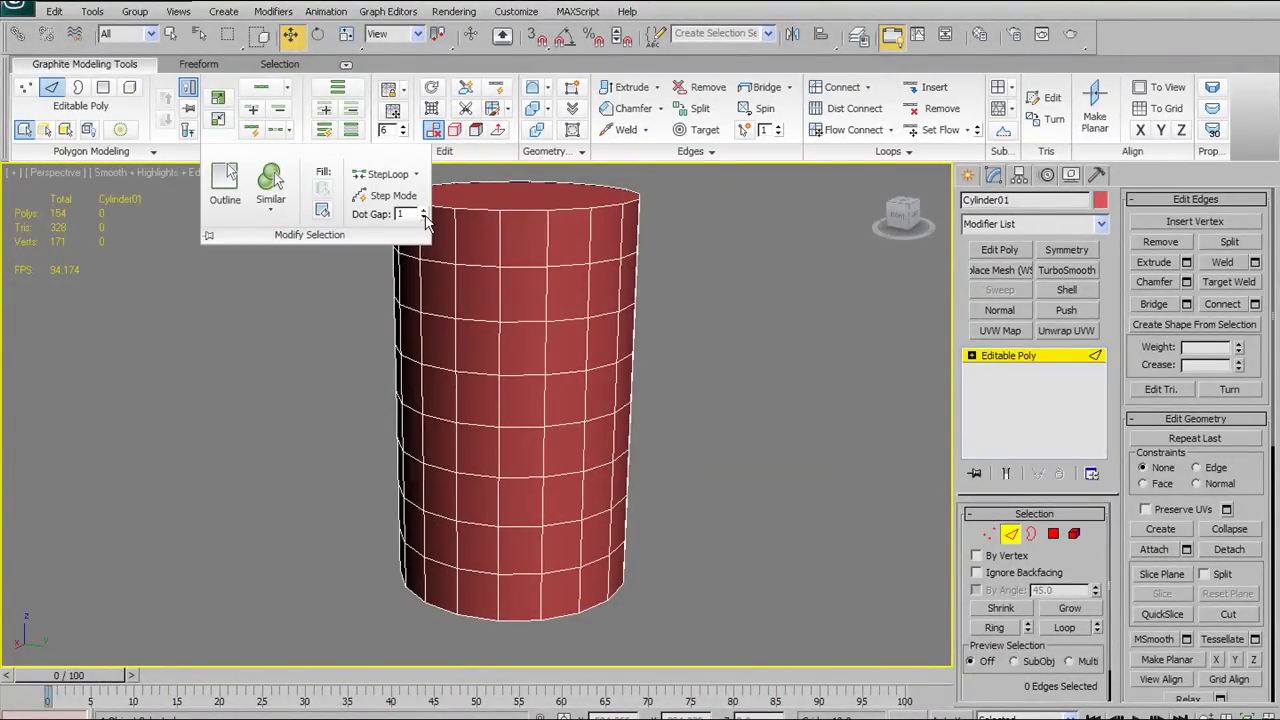
{"action": "scroll", "coordinate": [714, 497], "scroll_direction": "down", "scroll_amount": 3}
{"action": "middle_click_drag", "start_coordinate": [671, 472], "coordinate": [610, 481], "text": "alt"}
{"action": "left_click", "coordinate": [467, 518]}
{"action": "scroll", "coordinate": [502, 458], "scroll_direction": "up", "scroll_amount": 3}
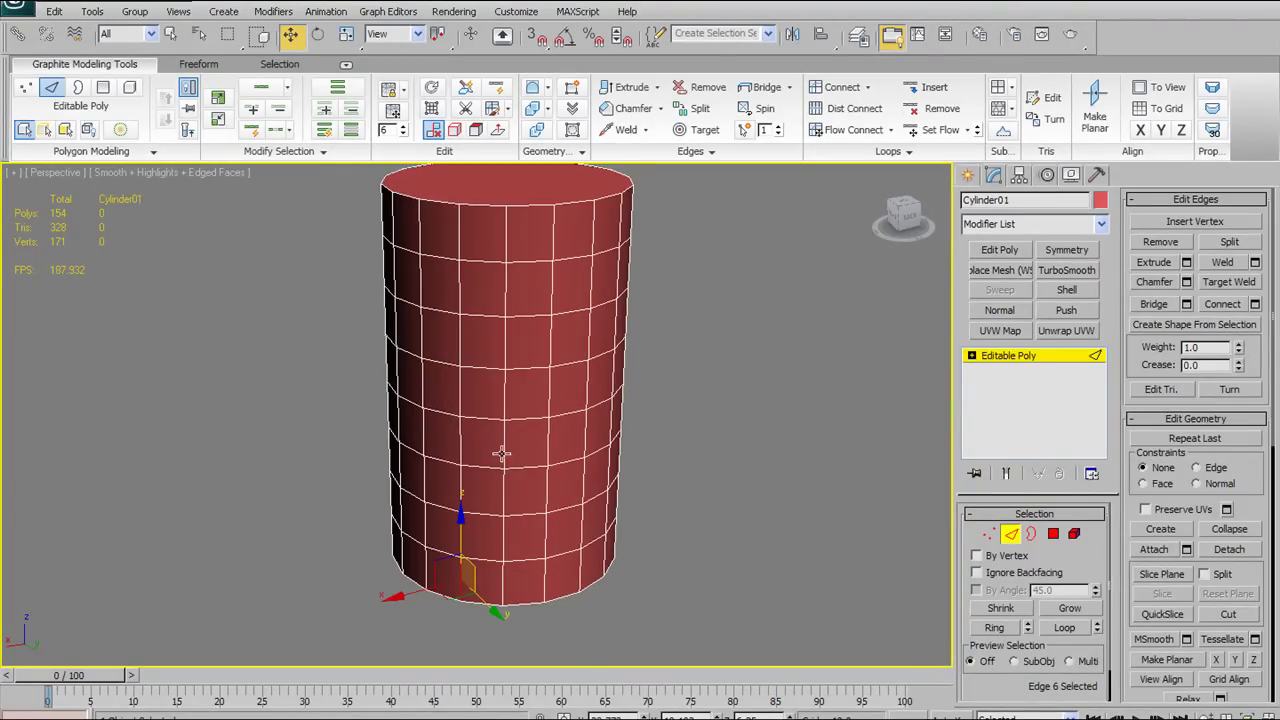
{"action": "middle_click_drag", "start_coordinate": [388, 422], "coordinate": [475, 408], "text": "alt"}
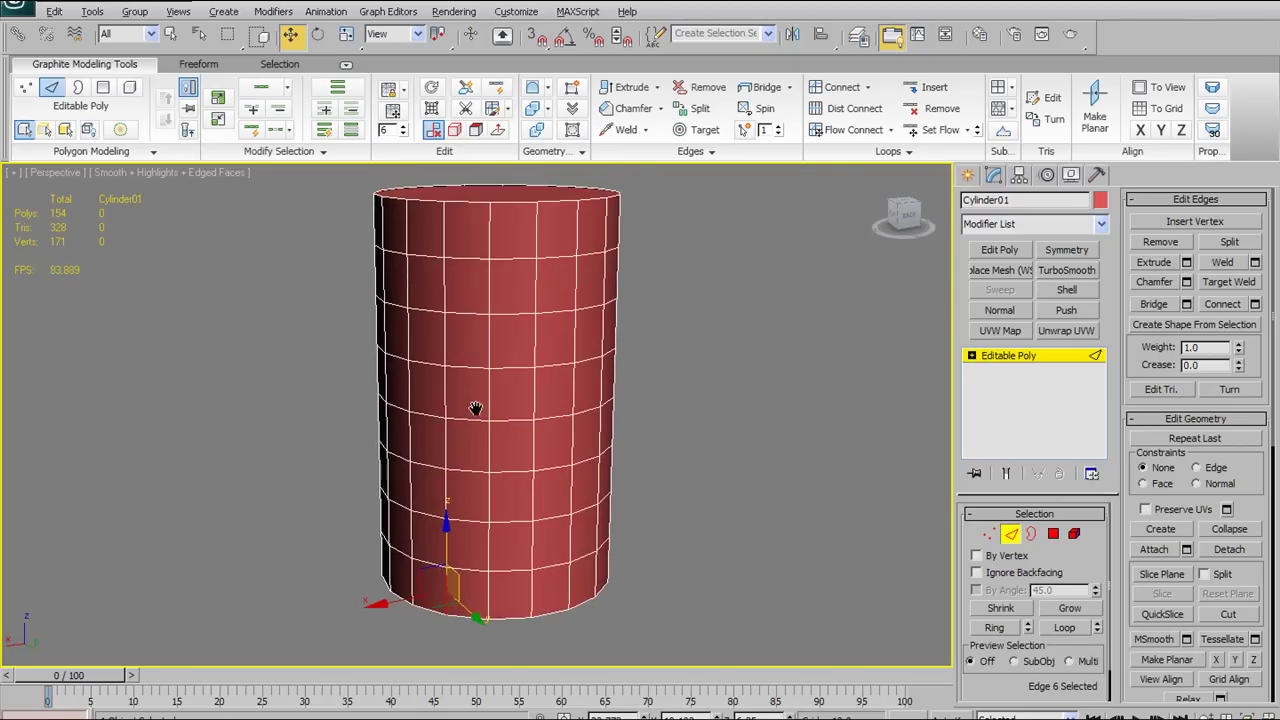
{"action": "left_click", "coordinate": [323, 153]}
{"action": "left_click", "coordinate": [760, 406]}
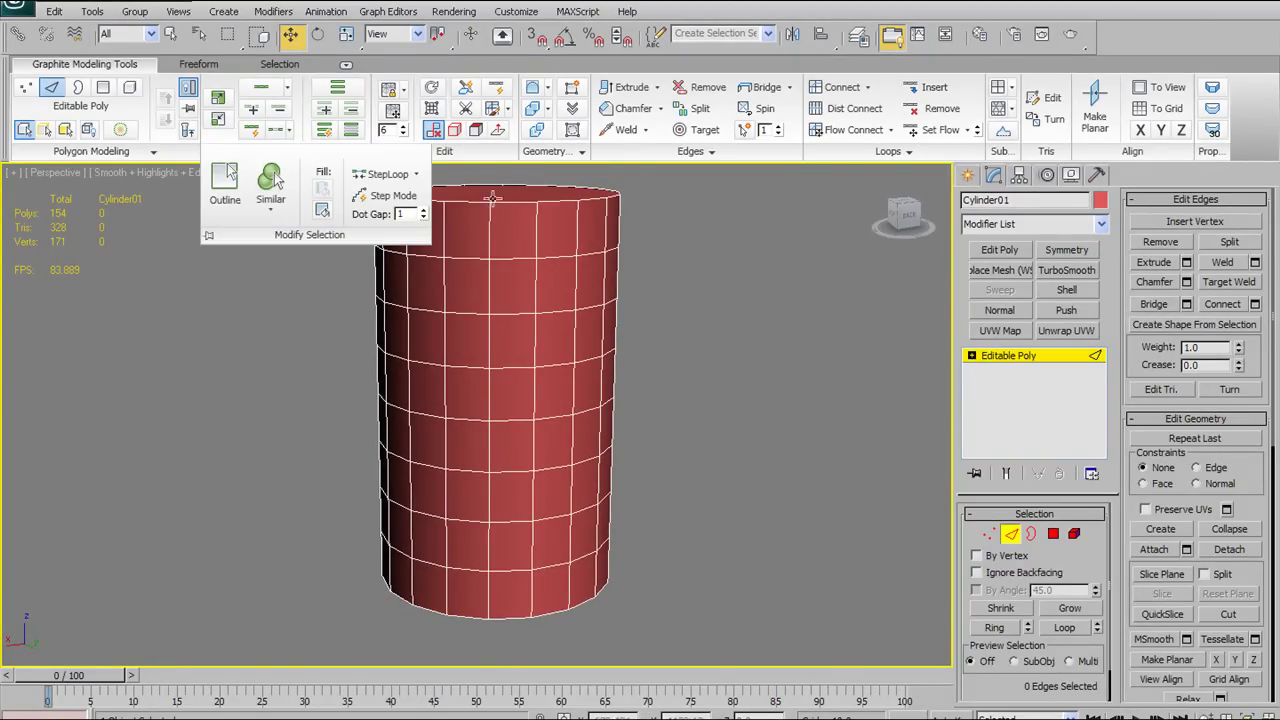
Select a vertical edge in the bottom row, apply Dot Ring, and extend the spaced edges into full-height vertical loops
{"action": "left_click", "coordinate": [490, 602]}
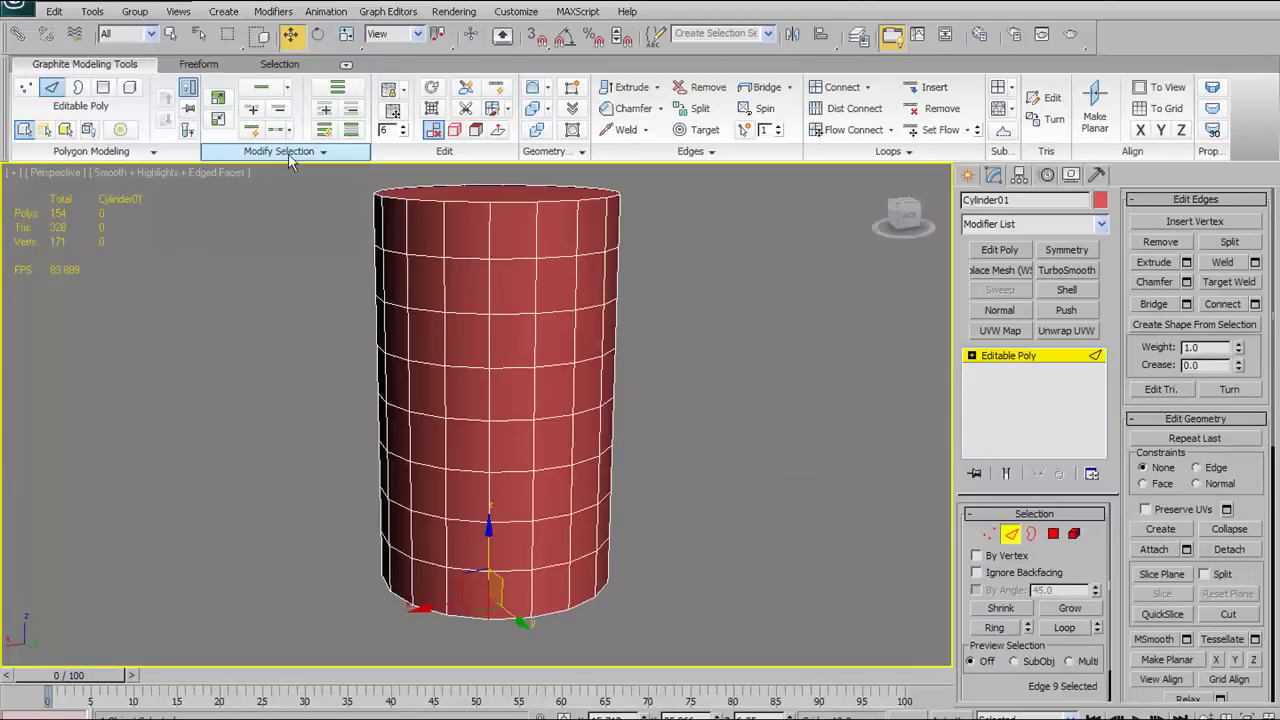
{"action": "left_click", "coordinate": [349, 133]}
{"action": "middle_click_drag", "start_coordinate": [458, 463], "coordinate": [422, 465], "text": "alt"}
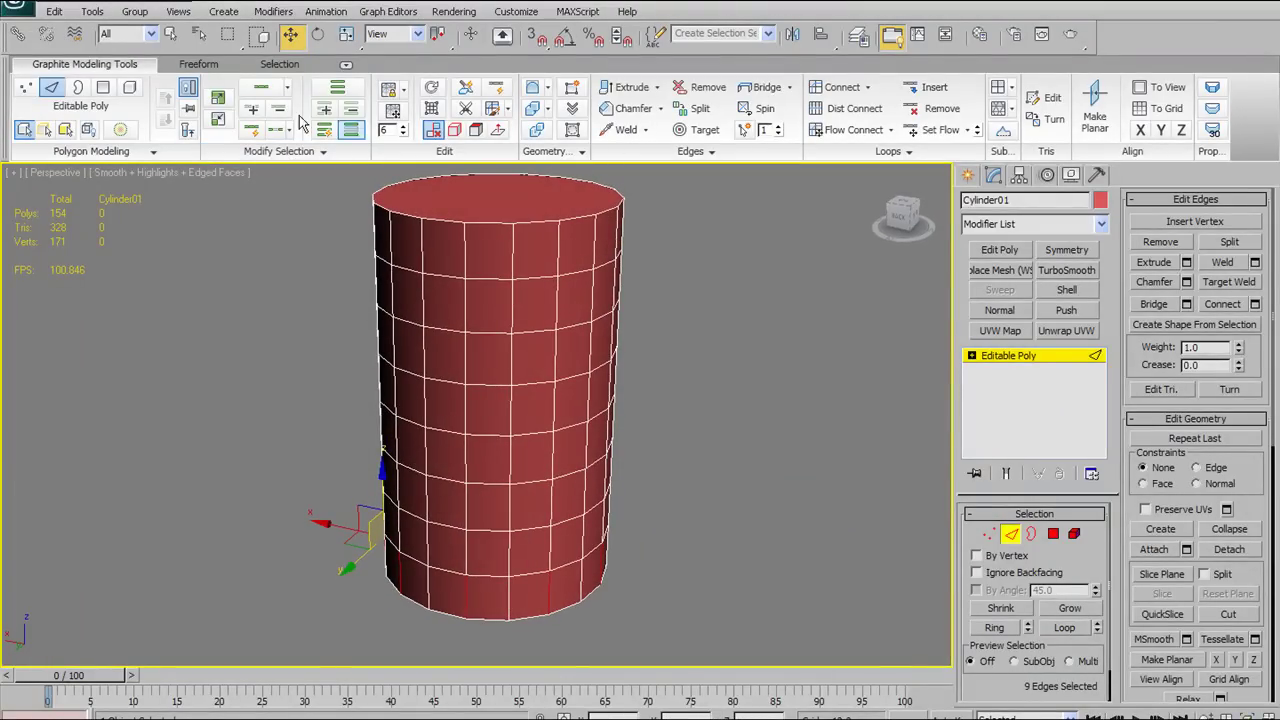
{"action": "left_click", "coordinate": [267, 90]}
{"action": "middle_click_drag", "start_coordinate": [636, 437], "coordinate": [880, 388], "text": "alt"}
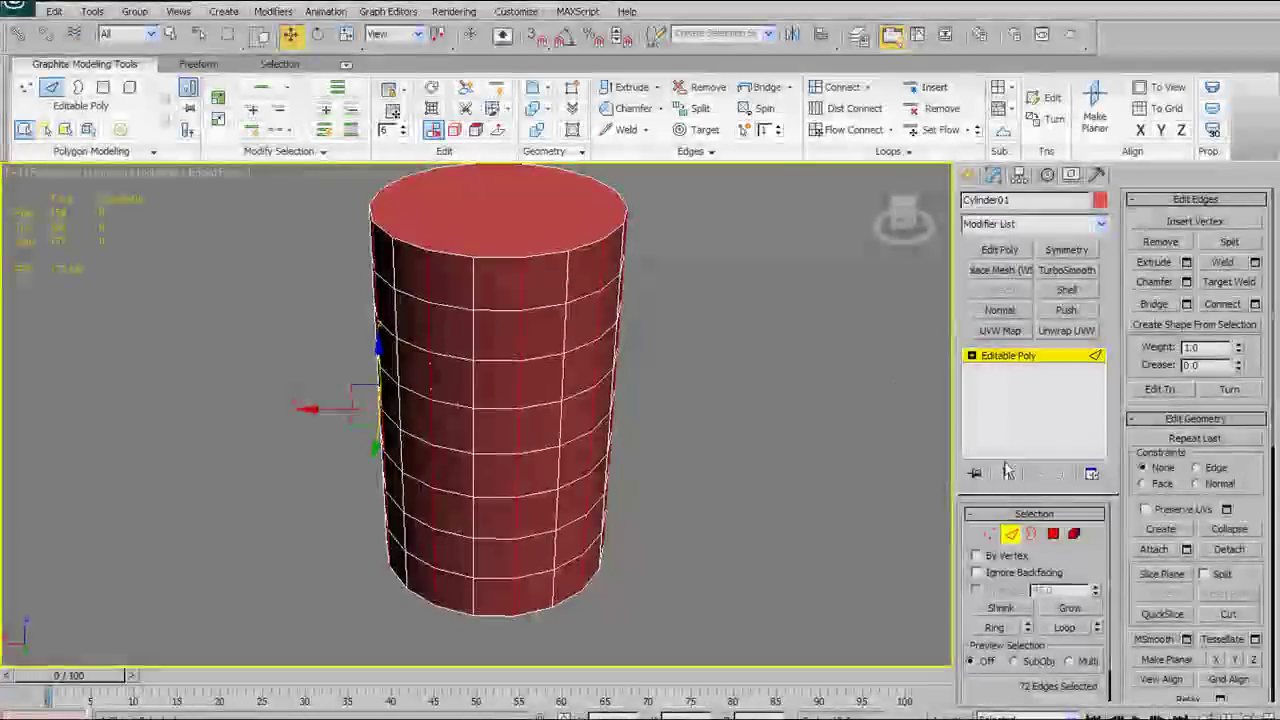
Clear the selection of spaced vertical edge loops on the cylinder
{"action": "left_click", "coordinate": [707, 90]}
{"action": "middle_click_drag", "start_coordinate": [725, 367], "coordinate": [679, 335], "text": "alt"}
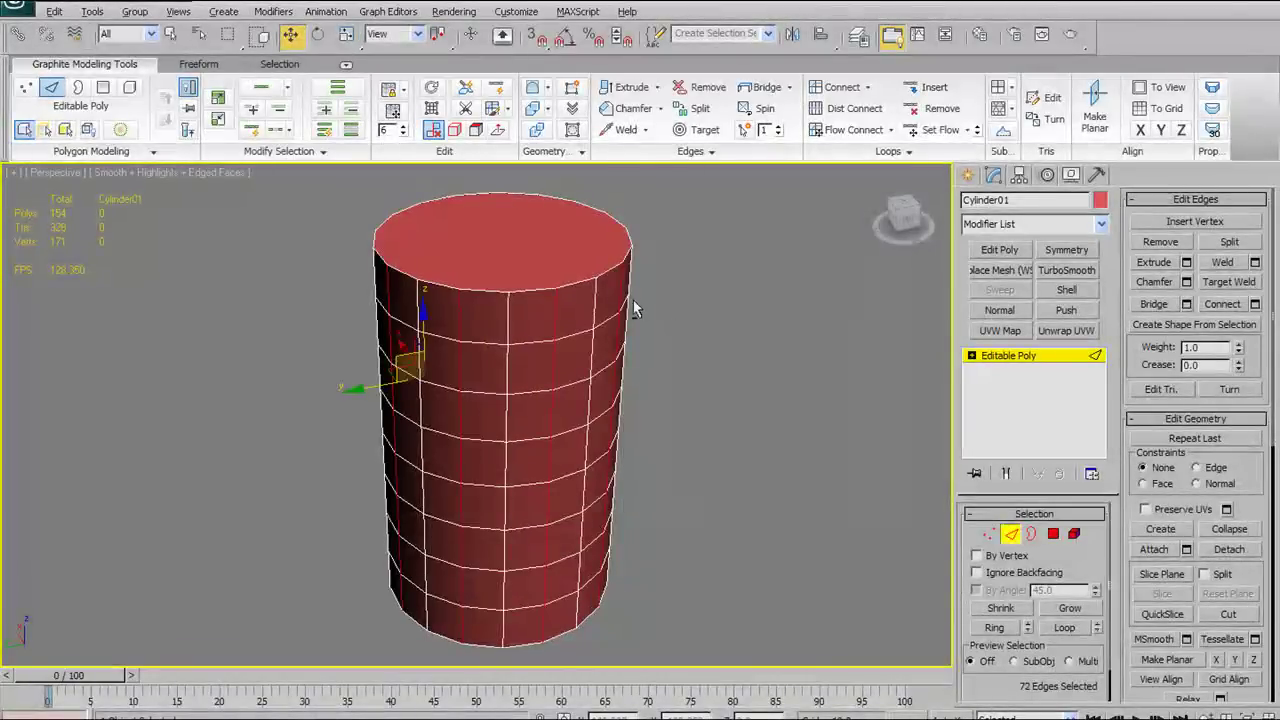
{"action": "middle_click_drag", "start_coordinate": [675, 320], "coordinate": [699, 289], "text": "alt"}
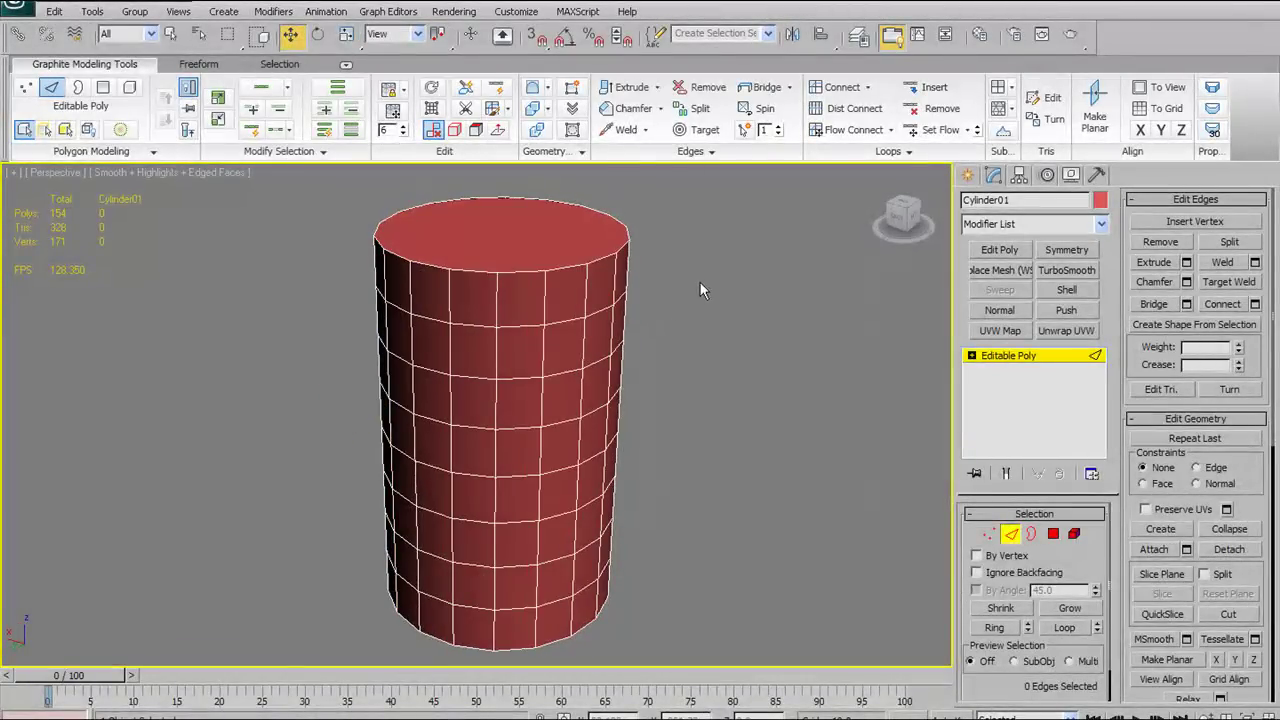
{"action": "middle_click_drag", "start_coordinate": [536, 271], "coordinate": [484, 275]}
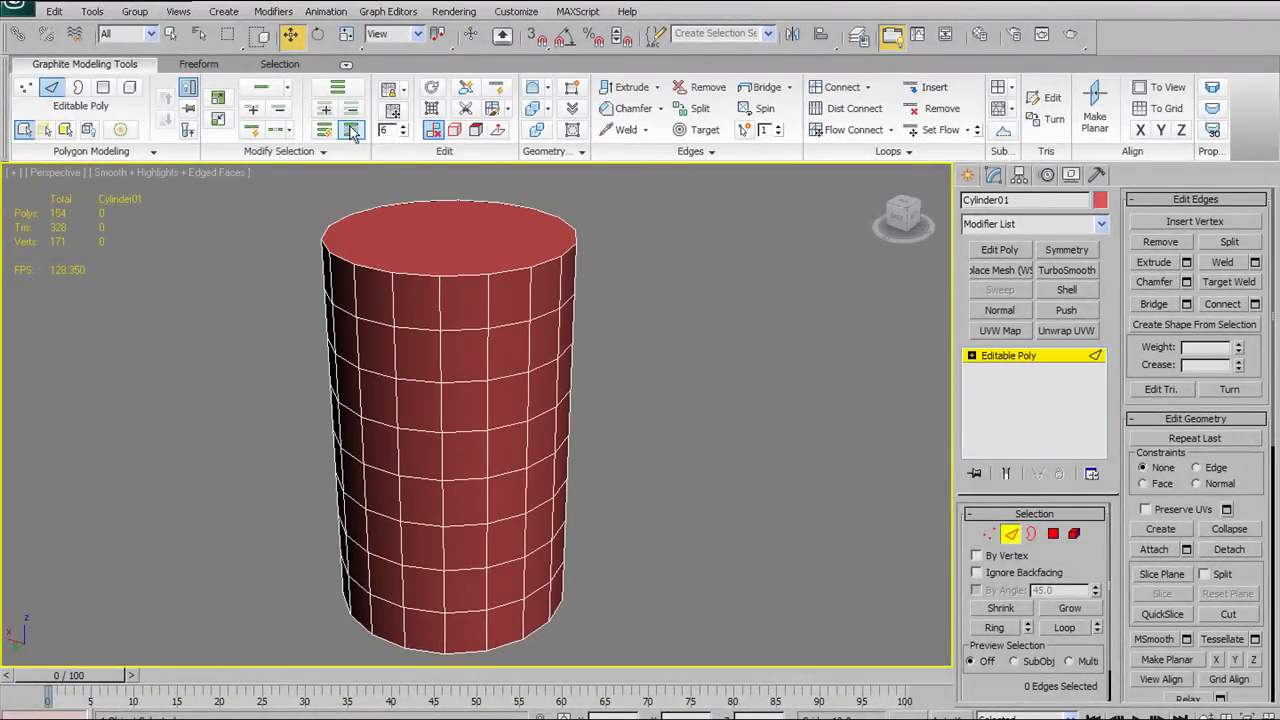
Switch to polygon level and select one side polygon in the third row from the top
{"action": "left_click", "coordinate": [324, 151]}
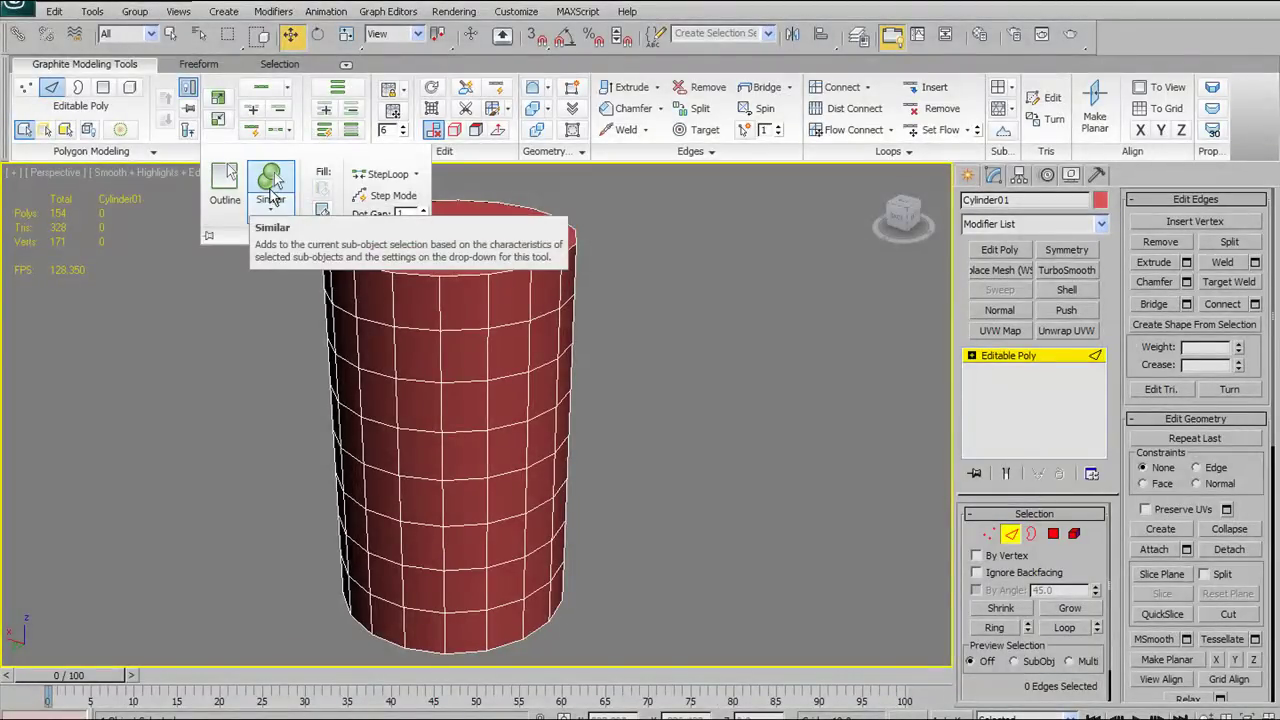
{"action": "left_click", "coordinate": [397, 397]}
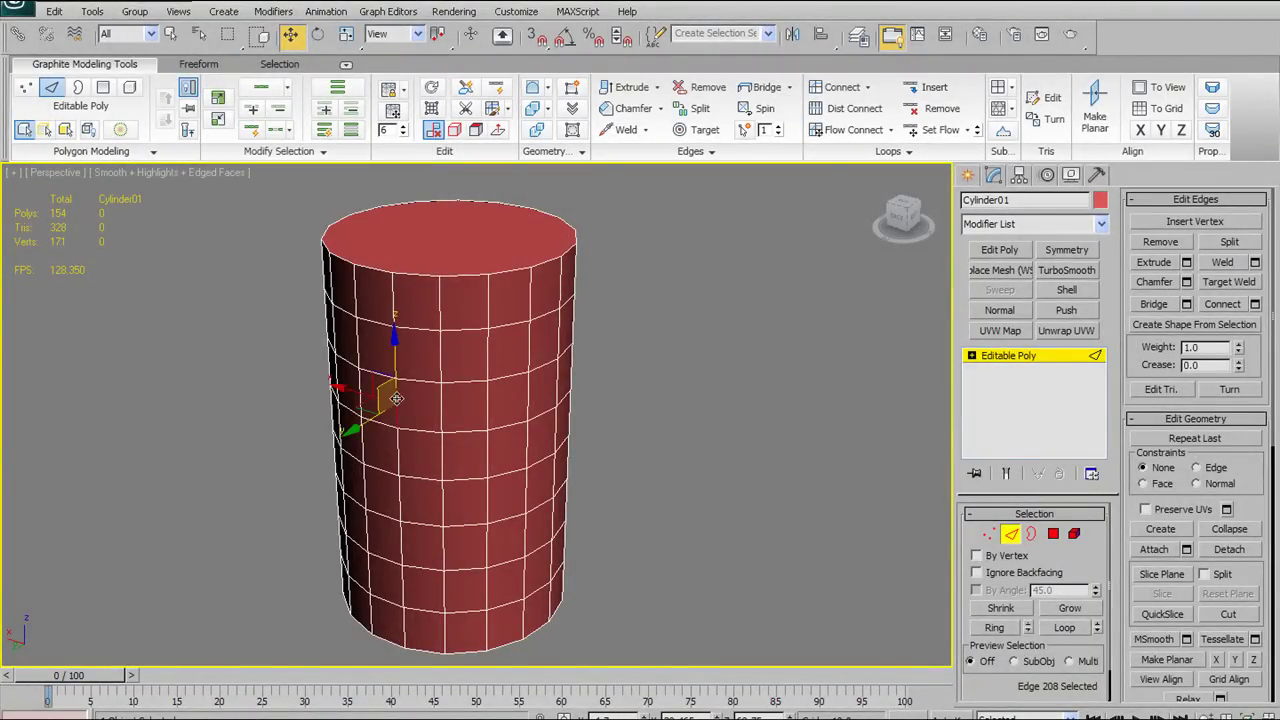
{"action": "left_click", "coordinate": [1054, 535]}
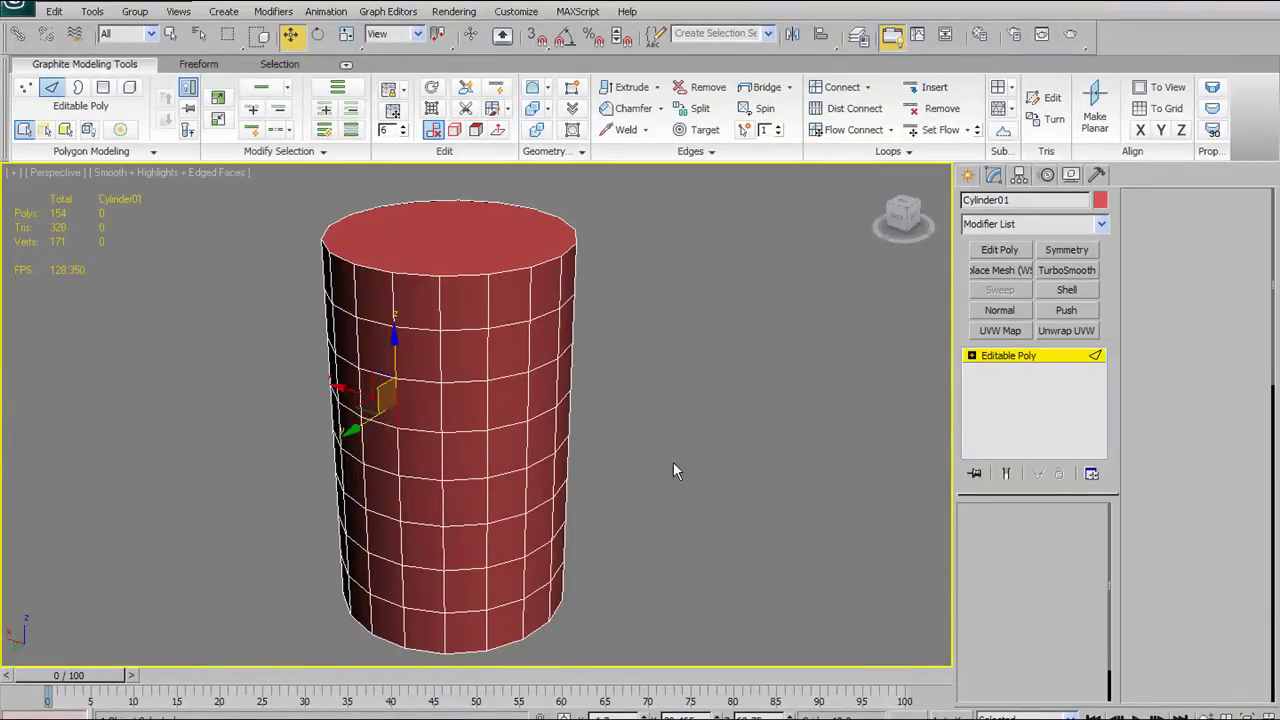
{"action": "left_click", "coordinate": [408, 402]}
{"action": "middle_click_drag", "start_coordinate": [657, 441], "coordinate": [633, 441], "text": "alt"}
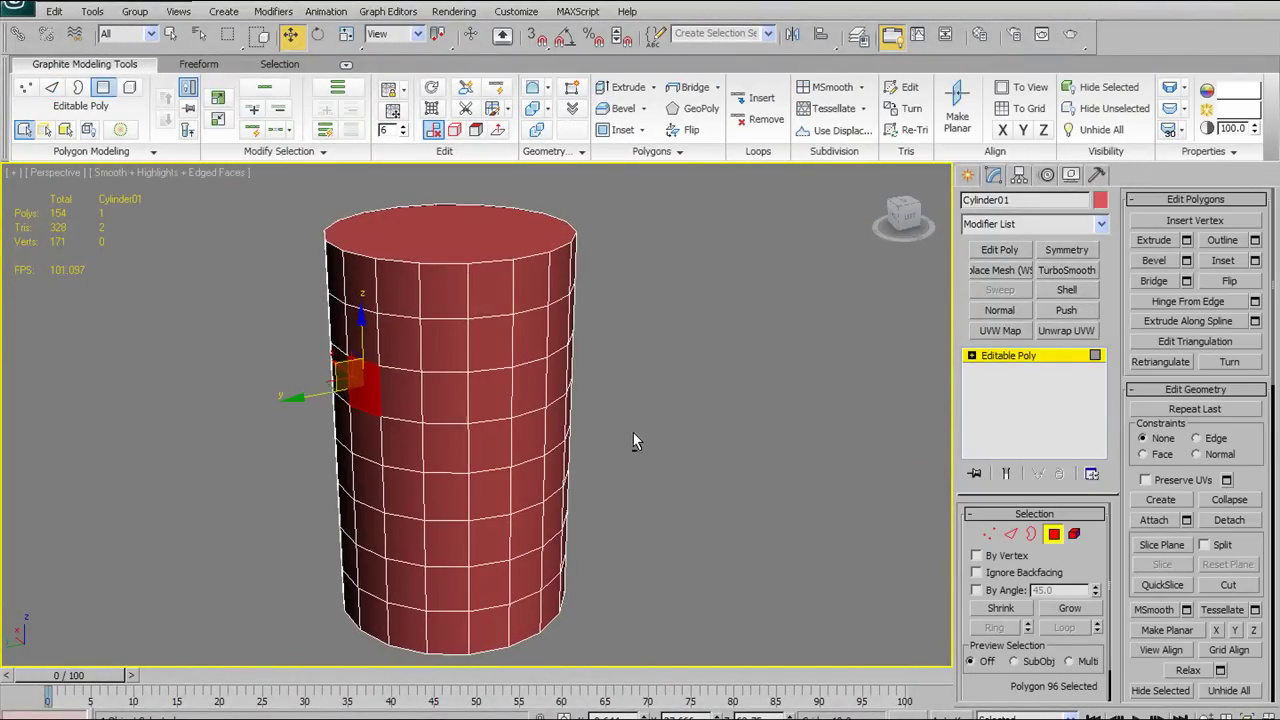
Extend the single-polygon selection to all matching side polygons with the Similar tool, and clear the selection
{"action": "left_click", "coordinate": [281, 156]}
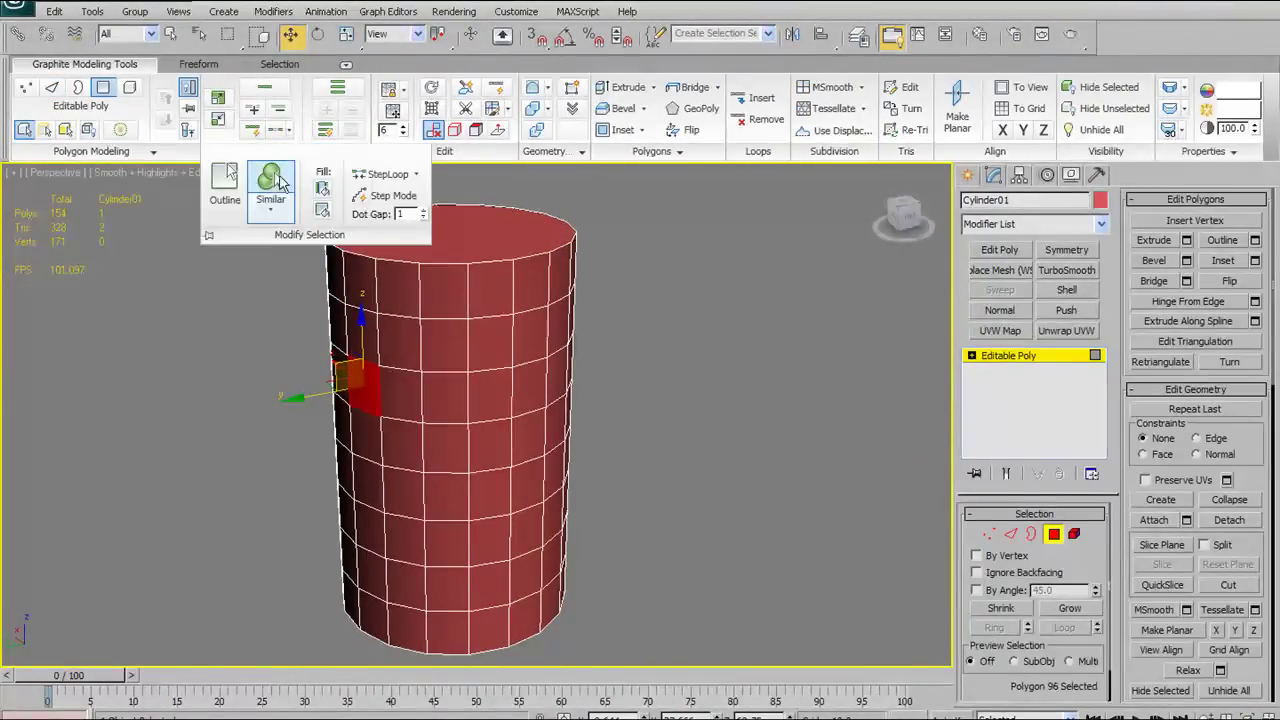
{"action": "middle_click_drag", "start_coordinate": [394, 392], "coordinate": [395, 350], "text": "alt"}
{"action": "left_click", "coordinate": [313, 154]}
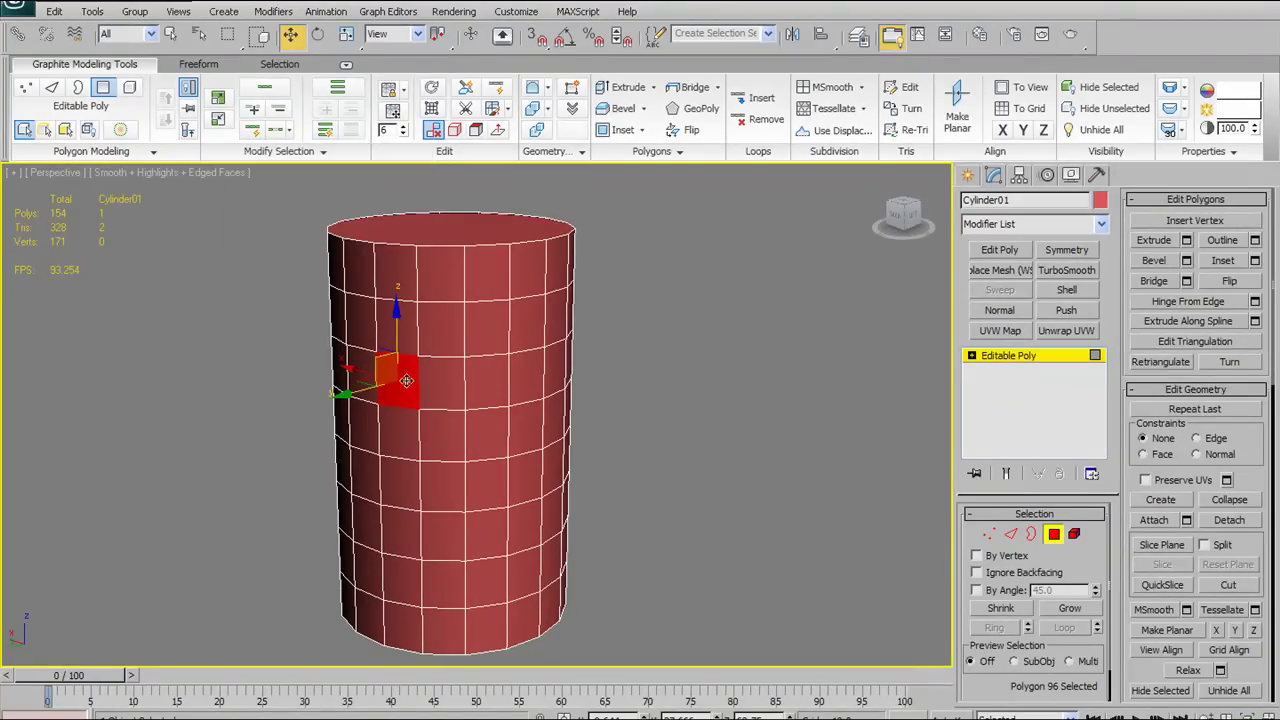
{"action": "left_click", "coordinate": [281, 151]}
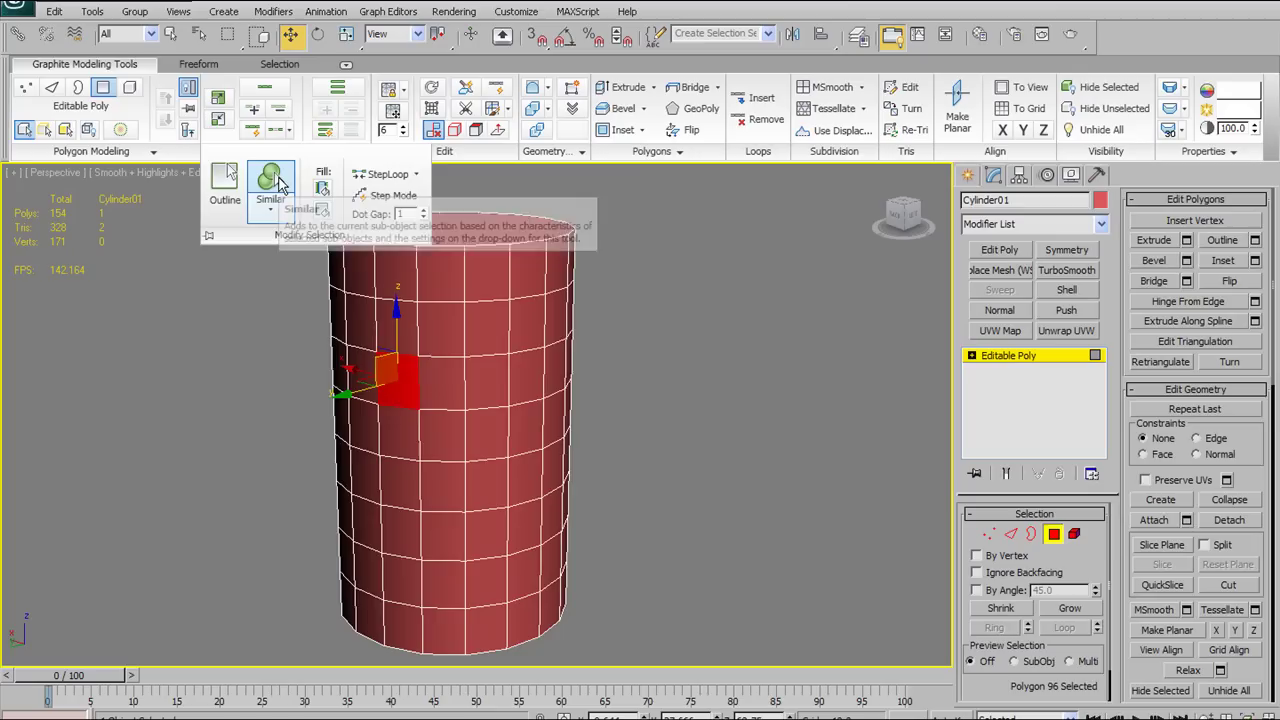
{"action": "left_click", "coordinate": [280, 185]}
{"action": "middle_click_drag", "start_coordinate": [540, 440], "coordinate": [447, 441], "text": "alt"}
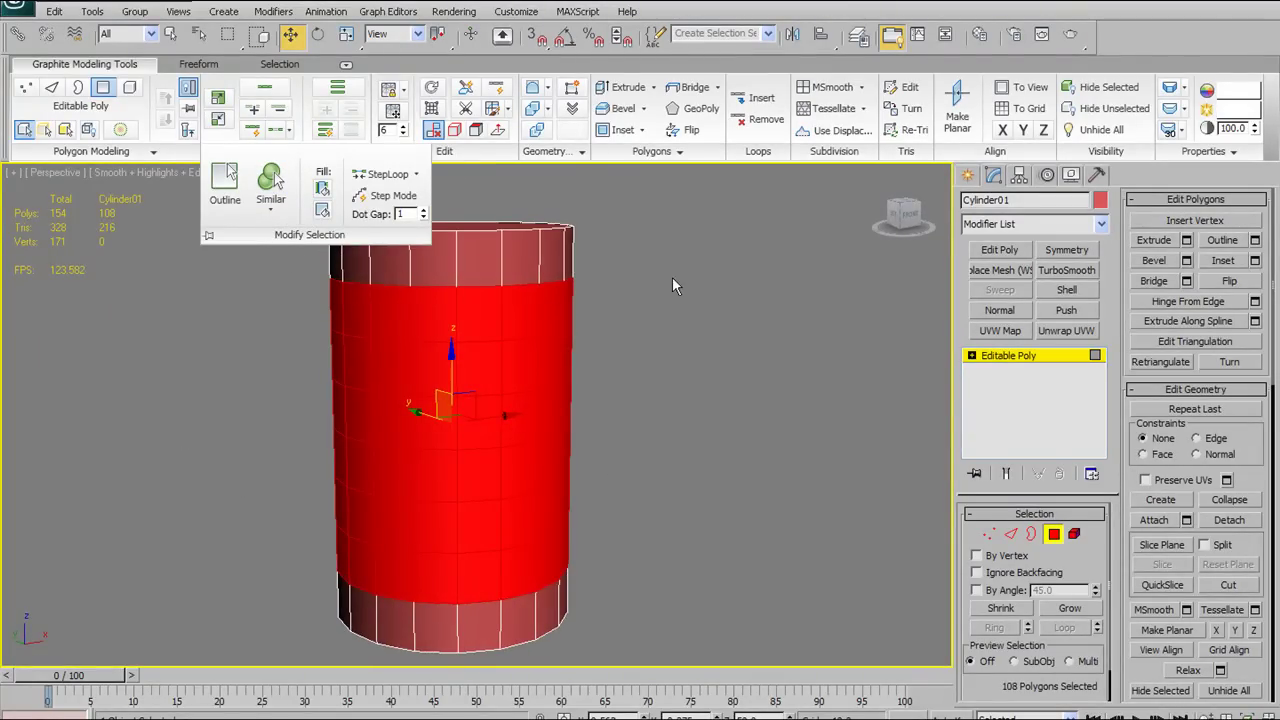
{"action": "left_click", "coordinate": [672, 286]}
Switch to edge level and select the four edges bordering a side polygon in the fourth row from the top
{"action": "left_click", "coordinate": [441, 430]}
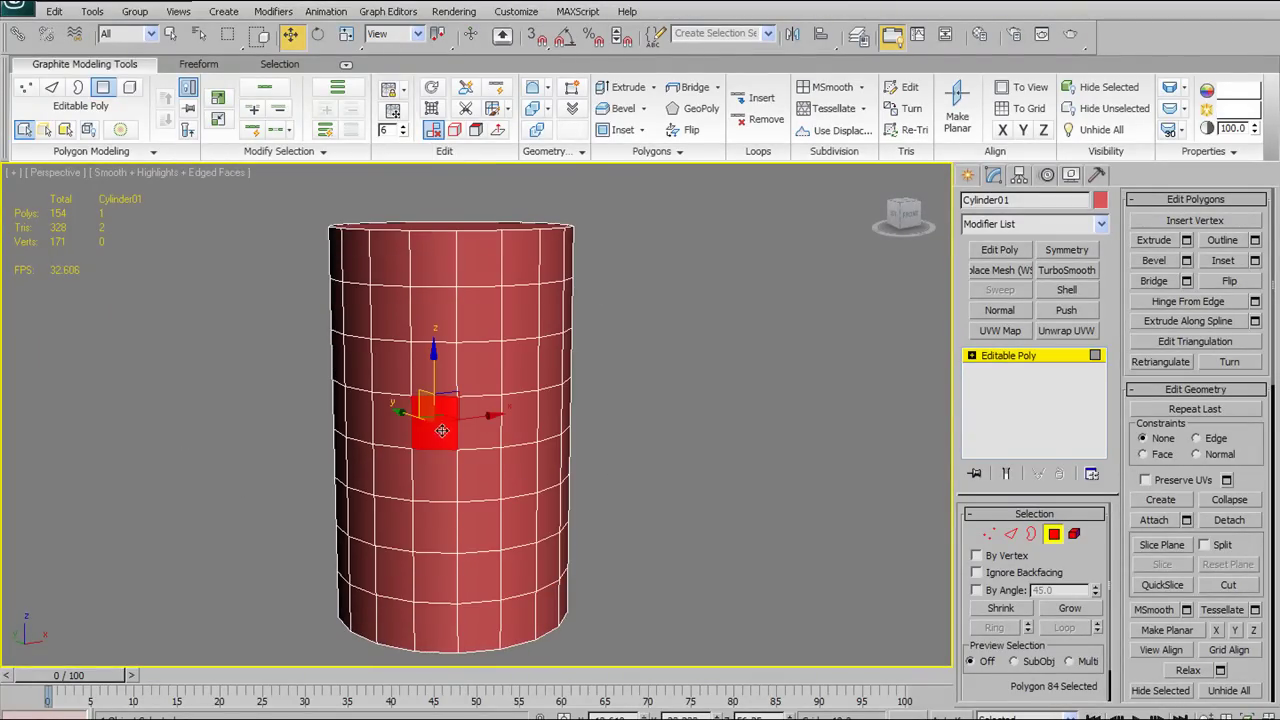
{"action": "left_click", "coordinate": [270, 151]}
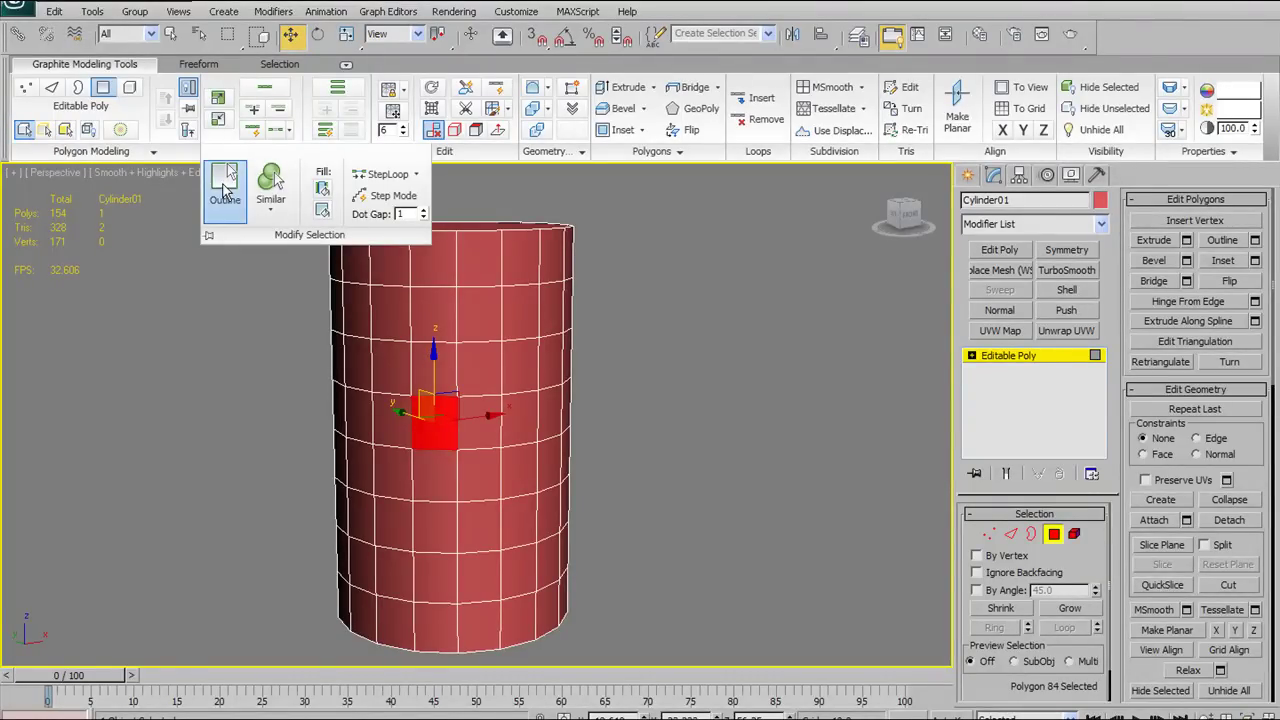
{"action": "left_click", "coordinate": [1011, 533]}
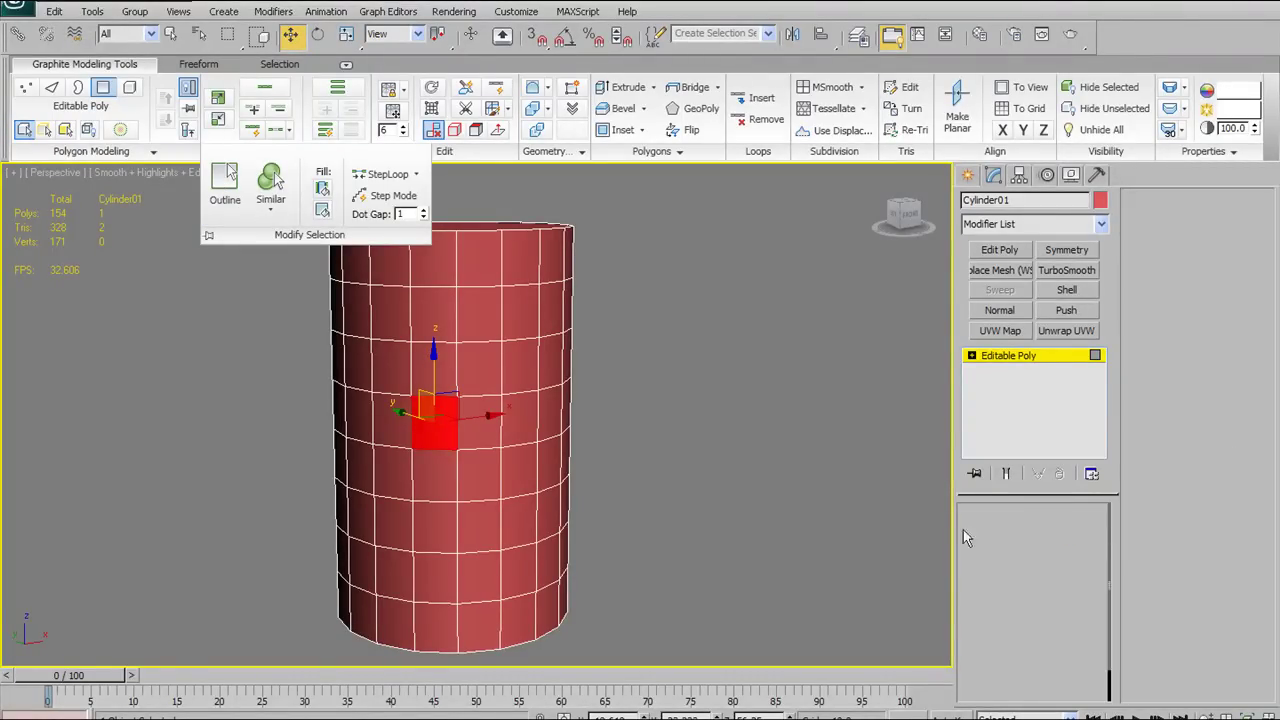
{"action": "left_click", "coordinate": [456, 412]}
{"action": "left_click", "coordinate": [445, 448], "text": "ctrl"}
{"action": "left_click", "coordinate": [412, 429], "text": "ctrl"}
{"action": "left_click", "coordinate": [432, 396], "text": "ctrl"}
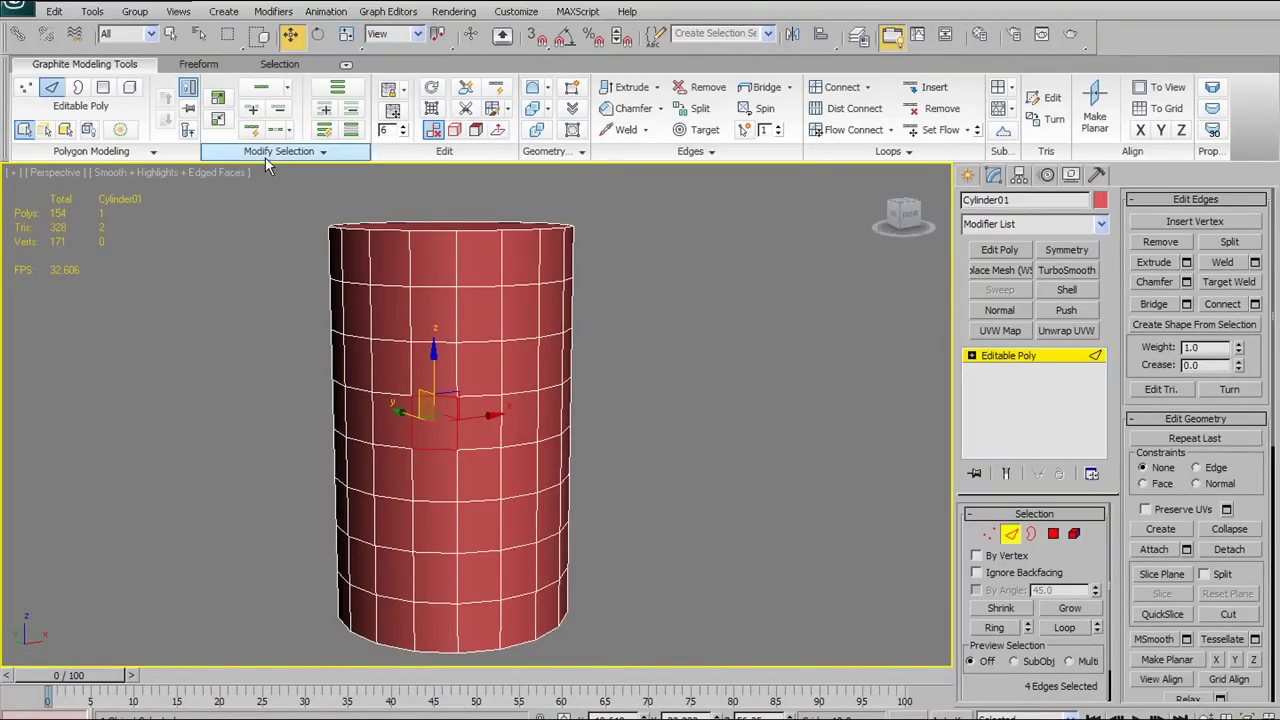
Apply the Outline tool repeatedly to the four selected edges, and clear the resulting edge selection
{"action": "left_click", "coordinate": [280, 151]}
{"action": "left_click", "coordinate": [224, 182]}
{"action": "middle_click_drag", "start_coordinate": [598, 352], "coordinate": [613, 381], "text": "alt"}
{"action": "left_click", "coordinate": [232, 188]}
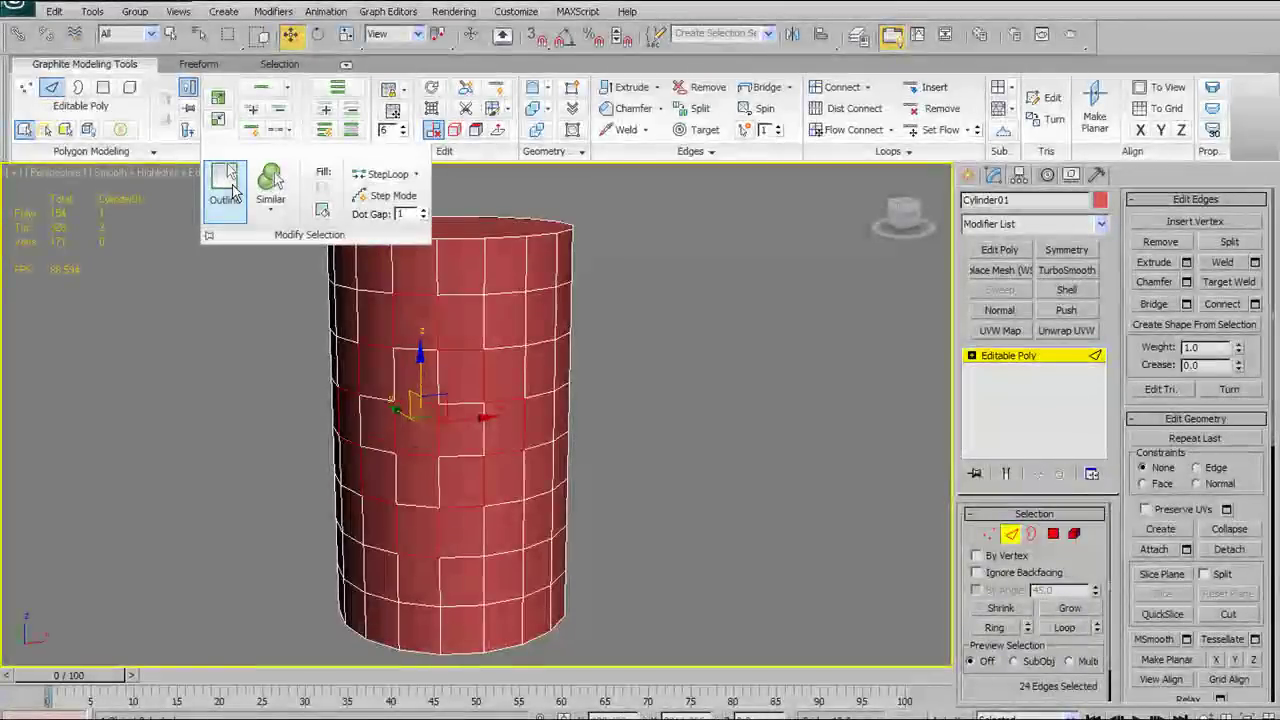
{"action": "left_click", "coordinate": [232, 186]}
{"action": "mouse_move", "coordinate": [500, 408]}
{"action": "middle_mouse_down", "text": "alt"}
{"action": "mouse_move", "coordinate": [571, 389]}
{"action": "mouse_move", "coordinate": [510, 402]}
{"action": "middle_mouse_up", "text": "alt"}
{"action": "left_click", "coordinate": [734, 298]}
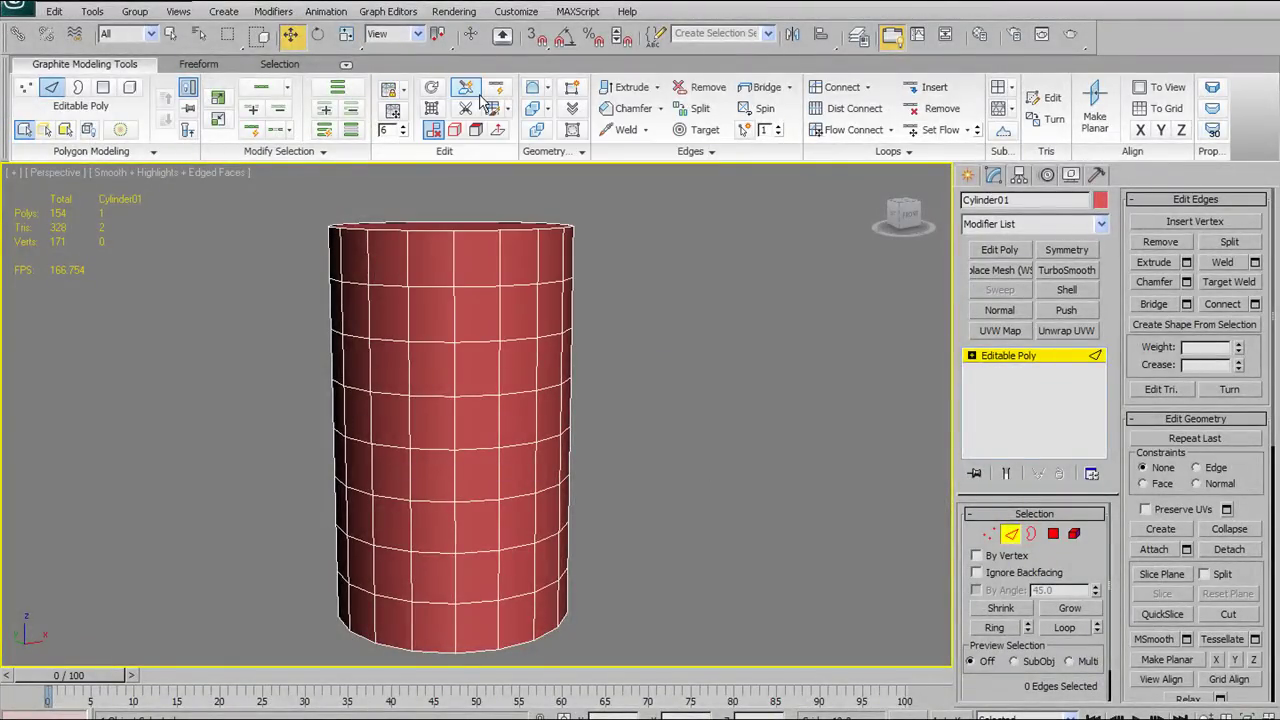
Leave edge level with QuickSlice active, and frame the cylinder in the Front view
{"action": "left_click", "coordinate": [54, 90]}
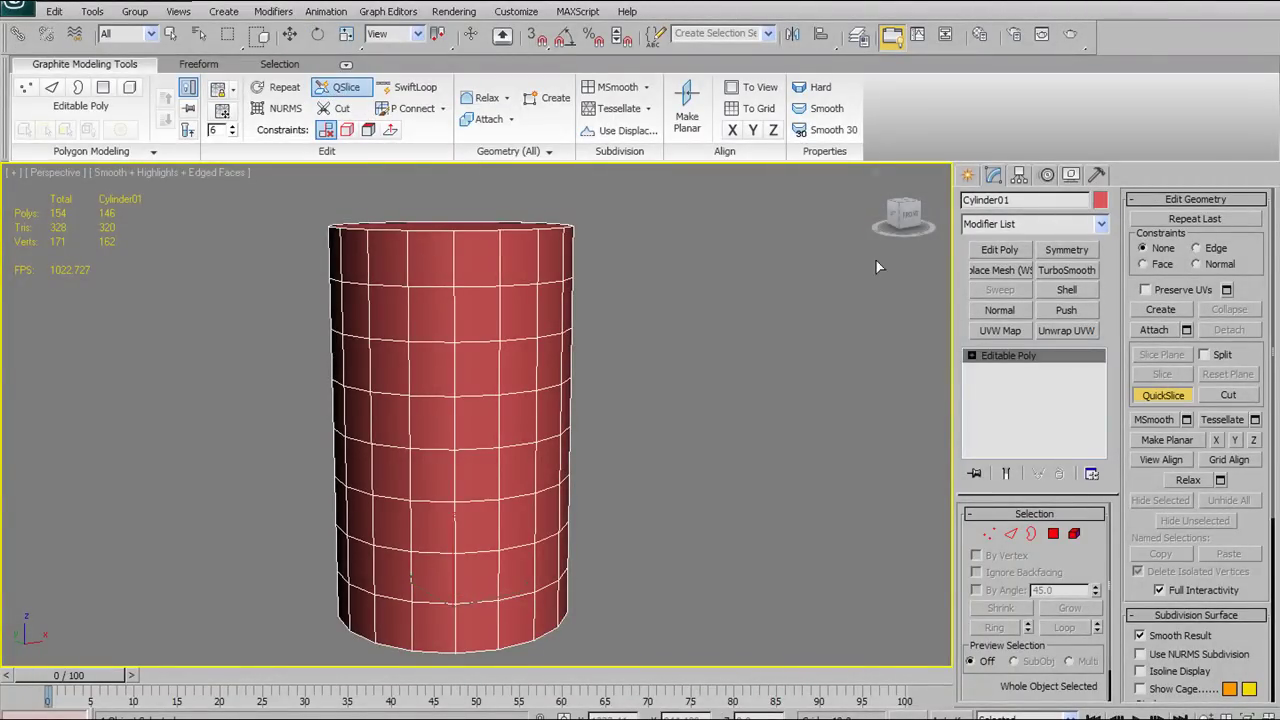
{"action": "middle_click_drag", "start_coordinate": [802, 271], "coordinate": [710, 275], "text": "alt"}
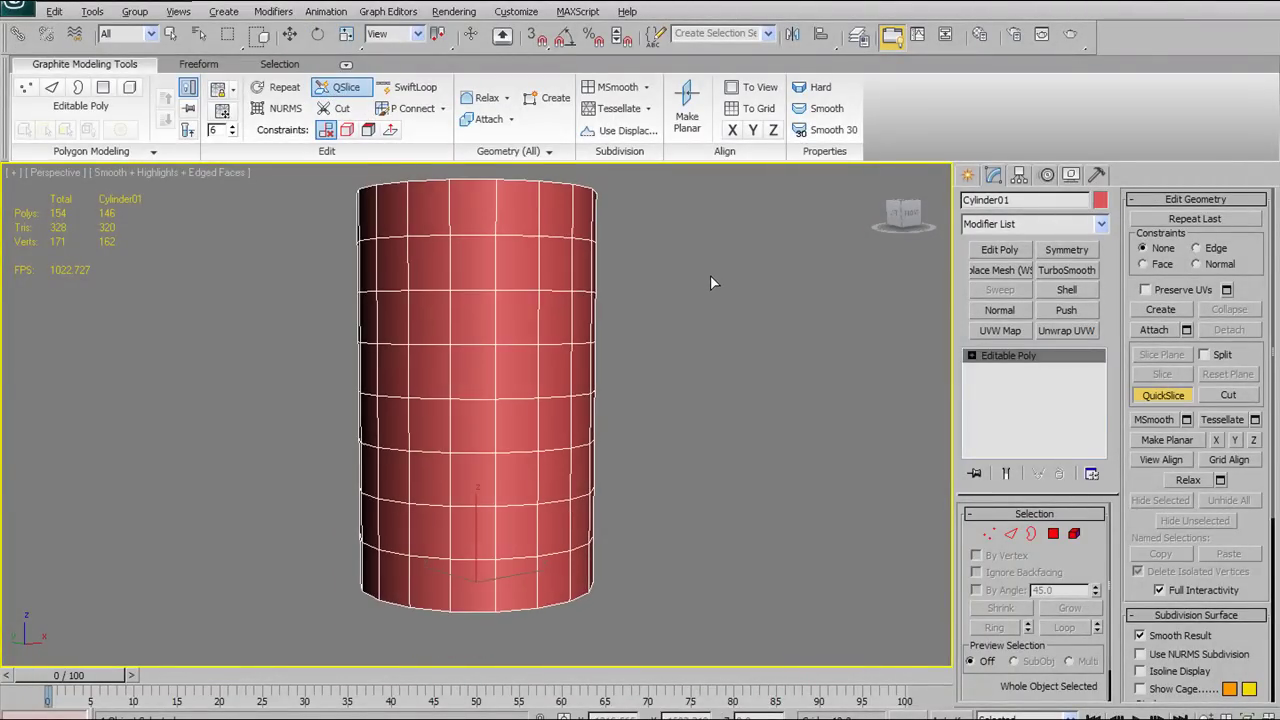
{"action": "key", "text": "f"}
{"action": "key", "text": "z"}
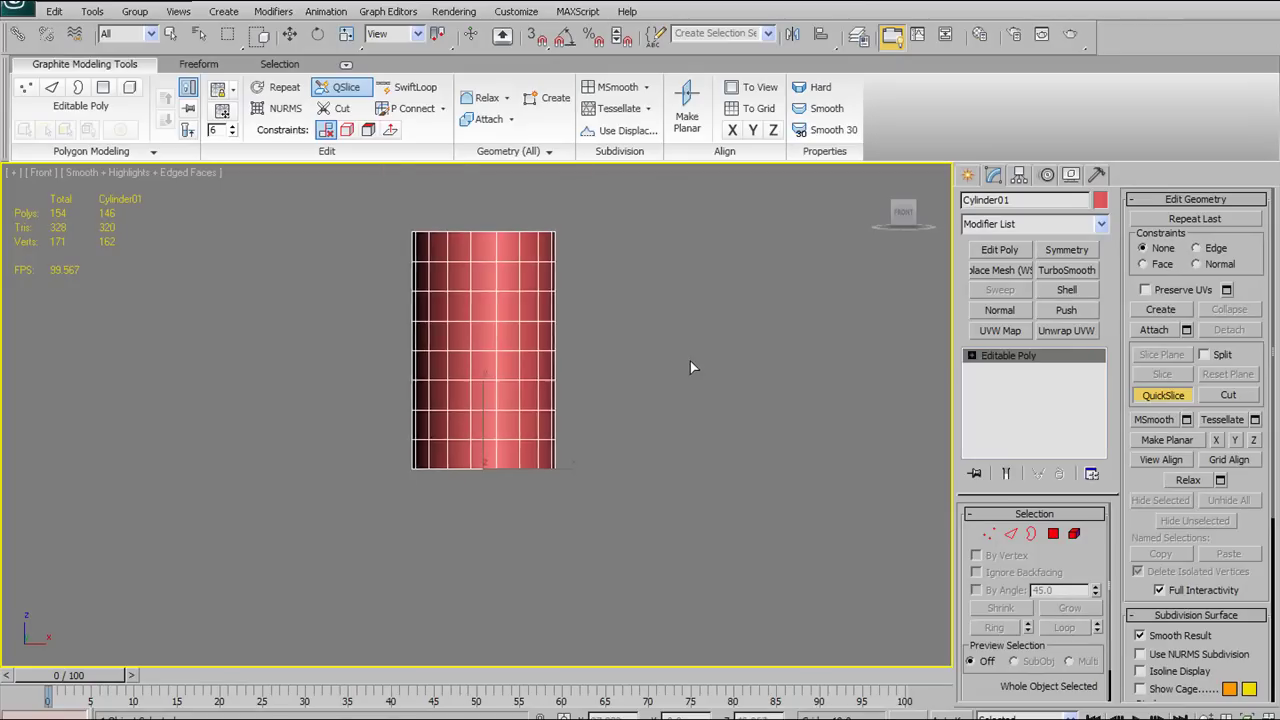
Try a diagonal QuickSlice across the cylinder from the Front view, and undo the cut
{"action": "left_click", "coordinate": [283, 212]}
{"action": "left_click", "coordinate": [692, 331]}
{"action": "middle_click_drag", "start_coordinate": [734, 274], "coordinate": [719, 310], "text": "alt"}
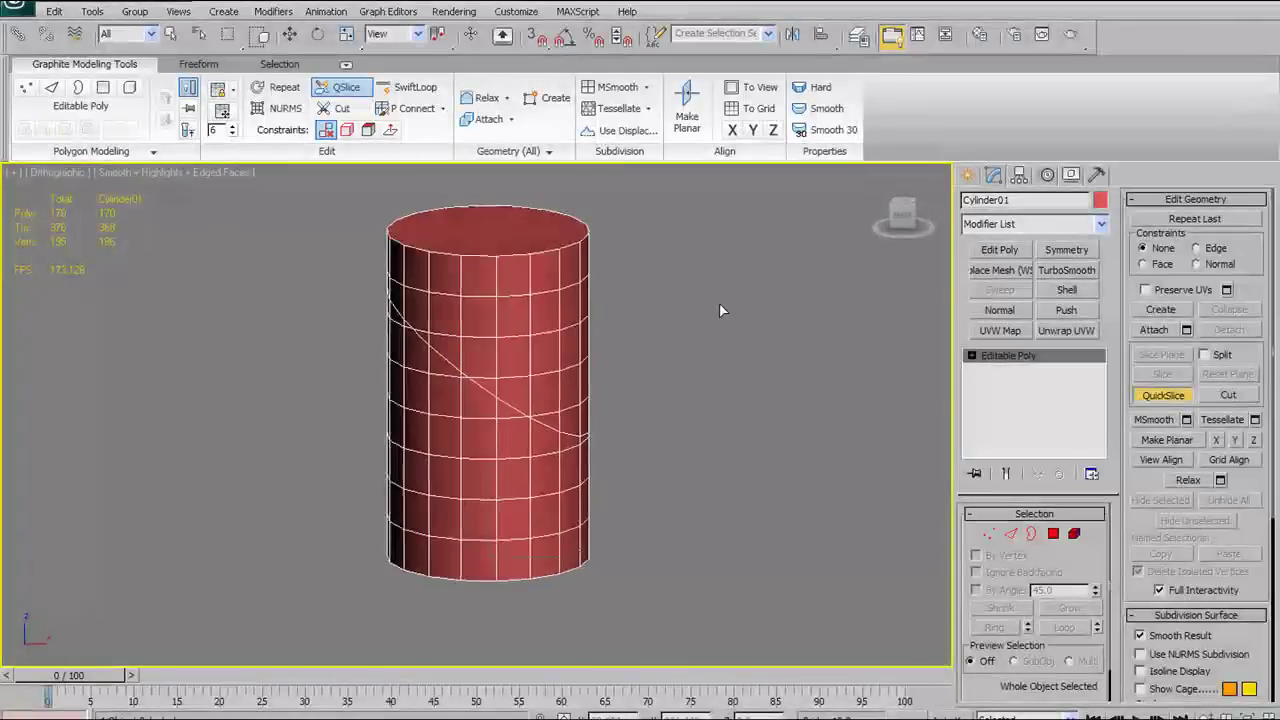
{"action": "key", "text": "ctrl+z"}
Try a diagonal QuickSlice across the cylinder in the tilted orthographic view, and undo the cut
{"action": "left_click", "coordinate": [320, 312]}
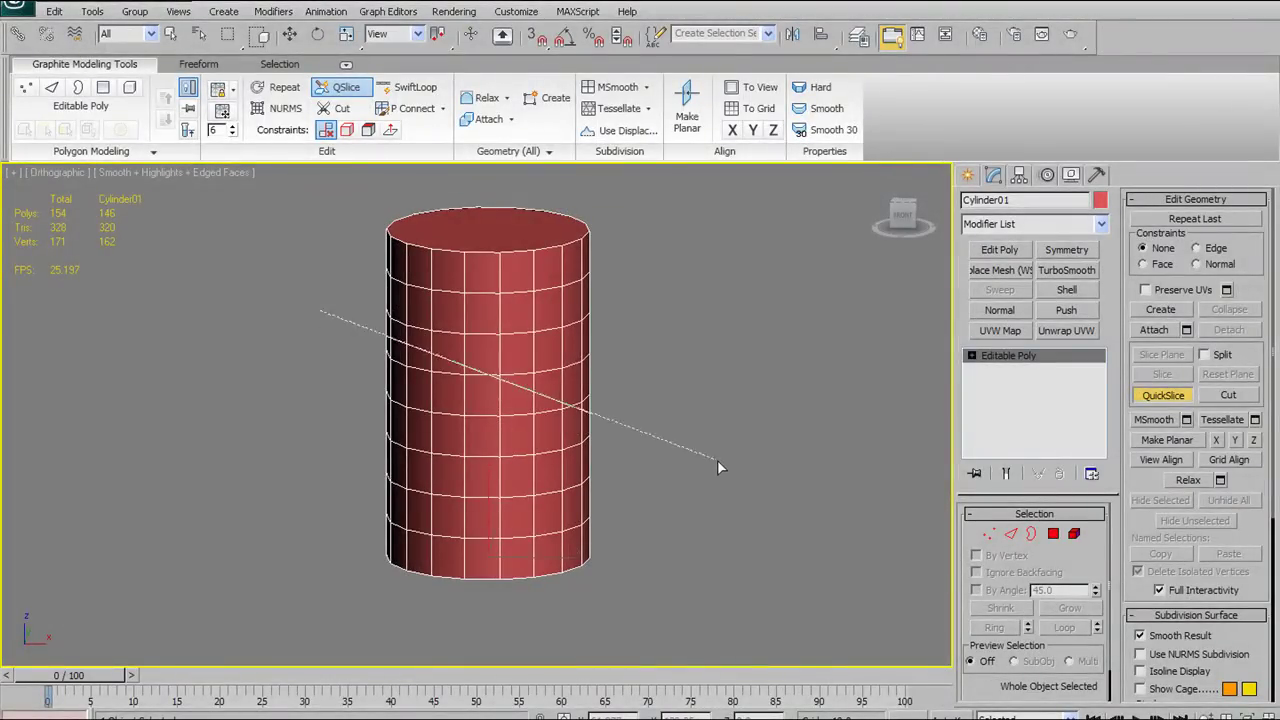
{"action": "left_click", "coordinate": [783, 413]}
{"action": "middle_click_drag", "start_coordinate": [783, 413], "coordinate": [656, 372], "text": "alt"}
{"action": "key", "text": "ctrl+z"}
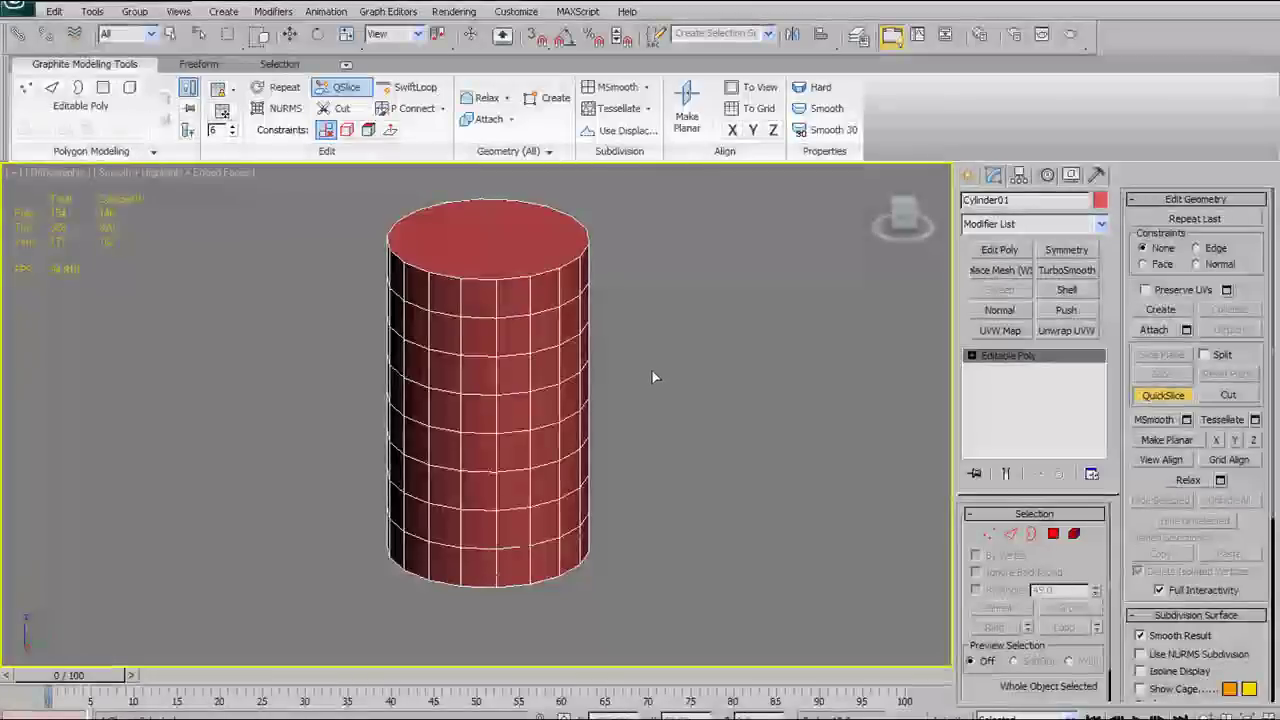
Switch to the Perspective view, try a shallow diagonal QuickSlice across the cylinder, and undo it
{"action": "key", "text": "p"}
{"action": "scroll", "coordinate": [571, 366], "scroll_direction": "down", "scroll_amount": 3}
{"action": "left_click", "coordinate": [327, 350]}
{"action": "left_click", "coordinate": [802, 456]}
{"action": "middle_click_drag", "start_coordinate": [786, 457], "coordinate": [752, 369], "text": "alt"}
{"action": "key", "text": "ctrl+z"}
Try a steeper diagonal QuickSlice through the cylinder in the Perspective view, undo it, and restore the earlier view
{"action": "middle_click_drag", "start_coordinate": [648, 378], "coordinate": [746, 262], "text": "alt"}
{"action": "left_click", "coordinate": [306, 322]}
{"action": "left_click", "coordinate": [687, 639]}
{"action": "middle_click_drag", "start_coordinate": [771, 436], "coordinate": [376, 467], "text": "alt"}
{"action": "key", "text": "ctrl+z"}
{"action": "key", "text": "shift+z"}
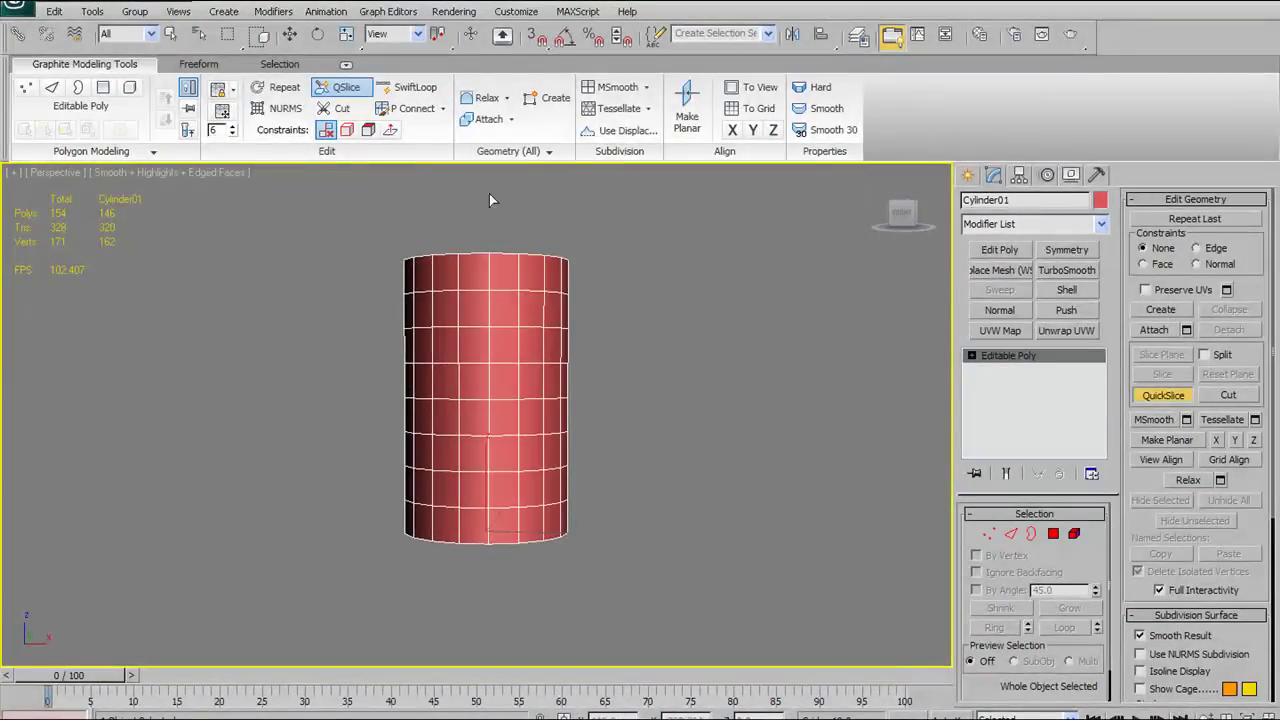
{"action": "key", "text": "shift+z"}
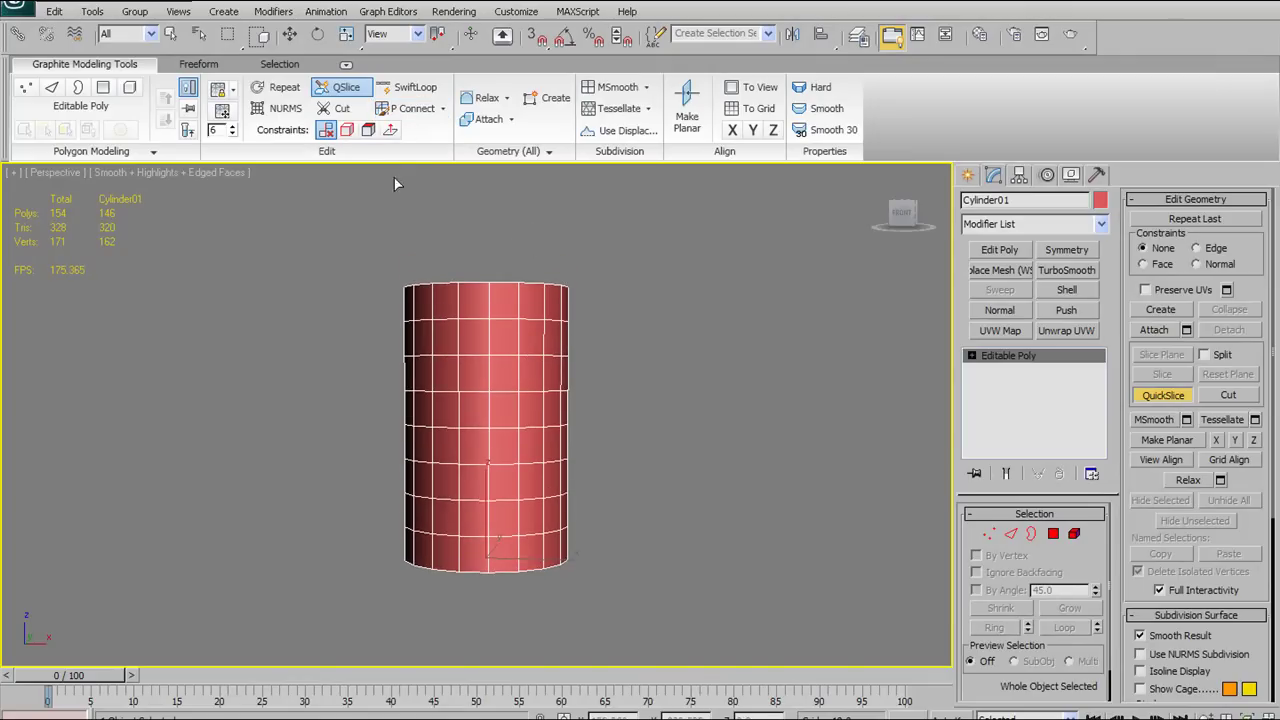
Try cutting a closed freehand outline across the cylinder's side faces with the Cut tool, and undo all the cuts
{"action": "left_click", "coordinate": [336, 108]}
{"action": "left_click", "coordinate": [478, 356]}
{"action": "left_click", "coordinate": [466, 401]}
{"action": "left_click", "coordinate": [489, 456]}
{"action": "left_click", "coordinate": [544, 470]}
{"action": "left_click", "coordinate": [560, 404]}
{"action": "left_click", "coordinate": [549, 318]}
{"action": "left_click", "coordinate": [446, 319]}
{"action": "left_click", "coordinate": [478, 355]}
{"action": "right_click", "coordinate": [517, 335]}
{"action": "key", "text": "ctrl+z"}
{"action": "key", "text": "ctrl+z"}
{"action": "key", "text": "ctrl+z"}
{"action": "key", "text": "ctrl+z"}
{"action": "key", "text": "ctrl+z"}
{"action": "key", "text": "ctrl+z"}
{"action": "key", "text": "ctrl+z"}
Try a short three-point cut across the cylinder's side from a tilted angle, and undo it
{"action": "middle_click_drag", "start_coordinate": [559, 355], "coordinate": [504, 385], "text": "alt"}
{"action": "left_click", "coordinate": [471, 381]}
{"action": "left_click", "coordinate": [504, 367]}
{"action": "left_click", "coordinate": [534, 360]}
{"action": "key", "text": "ctrl+z"}
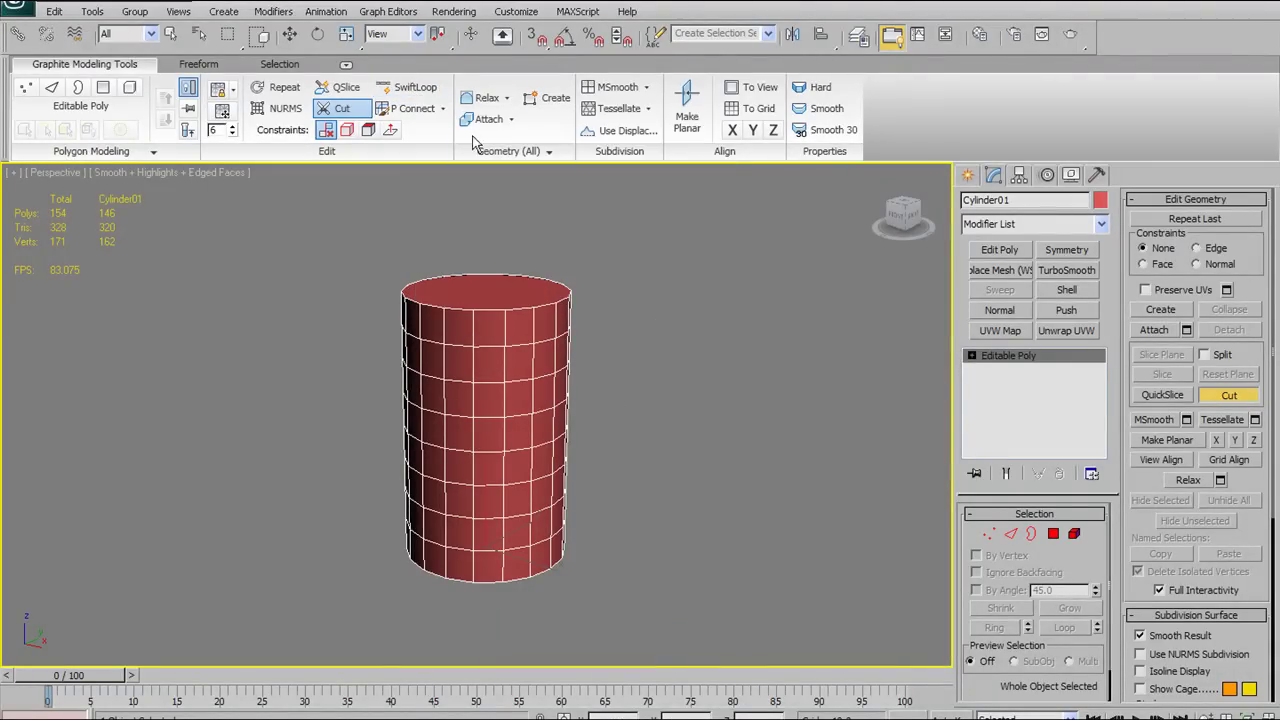
Try inserting several SwiftLoop edge loops around the upper half of the cylinder, and undo them
{"action": "left_click", "coordinate": [407, 87]}
{"action": "middle_click_drag", "start_coordinate": [766, 372], "coordinate": [719, 342], "text": "alt"}
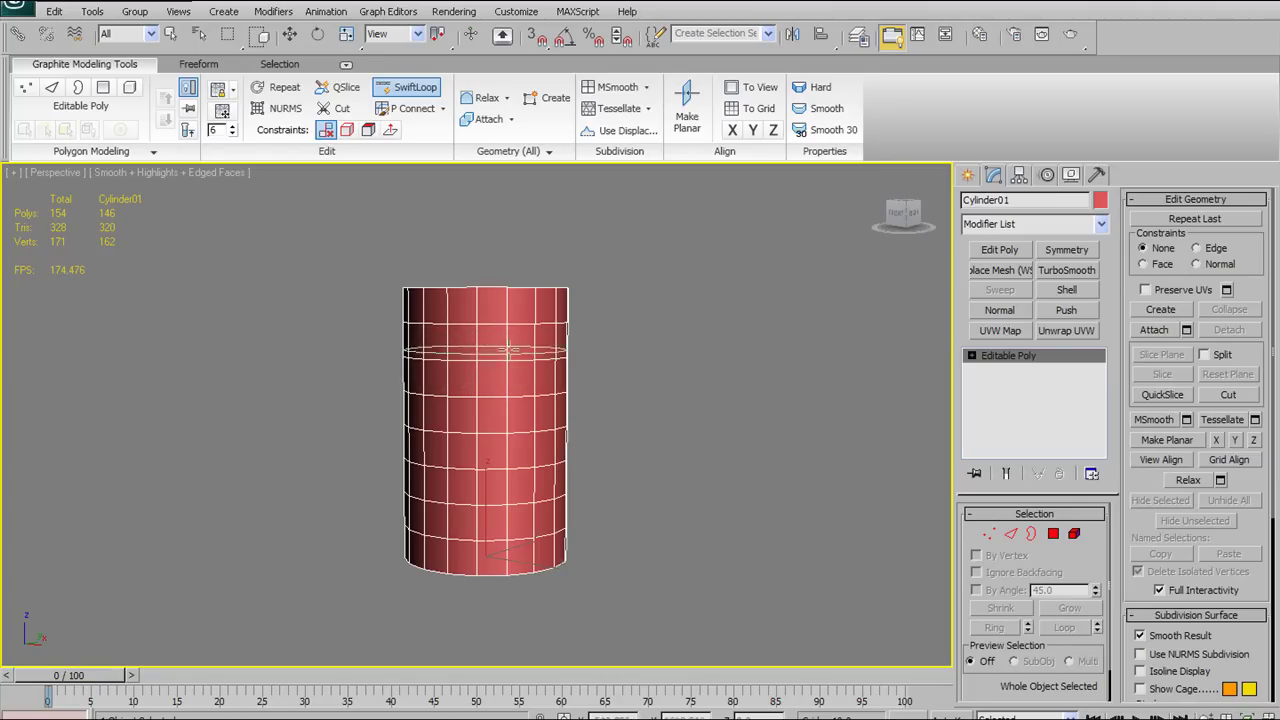
{"action": "left_click", "coordinate": [508, 310]}
{"action": "left_click", "coordinate": [508, 342]}
{"action": "left_click", "coordinate": [501, 373]}
{"action": "left_click", "coordinate": [494, 351]}
{"action": "middle_click_drag", "start_coordinate": [711, 400], "coordinate": [590, 415], "text": "alt"}
{"action": "key", "text": "ctrl+z"}
{"action": "key", "text": "ctrl+z"}
{"action": "key", "text": "ctrl+z"}
{"action": "key", "text": "ctrl+z"}
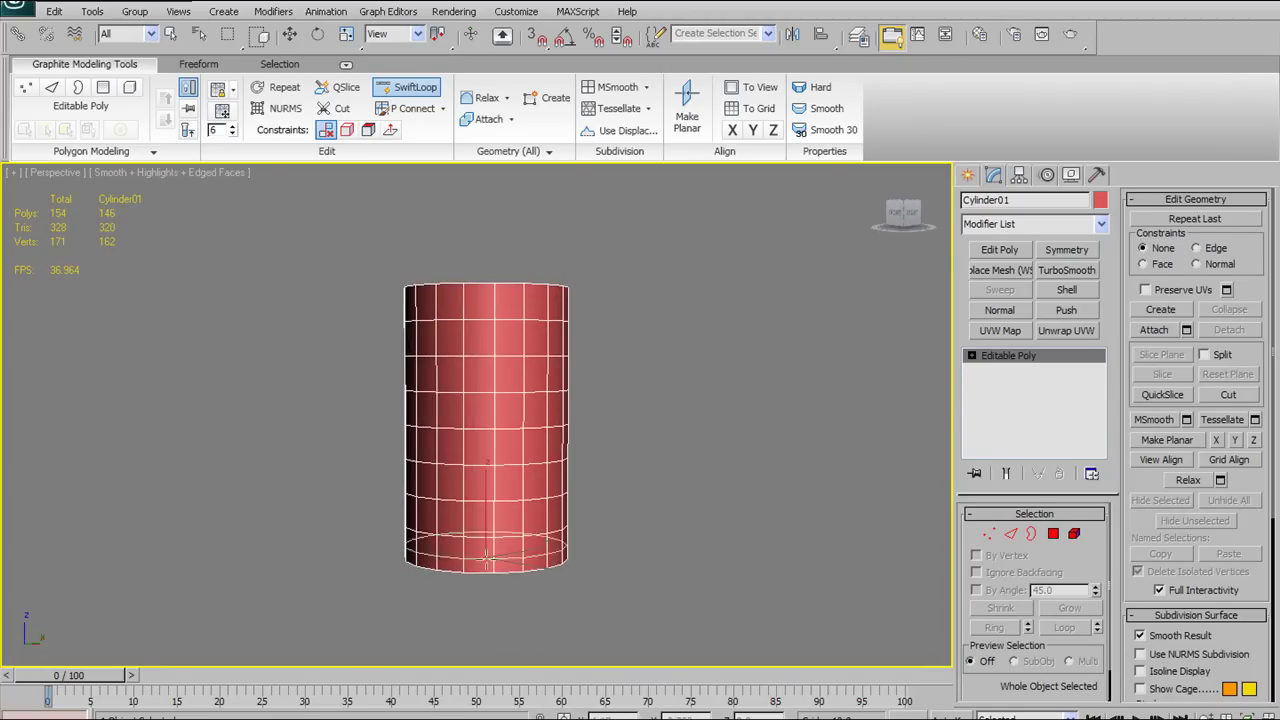
Try adding SwiftLoop edge loops around the lower part of the cylinder, and undo them
{"action": "left_click", "coordinate": [492, 556]}
{"action": "left_click", "coordinate": [497, 522]}
{"action": "left_click", "coordinate": [497, 485]}
{"action": "left_click", "coordinate": [497, 458]}
{"action": "middle_click_drag", "start_coordinate": [497, 448], "coordinate": [314, 458], "text": "alt"}
{"action": "key", "text": "shift+z"}
{"action": "key", "text": "shift+z"}
{"action": "key", "text": "shift+z"}
{"action": "key", "text": "ctrl+z"}
{"action": "key", "text": "ctrl+z"}
{"action": "key", "text": "ctrl+z"}
{"action": "key", "text": "ctrl+z"}
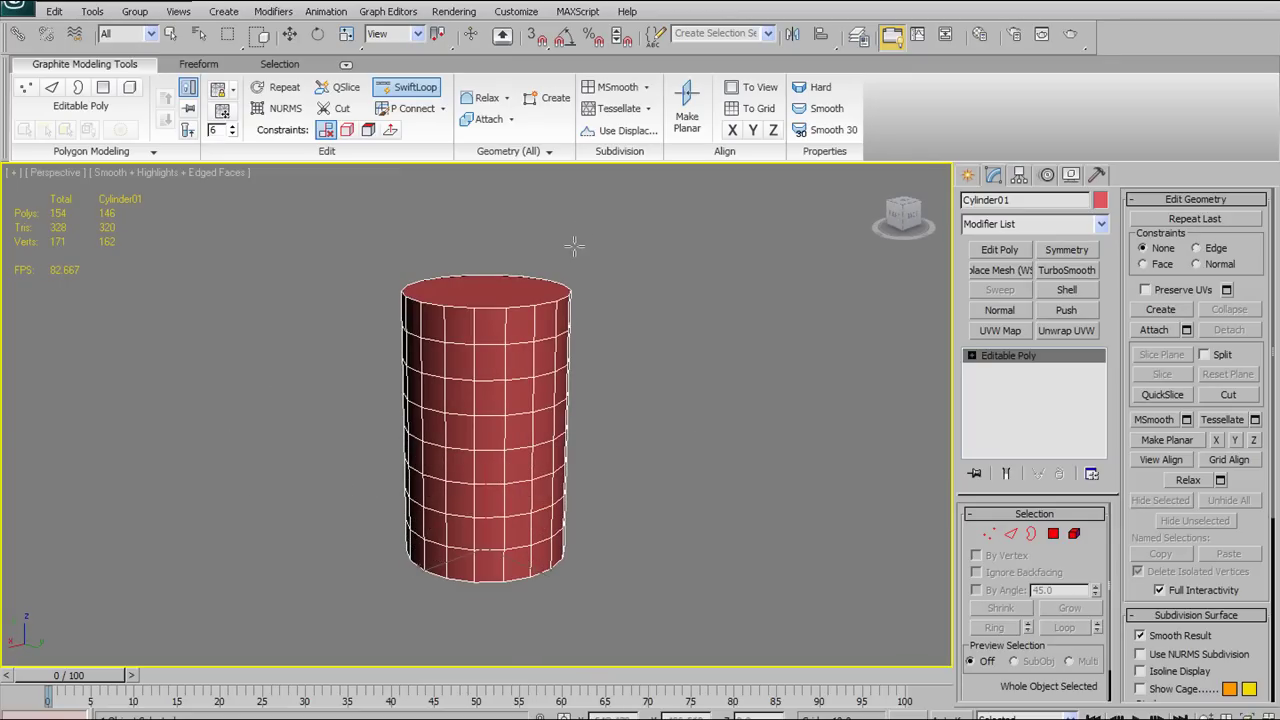
Switch to Paint Connect, try painting a short horizontal connection in the second row of faces, and undo it
{"action": "key", "text": "shift+z"}
{"action": "left_click", "coordinate": [385, 90]}
{"action": "left_click", "coordinate": [398, 92]}
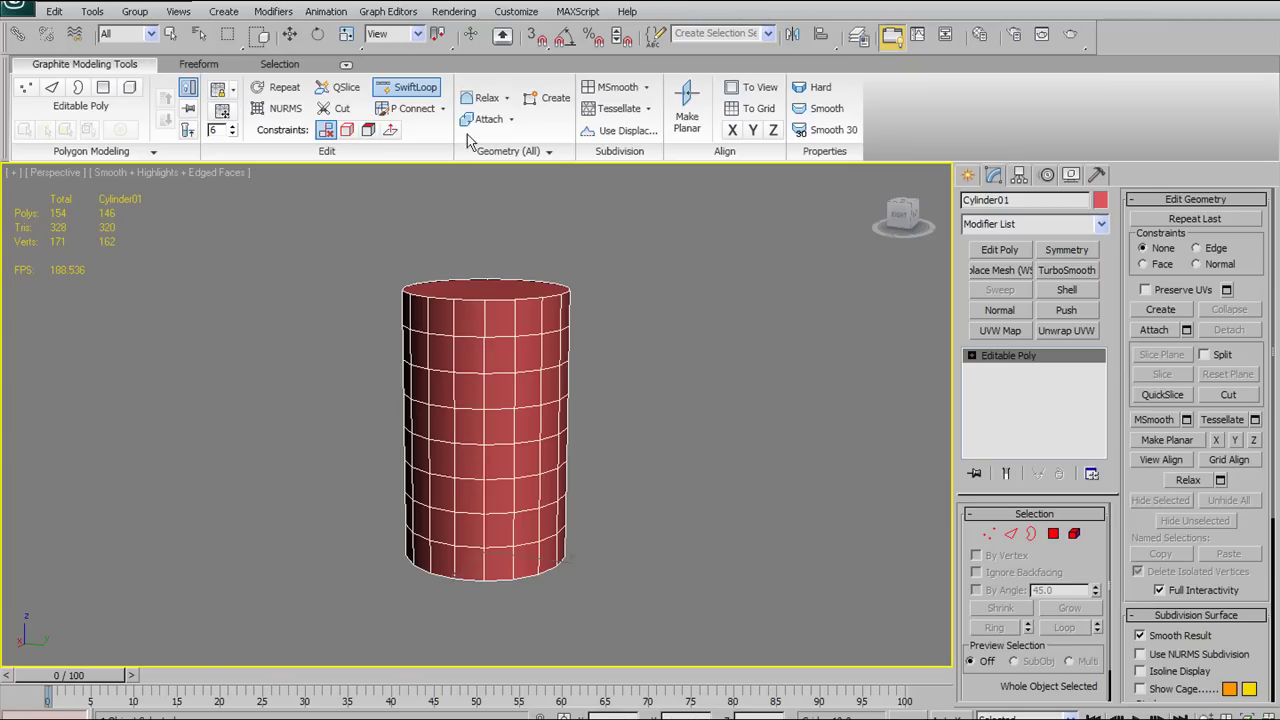
{"action": "left_click", "coordinate": [406, 112]}
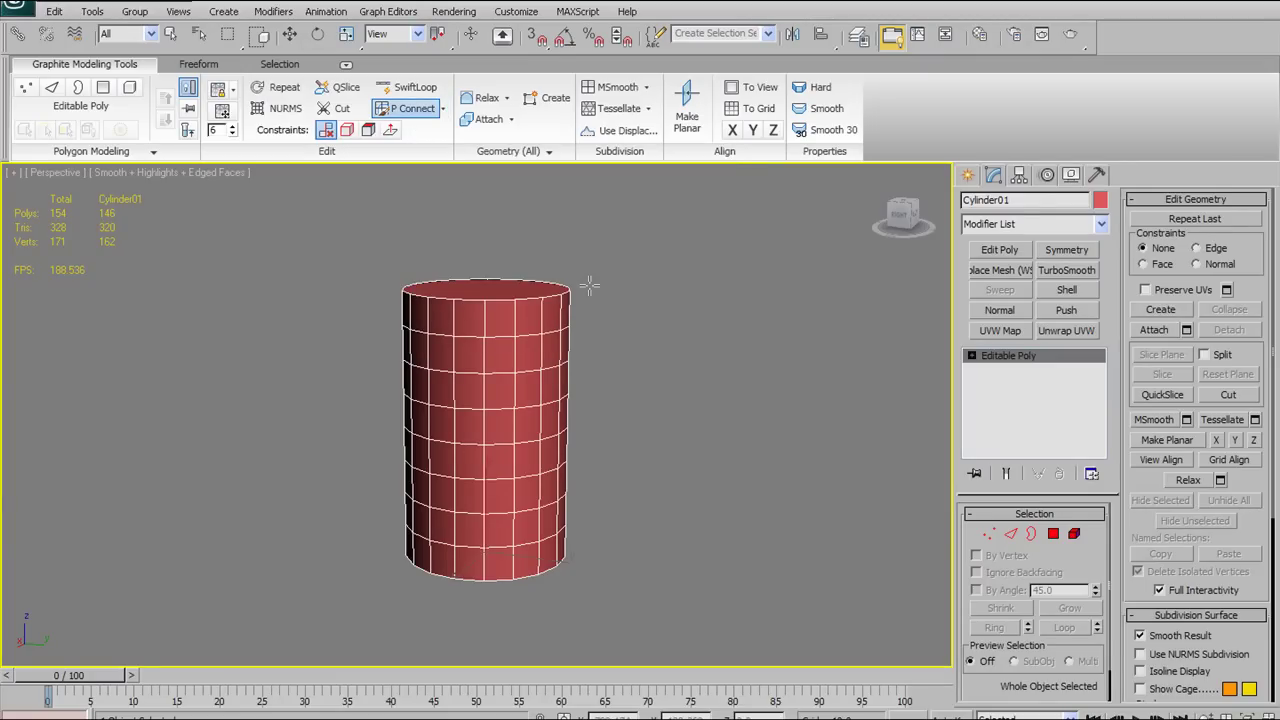
{"action": "middle_click_drag", "start_coordinate": [585, 284], "coordinate": [560, 247]}
{"action": "mouse_move", "coordinate": [511, 361]}
{"action": "middle_mouse_down", "text": "alt"}
{"action": "mouse_move", "coordinate": [500, 334]}
{"action": "mouse_move", "coordinate": [515, 339]}
{"action": "middle_mouse_up", "text": "alt"}
{"action": "scroll", "coordinate": [514, 340], "scroll_direction": "up", "scroll_amount": 3}
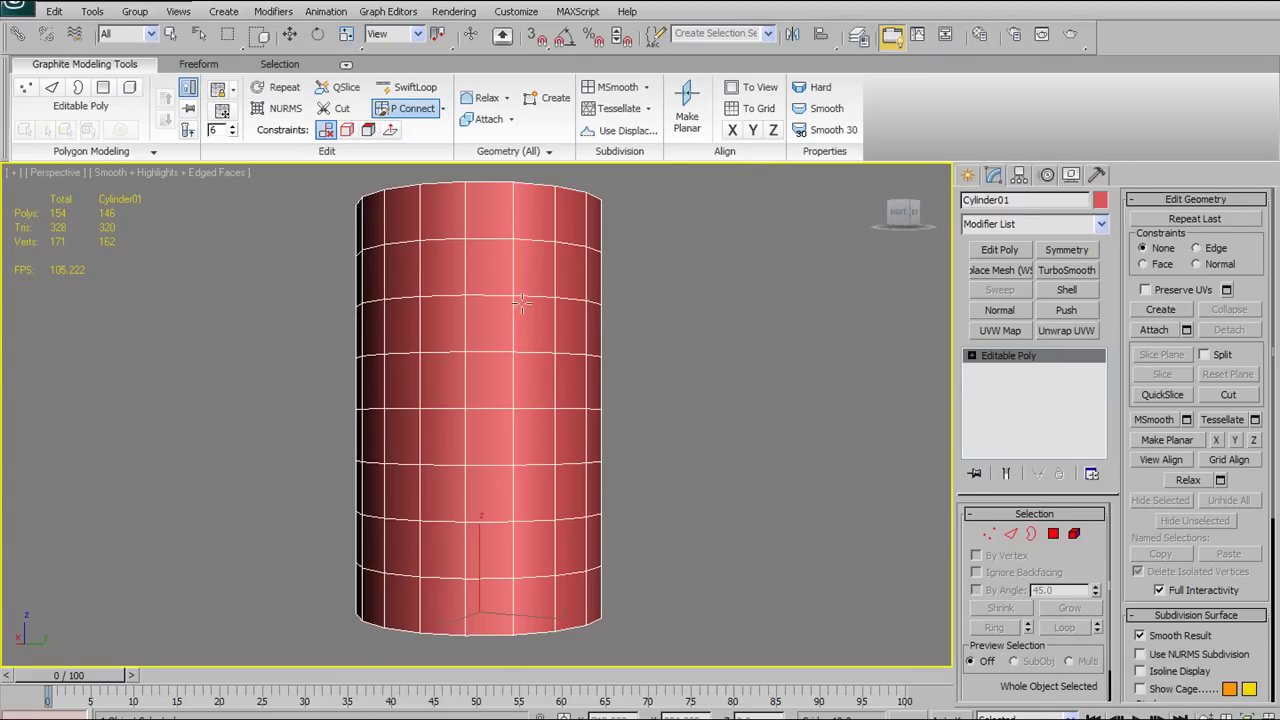
{"action": "mouse_move", "coordinate": [533, 291]}
{"action": "middle_mouse_down"}
{"action": "mouse_move", "coordinate": [560, 289]}
{"action": "mouse_move", "coordinate": [537, 323]}
{"action": "mouse_move", "coordinate": [516, 289]}
{"action": "mouse_move", "coordinate": [533, 281]}
{"action": "mouse_move", "coordinate": [500, 268]}
{"action": "mouse_move", "coordinate": [497, 231]}
{"action": "mouse_move", "coordinate": [499, 278]}
{"action": "middle_mouse_up"}
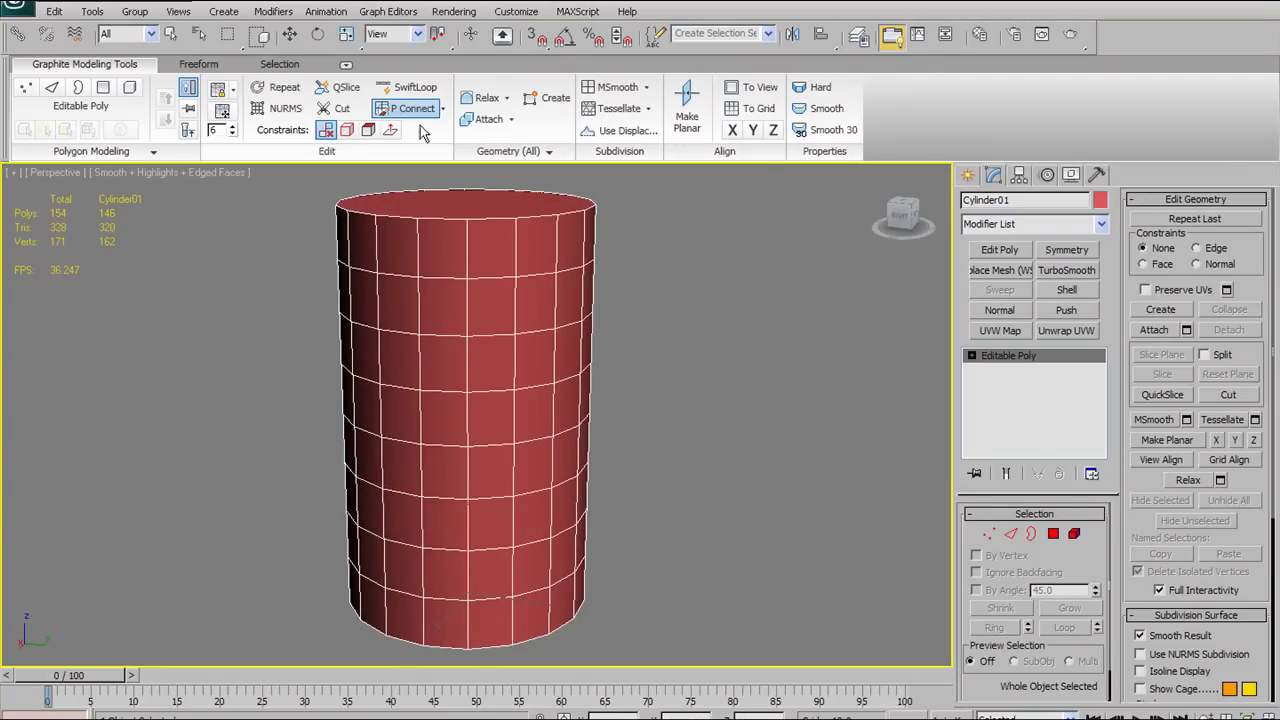
{"action": "left_click", "coordinate": [413, 114]}
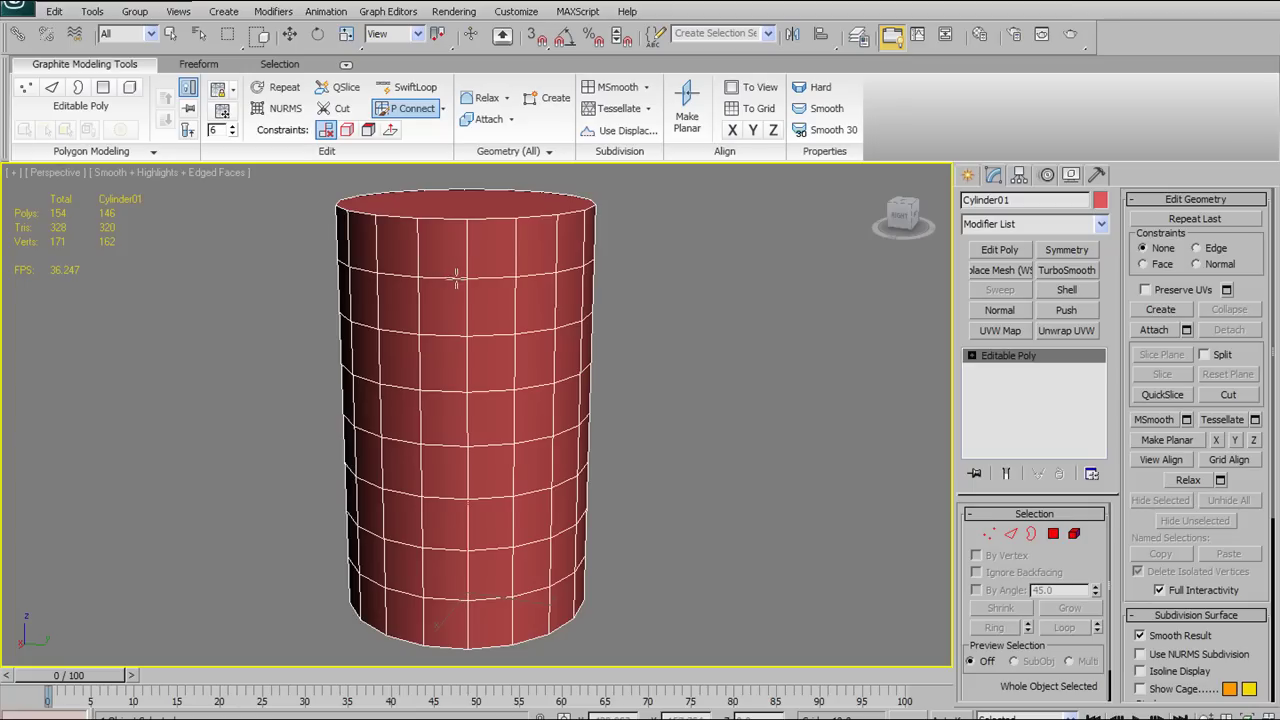
{"action": "middle_click_drag", "start_coordinate": [458, 326], "coordinate": [428, 285], "text": "alt"}
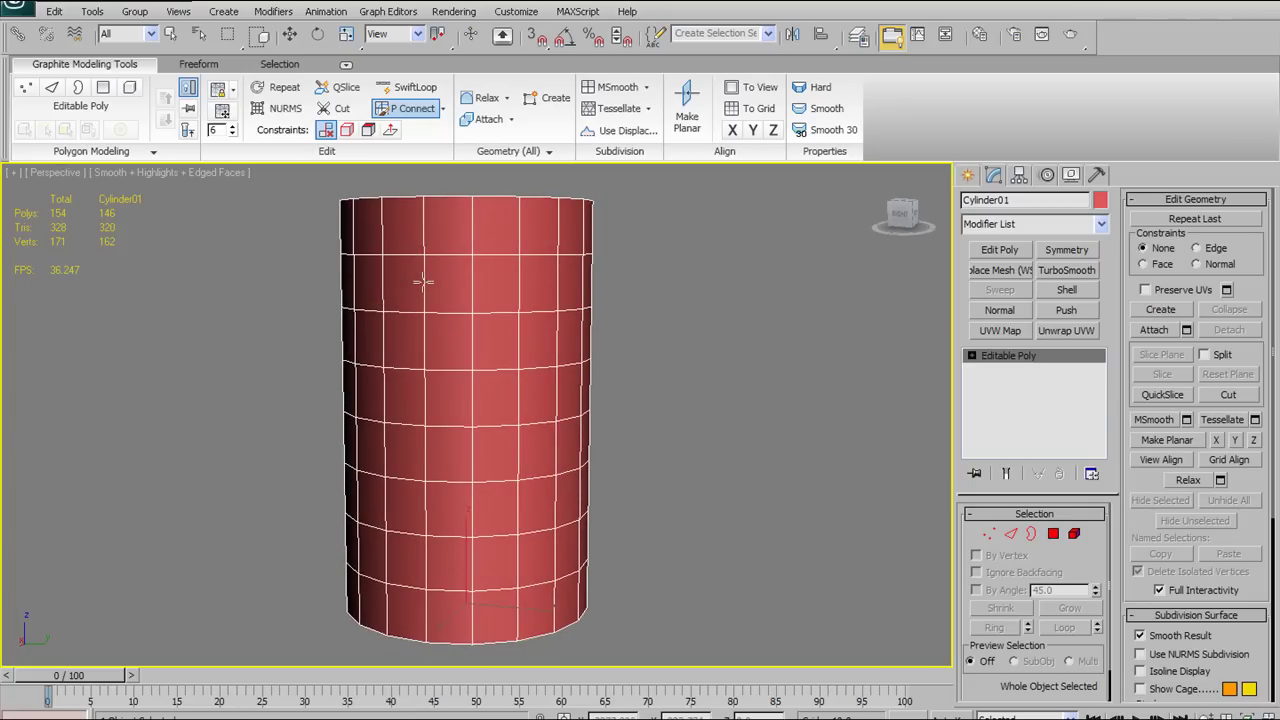
{"action": "left_click", "coordinate": [472, 286]}
{"action": "middle_click_drag", "start_coordinate": [585, 287], "coordinate": [570, 326], "text": "alt"}
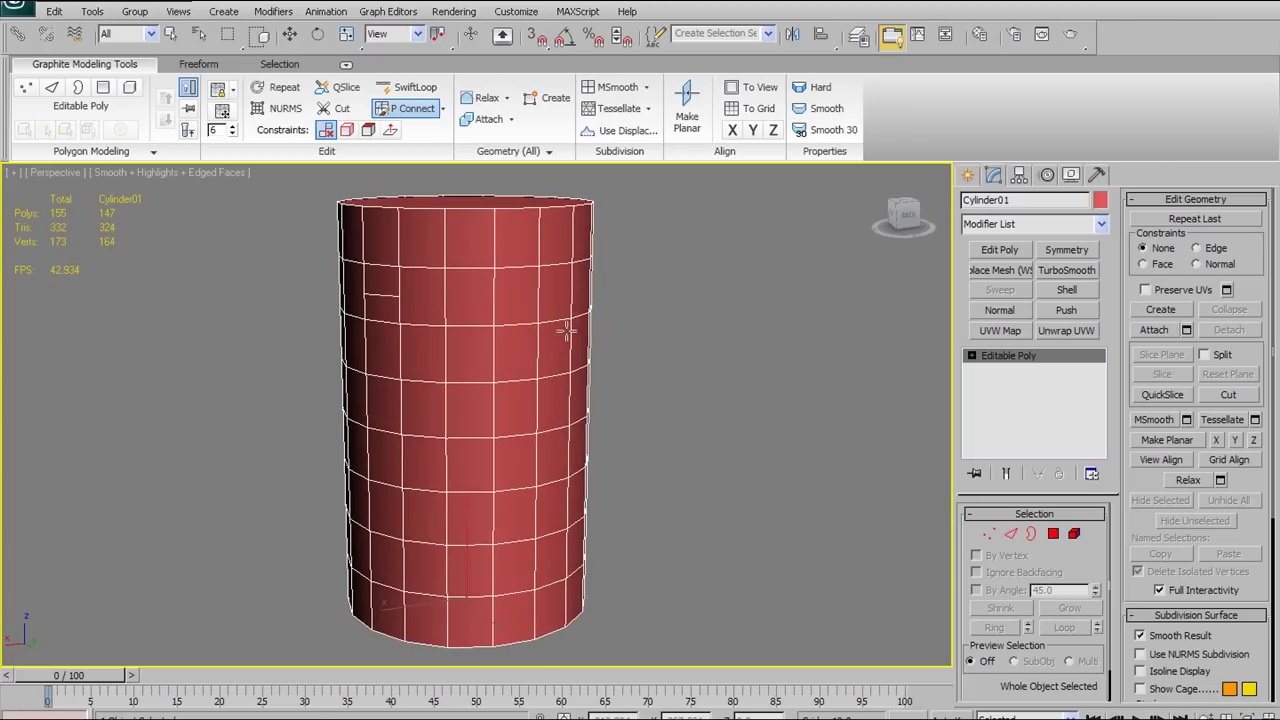
{"action": "mouse_move", "coordinate": [484, 322]}
{"action": "middle_mouse_down", "text": "alt"}
{"action": "mouse_move", "coordinate": [531, 334]}
{"action": "mouse_move", "coordinate": [556, 322]}
{"action": "middle_mouse_up", "text": "alt"}
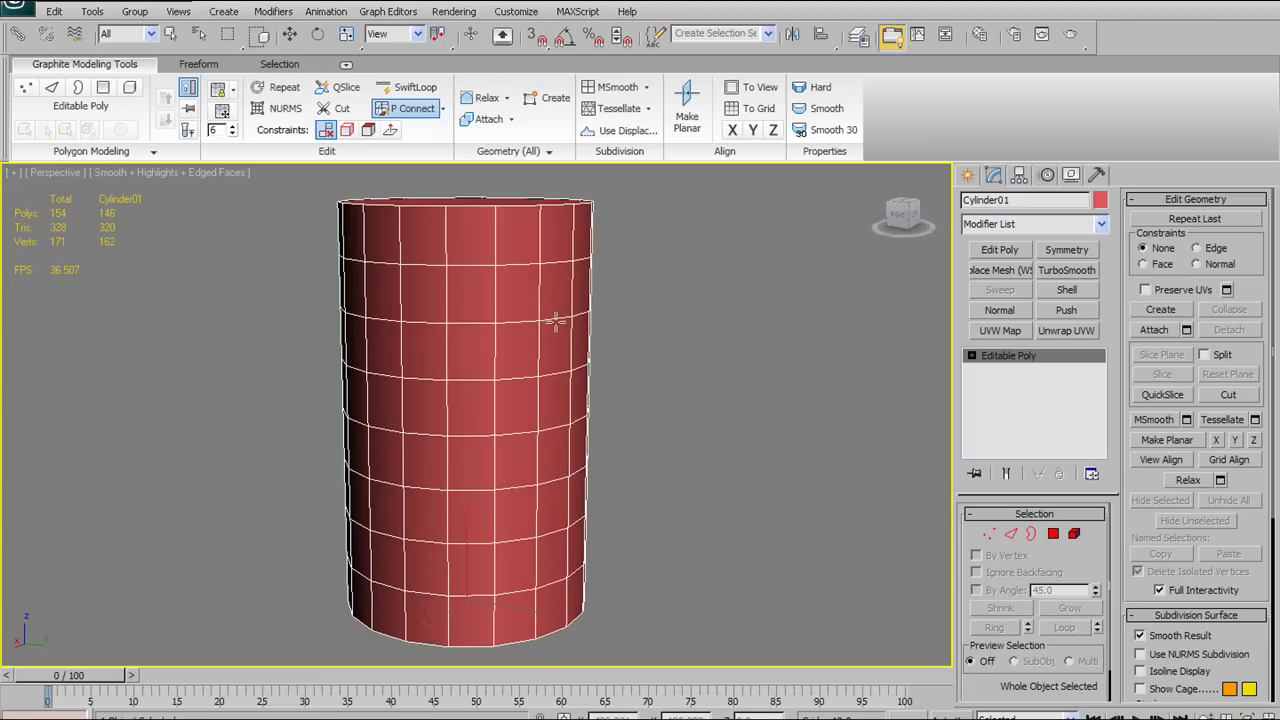
Try painting a longer horizontal connection across the second row of faces, and undo it
{"action": "left_click_drag", "start_coordinate": [453, 293], "coordinate": [620, 295]}
{"action": "middle_click_drag", "start_coordinate": [637, 293], "coordinate": [509, 297], "text": "alt"}
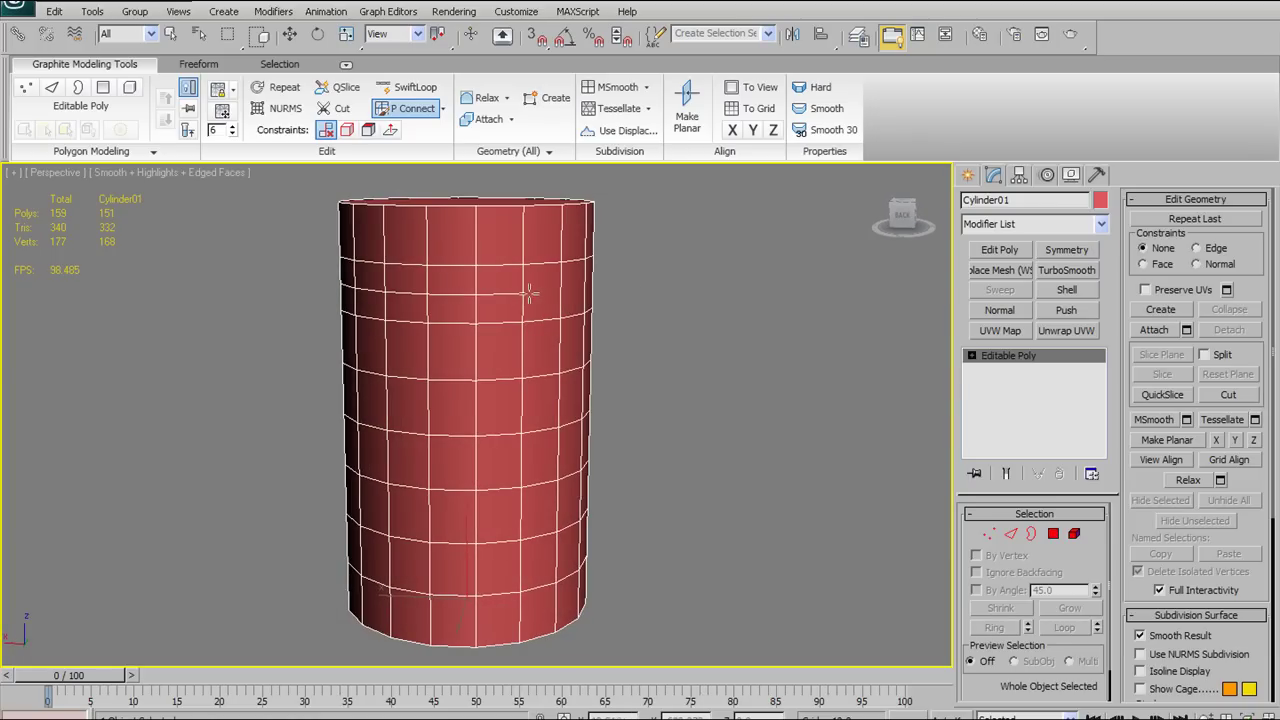
{"action": "key", "text": "ctrl+z"}
{"action": "middle_click_drag", "start_coordinate": [480, 343], "coordinate": [530, 326], "text": "alt"}
{"action": "key", "text": "ctrl+z"}
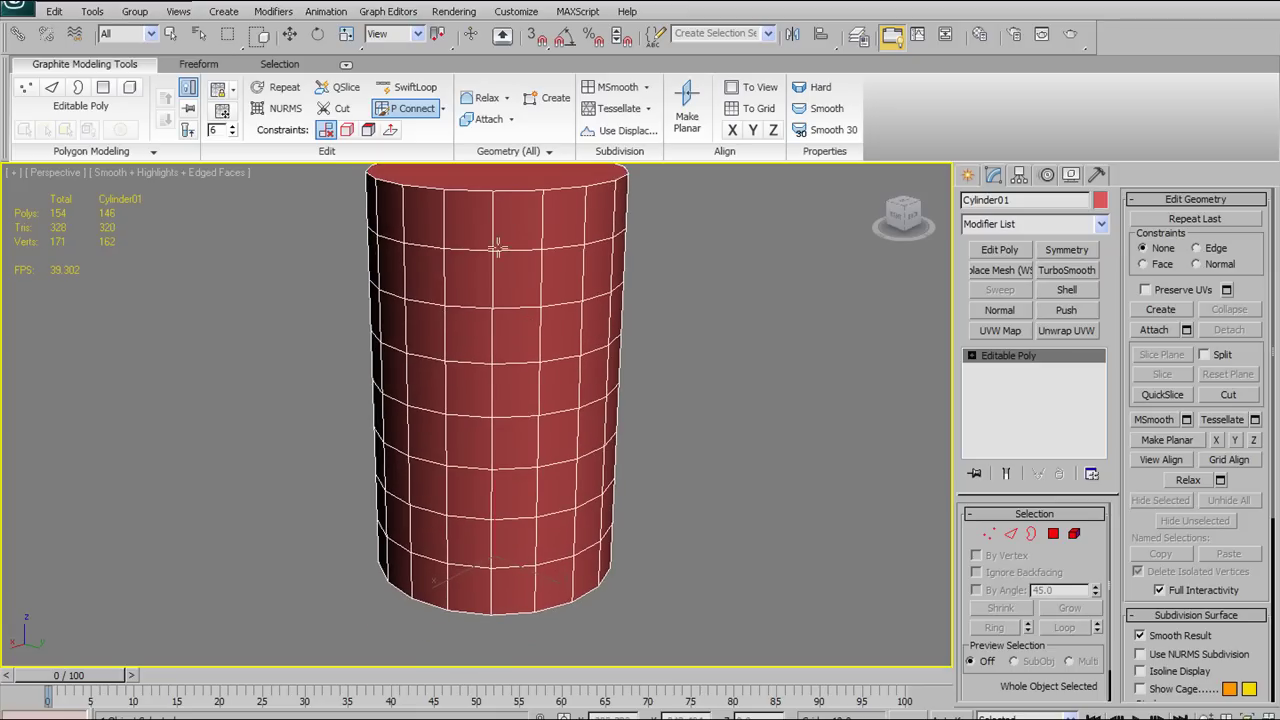
Try painting a connection down the cylinder's side from the top edge and around toward its silhouette, and undo it
{"action": "middle_click_drag", "start_coordinate": [497, 247], "coordinate": [492, 257], "text": "alt"}
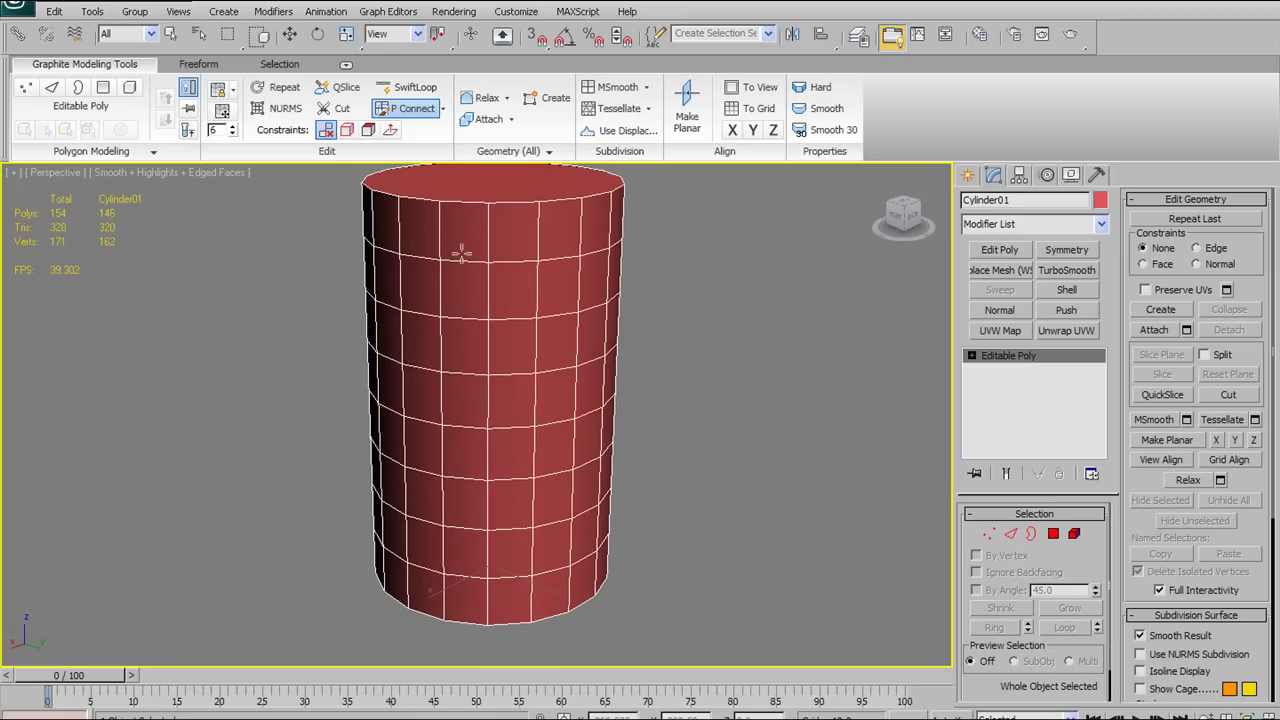
{"action": "left_click", "coordinate": [465, 203]}
{"action": "left_click", "coordinate": [463, 261]}
{"action": "left_click", "coordinate": [463, 428]}
{"action": "left_click", "coordinate": [534, 452]}
{"action": "left_click", "coordinate": [573, 443]}
{"action": "left_click", "coordinate": [601, 432]}
{"action": "left_click", "coordinate": [613, 416]}
{"action": "middle_click_drag", "start_coordinate": [667, 441], "coordinate": [675, 432], "text": "alt"}
{"action": "key", "text": "ctrl+z"}
{"action": "key", "text": "ctrl+z"}
{"action": "key", "text": "ctrl+z"}
{"action": "key", "text": "ctrl+z"}
{"action": "key", "text": "ctrl+z"}
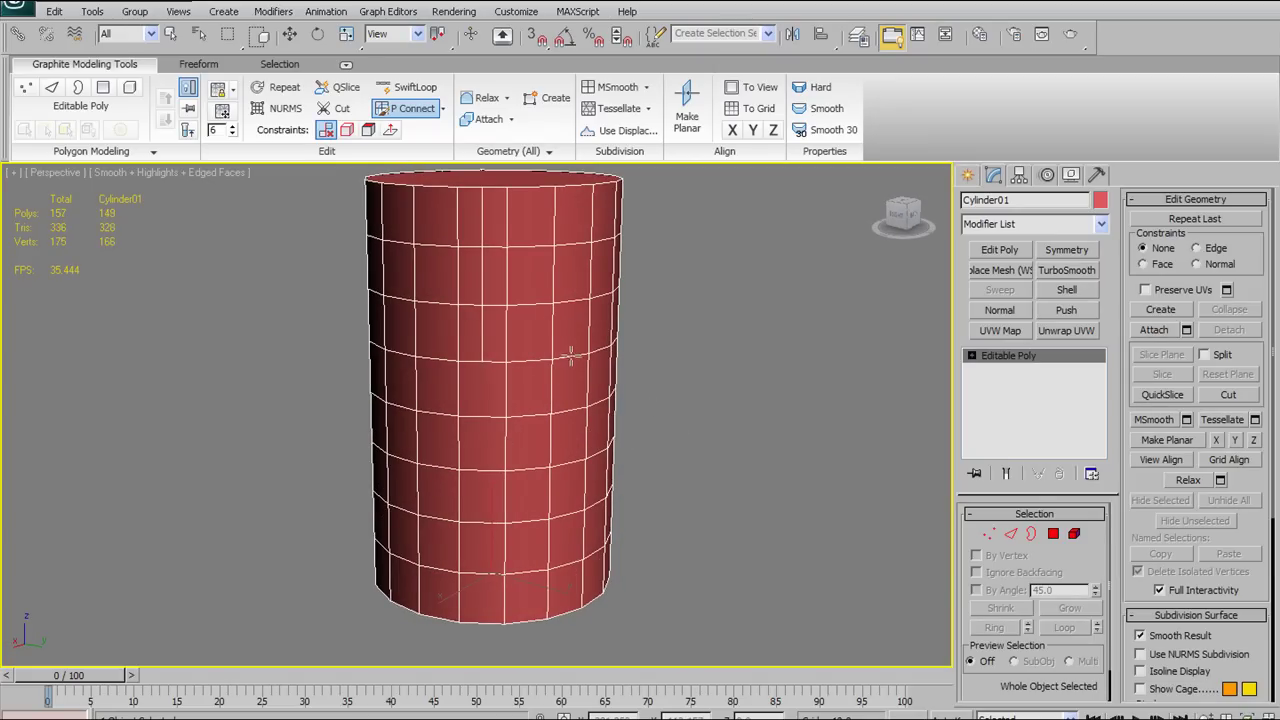
{"action": "key", "text": "ctrl+z"}
Try painting connections through the edge midpoints along the cylinder's top row of faces, and undo them
{"action": "middle_click_drag", "start_coordinate": [546, 280], "coordinate": [506, 297], "text": "alt"}
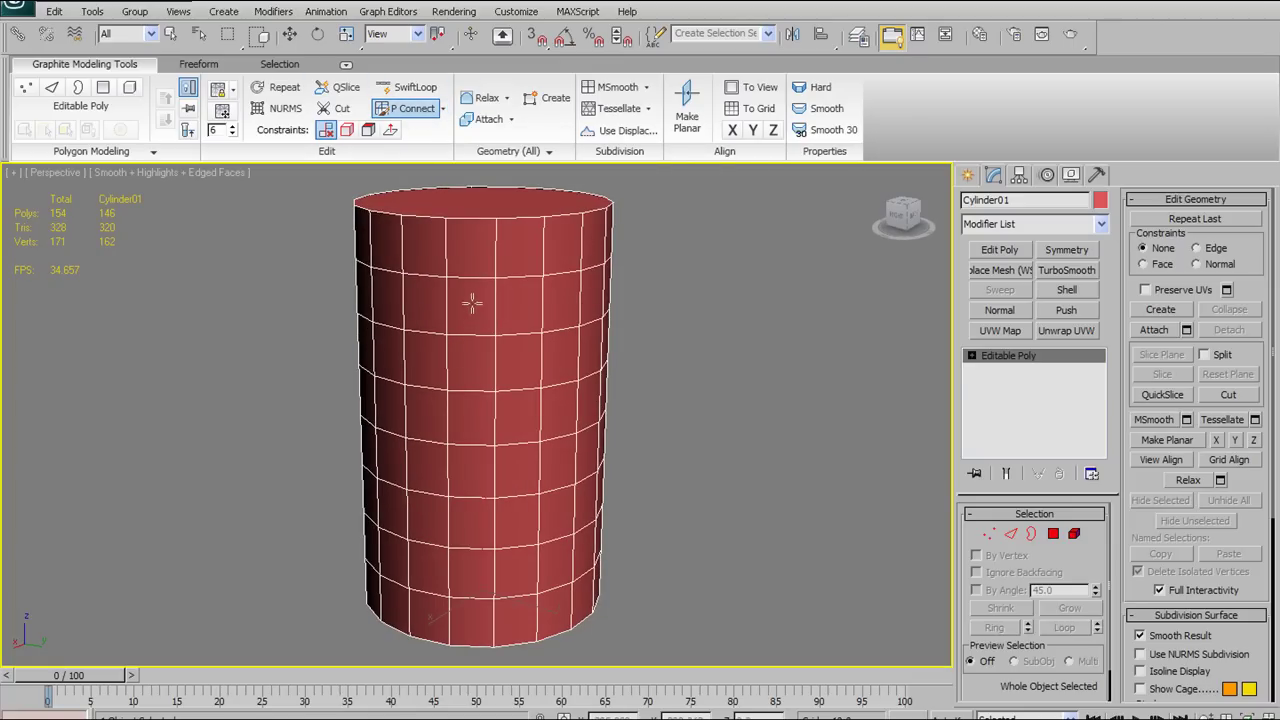
{"action": "middle_click_drag", "start_coordinate": [472, 247], "coordinate": [473, 263]}
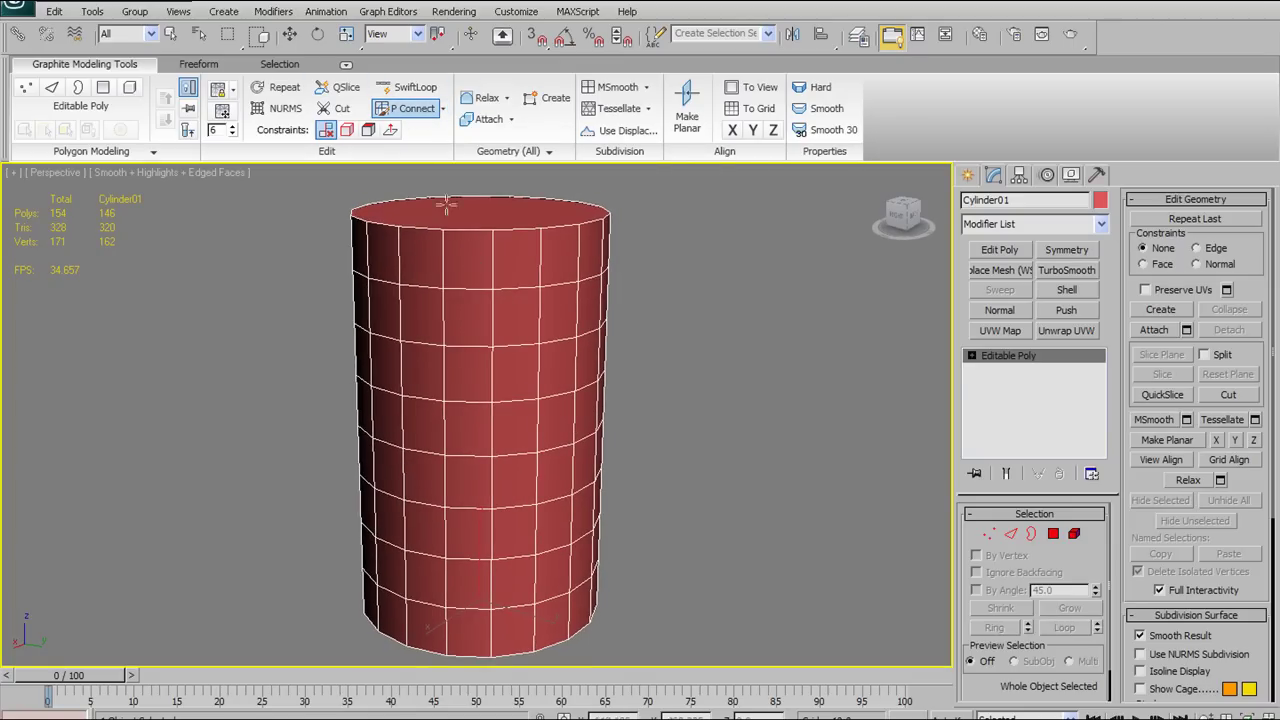
{"action": "left_click", "coordinate": [442, 254]}
{"action": "key", "text": "ctrl+z"}
{"action": "left_click", "coordinate": [444, 259]}
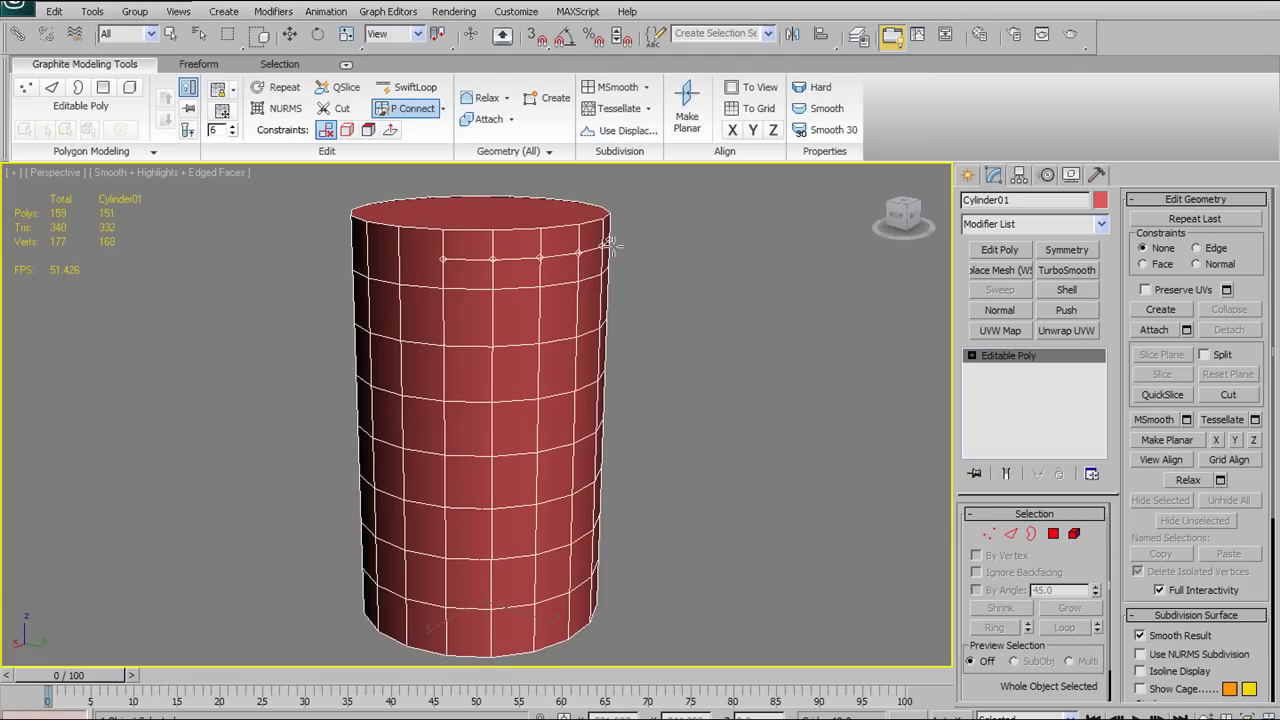
{"action": "middle_click_drag", "start_coordinate": [763, 299], "coordinate": [680, 300], "text": "alt"}
{"action": "key", "text": "ctrl+z"}
{"action": "key", "text": "ctrl+z"}
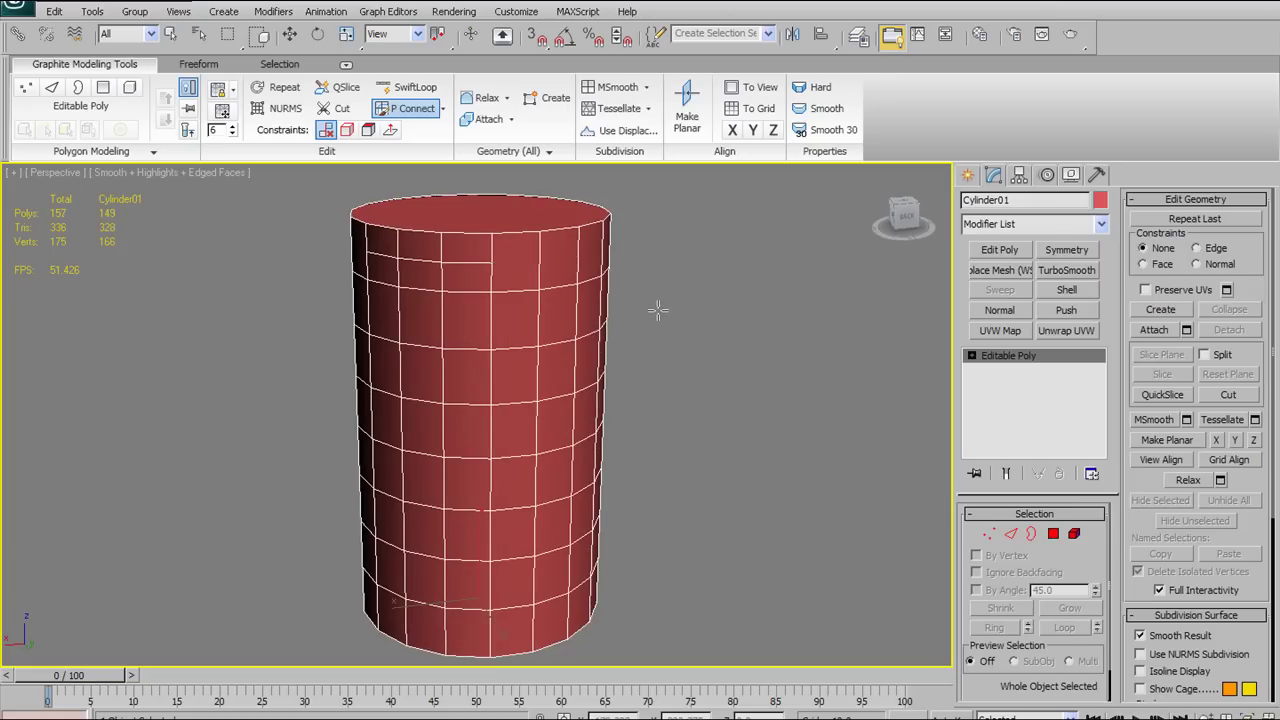
Try connecting two vertices on the ring below the top and removing one vertex with Paint Connect, undoing each
{"action": "middle_click_drag", "start_coordinate": [552, 312], "coordinate": [455, 310], "text": "alt"}
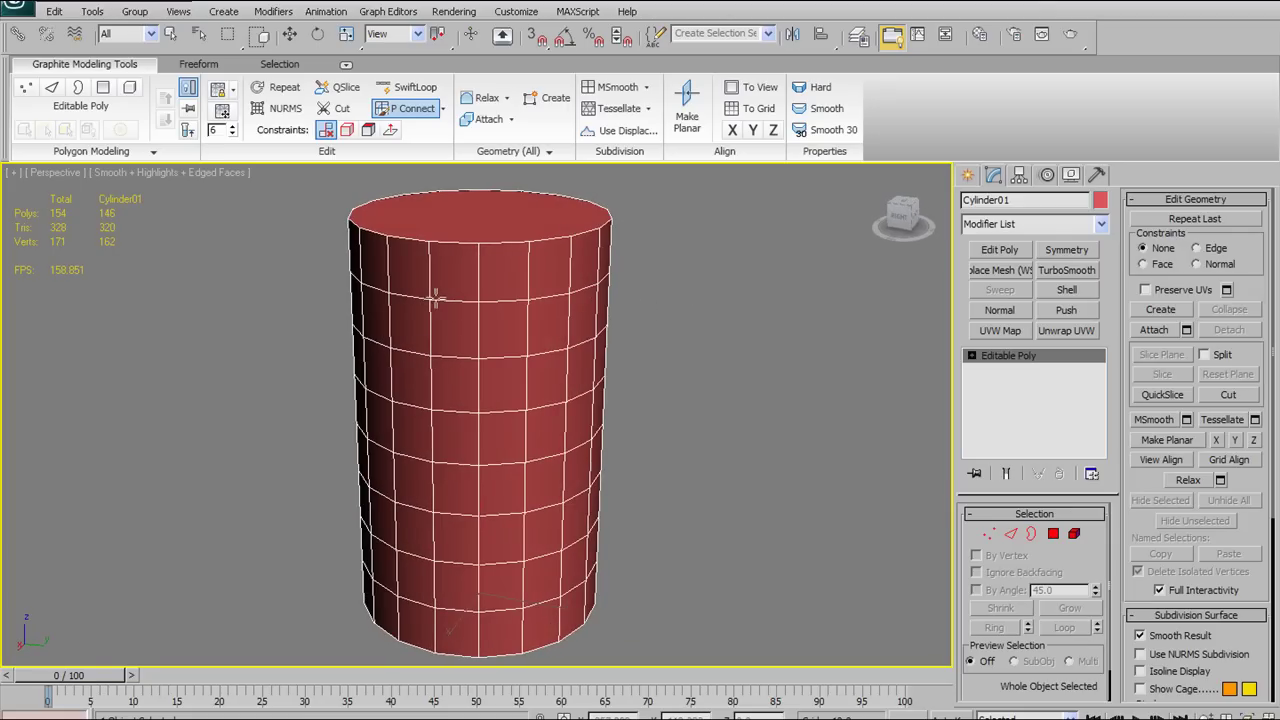
{"action": "left_click", "coordinate": [430, 298]}
{"action": "left_click", "coordinate": [480, 300]}
{"action": "key", "text": "ctrl+z"}
{"action": "key", "text": "ctrl+z"}
{"action": "left_click", "coordinate": [479, 301], "text": "alt"}
{"action": "key", "text": "ctrl+z"}
Try removing horizontal edge loops from the upper part of the cylinder with Paint Connect, and restore them
{"action": "left_click", "coordinate": [463, 303], "text": "ctrl+shift"}
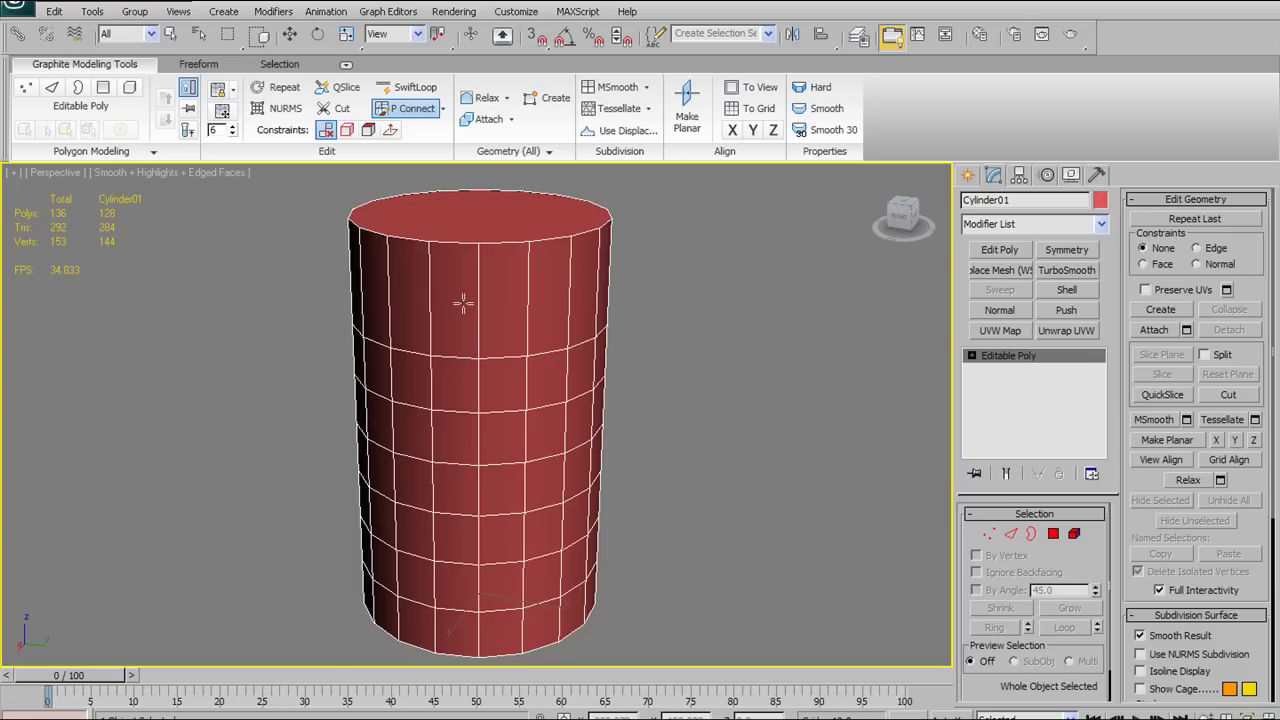
{"action": "key", "text": "ctrl+y"}
{"action": "key", "text": "ctrl+z"}
{"action": "key", "text": "ctrl+z"}
{"action": "key", "text": "ctrl+z"}
{"action": "key", "text": "ctrl+z"}
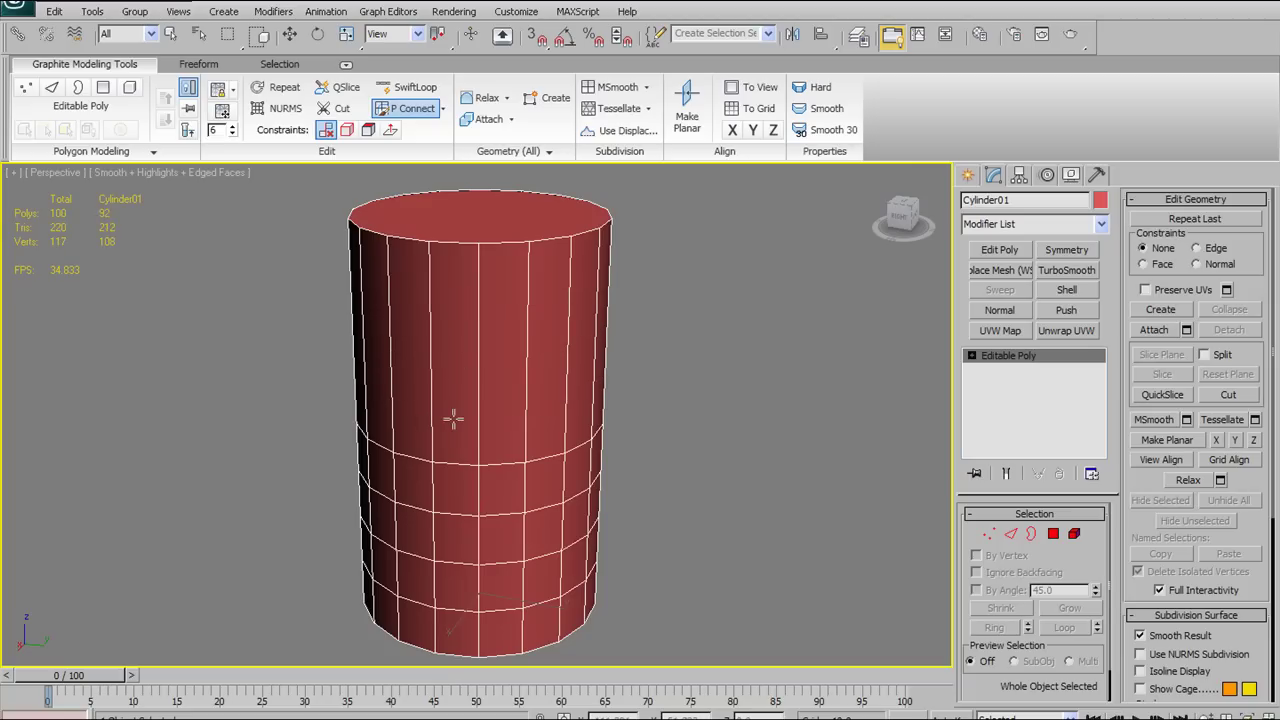
{"action": "key", "text": "ctrl+y"}
{"action": "key", "text": "ctrl+y"}
{"action": "key", "text": "ctrl+y"}
{"action": "key", "text": "ctrl+y"}
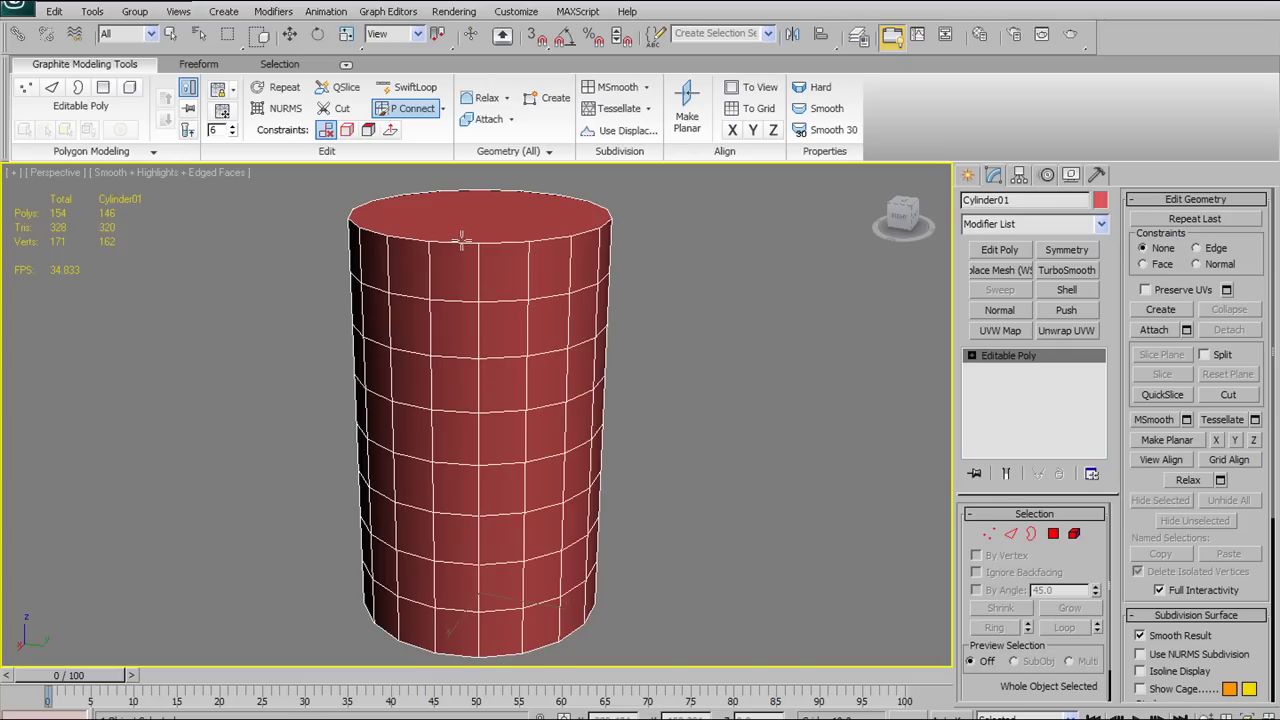
Try painting a double connection down one column of faces on the cylinder, and undo it
{"action": "left_click", "coordinate": [458, 300]}
{"action": "left_click", "coordinate": [472, 515]}
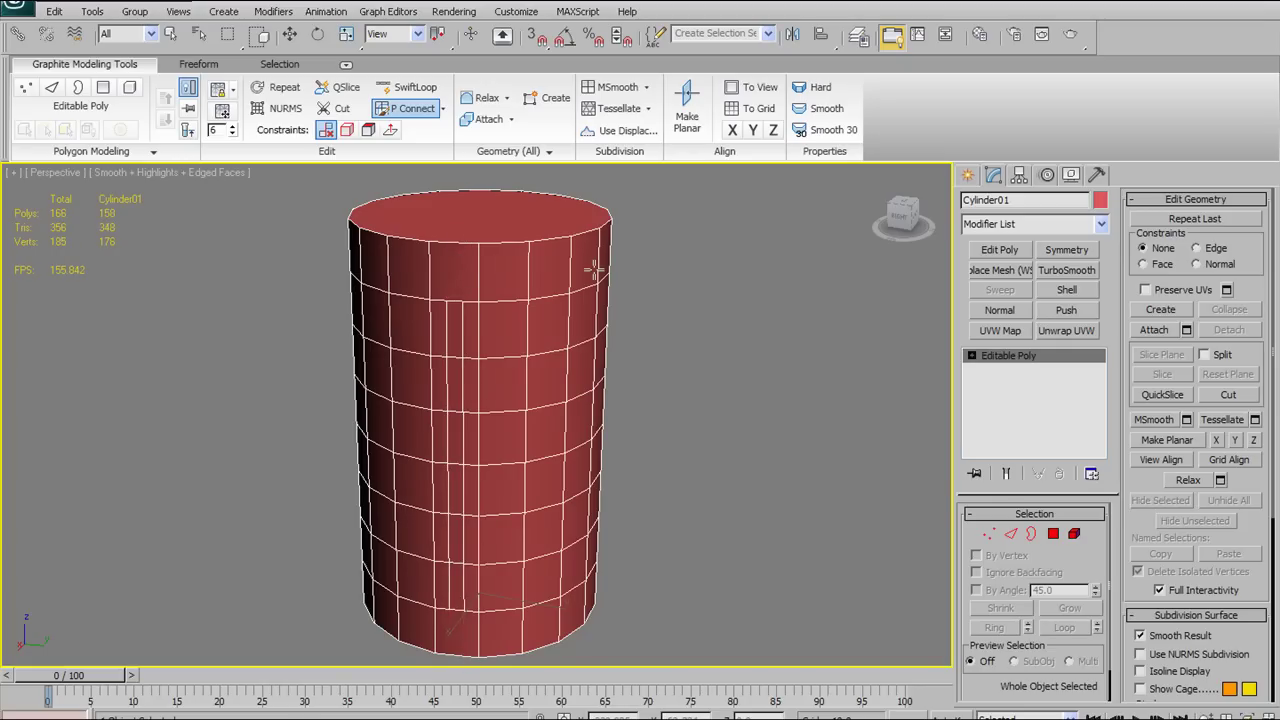
{"action": "key", "text": "ctrl+z"}
{"action": "key", "text": "ctrl+z"}
{"action": "key", "text": "ctrl+z"}
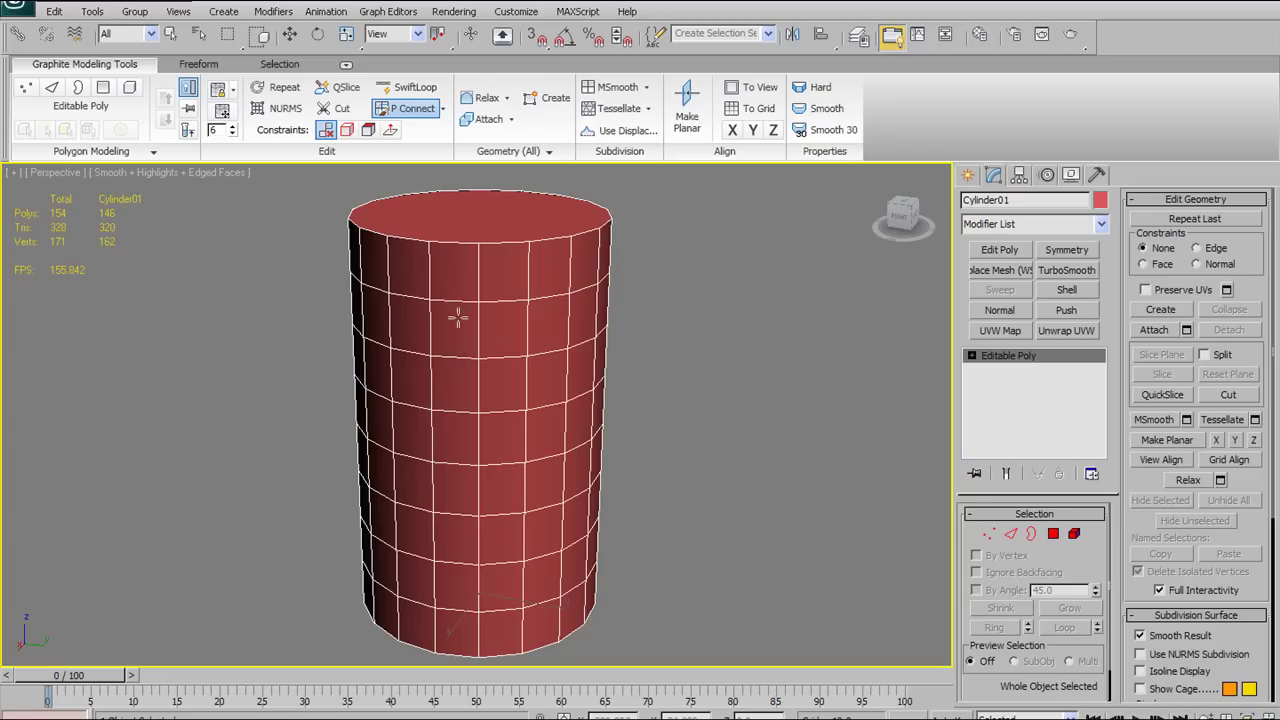
Try painting a horizontal double connection across the second row of faces, undo it, and review Paint Connect's usage help
{"action": "left_click_drag", "start_coordinate": [398, 322], "coordinate": [662, 305]}
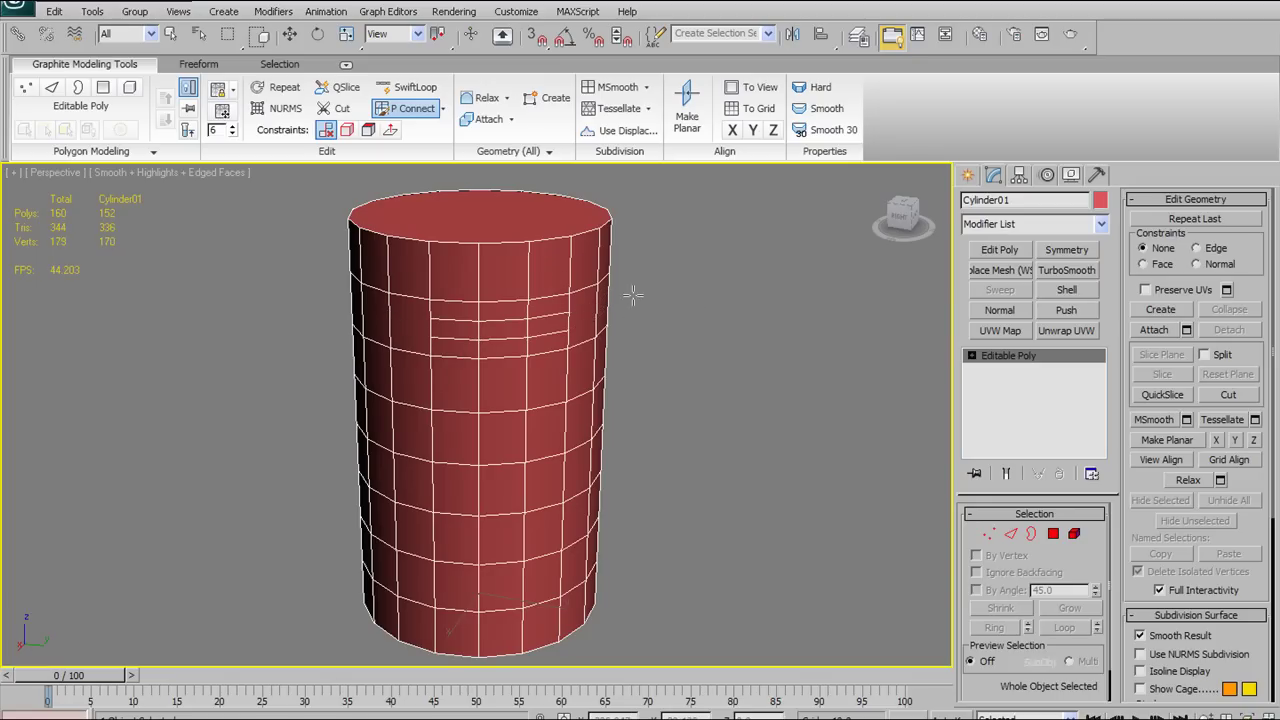
{"action": "middle_click_drag", "start_coordinate": [555, 326], "coordinate": [516, 306], "text": "alt"}
{"action": "middle_click_drag", "start_coordinate": [500, 243], "coordinate": [423, 251], "text": "alt"}
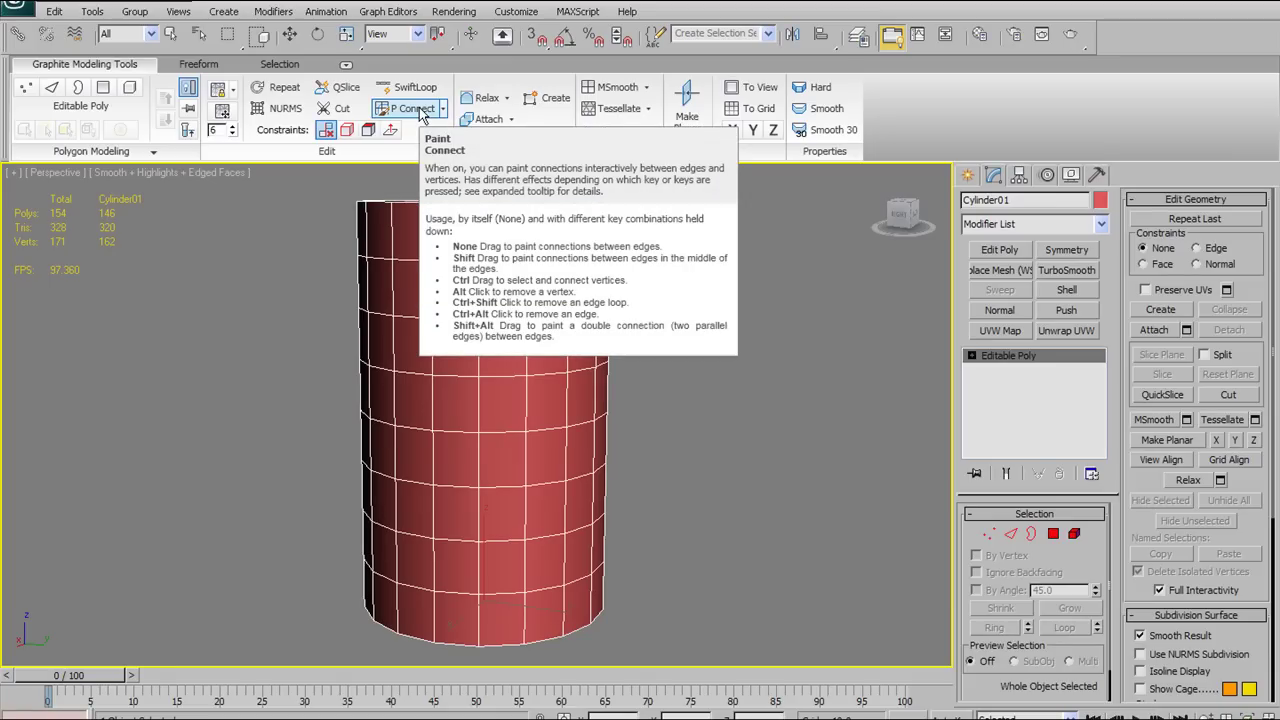
{"action": "middle_click_drag", "start_coordinate": [429, 286], "coordinate": [424, 178], "text": "alt"}
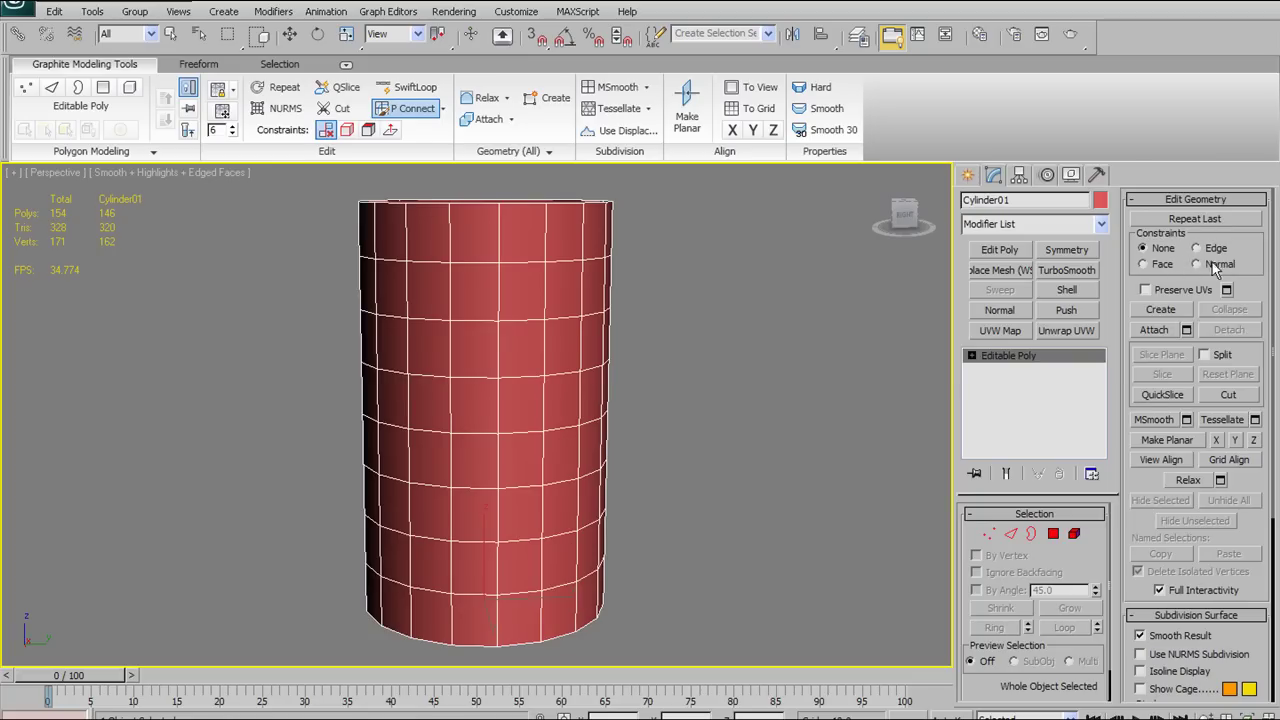
Enter the cylinder's vertex level and set the editing constraint to Edge
{"action": "left_click", "coordinate": [980, 532]}
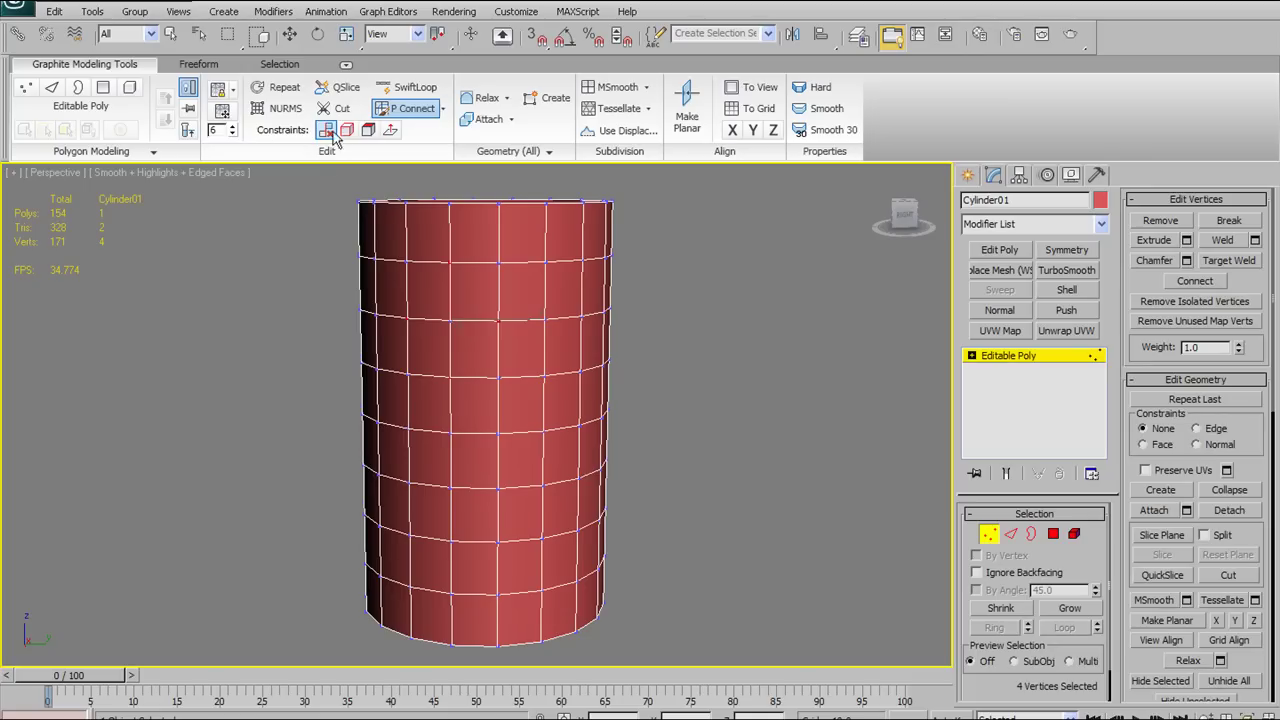
{"action": "left_click", "coordinate": [347, 131]}
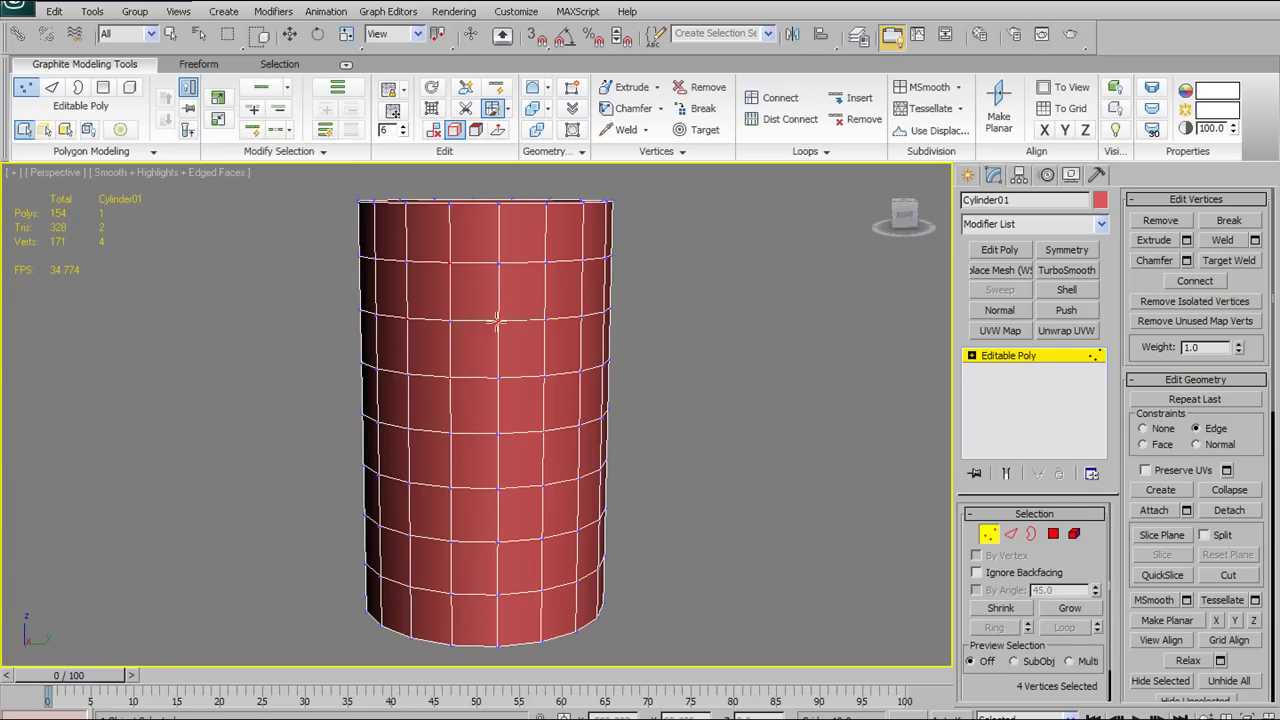
{"action": "middle_click_drag", "start_coordinate": [569, 280], "coordinate": [529, 317], "text": "alt"}
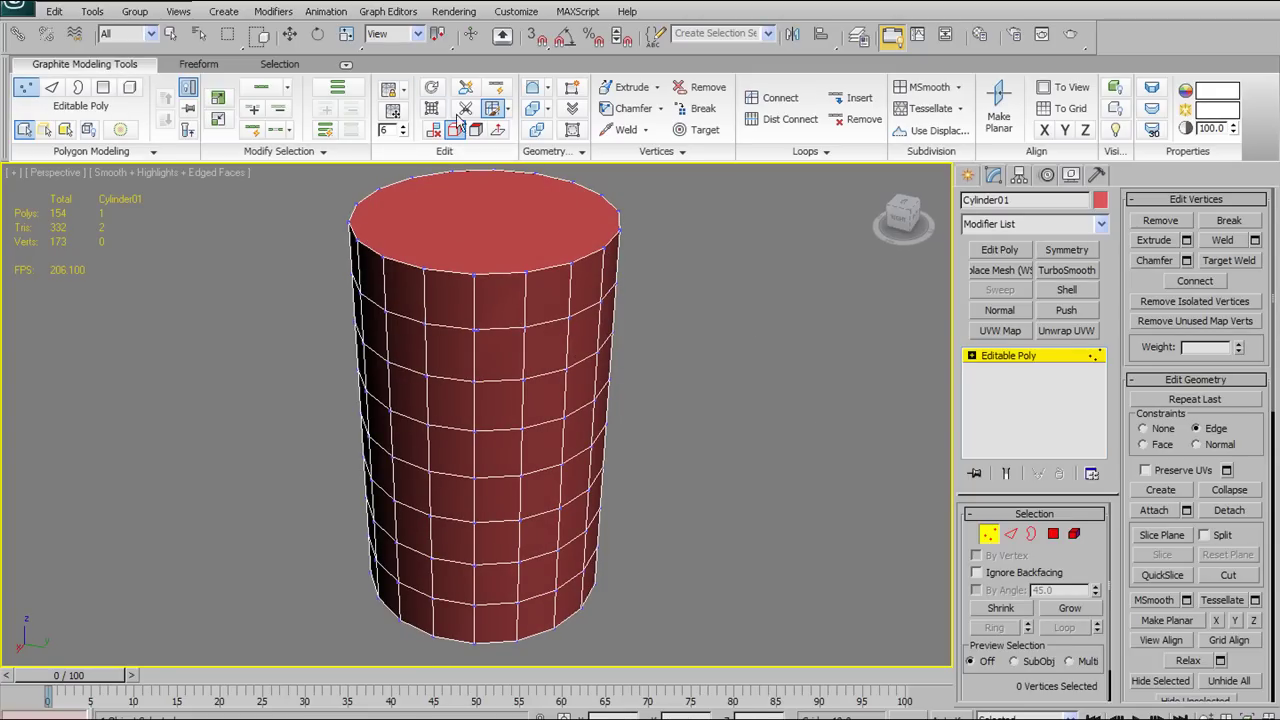
{"action": "left_click", "coordinate": [24, 87]}
{"action": "mouse_move", "coordinate": [623, 331]}
{"action": "middle_mouse_down", "text": "alt"}
{"action": "mouse_move", "coordinate": [621, 286]}
{"action": "mouse_move", "coordinate": [623, 310]}
{"action": "middle_mouse_up", "text": "alt"}
{"action": "left_click", "coordinate": [423, 112]}
{"action": "middle_click_drag", "start_coordinate": [607, 392], "coordinate": [609, 440], "text": "alt"}
{"action": "left_click", "coordinate": [420, 112]}
{"action": "middle_click_drag", "start_coordinate": [607, 395], "coordinate": [580, 386], "text": "alt"}
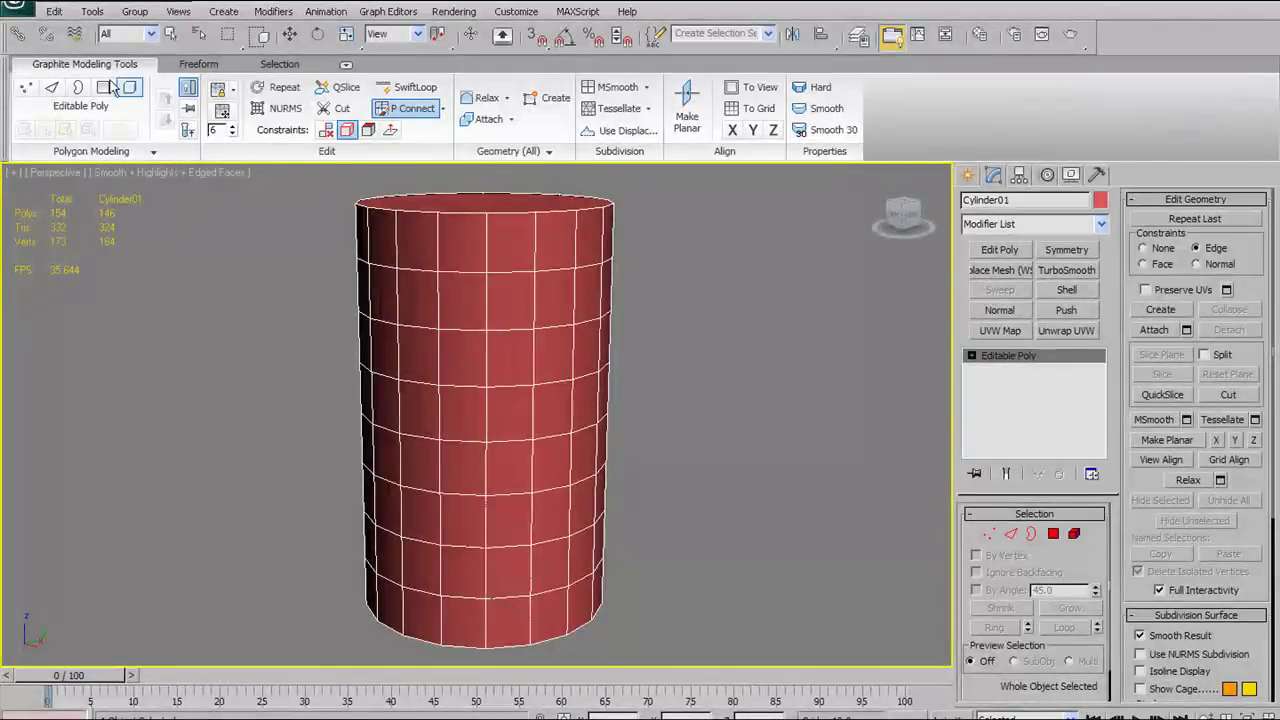
Try sliding single vertices below the cylinder's top row along their edges with the Edge constraint, and undo it
{"action": "key", "text": "w"}
{"action": "mouse_move", "coordinate": [556, 294]}
{"action": "middle_mouse_down", "text": "alt"}
{"action": "mouse_move", "coordinate": [620, 349]}
{"action": "mouse_move", "coordinate": [575, 338]}
{"action": "mouse_move", "coordinate": [662, 365]}
{"action": "mouse_move", "coordinate": [491, 350]}
{"action": "middle_mouse_up", "text": "alt"}
{"action": "key", "text": "1"}
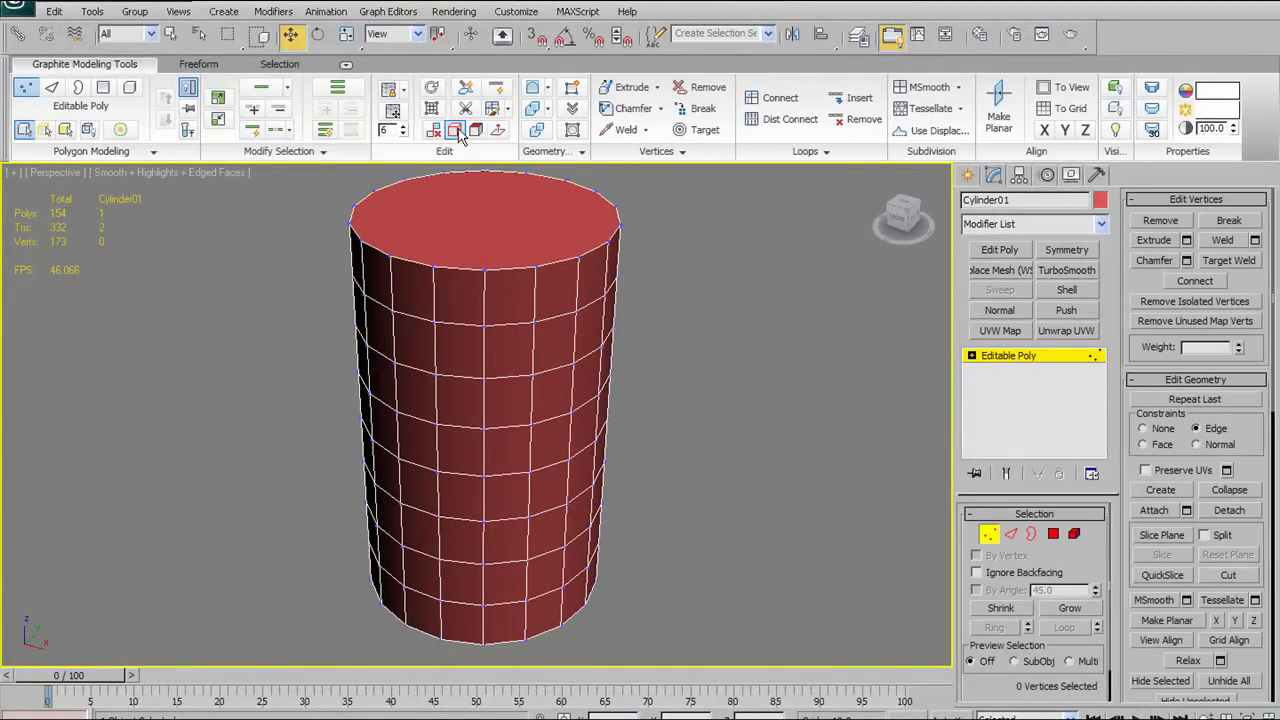
{"action": "left_click", "coordinate": [490, 325]}
{"action": "middle_click_drag", "start_coordinate": [643, 357], "coordinate": [542, 320], "text": "alt"}
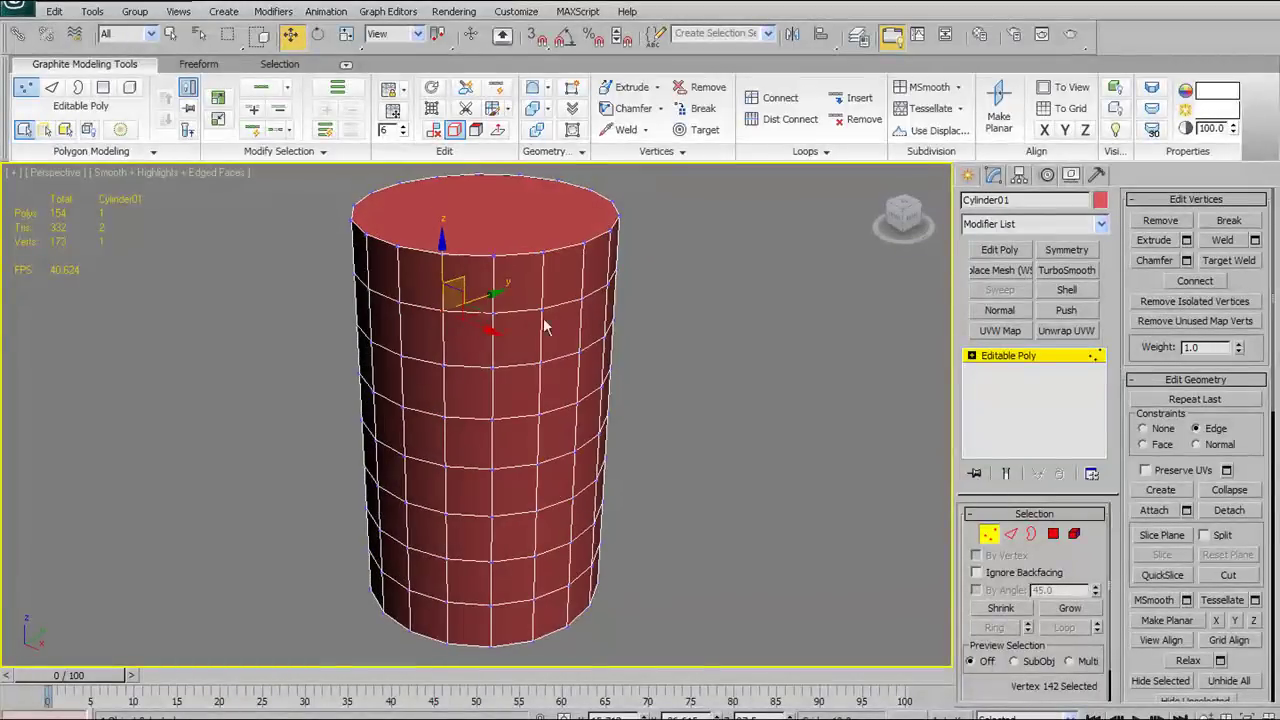
{"action": "mouse_move", "coordinate": [466, 313]}
{"action": "left_mouse_down"}
{"action": "mouse_move", "coordinate": [434, 306]}
{"action": "mouse_move", "coordinate": [497, 322]}
{"action": "mouse_move", "coordinate": [476, 319]}
{"action": "left_mouse_up"}
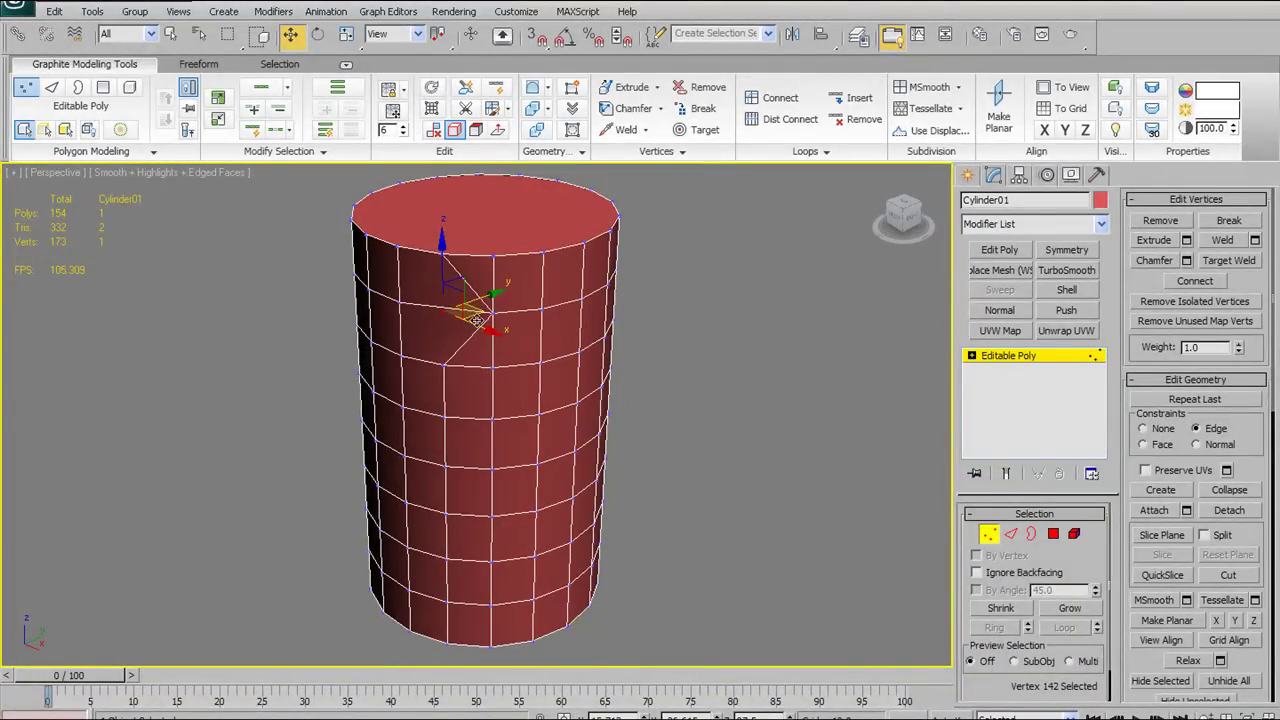
{"action": "key", "text": "ctrl+z"}
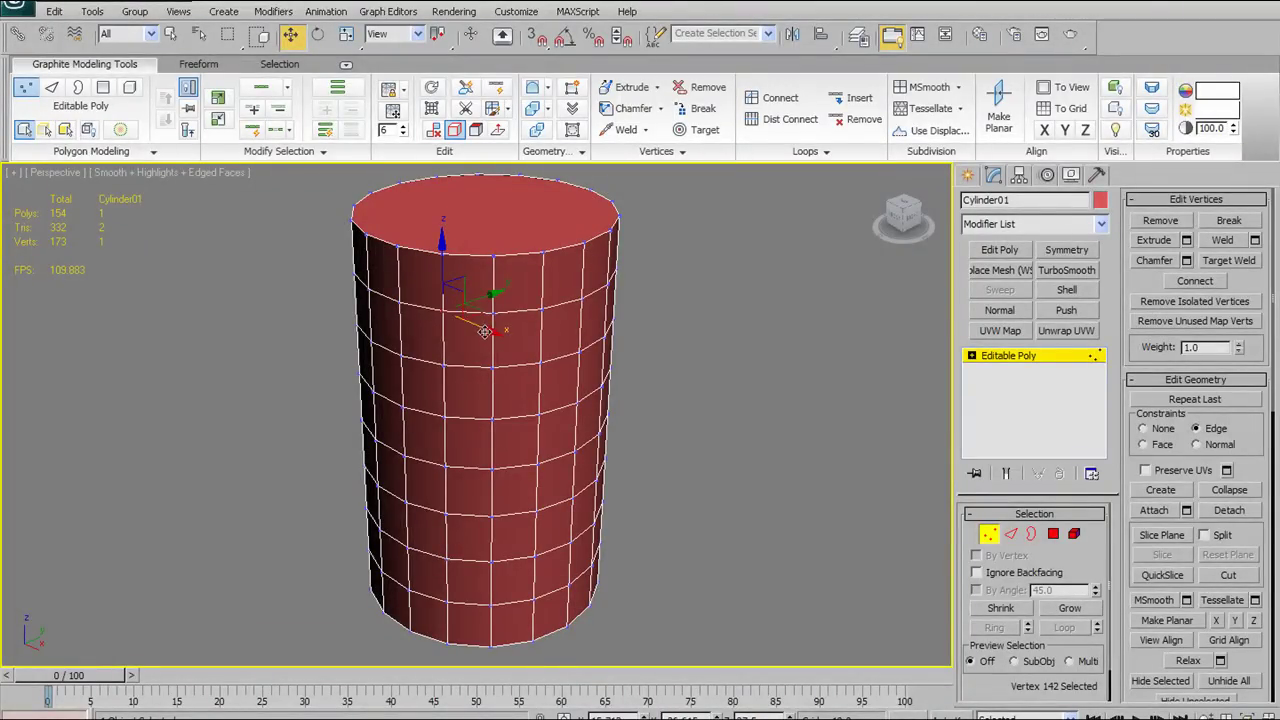
{"action": "middle_click_drag", "start_coordinate": [506, 337], "coordinate": [547, 320], "text": "alt"}
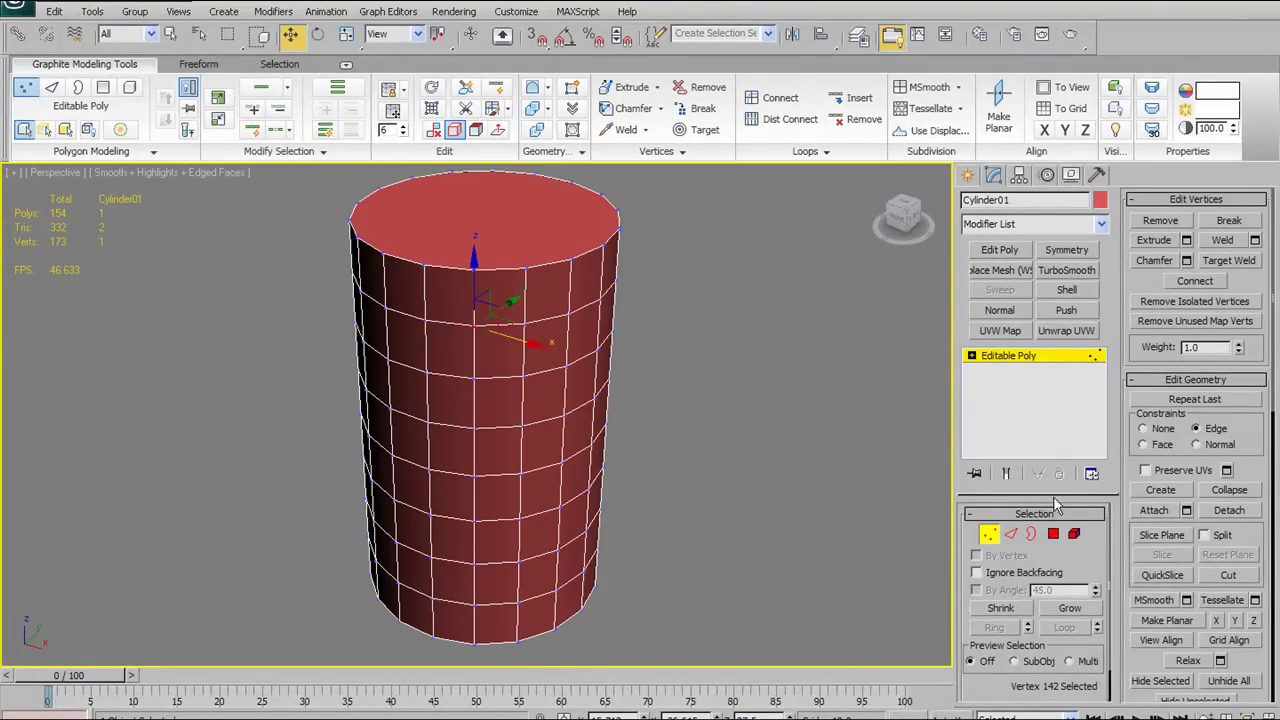
Try moving a vertical edge of the cylinder's top row with the Edge constraint active, and undo it
{"action": "left_click", "coordinate": [1012, 535]}
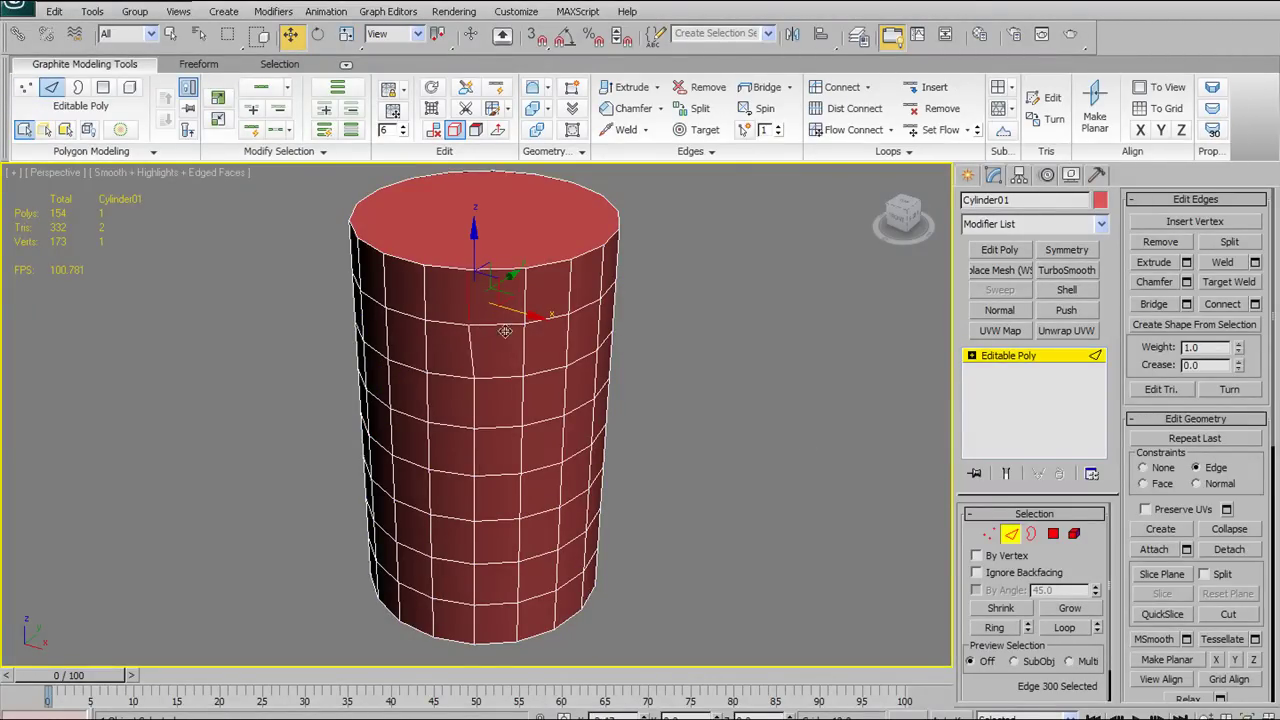
{"action": "middle_click_drag", "start_coordinate": [500, 333], "coordinate": [436, 288], "text": "alt"}
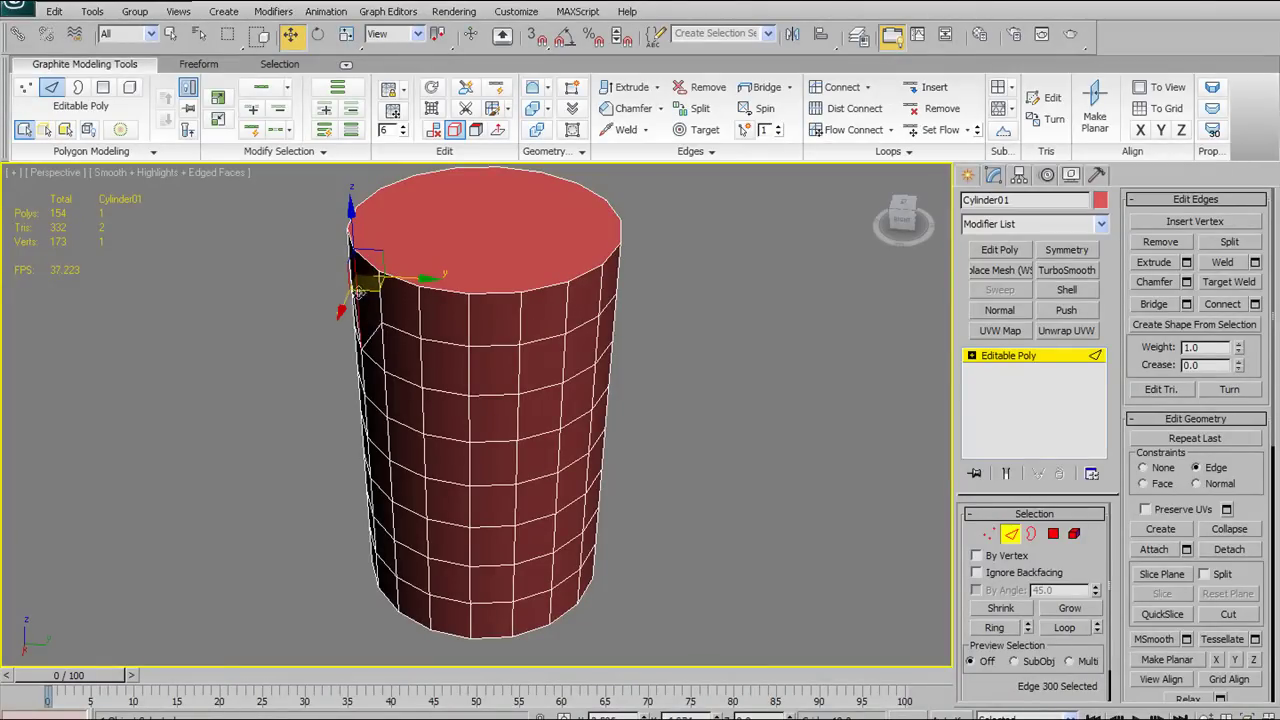
{"action": "key", "text": "ctrl+z"}
{"action": "middle_click_drag", "start_coordinate": [423, 306], "coordinate": [581, 290], "text": "alt"}
Set the editing constraint to Face and try moving single vertices below the cylinder's top row across the faces
{"action": "left_click", "coordinate": [475, 131]}
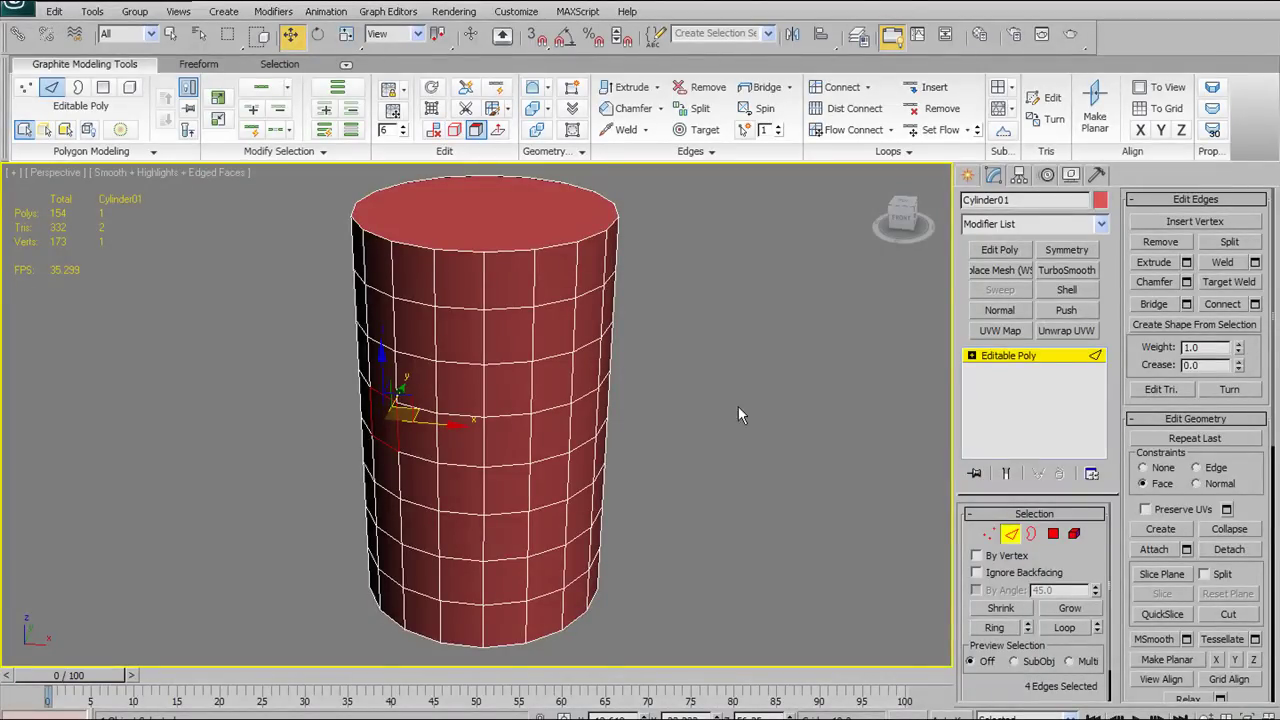
{"action": "left_click", "coordinate": [988, 533]}
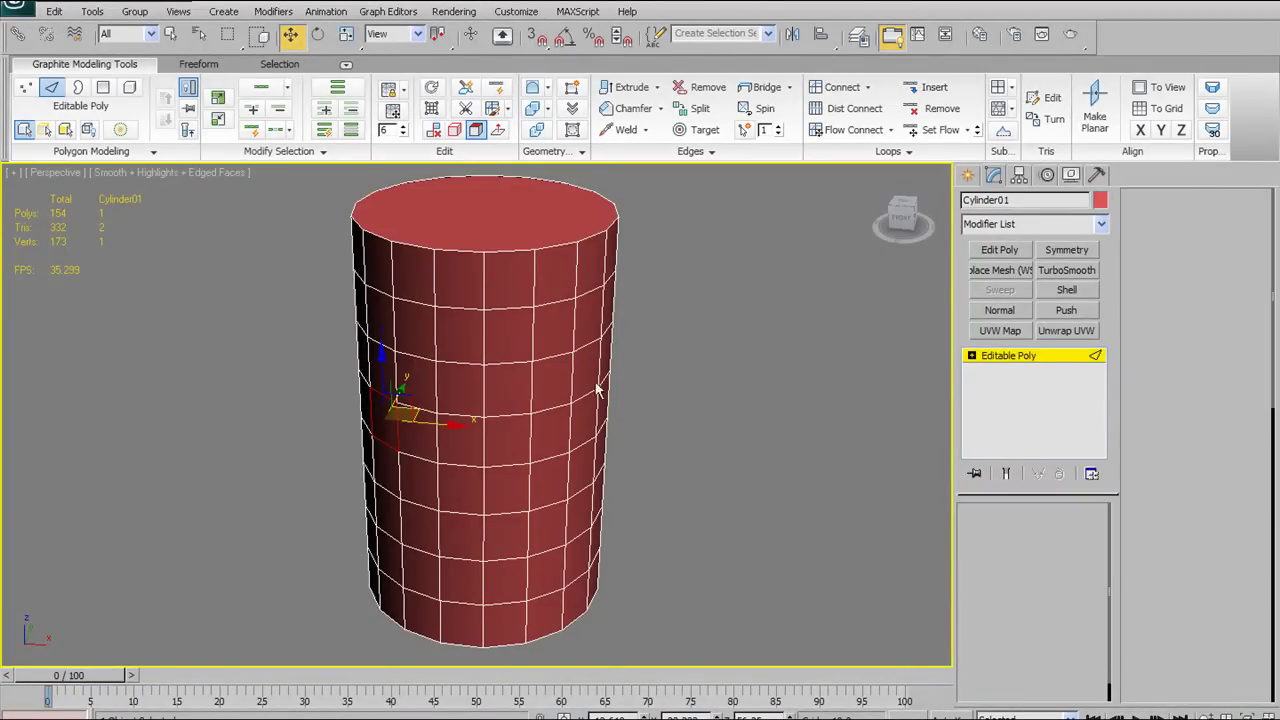
{"action": "left_click", "coordinate": [487, 300]}
{"action": "middle_click_drag", "start_coordinate": [507, 341], "coordinate": [462, 355], "text": "alt"}
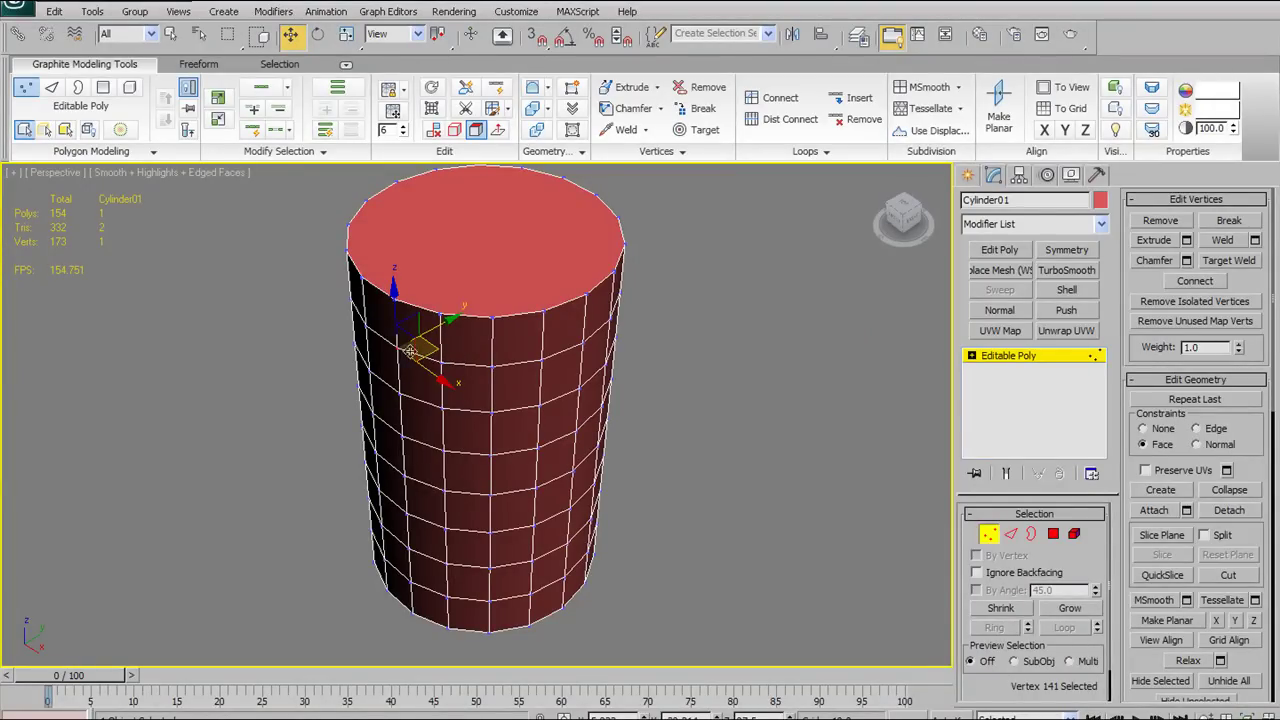
{"action": "left_click", "coordinate": [495, 366]}
{"action": "middle_click_drag", "start_coordinate": [516, 367], "coordinate": [557, 325], "text": "alt"}
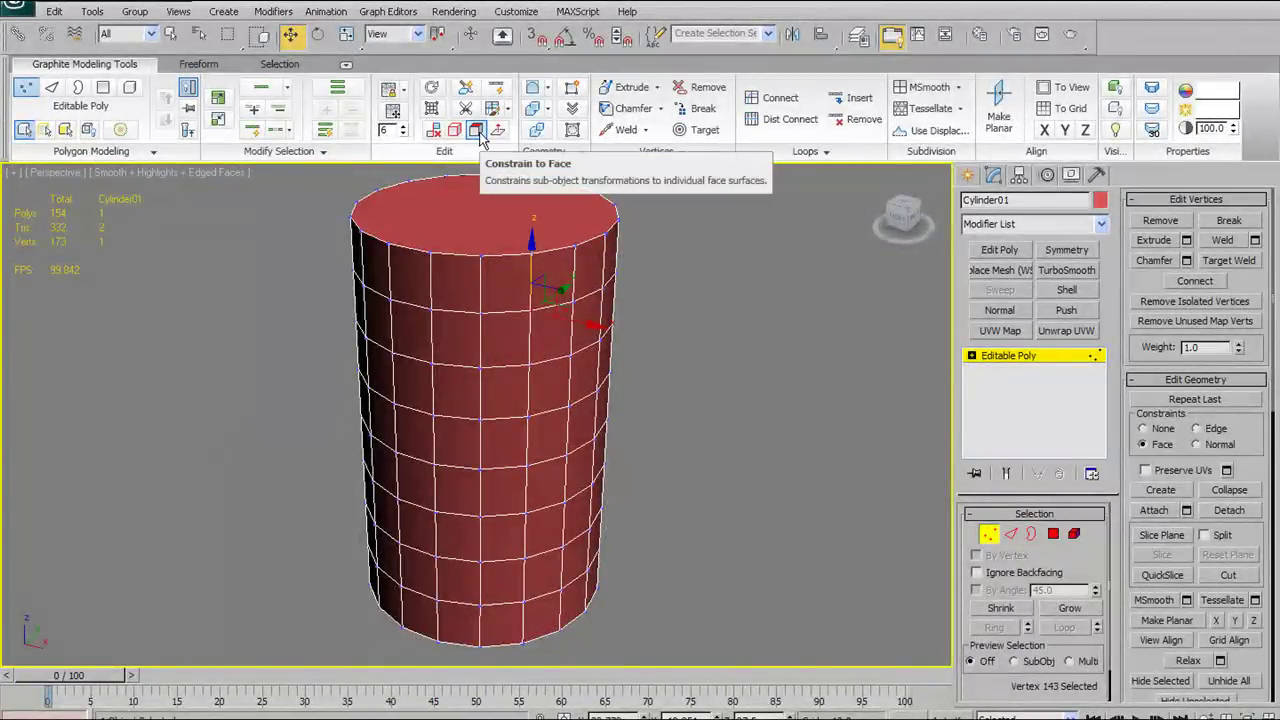
{"action": "middle_click_drag", "start_coordinate": [691, 427], "coordinate": [620, 330], "text": "alt"}
Try moving a horizontal edge below the cylinder's top row at edge level with the Face constraint active
{"action": "left_click", "coordinate": [1012, 534]}
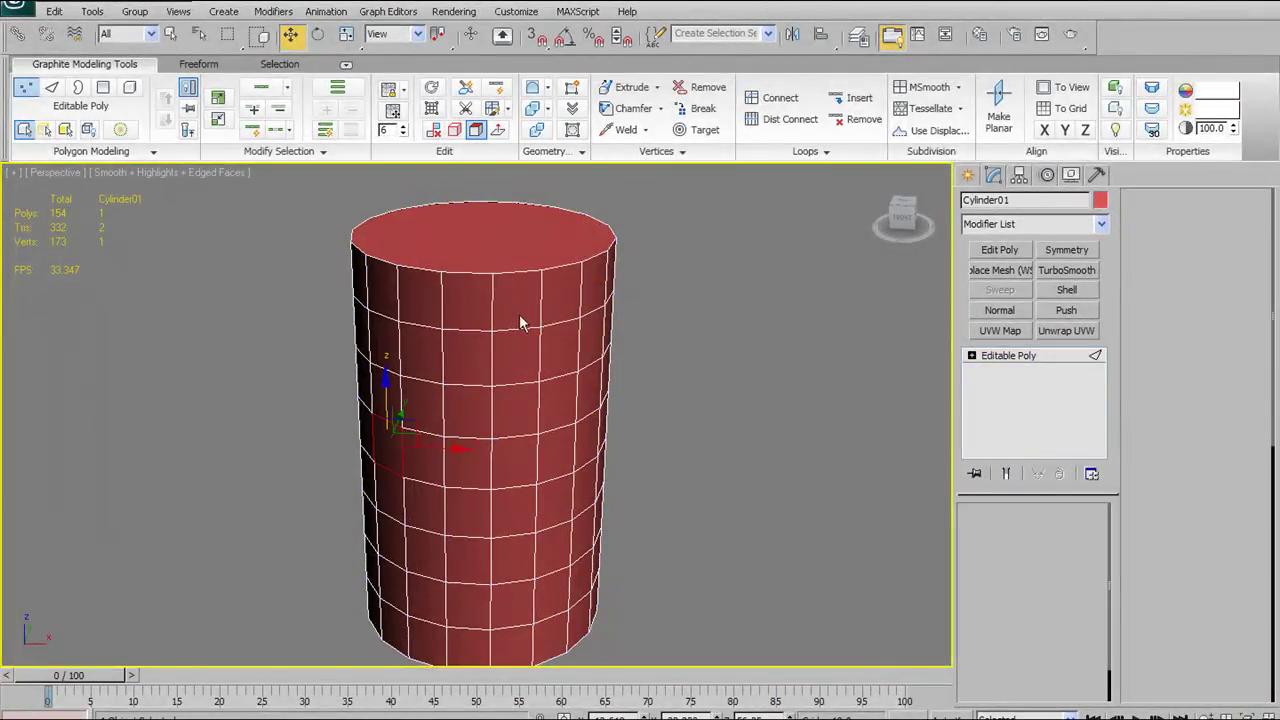
{"action": "left_click", "coordinate": [527, 364]}
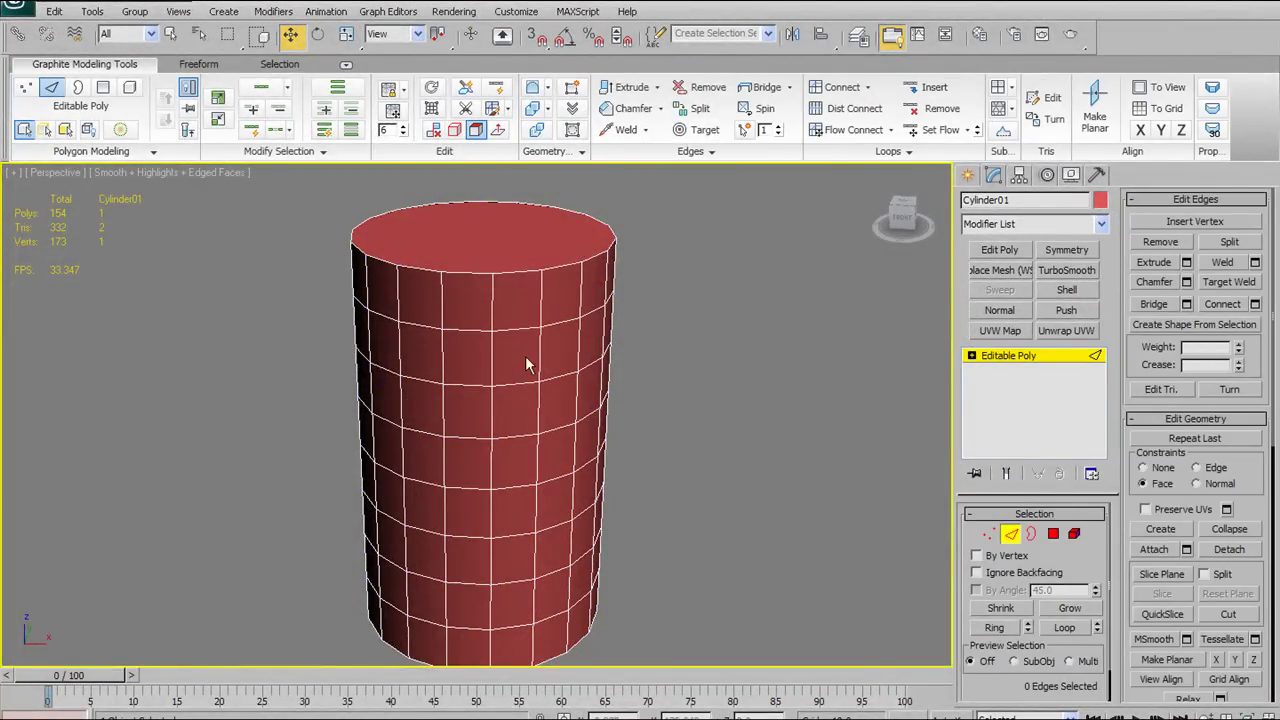
{"action": "left_click", "coordinate": [521, 328]}
{"action": "middle_click_drag", "start_coordinate": [525, 246], "coordinate": [556, 393], "text": "alt"}
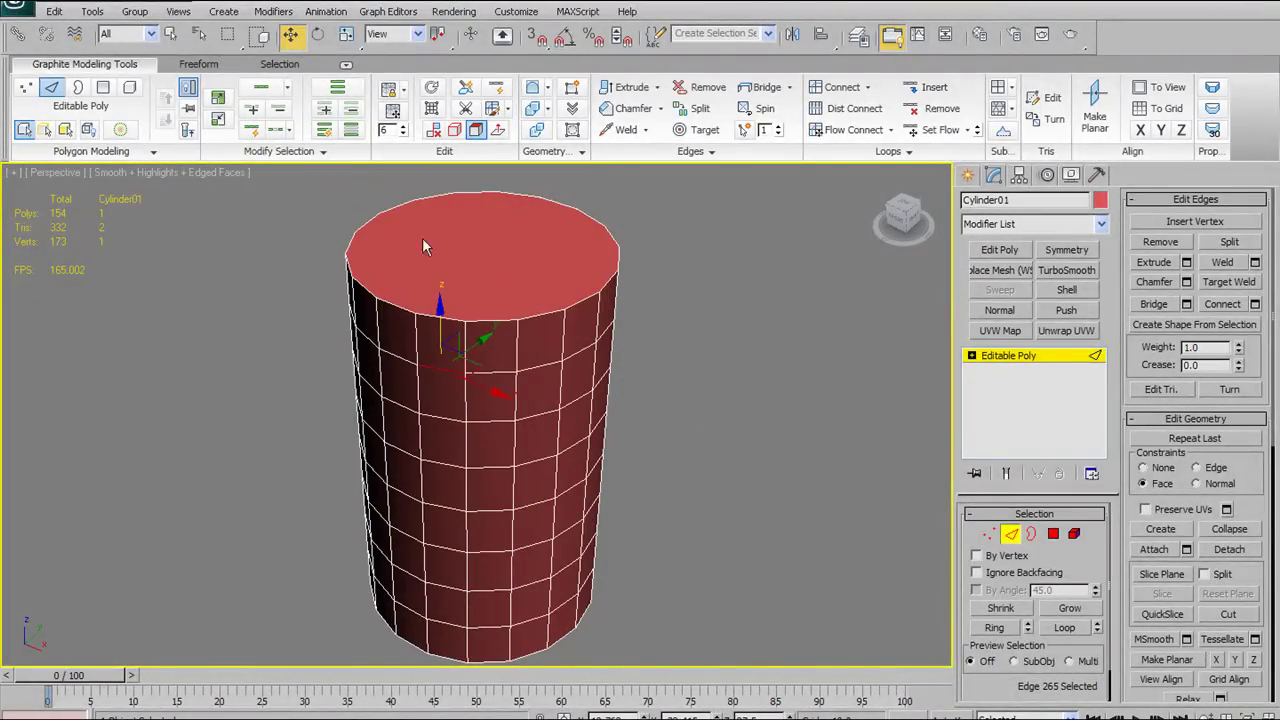
{"action": "middle_click_drag", "start_coordinate": [434, 380], "coordinate": [438, 300], "text": "alt"}
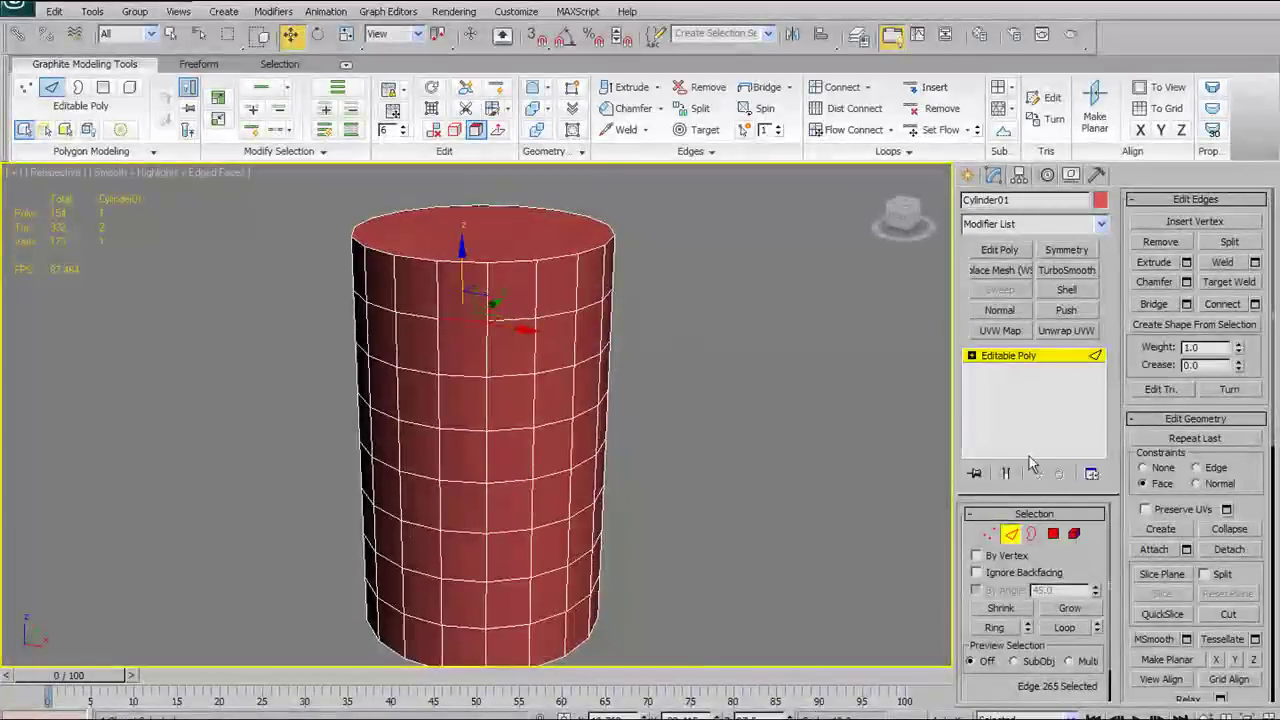
Set the editing constraint to Normal and try moving a side polygon of the cylinder's top row along its normal
{"action": "left_click", "coordinate": [500, 132]}
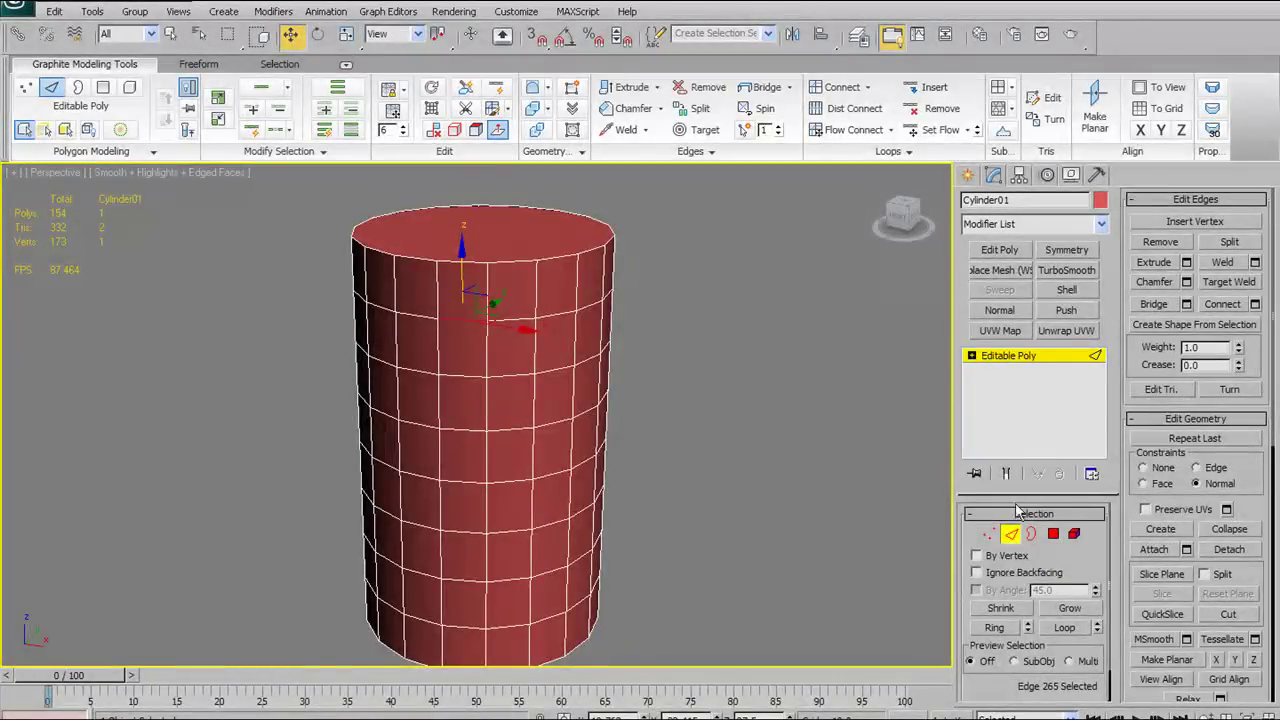
{"action": "left_click", "coordinate": [1053, 533]}
{"action": "left_click", "coordinate": [459, 289]}
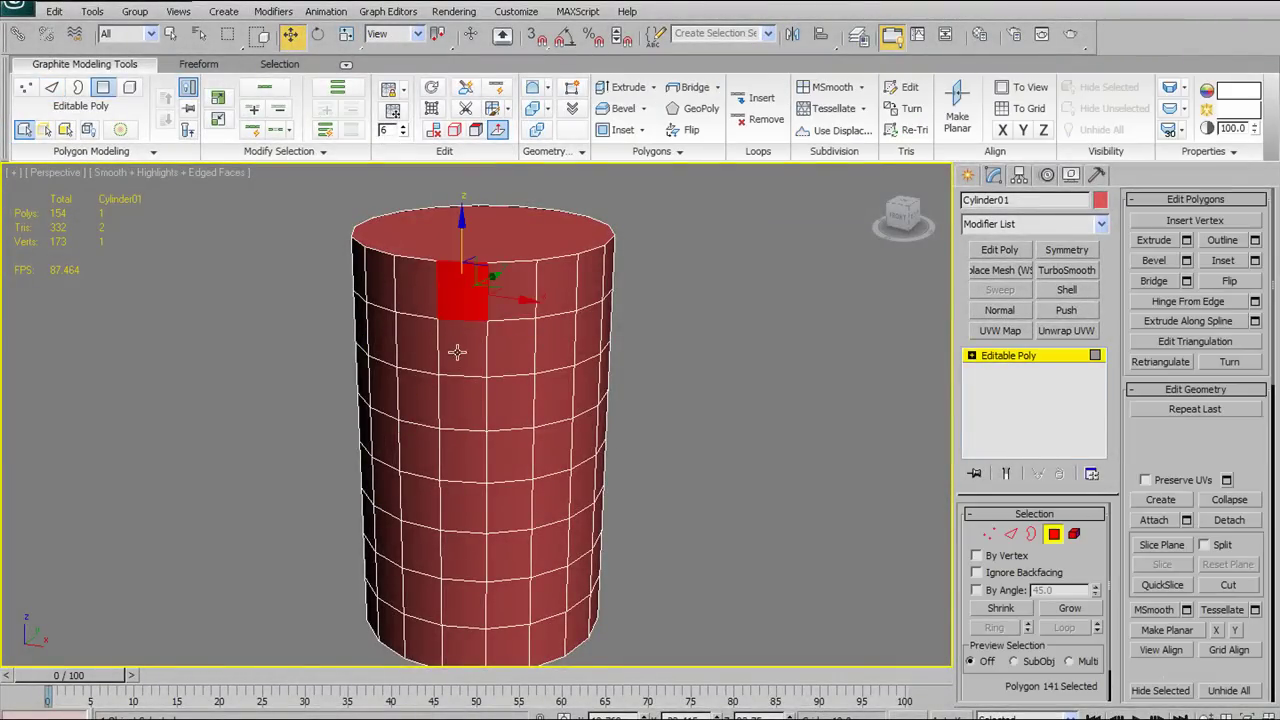
{"action": "middle_click_drag", "start_coordinate": [500, 337], "coordinate": [448, 361], "text": "alt"}
{"action": "mouse_move", "coordinate": [398, 330]}
{"action": "left_mouse_down"}
{"action": "mouse_move", "coordinate": [335, 330]}
{"action": "mouse_move", "coordinate": [387, 332]}
{"action": "left_mouse_up"}
{"action": "middle_click_drag", "start_coordinate": [386, 333], "coordinate": [479, 303], "text": "alt"}
{"action": "mouse_move", "coordinate": [406, 236]}
{"action": "left_mouse_down"}
{"action": "mouse_move", "coordinate": [406, 212]}
{"action": "mouse_move", "coordinate": [407, 297]}
{"action": "mouse_move", "coordinate": [406, 236]}
{"action": "left_mouse_up"}
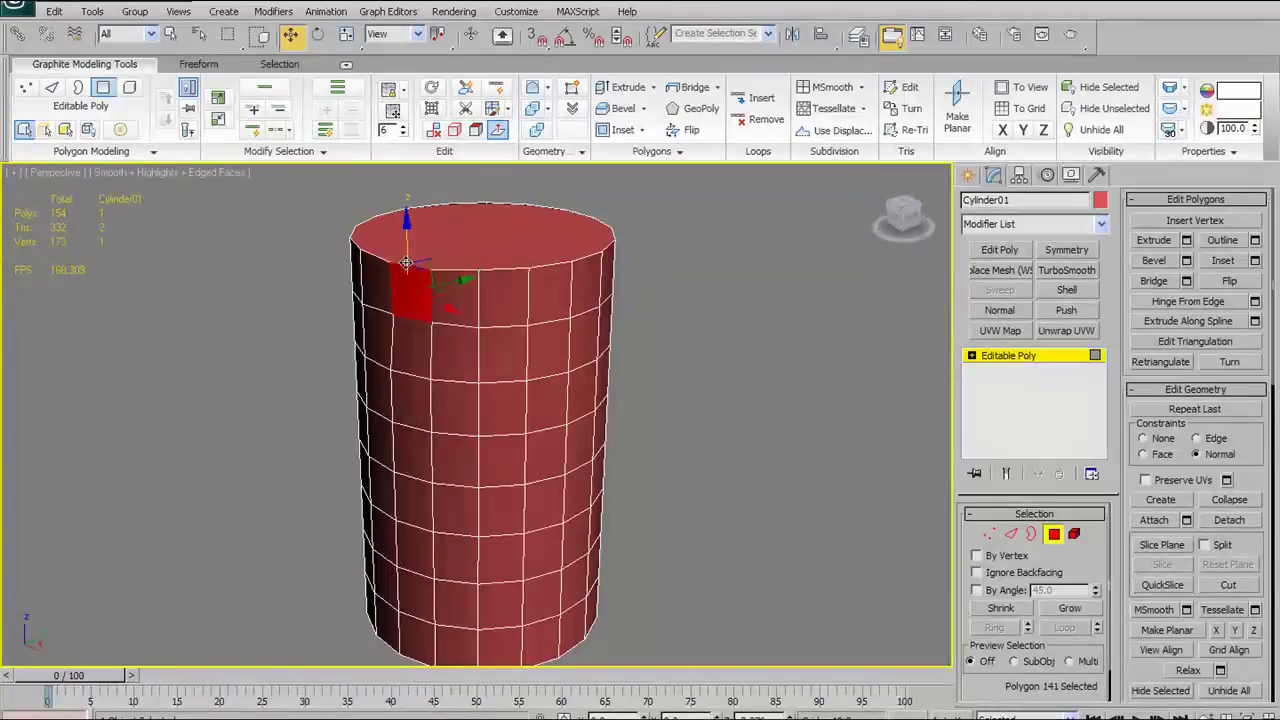
Try moving another side polygon and the cylinder's top cap along their normals, and leave the polygon level
{"action": "left_click", "coordinate": [495, 345]}
{"action": "middle_click_drag", "start_coordinate": [500, 345], "coordinate": [575, 360], "text": "alt"}
{"action": "left_click_drag", "start_coordinate": [590, 365], "coordinate": [626, 369]}
{"action": "left_click", "coordinate": [542, 244]}
{"action": "left_click_drag", "start_coordinate": [484, 185], "coordinate": [527, 260]}
{"action": "right_click", "coordinate": [527, 260]}
{"action": "middle_click_drag", "start_coordinate": [605, 304], "coordinate": [644, 281]}
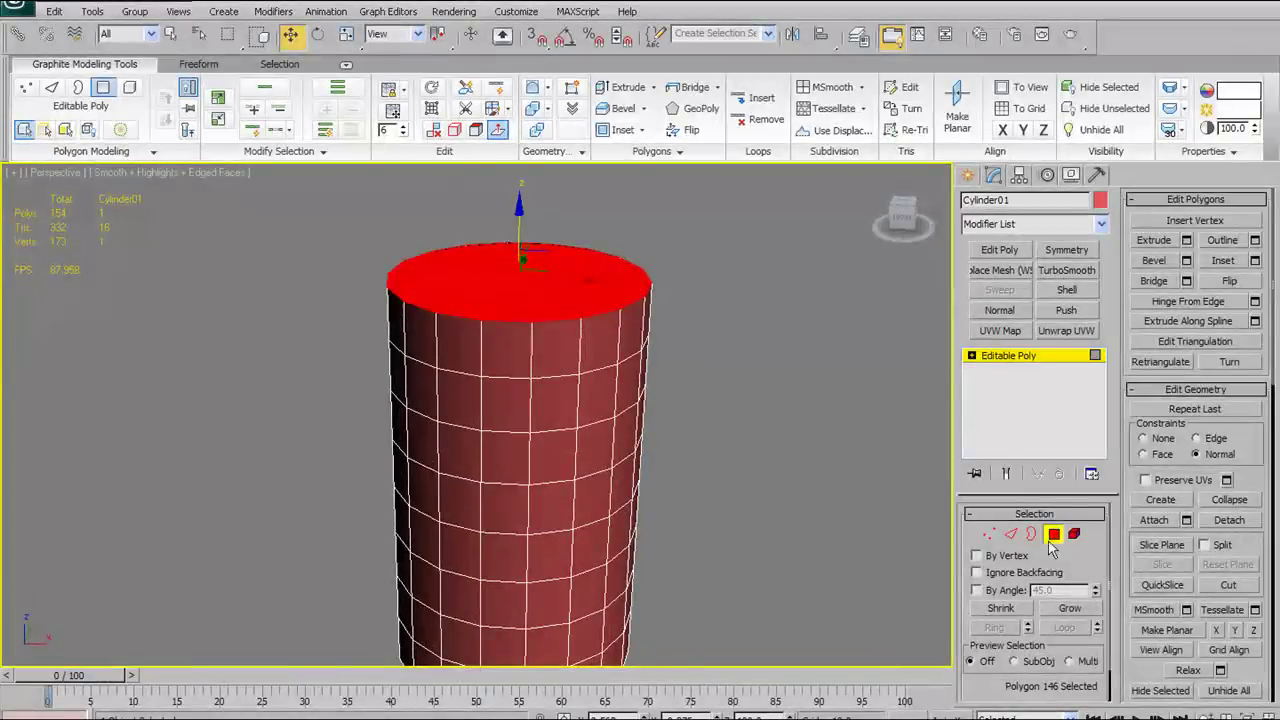
{"action": "left_click", "coordinate": [1053, 536]}
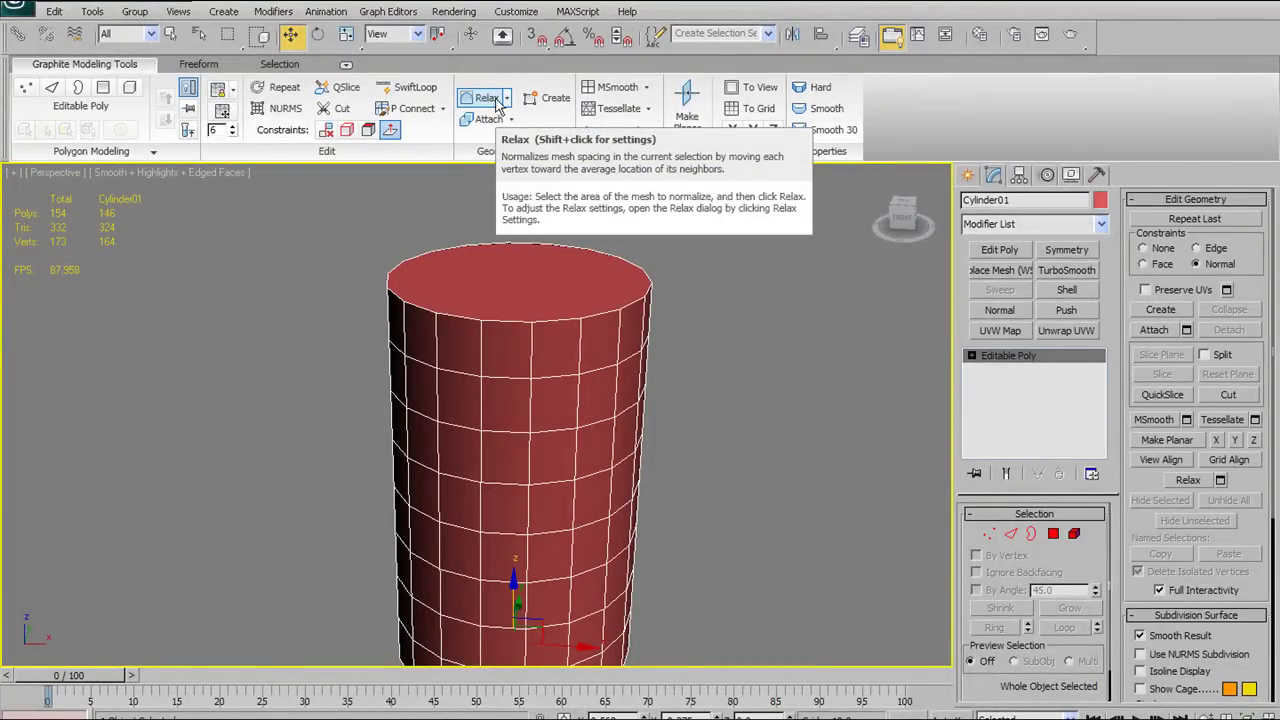
Enter the vertex level and select a block of vertices across the cylinder's middle rows
{"action": "middle_click_drag", "start_coordinate": [672, 440], "coordinate": [693, 382]}
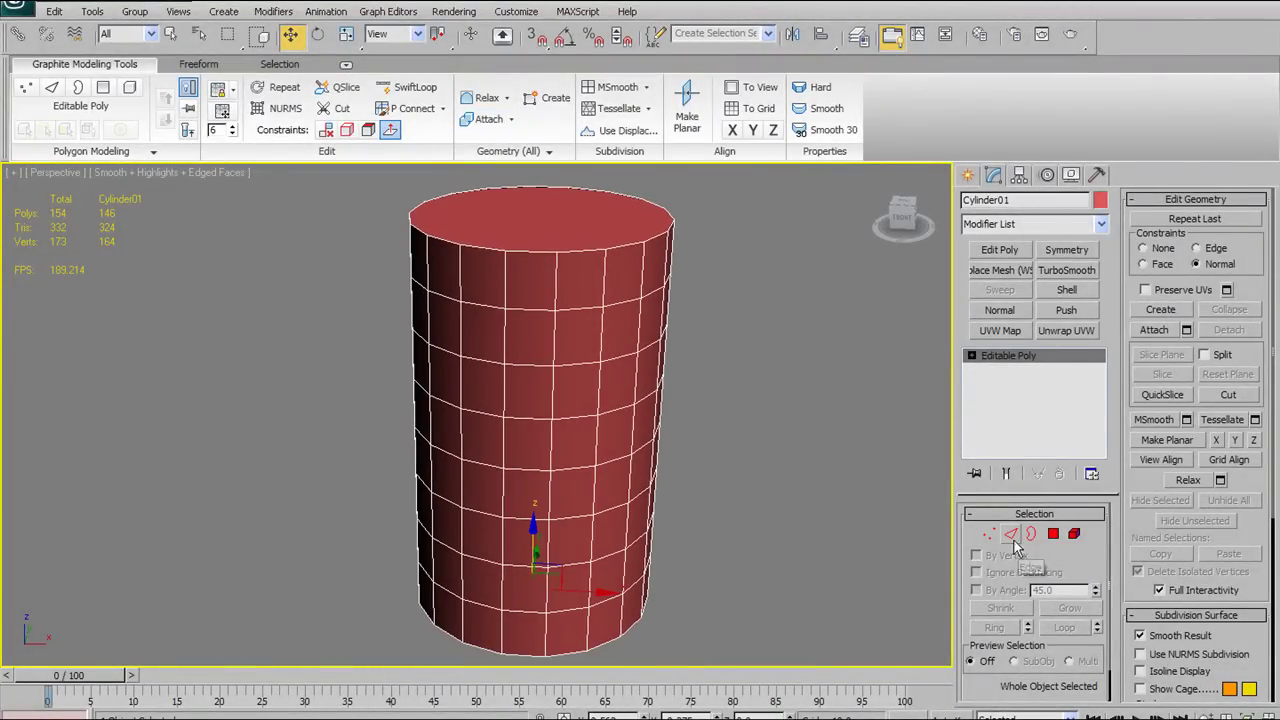
{"action": "left_click", "coordinate": [1011, 535]}
{"action": "key", "text": "1"}
{"action": "left_click_drag", "start_coordinate": [445, 336], "coordinate": [620, 503]}
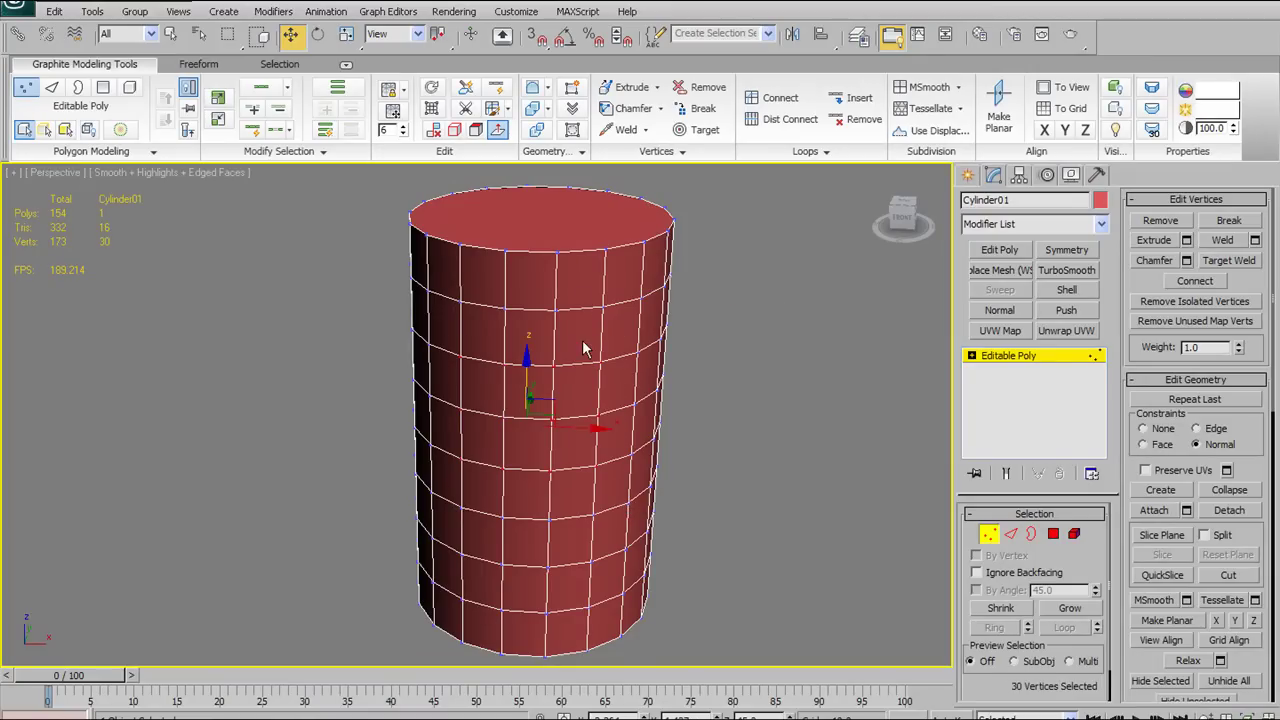
{"action": "left_click_drag", "start_coordinate": [631, 480], "coordinate": [633, 503]}
{"action": "middle_click_drag", "start_coordinate": [587, 416], "coordinate": [600, 334], "text": "alt"}
{"action": "middle_click_drag", "start_coordinate": [592, 268], "coordinate": [550, 185], "text": "alt"}
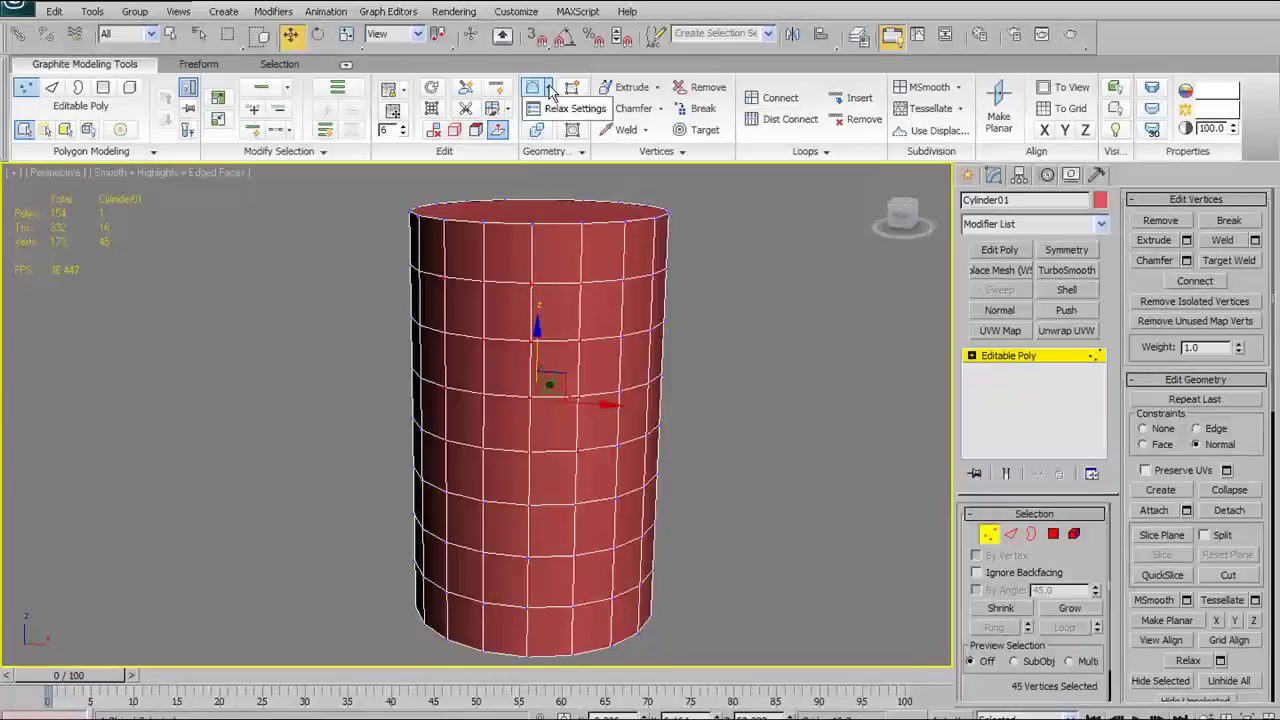
Open the Relax settings for the selected vertices and move the dialog clear of the cylinder
{"action": "left_click", "coordinate": [557, 105]}
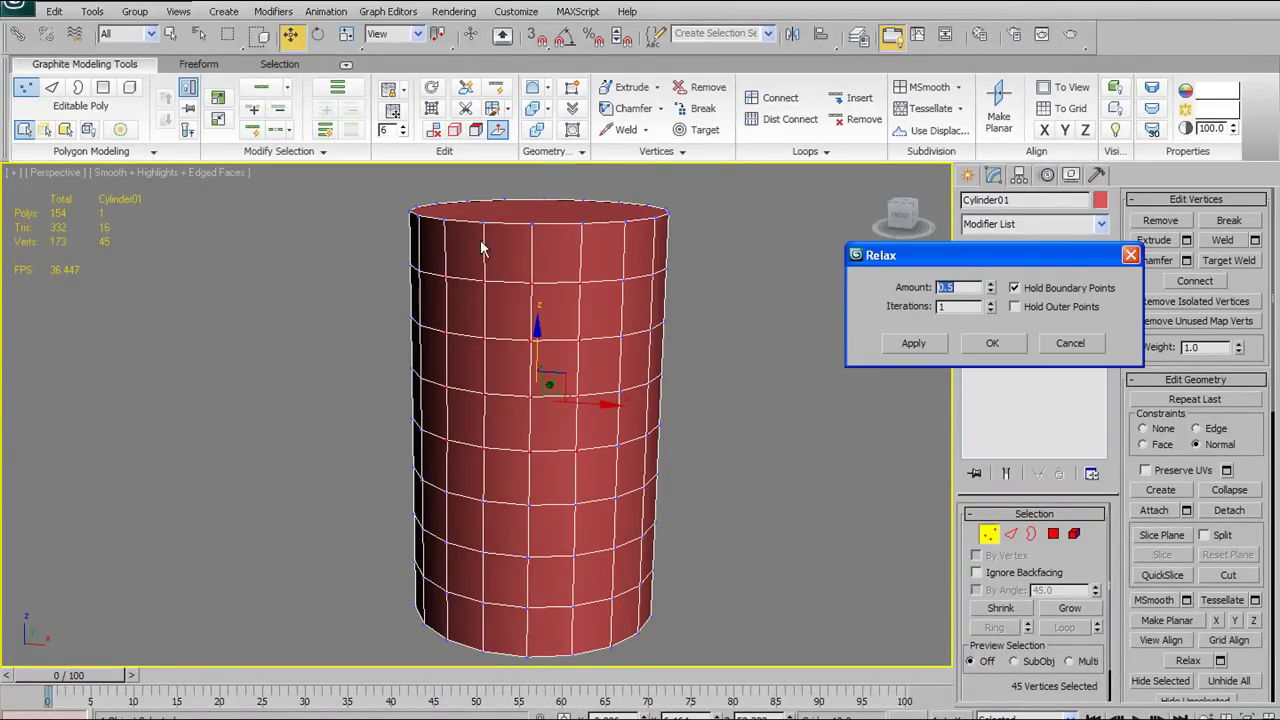
{"action": "left_click_drag", "start_coordinate": [900, 255], "coordinate": [70, 267]}
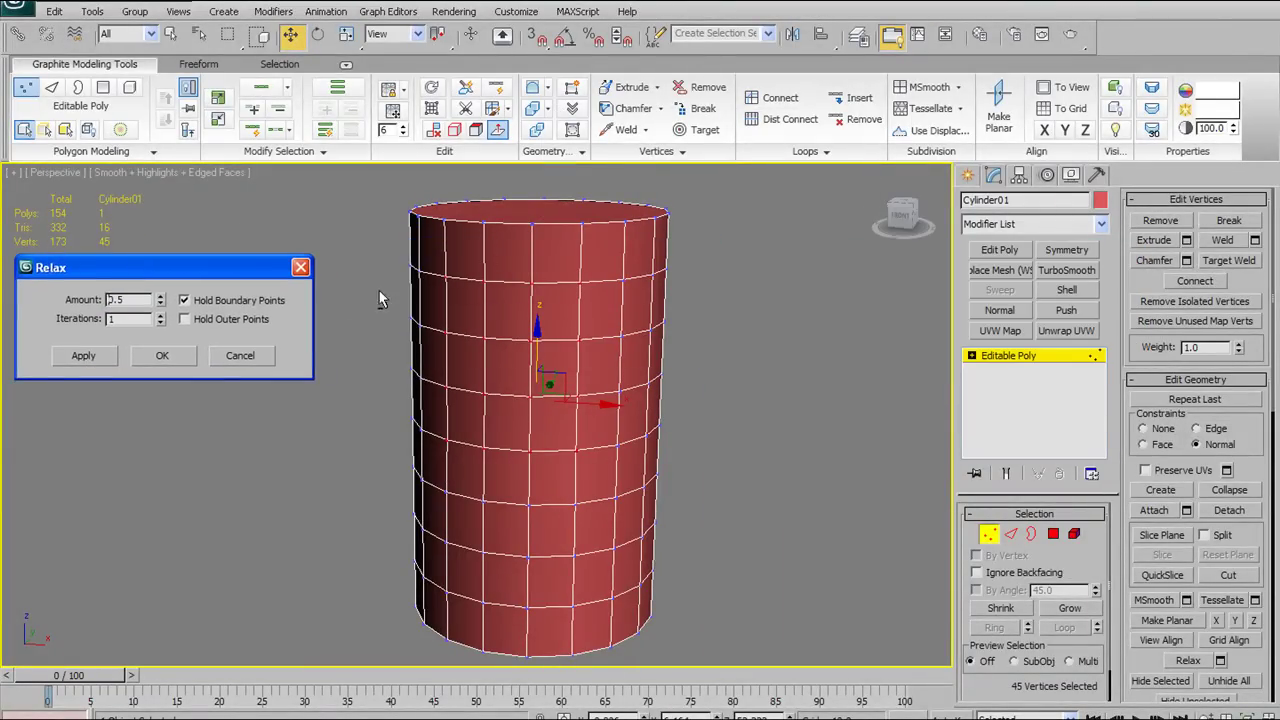
{"action": "mouse_move", "coordinate": [588, 298]}
{"action": "middle_mouse_down", "text": "alt"}
{"action": "mouse_move", "coordinate": [494, 314]}
{"action": "mouse_move", "coordinate": [462, 289]}
{"action": "mouse_move", "coordinate": [578, 300]}
{"action": "middle_mouse_up", "text": "alt"}
{"action": "middle_click_drag", "start_coordinate": [450, 314], "coordinate": [525, 287], "text": "alt"}
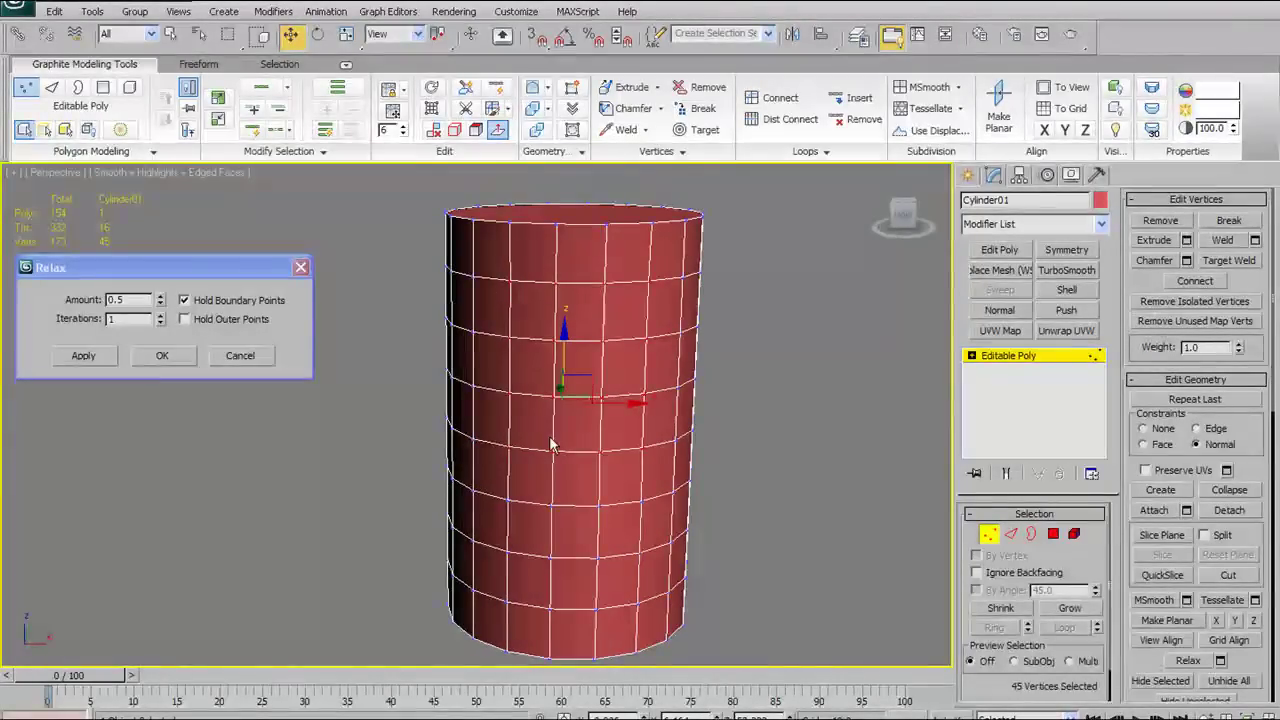
{"action": "mouse_move", "coordinate": [552, 442]}
{"action": "middle_mouse_down", "text": "alt"}
{"action": "mouse_move", "coordinate": [538, 458]}
{"action": "mouse_move", "coordinate": [447, 349]}
{"action": "mouse_move", "coordinate": [447, 367]}
{"action": "middle_mouse_up", "text": "alt"}
Try relaxing the selected vertices several times with amount 0.5 and 1 iteration, and undo it
{"action": "left_click", "coordinate": [102, 352]}
{"action": "left_click", "coordinate": [102, 352]}
{"action": "left_click", "coordinate": [102, 352]}
{"action": "left_click", "coordinate": [102, 352]}
{"action": "mouse_move", "coordinate": [600, 320]}
{"action": "middle_mouse_down", "text": "alt"}
{"action": "mouse_move", "coordinate": [620, 313]}
{"action": "mouse_move", "coordinate": [487, 305]}
{"action": "mouse_move", "coordinate": [548, 295]}
{"action": "mouse_move", "coordinate": [571, 357]}
{"action": "middle_mouse_up", "text": "alt"}
{"action": "middle_click_drag", "start_coordinate": [677, 461], "coordinate": [708, 467], "text": "alt"}
{"action": "key", "text": "ctrl+z"}
{"action": "key", "text": "ctrl+z"}
With Ignore Backfacing enabled, select a block of front vertices, try relaxing them repeatedly at amount 0.5, and undo it
{"action": "middle_click_drag", "start_coordinate": [650, 463], "coordinate": [742, 472], "text": "alt"}
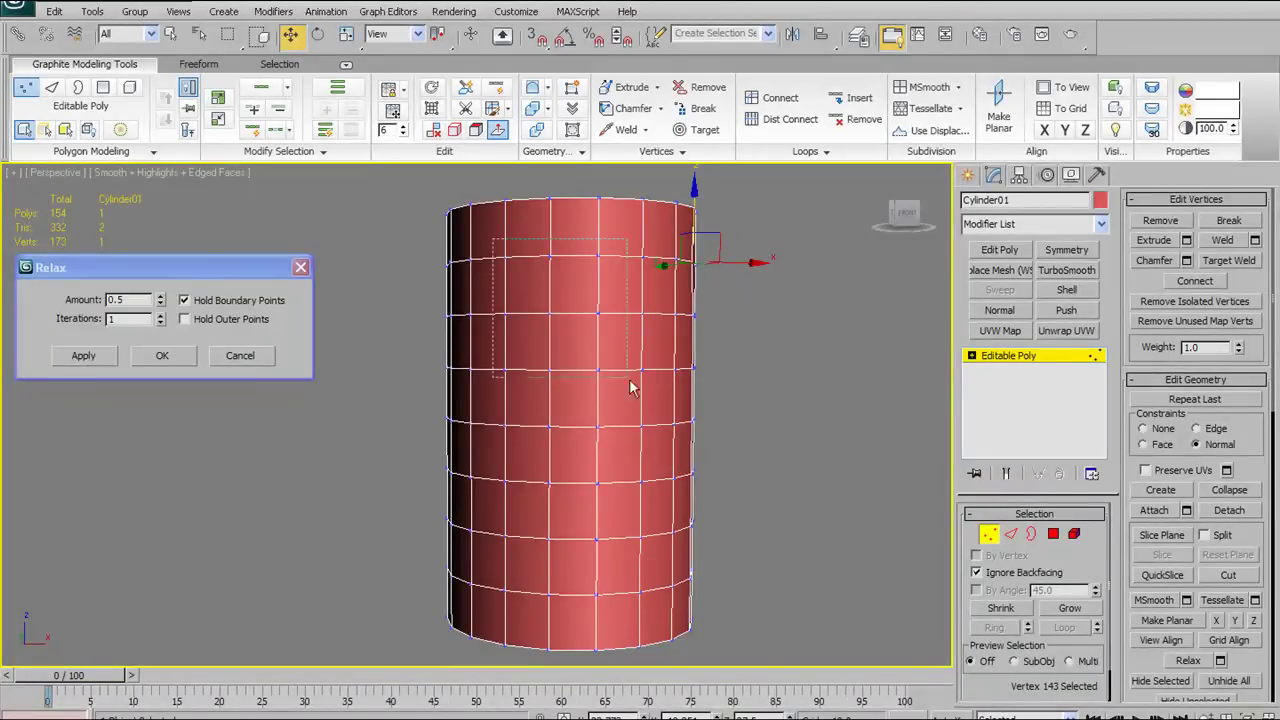
{"action": "left_click_drag", "start_coordinate": [665, 487], "coordinate": [665, 487]}
{"action": "middle_click_drag", "start_coordinate": [594, 486], "coordinate": [600, 405], "text": "alt"}
{"action": "left_click", "coordinate": [102, 359]}
{"action": "left_click", "coordinate": [102, 359]}
{"action": "left_click", "coordinate": [102, 359]}
{"action": "left_click", "coordinate": [102, 359]}
{"action": "left_click", "coordinate": [102, 359]}
{"action": "left_click", "coordinate": [103, 359]}
{"action": "left_click", "coordinate": [103, 358]}
{"action": "middle_click_drag", "start_coordinate": [686, 358], "coordinate": [717, 375], "text": "alt"}
{"action": "key", "text": "ctrl+z"}
{"action": "key", "text": "ctrl+z"}
{"action": "key", "text": "ctrl+z"}
{"action": "key", "text": "ctrl+z"}
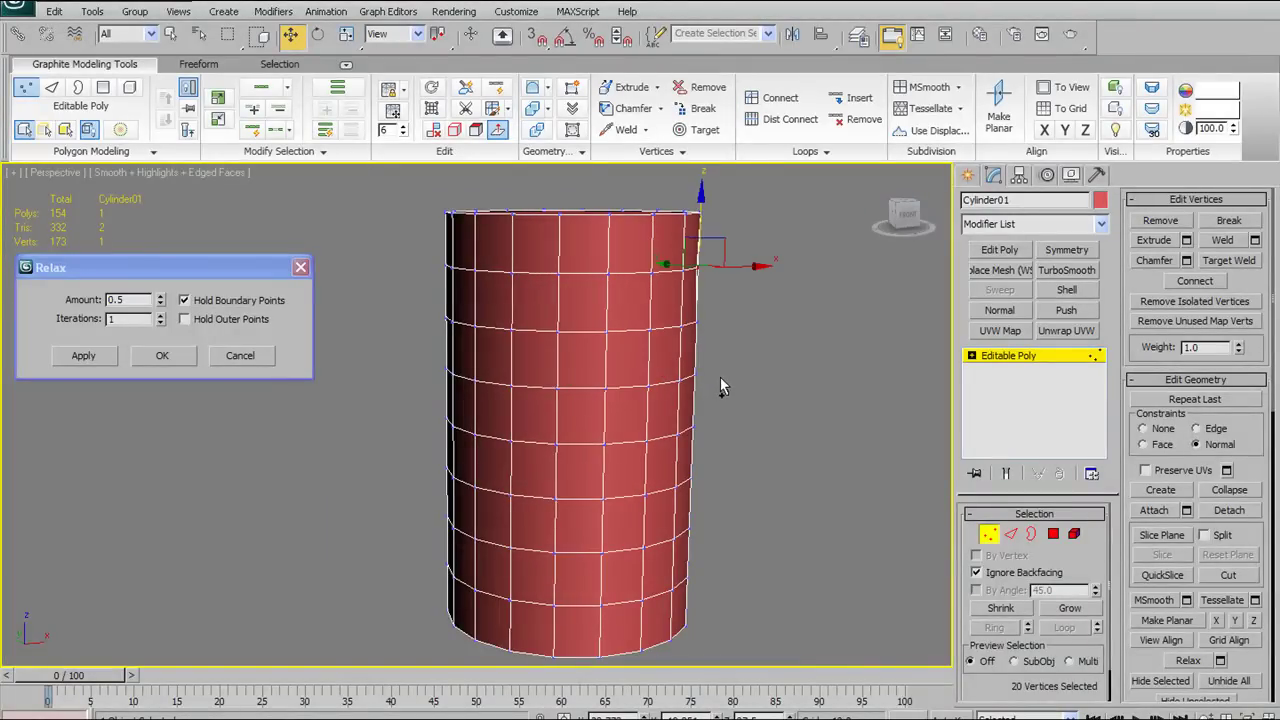
Examine the Hold Boundary Points and Hold Outer Points options of Relax, and accept the settings
{"action": "middle_click_drag", "start_coordinate": [684, 377], "coordinate": [333, 324], "text": "alt"}
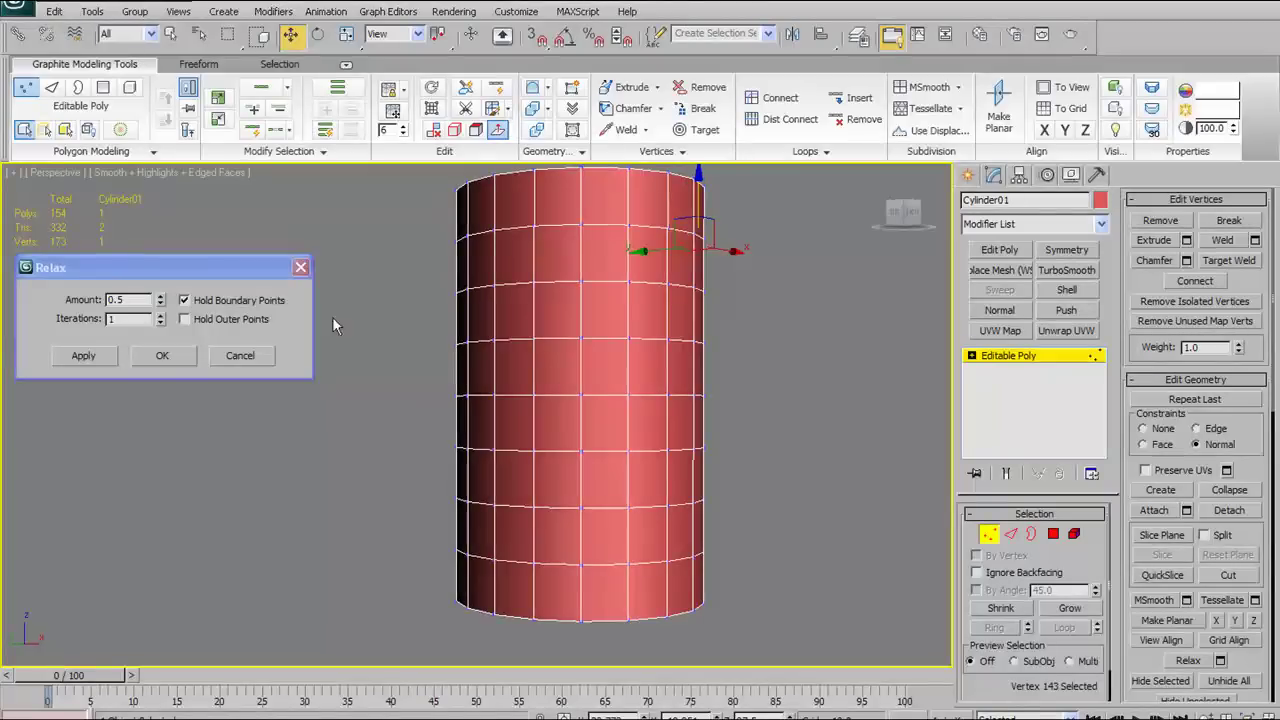
{"action": "left_click_drag", "start_coordinate": [250, 272], "coordinate": [310, 230]}
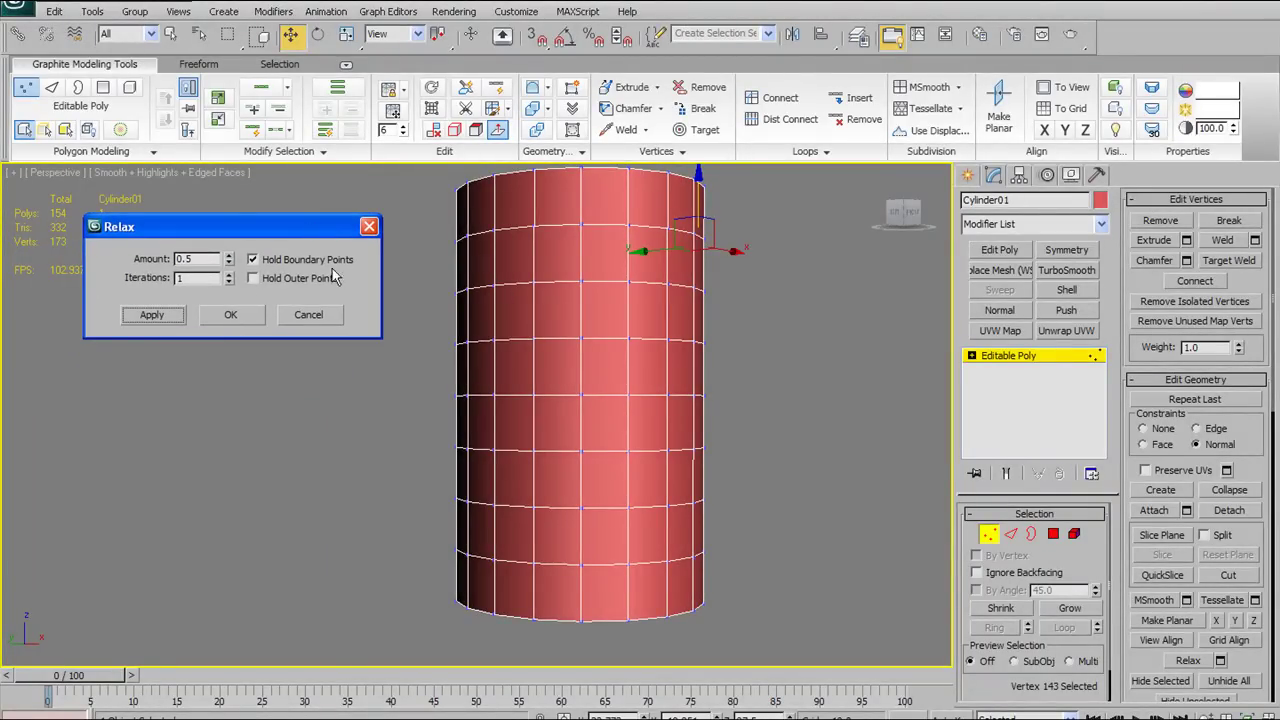
{"action": "middle_click_drag", "start_coordinate": [654, 309], "coordinate": [561, 340]}
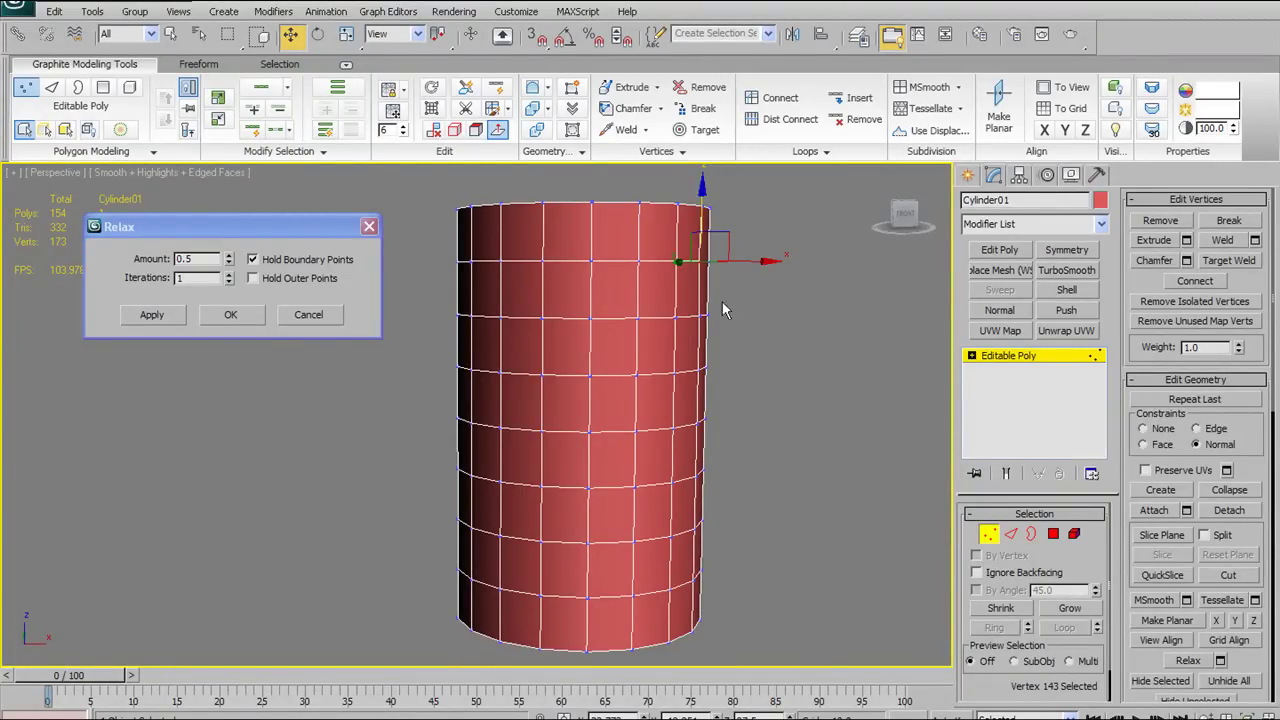
{"action": "left_click", "coordinate": [231, 315]}
Select the vertices along the left side of the cylinder's middle rows and set the reference coordinate system to Screen
{"action": "mouse_move", "coordinate": [723, 257]}
{"action": "middle_mouse_down", "text": "alt"}
{"action": "mouse_move", "coordinate": [671, 264]}
{"action": "mouse_move", "coordinate": [703, 309]}
{"action": "mouse_move", "coordinate": [718, 256]}
{"action": "middle_mouse_up", "text": "alt"}
{"action": "left_click_drag", "start_coordinate": [384, 284], "coordinate": [549, 531]}
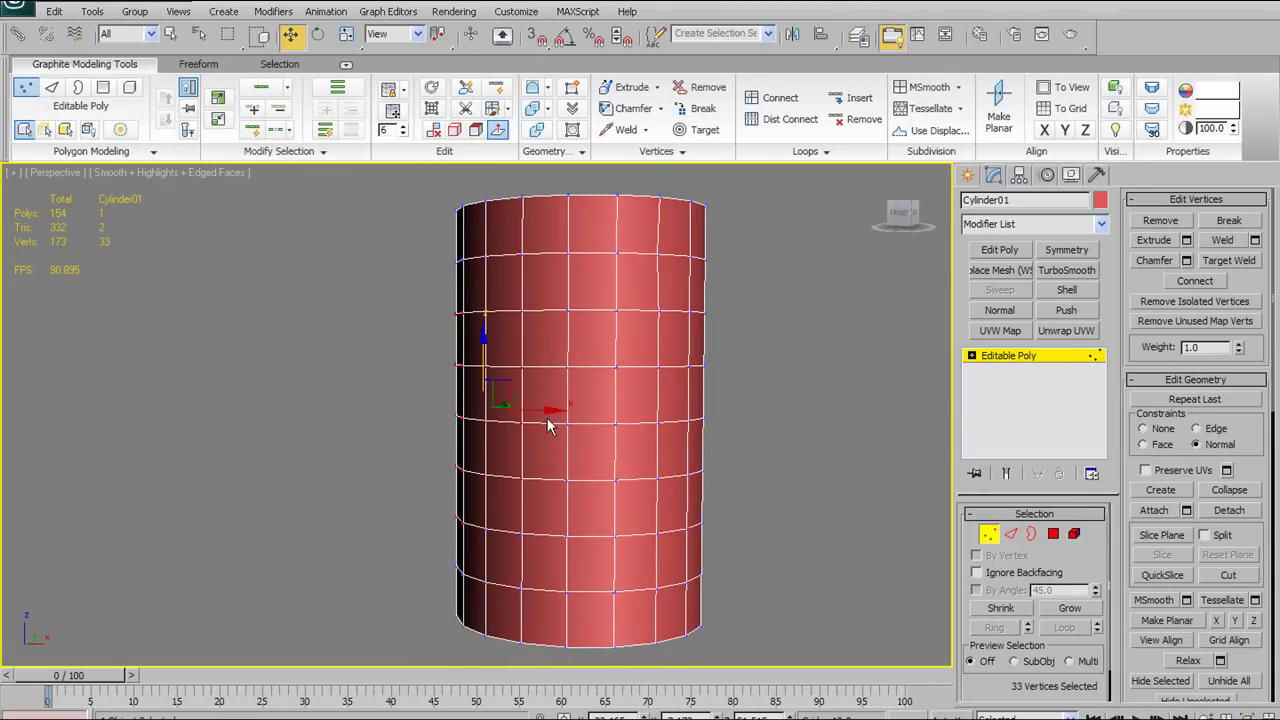
{"action": "left_click", "coordinate": [395, 34]}
{"action": "left_click", "coordinate": [385, 52]}
Set the editing constraint to None and move the selected vertices sideways out of the cylinder to form a bulge
{"action": "left_click_drag", "start_coordinate": [542, 408], "coordinate": [495, 410]}
{"action": "right_click", "coordinate": [512, 408]}
{"action": "middle_click_drag", "start_coordinate": [568, 408], "coordinate": [613, 399], "text": "alt"}
{"action": "left_click_drag", "start_coordinate": [614, 407], "coordinate": [586, 407]}
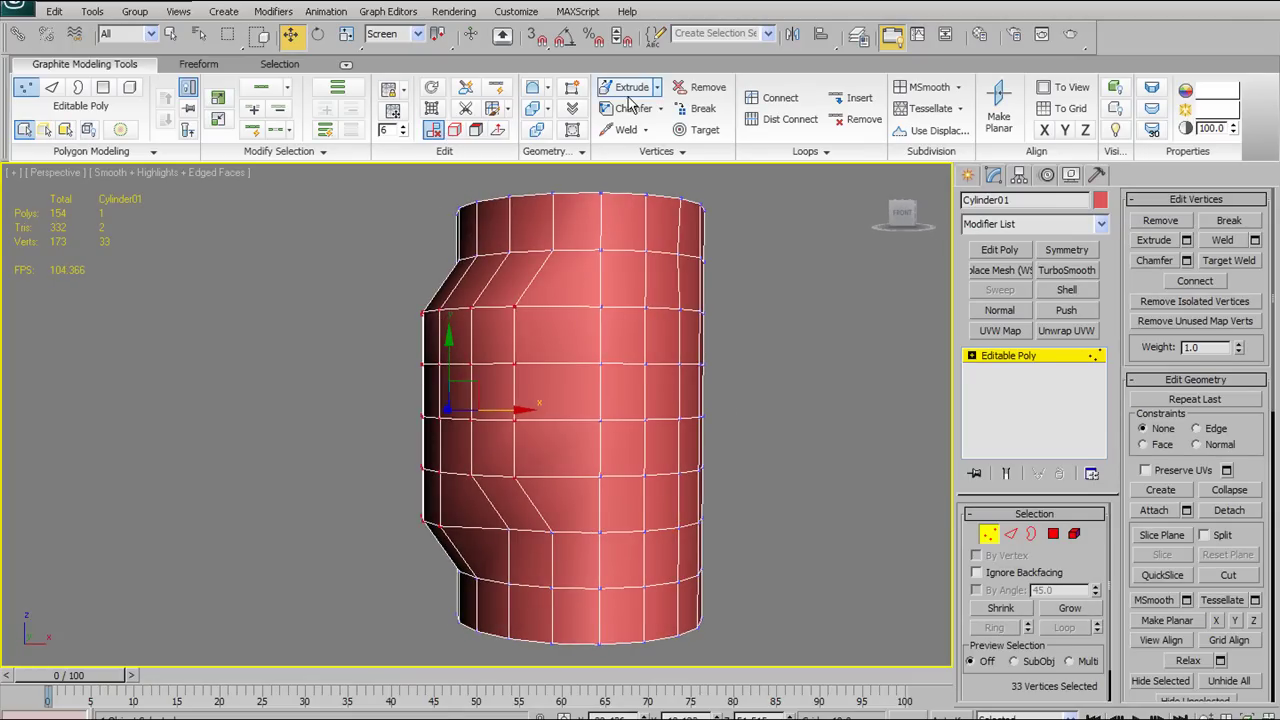
Relax the bulged vertices repeatedly until the bulge is smoothed back into the cylinder's side
{"action": "left_click", "coordinate": [535, 91]}
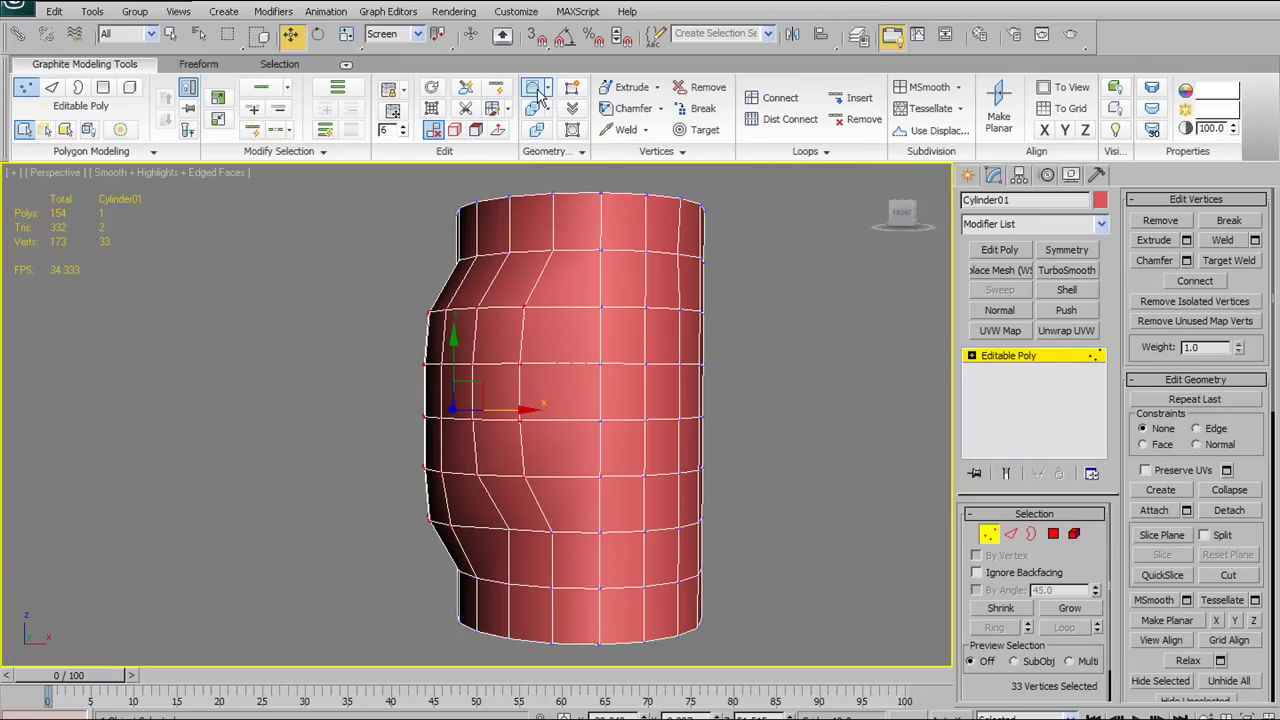
{"action": "left_click", "coordinate": [533, 91]}
{"action": "left_click", "coordinate": [533, 91]}
{"action": "left_click", "coordinate": [533, 91]}
{"action": "left_click", "coordinate": [533, 91]}
{"action": "left_click", "coordinate": [532, 89]}
{"action": "left_click", "coordinate": [532, 89]}
{"action": "left_click", "coordinate": [532, 89]}
{"action": "left_click", "coordinate": [532, 89]}
{"action": "left_click", "coordinate": [532, 89]}
{"action": "left_click", "coordinate": [532, 89]}
{"action": "middle_click_drag", "start_coordinate": [580, 334], "coordinate": [669, 337], "text": "alt"}
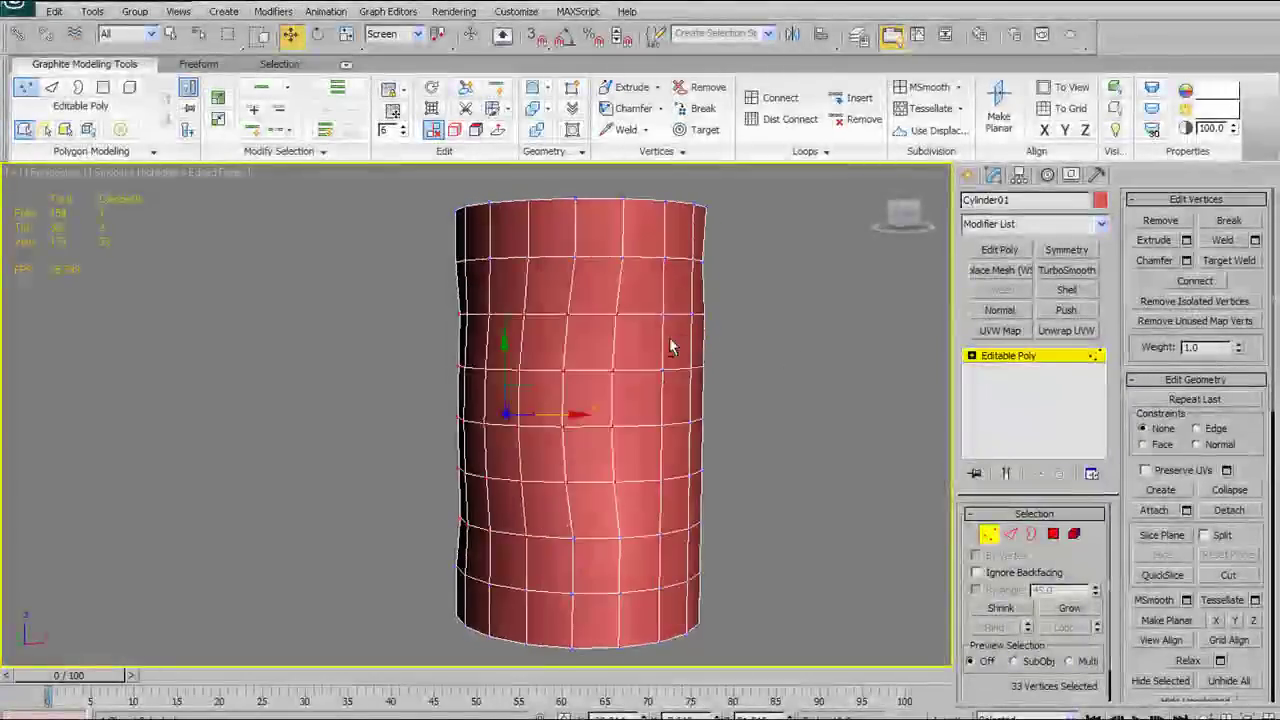
Undo the relax passes on the cylinder's selected vertices and leave vertex level
{"action": "key", "text": "ctrl+z"}
{"action": "key", "text": "ctrl+z"}
{"action": "key", "text": "ctrl+z"}
{"action": "key", "text": "ctrl+z"}
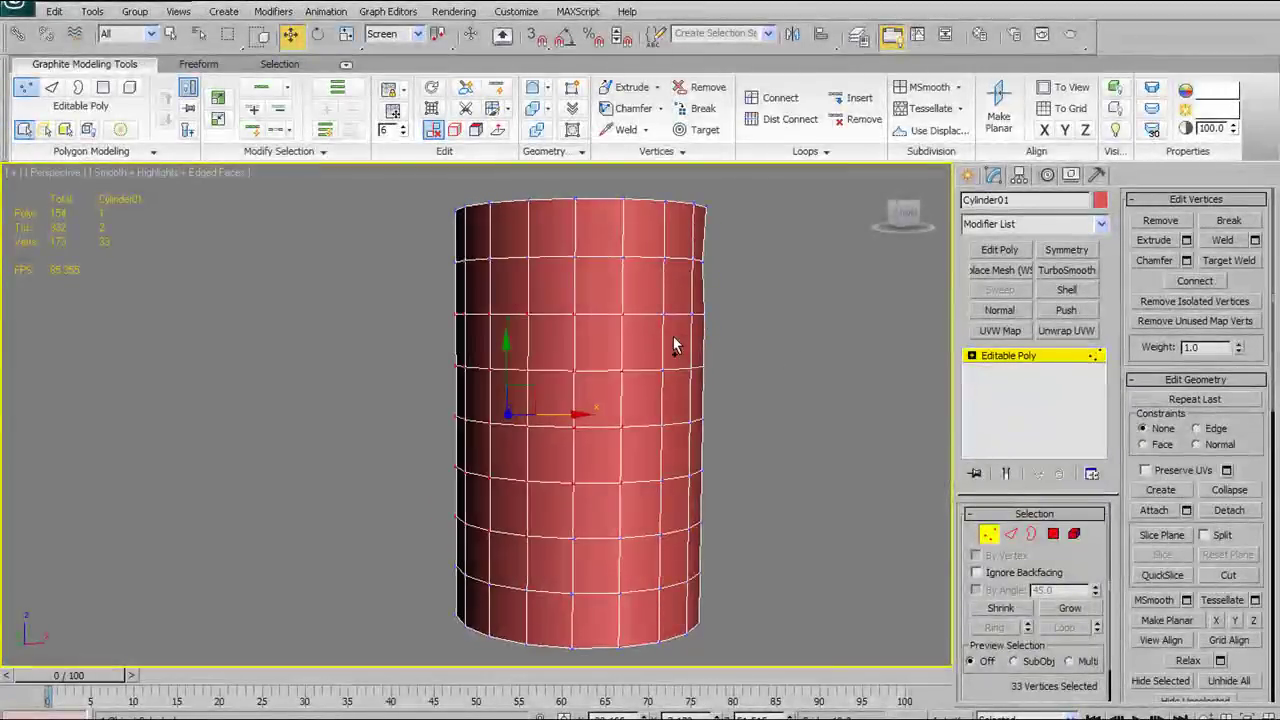
{"action": "mouse_move", "coordinate": [657, 341]}
{"action": "middle_mouse_down", "text": "alt"}
{"action": "mouse_move", "coordinate": [698, 348]}
{"action": "mouse_move", "coordinate": [680, 350]}
{"action": "middle_mouse_up", "text": "alt"}
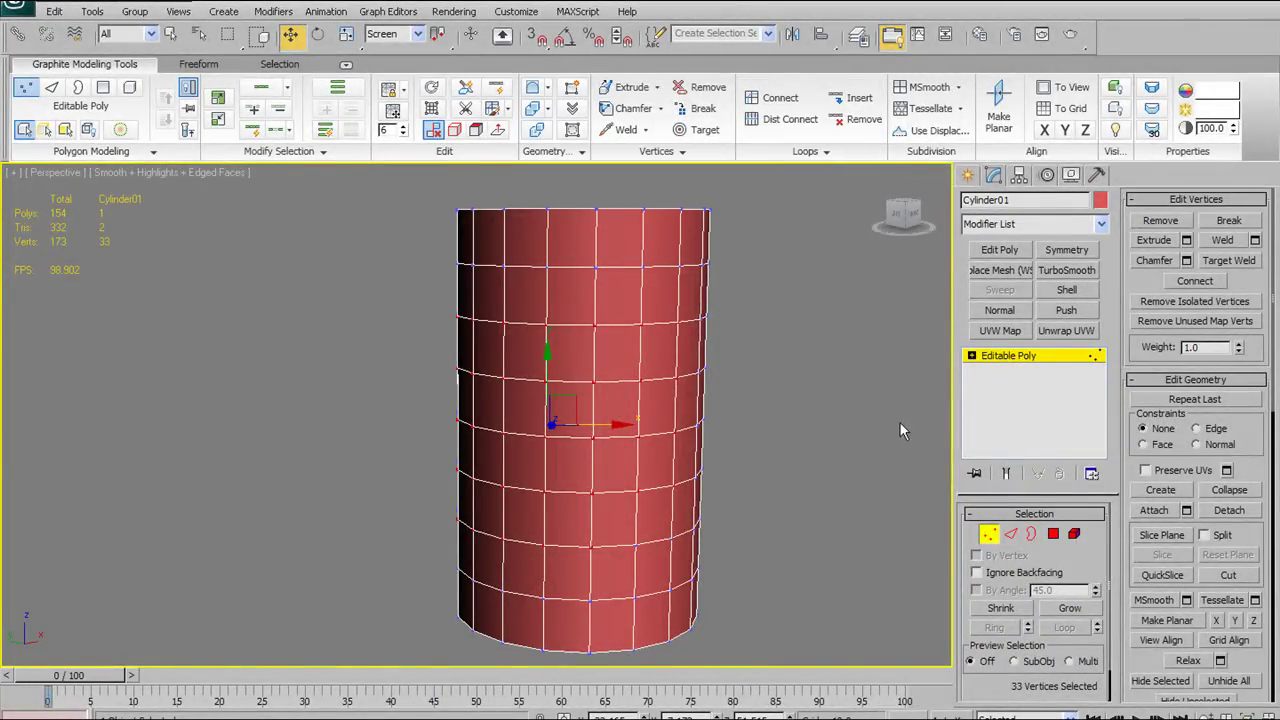
{"action": "left_click", "coordinate": [988, 536]}
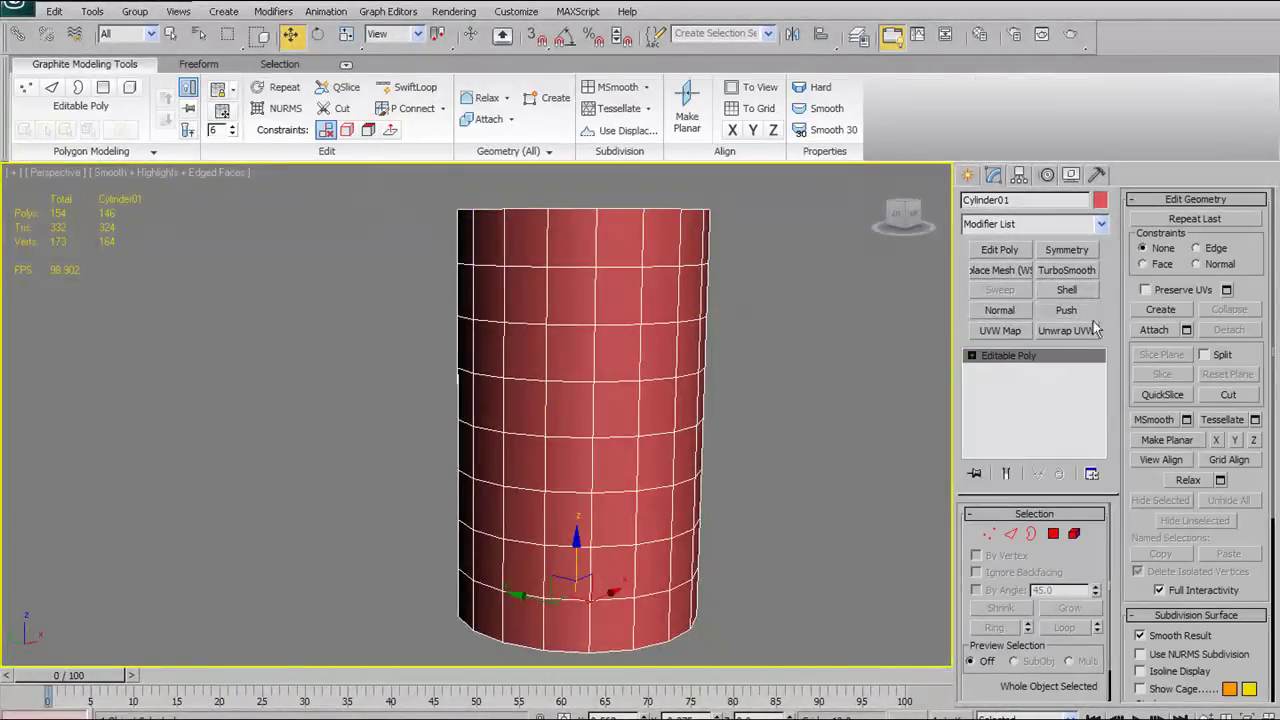
Select a two-by-two block of four polygons on the cylinder's upper left side, and leave polygon level
{"action": "left_click", "coordinate": [1056, 534]}
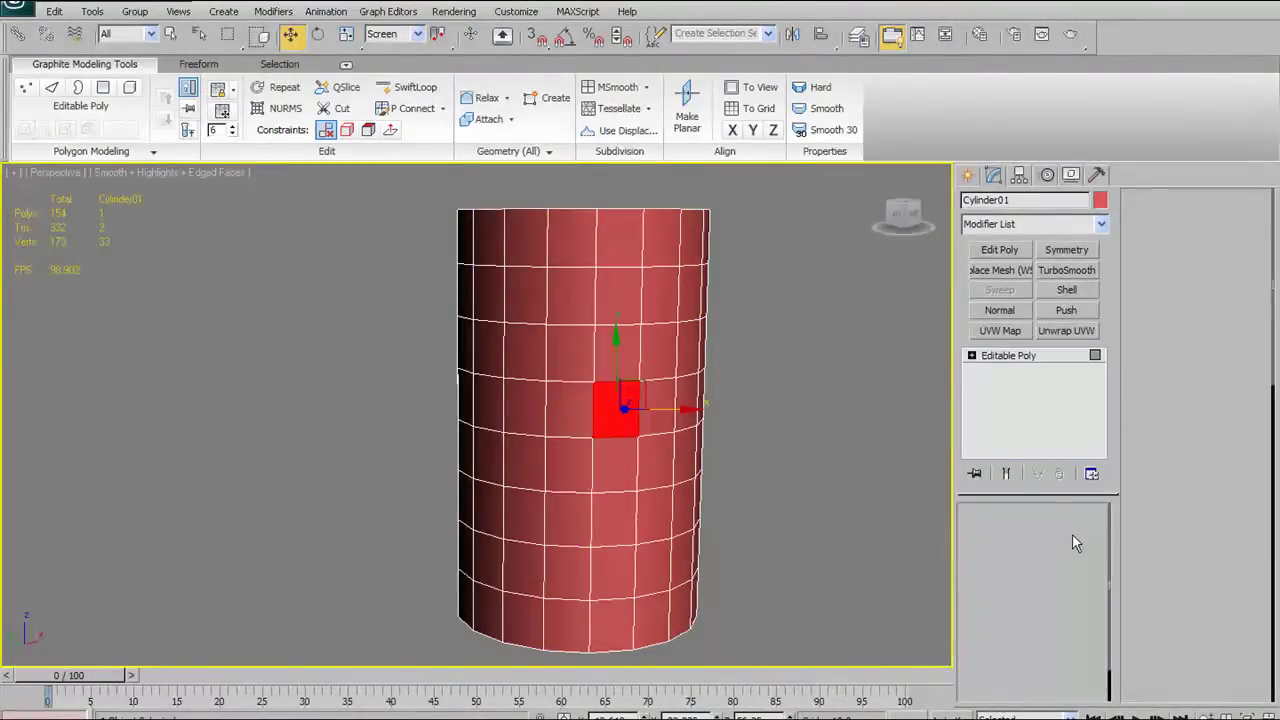
{"action": "left_click", "coordinate": [518, 300]}
{"action": "left_click", "coordinate": [518, 345], "text": "ctrl"}
{"action": "left_click", "coordinate": [492, 330], "text": "ctrl"}
{"action": "left_click", "coordinate": [488, 295], "text": "ctrl"}
{"action": "mouse_move", "coordinate": [608, 343]}
{"action": "middle_mouse_down", "text": "alt"}
{"action": "mouse_move", "coordinate": [583, 366]}
{"action": "mouse_move", "coordinate": [622, 348]}
{"action": "middle_mouse_up", "text": "alt"}
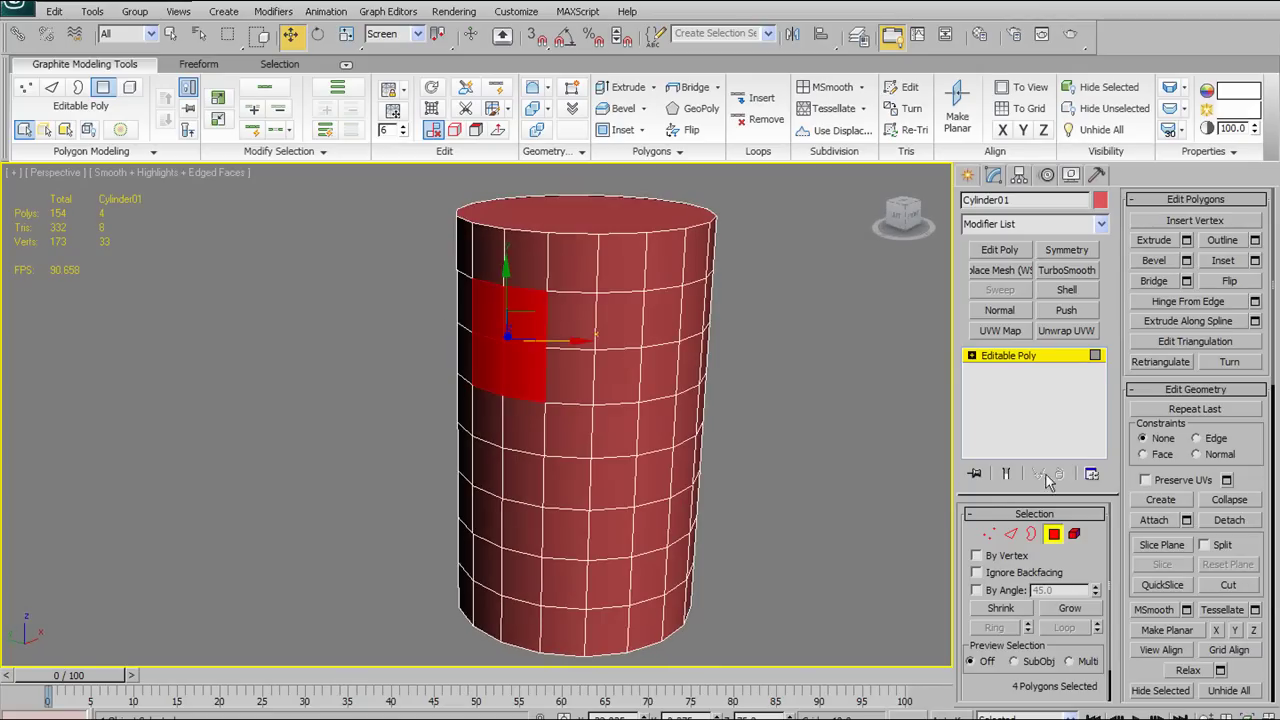
{"action": "left_click", "coordinate": [1054, 535]}
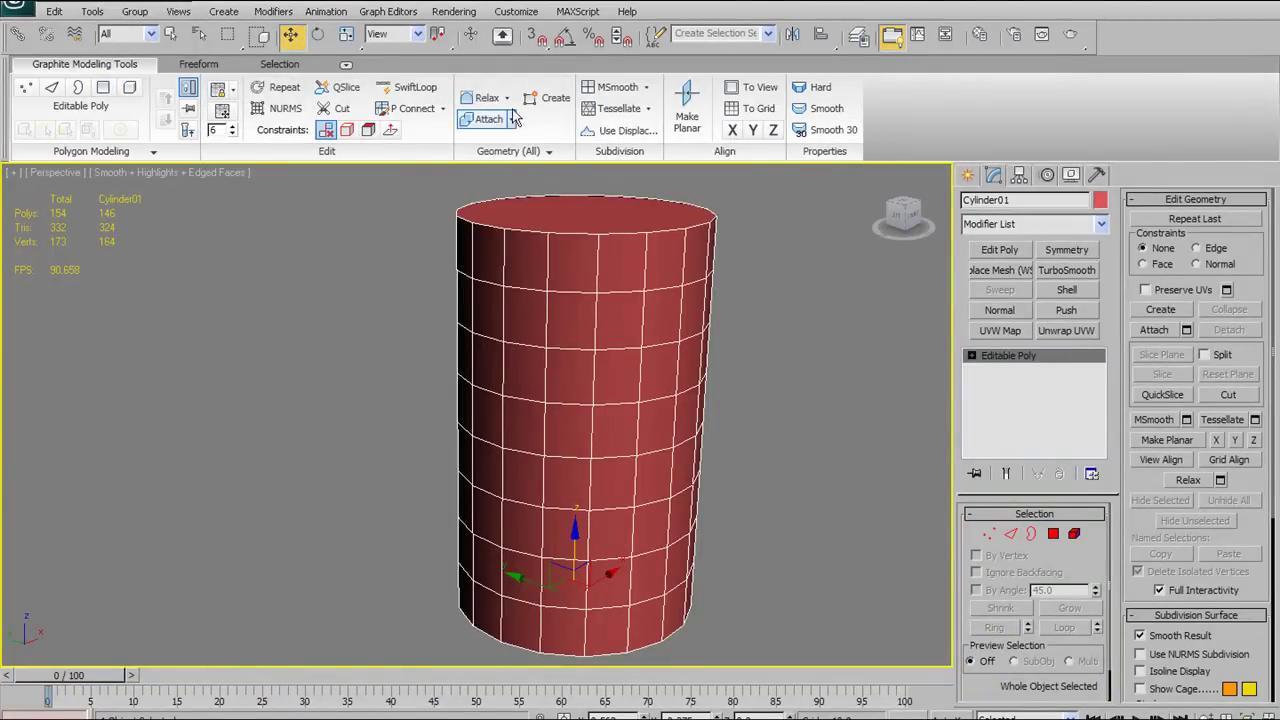
Return to polygon level and activate the Create tool for adding new polygons to the cylinder object
{"action": "key", "text": "4"}
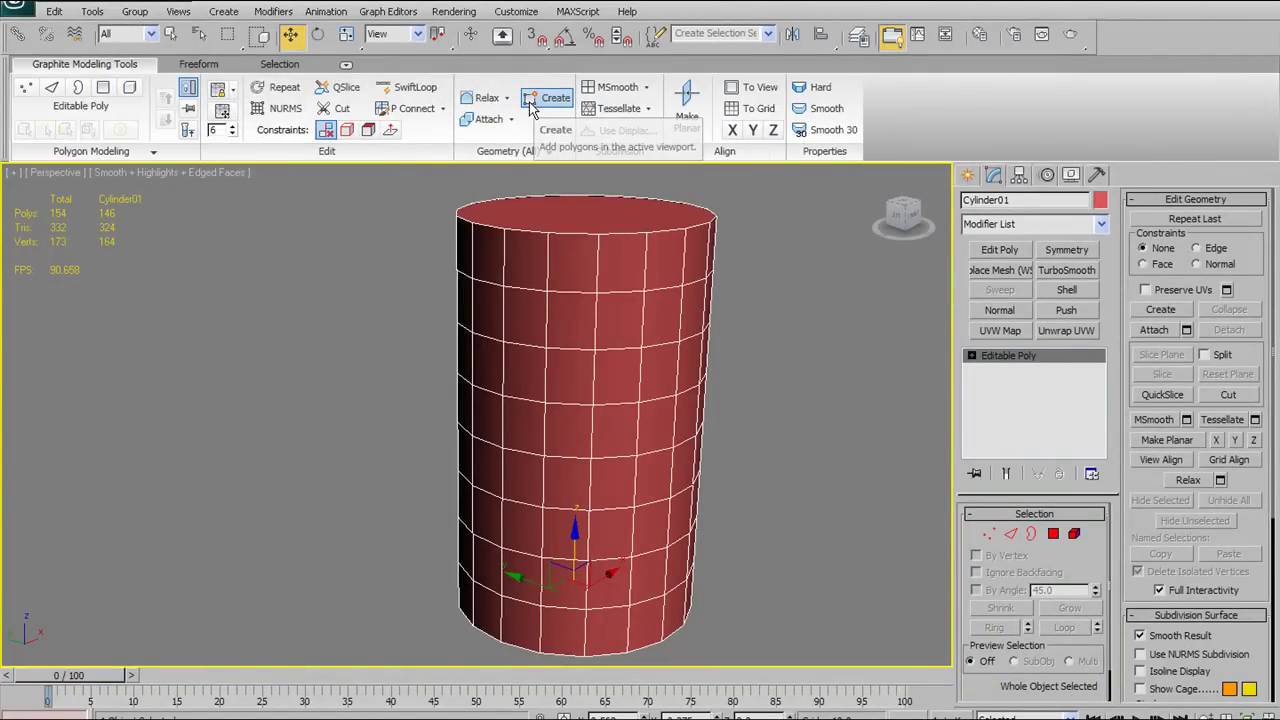
{"action": "middle_click_drag", "start_coordinate": [551, 280], "coordinate": [615, 391], "text": "alt"}
{"action": "scroll", "coordinate": [600, 234], "scroll_direction": "down", "scroll_amount": 2}
{"action": "scroll", "coordinate": [615, 391], "scroll_direction": "up", "scroll_amount": 2}
{"action": "middle_click_drag", "start_coordinate": [623, 340], "coordinate": [685, 411], "text": "alt"}
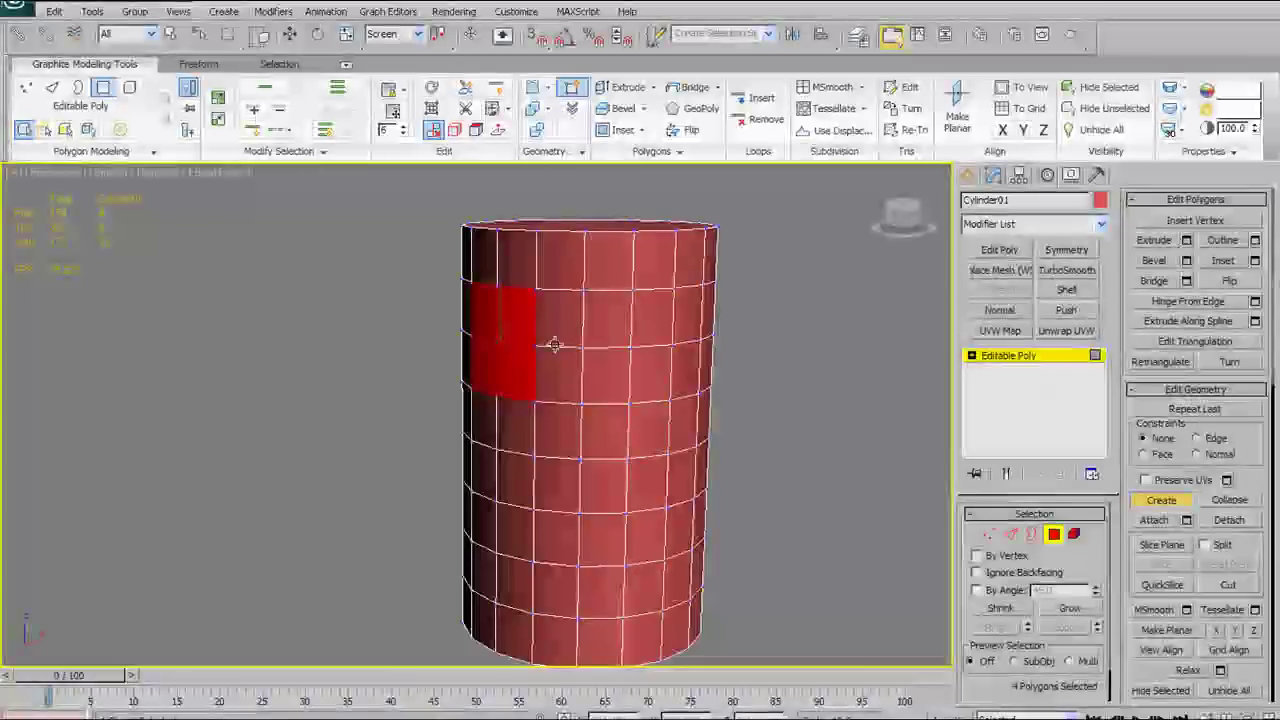
{"action": "middle_click_drag", "start_coordinate": [557, 331], "coordinate": [569, 225], "text": "alt"}
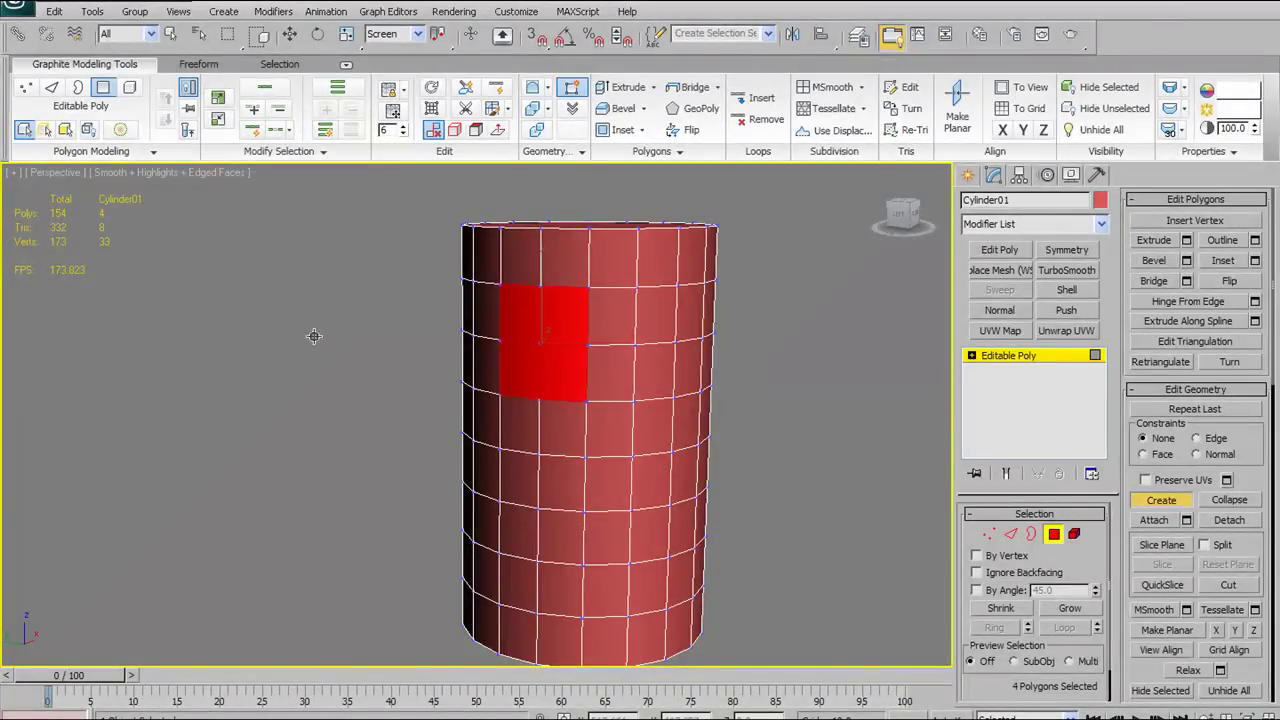
{"action": "middle_click_drag", "start_coordinate": [582, 320], "coordinate": [611, 306], "text": "alt"}
Try to draw a new polygon in the empty space beside the cylinder, and remove it
{"action": "middle_click_drag", "start_coordinate": [668, 387], "coordinate": [608, 497]}
{"action": "key", "text": "f"}
{"action": "scroll", "coordinate": [495, 426], "scroll_direction": "up", "scroll_amount": 2}
{"action": "middle_click_drag", "start_coordinate": [494, 426], "coordinate": [311, 371], "text": "alt"}
{"action": "mouse_move", "coordinate": [371, 254]}
{"action": "left_mouse_down"}
{"action": "mouse_move", "coordinate": [265, 224]}
{"action": "mouse_move", "coordinate": [223, 277]}
{"action": "left_mouse_up"}
{"action": "left_click_drag", "start_coordinate": [254, 374], "coordinate": [257, 366]}
{"action": "mouse_move", "coordinate": [530, 312]}
{"action": "middle_mouse_down", "text": "alt"}
{"action": "mouse_move", "coordinate": [646, 289]}
{"action": "mouse_move", "coordinate": [543, 306]}
{"action": "middle_mouse_up", "text": "alt"}
{"action": "key", "text": "Delete"}
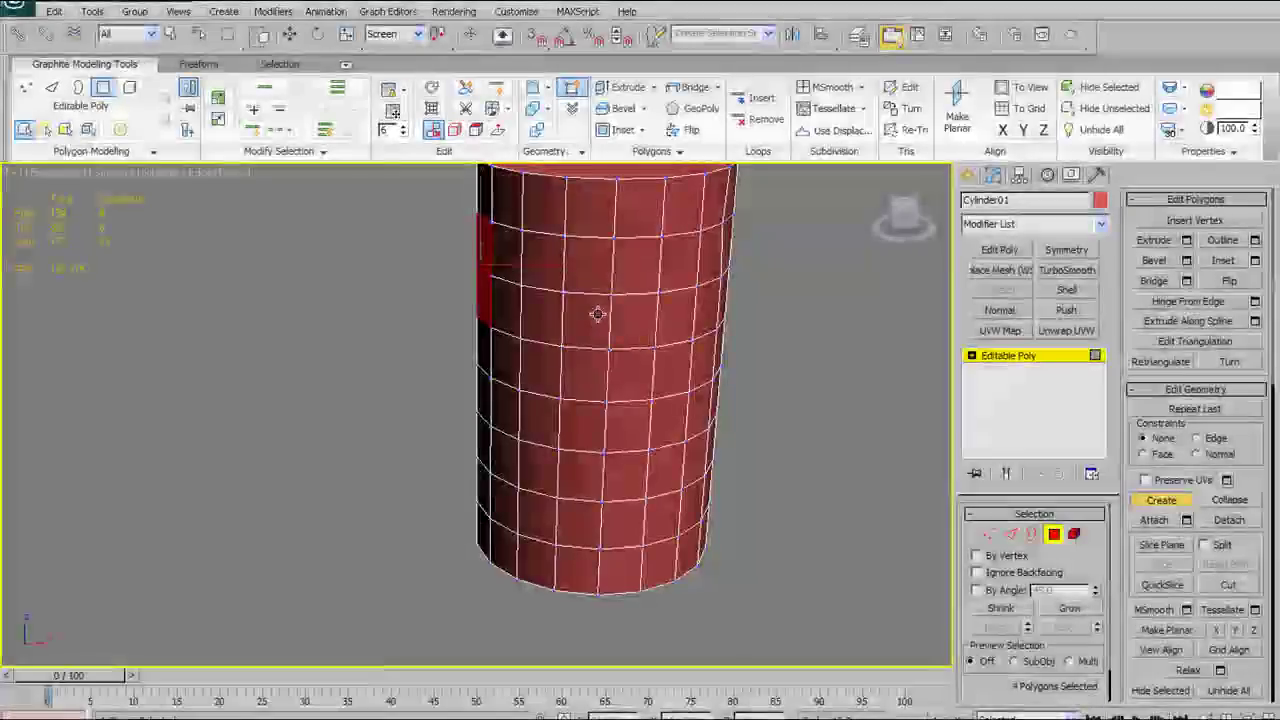
Create a free-standing four-sided polygon to the left of the cylinder in the Front view, and leave polygon level
{"action": "key", "text": "f"}
{"action": "scroll", "coordinate": [626, 348], "scroll_direction": "up", "scroll_amount": 2}
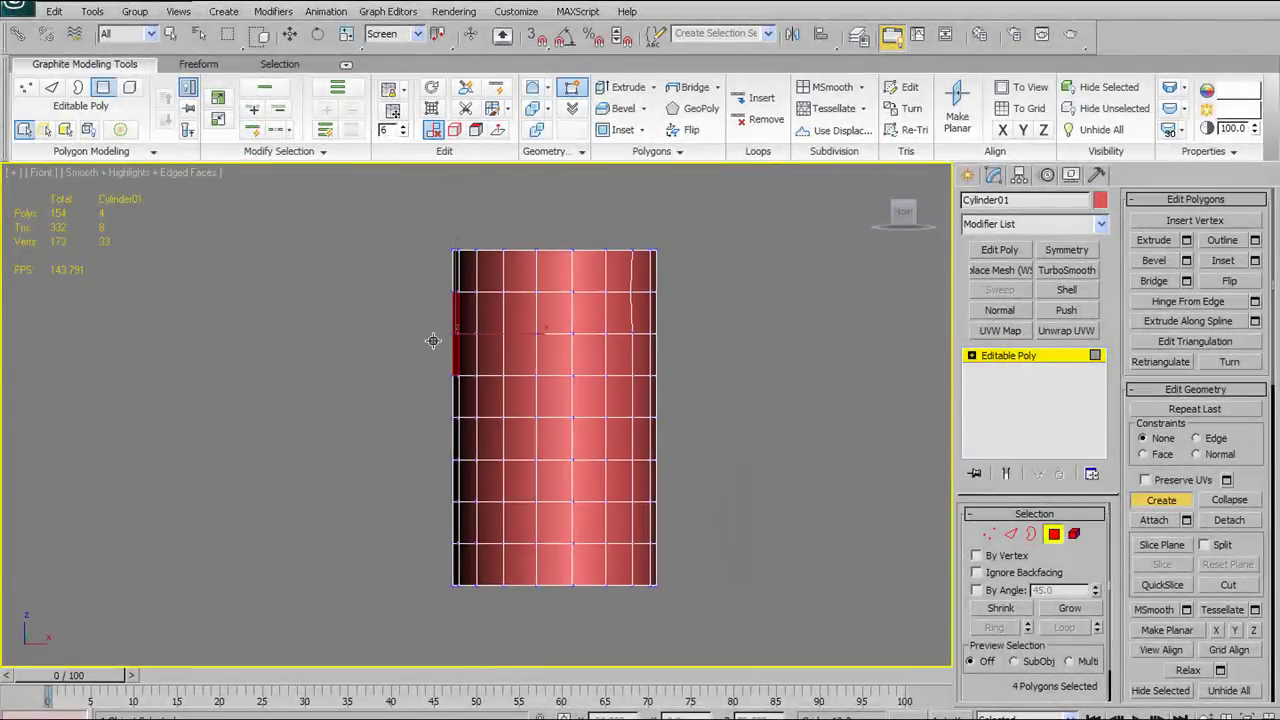
{"action": "left_click", "coordinate": [362, 340]}
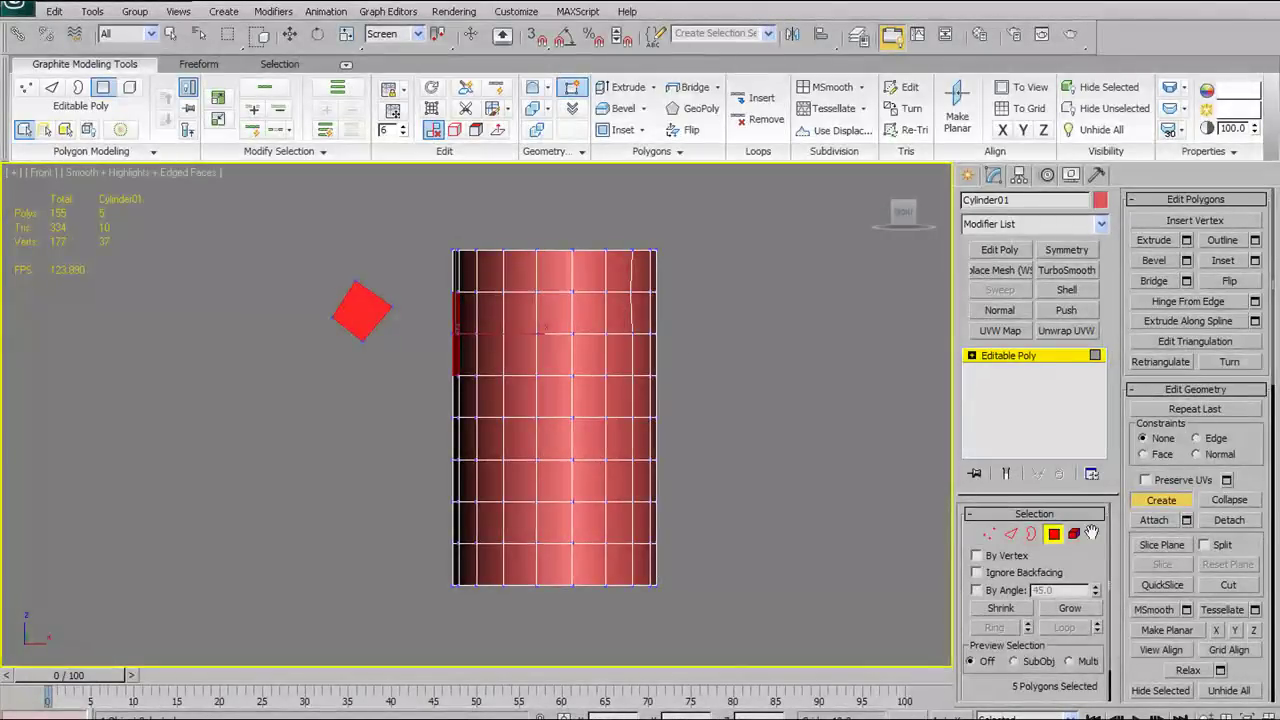
{"action": "left_click", "coordinate": [1053, 536]}
{"action": "key", "text": "w"}
Check the new polygon as a separate element by selecting it at element level, clear the selection and leave the level
{"action": "mouse_move", "coordinate": [549, 374]}
{"action": "middle_mouse_down", "text": "alt"}
{"action": "mouse_move", "coordinate": [694, 360]}
{"action": "mouse_move", "coordinate": [603, 357]}
{"action": "mouse_move", "coordinate": [640, 263]}
{"action": "mouse_move", "coordinate": [569, 347]}
{"action": "mouse_move", "coordinate": [746, 356]}
{"action": "mouse_move", "coordinate": [552, 360]}
{"action": "mouse_move", "coordinate": [512, 400]}
{"action": "mouse_move", "coordinate": [594, 329]}
{"action": "mouse_move", "coordinate": [560, 374]}
{"action": "middle_mouse_up", "text": "alt"}
{"action": "scroll", "coordinate": [531, 349], "scroll_direction": "up", "scroll_amount": 2}
{"action": "scroll", "coordinate": [512, 400], "scroll_direction": "down", "scroll_amount": 1}
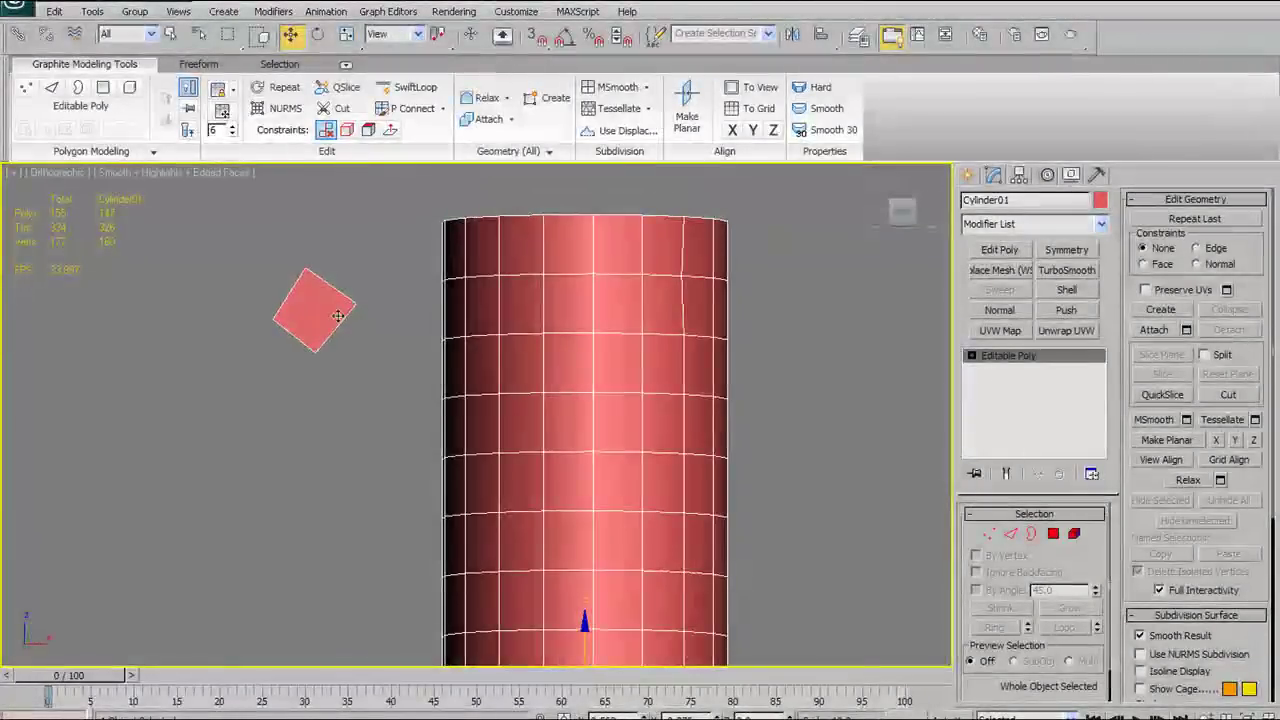
{"action": "scroll", "coordinate": [643, 441], "scroll_direction": "down", "scroll_amount": 3}
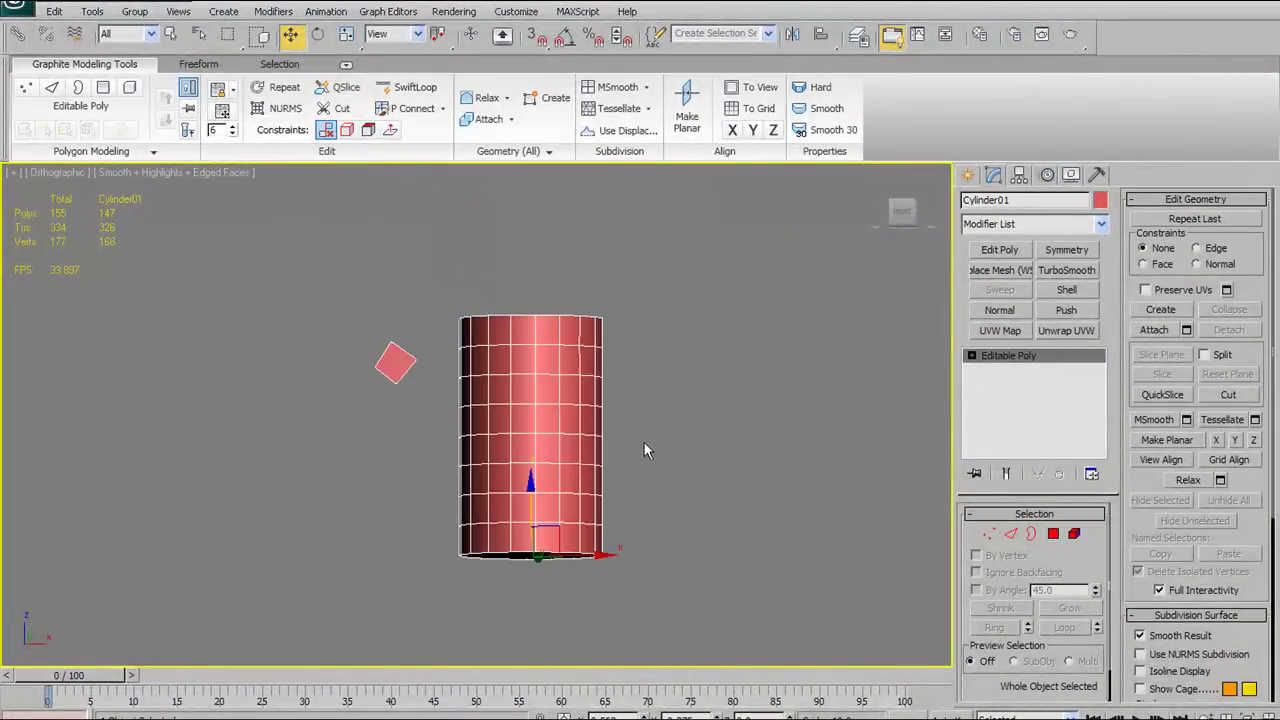
{"action": "scroll", "coordinate": [643, 441], "scroll_direction": "up", "scroll_amount": 1}
{"action": "left_click", "coordinate": [1075, 534]}
{"action": "mouse_move", "coordinate": [609, 360]}
{"action": "middle_mouse_down", "text": "alt"}
{"action": "mouse_move", "coordinate": [554, 394]}
{"action": "mouse_move", "coordinate": [639, 343]}
{"action": "mouse_move", "coordinate": [722, 370]}
{"action": "mouse_move", "coordinate": [603, 380]}
{"action": "mouse_move", "coordinate": [529, 366]}
{"action": "mouse_move", "coordinate": [645, 326]}
{"action": "mouse_move", "coordinate": [758, 340]}
{"action": "mouse_move", "coordinate": [594, 357]}
{"action": "mouse_move", "coordinate": [618, 367]}
{"action": "middle_mouse_up", "text": "alt"}
{"action": "left_click", "coordinate": [352, 344]}
{"action": "left_click", "coordinate": [676, 383]}
{"action": "middle_click_drag", "start_coordinate": [577, 405], "coordinate": [616, 407], "text": "alt"}
{"action": "left_click", "coordinate": [1075, 536]}
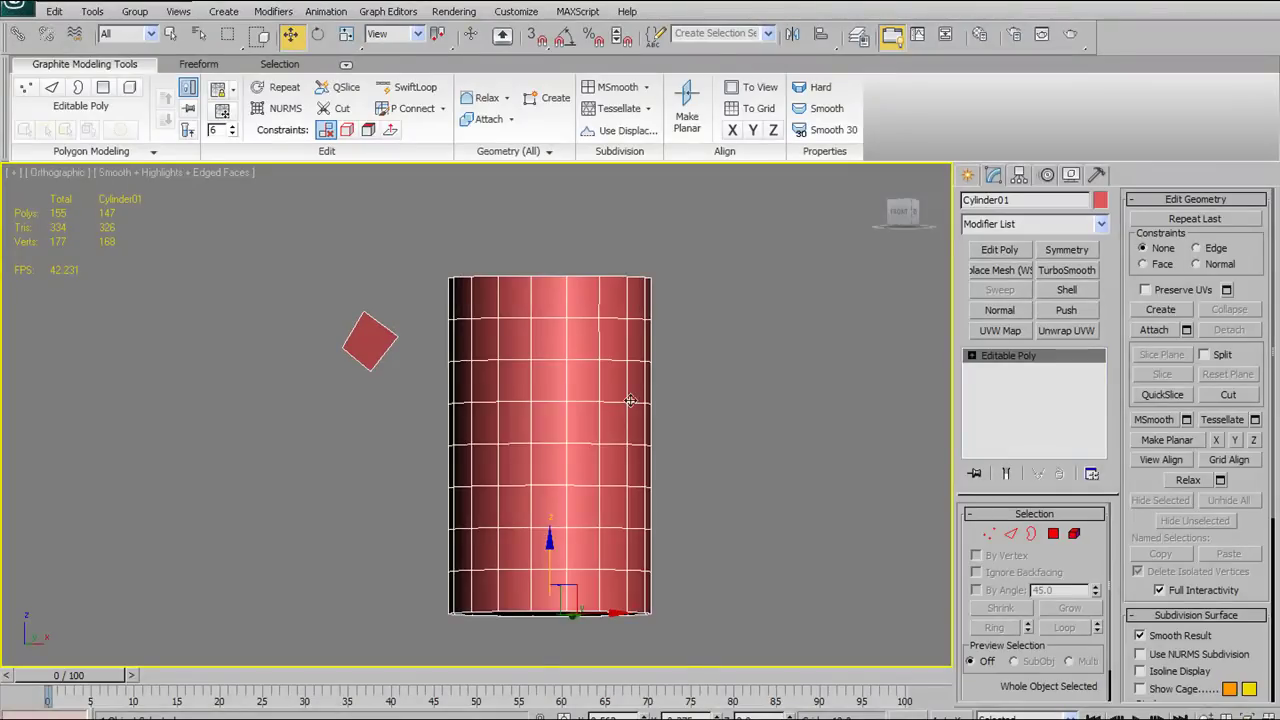
Switch back to the Perspective view with both the cylinder and the free-standing polygon in frame
{"action": "key", "text": "p"}
{"action": "scroll", "coordinate": [608, 387], "scroll_direction": "down", "scroll_amount": 3}
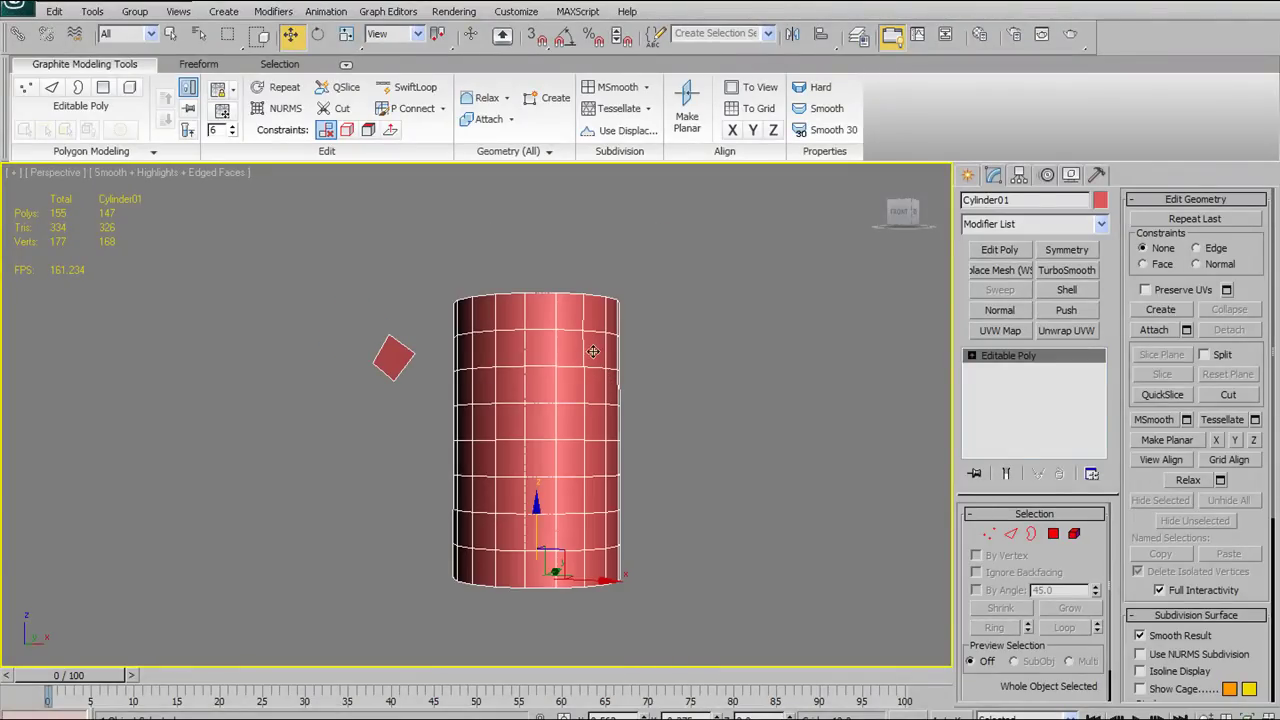
{"action": "scroll", "coordinate": [615, 373], "scroll_direction": "up", "scroll_amount": 2}
{"action": "scroll", "coordinate": [640, 330], "scroll_direction": "down", "scroll_amount": 2}
{"action": "mouse_move", "coordinate": [595, 271]}
{"action": "middle_mouse_down", "text": "alt"}
{"action": "mouse_move", "coordinate": [557, 308]}
{"action": "mouse_move", "coordinate": [642, 287]}
{"action": "middle_mouse_up", "text": "alt"}
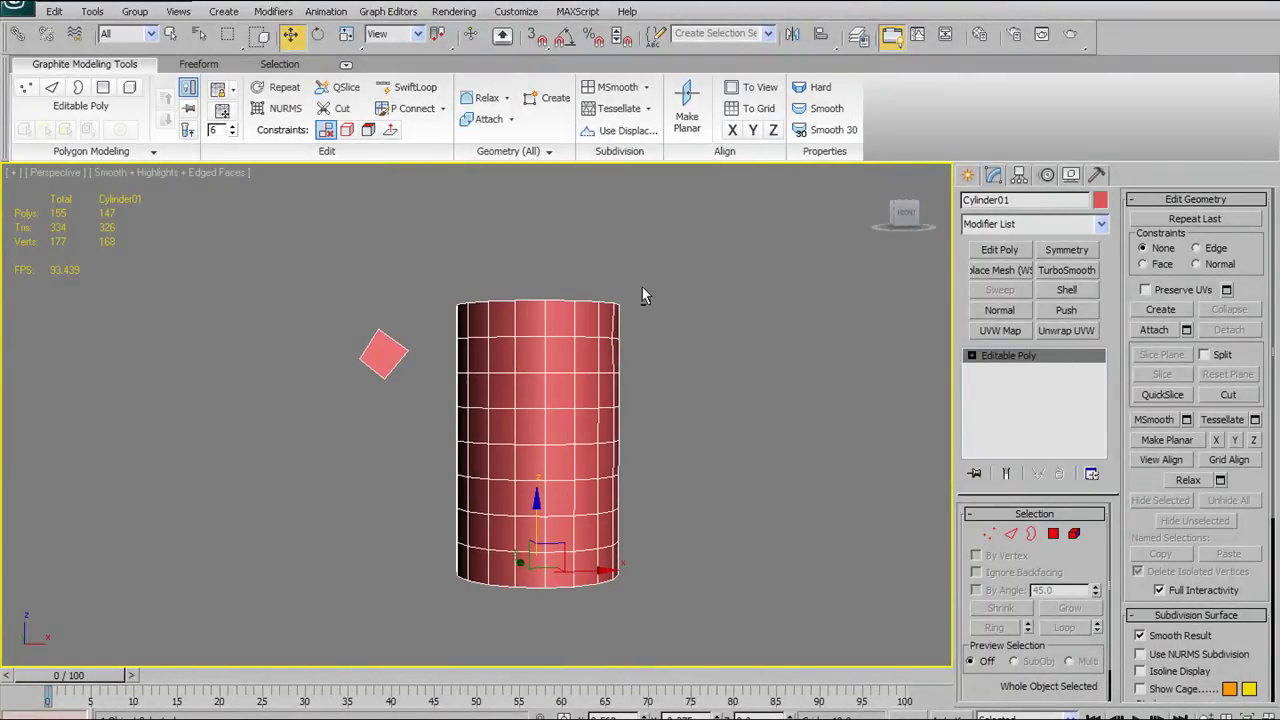
Preview MeshSmooth on the whole object through its settings, trying the Smoothness value and the Smoothing Groups and Materials separation options
{"action": "left_click", "coordinate": [631, 94], "text": "shift"}
{"action": "left_click_drag", "start_coordinate": [282, 230], "coordinate": [880, 202]}
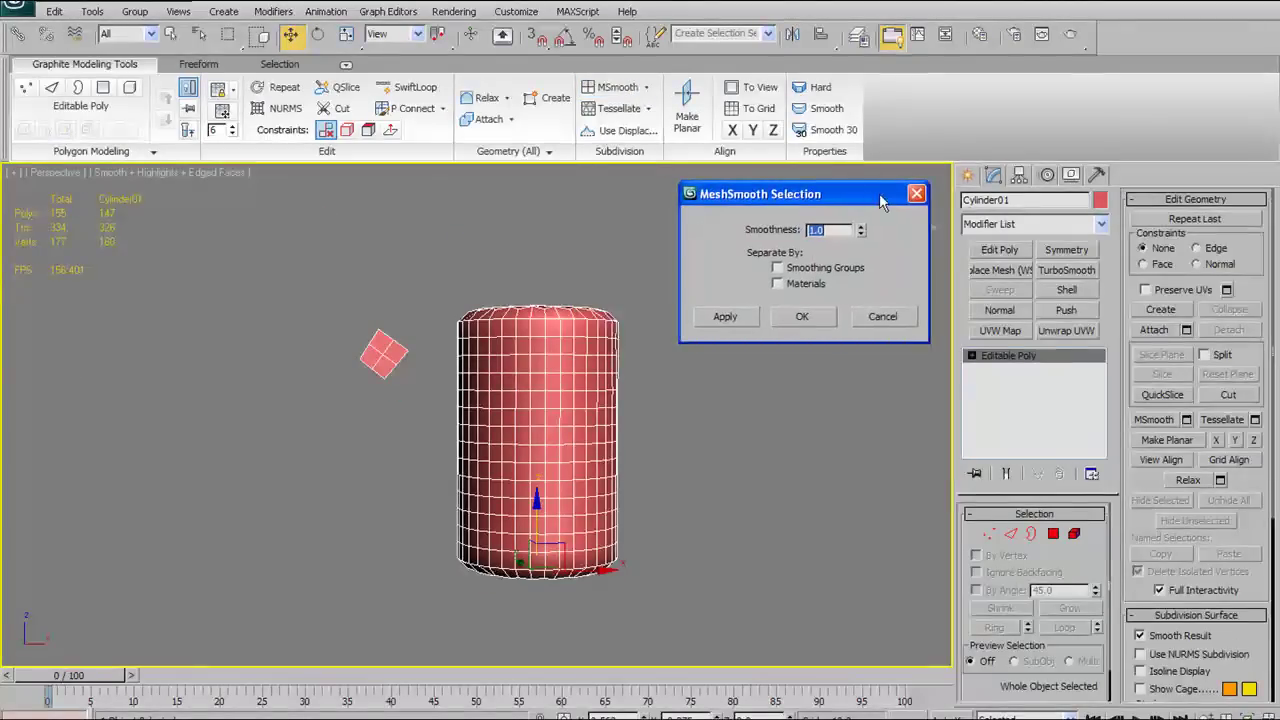
{"action": "middle_click_drag", "start_coordinate": [483, 315], "coordinate": [496, 298], "text": "alt"}
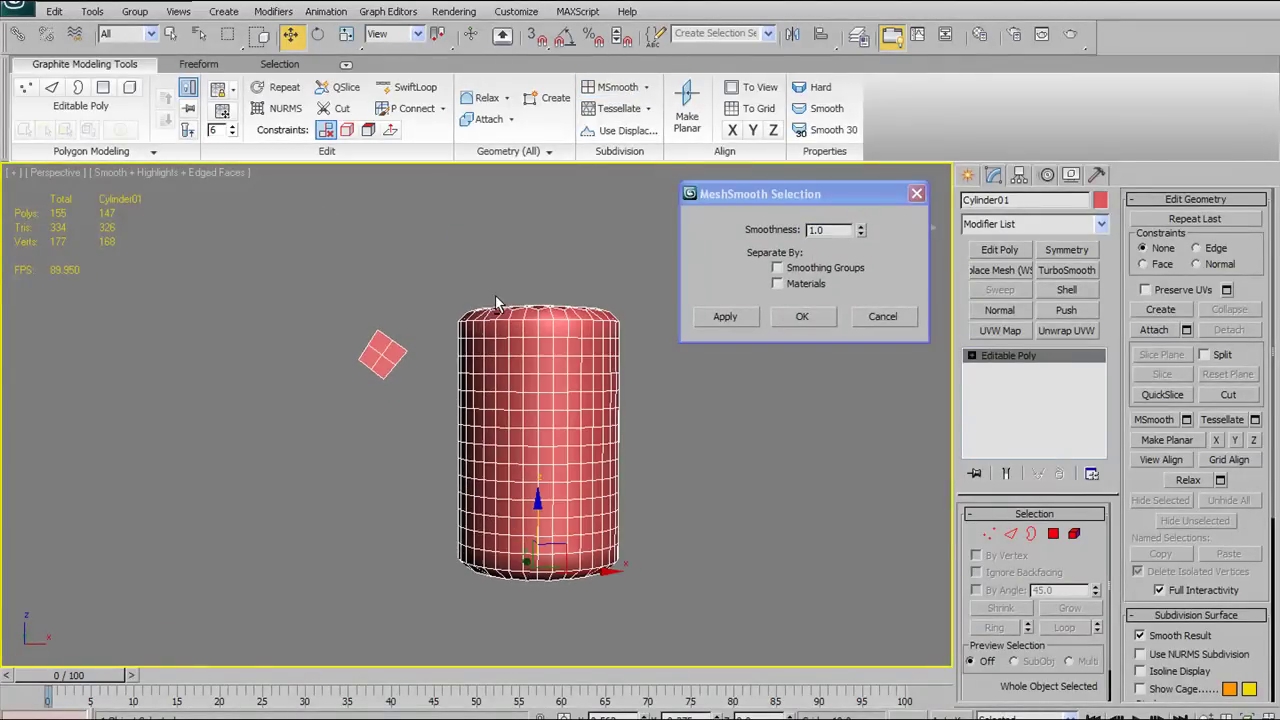
{"action": "left_click", "coordinate": [860, 231]}
{"action": "left_click", "coordinate": [778, 268]}
{"action": "left_click", "coordinate": [779, 269]}
{"action": "left_click", "coordinate": [779, 284]}
{"action": "left_click", "coordinate": [781, 284]}
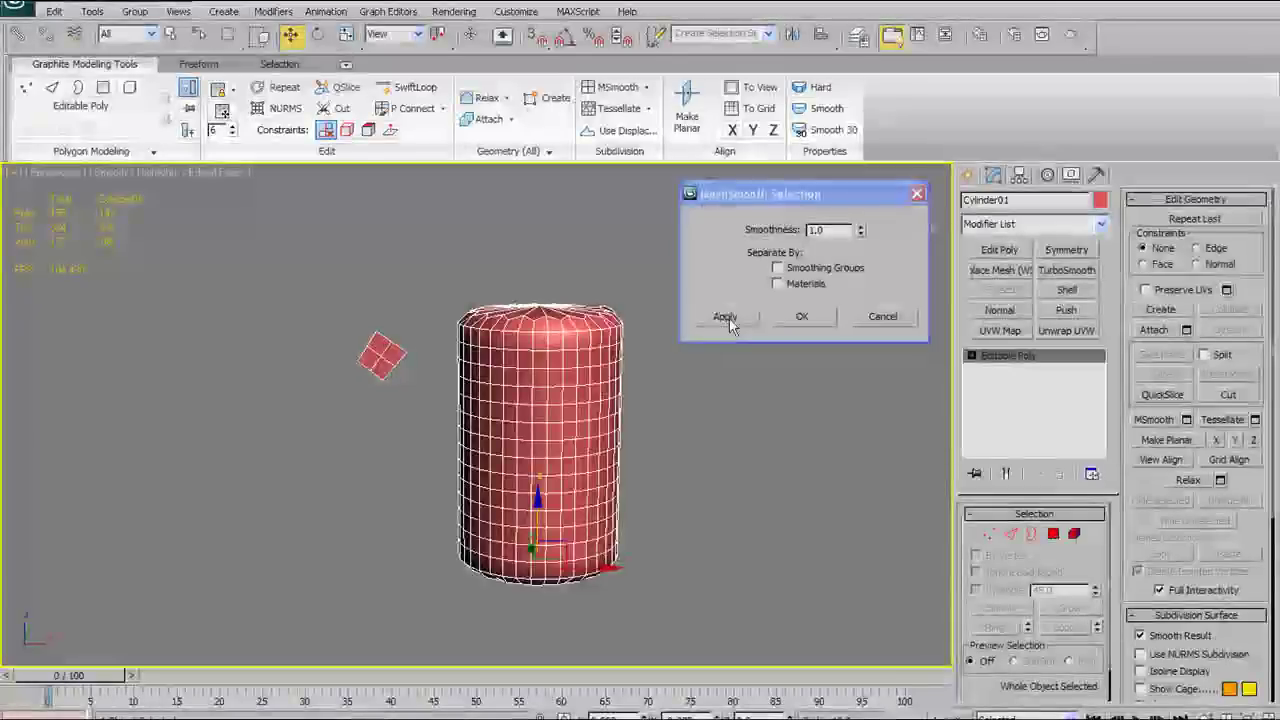
Apply MeshSmooth to the object, undo it, and cancel the MeshSmooth settings
{"action": "left_click", "coordinate": [726, 317]}
{"action": "left_click", "coordinate": [727, 318]}
{"action": "key", "text": "ctrl+z"}
{"action": "key", "text": "ctrl+z"}
{"action": "key", "text": "ctrl+z"}
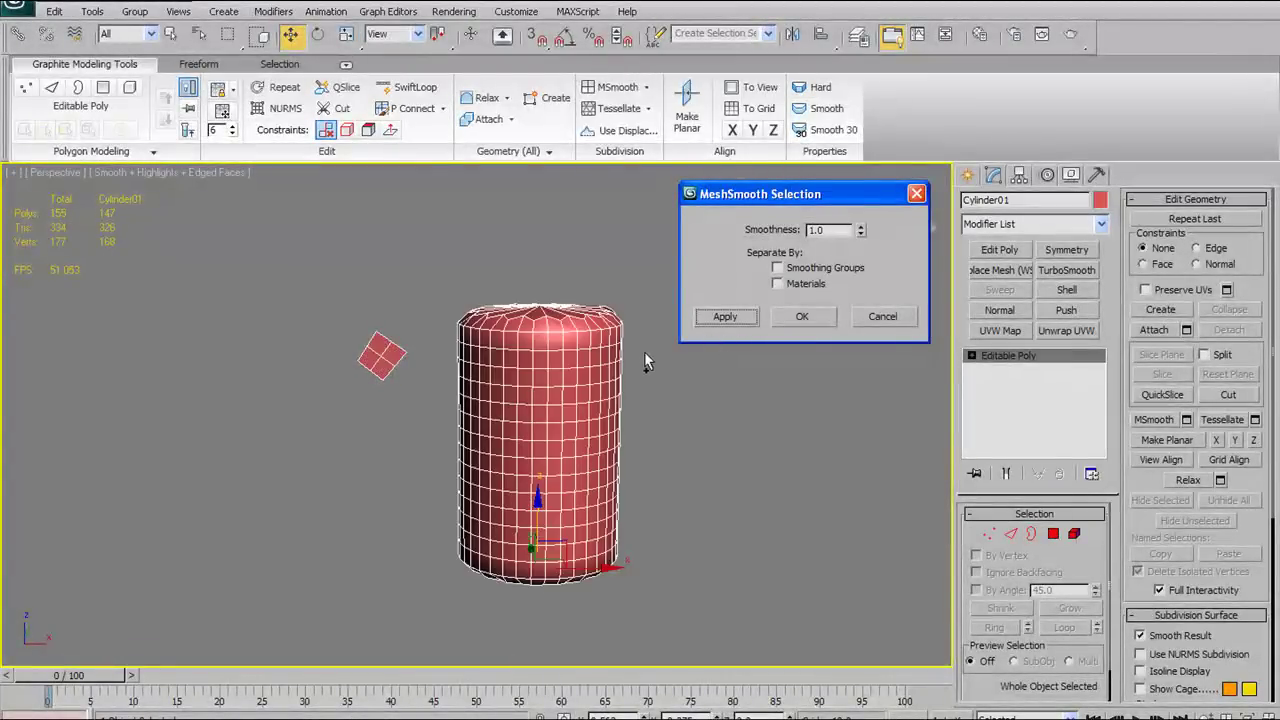
{"action": "mouse_move", "coordinate": [635, 372]}
{"action": "middle_mouse_down", "text": "alt"}
{"action": "mouse_move", "coordinate": [591, 363]}
{"action": "mouse_move", "coordinate": [551, 386]}
{"action": "mouse_move", "coordinate": [640, 335]}
{"action": "mouse_move", "coordinate": [595, 402]}
{"action": "mouse_move", "coordinate": [572, 399]}
{"action": "middle_mouse_up", "text": "alt"}
{"action": "left_click", "coordinate": [880, 315]}
Add a TurboSmooth modifier to the cylinder and set its iterations to 2
{"action": "middle_click_drag", "start_coordinate": [509, 365], "coordinate": [512, 343], "text": "alt"}
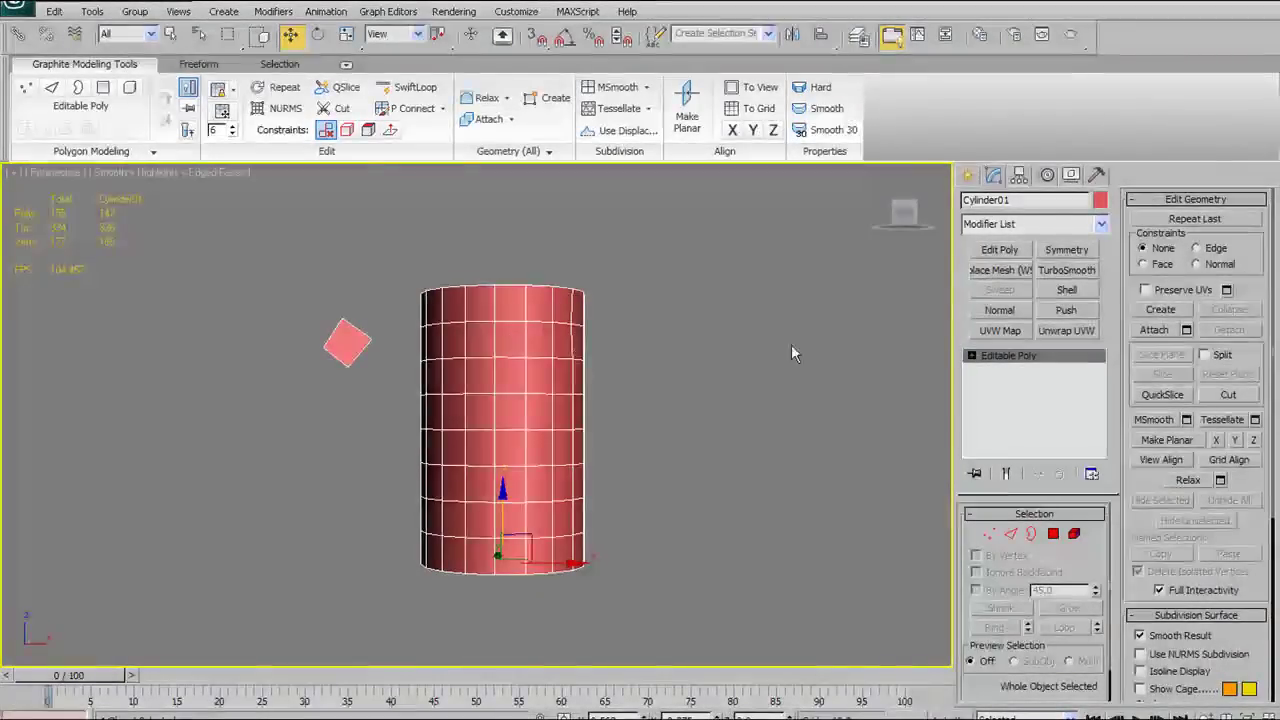
{"action": "mouse_move", "coordinate": [570, 433]}
{"action": "middle_mouse_down", "text": "alt"}
{"action": "mouse_move", "coordinate": [568, 468]}
{"action": "mouse_move", "coordinate": [564, 432]}
{"action": "middle_mouse_up", "text": "alt"}
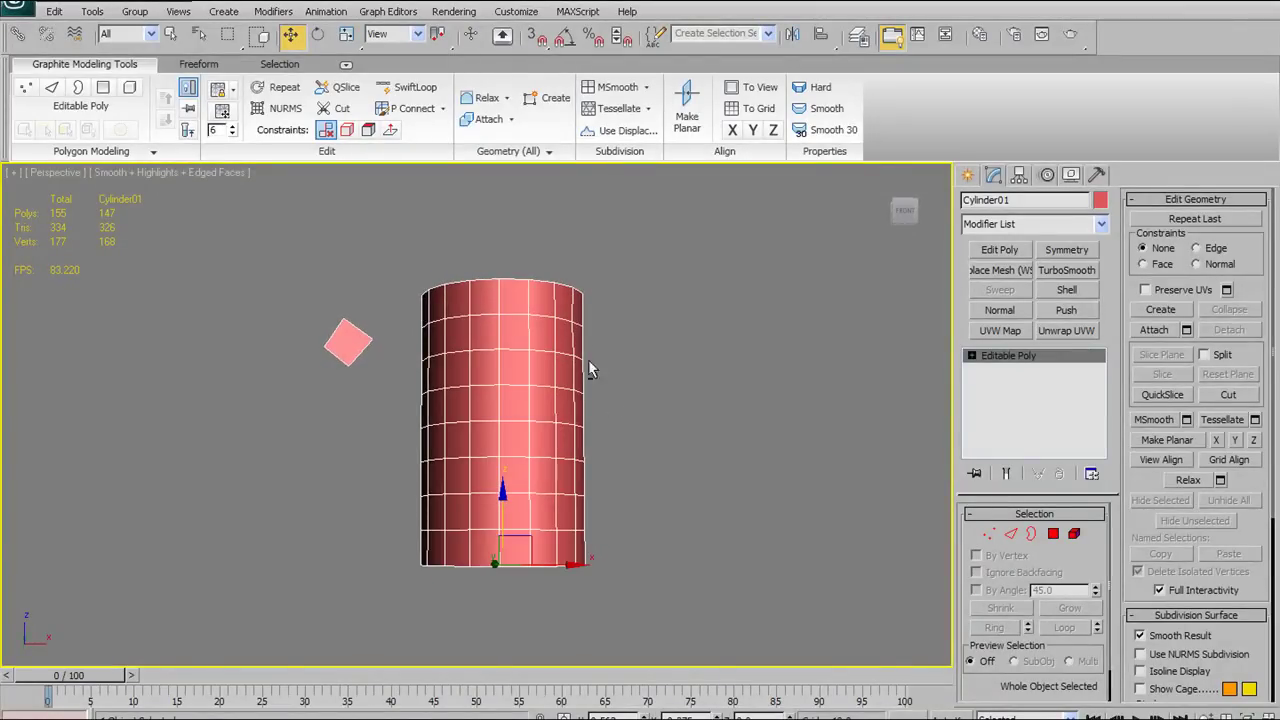
{"action": "middle_click_drag", "start_coordinate": [588, 369], "coordinate": [565, 372], "text": "alt"}
{"action": "middle_click_drag", "start_coordinate": [500, 337], "coordinate": [576, 369], "text": "alt"}
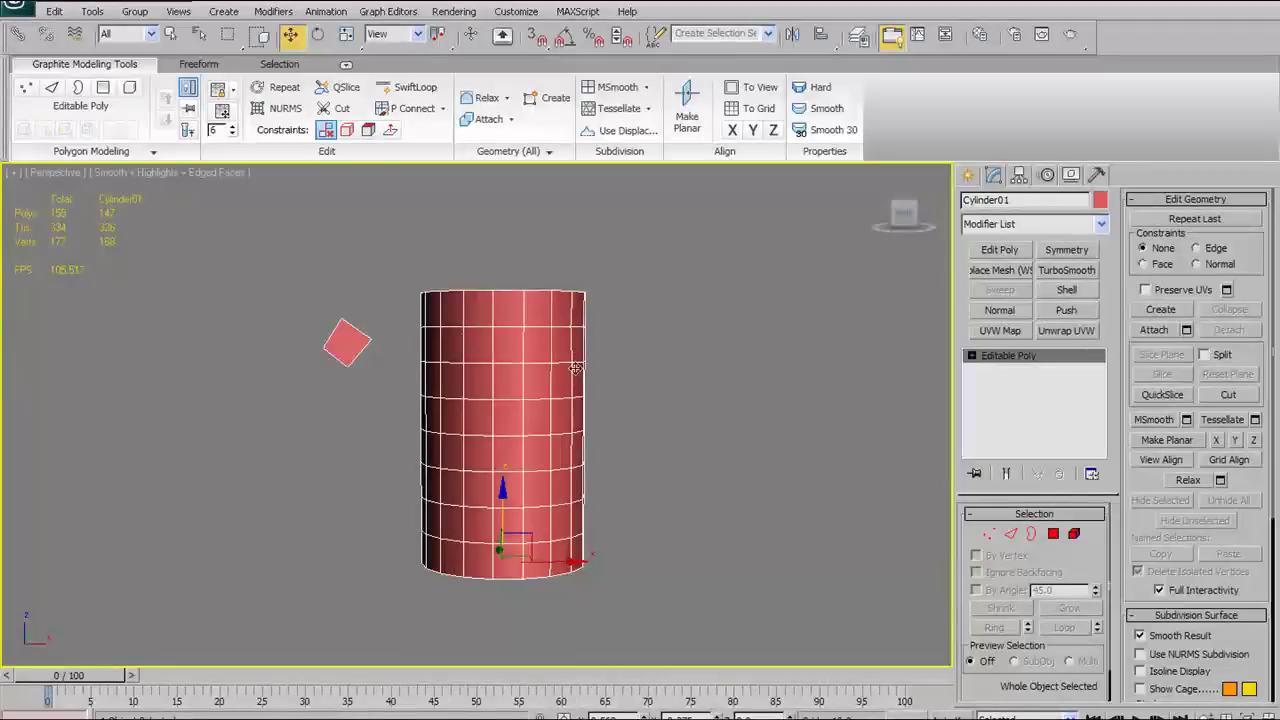
{"action": "left_click", "coordinate": [1064, 271]}
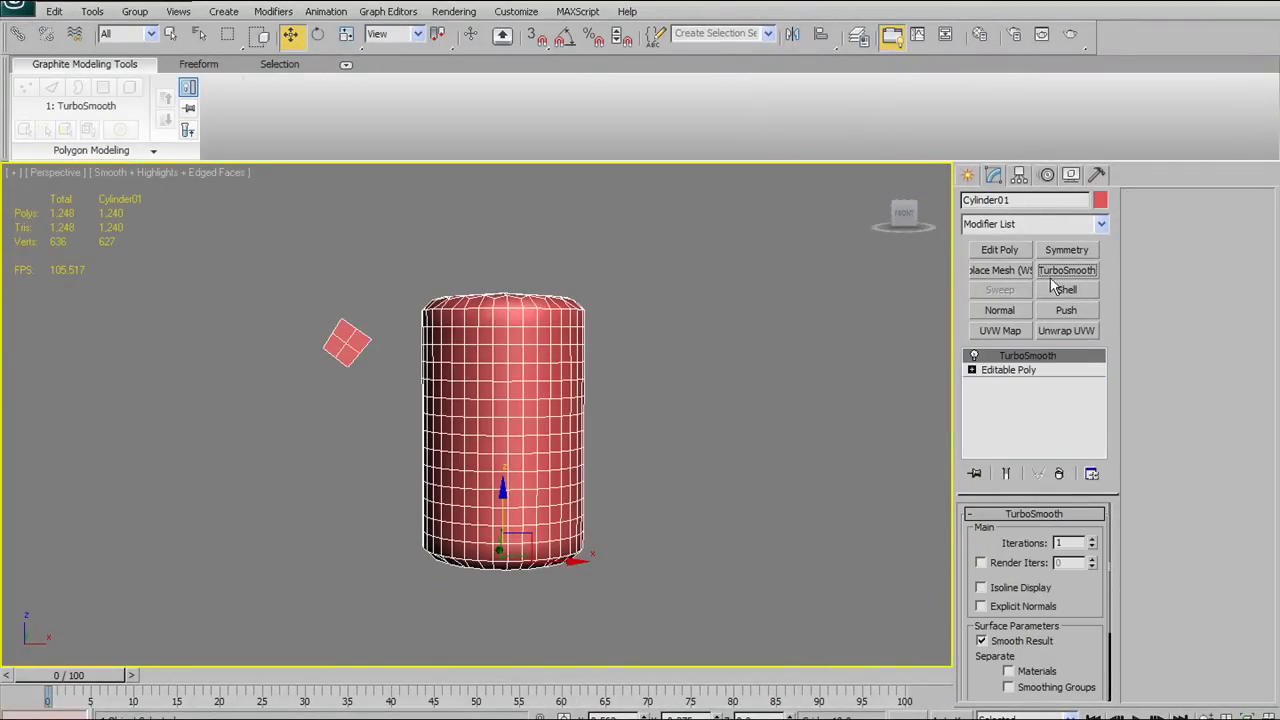
{"action": "left_click", "coordinate": [1092, 540]}
{"action": "mouse_move", "coordinate": [600, 445]}
{"action": "middle_mouse_down", "text": "alt"}
{"action": "mouse_move", "coordinate": [583, 483]}
{"action": "mouse_move", "coordinate": [590, 465]}
{"action": "middle_mouse_up", "text": "alt"}
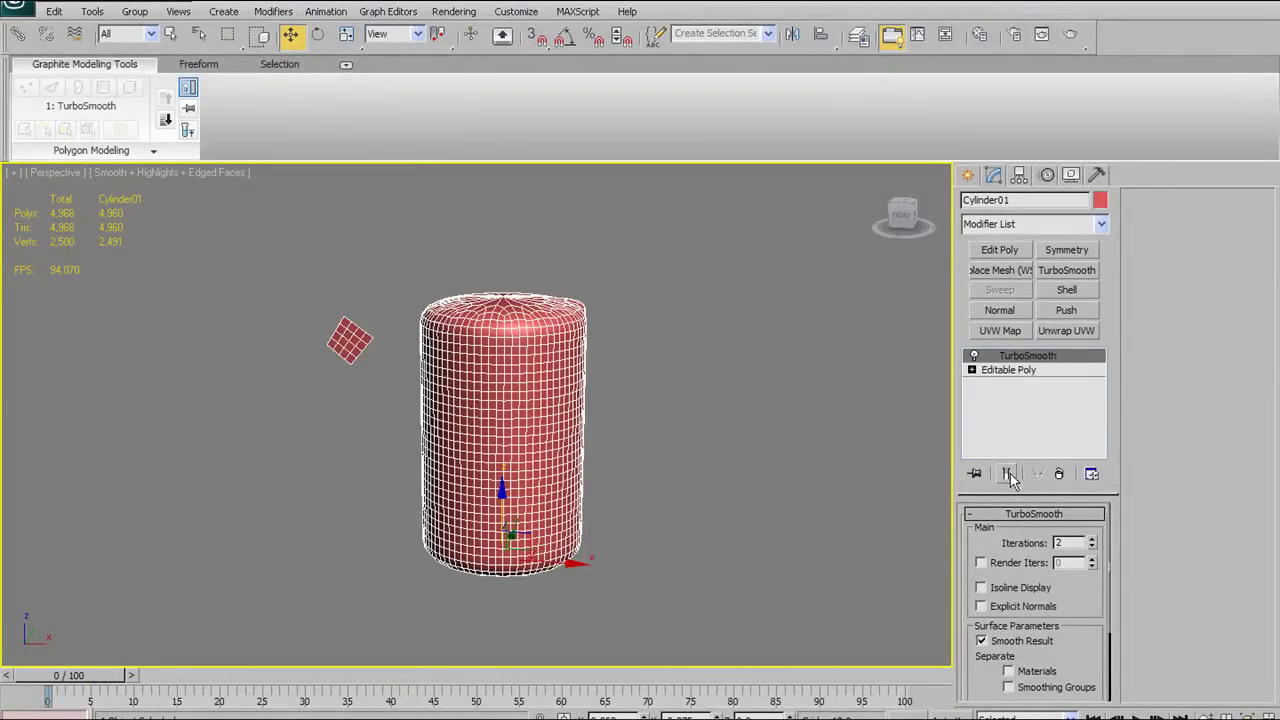
Toggle the end-result display from the Editable Poly level, and delete the TurboSmooth modifier
{"action": "left_click", "coordinate": [1020, 369]}
{"action": "left_click", "coordinate": [1007, 474]}
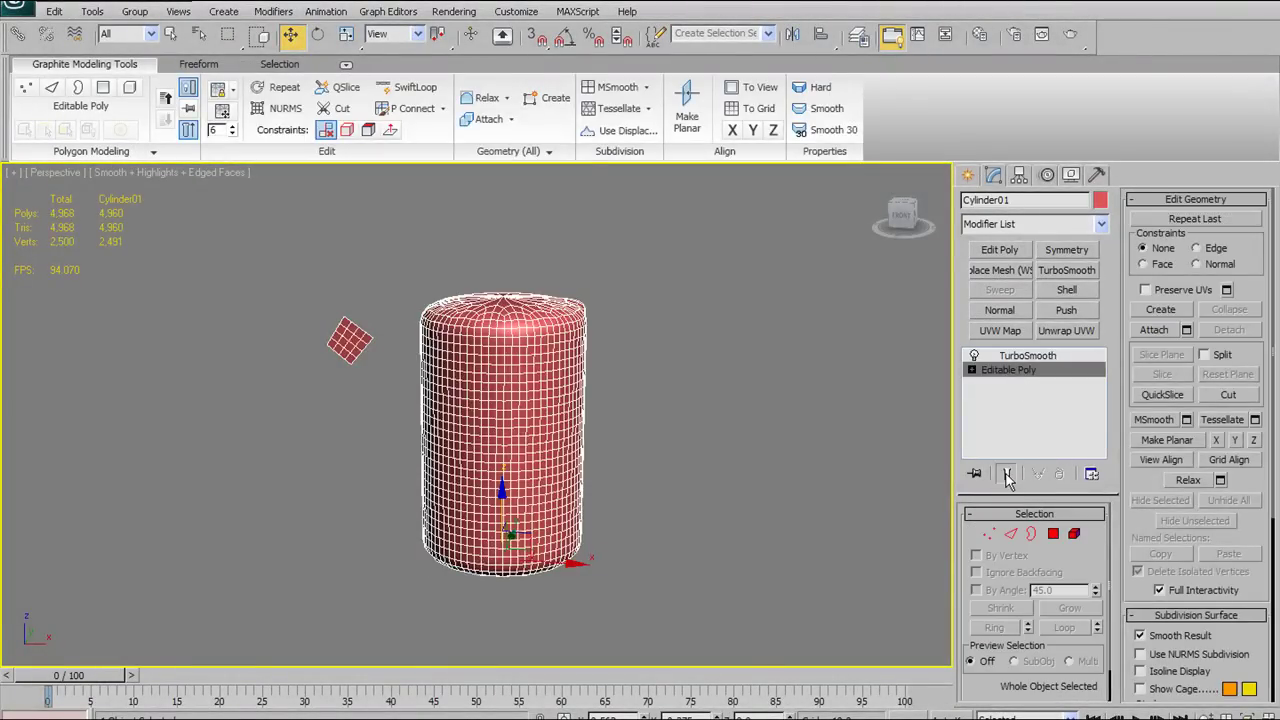
{"action": "mouse_move", "coordinate": [672, 466]}
{"action": "middle_mouse_down", "text": "alt"}
{"action": "mouse_move", "coordinate": [581, 468]}
{"action": "mouse_move", "coordinate": [684, 460]}
{"action": "middle_mouse_up", "text": "alt"}
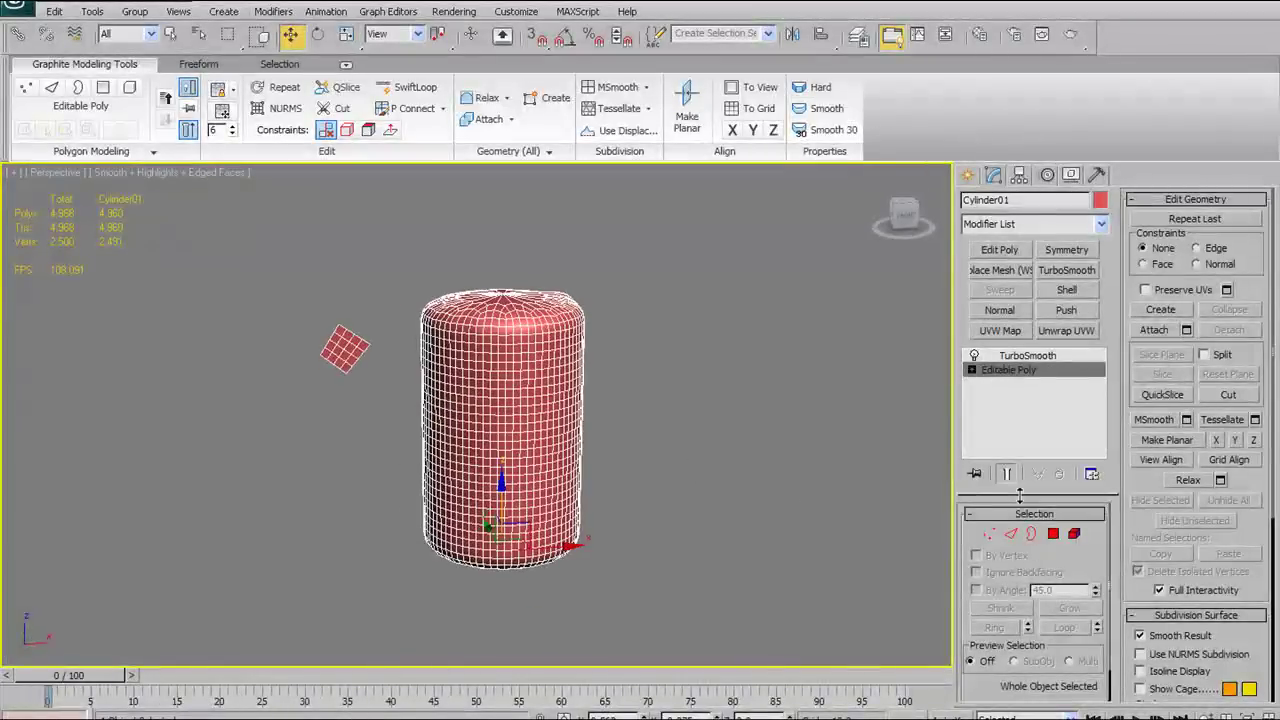
{"action": "left_click", "coordinate": [1006, 476]}
{"action": "middle_click_drag", "start_coordinate": [600, 465], "coordinate": [594, 436], "text": "alt"}
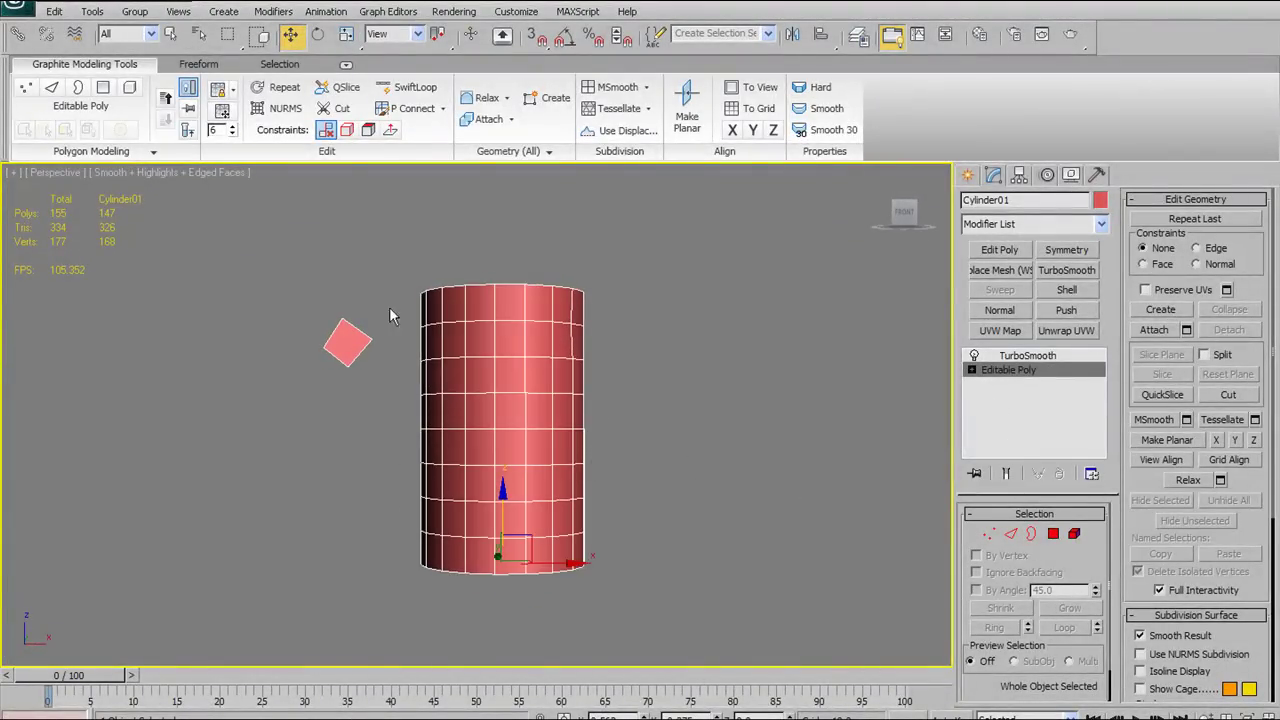
{"action": "right_click", "coordinate": [1012, 355]}
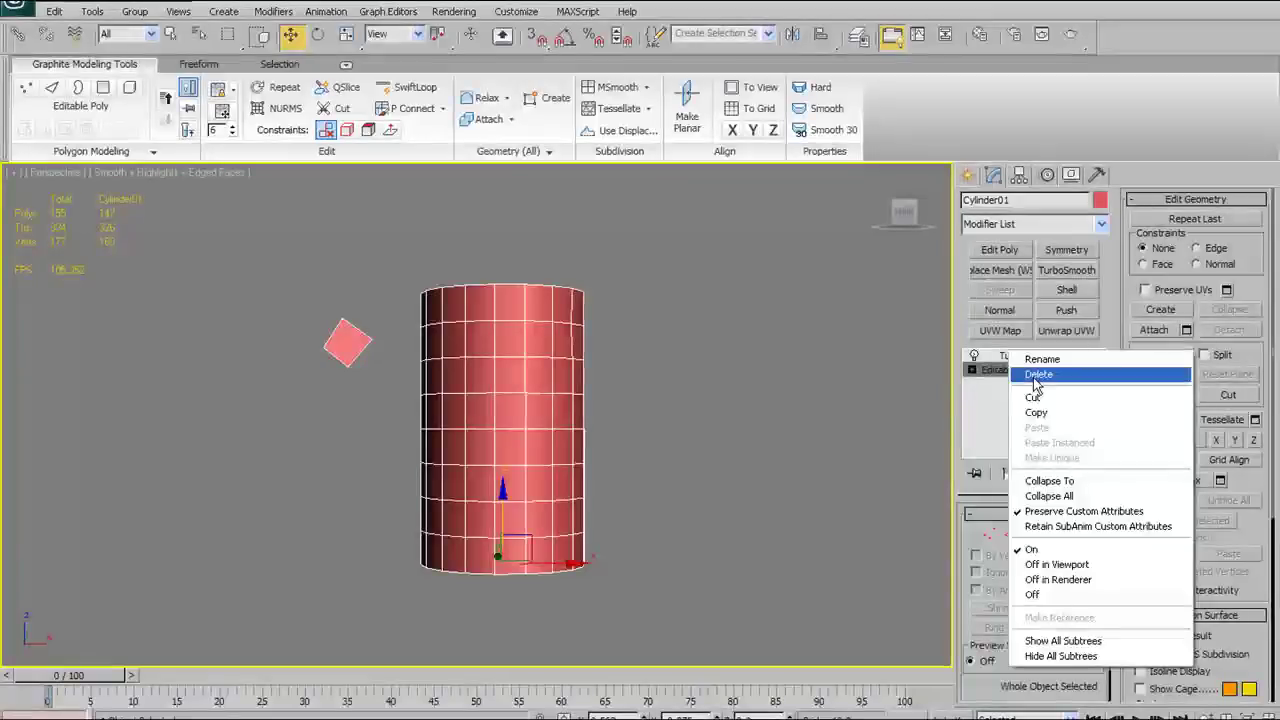
{"action": "left_click", "coordinate": [1030, 375]}
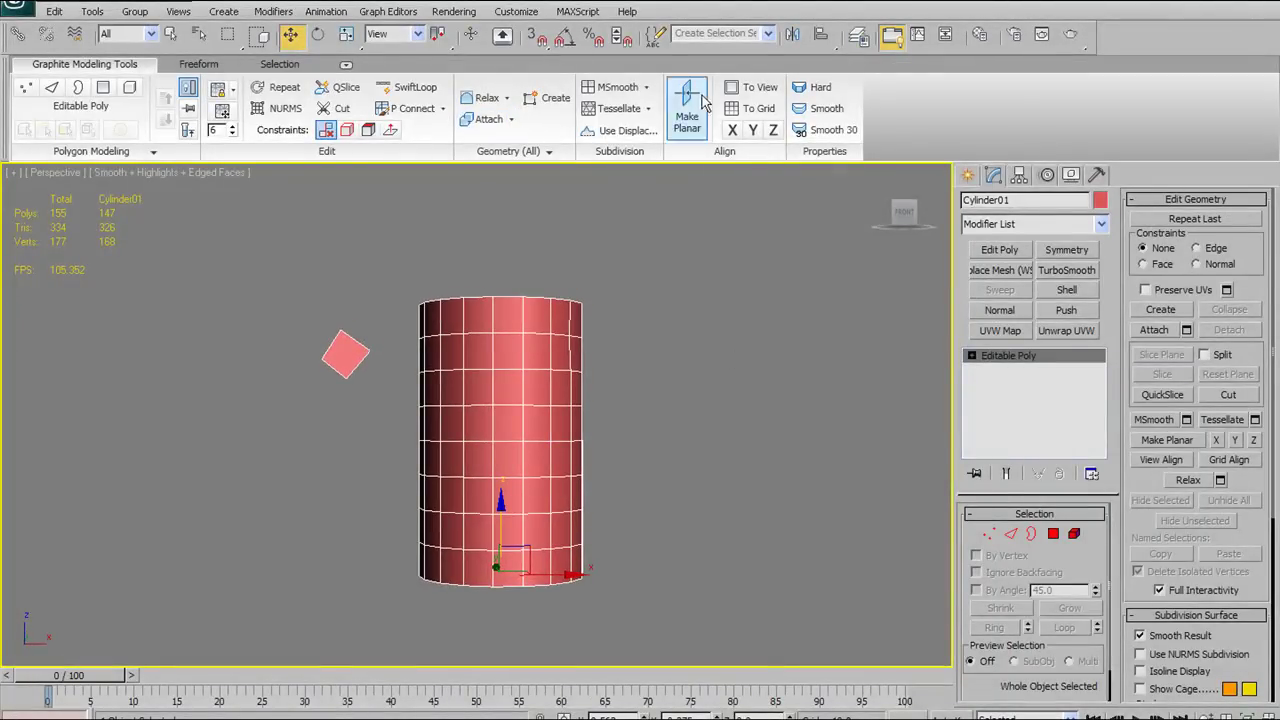
Toggle NURMS subdivision on and off for the cylinder
{"action": "left_click", "coordinate": [276, 111]}
{"action": "left_click", "coordinate": [275, 111]}
{"action": "left_click", "coordinate": [273, 111]}
{"action": "left_click", "coordinate": [271, 112]}
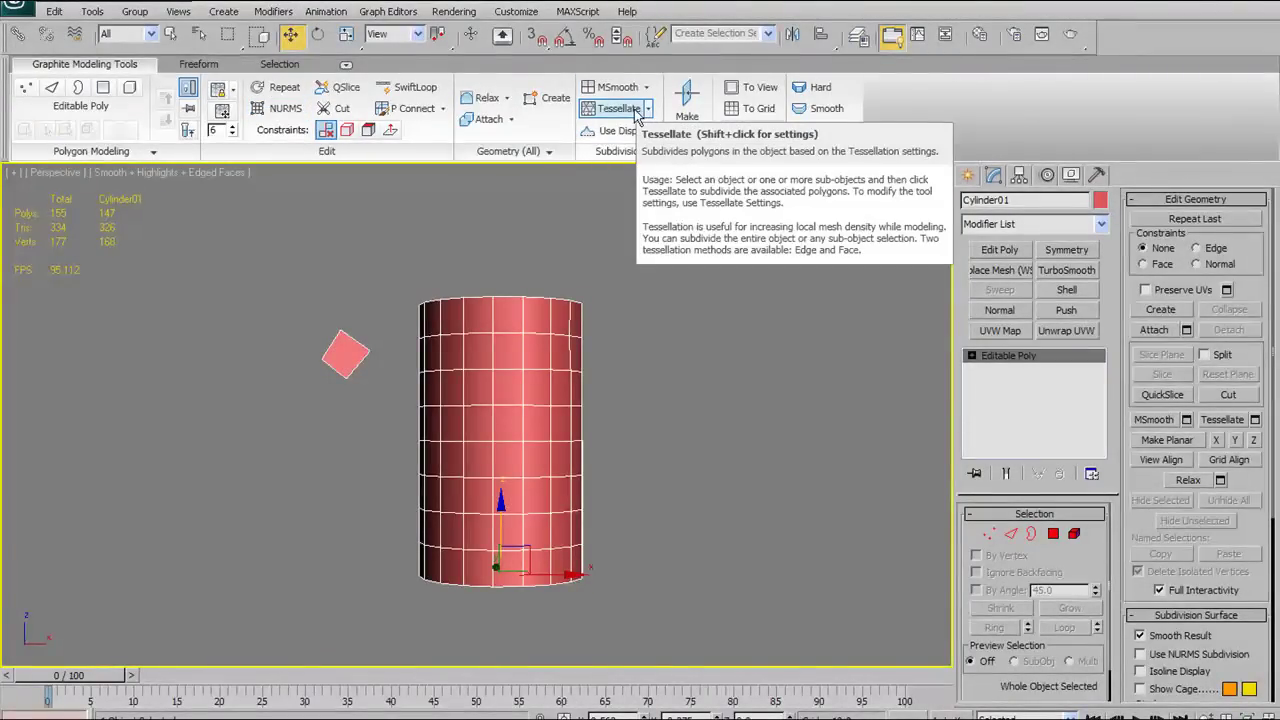
Open the Tessellate settings for the cylinder and preview the Edge and Face types, returning to Edge
{"action": "left_click", "coordinate": [634, 112], "text": "shift"}
{"action": "mouse_move", "coordinate": [566, 378]}
{"action": "middle_mouse_down", "text": "alt"}
{"action": "mouse_move", "coordinate": [614, 432]}
{"action": "mouse_move", "coordinate": [569, 389]}
{"action": "middle_mouse_up", "text": "alt"}
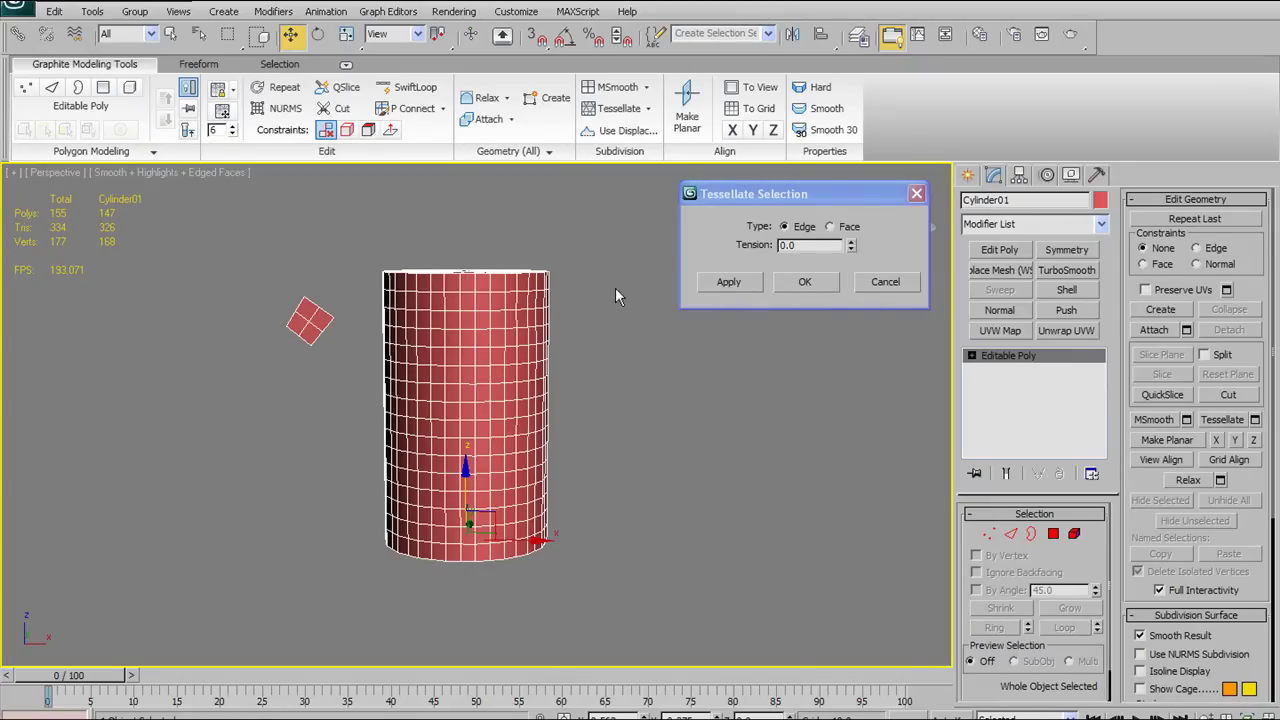
{"action": "mouse_move", "coordinate": [560, 280]}
{"action": "middle_mouse_down", "text": "alt"}
{"action": "mouse_move", "coordinate": [547, 314]}
{"action": "mouse_move", "coordinate": [553, 292]}
{"action": "middle_mouse_up", "text": "alt"}
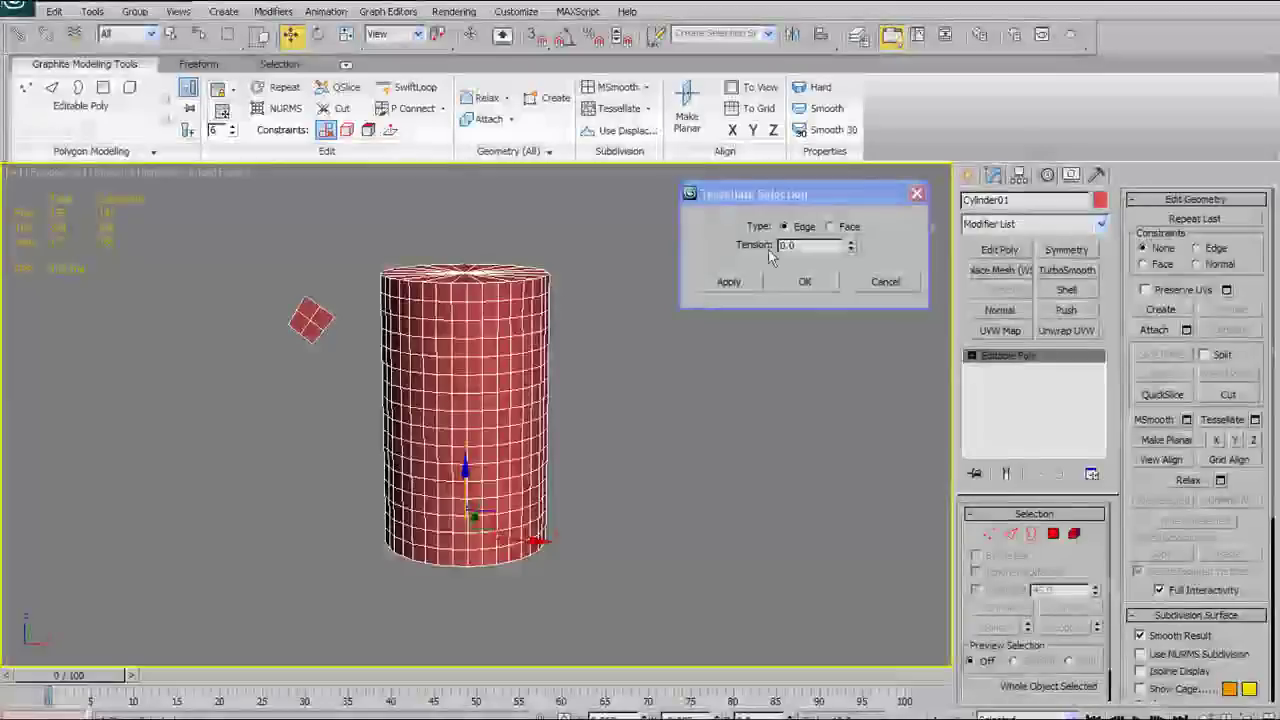
{"action": "left_click", "coordinate": [830, 227]}
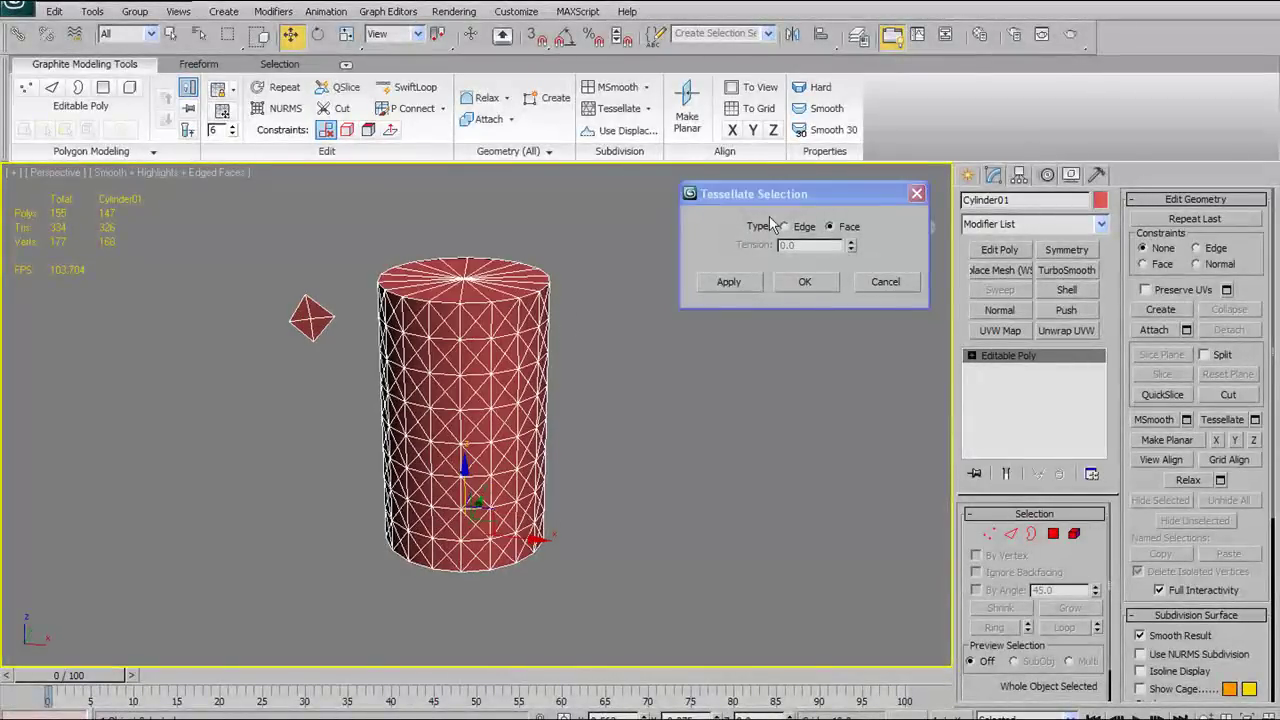
{"action": "left_click", "coordinate": [784, 227]}
{"action": "middle_click_drag", "start_coordinate": [470, 390], "coordinate": [620, 352], "text": "alt"}
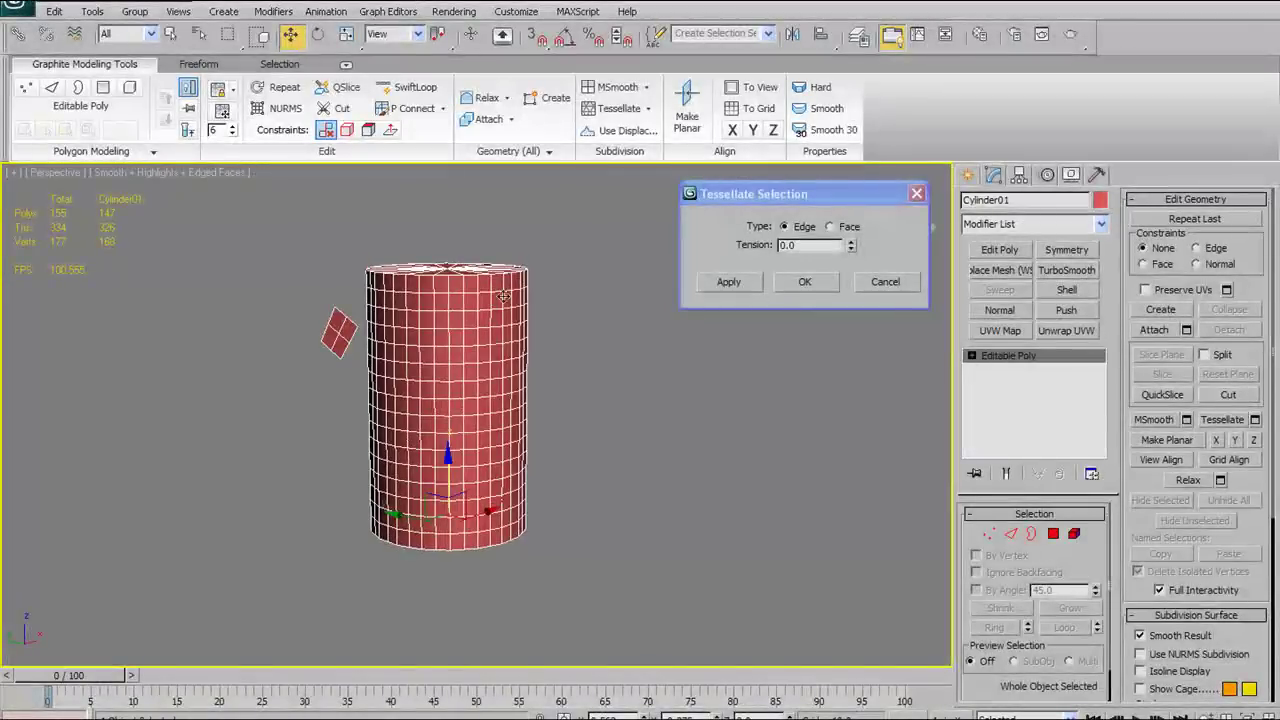
Apply Edge tessellation with tension 0.0 to the cylinder, and undo it
{"action": "left_click", "coordinate": [730, 281]}
{"action": "key", "text": "ctrl+z"}
{"action": "middle_click_drag", "start_coordinate": [533, 344], "coordinate": [505, 352], "text": "alt"}
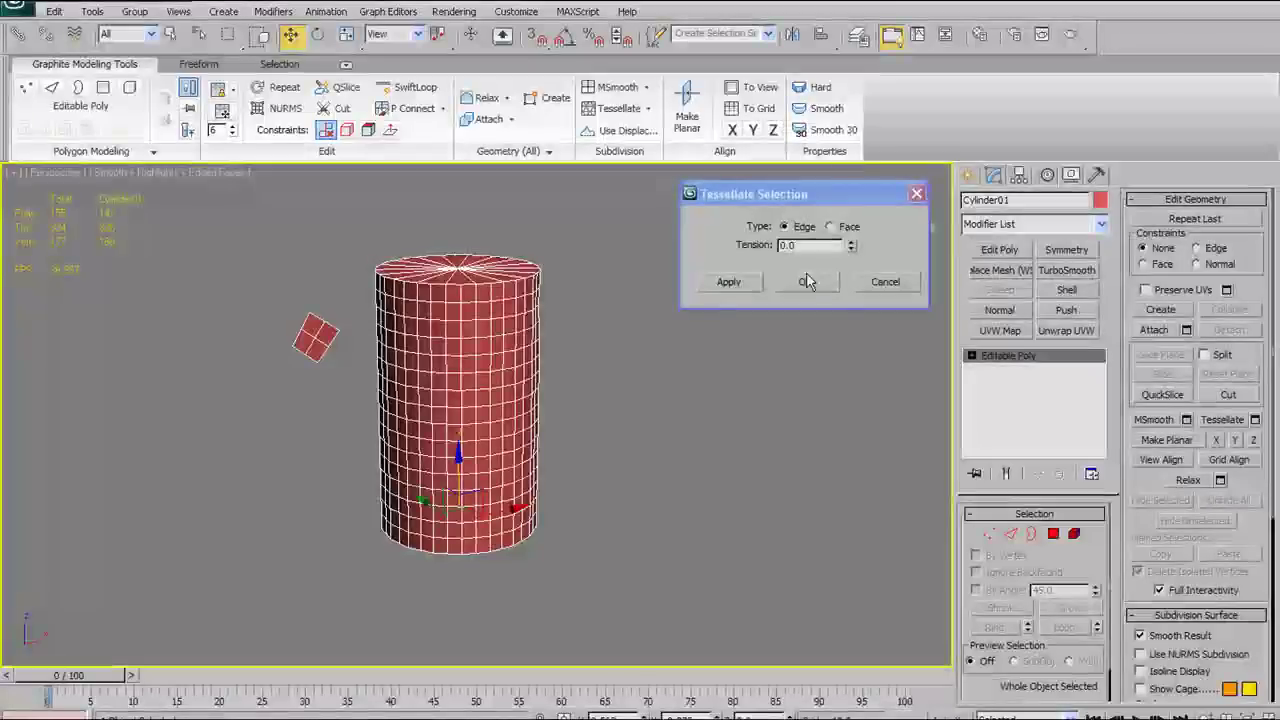
Apply Face tessellation to the cylinder, inspect the resulting mesh, and undo it
{"action": "left_click", "coordinate": [832, 227]}
{"action": "middle_click_drag", "start_coordinate": [514, 376], "coordinate": [462, 357], "text": "alt"}
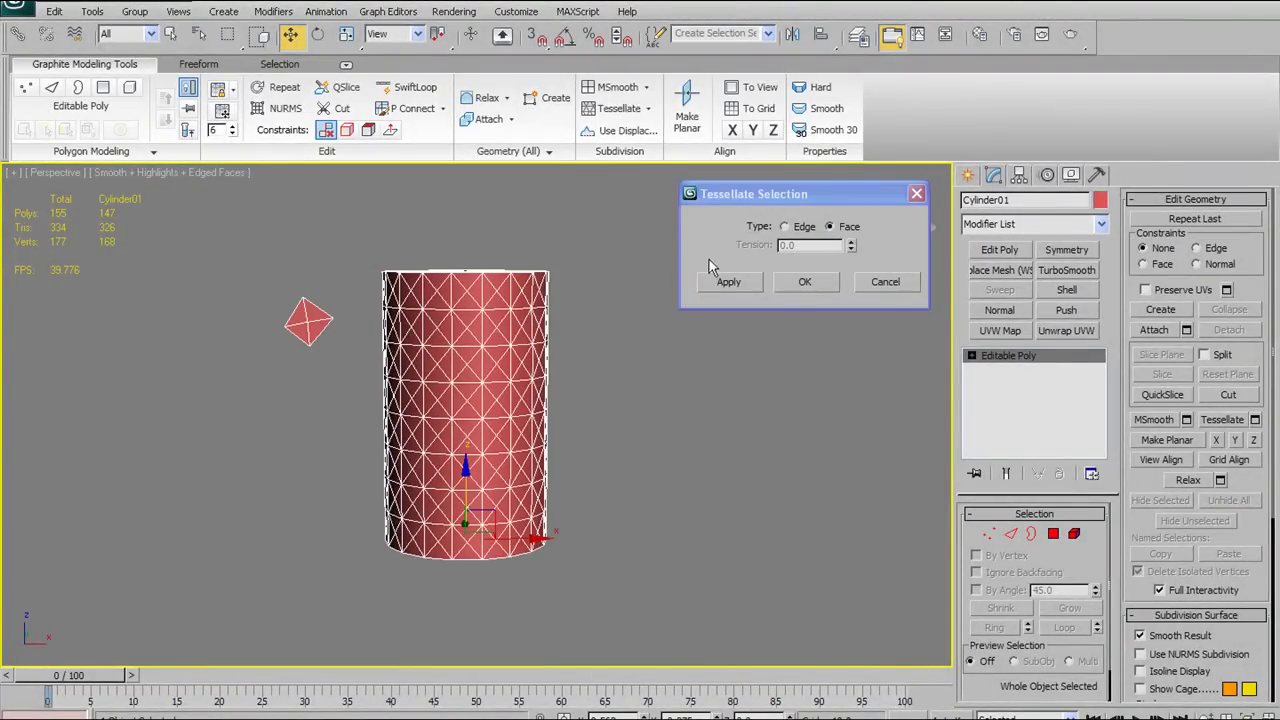
{"action": "left_click", "coordinate": [722, 283]}
{"action": "scroll", "coordinate": [424, 385], "scroll_direction": "up", "scroll_amount": 2}
{"action": "scroll", "coordinate": [424, 385], "scroll_direction": "down", "scroll_amount": 1}
{"action": "mouse_move", "coordinate": [490, 376]}
{"action": "middle_mouse_down", "text": "alt"}
{"action": "mouse_move", "coordinate": [512, 402]}
{"action": "mouse_move", "coordinate": [499, 419]}
{"action": "mouse_move", "coordinate": [485, 403]}
{"action": "mouse_move", "coordinate": [520, 403]}
{"action": "middle_mouse_up", "text": "alt"}
{"action": "key", "text": "ctrl+z"}
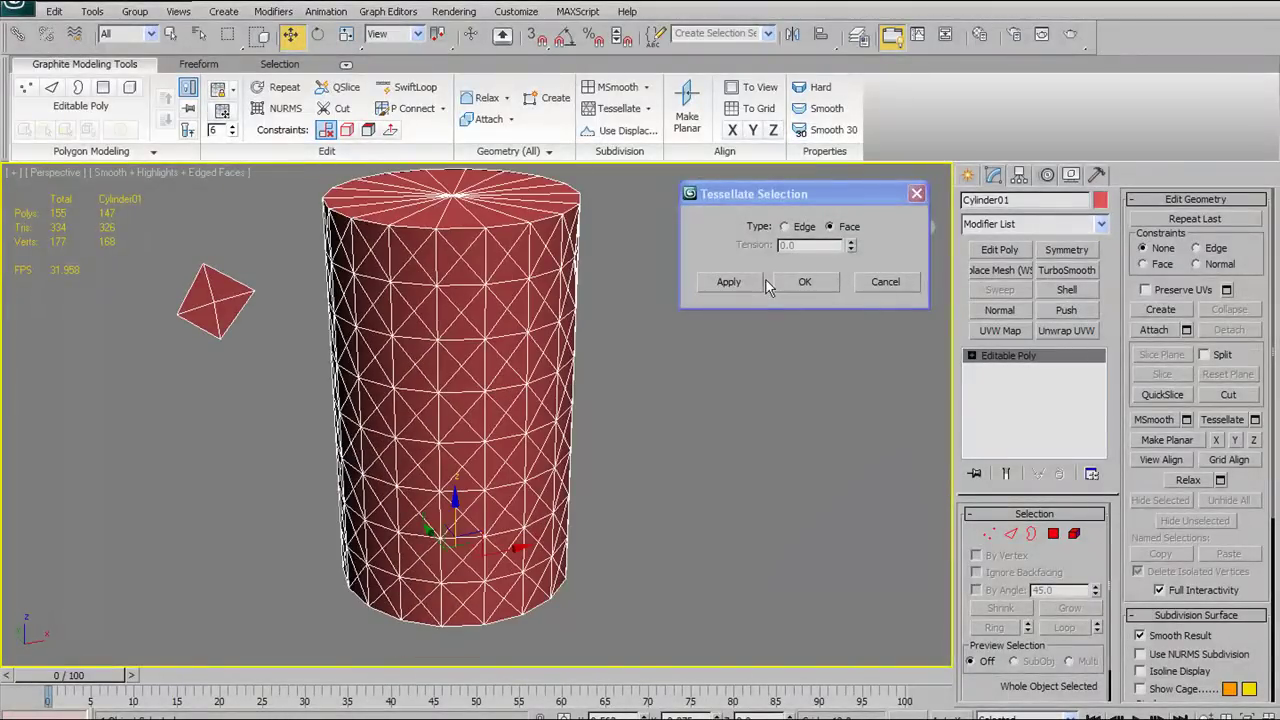
Apply Face tessellation twice in a row for a denser mesh, and undo the applications
{"action": "left_click", "coordinate": [740, 281]}
{"action": "left_click", "coordinate": [741, 282]}
{"action": "key", "text": "ctrl+z"}
{"action": "key", "text": "ctrl+z"}
{"action": "left_click", "coordinate": [731, 282]}
{"action": "left_click", "coordinate": [732, 282]}
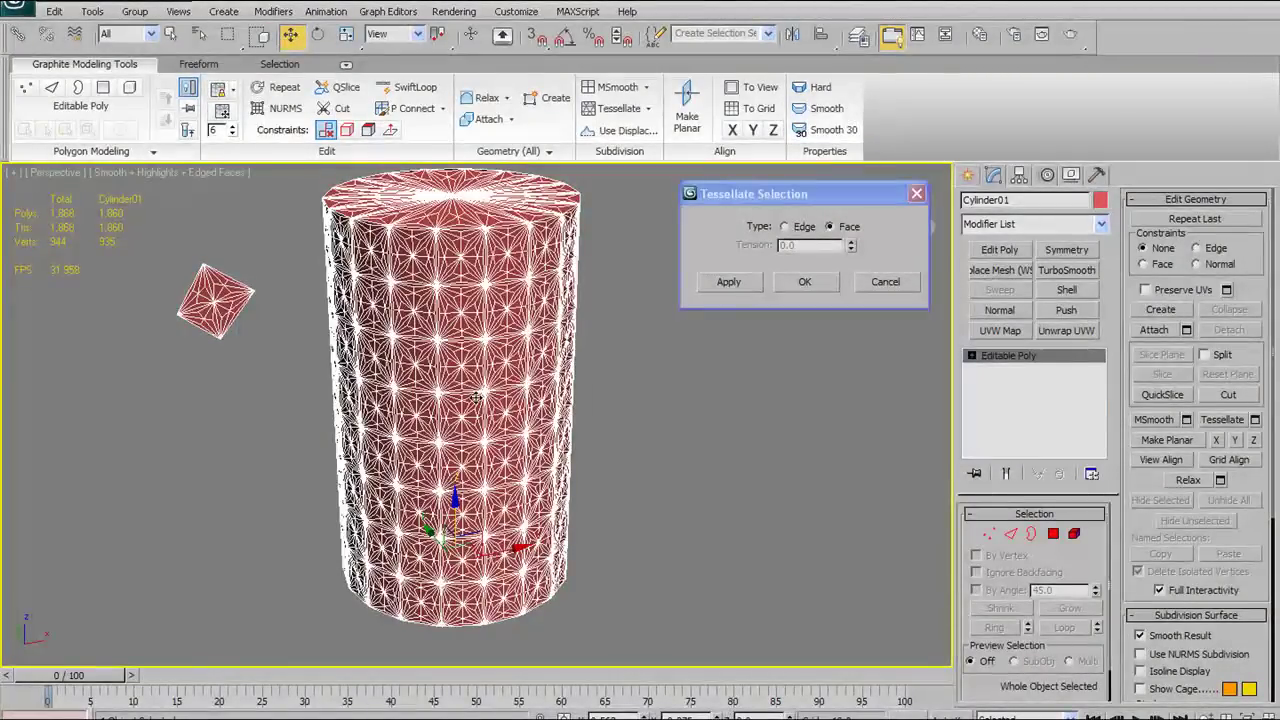
{"action": "scroll", "coordinate": [463, 378], "scroll_direction": "up", "scroll_amount": 5}
{"action": "middle_click_drag", "start_coordinate": [463, 378], "coordinate": [587, 331], "text": "alt"}
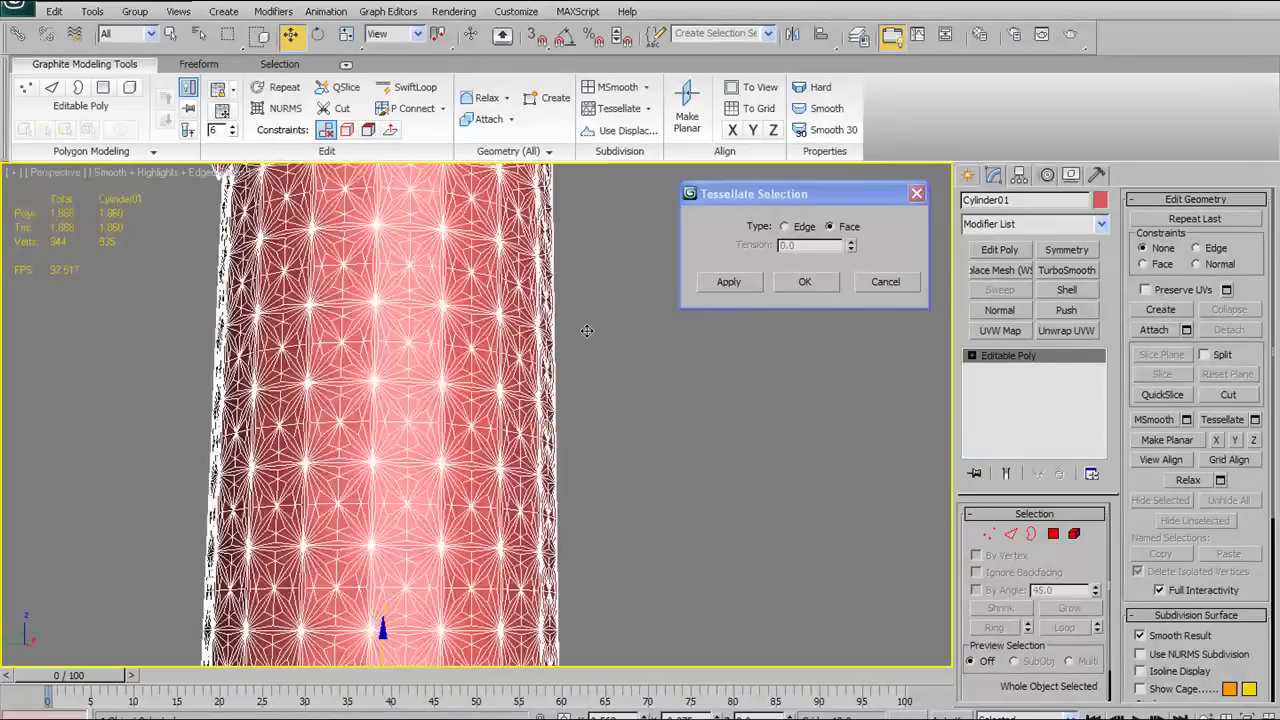
{"action": "key", "text": "ctrl+z"}
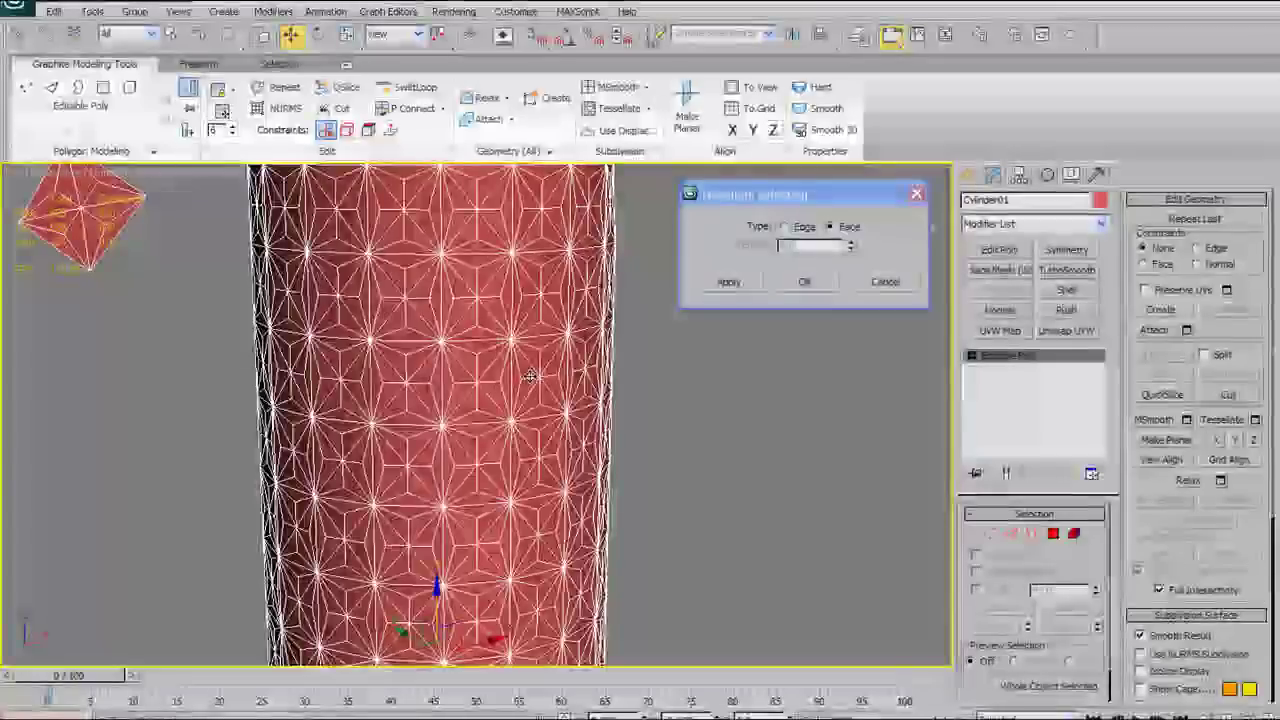
{"action": "key", "text": "ctrl+z"}
Hide the edged-faces display and switch the tessellation type to Edge to examine the cylinder's shading
{"action": "scroll", "coordinate": [530, 376], "scroll_direction": "down", "scroll_amount": 3}
{"action": "middle_click_drag", "start_coordinate": [525, 378], "coordinate": [521, 414], "text": "alt"}
{"action": "scroll", "coordinate": [635, 292], "scroll_direction": "down", "scroll_amount": 2}
{"action": "key", "text": "F4"}
{"action": "middle_click_drag", "start_coordinate": [670, 312], "coordinate": [582, 304], "text": "alt"}
{"action": "left_click", "coordinate": [785, 226]}
{"action": "middle_click_drag", "start_coordinate": [484, 428], "coordinate": [458, 244], "text": "alt"}
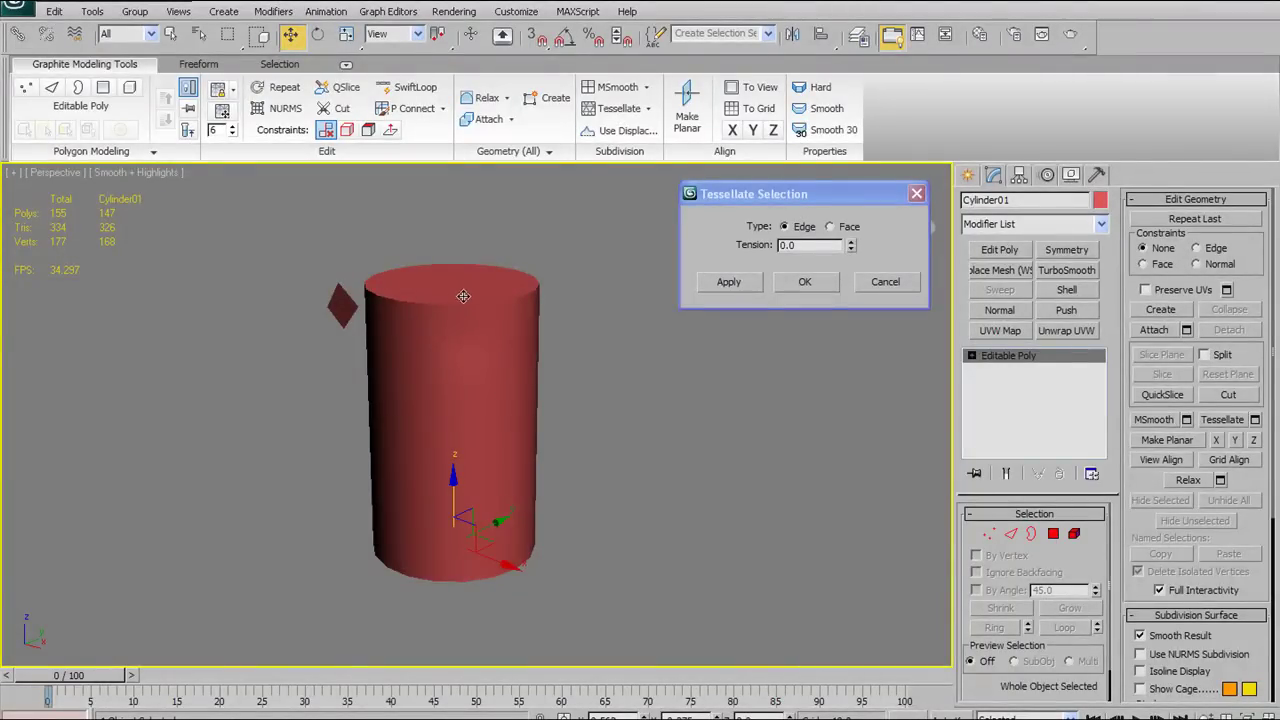
{"action": "mouse_move", "coordinate": [511, 350]}
{"action": "middle_mouse_down", "text": "alt"}
{"action": "mouse_move", "coordinate": [514, 326]}
{"action": "mouse_move", "coordinate": [472, 323]}
{"action": "mouse_move", "coordinate": [494, 358]}
{"action": "mouse_move", "coordinate": [562, 325]}
{"action": "mouse_move", "coordinate": [510, 340]}
{"action": "middle_mouse_up", "text": "alt"}
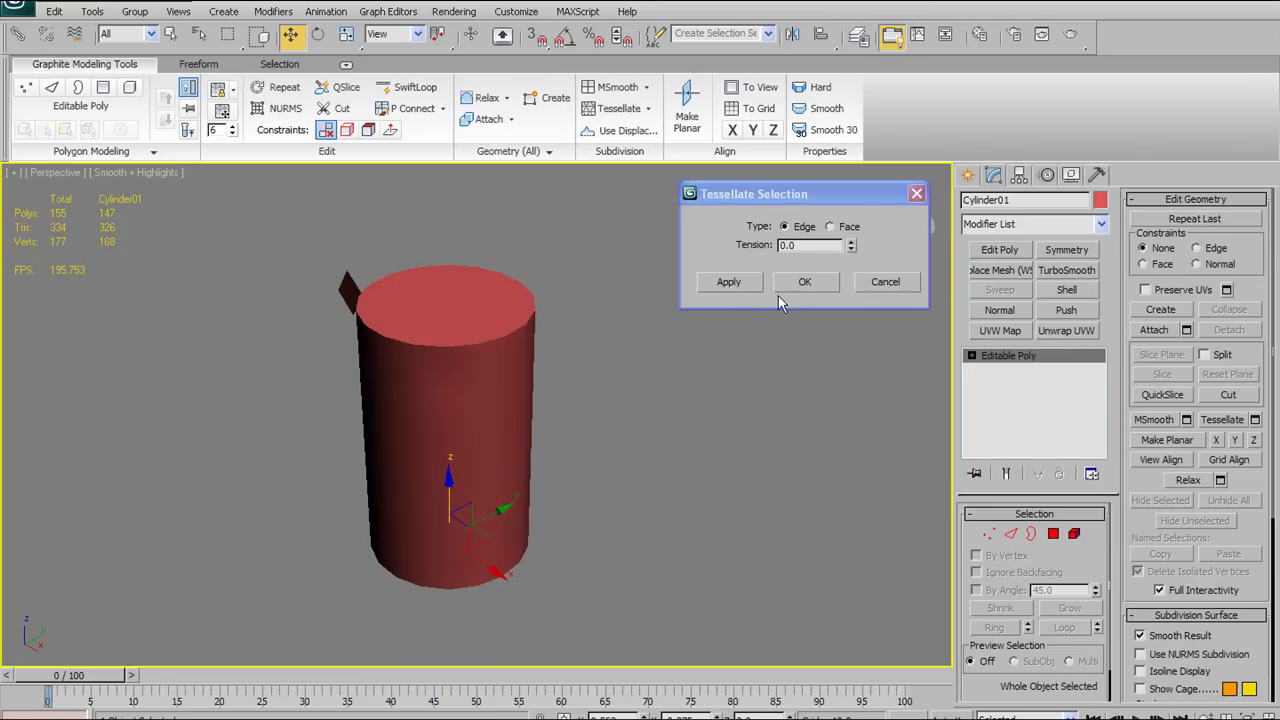
Try Edge tessellation tensions of 22.65 and -14.74 on the cylinder, and show the edged faces again
{"action": "left_click", "coordinate": [851, 249]}
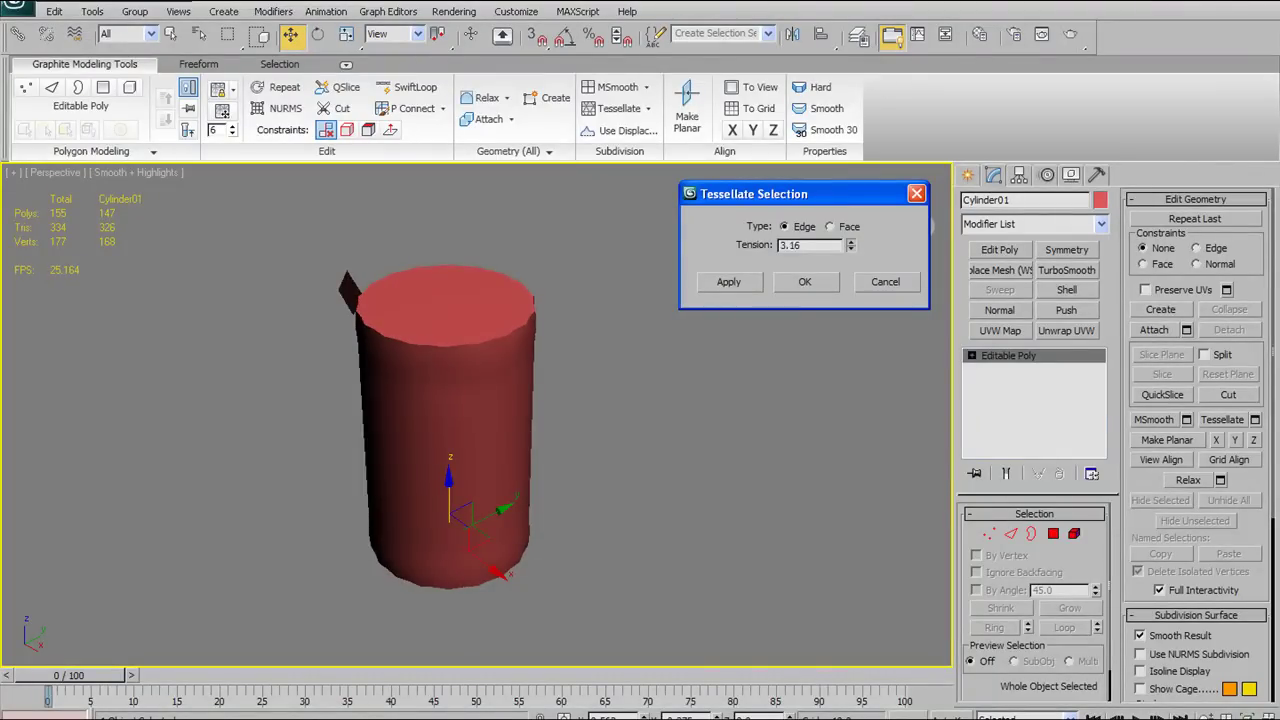
{"action": "left_click_drag", "start_coordinate": [851, 249], "coordinate": [756, 599]}
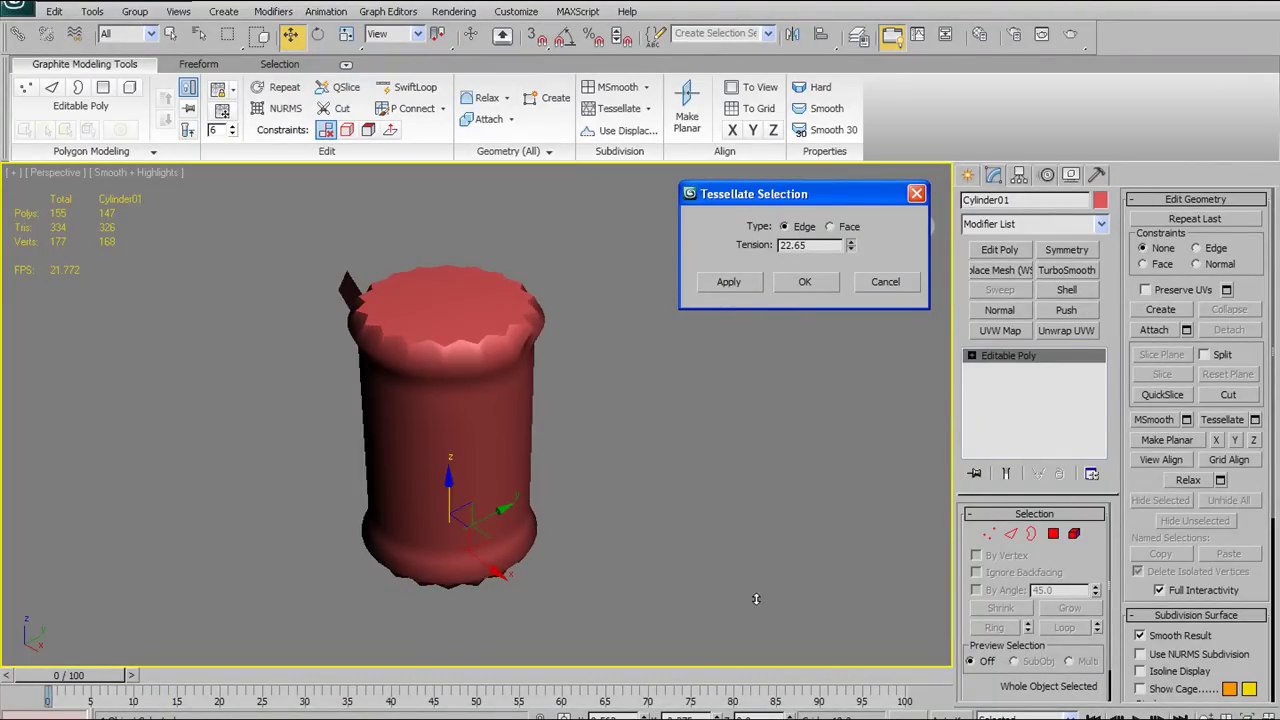
{"action": "left_click_drag", "start_coordinate": [785, 195], "coordinate": [785, 700]}
{"action": "left_click_drag", "start_coordinate": [653, 97], "coordinate": [653, 215]}
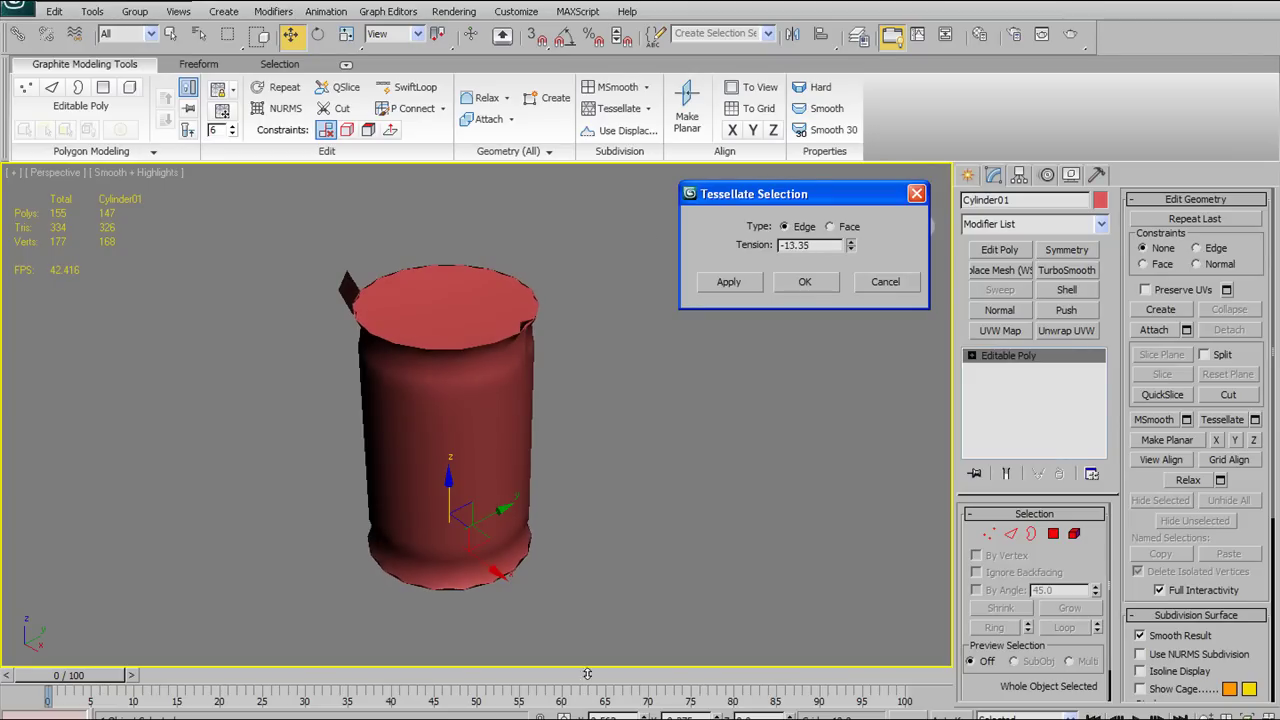
{"action": "middle_click_drag", "start_coordinate": [479, 501], "coordinate": [432, 446], "text": "alt"}
{"action": "key", "text": "F4"}
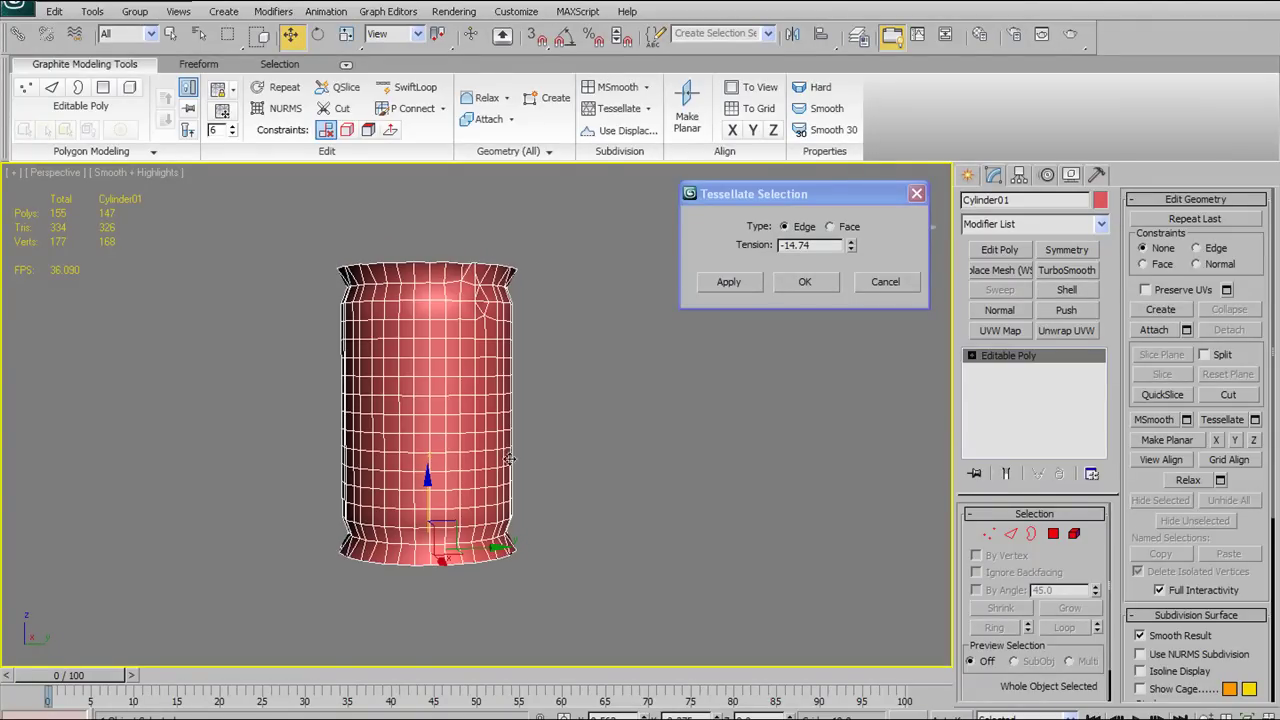
{"action": "middle_click_drag", "start_coordinate": [537, 424], "coordinate": [543, 494], "text": "alt"}
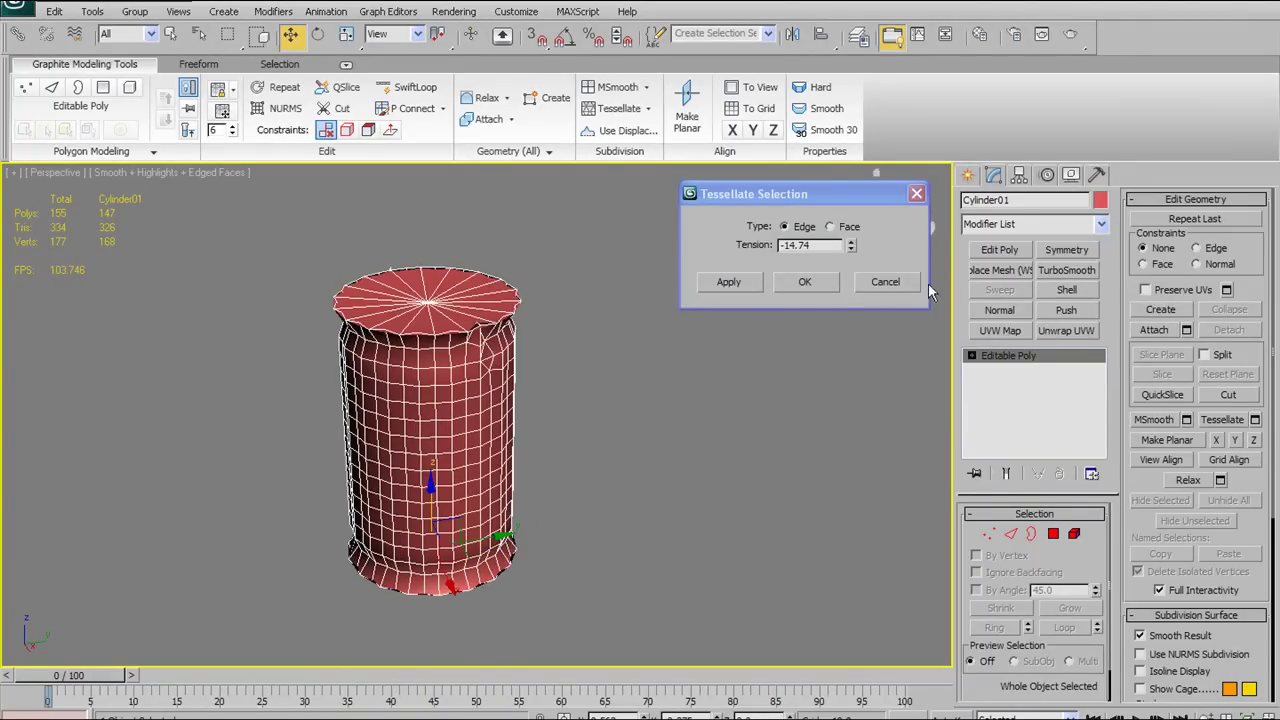
Apply Edge tessellation twice with a tension of 23.99, undo it, and close the settings after previewing Face
{"action": "left_click_drag", "start_coordinate": [854, 247], "coordinate": [815, 25]}
{"action": "middle_click_drag", "start_coordinate": [440, 425], "coordinate": [530, 419], "text": "alt"}
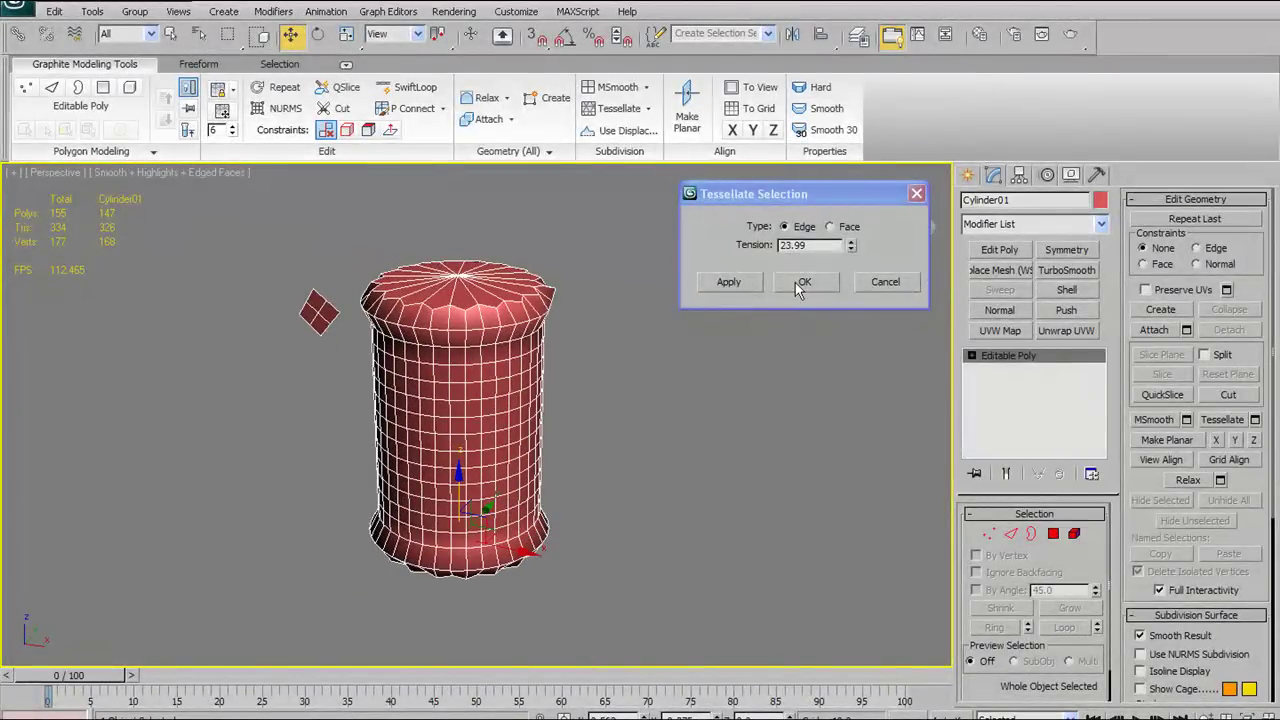
{"action": "left_click", "coordinate": [728, 282]}
{"action": "left_click", "coordinate": [750, 281]}
{"action": "key", "text": "ctrl+z"}
{"action": "key", "text": "ctrl+z"}
{"action": "key", "text": "ctrl+z"}
{"action": "left_click", "coordinate": [829, 226]}
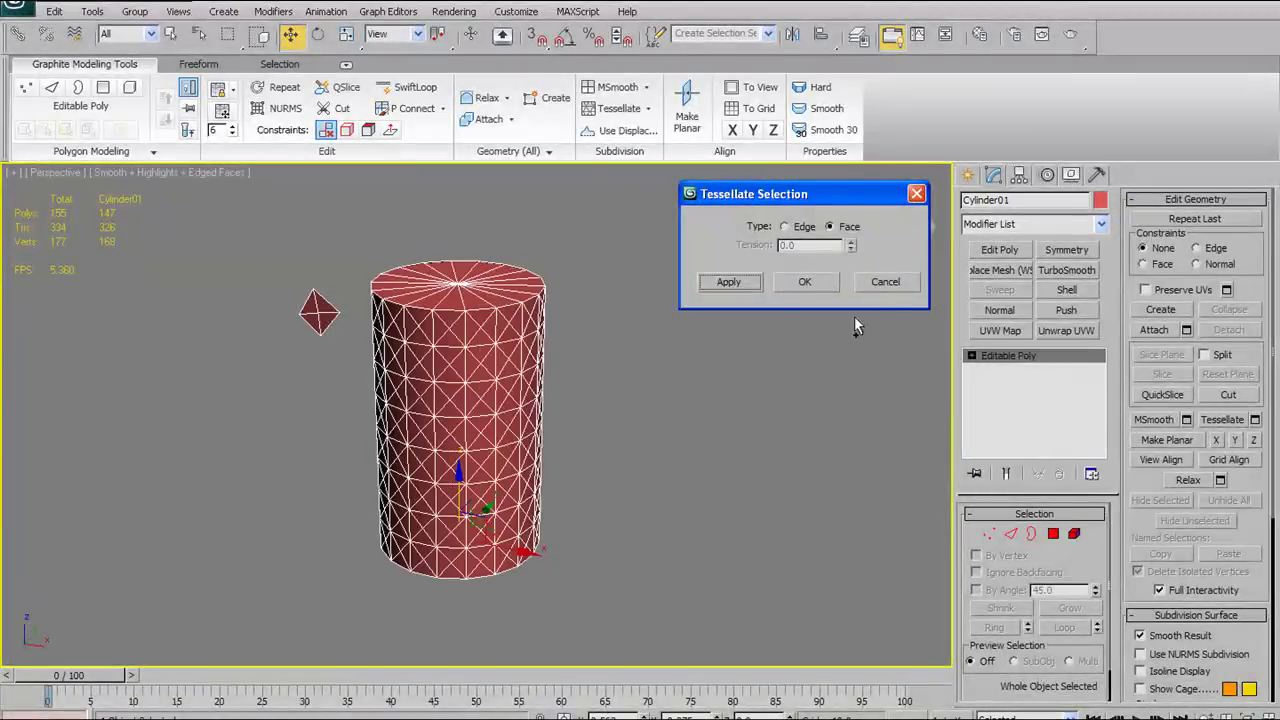
{"action": "left_click", "coordinate": [918, 196]}
Add a TurboSmooth modifier to the cylinder and set its iterations to 2
{"action": "mouse_move", "coordinate": [626, 432]}
{"action": "middle_mouse_down", "text": "alt"}
{"action": "mouse_move", "coordinate": [542, 395]}
{"action": "mouse_move", "coordinate": [568, 428]}
{"action": "mouse_move", "coordinate": [623, 430]}
{"action": "middle_mouse_up", "text": "alt"}
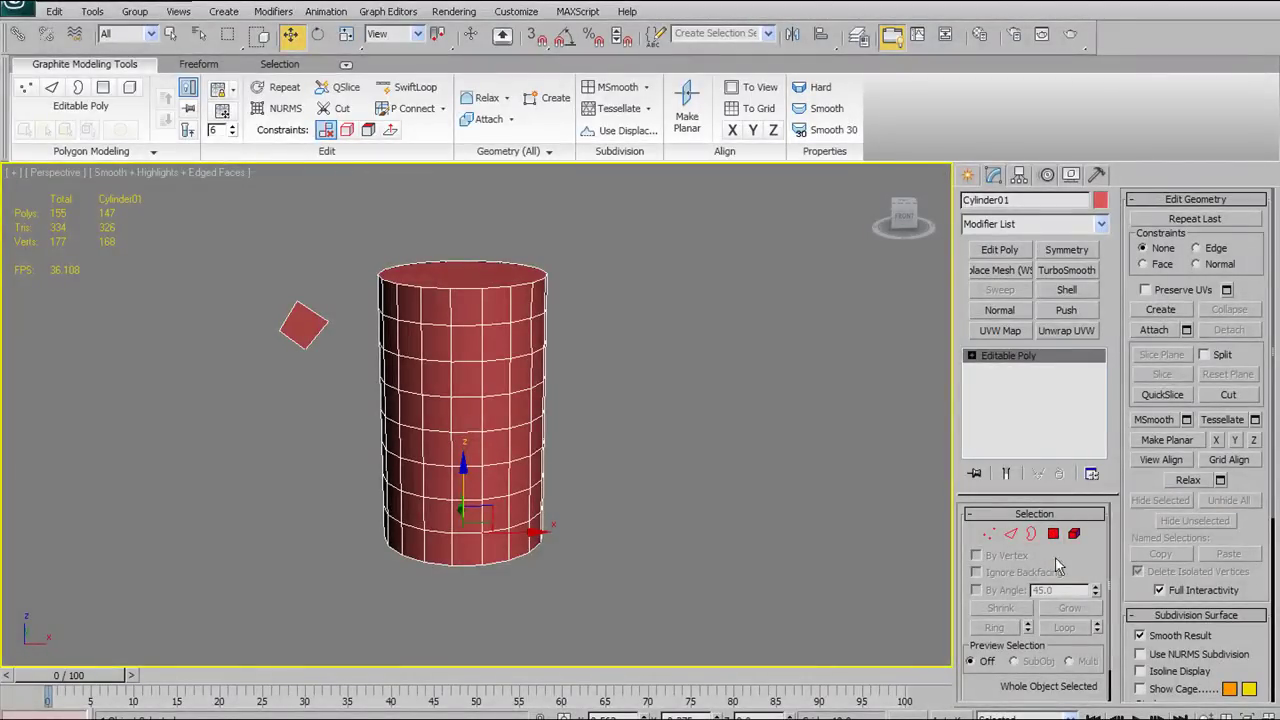
{"action": "left_click", "coordinate": [1065, 272]}
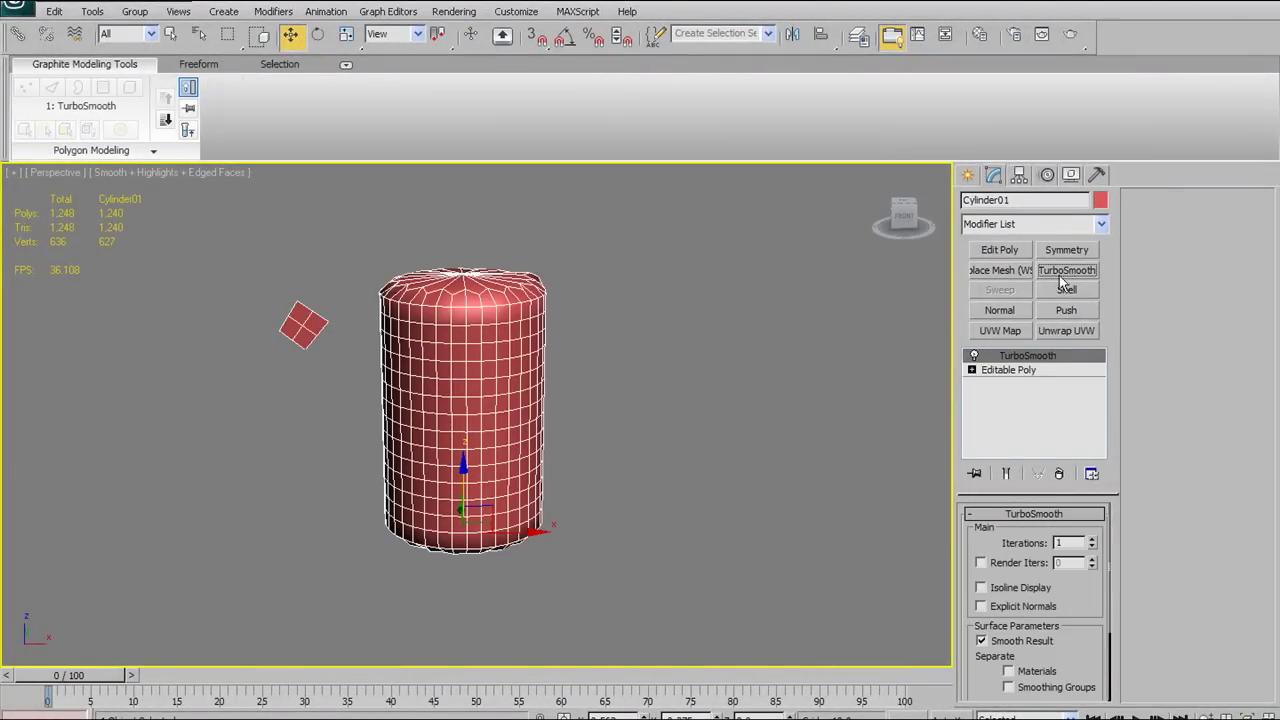
{"action": "left_click", "coordinate": [1092, 539]}
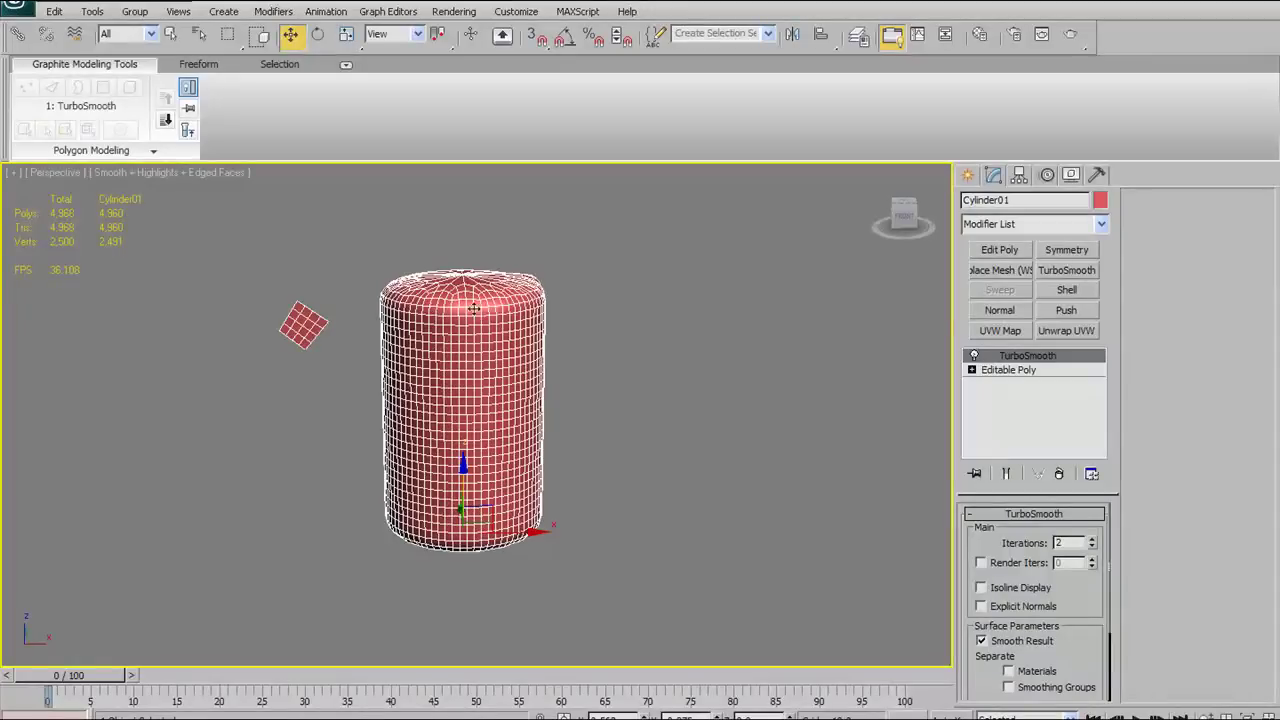
Collapse the modifier stack to TurboSmooth, and undo the collapse
{"action": "right_click", "coordinate": [1007, 362]}
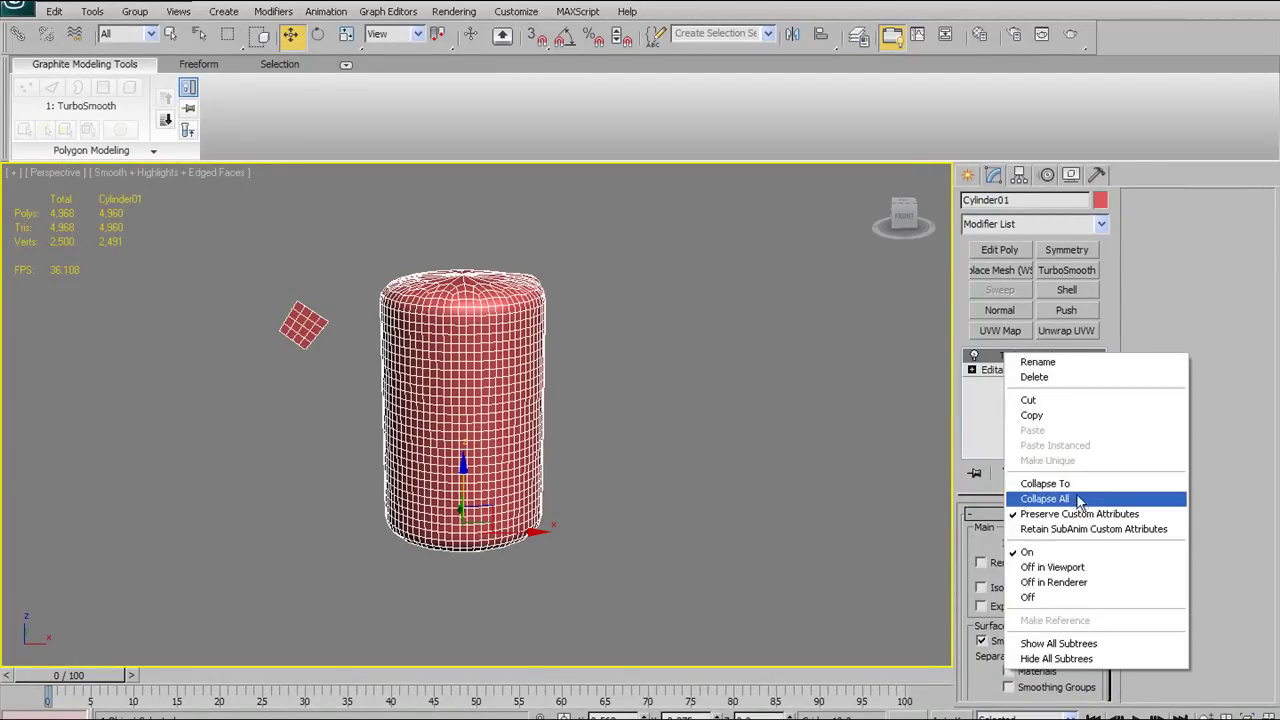
{"action": "left_click", "coordinate": [1040, 483]}
{"action": "left_click", "coordinate": [730, 452]}
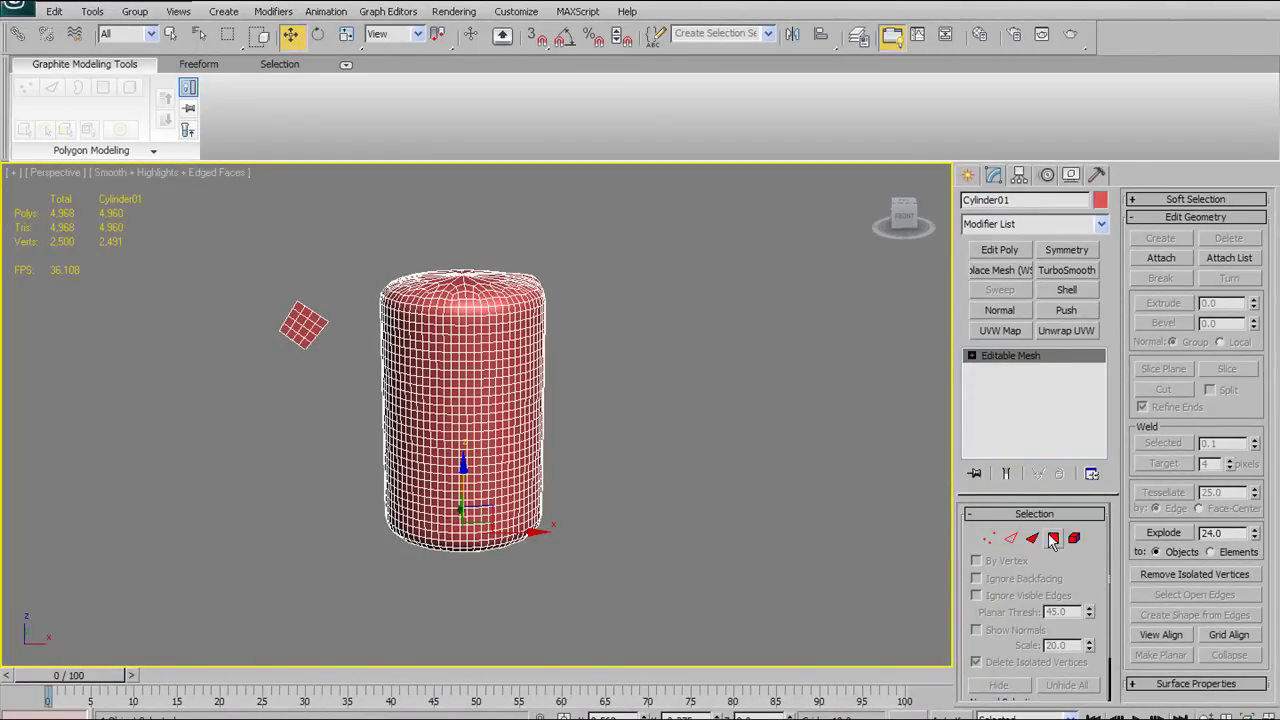
{"action": "key", "text": "ctrl+z"}
Collapse the TurboSmooth modifier into the mesh and convert the cylinder to an Editable Poly
{"action": "right_click", "coordinate": [991, 362]}
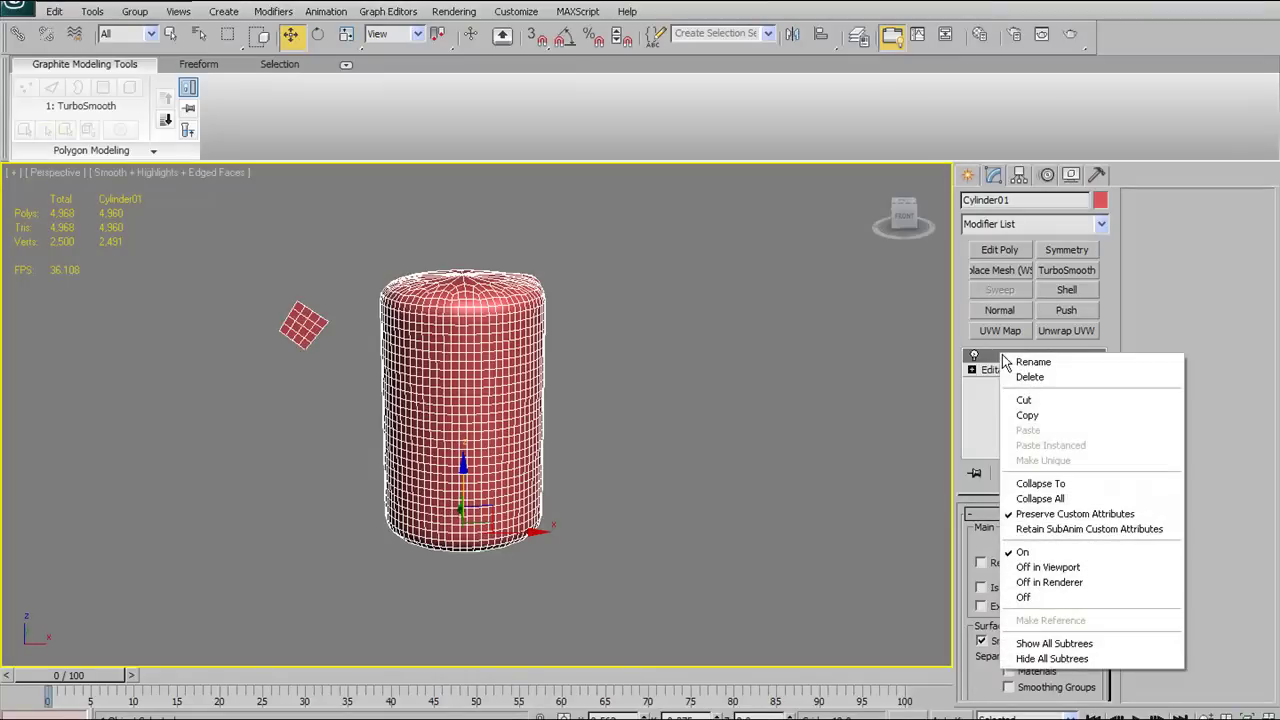
{"action": "left_click", "coordinate": [1045, 484]}
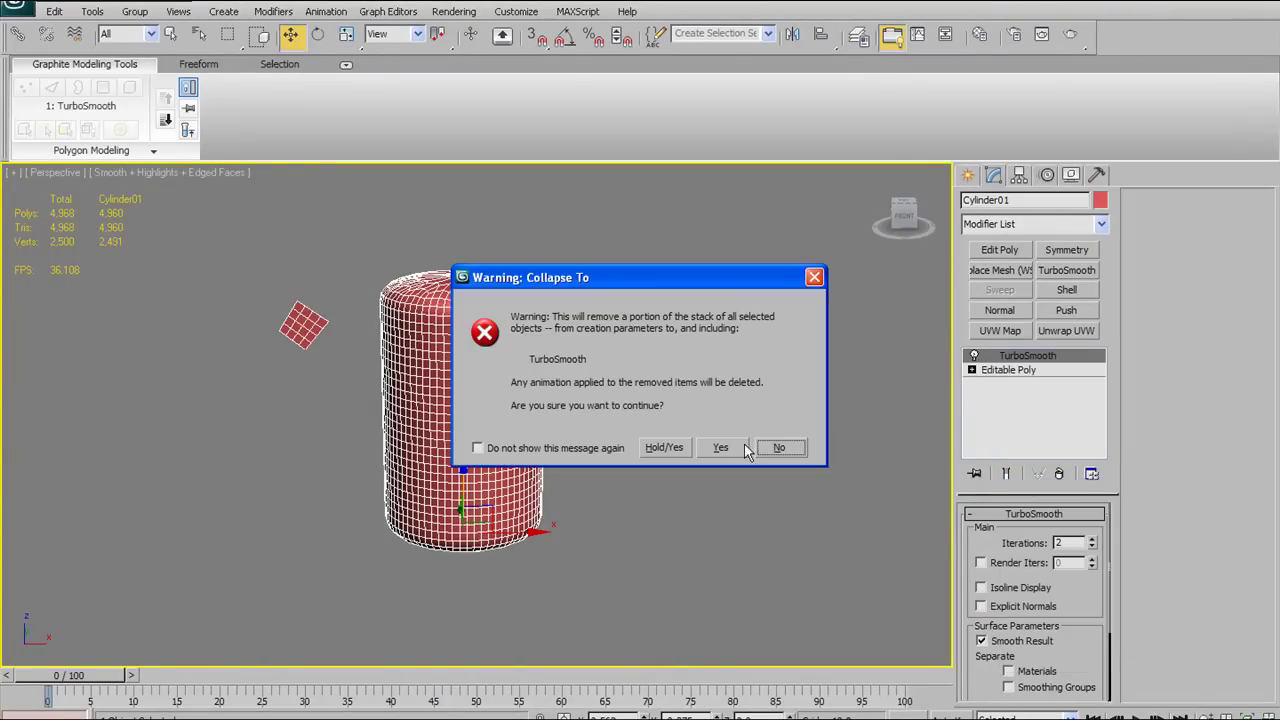
{"action": "left_click", "coordinate": [744, 448]}
{"action": "right_click", "coordinate": [439, 368]}
{"action": "mouse_move", "coordinate": [514, 537]}
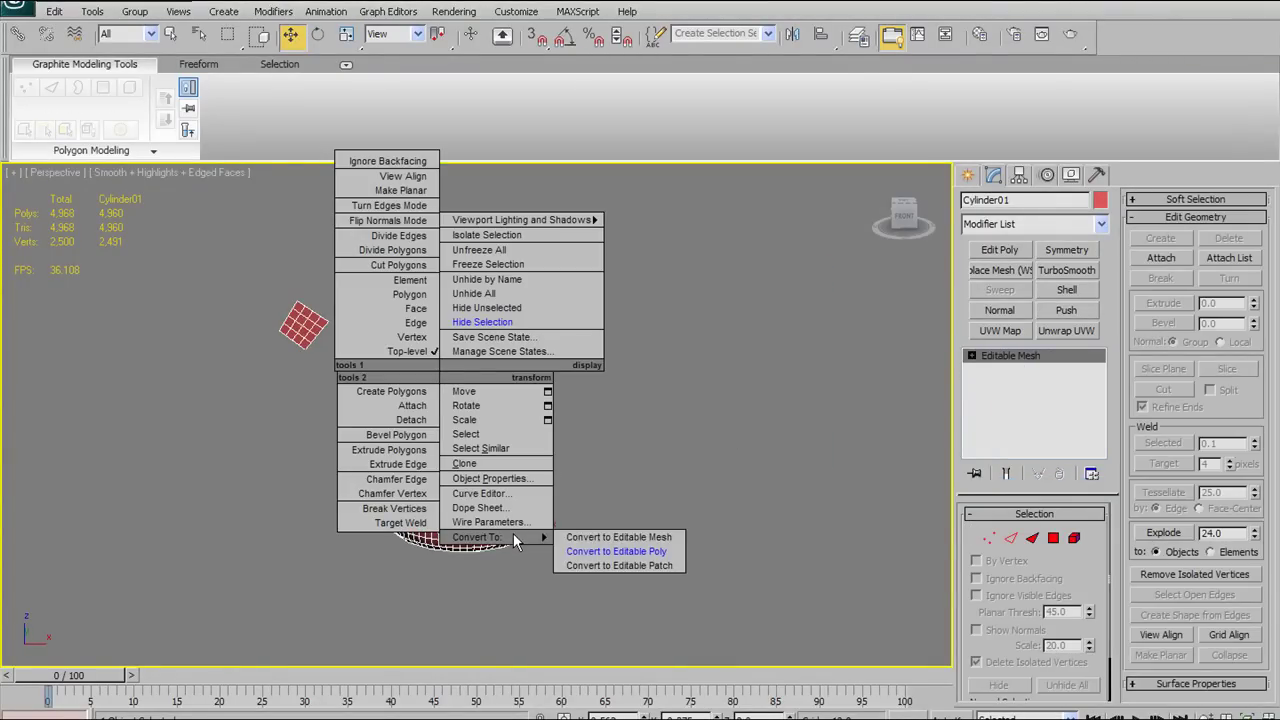
{"action": "left_click", "coordinate": [618, 549]}
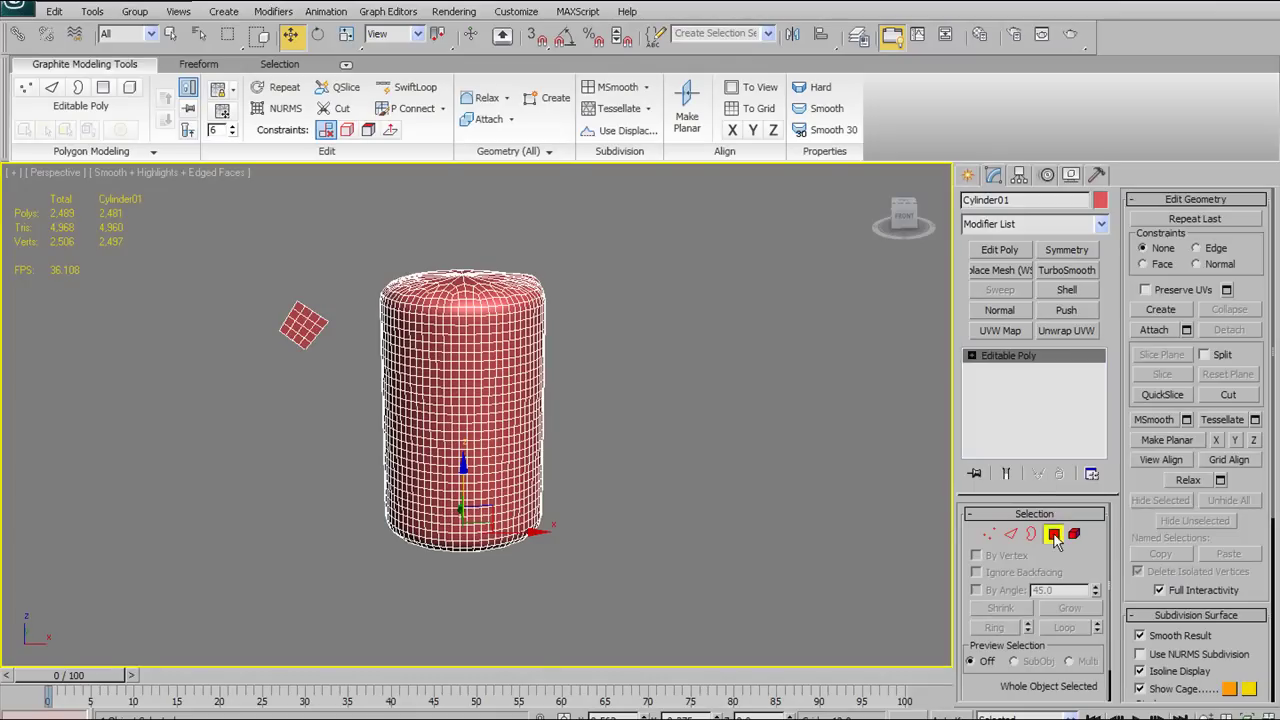
Select the center vertex of the cylinder's top cap and convert the selection to its surrounding polygons
{"action": "key", "text": "4"}
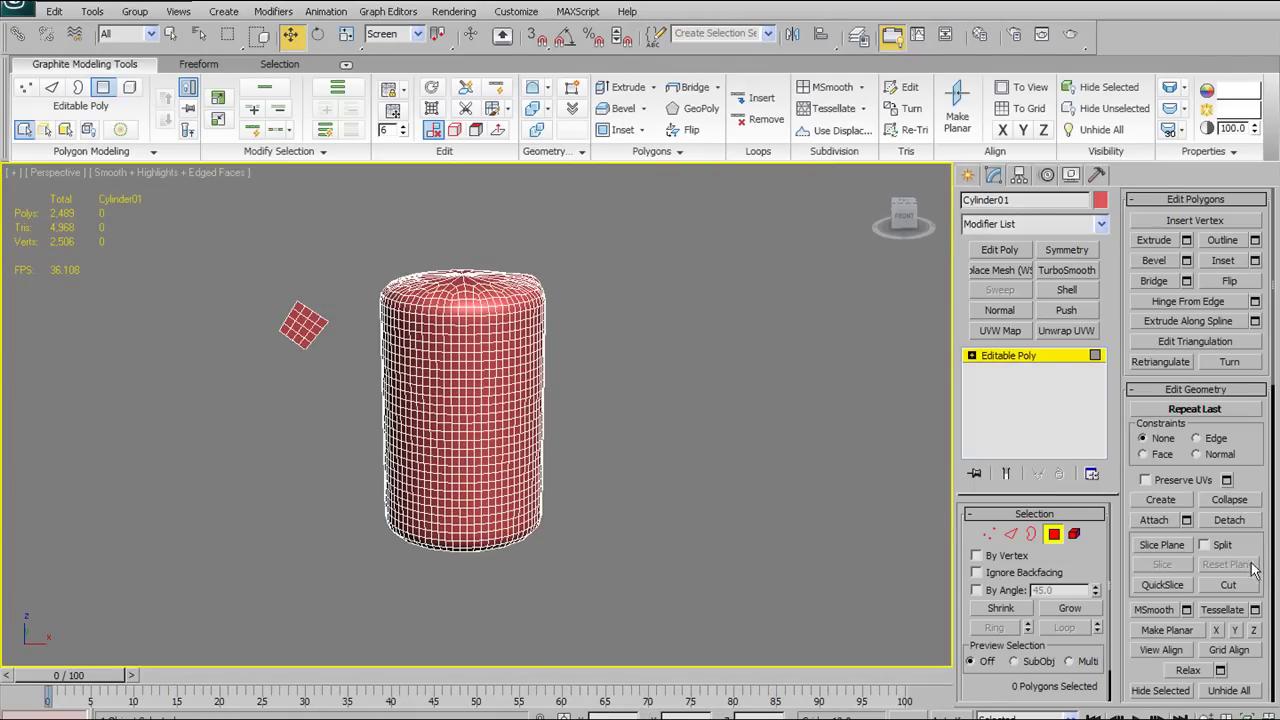
{"action": "scroll", "coordinate": [1250, 543], "scroll_direction": "down", "scroll_amount": 2}
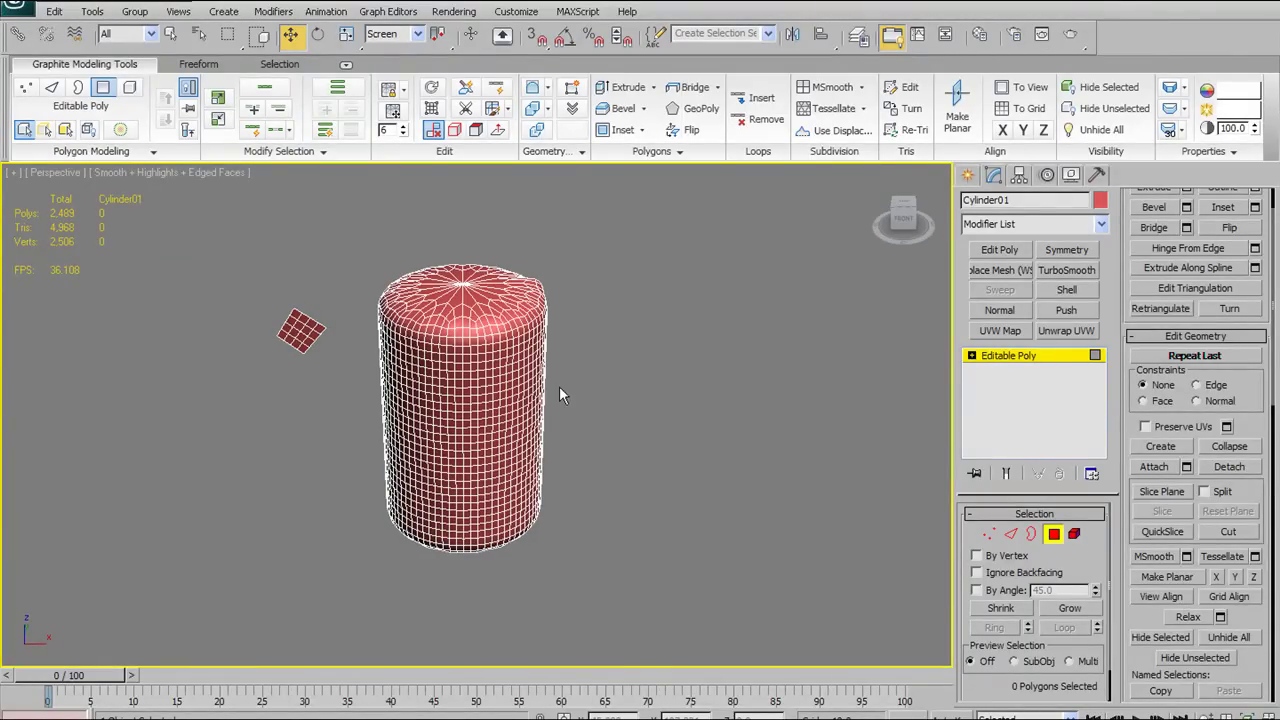
{"action": "scroll", "coordinate": [573, 316], "scroll_direction": "up", "scroll_amount": 5}
{"action": "middle_click_drag", "start_coordinate": [573, 316], "coordinate": [926, 492], "text": "alt"}
{"action": "left_click", "coordinate": [988, 540]}
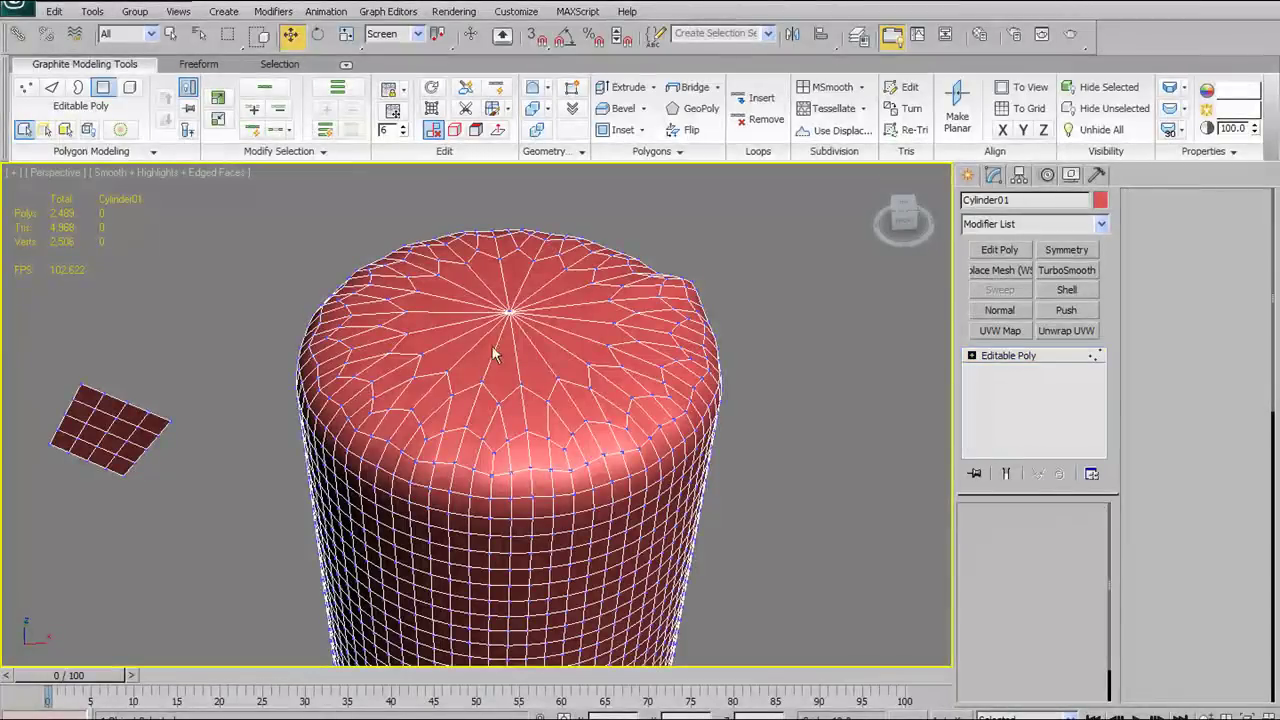
{"action": "left_click", "coordinate": [512, 318]}
{"action": "middle_click_drag", "start_coordinate": [530, 350], "coordinate": [620, 510], "text": "alt"}
{"action": "left_click", "coordinate": [1055, 537], "text": "ctrl"}
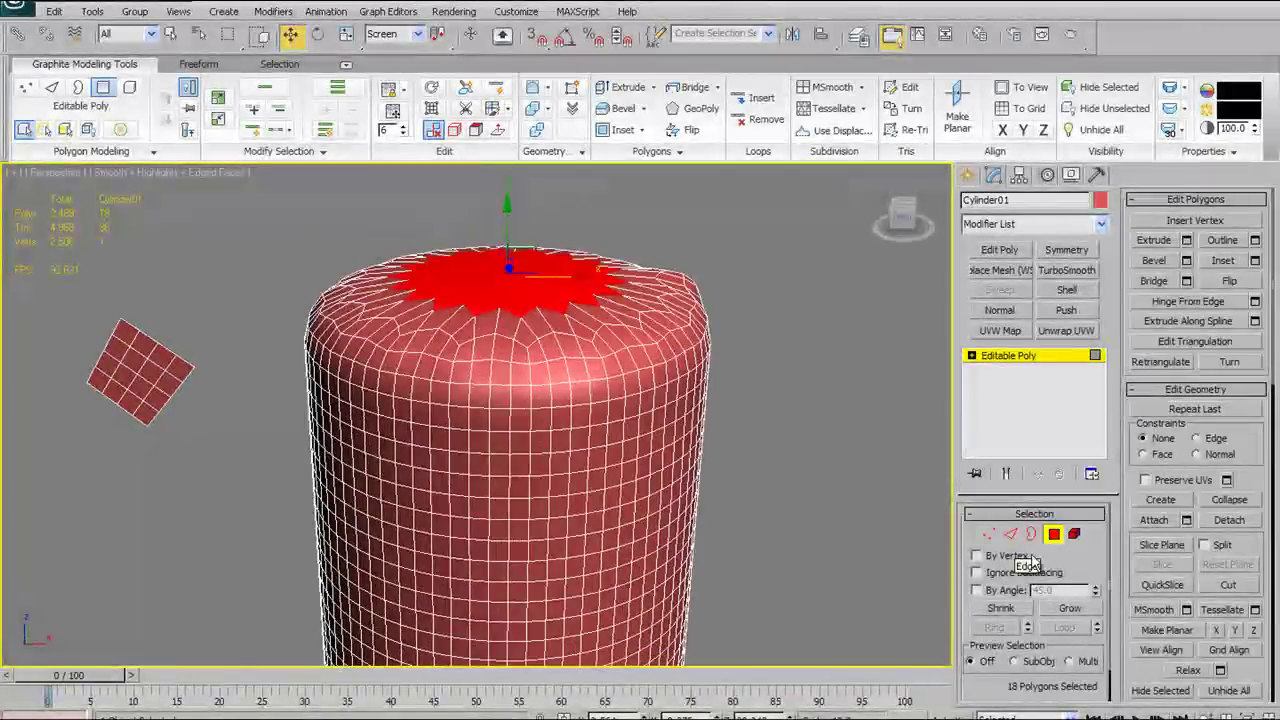
Grow the polygon selection twice across the top cap and make the selected polygons planar
{"action": "left_click", "coordinate": [1070, 608]}
{"action": "middle_click_drag", "start_coordinate": [578, 396], "coordinate": [563, 373], "text": "alt"}
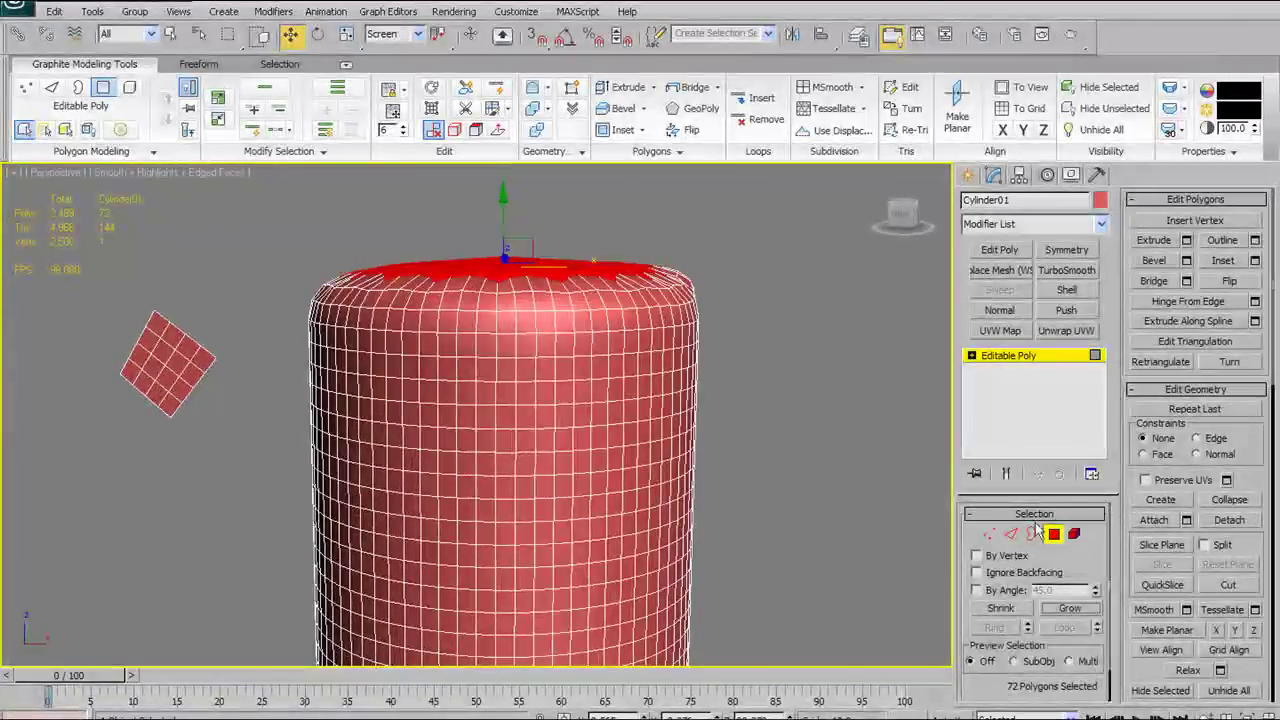
{"action": "left_click", "coordinate": [1070, 608]}
{"action": "middle_click_drag", "start_coordinate": [660, 440], "coordinate": [728, 394], "text": "alt"}
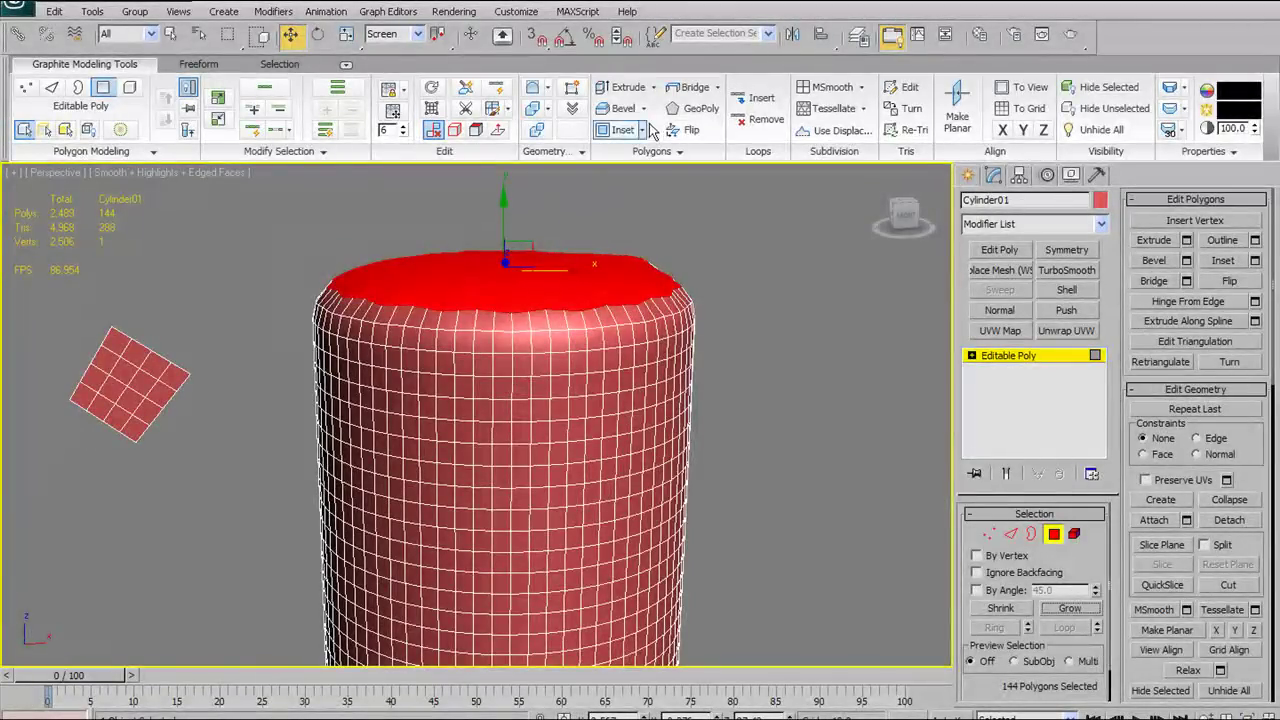
{"action": "left_click", "coordinate": [955, 115]}
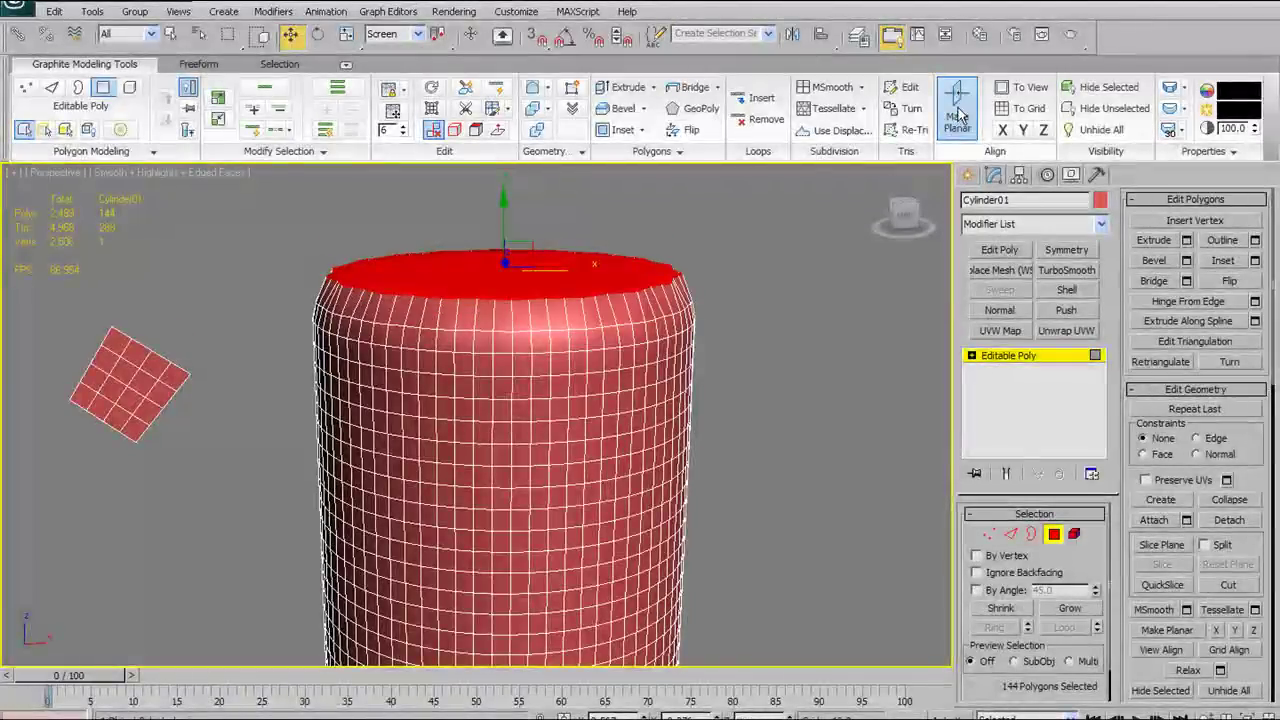
Try to apply Smooth to the whole cylinder object
{"action": "middle_click_drag", "start_coordinate": [608, 433], "coordinate": [630, 464], "text": "alt"}
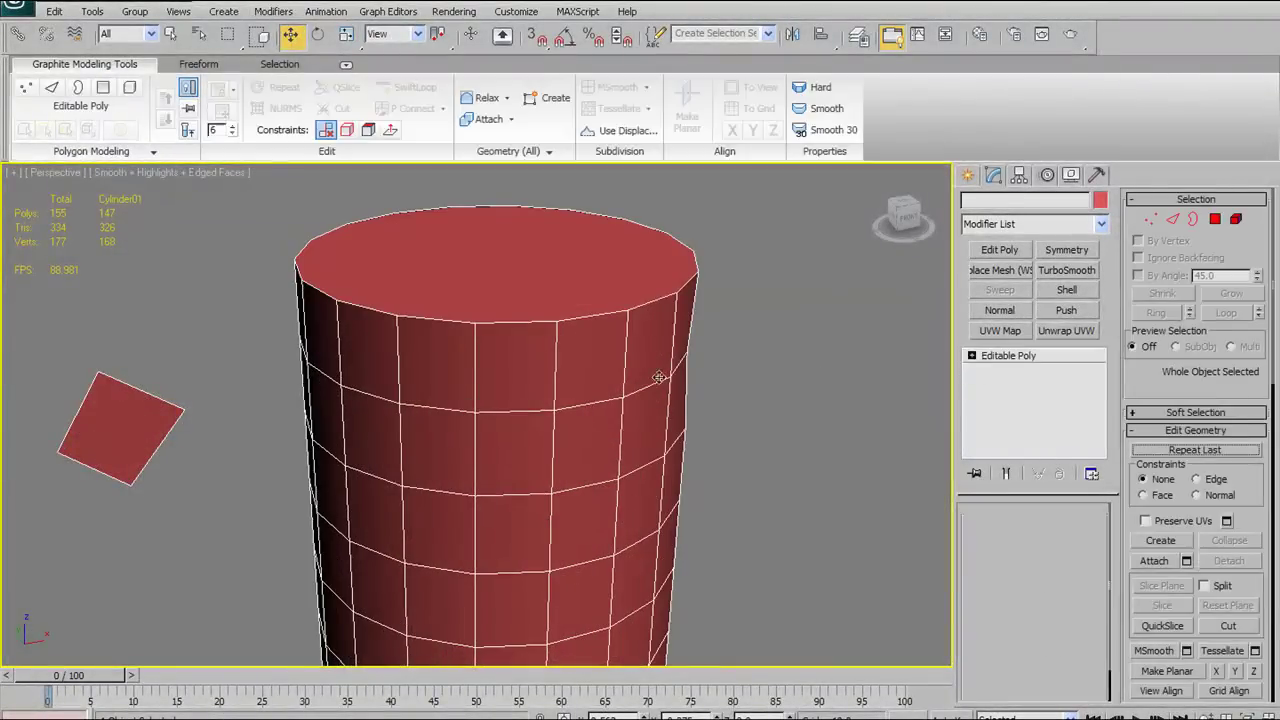
{"action": "mouse_move", "coordinate": [657, 371]}
{"action": "middle_mouse_down", "text": "alt"}
{"action": "mouse_move", "coordinate": [662, 340]}
{"action": "mouse_move", "coordinate": [668, 349]}
{"action": "middle_mouse_up", "text": "alt"}
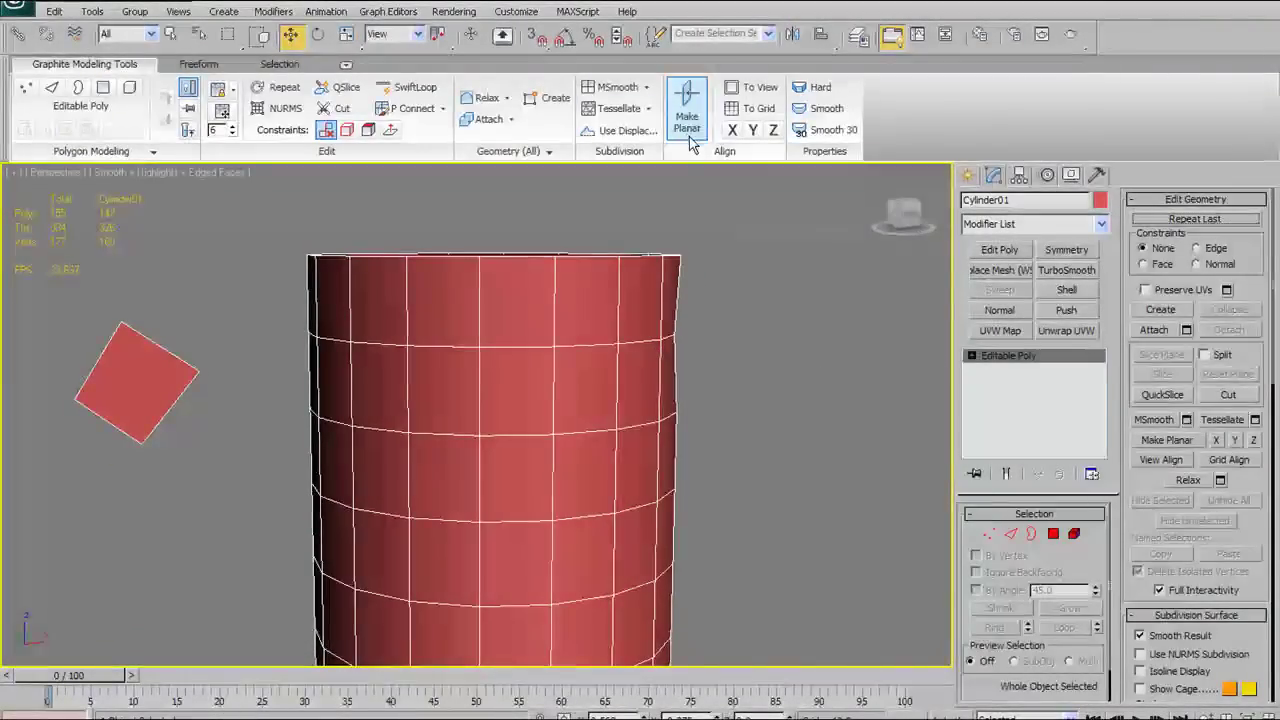
{"action": "scroll", "coordinate": [657, 402], "scroll_direction": "down", "scroll_amount": 4}
{"action": "middle_click_drag", "start_coordinate": [647, 384], "coordinate": [668, 354], "text": "alt"}
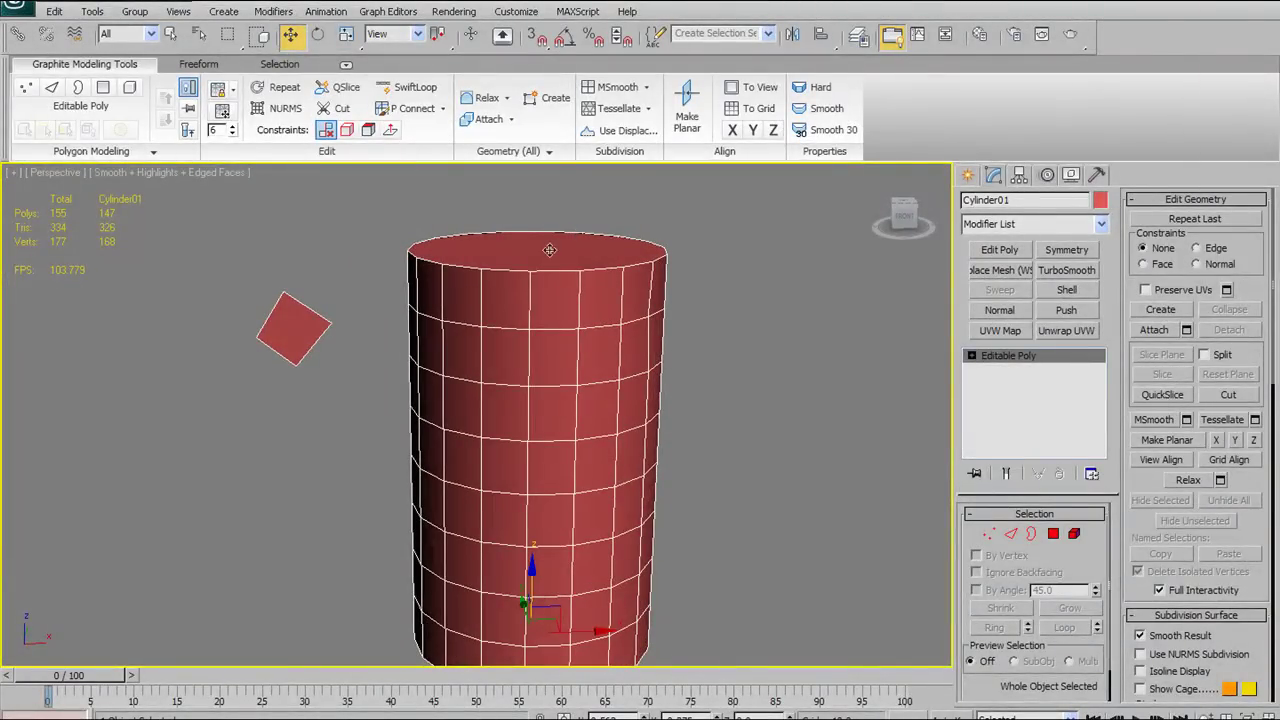
{"action": "middle_click_drag", "start_coordinate": [569, 274], "coordinate": [571, 300]}
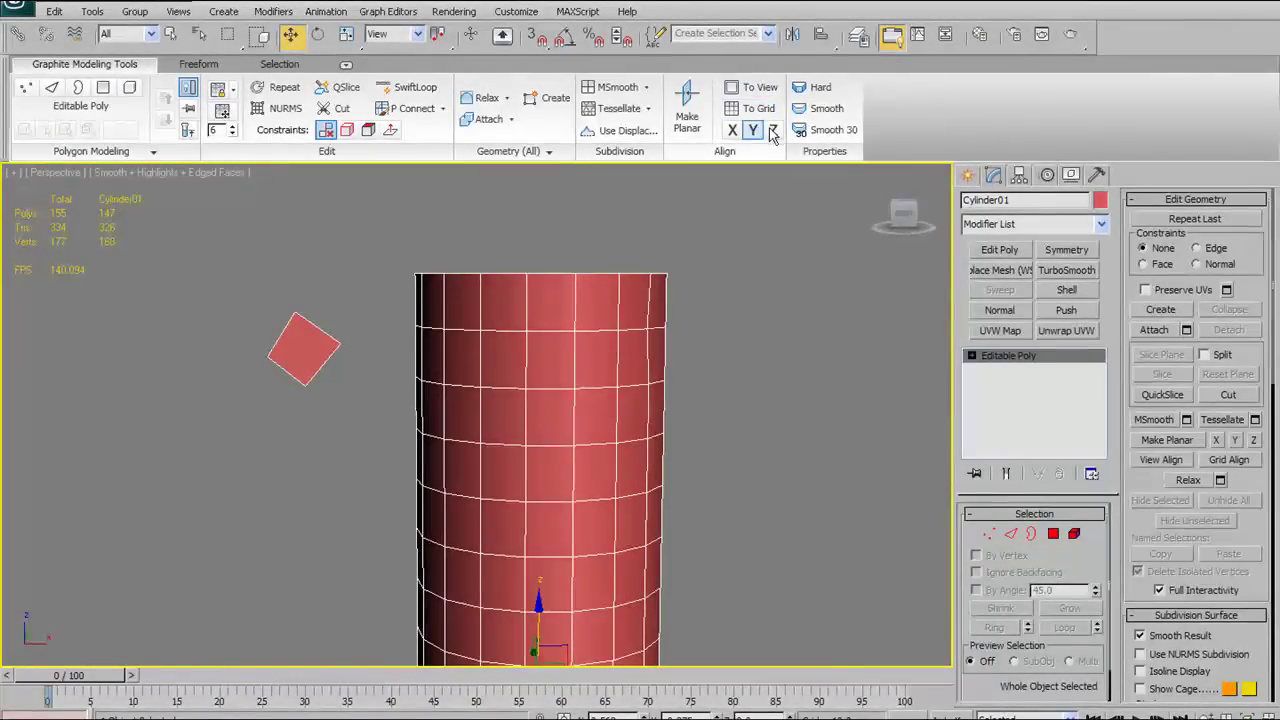
{"action": "left_click", "coordinate": [822, 109]}
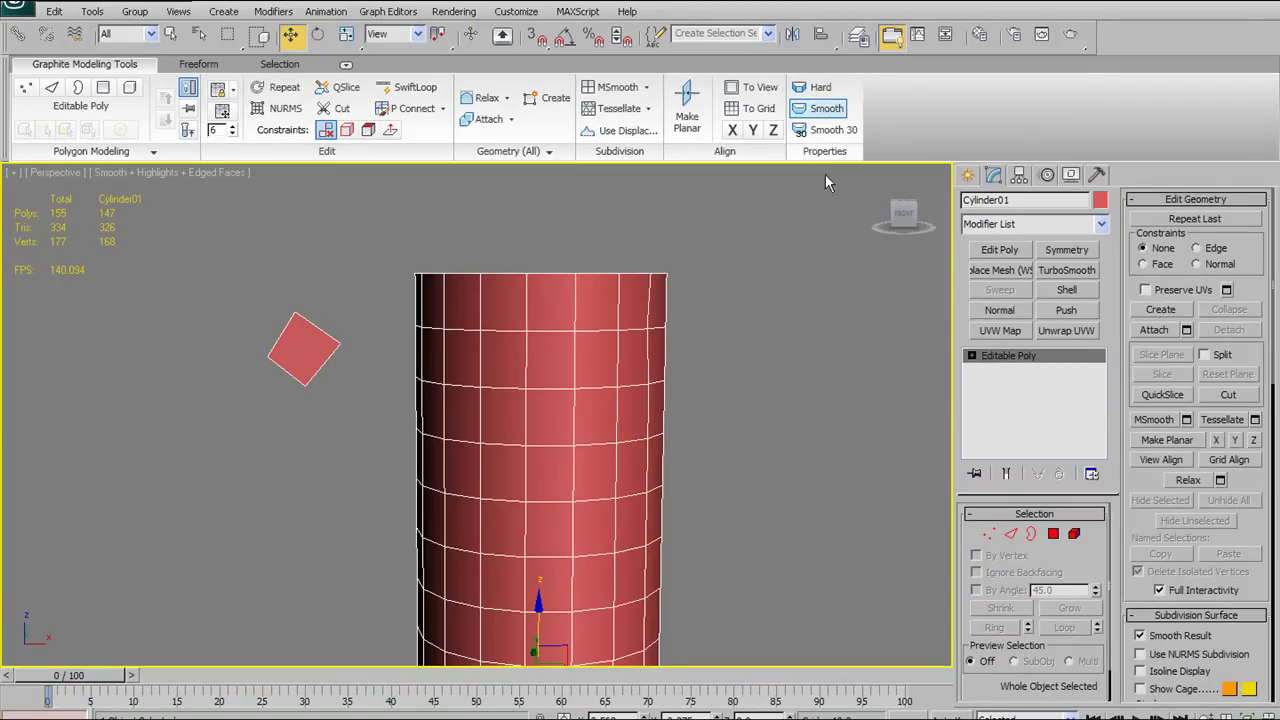
Select all polygons of the cylinder mesh and make their shading hard
{"action": "left_click", "coordinate": [1053, 534]}
{"action": "scroll", "coordinate": [450, 340], "scroll_direction": "down", "scroll_amount": 5}
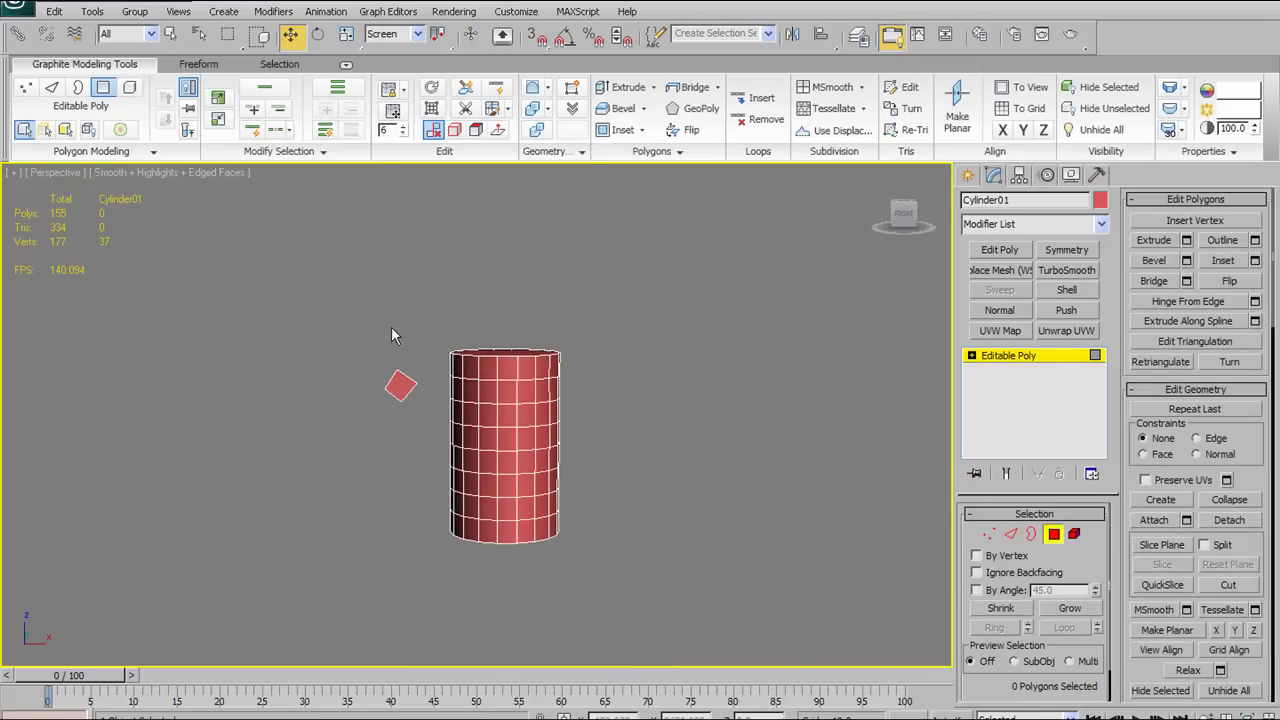
{"action": "left_click_drag", "start_coordinate": [467, 385], "coordinate": [737, 613]}
{"action": "scroll", "coordinate": [674, 415], "scroll_direction": "up", "scroll_amount": 4}
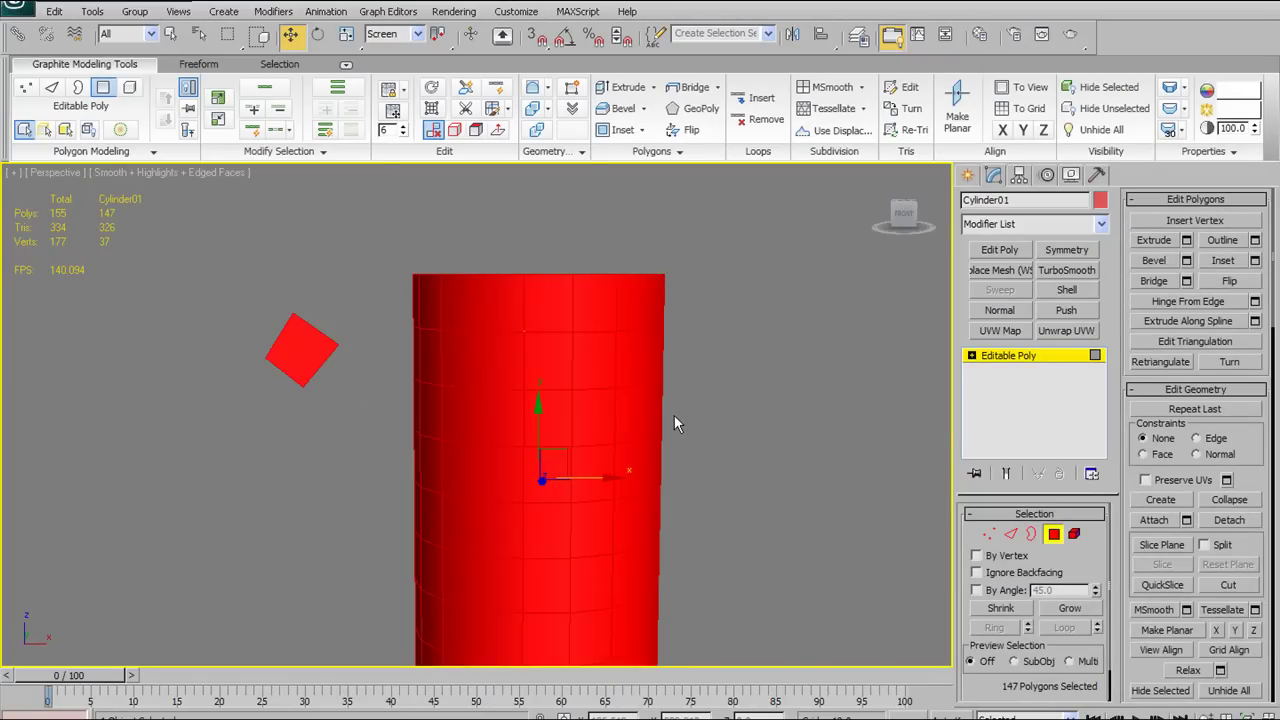
{"action": "middle_click_drag", "start_coordinate": [620, 346], "coordinate": [498, 295], "text": "alt"}
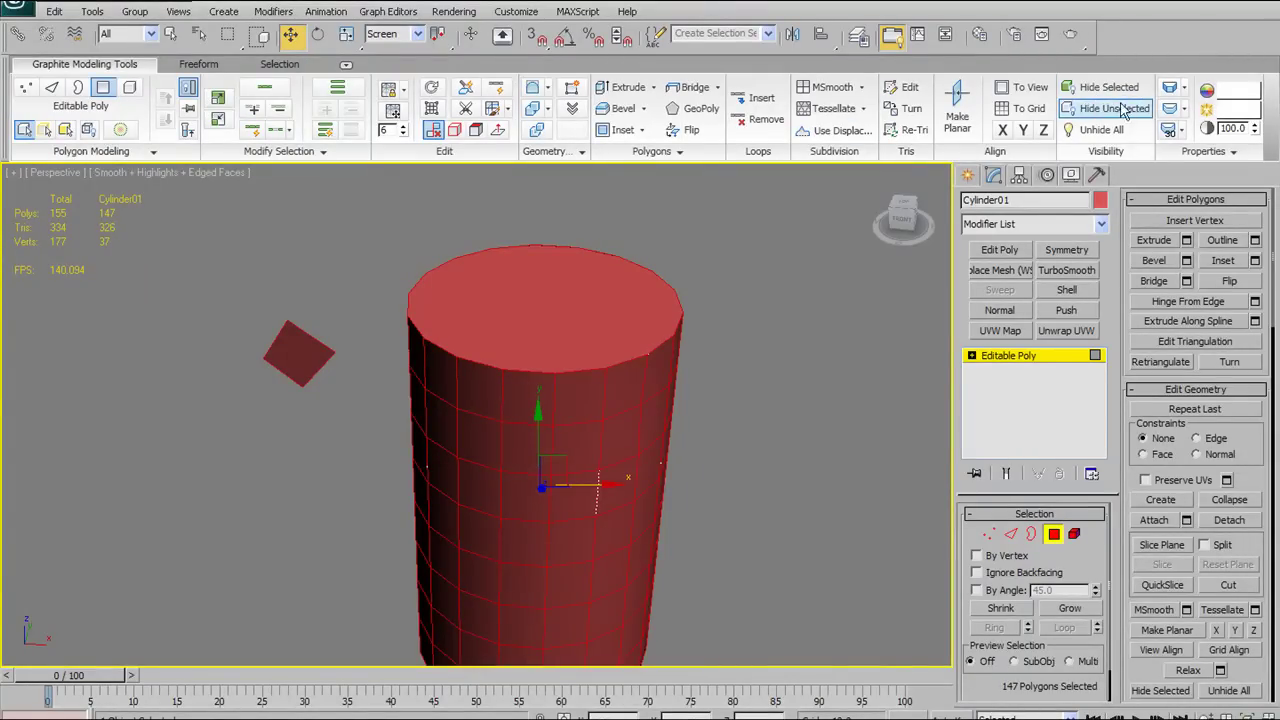
{"action": "middle_click_drag", "start_coordinate": [550, 344], "coordinate": [653, 385], "text": "alt"}
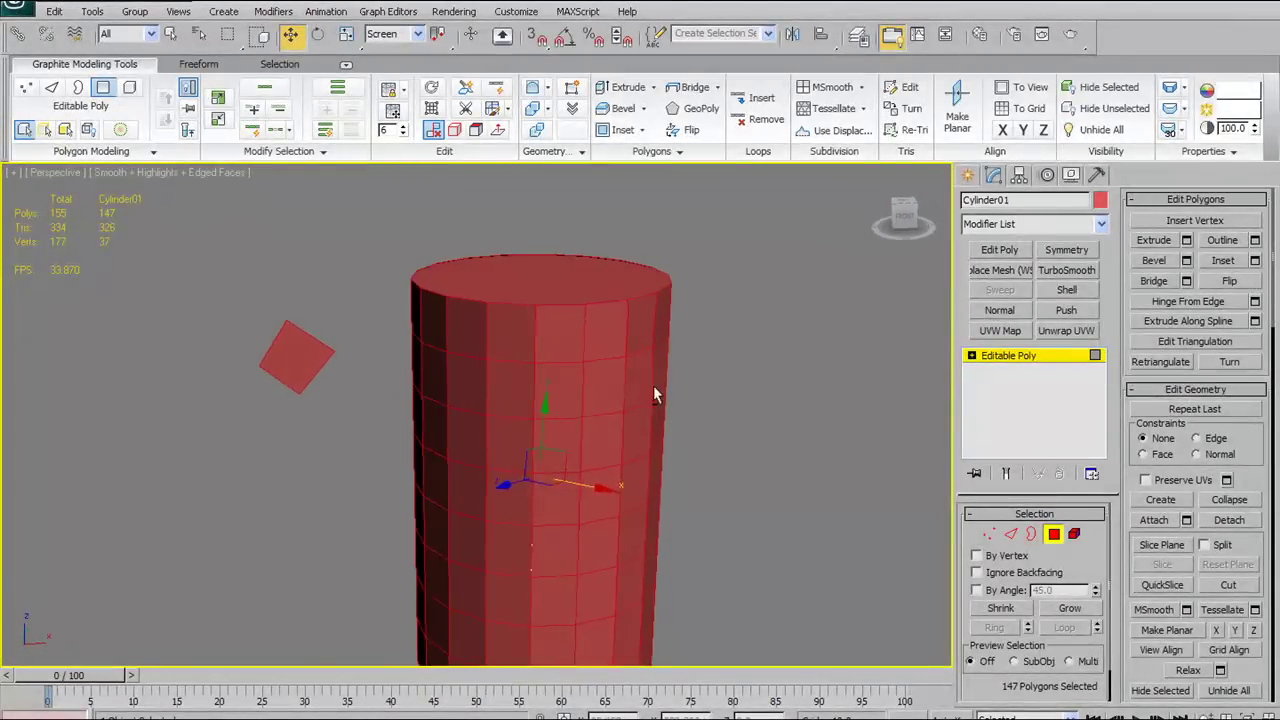
Apply Smooth to all selected polygons, and replace it with Smooth 30
{"action": "left_click", "coordinate": [1172, 112]}
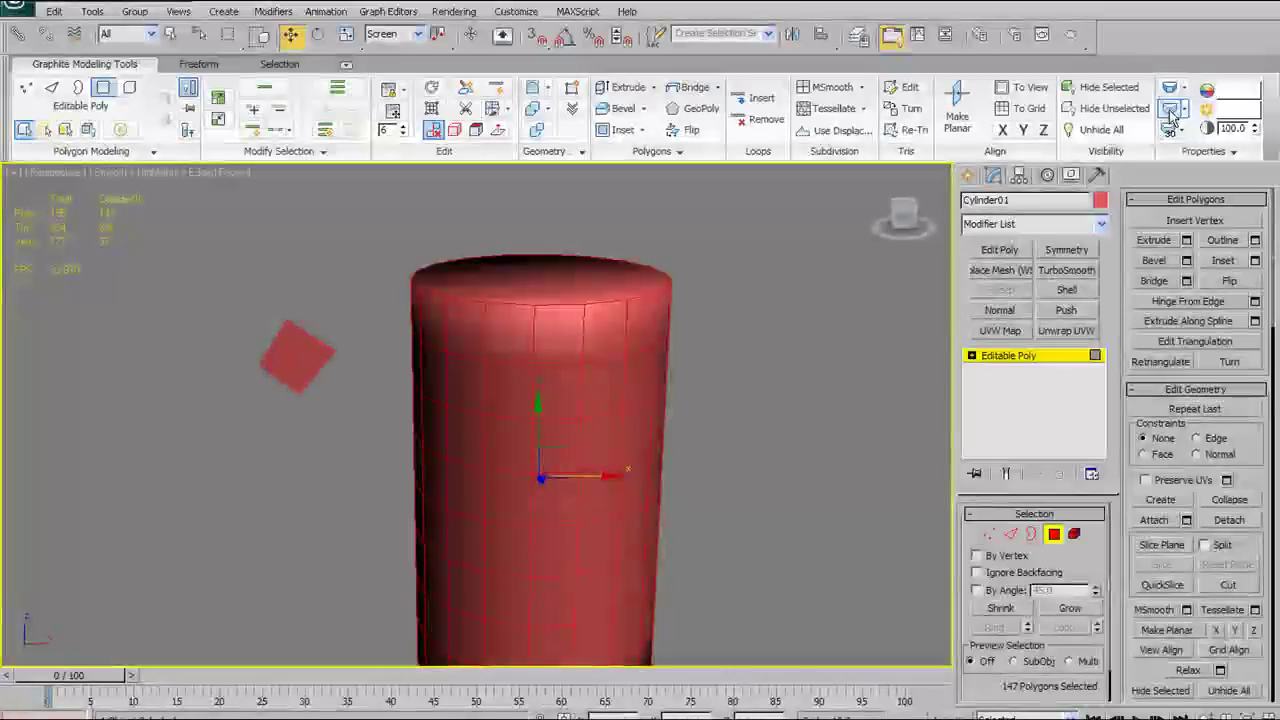
{"action": "mouse_move", "coordinate": [692, 368]}
{"action": "middle_mouse_down", "text": "alt"}
{"action": "mouse_move", "coordinate": [706, 303]}
{"action": "mouse_move", "coordinate": [693, 403]}
{"action": "mouse_move", "coordinate": [697, 360]}
{"action": "middle_mouse_up", "text": "alt"}
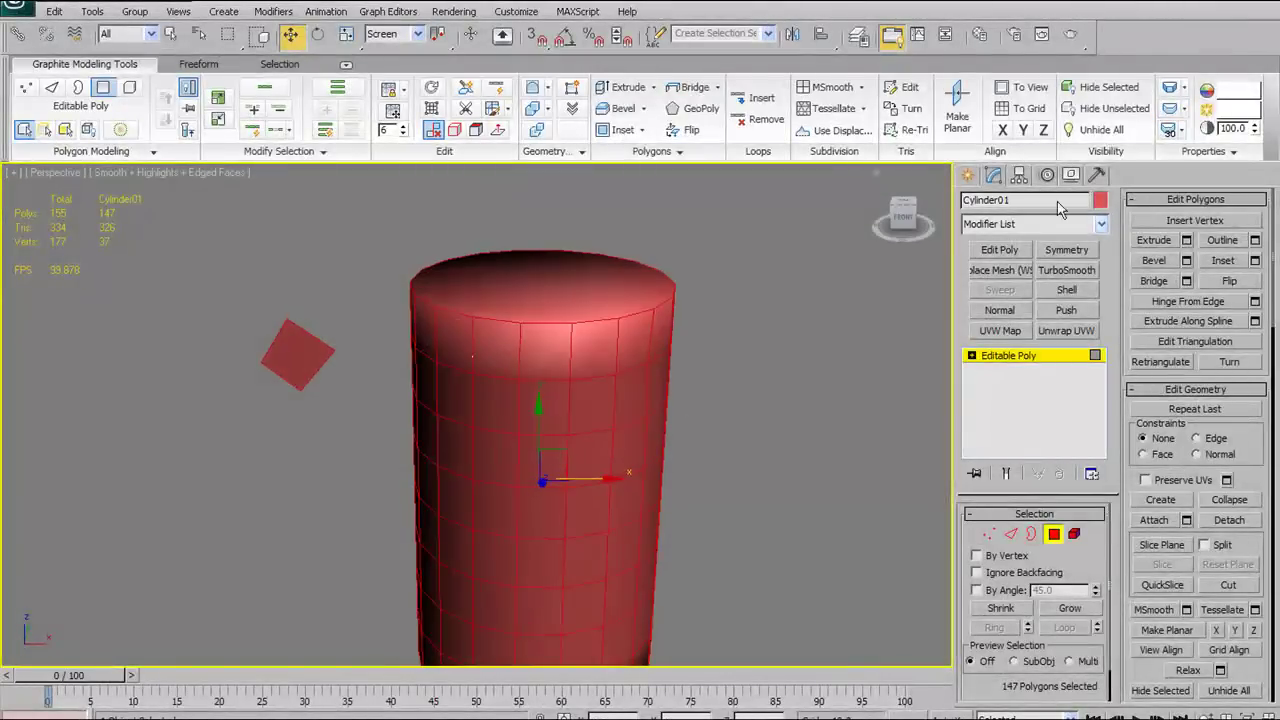
{"action": "left_click", "coordinate": [1171, 133]}
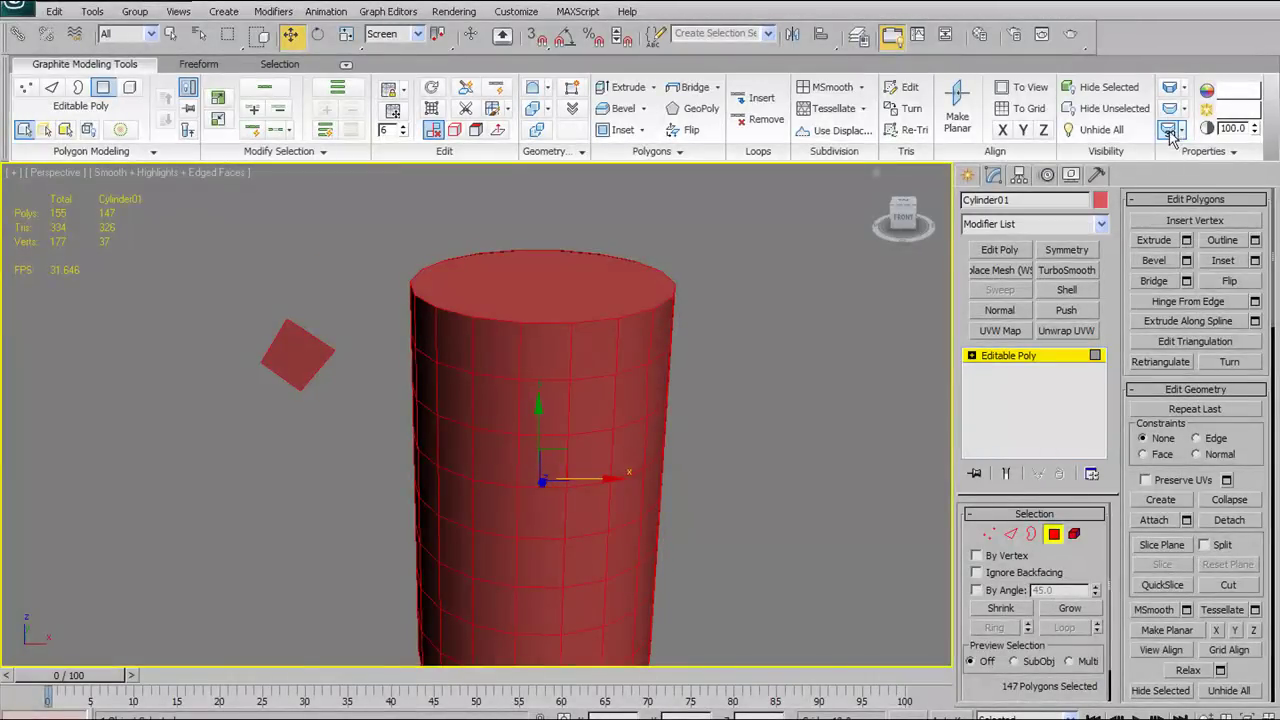
{"action": "middle_click_drag", "start_coordinate": [723, 393], "coordinate": [700, 380], "text": "alt"}
{"action": "middle_click_drag", "start_coordinate": [494, 362], "coordinate": [514, 338], "text": "alt"}
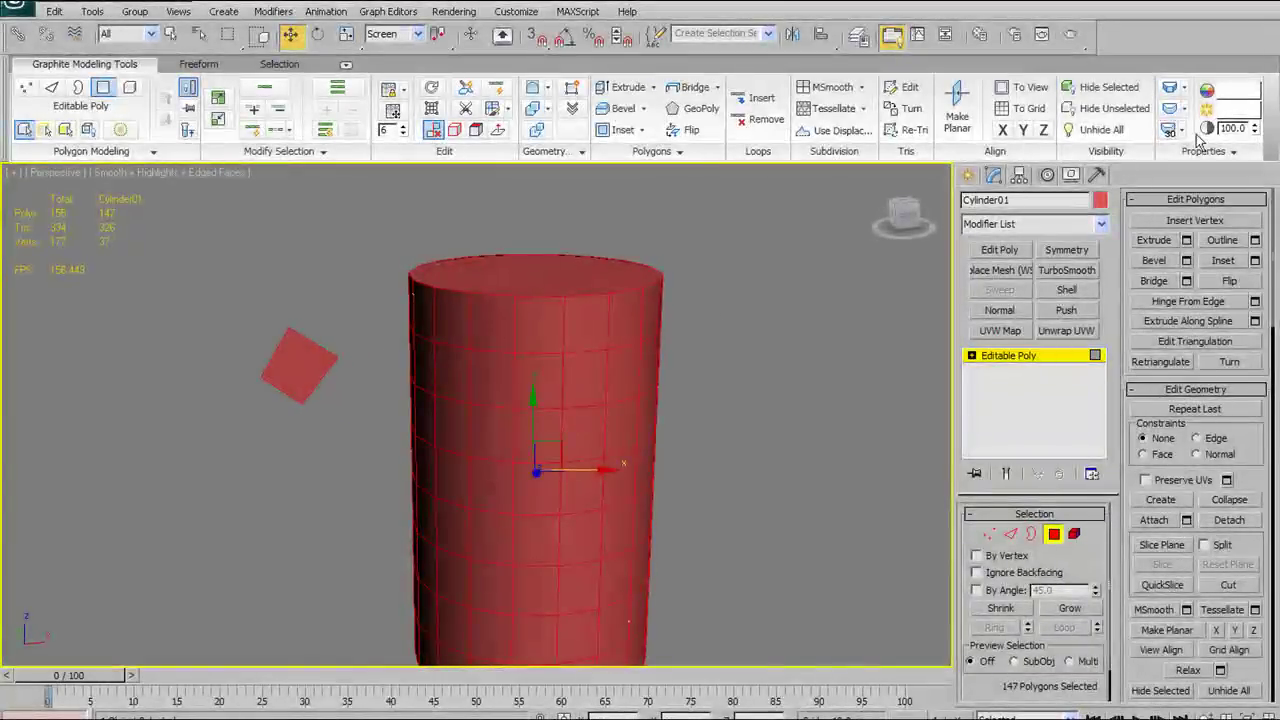
{"action": "middle_click_drag", "start_coordinate": [770, 262], "coordinate": [658, 316], "text": "alt"}
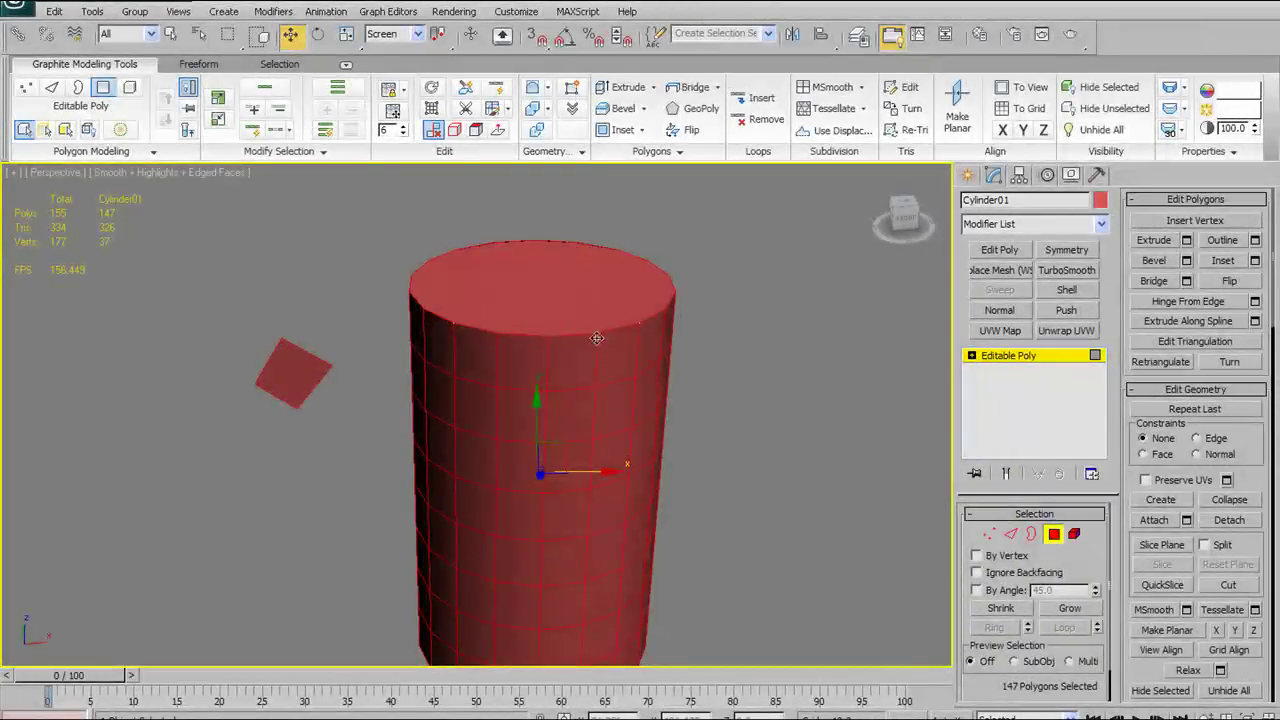
{"action": "middle_click_drag", "start_coordinate": [620, 280], "coordinate": [640, 268], "text": "alt"}
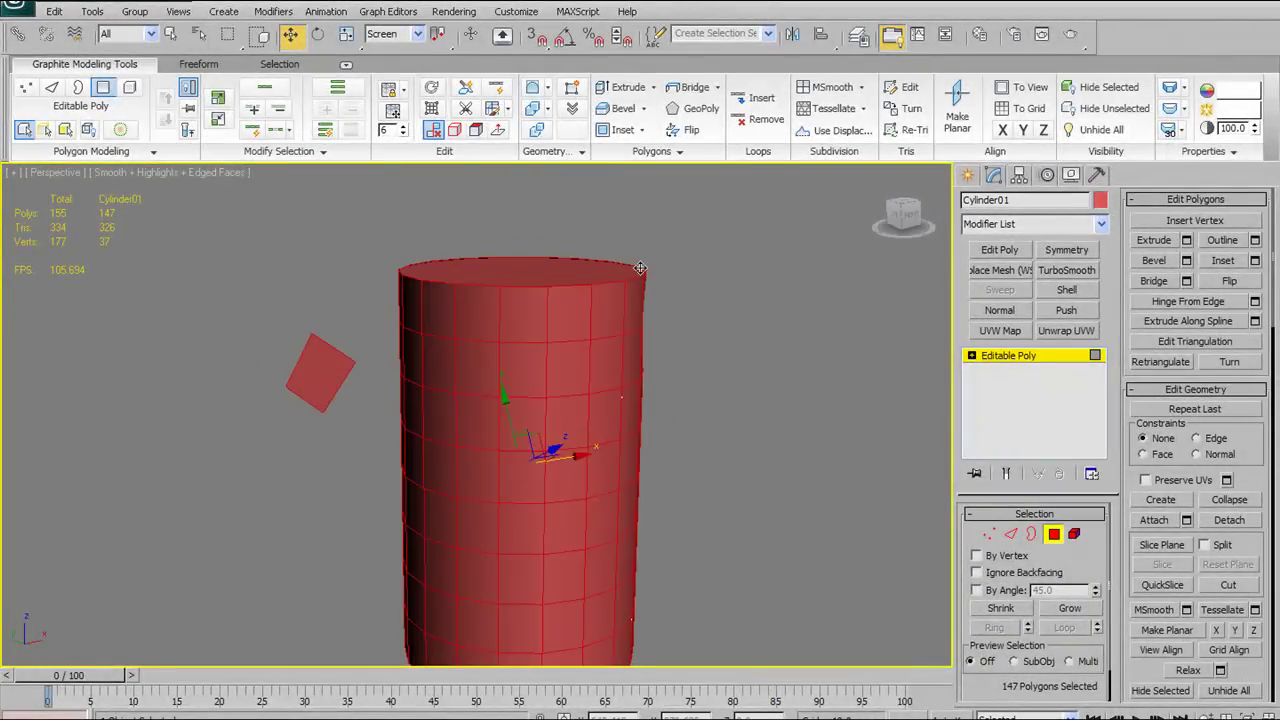
Apply plain Smooth to the selected polygons again and undo it
{"action": "left_click", "coordinate": [1171, 110]}
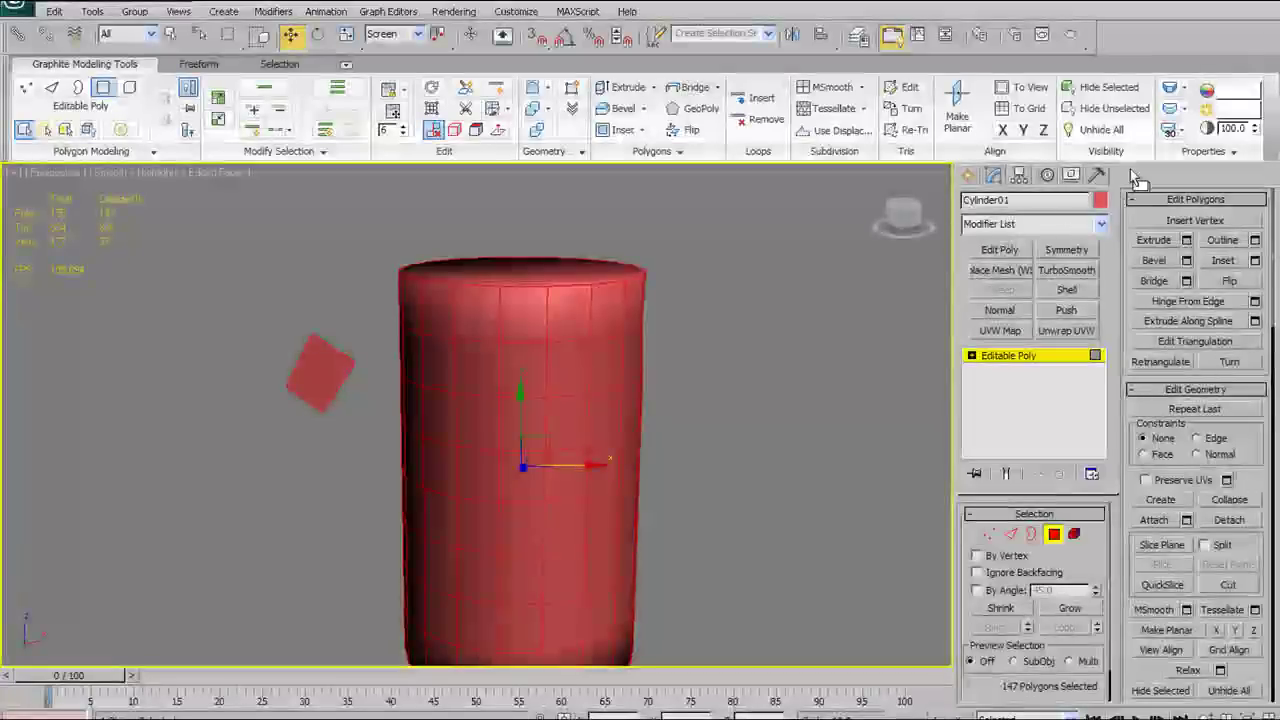
{"action": "key", "text": "ctrl+z"}
{"action": "left_click", "coordinate": [1182, 110]}
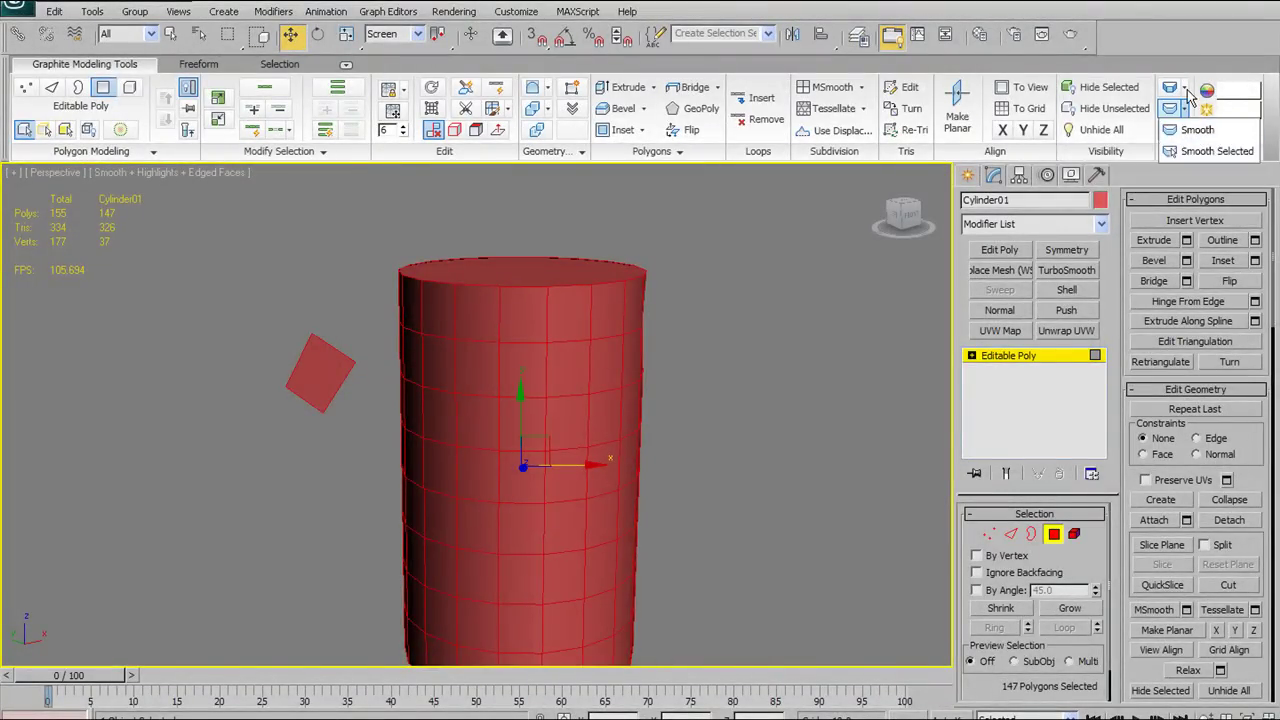
{"action": "left_click", "coordinate": [1184, 89]}
{"action": "left_click", "coordinate": [1268, 101]}
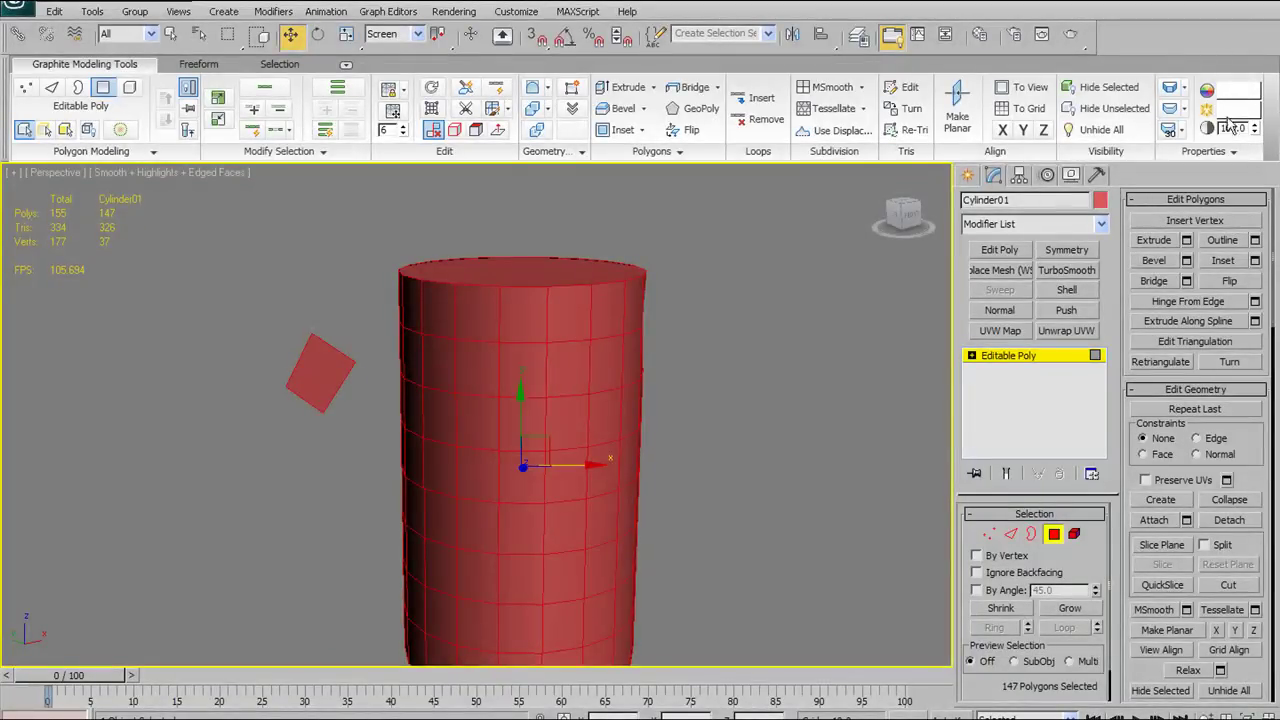
{"action": "left_click_drag", "start_coordinate": [1184, 137], "coordinate": [1273, 135]}
{"action": "left_click", "coordinate": [1273, 135]}
Clear the polygon selection, leave polygon level and switch to vertex level with no vertices selected
{"action": "middle_click_drag", "start_coordinate": [620, 356], "coordinate": [556, 340], "text": "alt"}
{"action": "left_click", "coordinate": [758, 305]}
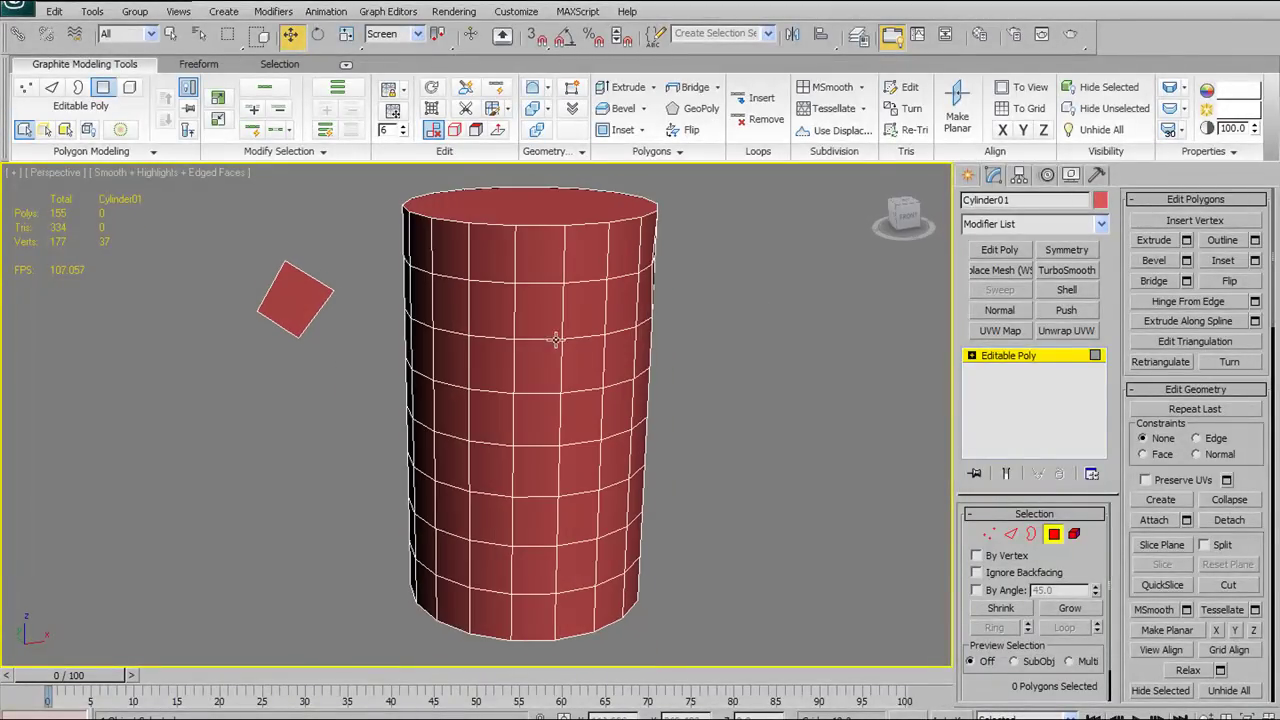
{"action": "middle_click_drag", "start_coordinate": [524, 237], "coordinate": [558, 233], "text": "alt"}
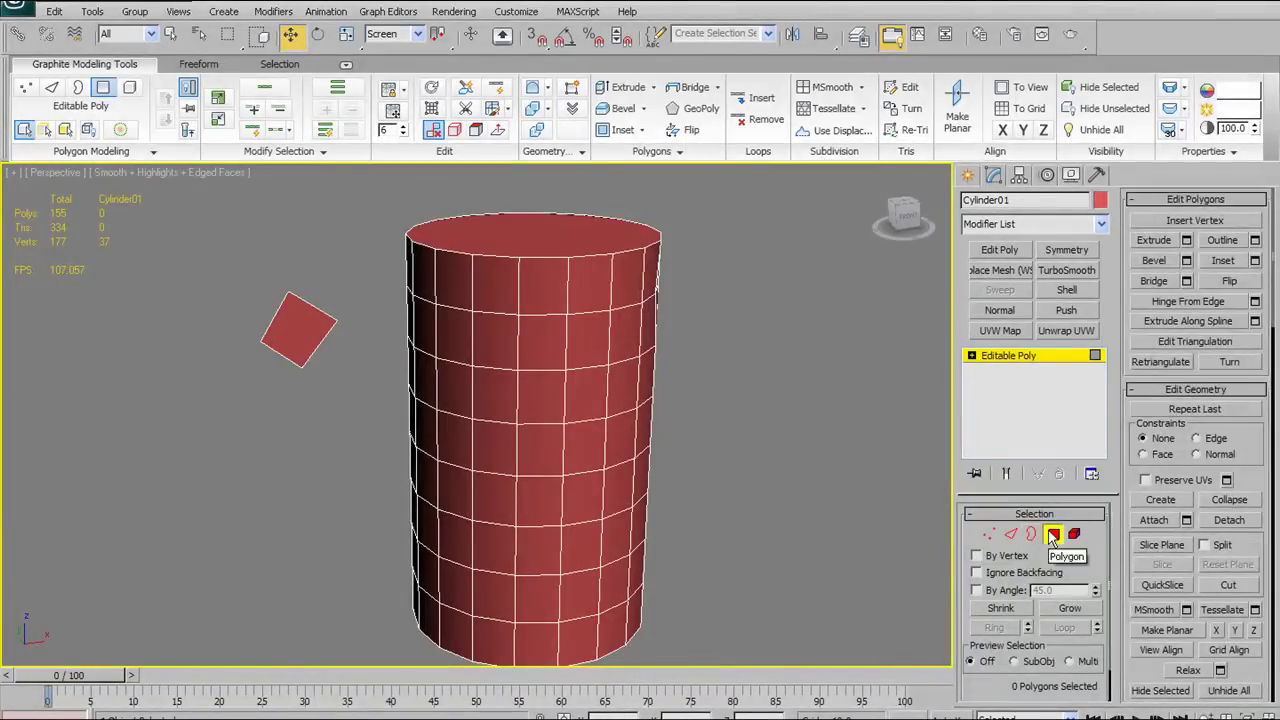
{"action": "left_click", "coordinate": [1052, 535]}
{"action": "middle_click_drag", "start_coordinate": [446, 505], "coordinate": [444, 487]}
{"action": "middle_click_drag", "start_coordinate": [423, 386], "coordinate": [425, 370], "text": "alt"}
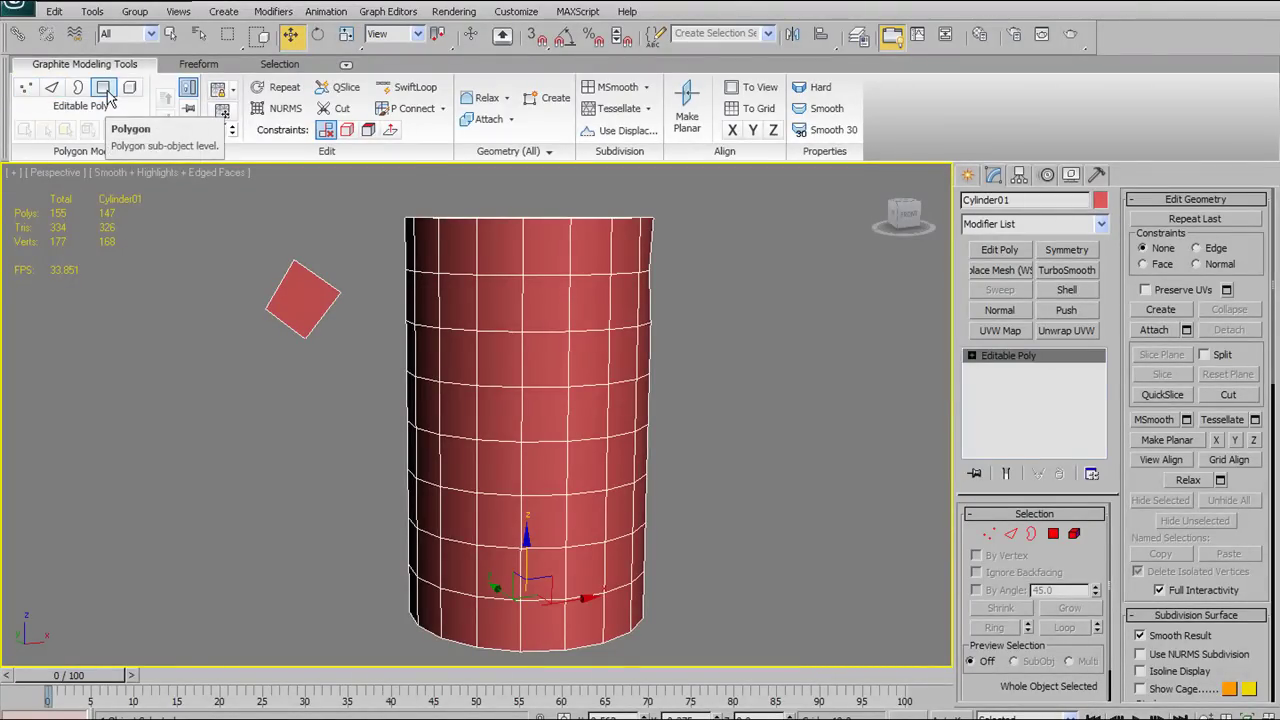
{"action": "left_click", "coordinate": [25, 88]}
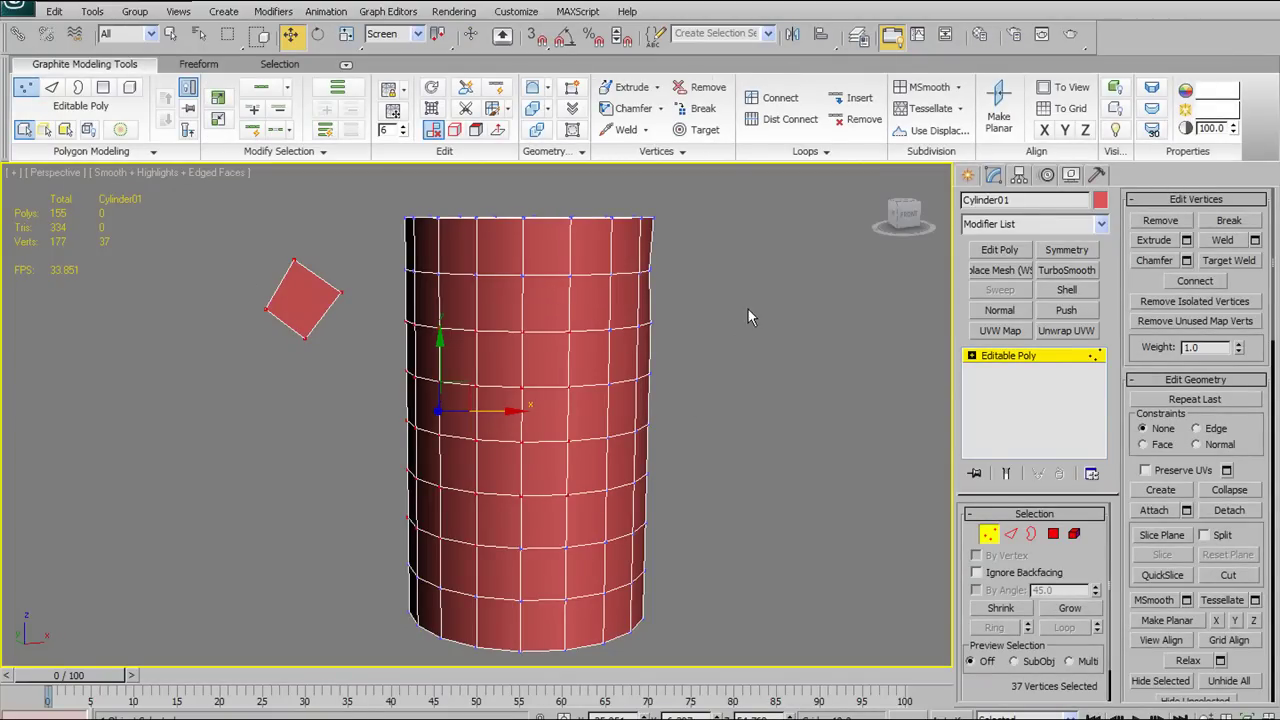
{"action": "middle_click_drag", "start_coordinate": [655, 321], "coordinate": [589, 320]}
{"action": "middle_click_drag", "start_coordinate": [426, 222], "coordinate": [500, 326], "text": "alt"}
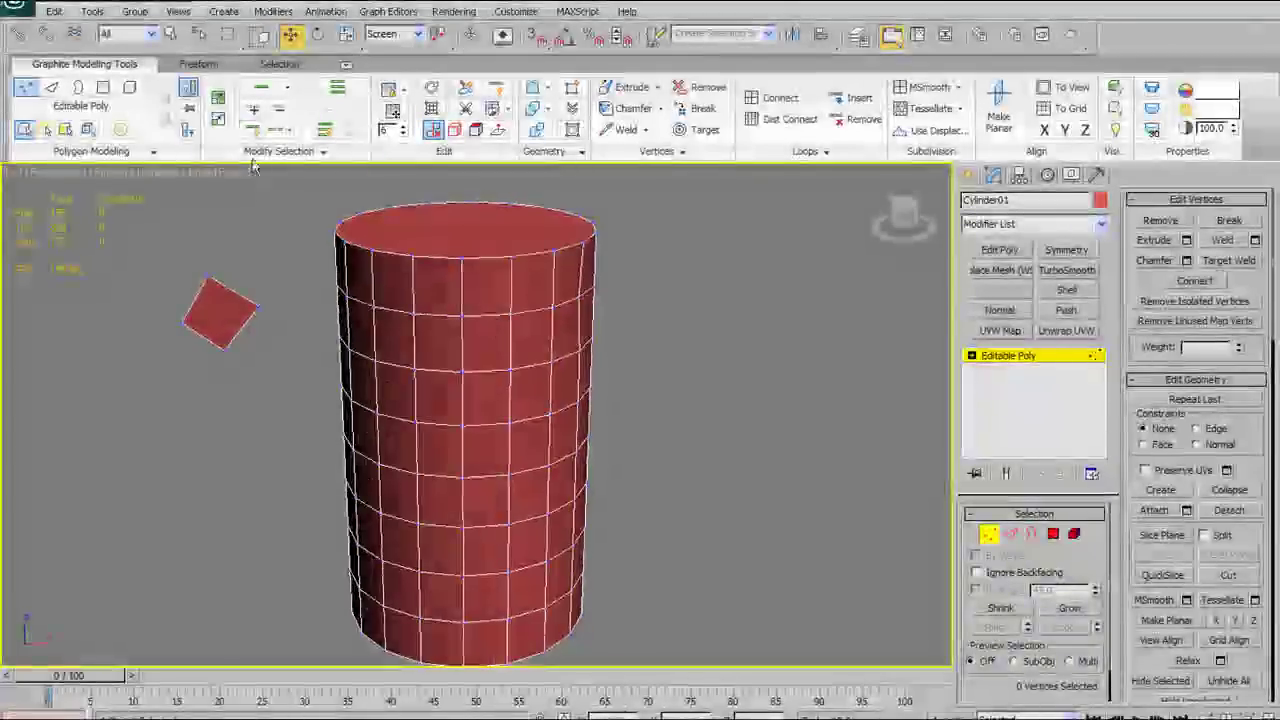
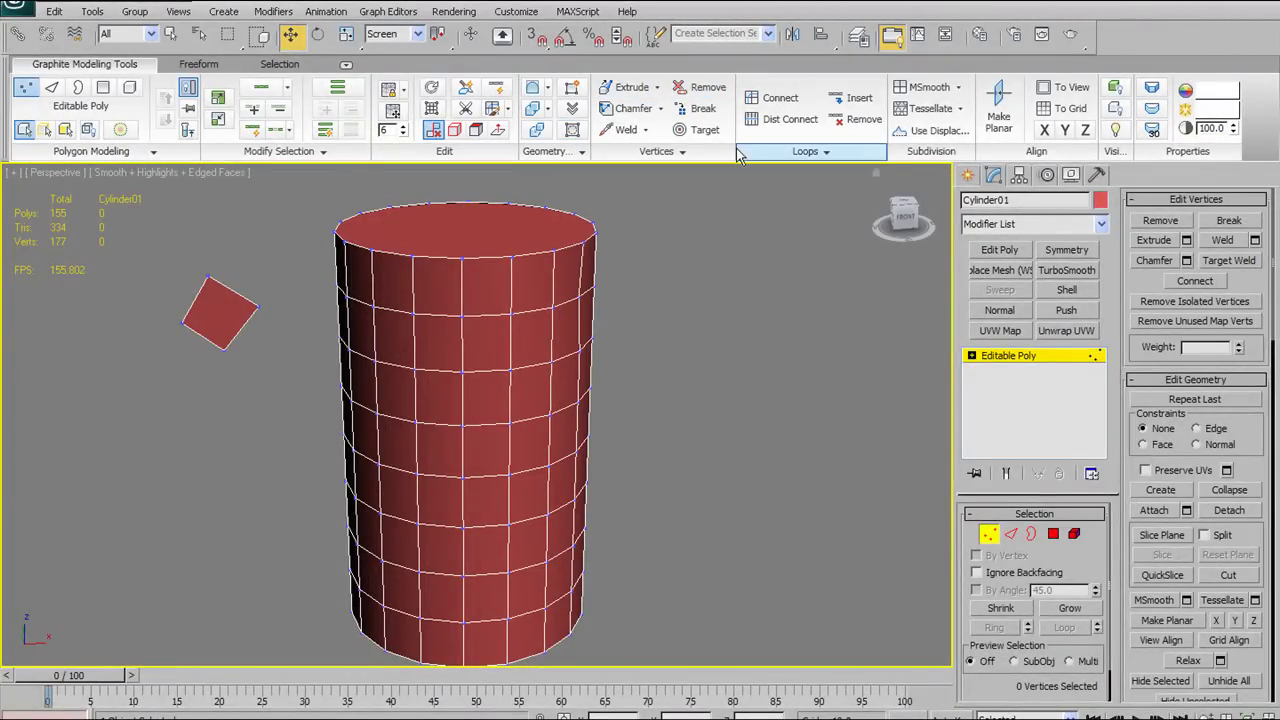
Select a single vertex on the first ring below the cylinder's top edge
{"action": "left_click", "coordinate": [688, 155]}
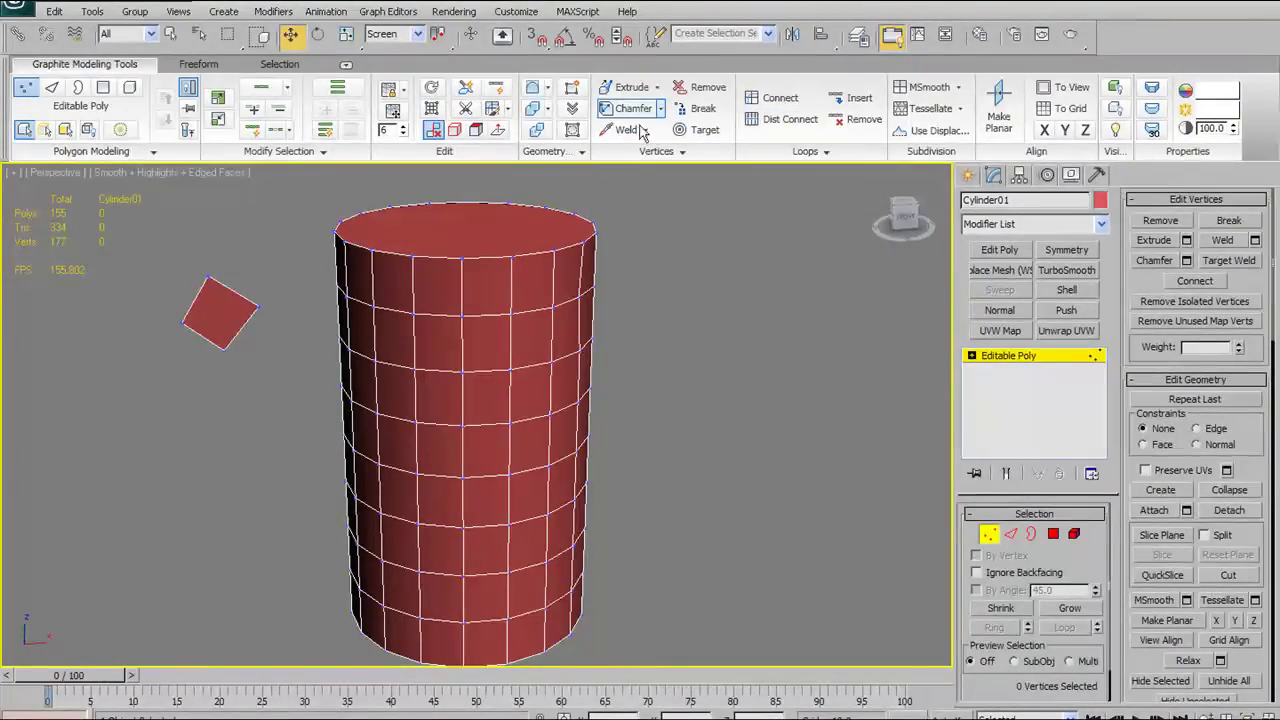
{"action": "middle_click_drag", "start_coordinate": [603, 269], "coordinate": [609, 260], "text": "alt"}
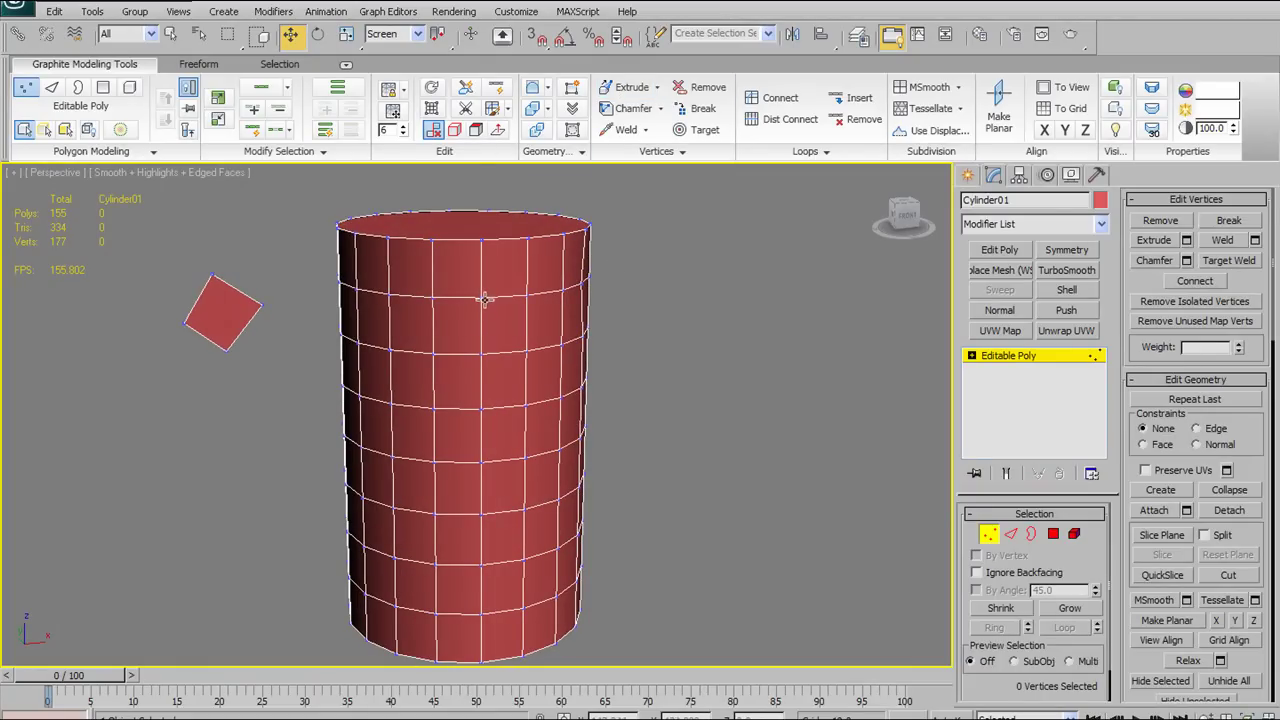
{"action": "middle_click_drag", "start_coordinate": [555, 310], "coordinate": [720, 50], "text": "alt"}
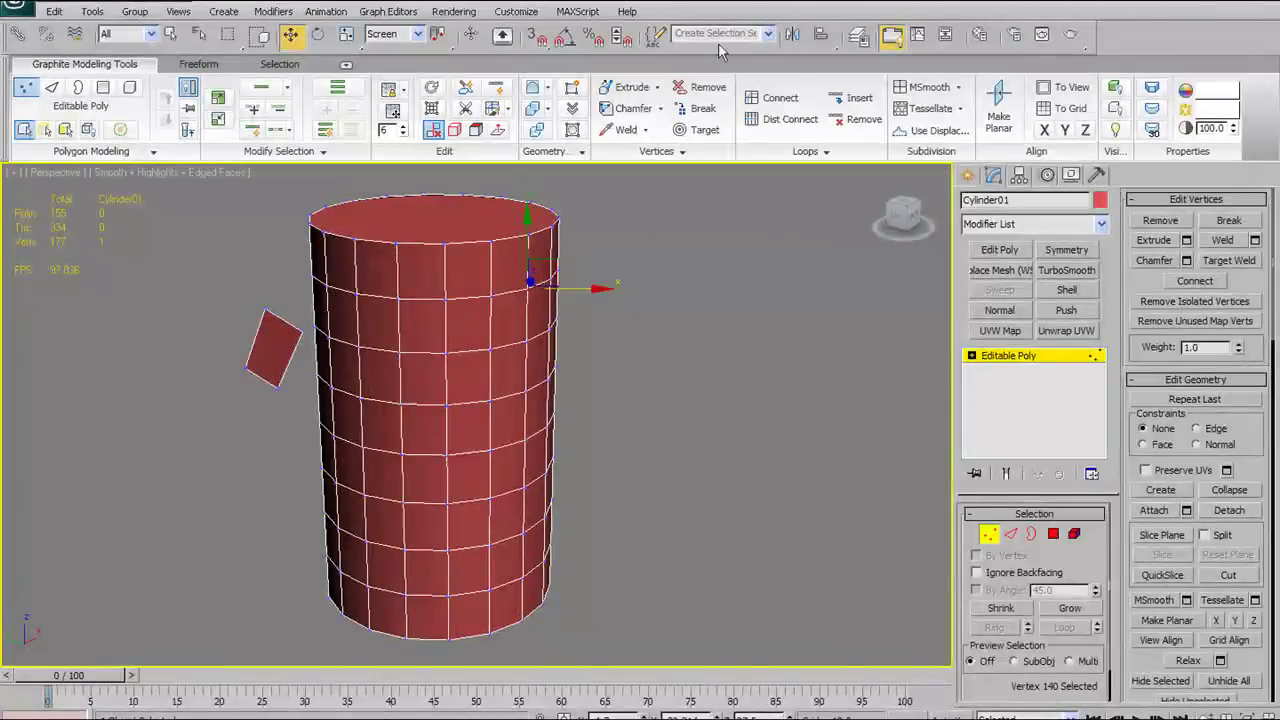
Preview extruding the selected vertex with a height of 25.146 and a base width of 5.4, and cancel it
{"action": "left_click", "coordinate": [641, 90], "text": "shift"}
{"action": "middle_click_drag", "start_coordinate": [597, 308], "coordinate": [540, 289], "text": "alt"}
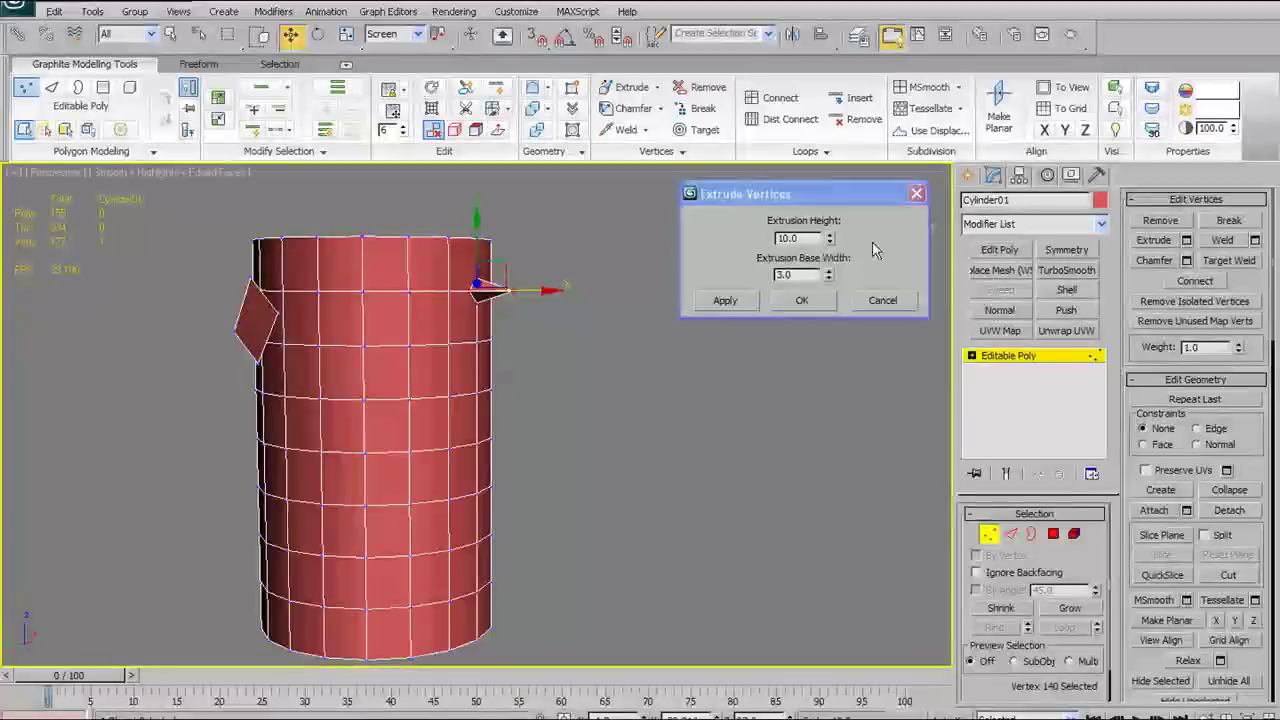
{"action": "left_click_drag", "start_coordinate": [829, 239], "coordinate": [829, 180]}
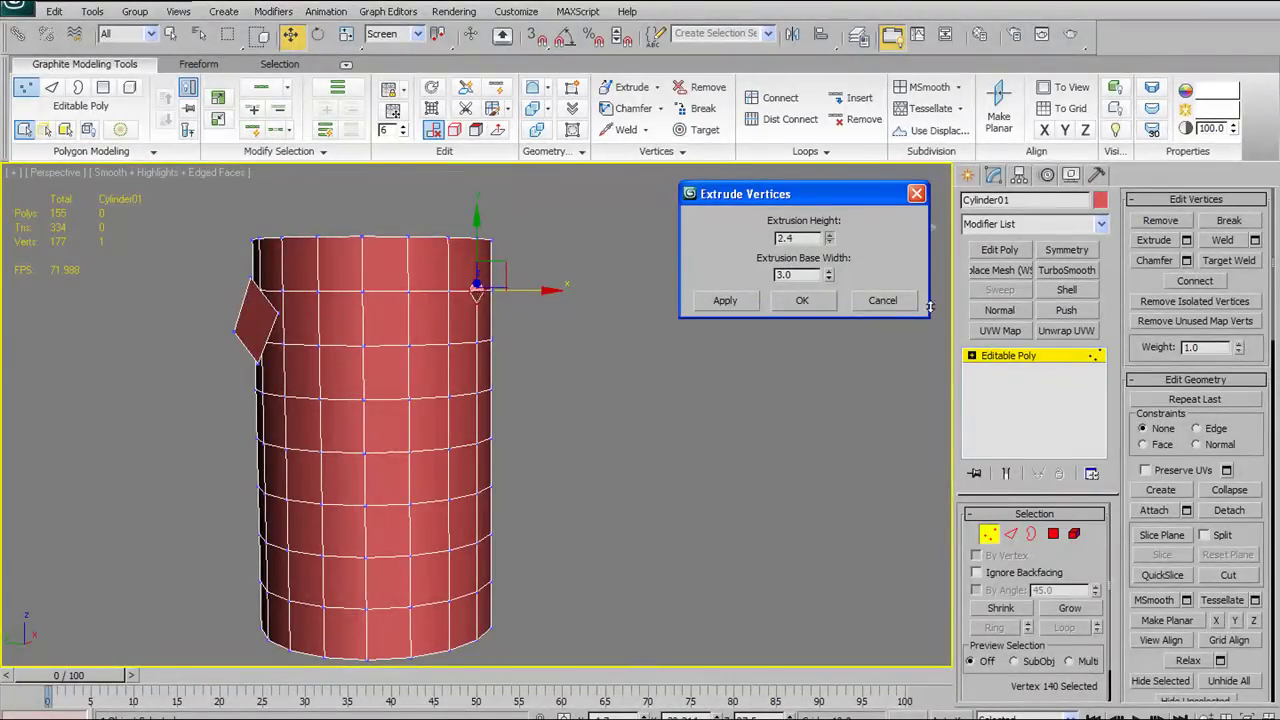
{"action": "middle_click_drag", "start_coordinate": [578, 308], "coordinate": [446, 291], "text": "alt"}
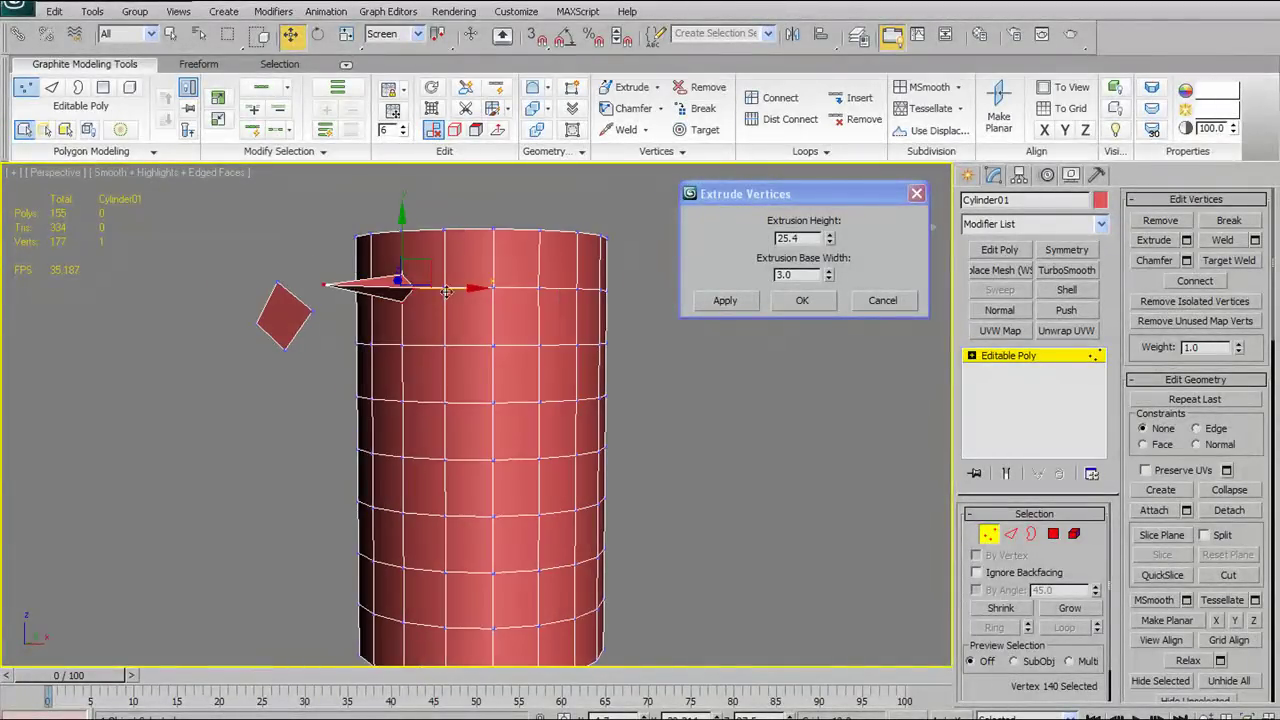
{"action": "left_click_drag", "start_coordinate": [830, 236], "coordinate": [817, 231]}
{"action": "middle_click_drag", "start_coordinate": [381, 312], "coordinate": [557, 357], "text": "alt"}
{"action": "scroll", "coordinate": [518, 335], "scroll_direction": "up", "scroll_amount": 3}
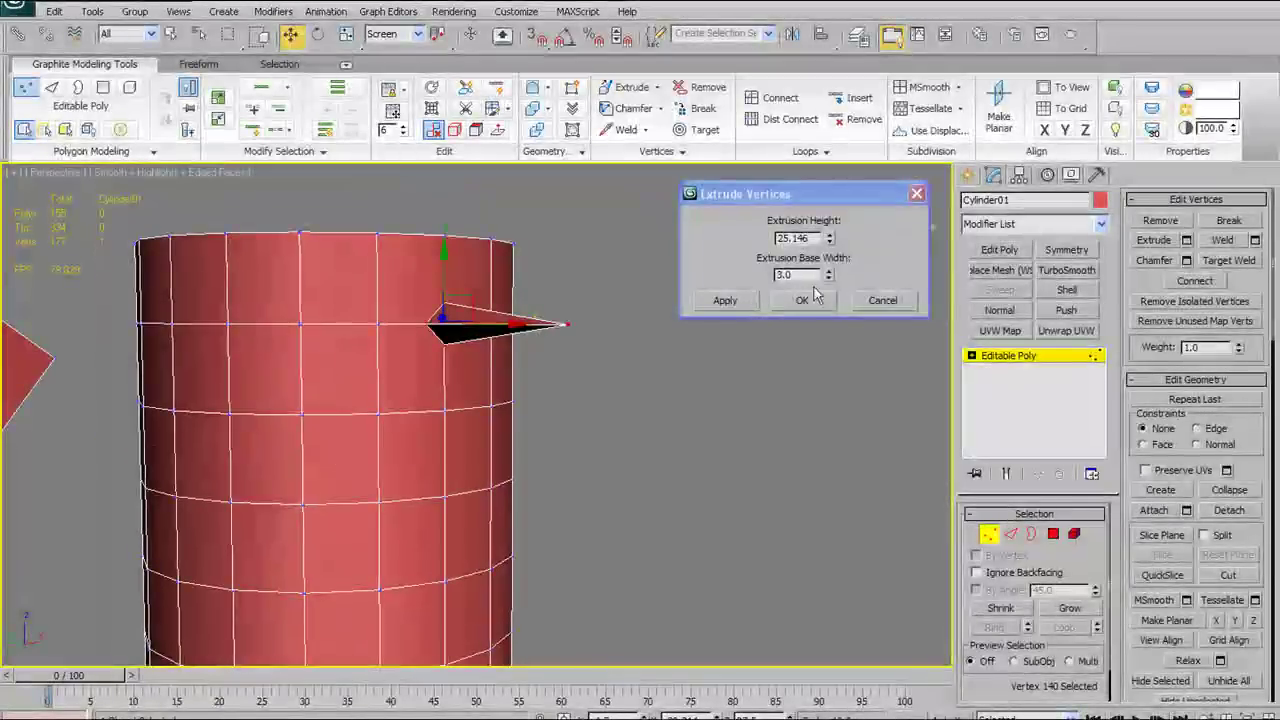
{"action": "left_click_drag", "start_coordinate": [829, 276], "coordinate": [830, 250]}
{"action": "mouse_move", "coordinate": [834, 95]}
{"action": "left_mouse_down"}
{"action": "mouse_move", "coordinate": [826, 22]}
{"action": "mouse_move", "coordinate": [840, 187]}
{"action": "mouse_move", "coordinate": [832, 92]}
{"action": "left_mouse_up"}
{"action": "left_click_drag", "start_coordinate": [829, 266], "coordinate": [800, 200]}
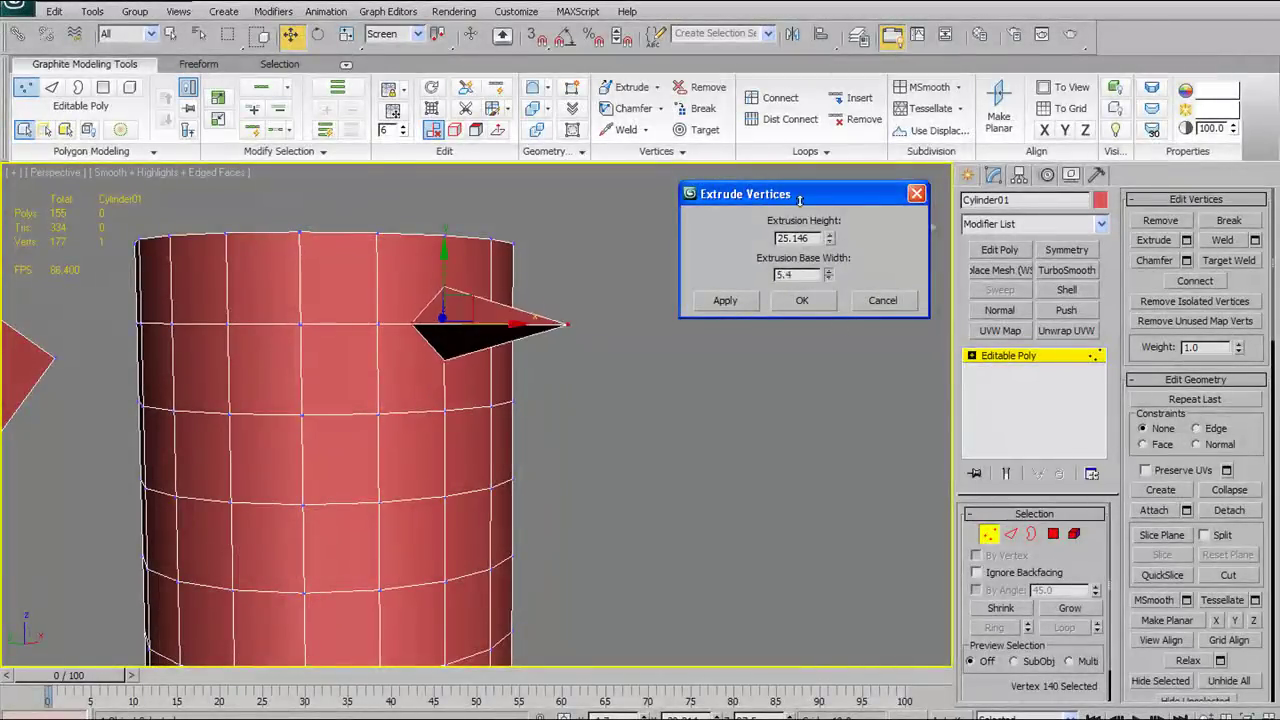
{"action": "left_click", "coordinate": [883, 300]}
Preview extruding the selected vertex again with a height of 25.146, inspect the spike, and cancel it
{"action": "middle_click_drag", "start_coordinate": [481, 368], "coordinate": [523, 274], "text": "alt"}
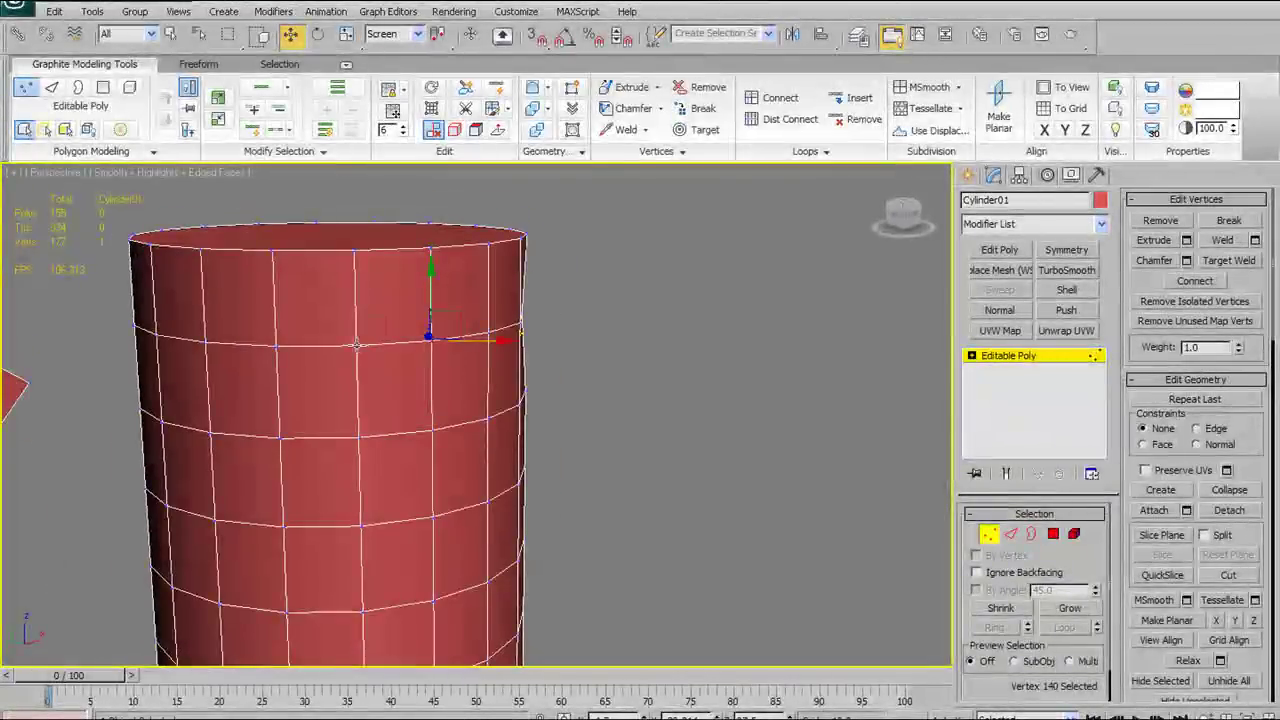
{"action": "middle_click_drag", "start_coordinate": [617, 378], "coordinate": [550, 300], "text": "alt"}
{"action": "middle_click_drag", "start_coordinate": [622, 275], "coordinate": [655, 295], "text": "alt"}
{"action": "left_click", "coordinate": [515, 374]}
{"action": "middle_click_drag", "start_coordinate": [515, 373], "coordinate": [675, 321], "text": "alt"}
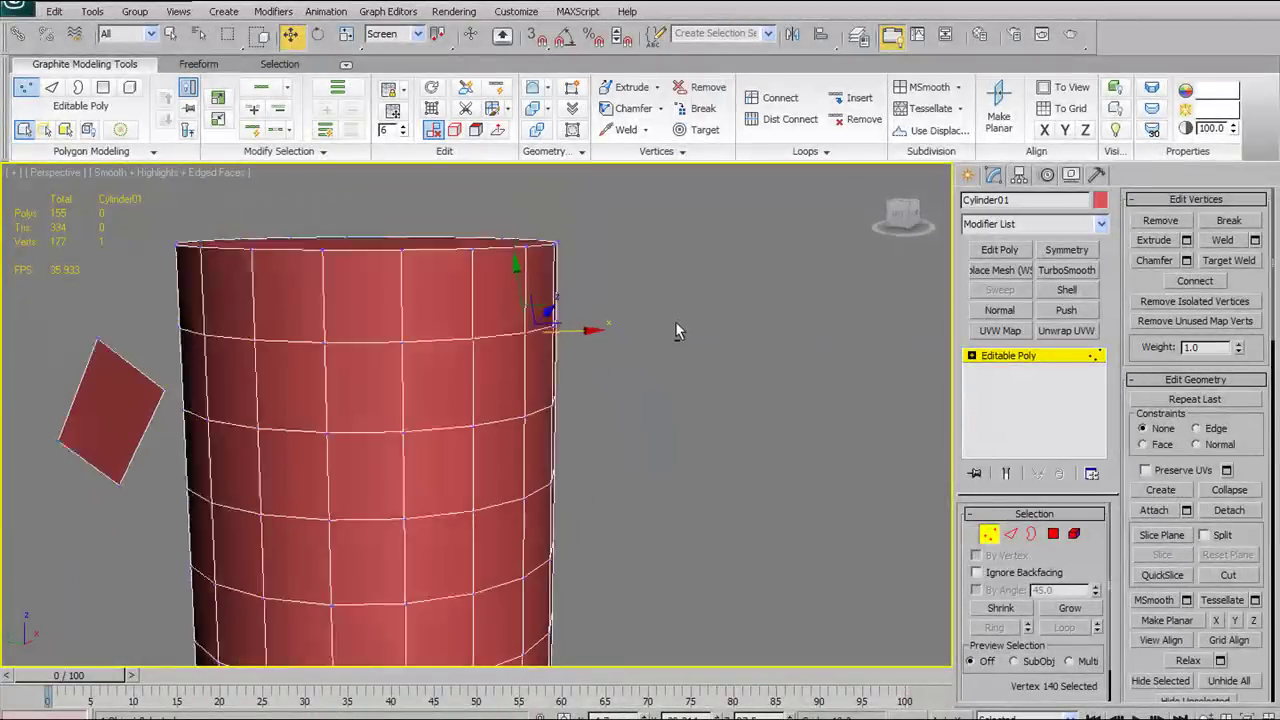
{"action": "left_click", "coordinate": [634, 90]}
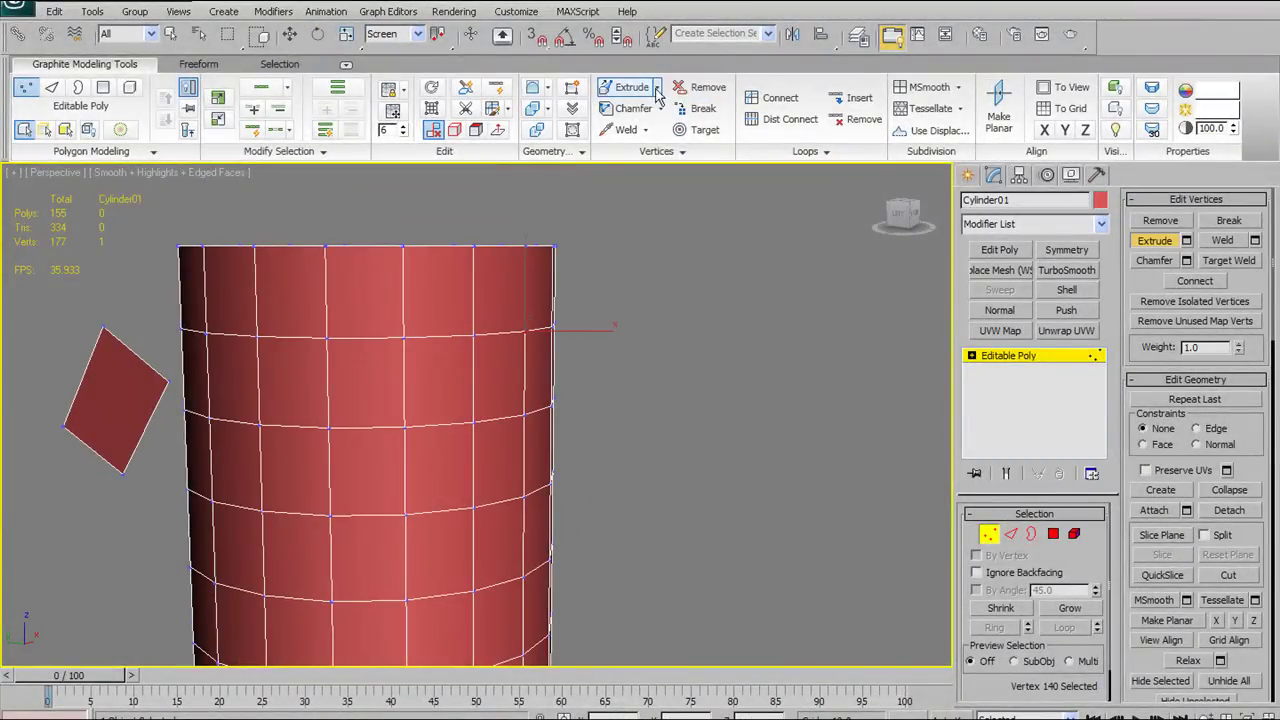
{"action": "left_click", "coordinate": [645, 92], "text": "shift"}
{"action": "middle_click_drag", "start_coordinate": [586, 371], "coordinate": [514, 369], "text": "alt"}
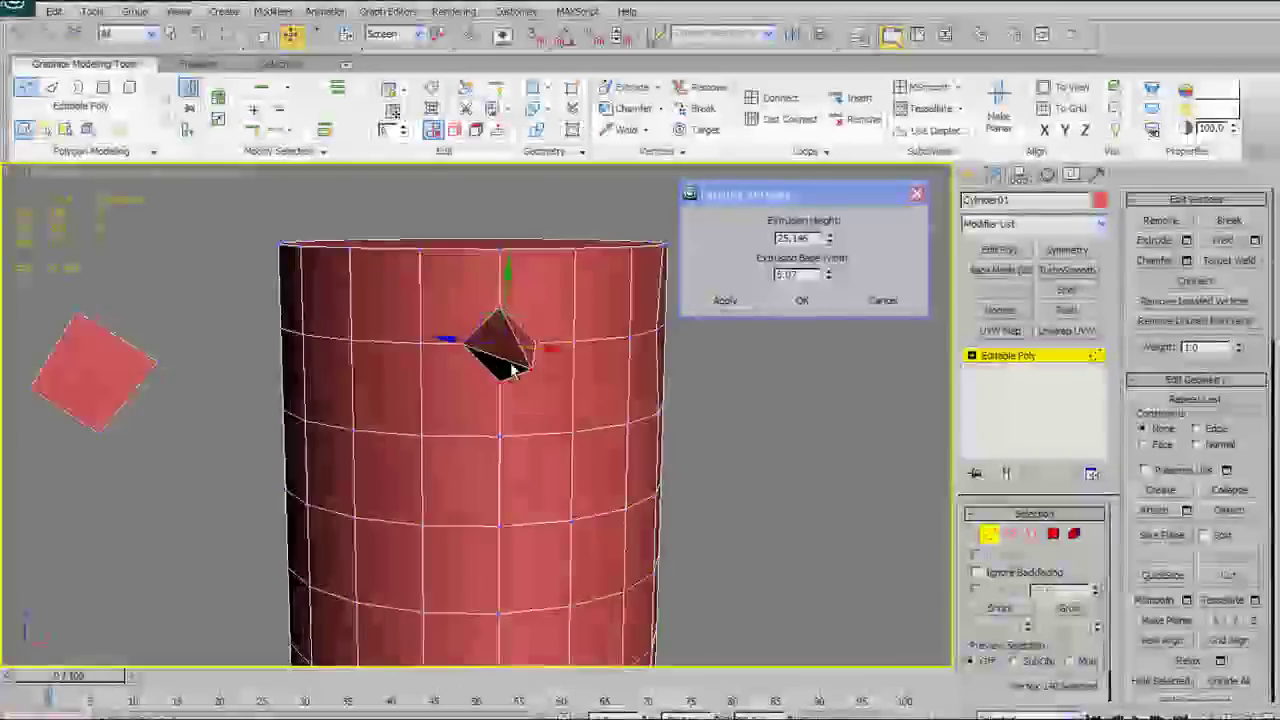
{"action": "left_click", "coordinate": [882, 300]}
{"action": "middle_click_drag", "start_coordinate": [609, 380], "coordinate": [593, 165], "text": "alt"}
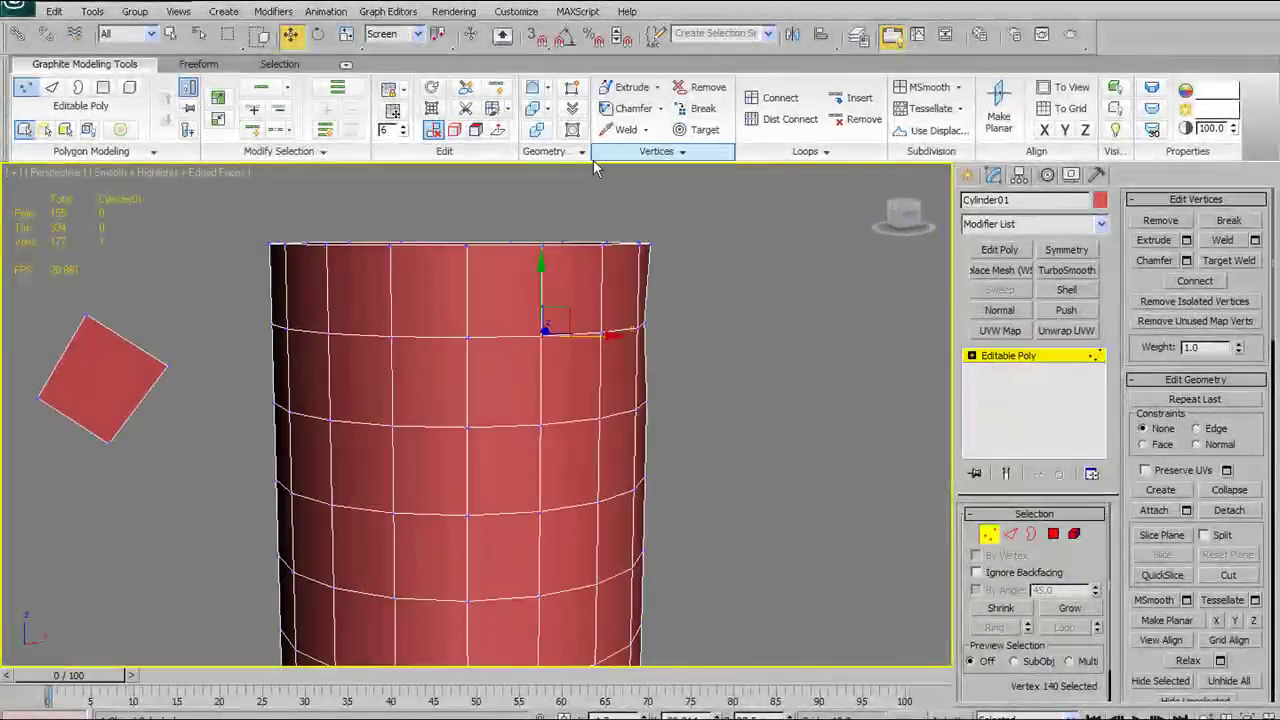
Chamfer the selected vertex on the first ring by 7.24 and undo the chamfer
{"action": "left_click", "coordinate": [641, 113]}
{"action": "left_click", "coordinate": [640, 114], "text": "shift"}
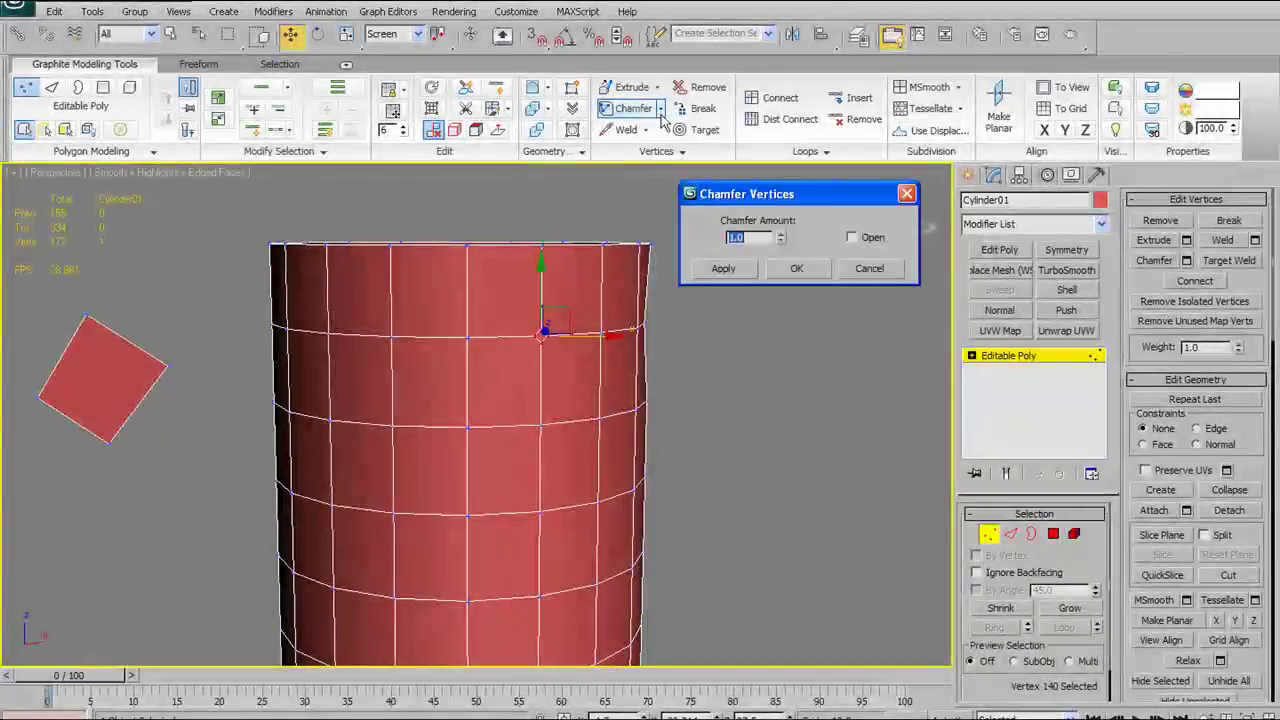
{"action": "mouse_move", "coordinate": [606, 554]}
{"action": "left_mouse_down"}
{"action": "mouse_move", "coordinate": [606, 223]}
{"action": "mouse_move", "coordinate": [606, 549]}
{"action": "left_mouse_up"}
{"action": "left_click_drag", "start_coordinate": [552, 263], "coordinate": [628, 541]}
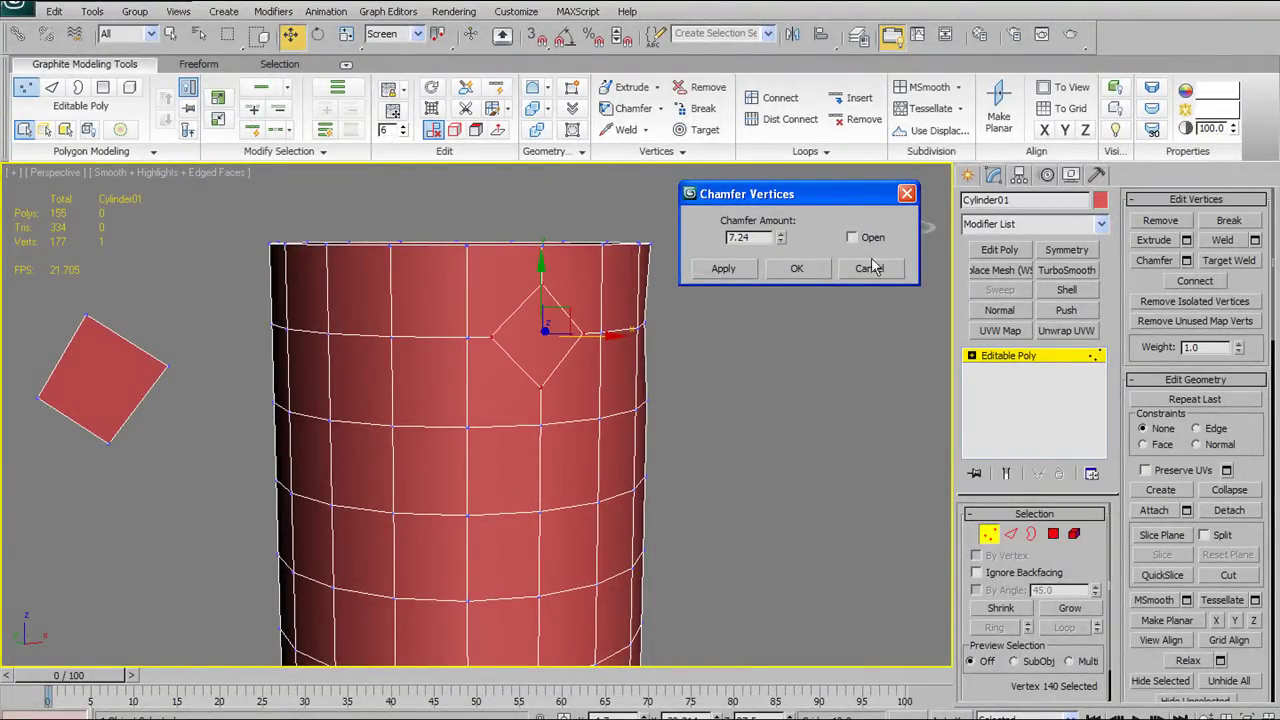
{"action": "left_click", "coordinate": [806, 269]}
{"action": "key", "text": "ctrl+z"}
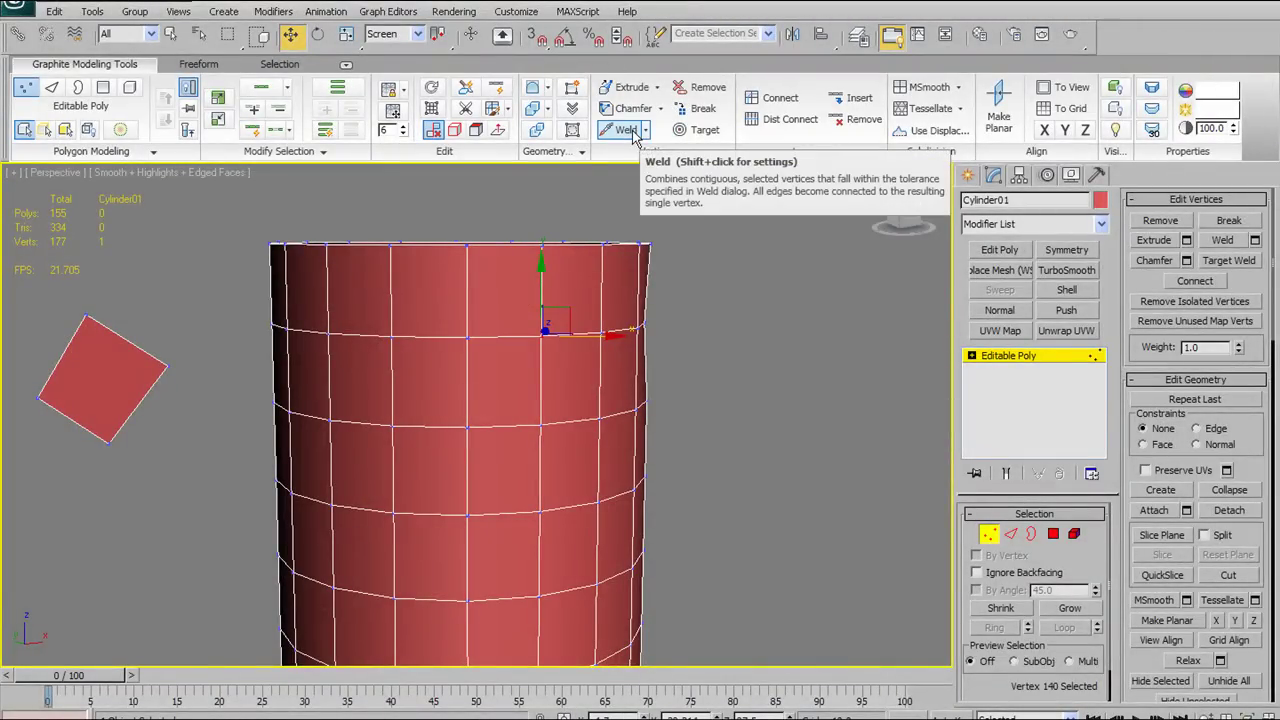
Select the four corner vertices of one polygon between the first and second rings below the cylinder's top edge
{"action": "left_click", "coordinate": [467, 335]}
{"action": "left_click", "coordinate": [467, 426], "text": "ctrl"}
{"action": "left_click", "coordinate": [541, 422], "text": "ctrl"}
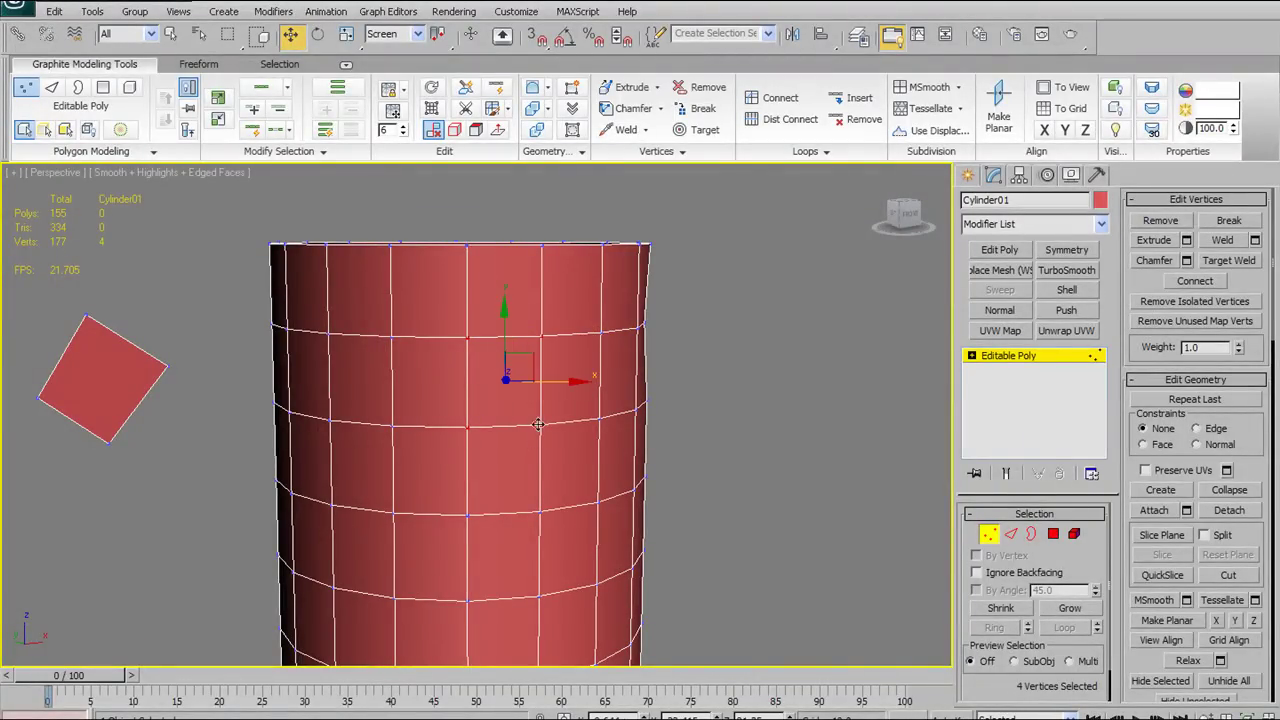
Preview welding the four selected vertices with thresholds of 7.85, 12.53, 8.74 and 11.29
{"action": "left_click", "coordinate": [646, 131]}
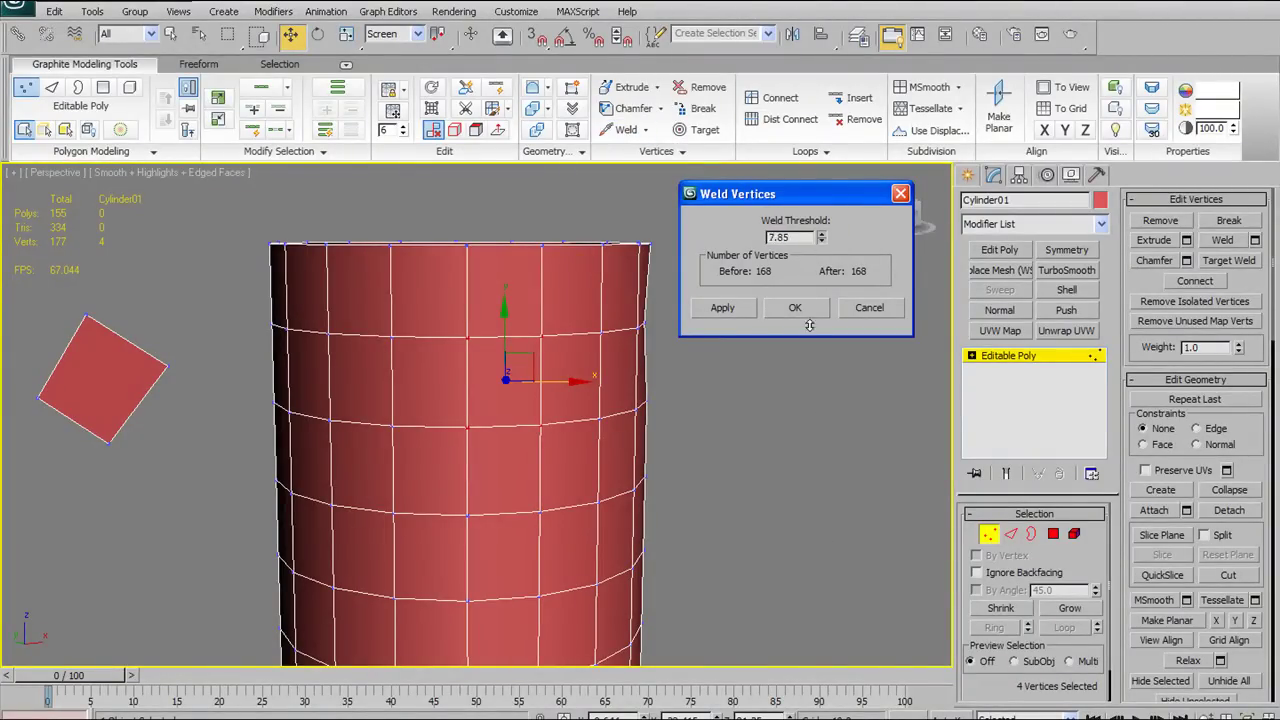
{"action": "left_click_drag", "start_coordinate": [806, 103], "coordinate": [845, 703]}
{"action": "left_click_drag", "start_coordinate": [838, 437], "coordinate": [758, 590]}
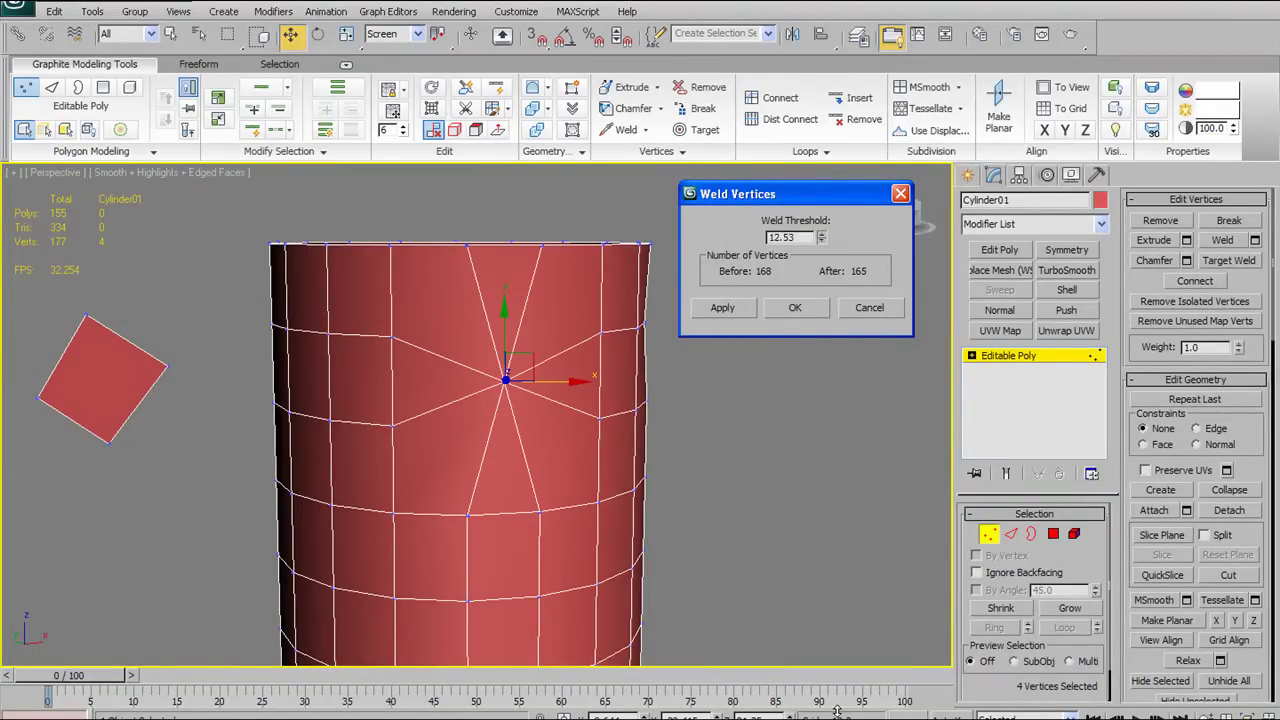
{"action": "left_click_drag", "start_coordinate": [788, 700], "coordinate": [822, 260]}
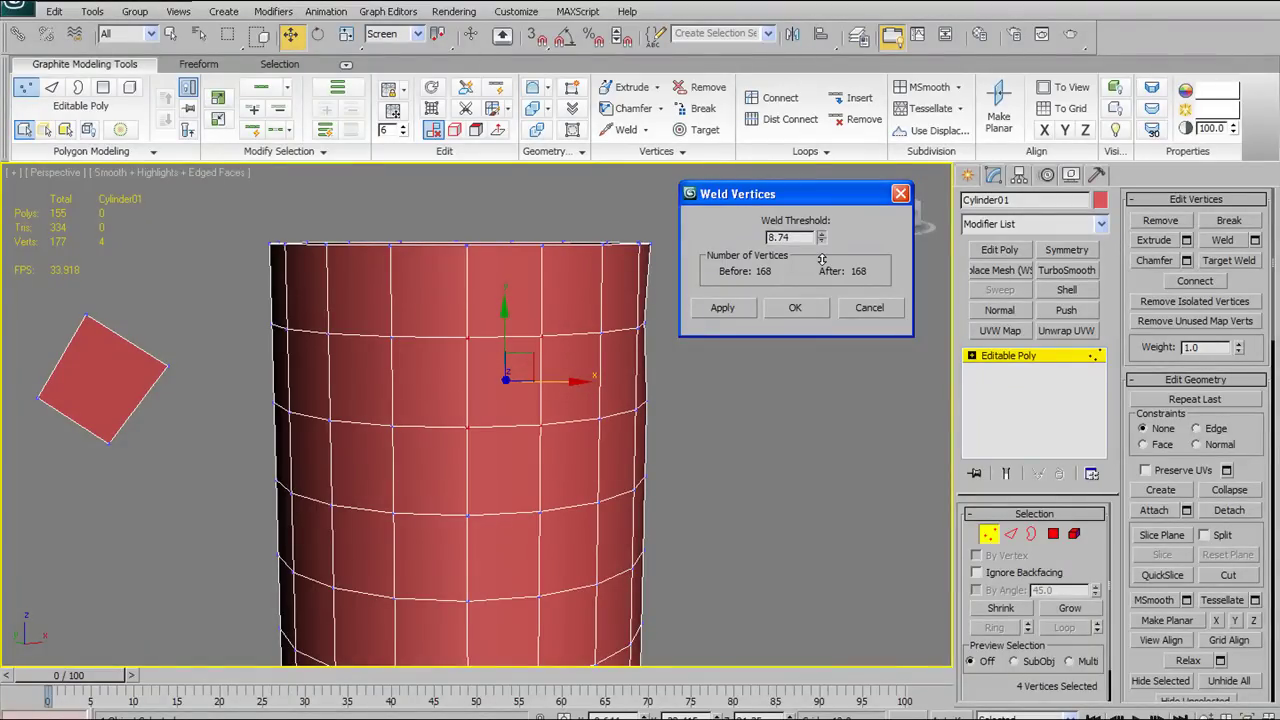
{"action": "left_click_drag", "start_coordinate": [838, 120], "coordinate": [841, 84]}
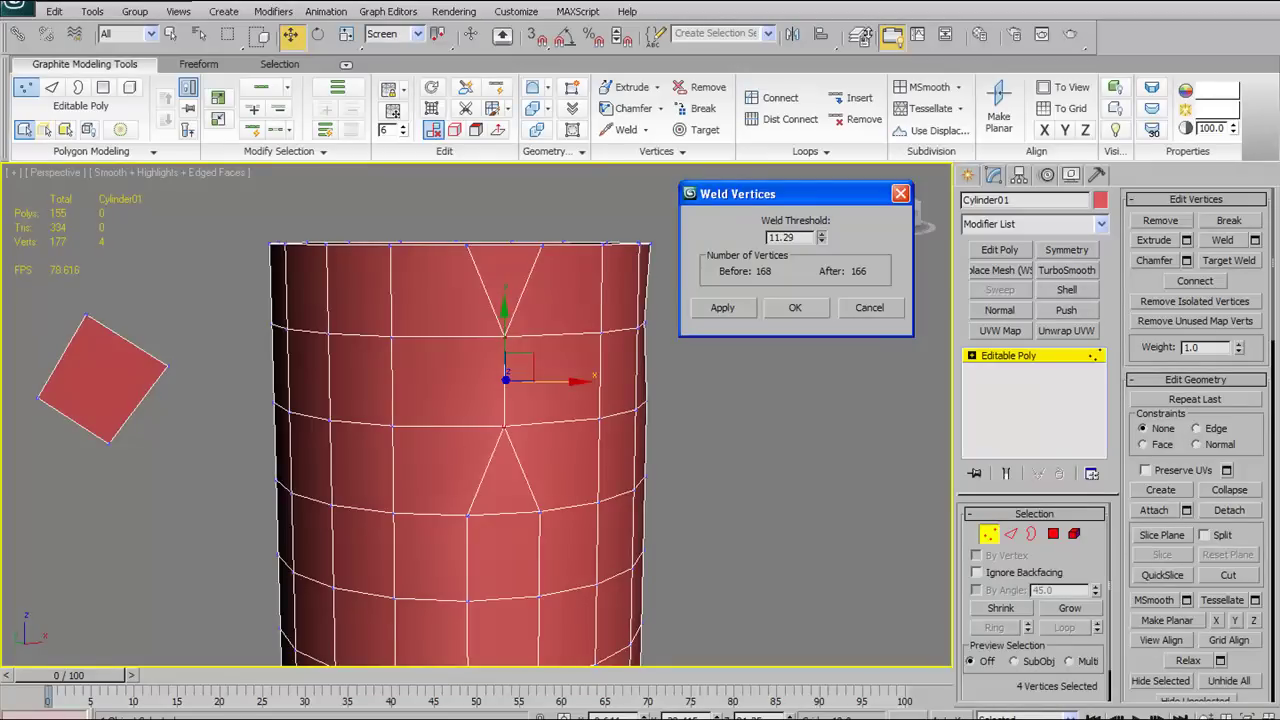
Try weld thresholds of 17.67, 11.78 and 10.13 on the four vertices and cancel the weld
{"action": "left_click_drag", "start_coordinate": [821, 237], "coordinate": [795, 408]}
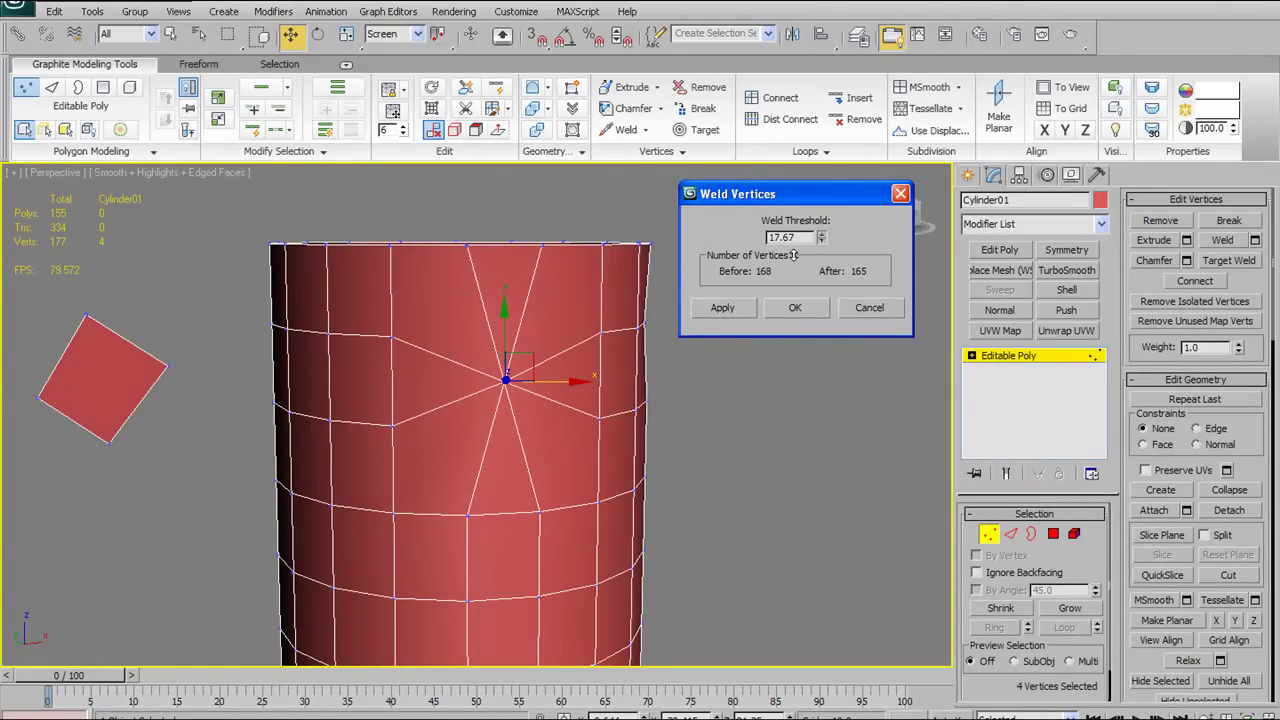
{"action": "left_click_drag", "start_coordinate": [851, 601], "coordinate": [860, 543]}
{"action": "left_click_drag", "start_coordinate": [864, 496], "coordinate": [788, 375]}
{"action": "left_click_drag", "start_coordinate": [786, 580], "coordinate": [784, 530]}
{"action": "left_click_drag", "start_coordinate": [724, 407], "coordinate": [670, 5]}
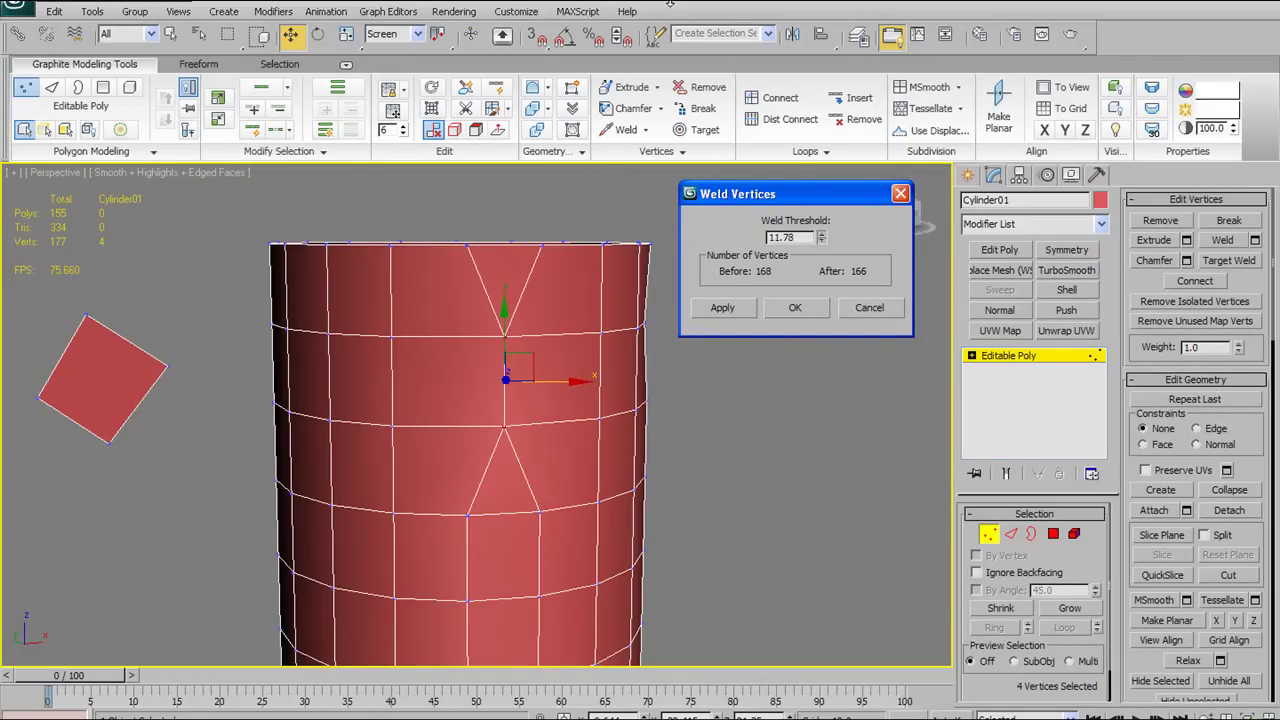
{"action": "left_click_drag", "start_coordinate": [658, 82], "coordinate": [659, 143]}
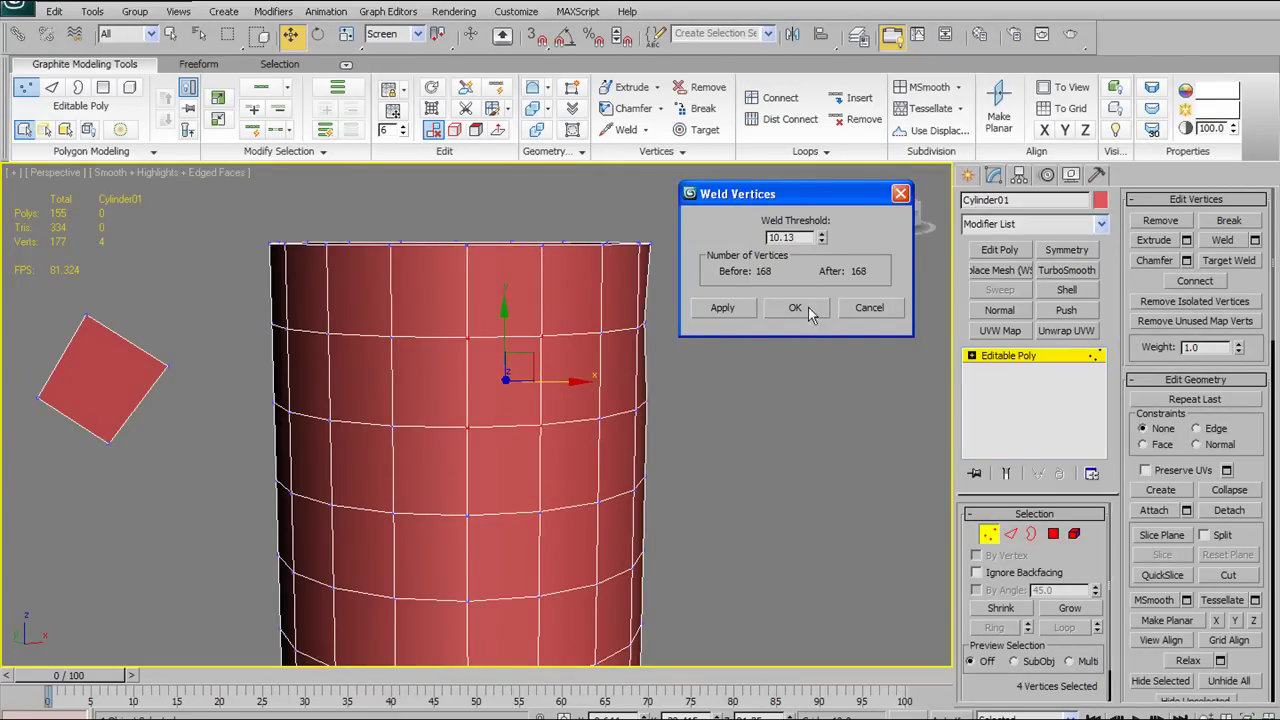
{"action": "left_click", "coordinate": [854, 311]}
{"action": "middle_click_drag", "start_coordinate": [776, 329], "coordinate": [751, 335], "text": "alt"}
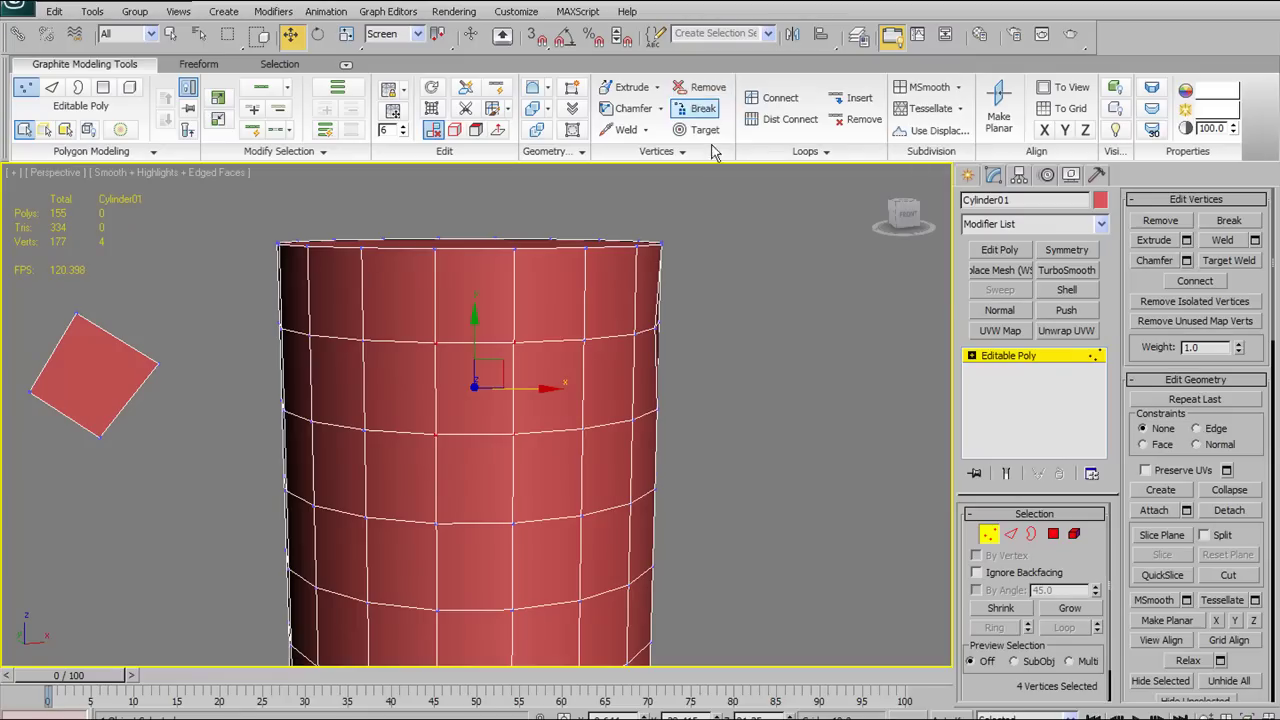
Select the single vertex on the first ring below the cylinder's top edge and break it
{"action": "left_click", "coordinate": [516, 338]}
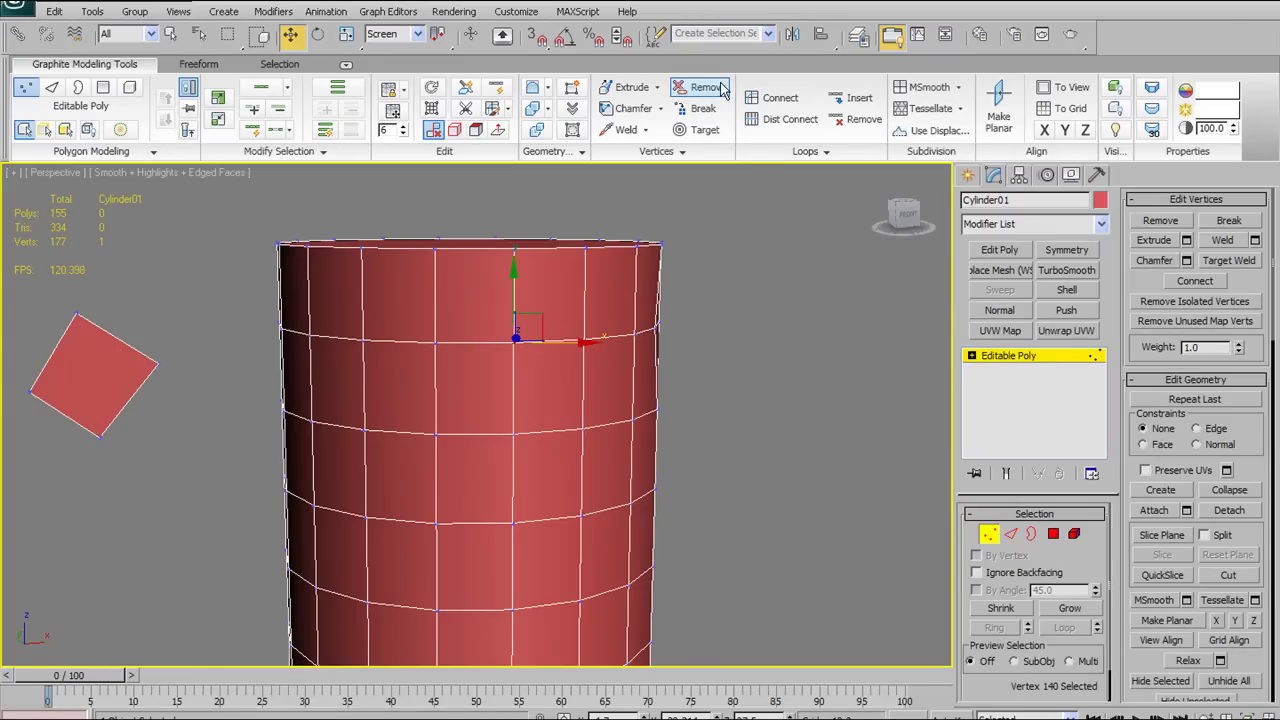
{"action": "middle_click_drag", "start_coordinate": [688, 310], "coordinate": [736, 312], "text": "alt"}
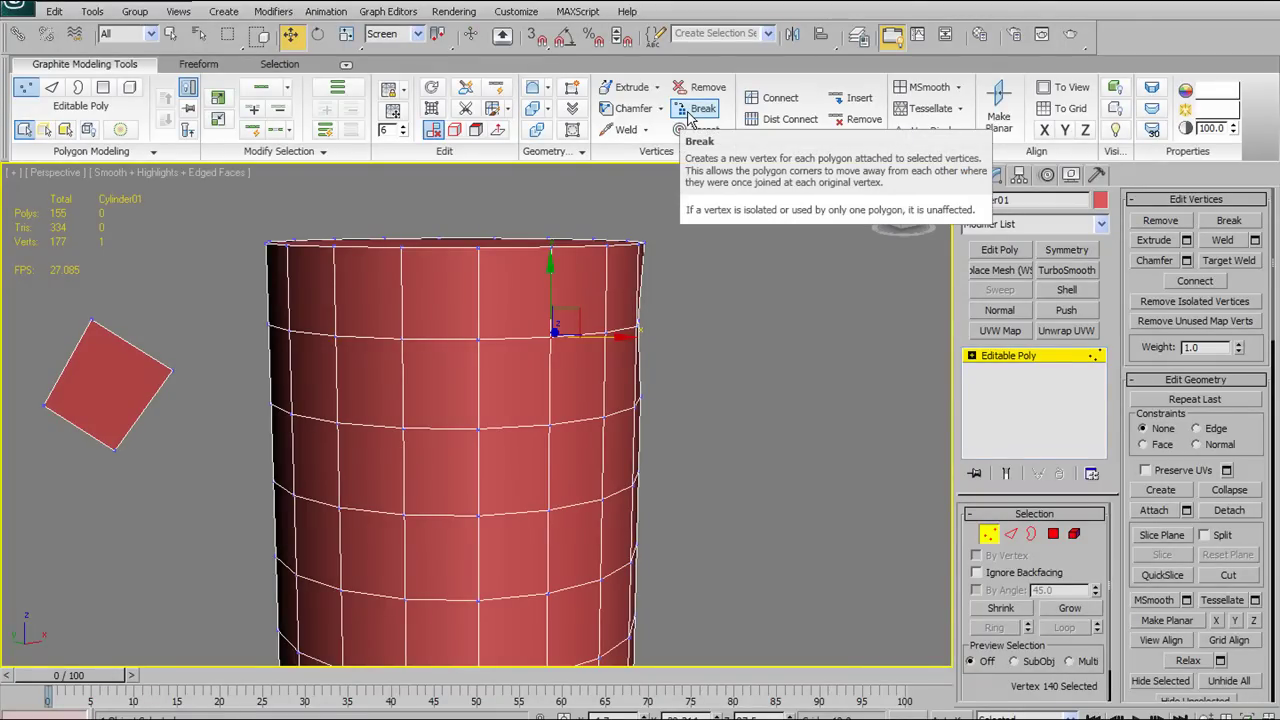
{"action": "left_click", "coordinate": [690, 110]}
{"action": "middle_click_drag", "start_coordinate": [569, 340], "coordinate": [525, 362], "text": "alt"}
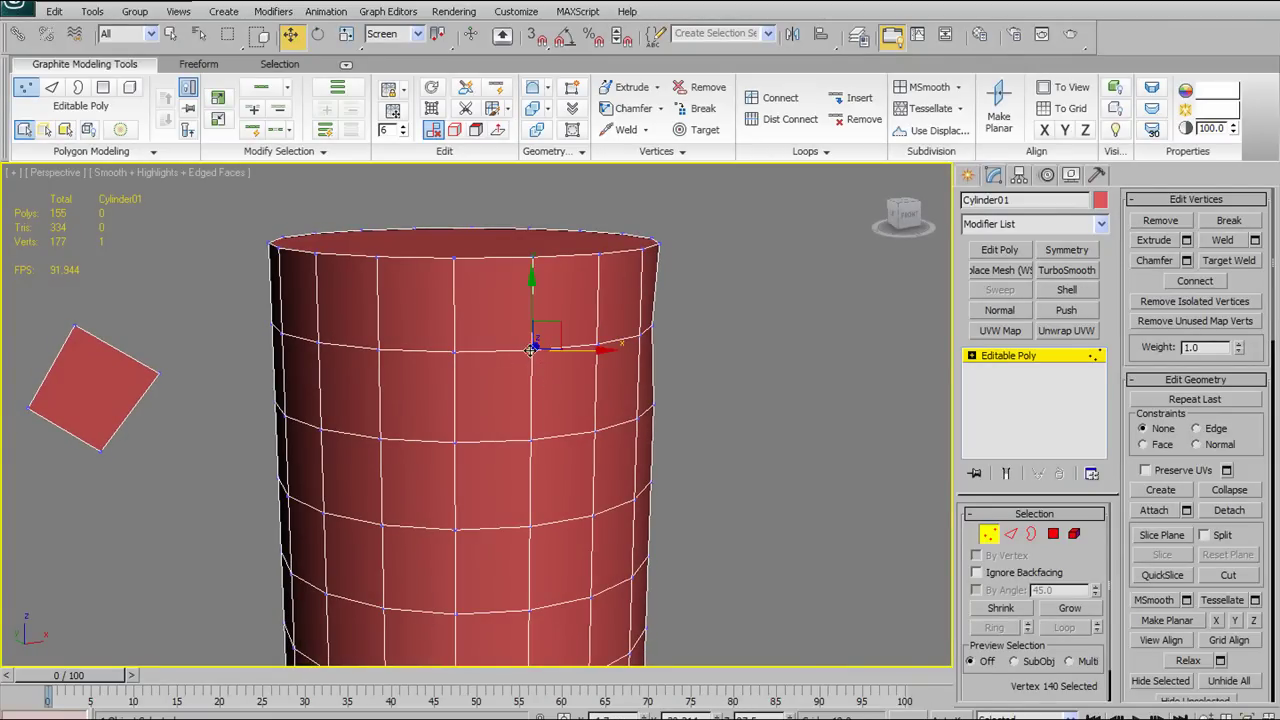
{"action": "left_click", "coordinate": [697, 108]}
{"action": "middle_click_drag", "start_coordinate": [699, 470], "coordinate": [760, 430], "text": "alt"}
Move two of the separated corner vertices away from the break point to open a gap in the cylinder's side
{"action": "left_click", "coordinate": [575, 341]}
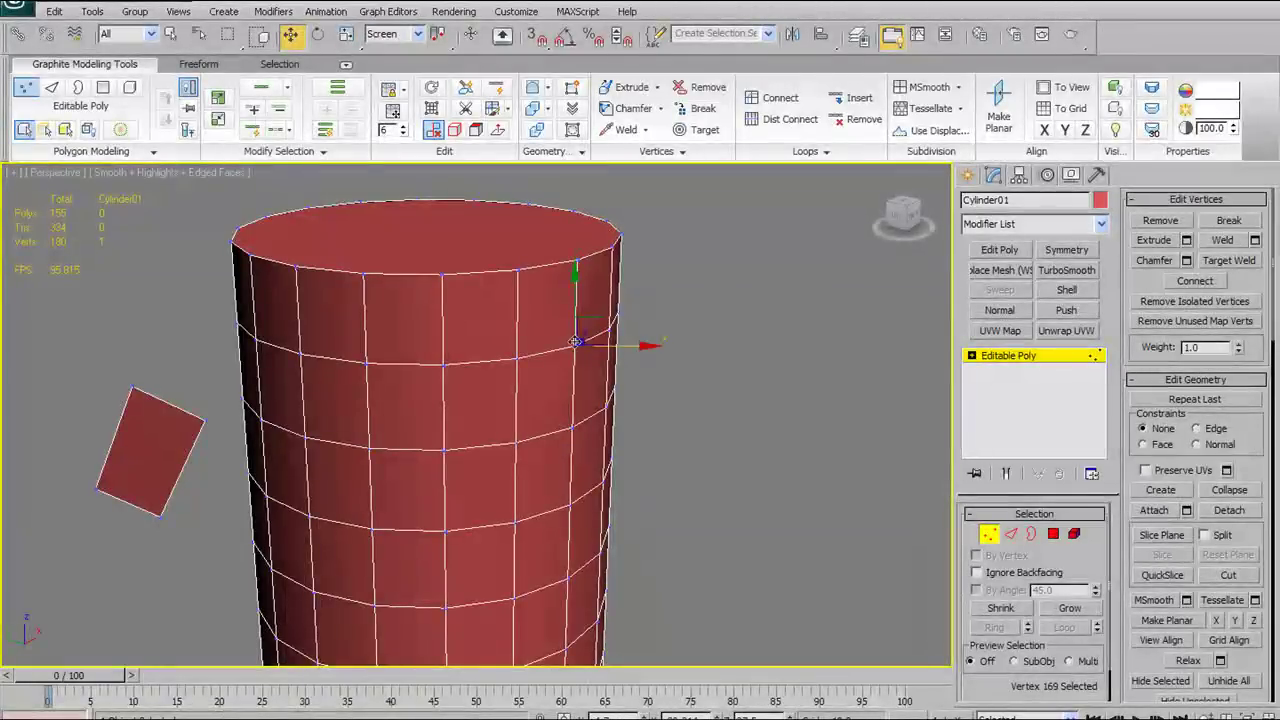
{"action": "left_click_drag", "start_coordinate": [617, 347], "coordinate": [697, 372]}
{"action": "middle_click_drag", "start_coordinate": [697, 372], "coordinate": [604, 349], "text": "alt"}
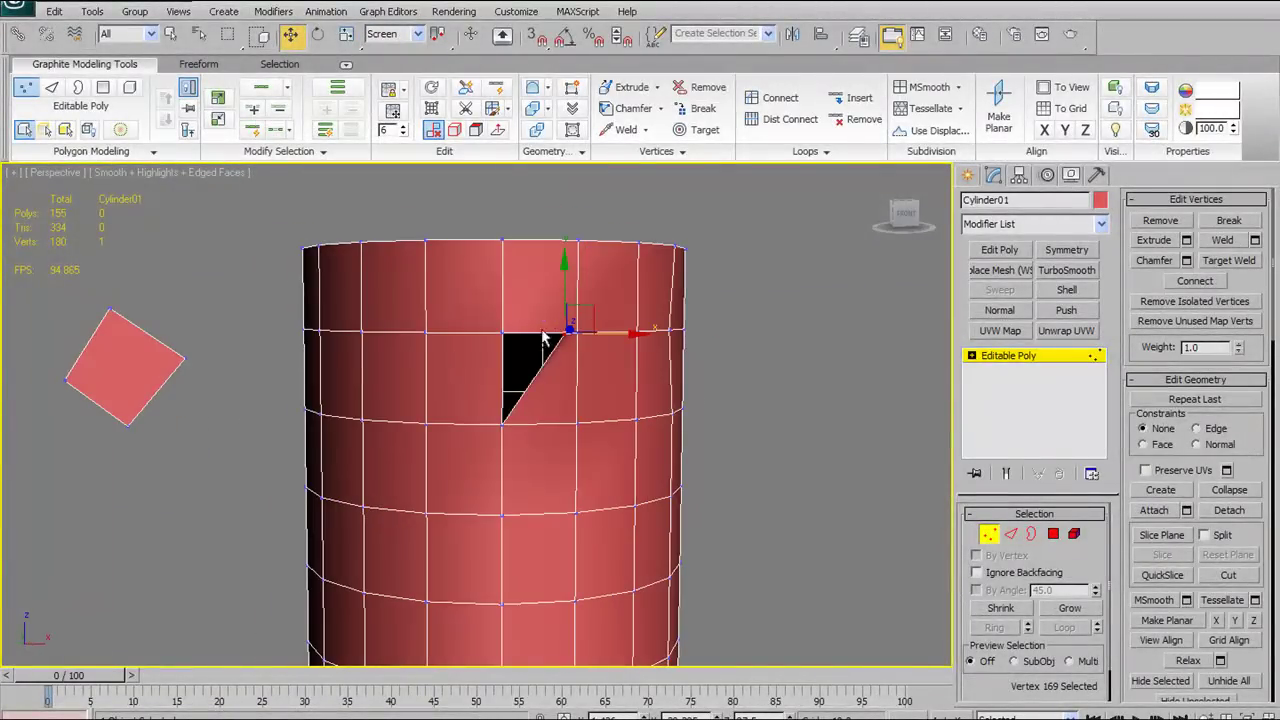
{"action": "middle_click_drag", "start_coordinate": [505, 345], "coordinate": [457, 398], "text": "alt"}
{"action": "left_click", "coordinate": [456, 399]}
{"action": "left_click_drag", "start_coordinate": [458, 399], "coordinate": [397, 427]}
{"action": "middle_click_drag", "start_coordinate": [460, 390], "coordinate": [497, 375], "text": "alt"}
Undo the moves of the separated corner vertices and the vertex break
{"action": "key", "text": "ctrl+z"}
{"action": "key", "text": "ctrl+z"}
{"action": "key", "text": "ctrl+z"}
{"action": "middle_click_drag", "start_coordinate": [447, 426], "coordinate": [570, 375]}
{"action": "left_click", "coordinate": [552, 377]}
{"action": "key", "text": "ctrl+z"}
{"action": "key", "text": "ctrl+z"}
Target weld the vertex on the first ring onto its left neighbour on the same ring and undo the weld
{"action": "left_click", "coordinate": [493, 383]}
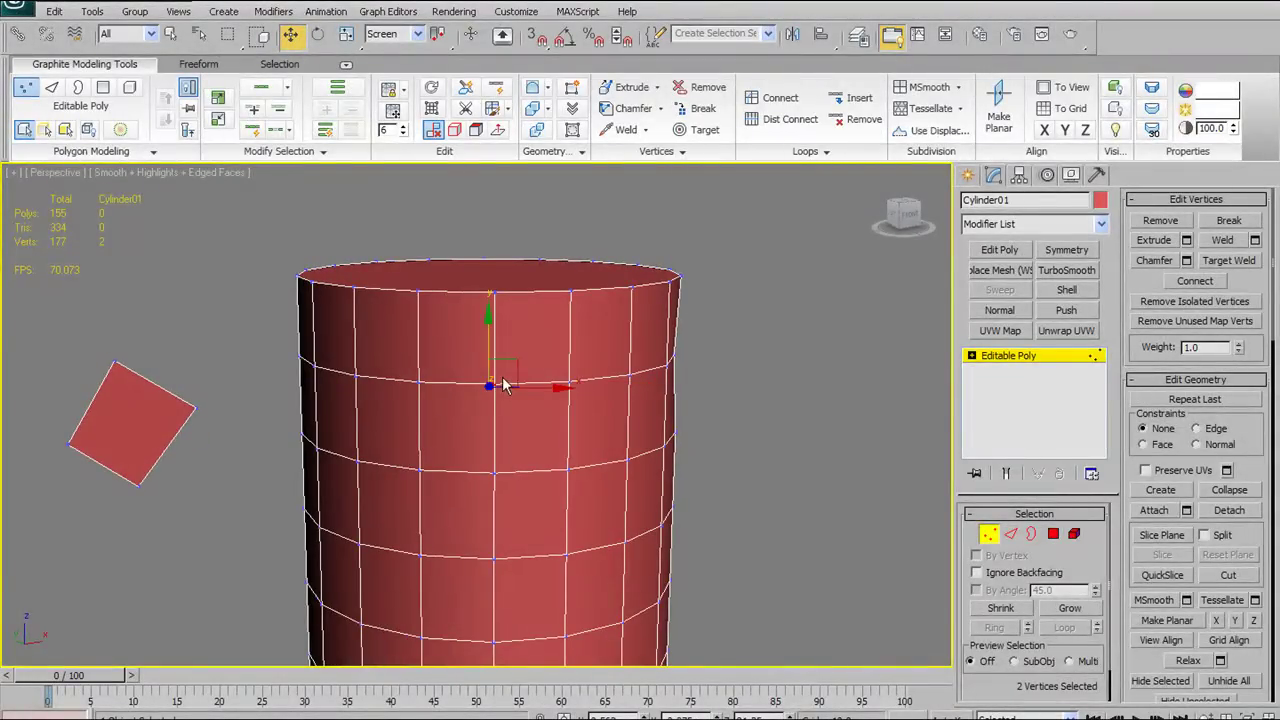
{"action": "left_click", "coordinate": [579, 385]}
{"action": "left_click", "coordinate": [570, 381]}
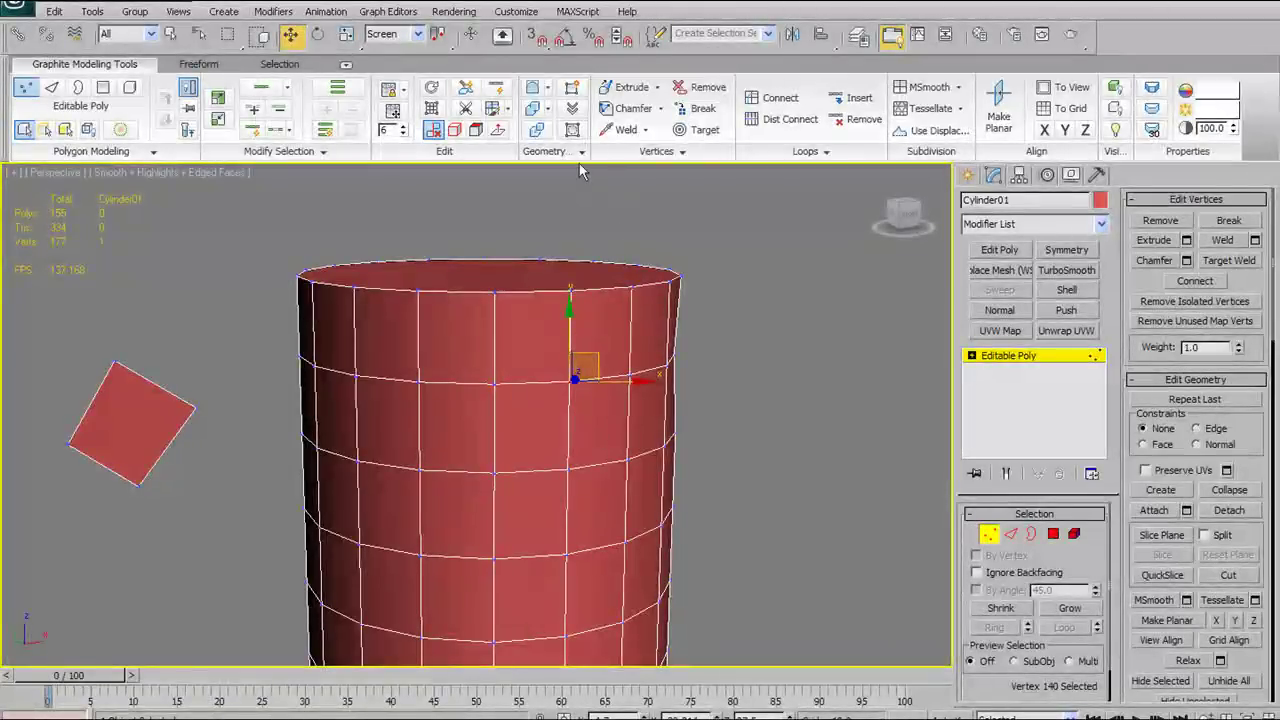
{"action": "left_click", "coordinate": [679, 133]}
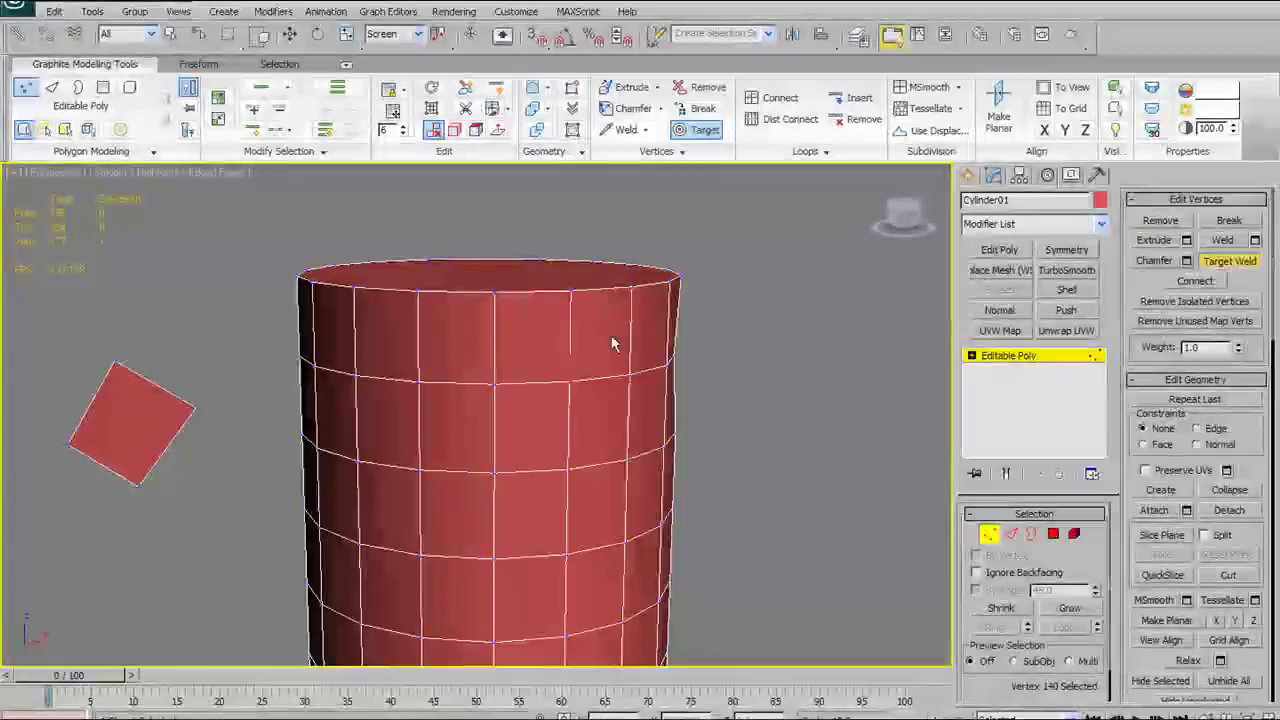
{"action": "left_click", "coordinate": [494, 381]}
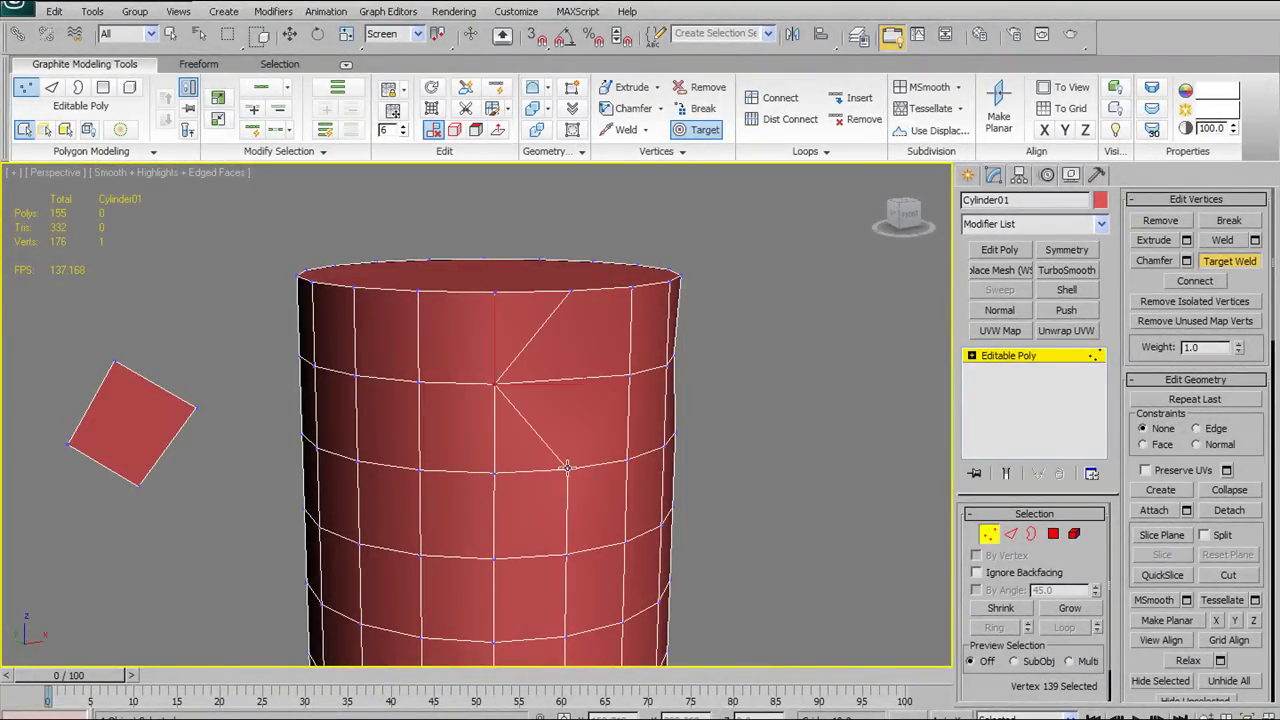
{"action": "key", "text": "ctrl+z"}
{"action": "key", "text": "ctrl+z"}
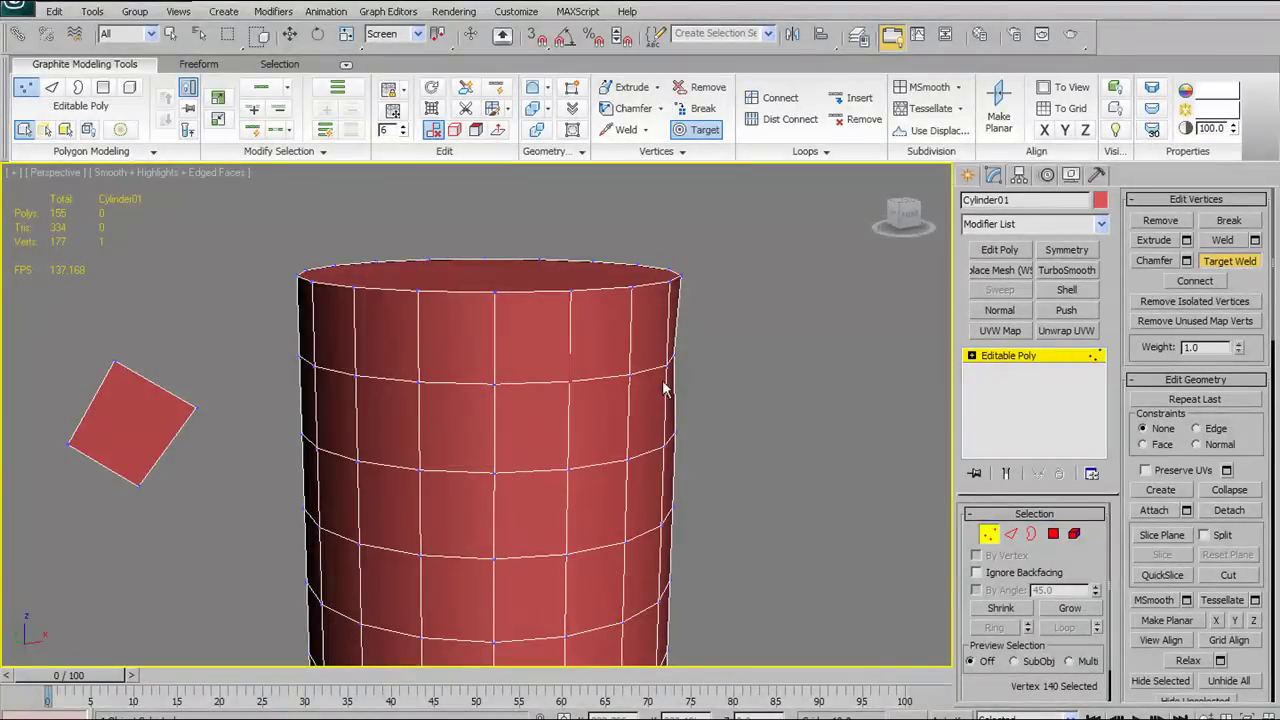